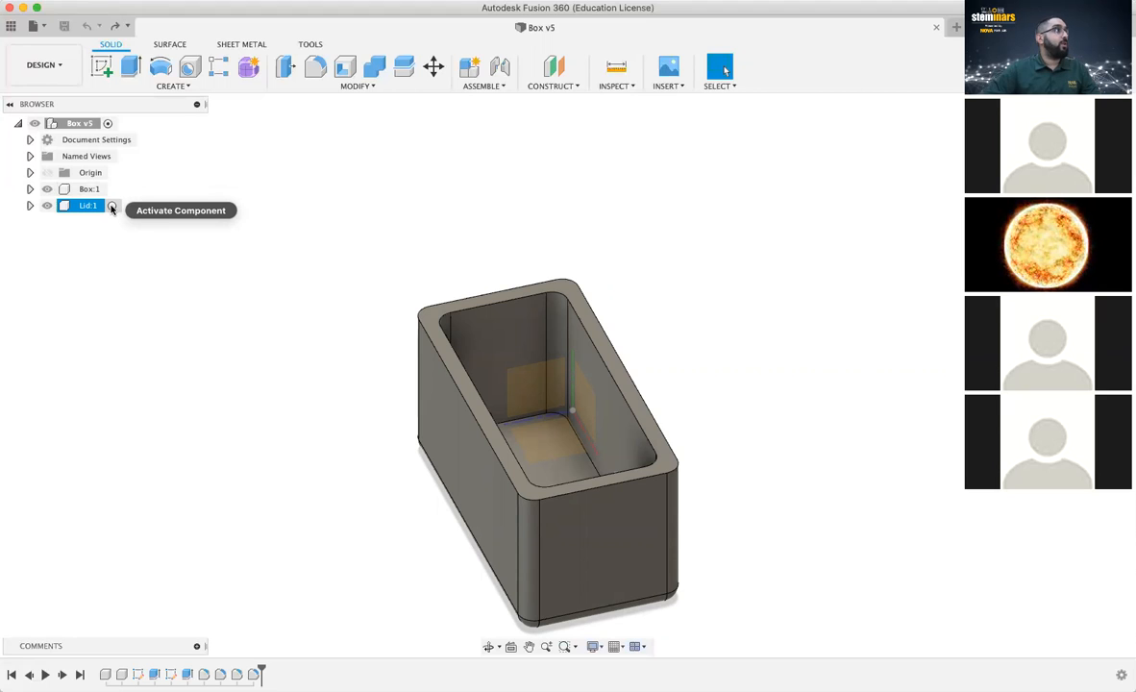
# Activate the Lid component and start a new sketch on the top rim face of the box
pyautogui.click(111, 207)
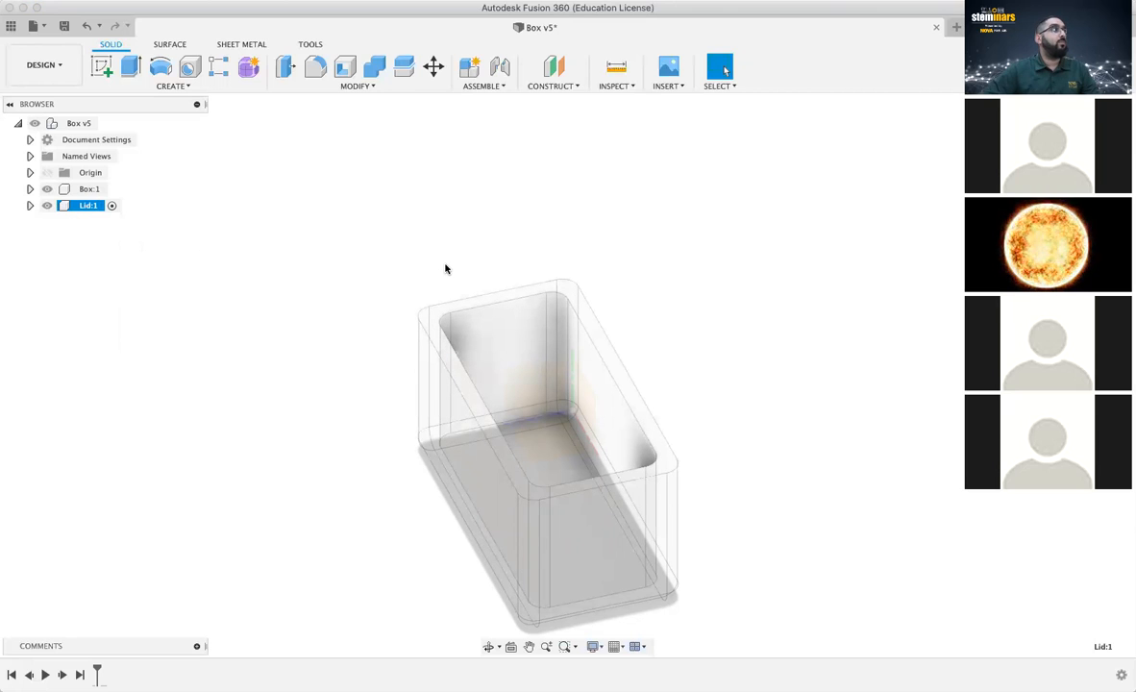
pyautogui.click(47, 190)
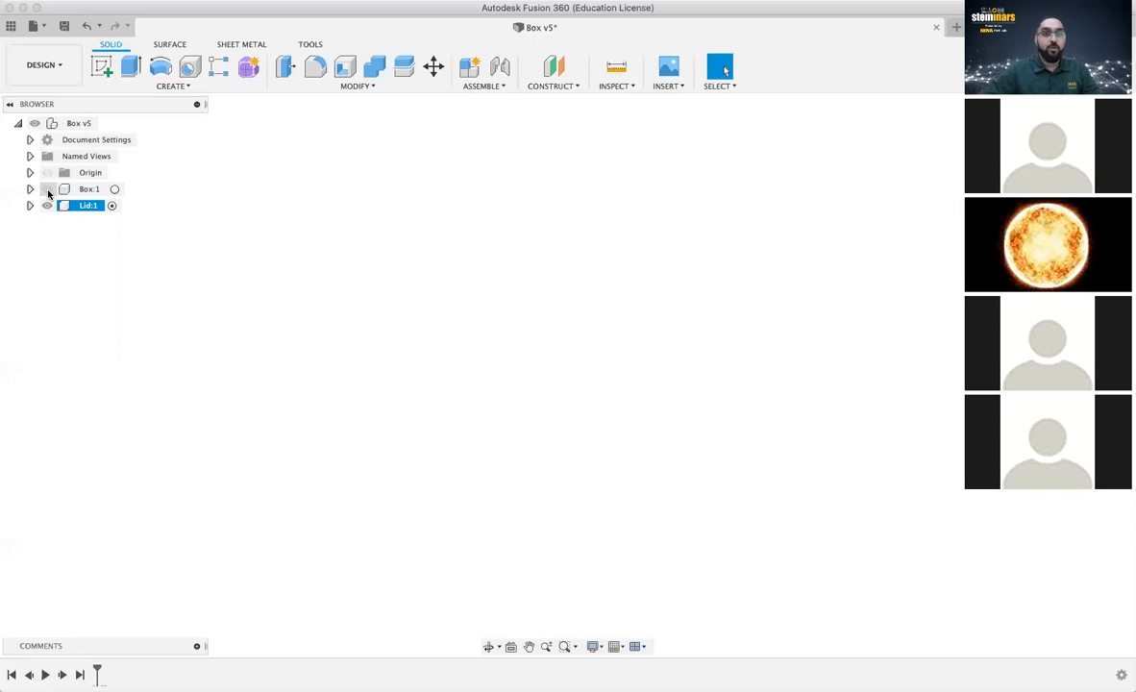
pyautogui.click(47, 189)
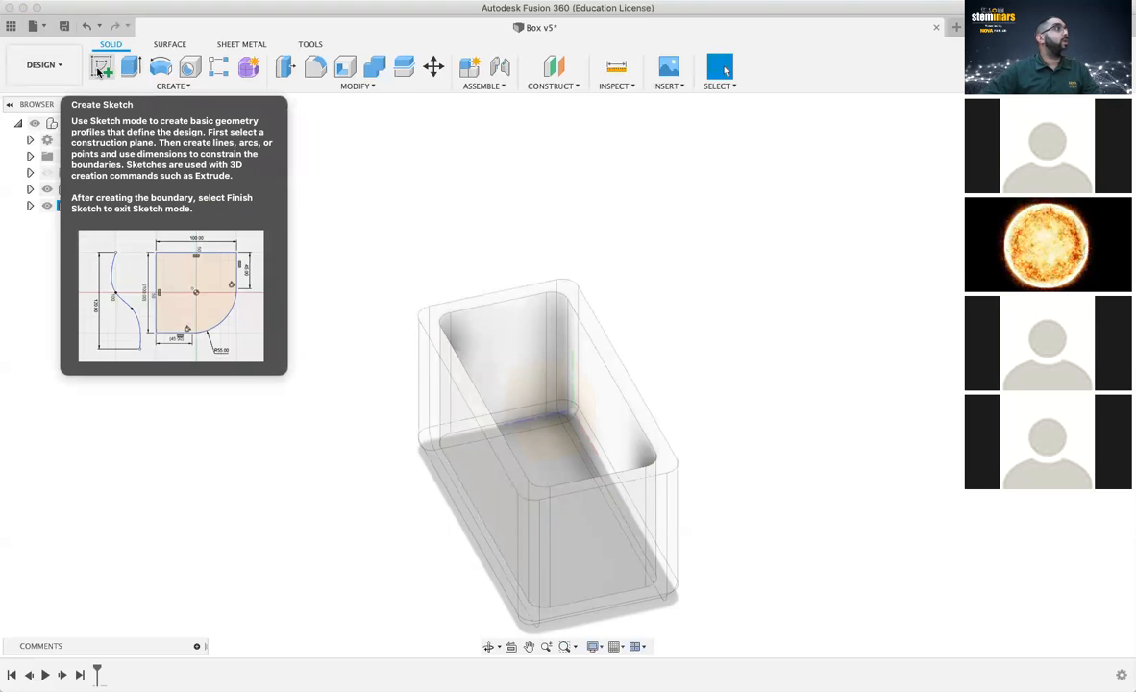
pyautogui.click(99, 69)
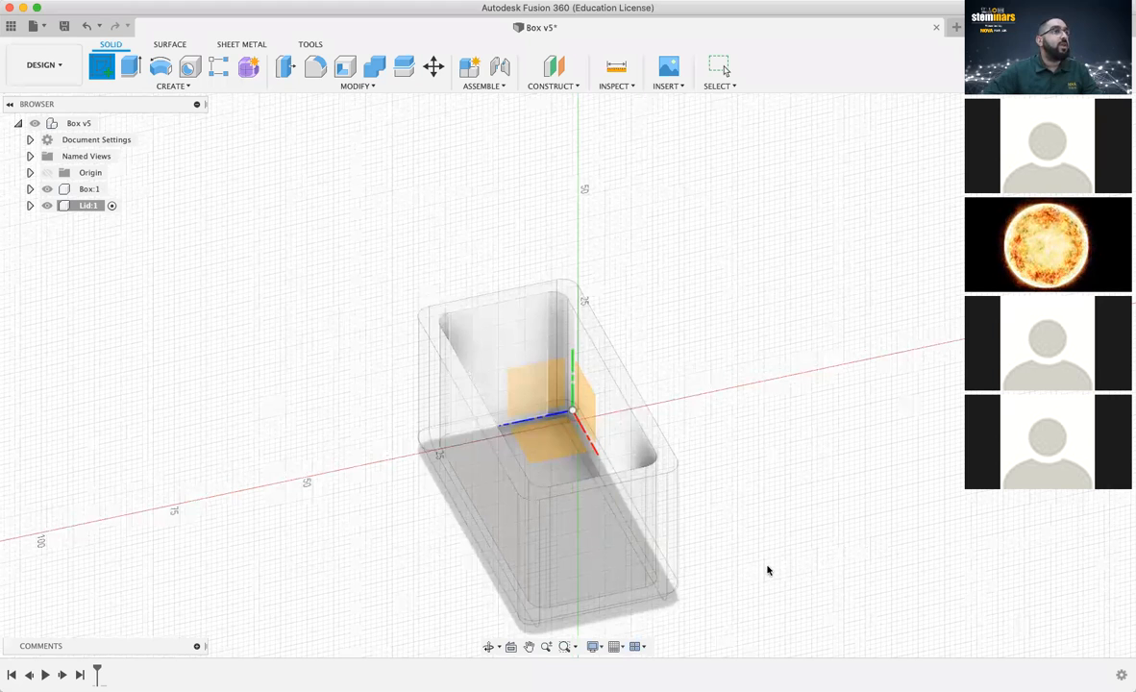
pyautogui.scroll(5, 482, 454)
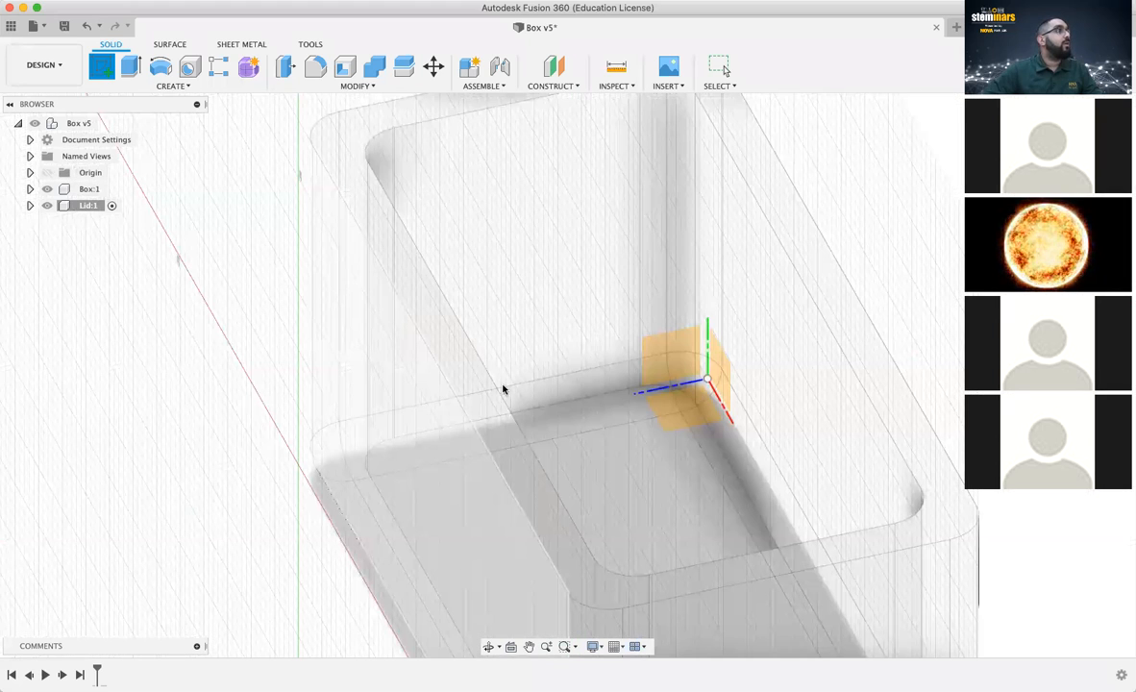
pyautogui.click(539, 511)
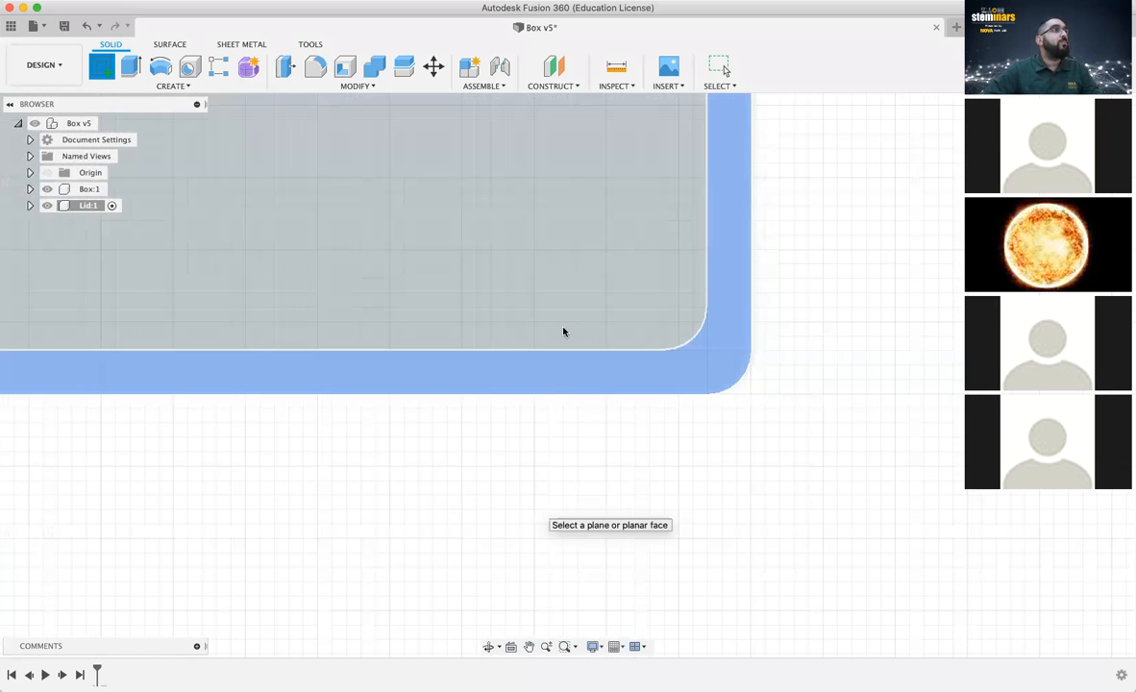
pyautogui.click(530, 647)
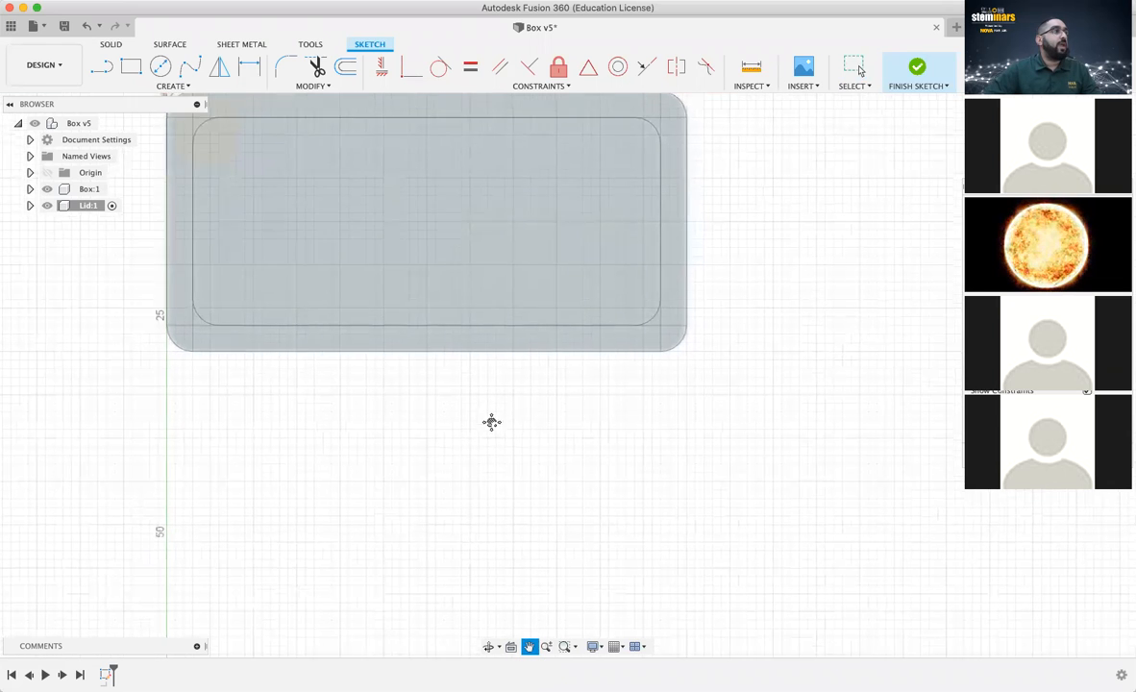
pyautogui.moveTo(517, 459); pyautogui.dragTo(588, 550)
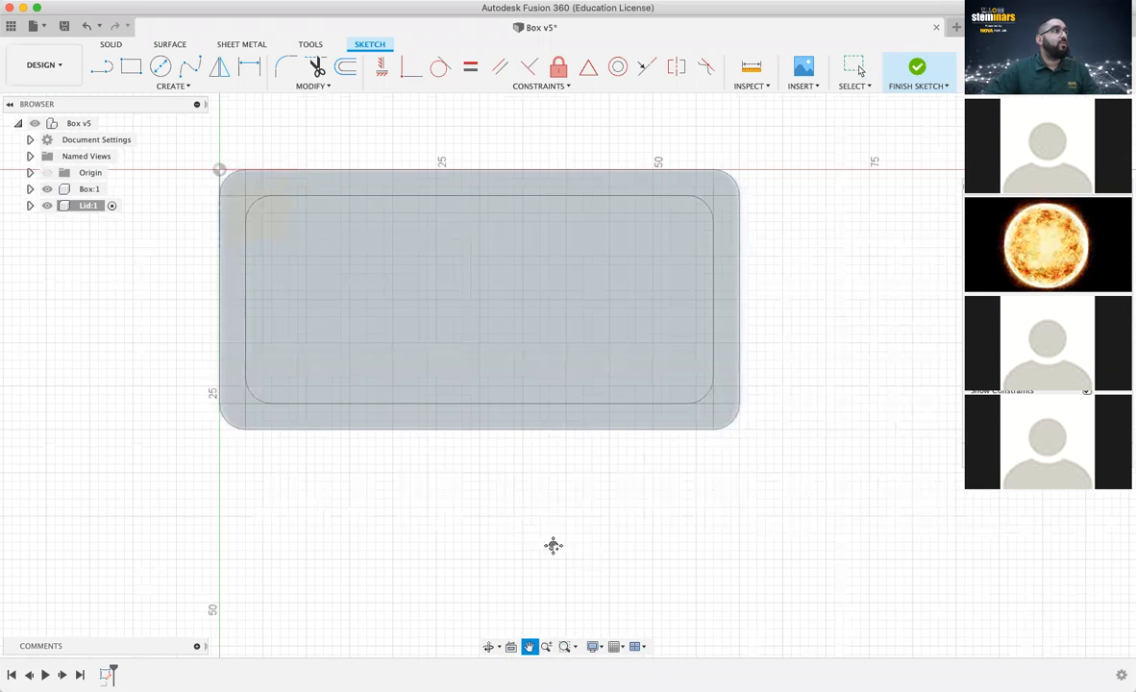
pyautogui.moveTo(415, 510); pyautogui.dragTo(304, 401)
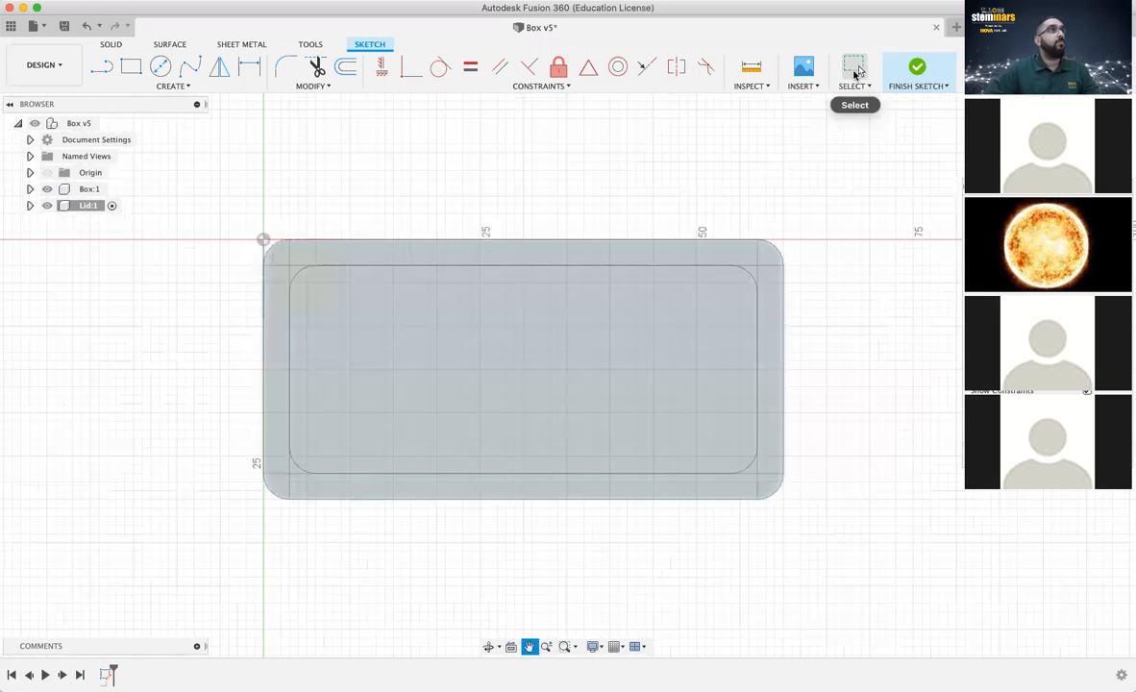
pyautogui.click(855, 67)
pyautogui.click(297, 274)
pyautogui.press('super+z')
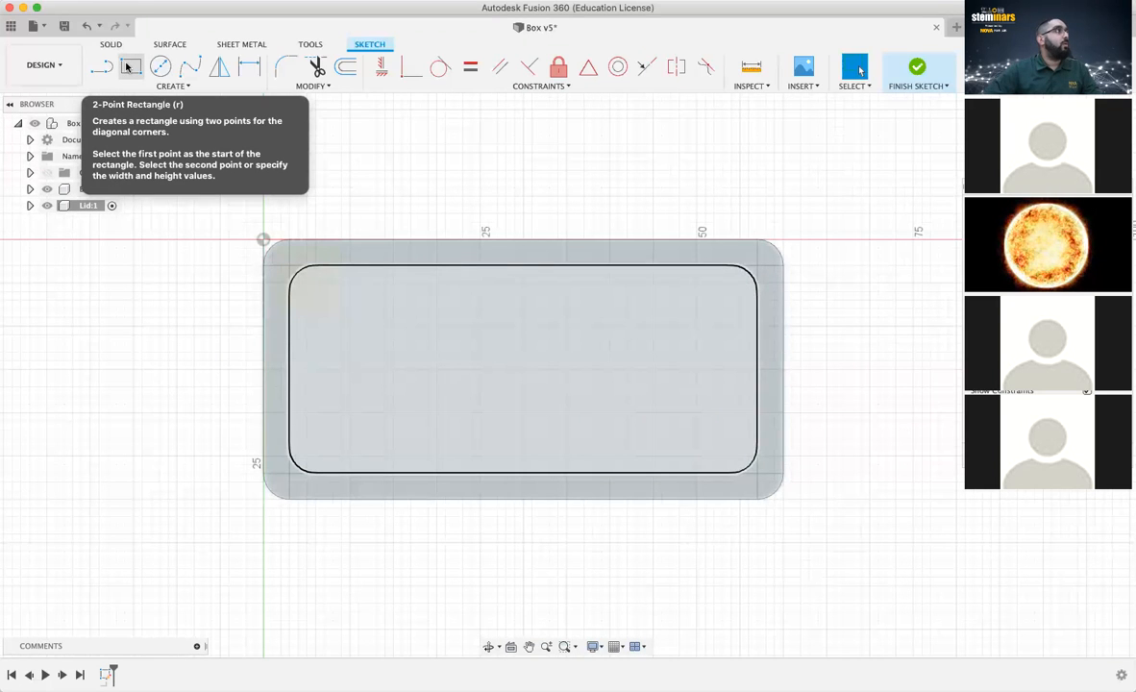
pyautogui.click(127, 68)
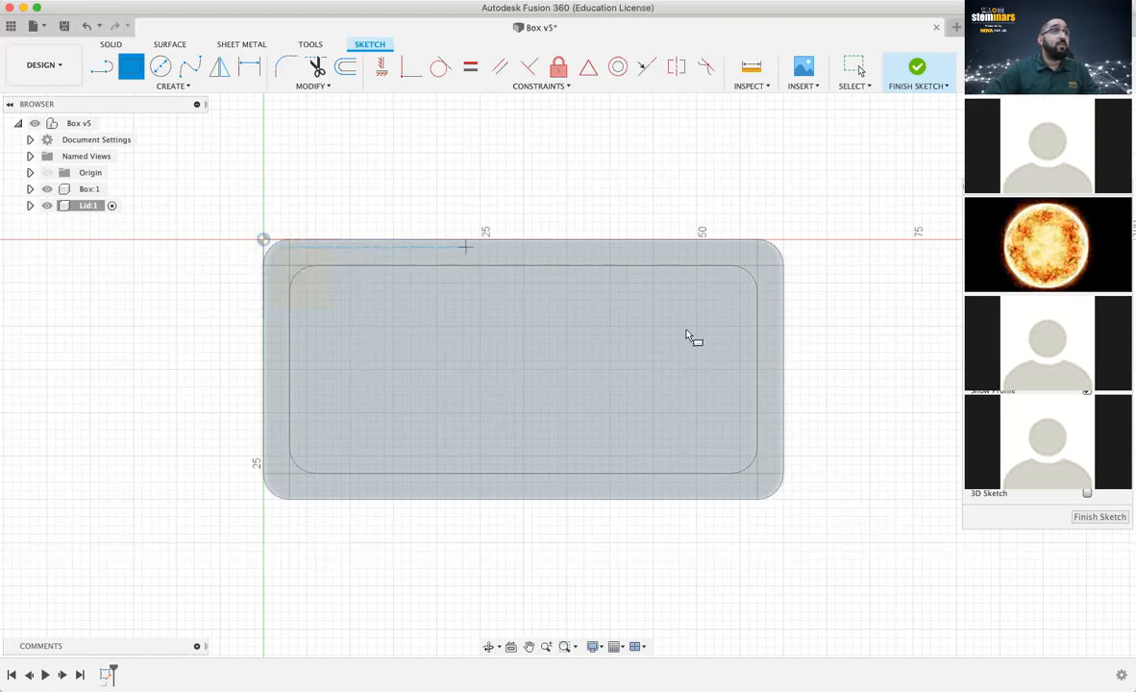
pyautogui.click(1076, 520)
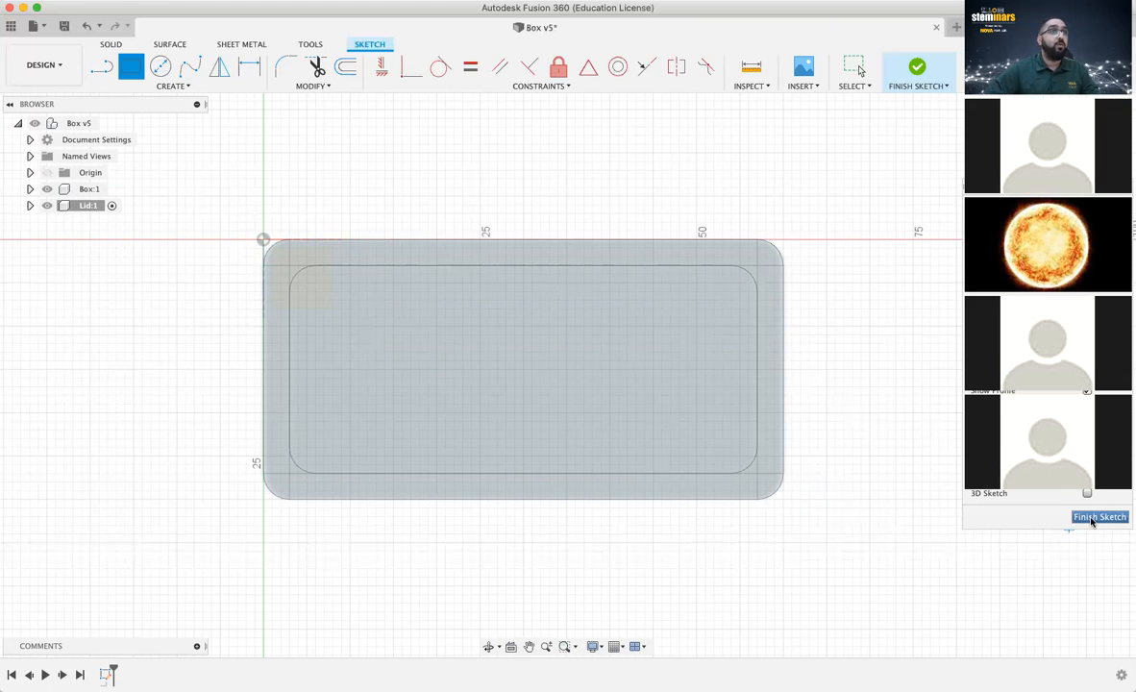
pyautogui.click(1092, 521)
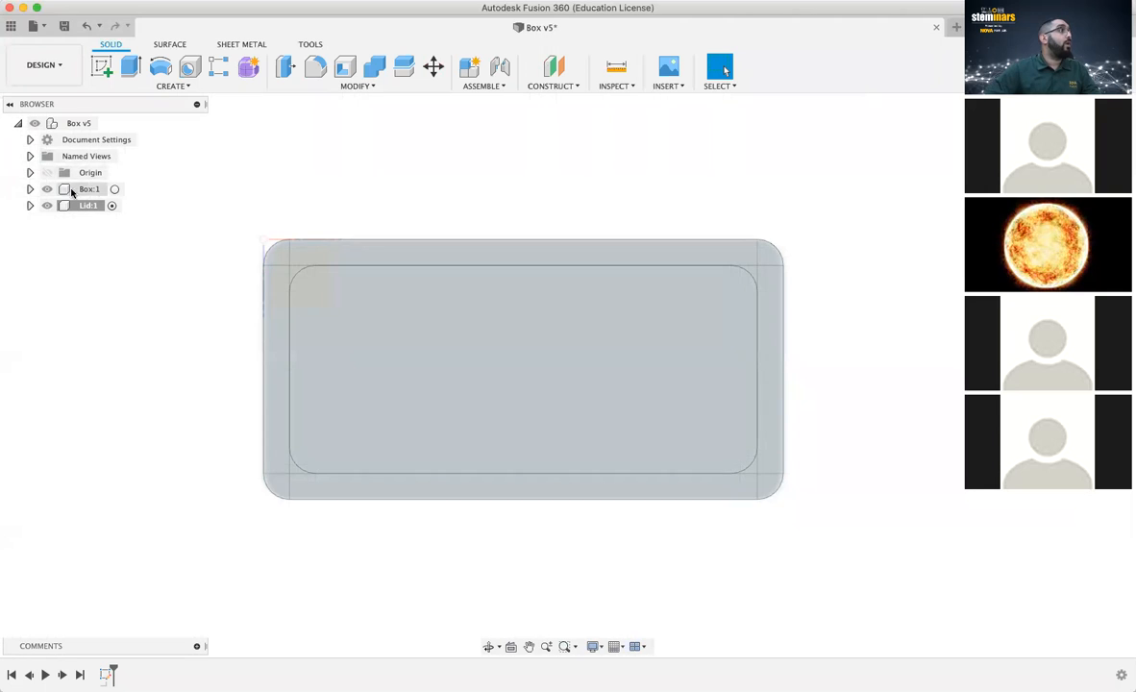
# Activate the Box component and open its first sketch to check the base rectangle's dimensions, then close the sketch
pyautogui.click(115, 190)
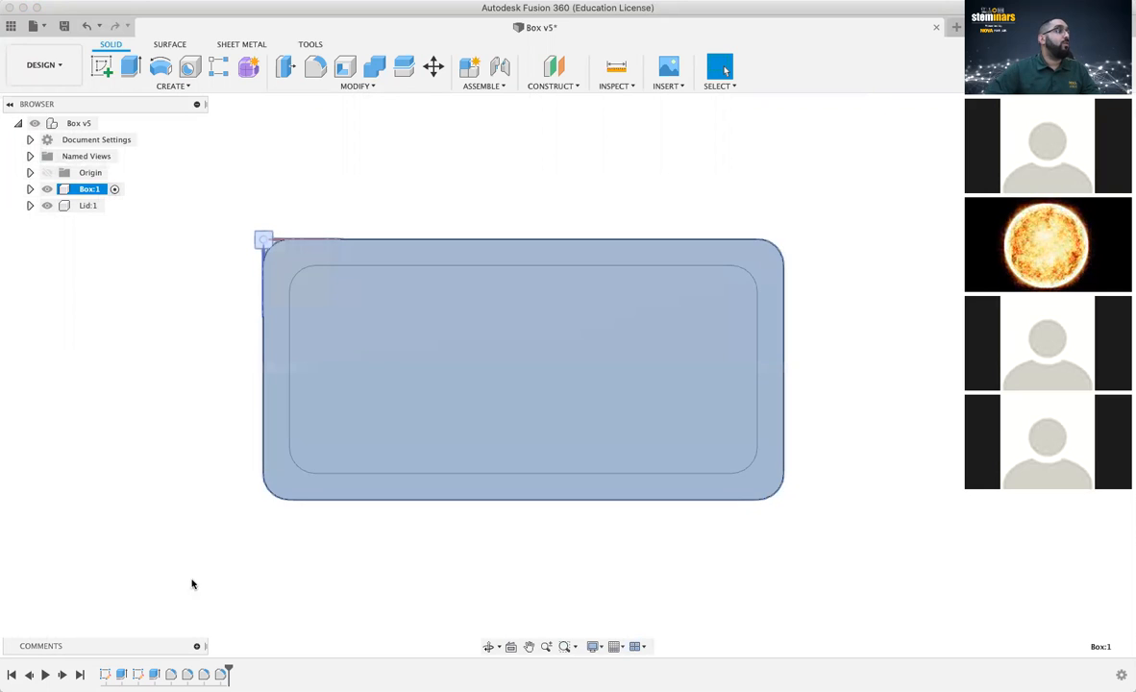
pyautogui.doubleClick(105, 676)
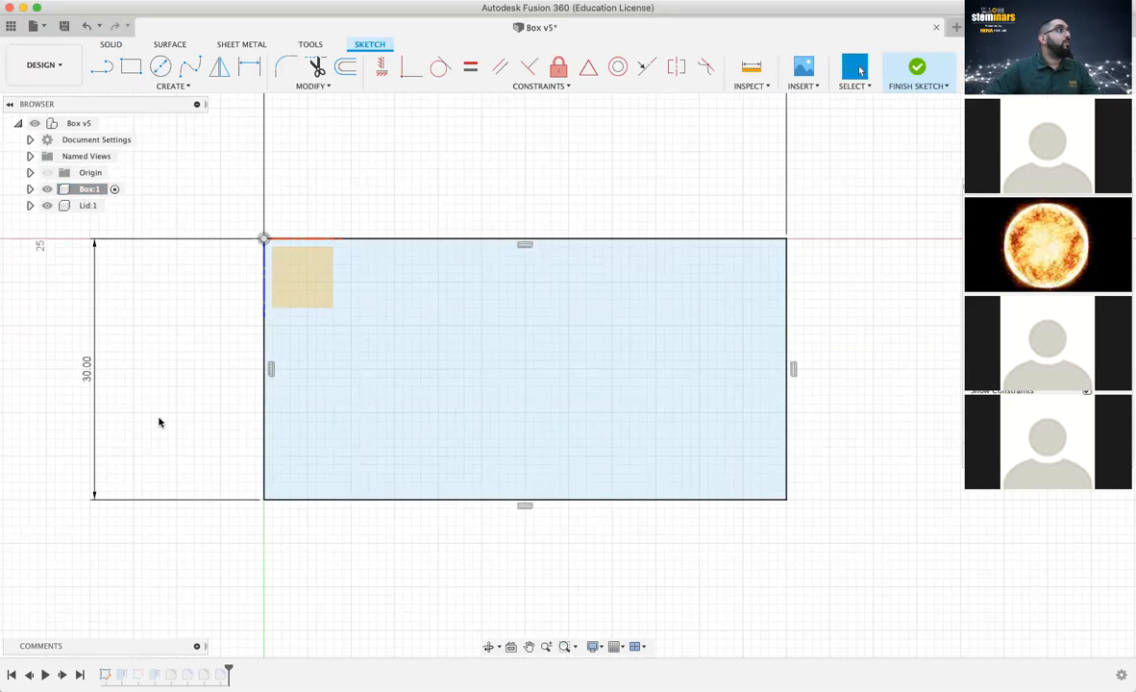
pyautogui.scroll(-2, 162, 424)
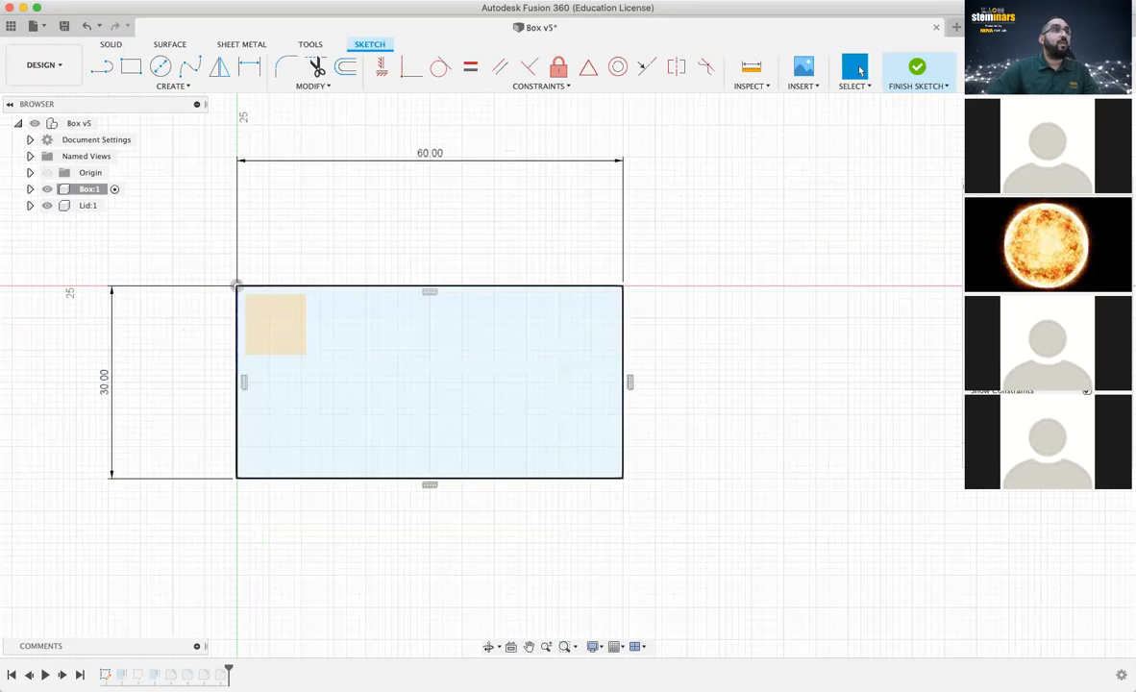
pyautogui.click(917, 69)
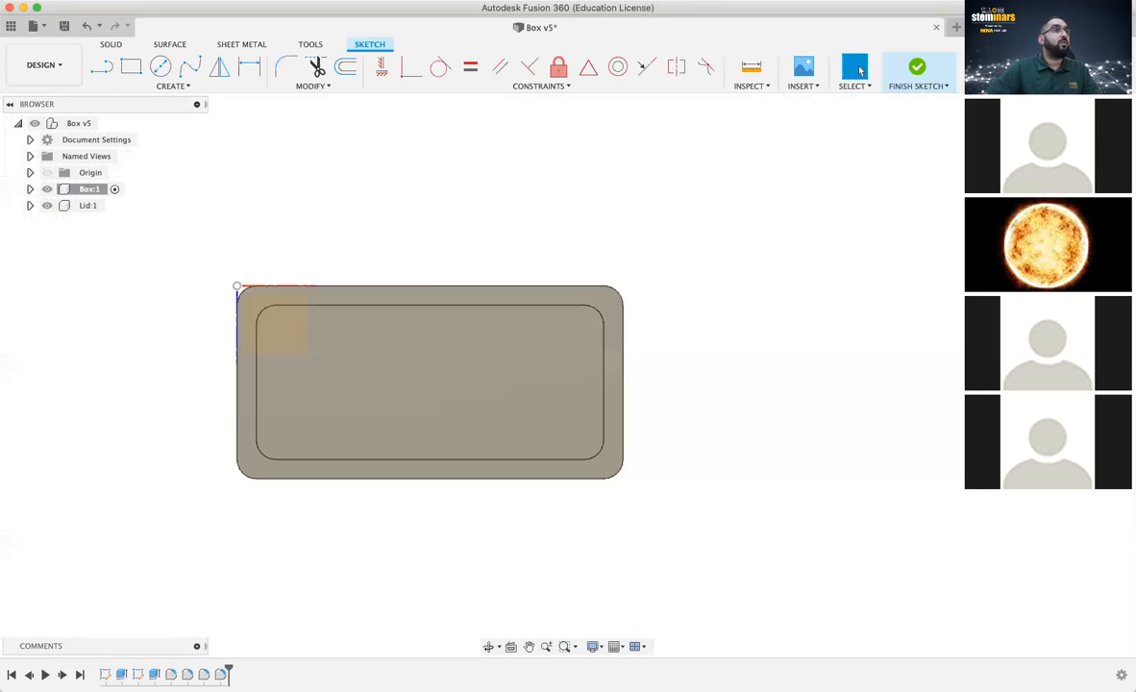
# Make the Lid component active again and reopen its sketch for editing
pyautogui.doubleClick(73, 207)
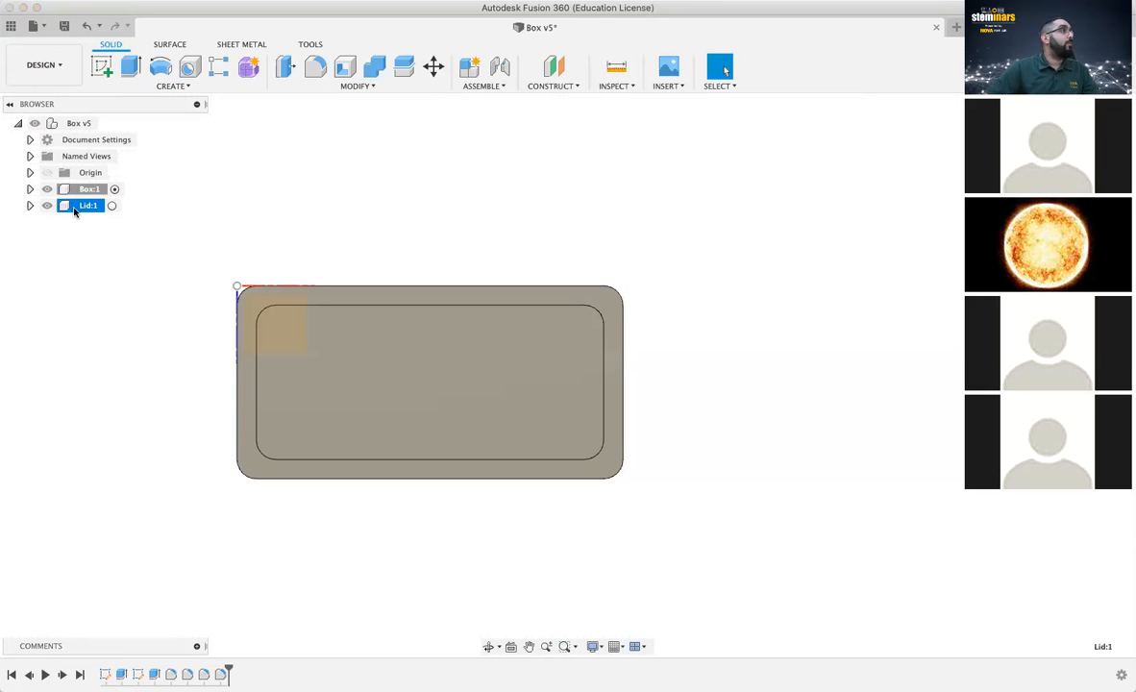
pyautogui.click(112, 208)
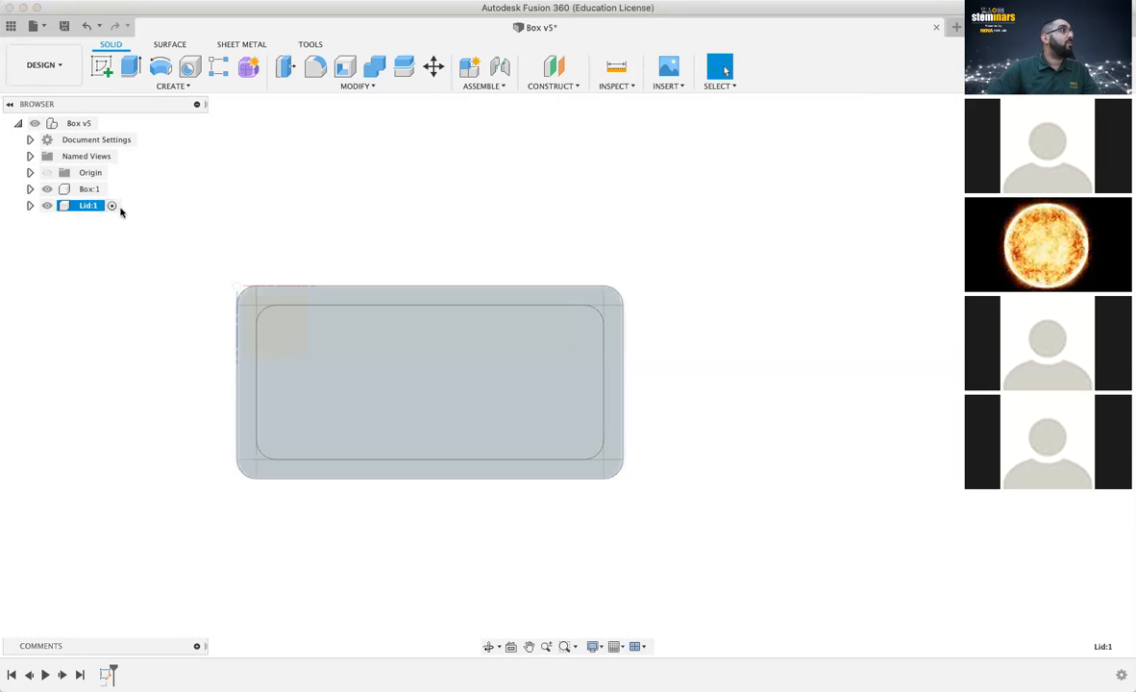
pyautogui.doubleClick(110, 675)
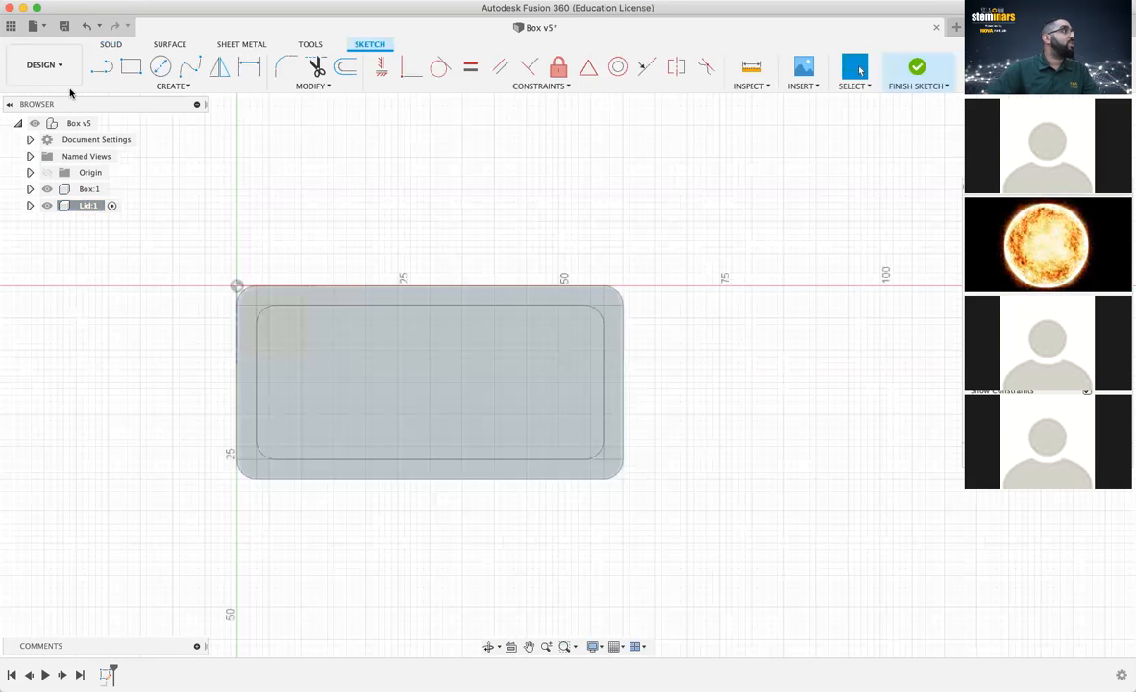
# Draw a 60 mm by 30 mm two-point rectangle from the origin over the box outline and finish the sketch
pyautogui.click(131, 67)
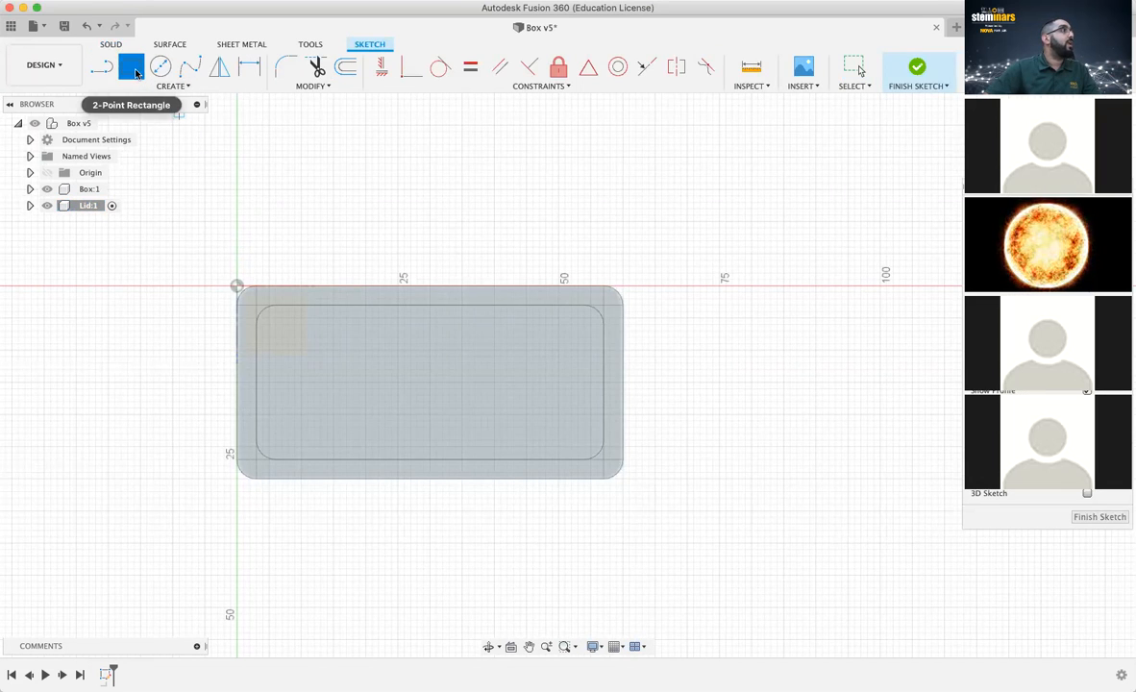
pyautogui.click(239, 291)
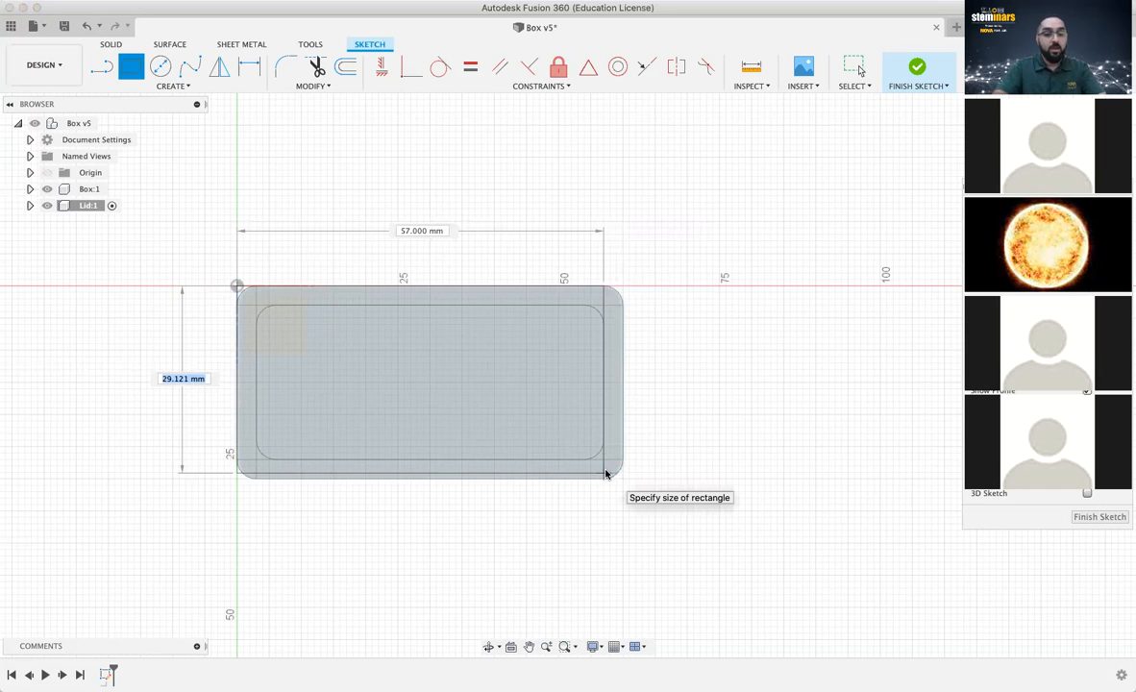
pyautogui.write('30')
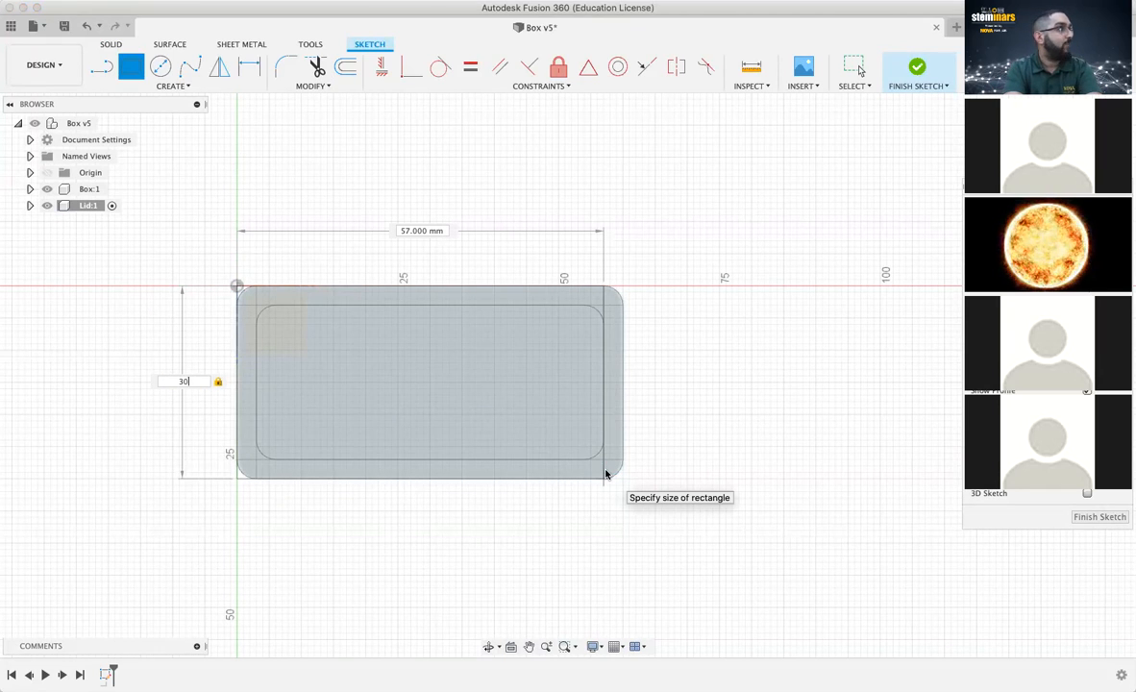
pyautogui.press('Tab')
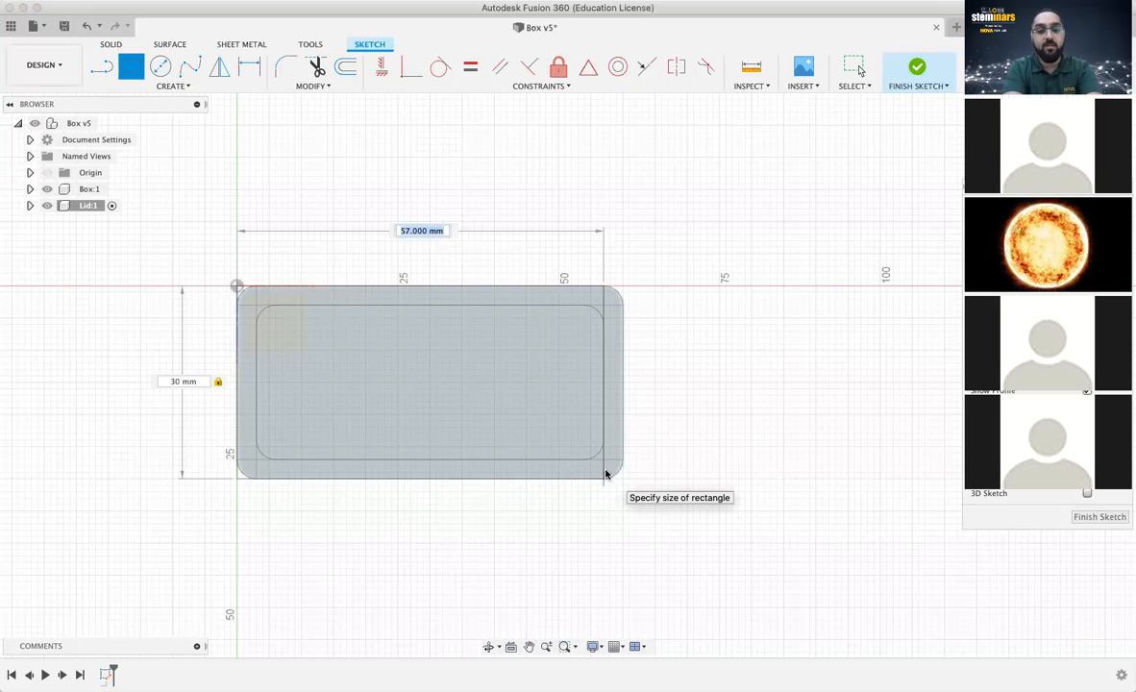
pyautogui.write('60')
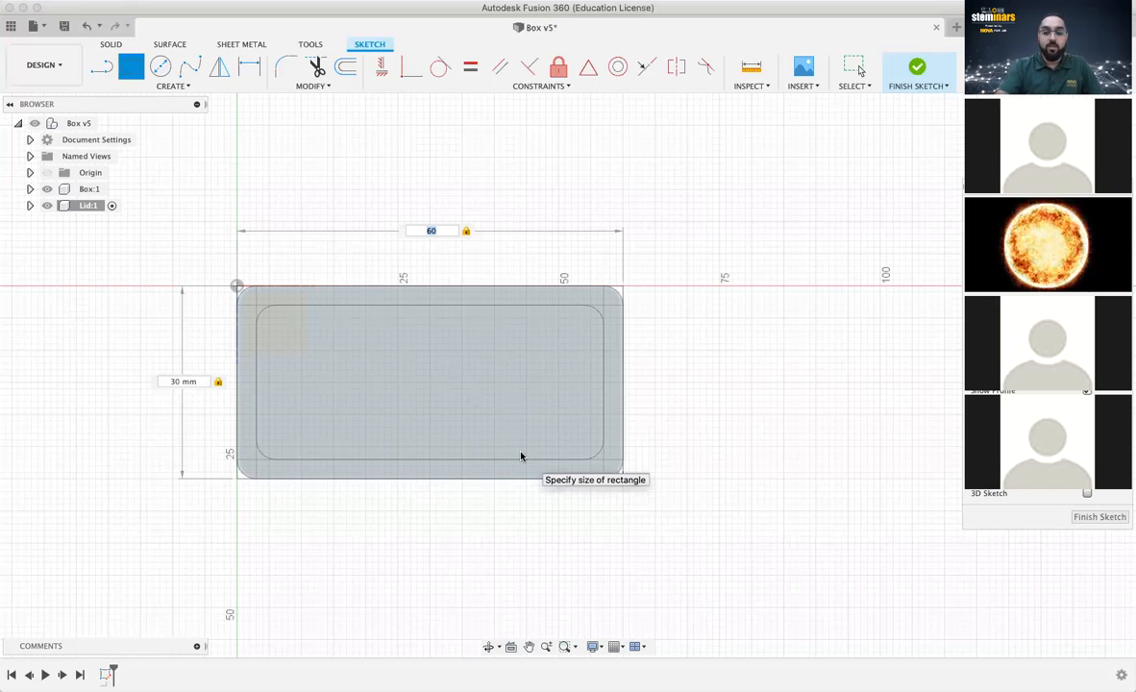
pyautogui.press('Return')
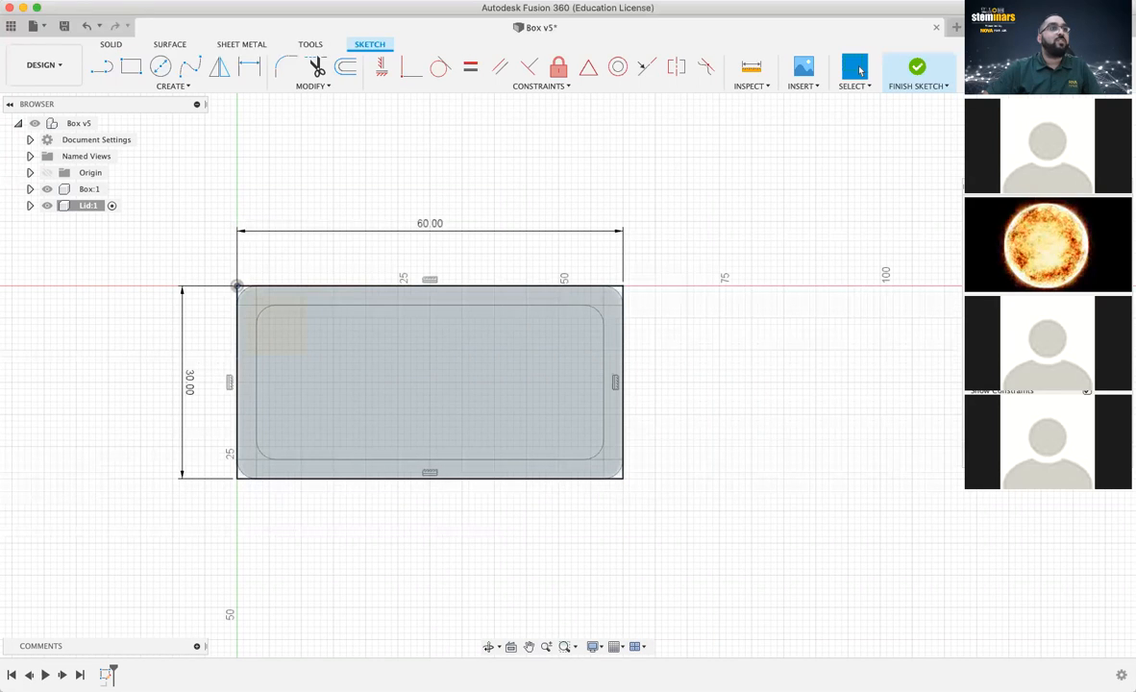
pyautogui.click(917, 70)
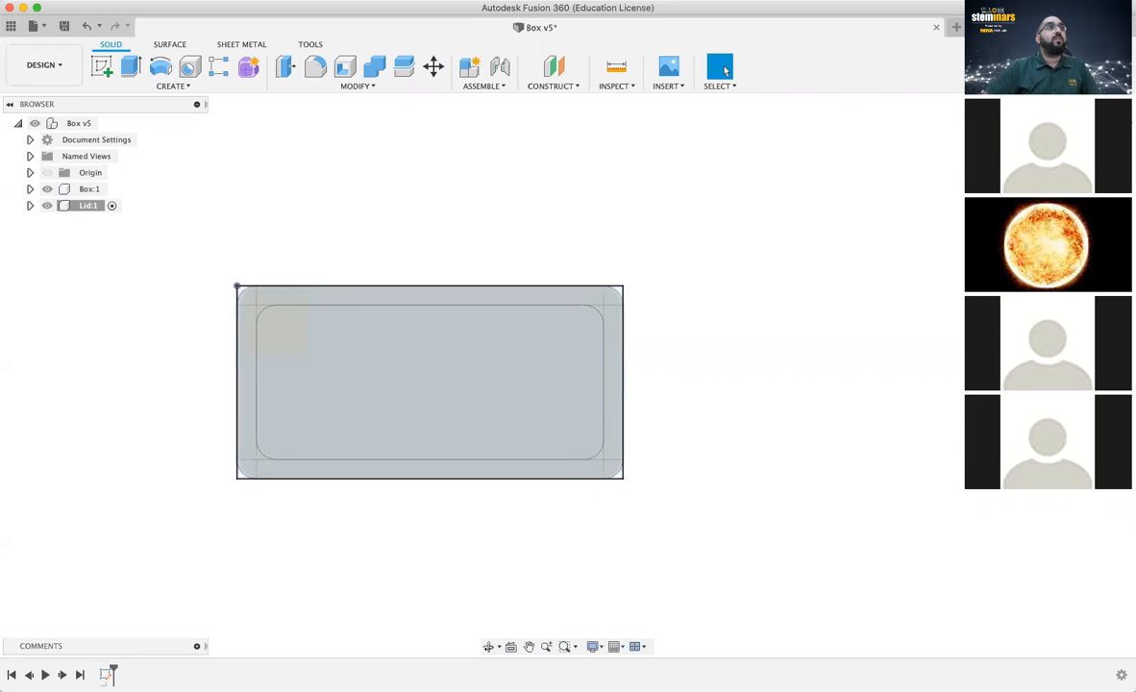
# Start an extrusion and try selecting the small corner profiles outside the box's rounded outline
pyautogui.click(1056, 117)
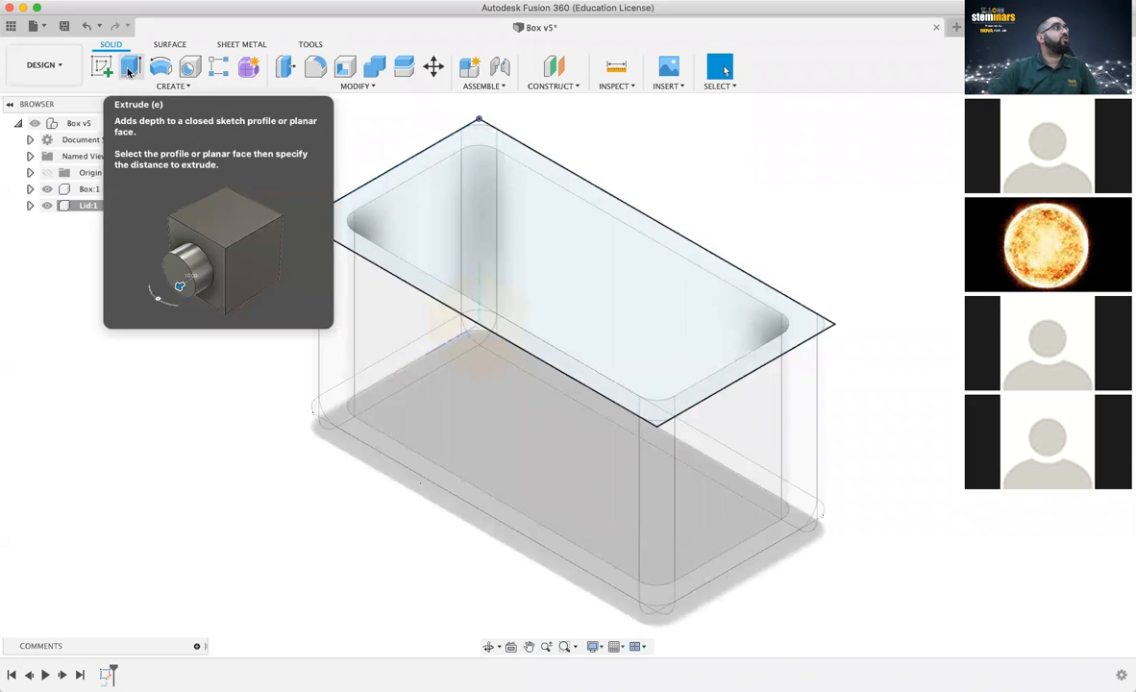
pyautogui.click(129, 69)
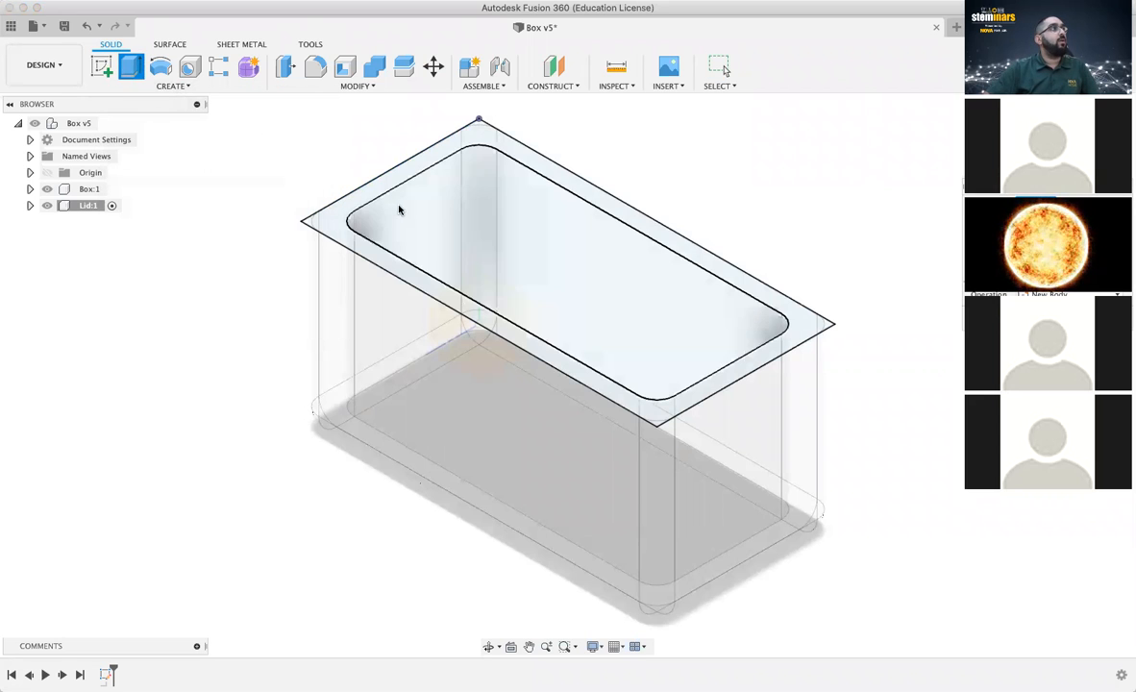
pyautogui.click(478, 125)
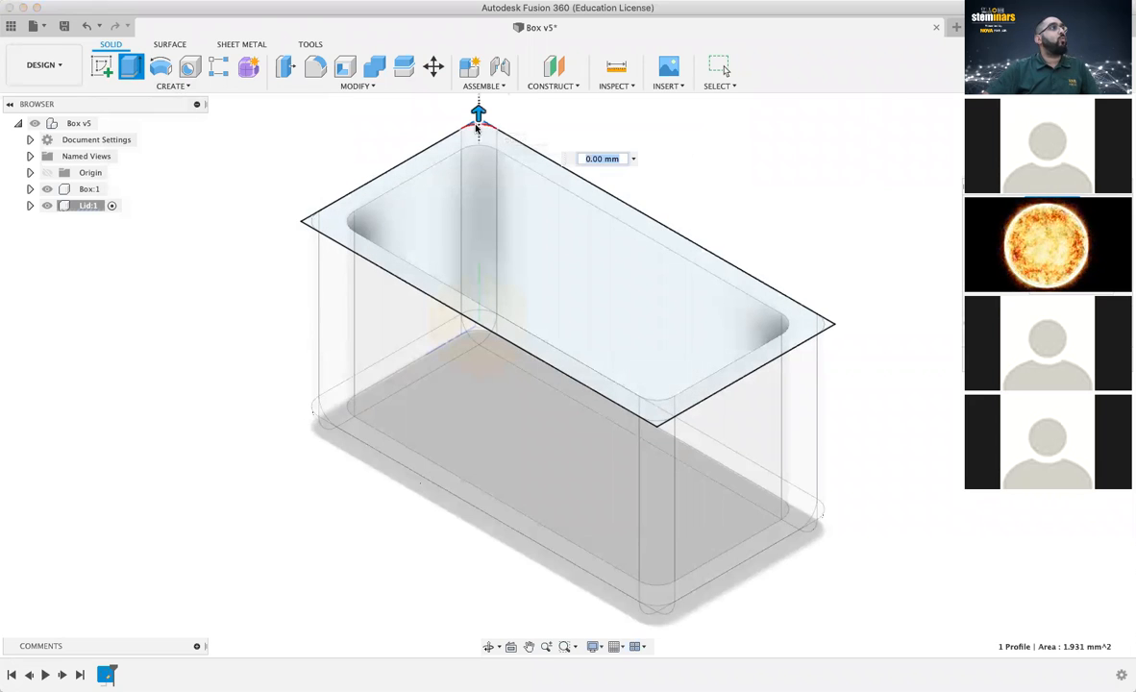
pyautogui.click(311, 221)
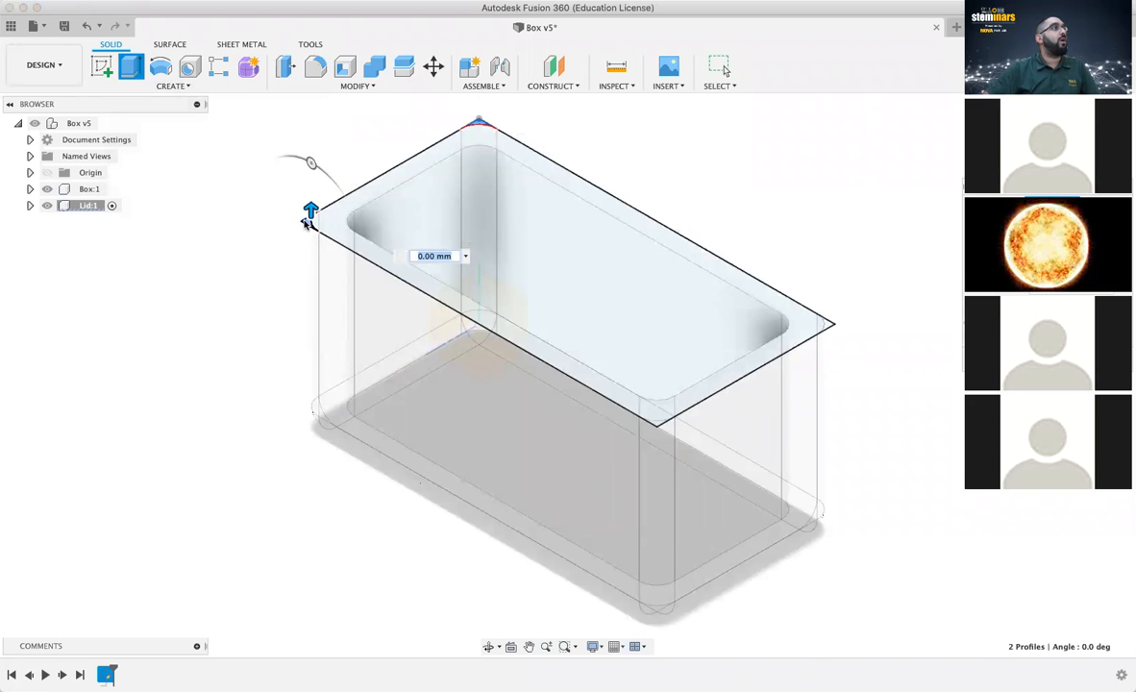
pyautogui.click(308, 220)
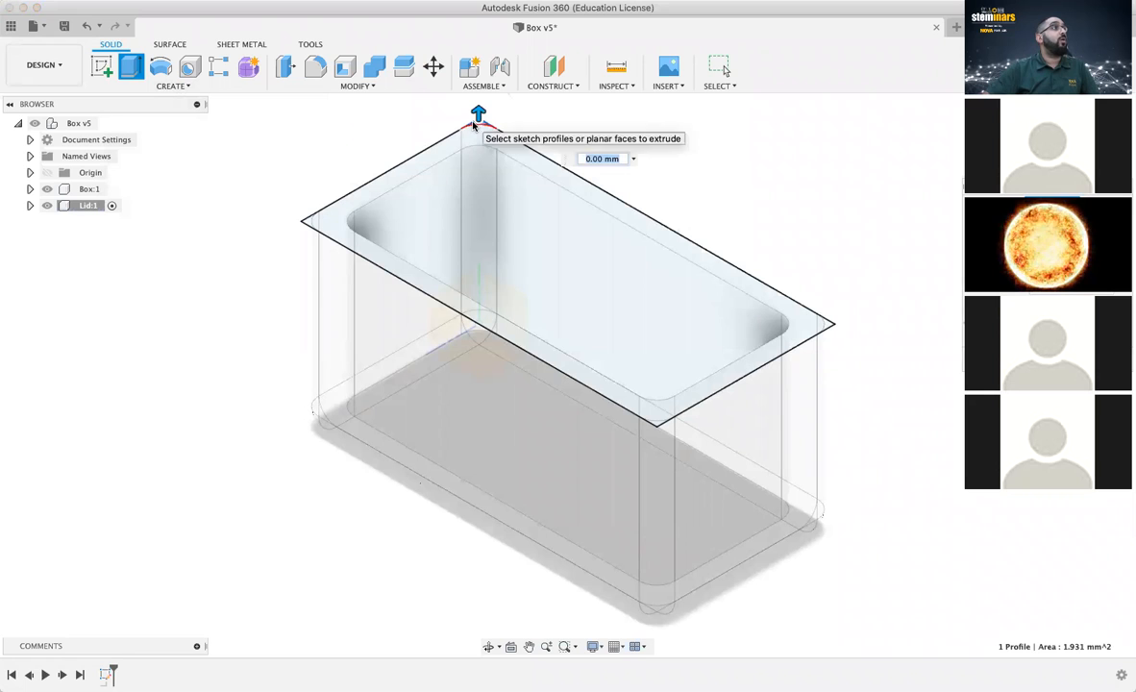
pyautogui.moveTo(479, 115)
pyautogui.keyDown('shift'); pyautogui.mouseDown(button='middle')
pyautogui.moveTo(804, 152)
pyautogui.moveTo(771, 155)
pyautogui.mouseUp(button='middle'); pyautogui.keyUp('shift')
pyautogui.scroll(2, 770, 155)
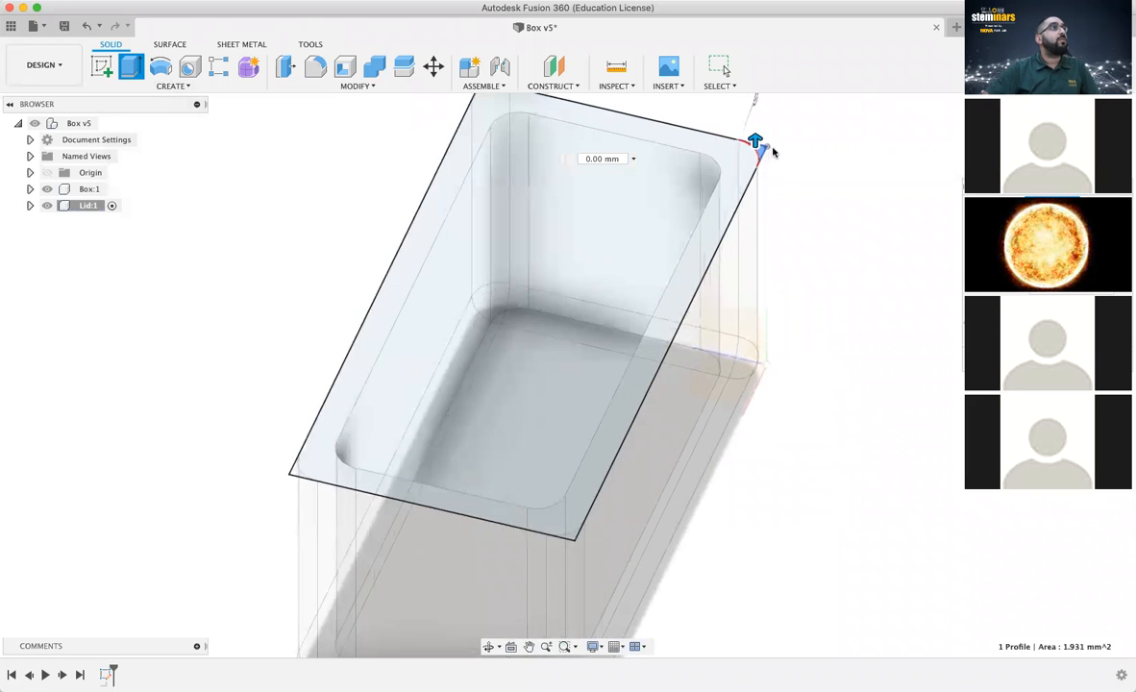
pyautogui.scroll(5, 770, 155)
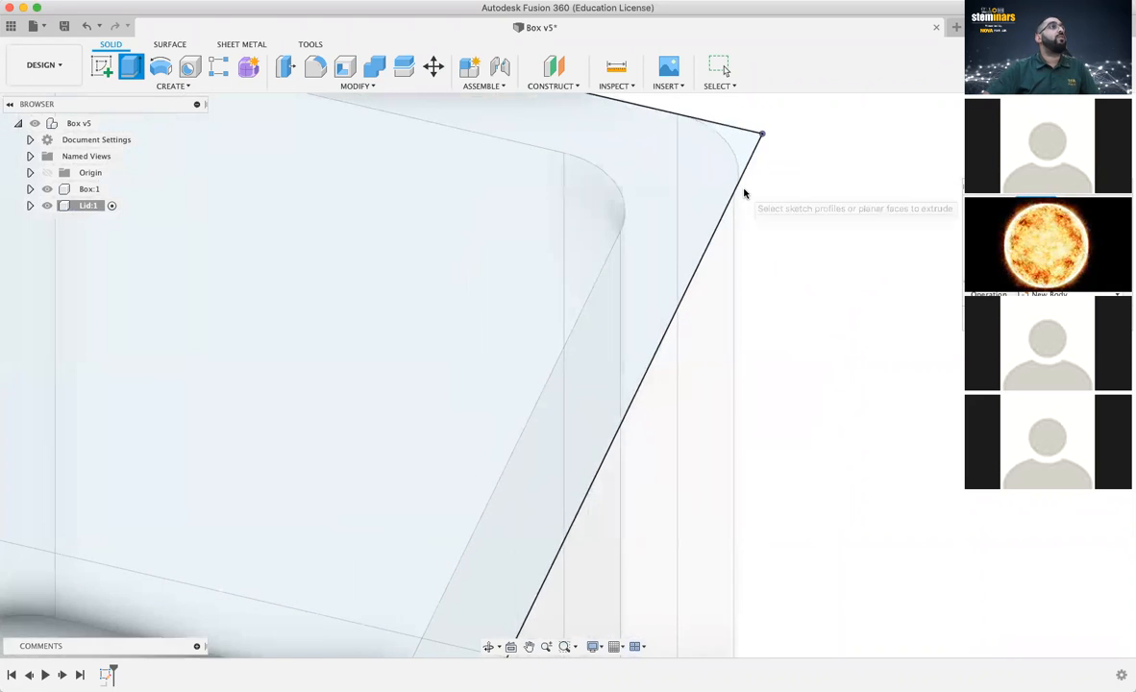
pyautogui.scroll(-6, 745, 193)
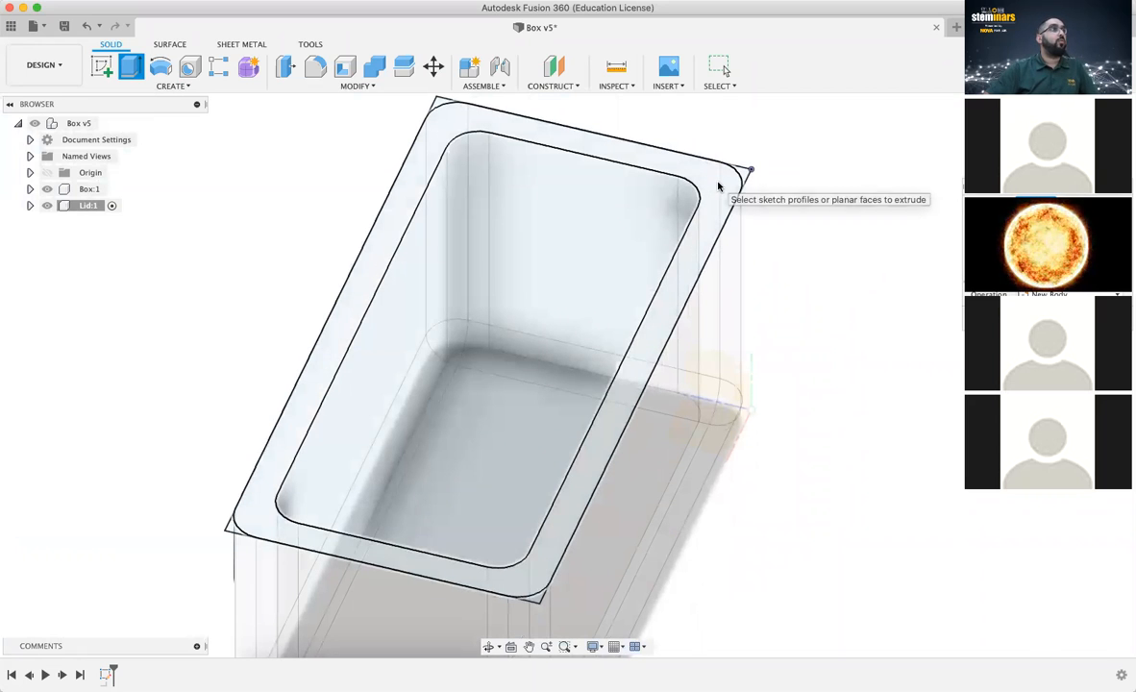
# Extrude the rim profile and the inner opening profile together 4 mm upward to form the lid
pyautogui.click(719, 185)
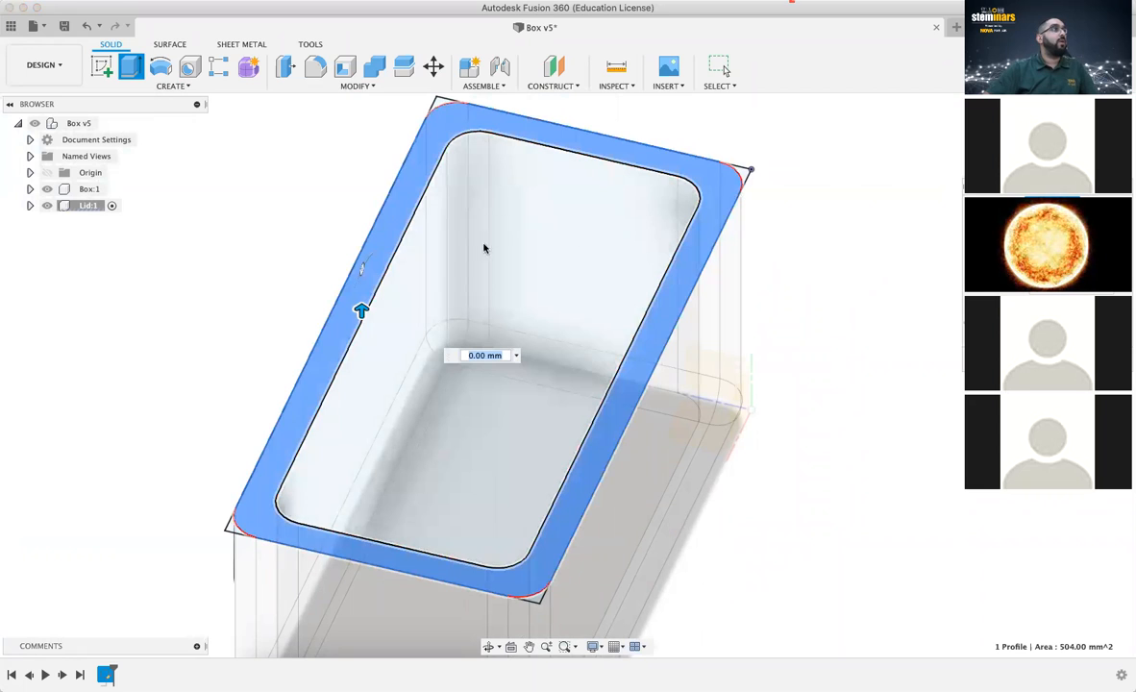
pyautogui.click(484, 246)
pyautogui.keyDown('shift'); pyautogui.moveTo(487, 298); pyautogui.dragTo(757, 289, button='middle'); pyautogui.keyUp('shift')
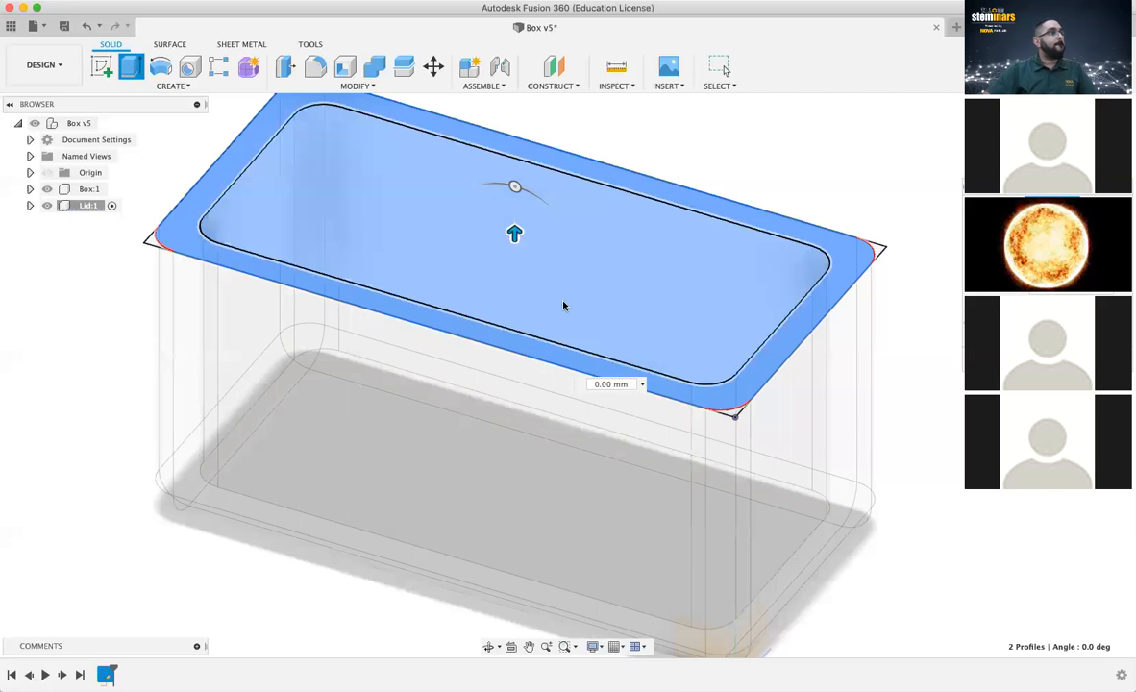
pyautogui.click(598, 384)
pyautogui.moveTo(593, 384); pyautogui.dragTo(635, 385)
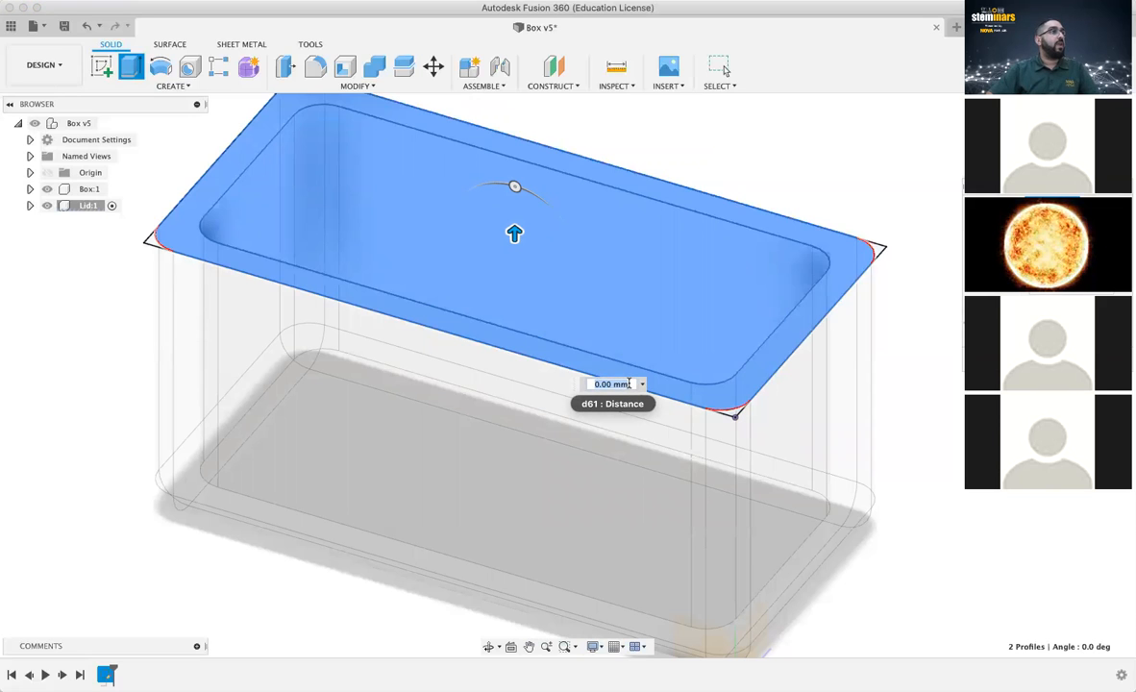
pyautogui.write('4')
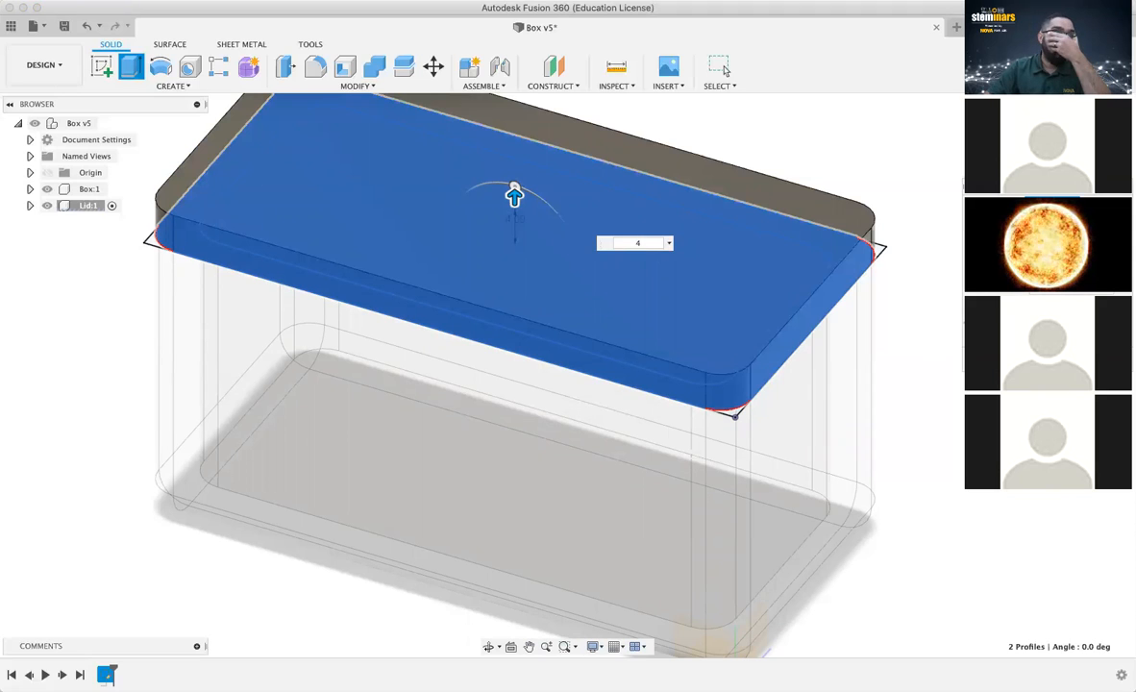
pyautogui.click(725, 70)
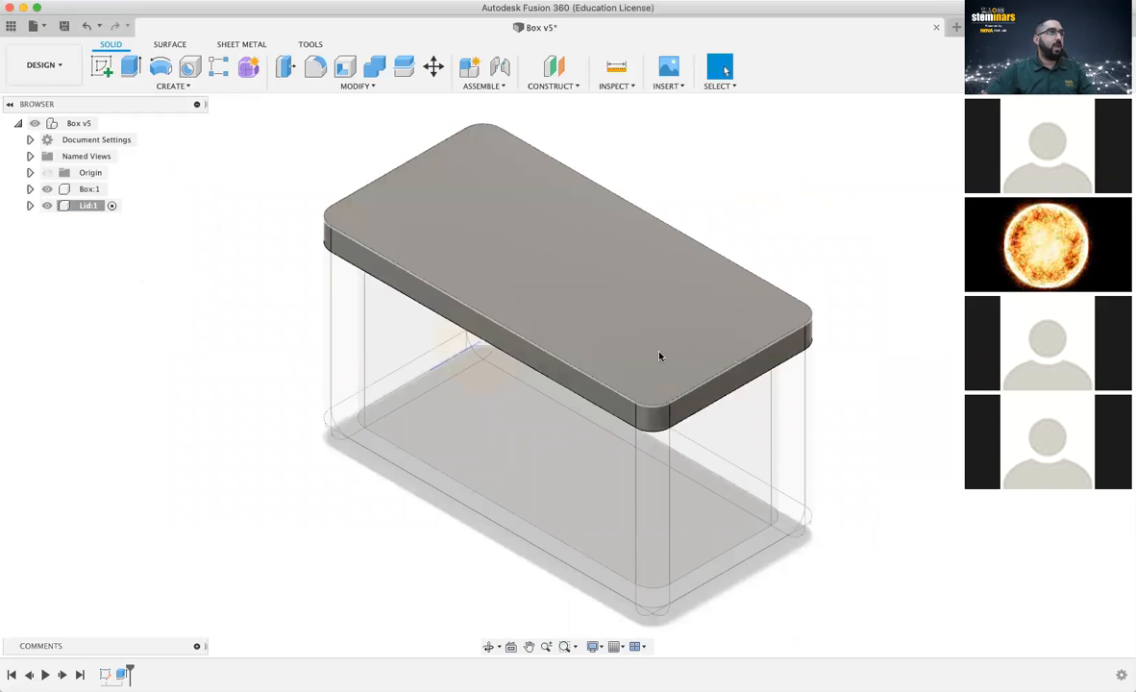
# Start a new sketch on the lid's long side face that lies on the origin side
pyautogui.moveTo(567, 375)
pyautogui.keyDown('shift'); pyautogui.mouseDown(button='middle')
pyautogui.moveTo(554, 363)
pyautogui.moveTo(544, 284)
pyautogui.moveTo(527, 360)
pyautogui.moveTo(445, 381)
pyautogui.moveTo(499, 381)
pyautogui.moveTo(384, 378)
pyautogui.mouseUp(button='middle'); pyautogui.keyUp('shift')
pyautogui.click(1048, 119)
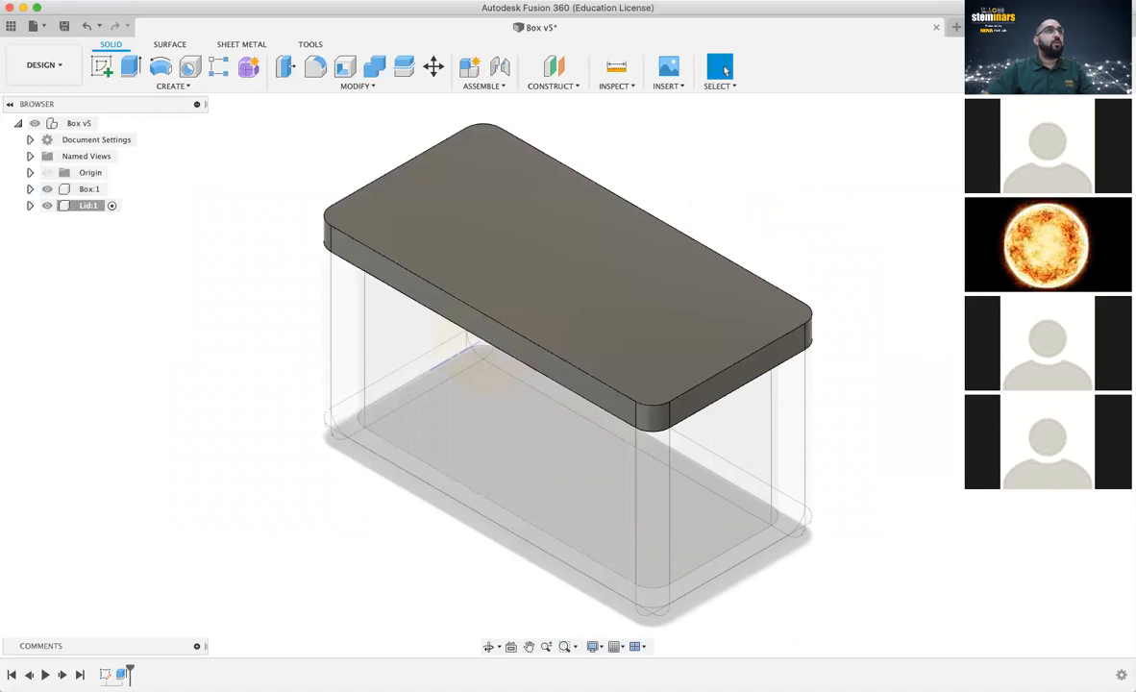
pyautogui.click(1101, 134)
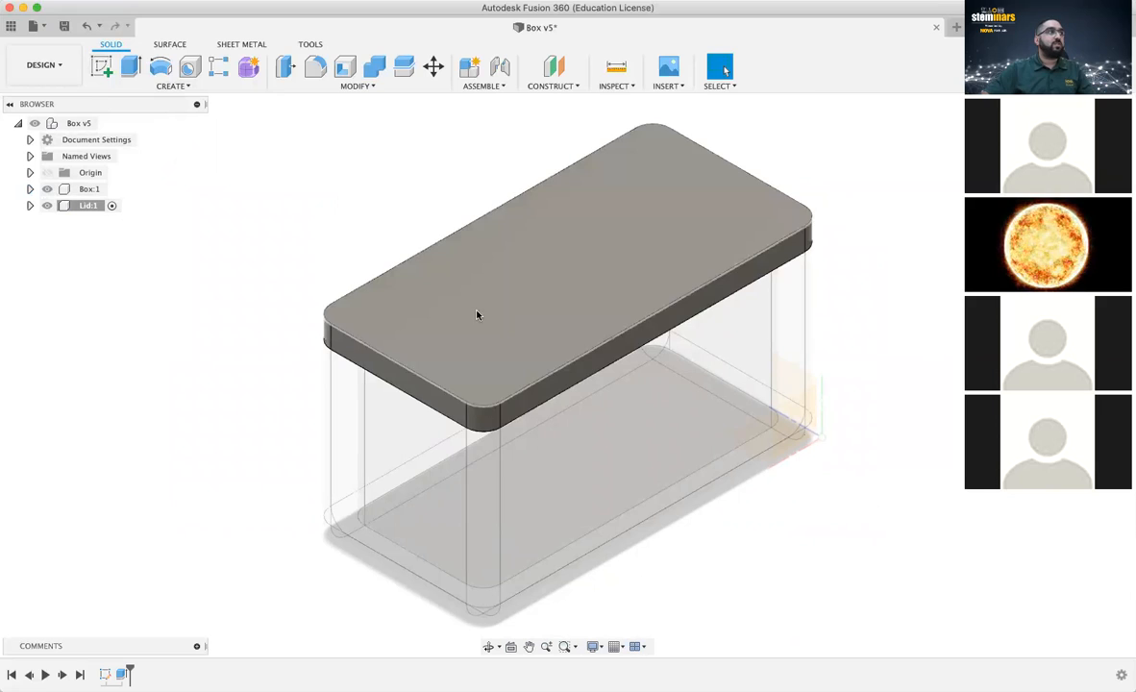
pyautogui.click(101, 68)
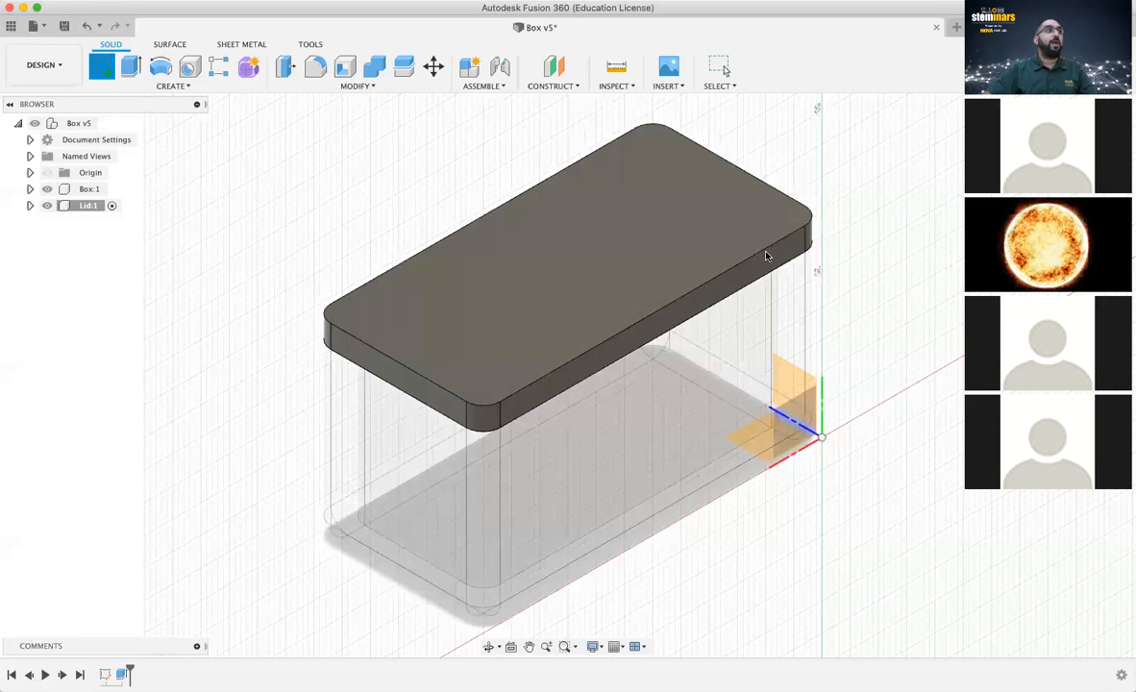
pyautogui.click(528, 398)
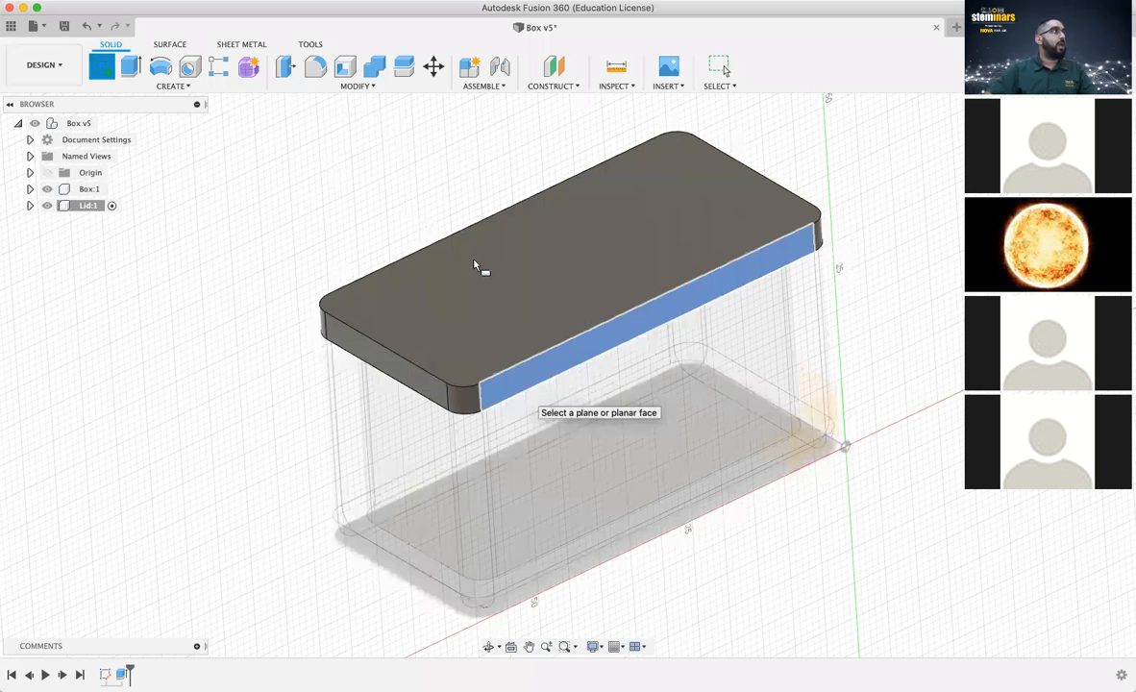
# Draw a rectangle 5 mm wide across the full thickness of the lid's side face, starting on its upper edge
pyautogui.click(598, 348)
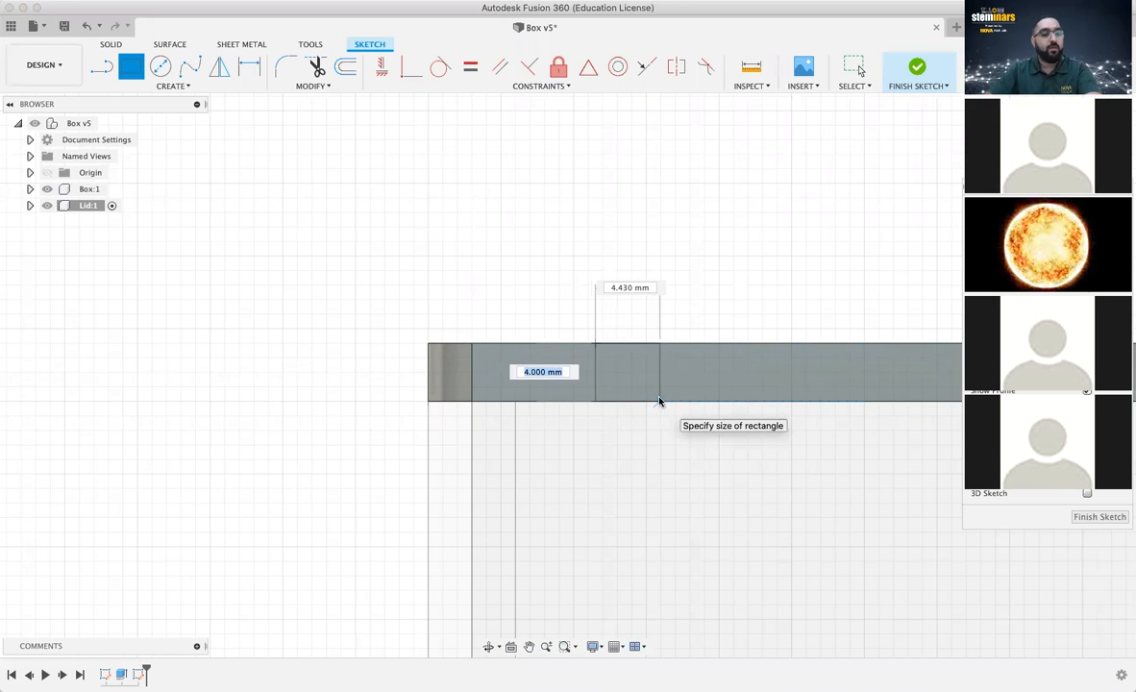
pyautogui.press('Tab')
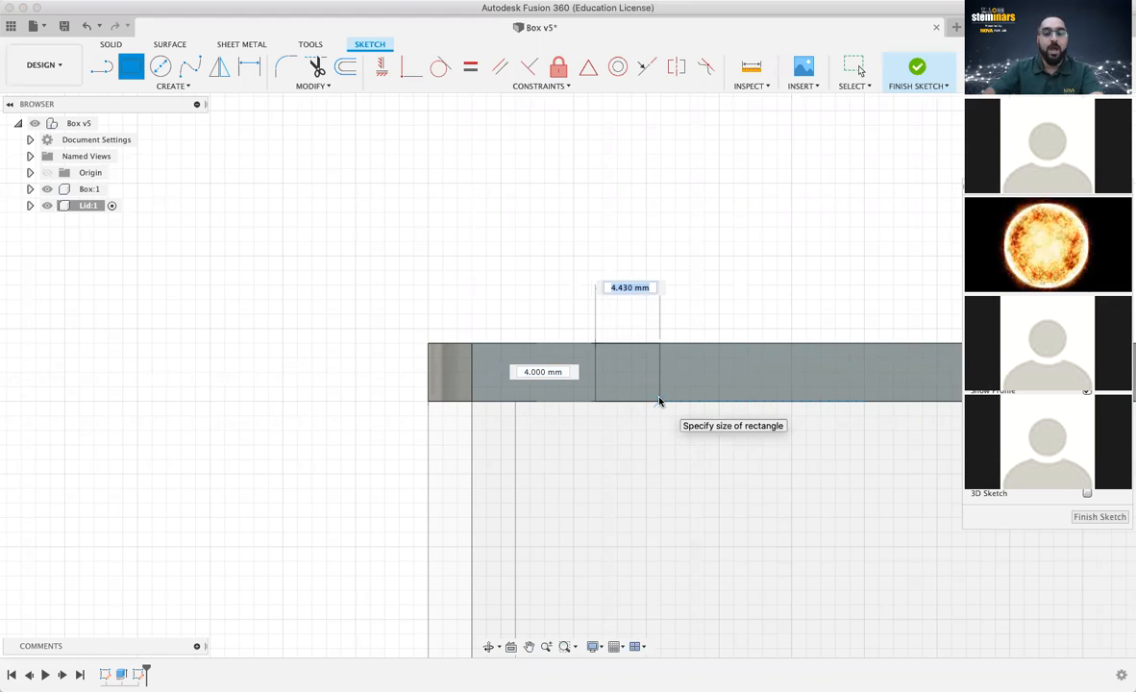
pyautogui.write('5')
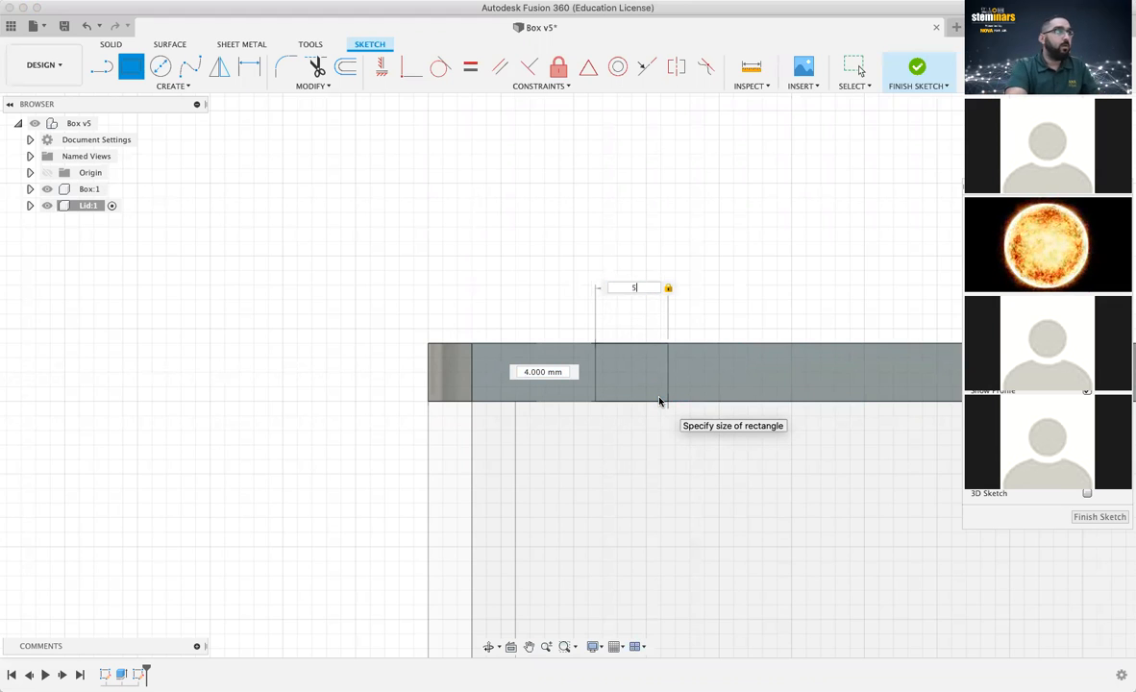
pyautogui.press('Return')
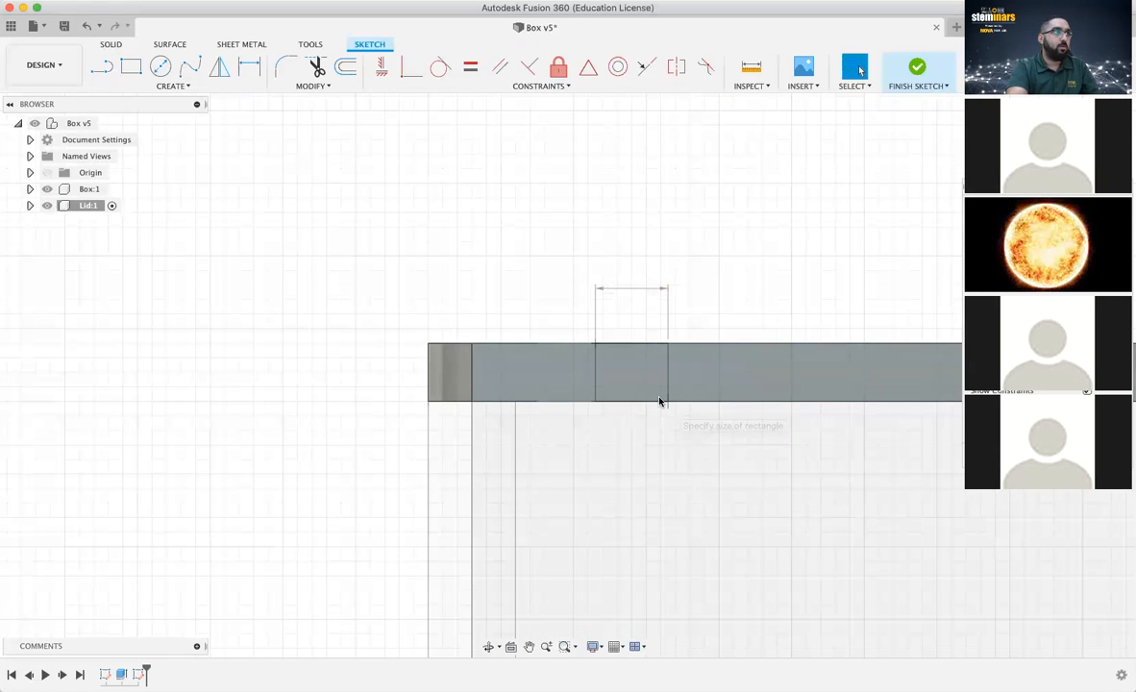
pyautogui.press('Escape')
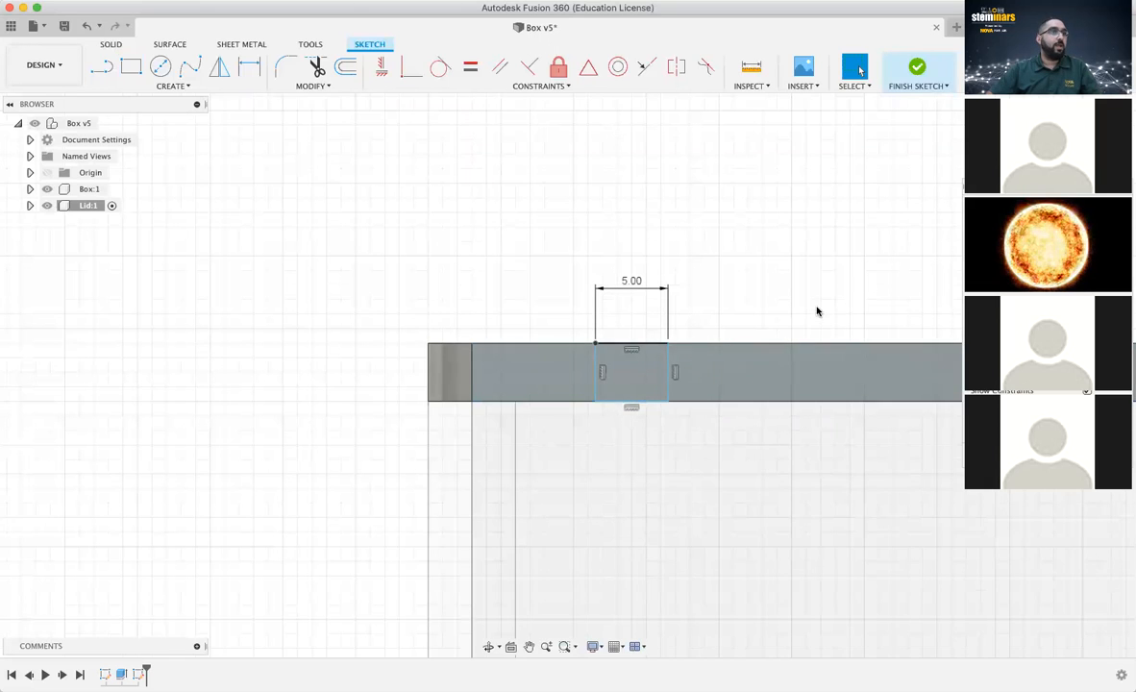
# Copy the whole rectangle 33 mm along the lid's side face and finish the sketch
pyautogui.click(528, 647)
pyautogui.moveTo(806, 368); pyautogui.dragTo(486, 385)
pyautogui.moveTo(337, 397); pyautogui.dragTo(335, 398)
pyautogui.click(856, 68)
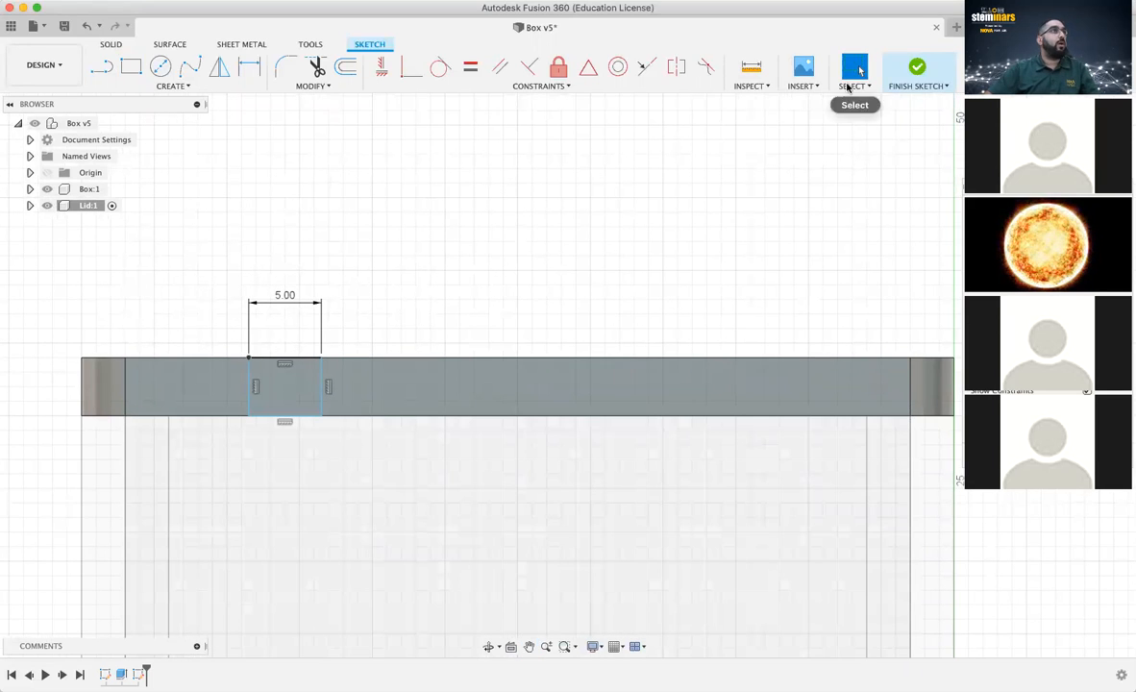
pyautogui.doubleClick(322, 370)
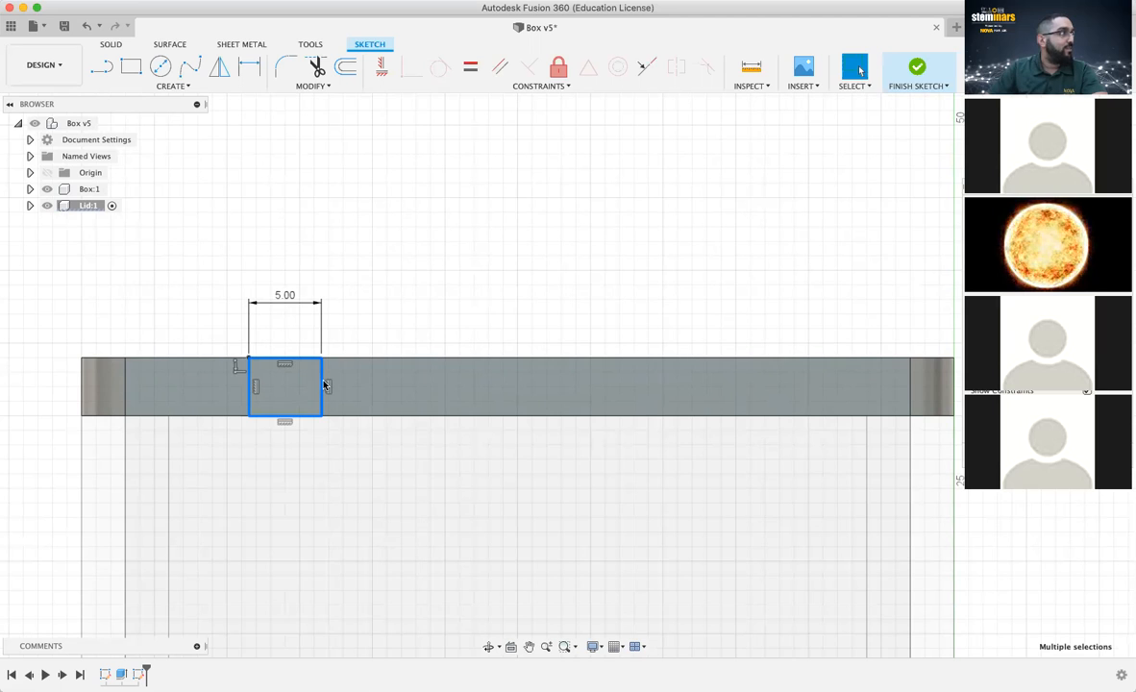
pyautogui.press('m')
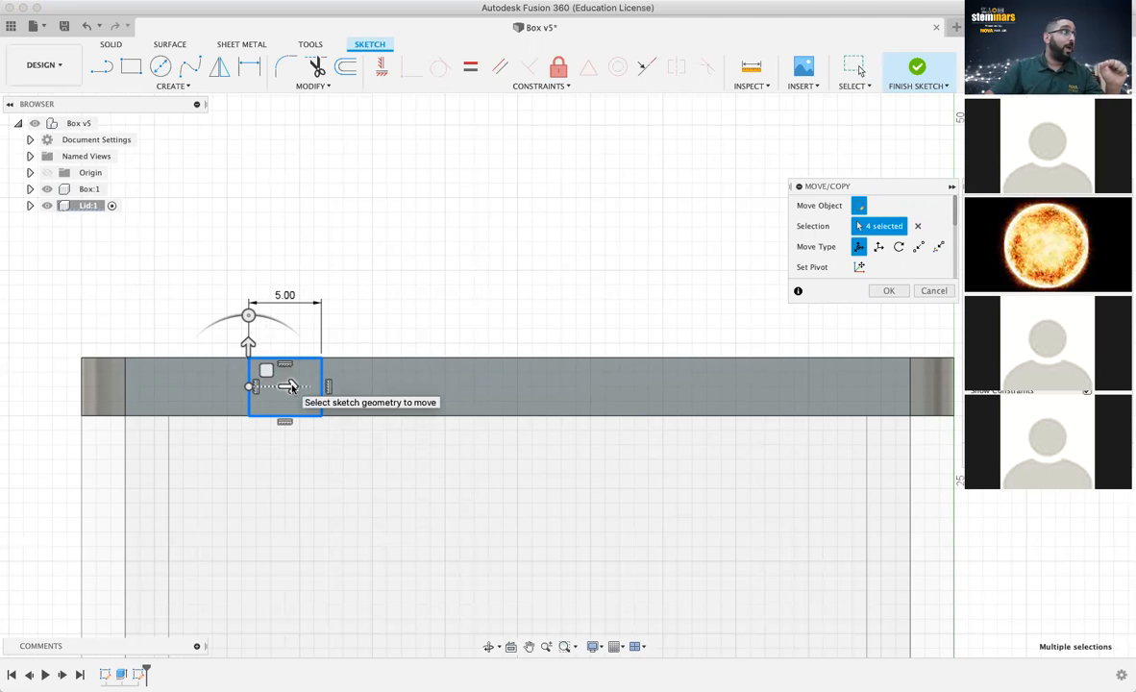
pyautogui.moveTo(291, 386); pyautogui.dragTo(552, 392)
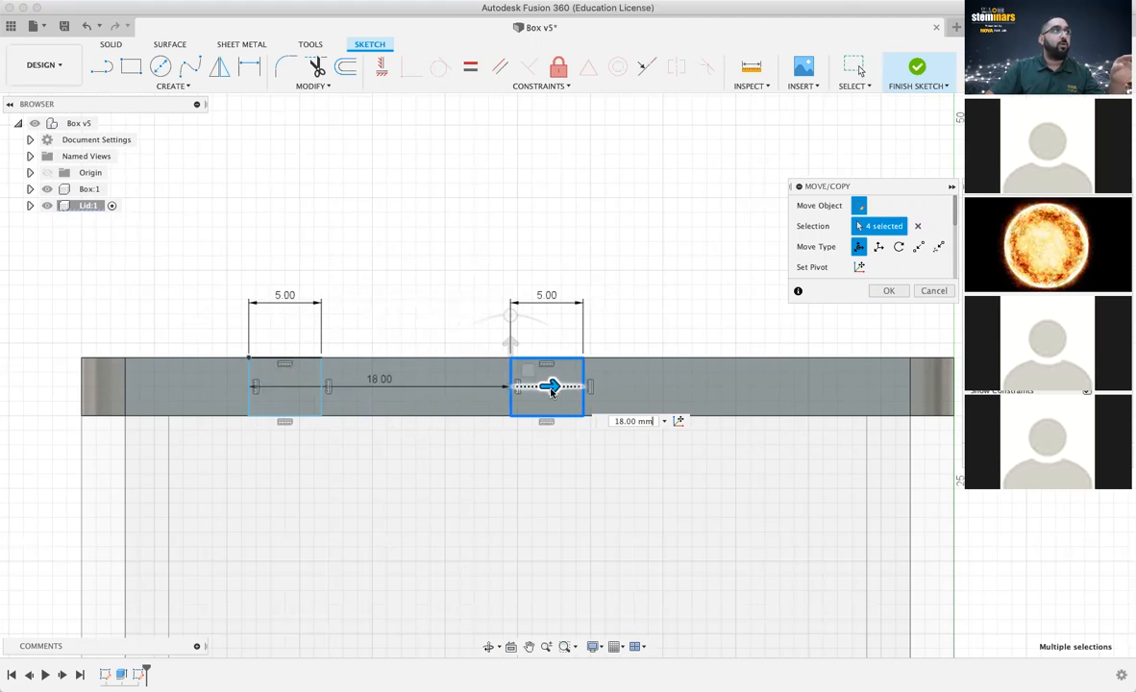
pyautogui.moveTo(552, 393)
pyautogui.mouseDown()
pyautogui.moveTo(338, 388)
pyautogui.moveTo(440, 389)
pyautogui.mouseUp()
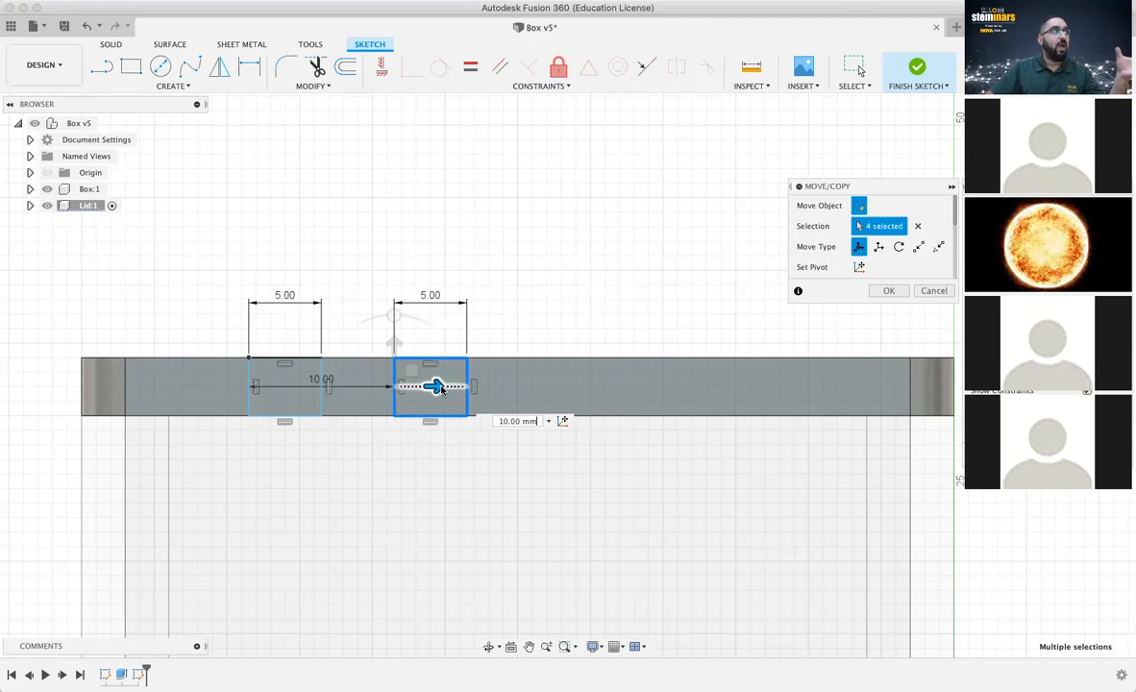
pyautogui.moveTo(440, 388)
pyautogui.mouseDown()
pyautogui.moveTo(785, 392)
pyautogui.moveTo(768, 391)
pyautogui.mouseUp()
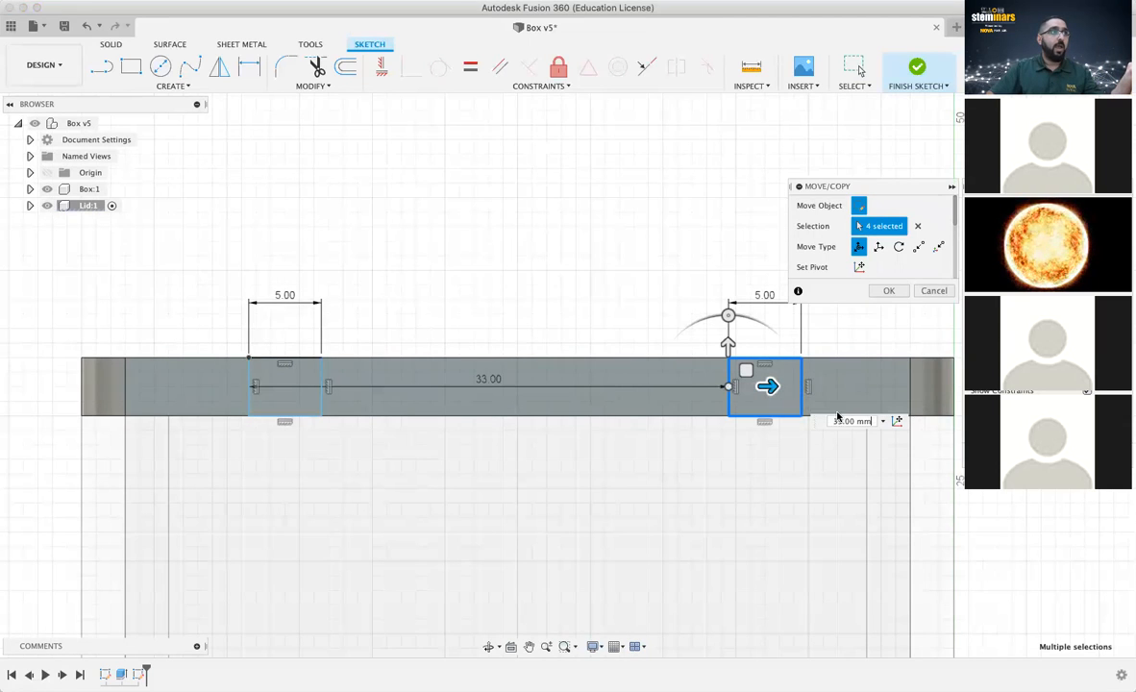
pyautogui.click(918, 71)
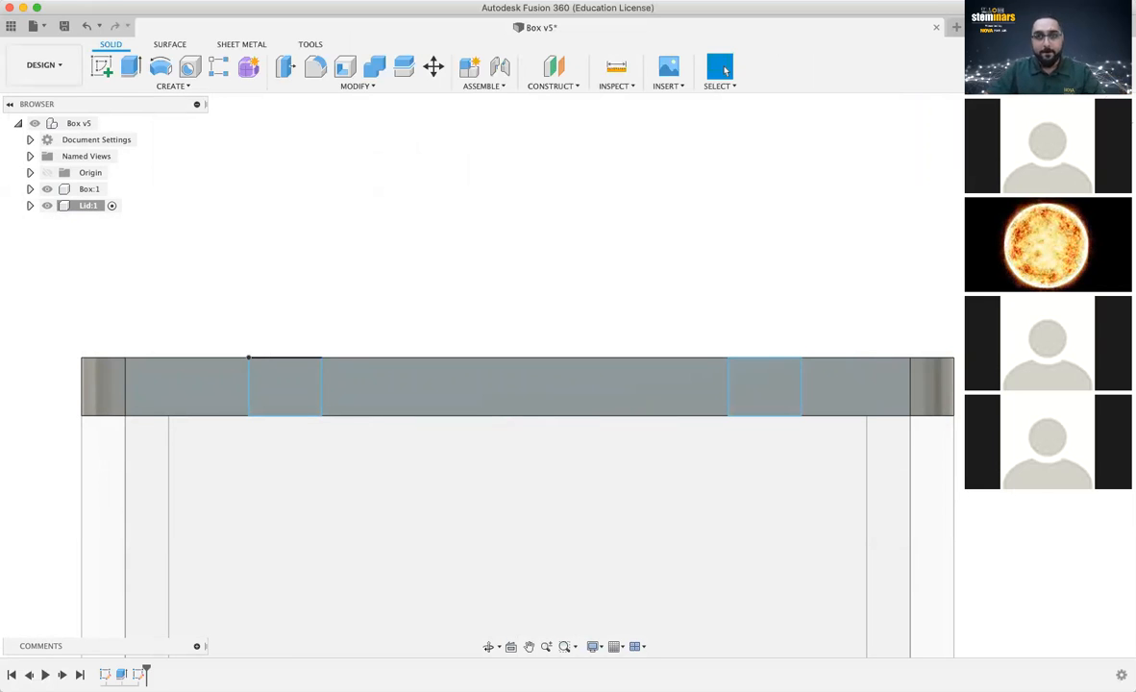
# Undo the finished side-face sketch work, removing both rectangles and keeping the sketch open
pyautogui.moveTo(567, 375)
pyautogui.keyDown('shift'); pyautogui.mouseDown(button='middle')
pyautogui.moveTo(555, 407)
pyautogui.moveTo(488, 451)
pyautogui.mouseUp(button='middle'); pyautogui.keyUp('shift')
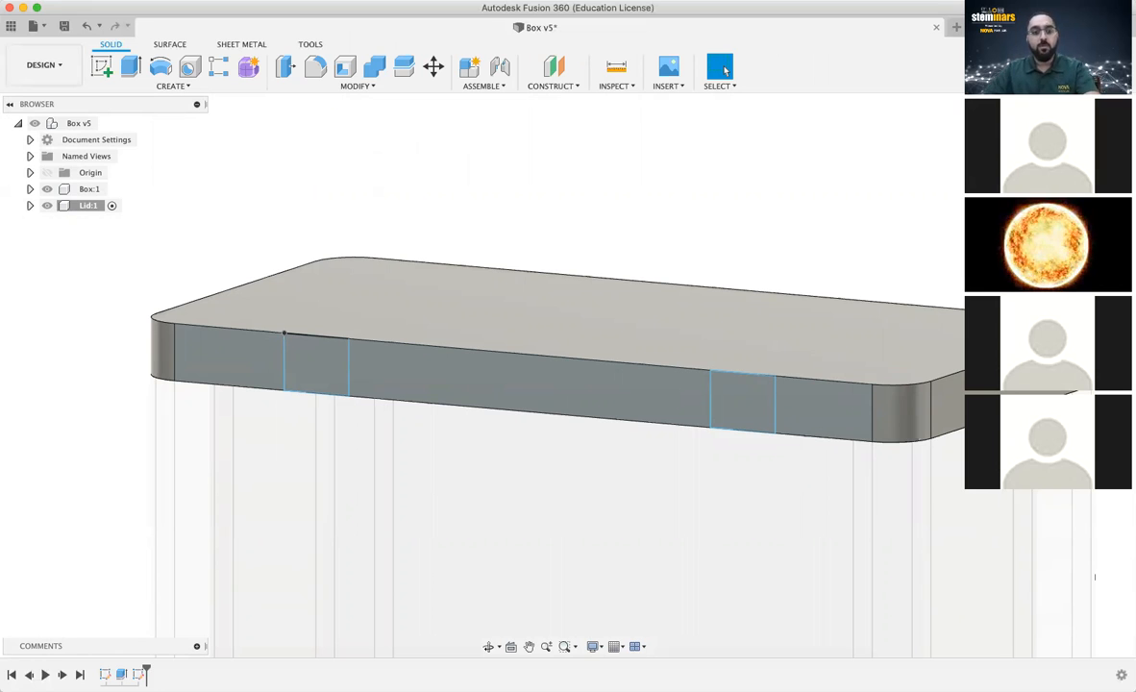
pyautogui.press('super+z')
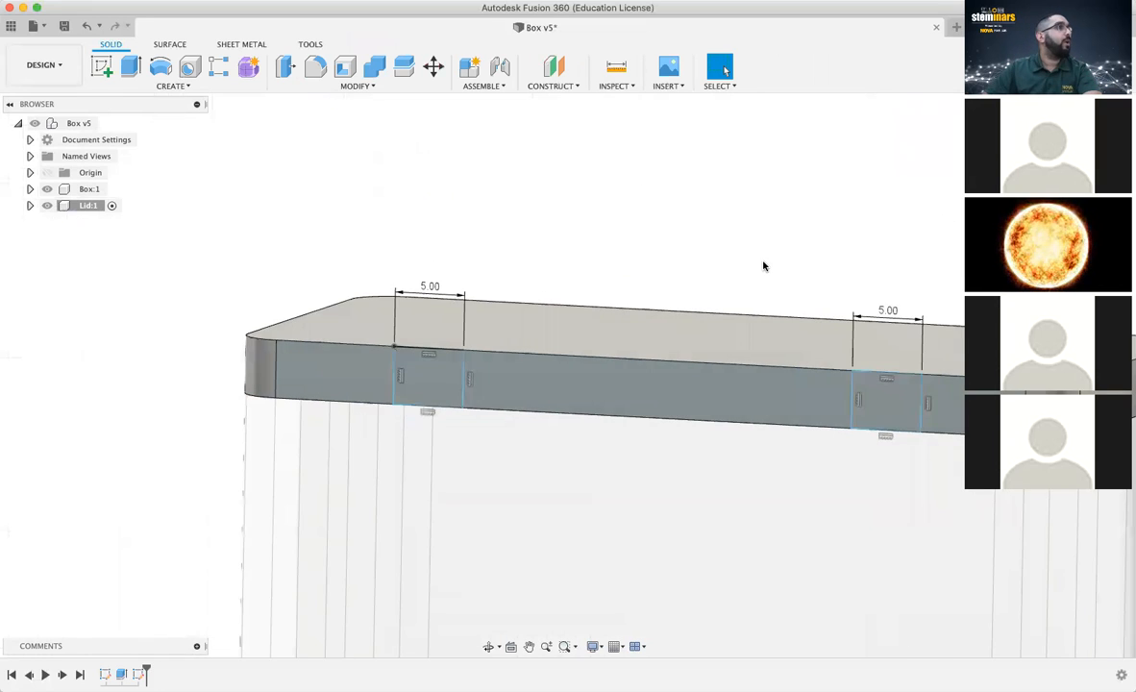
pyautogui.press('super+z')
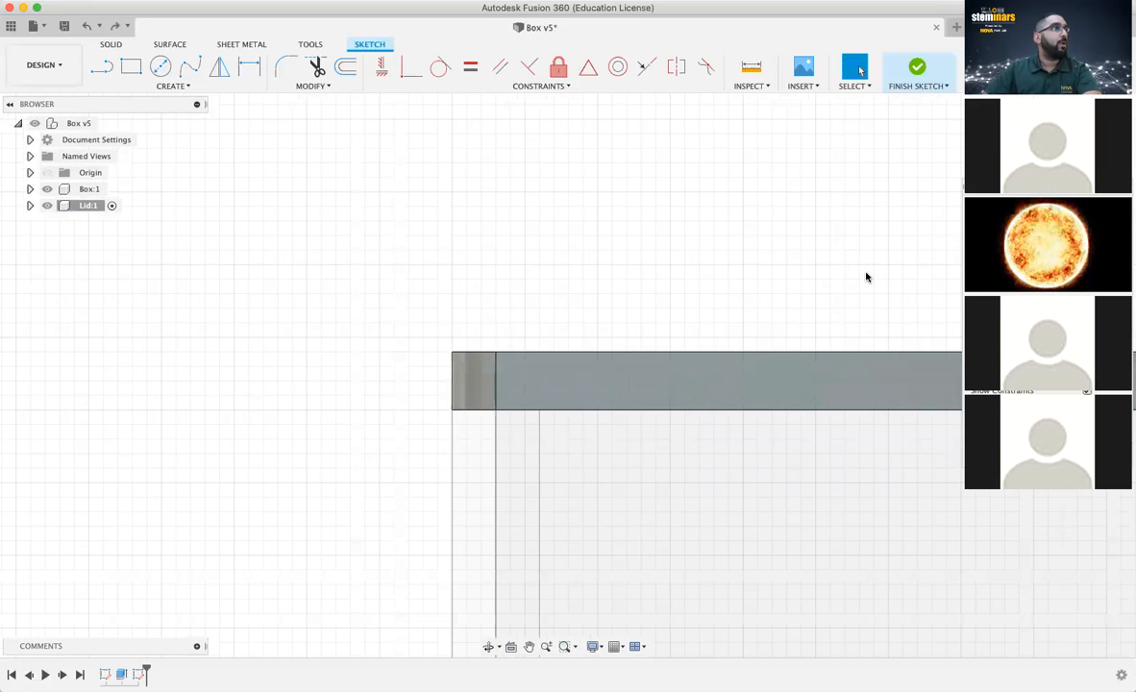
# Draw a rectangle 5 mm wide and 4 mm high on the lid's side face, starting on its upper edge
pyautogui.click(132, 68)
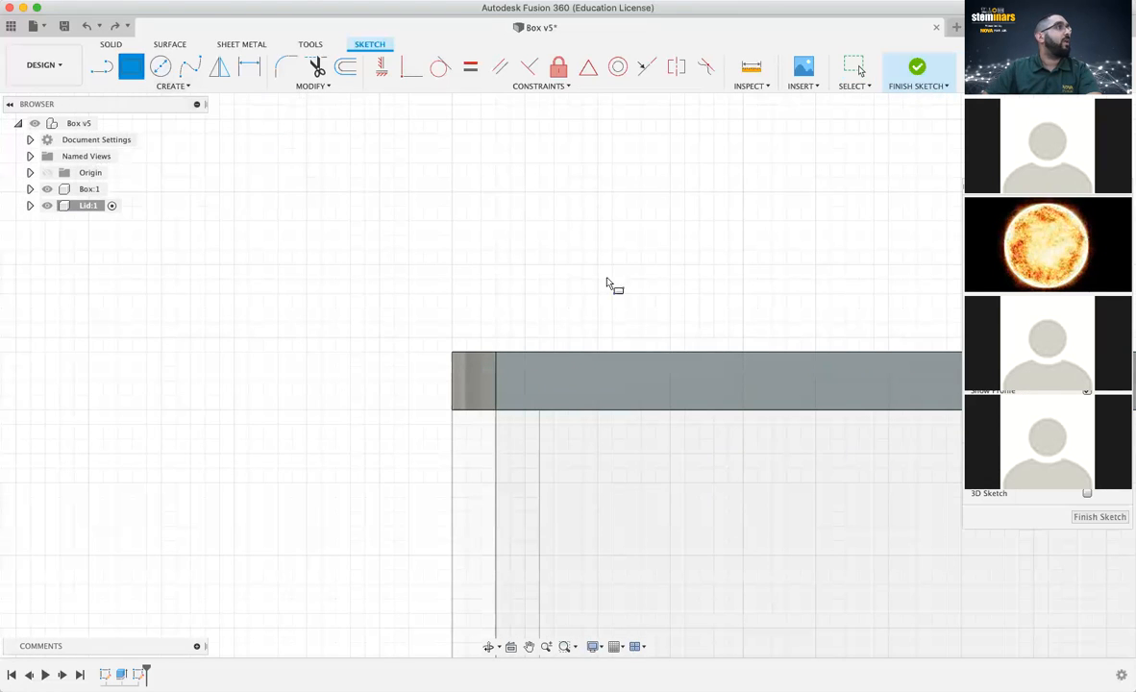
pyautogui.click(598, 353)
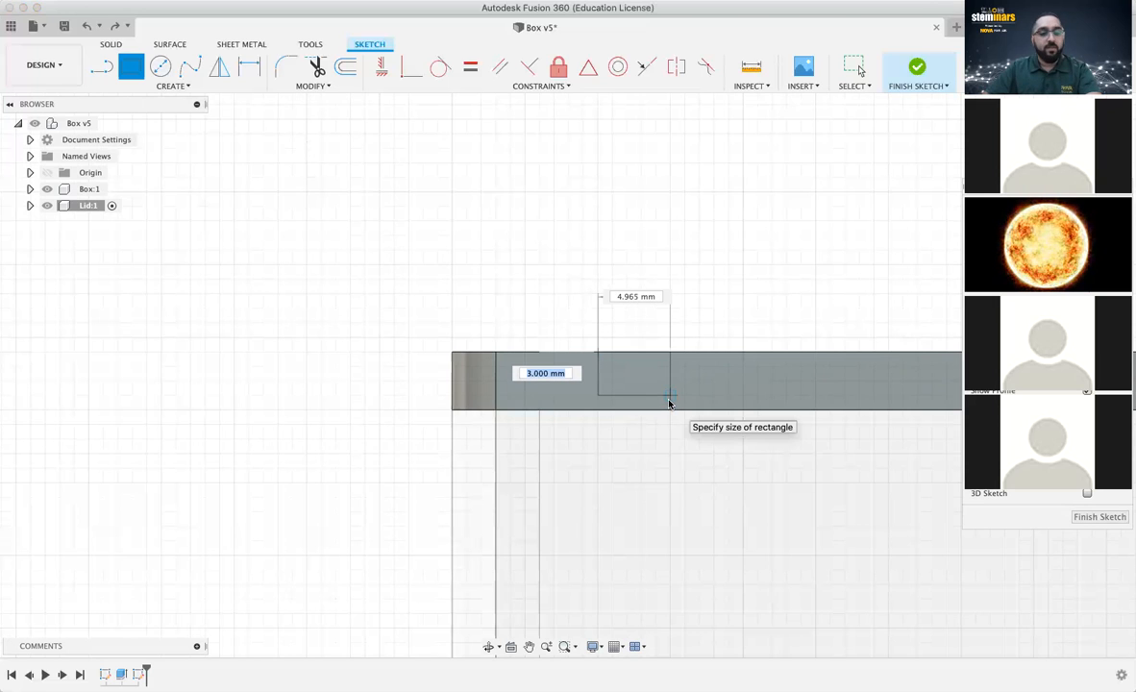
pyautogui.write('4')
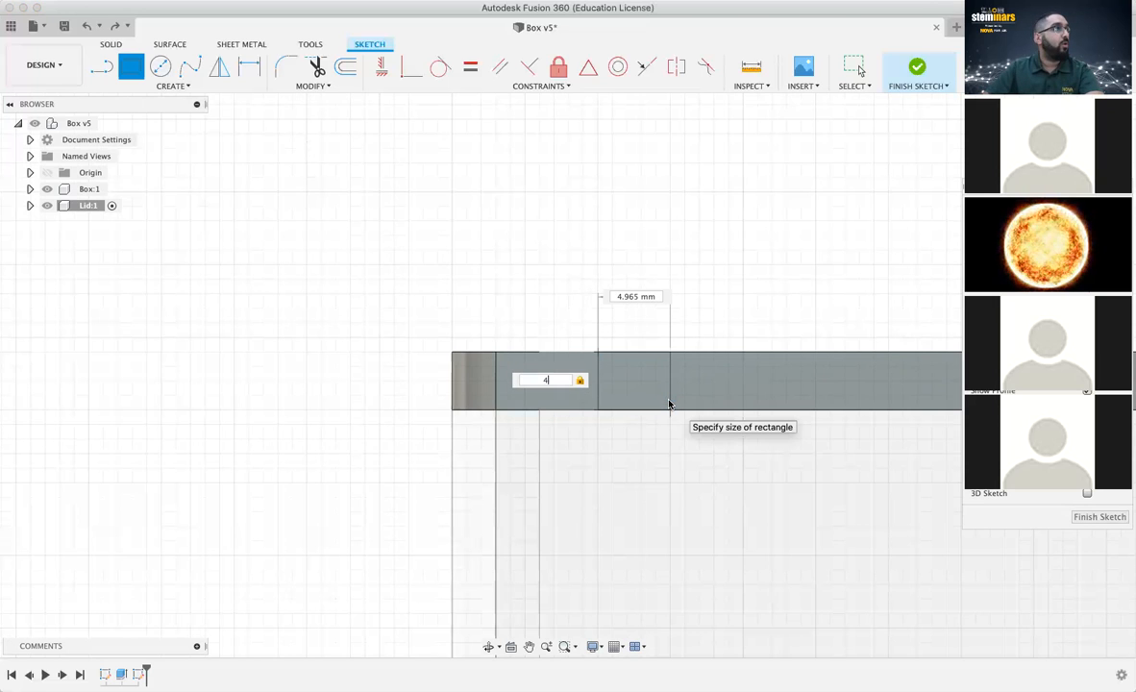
pyautogui.press('Tab')
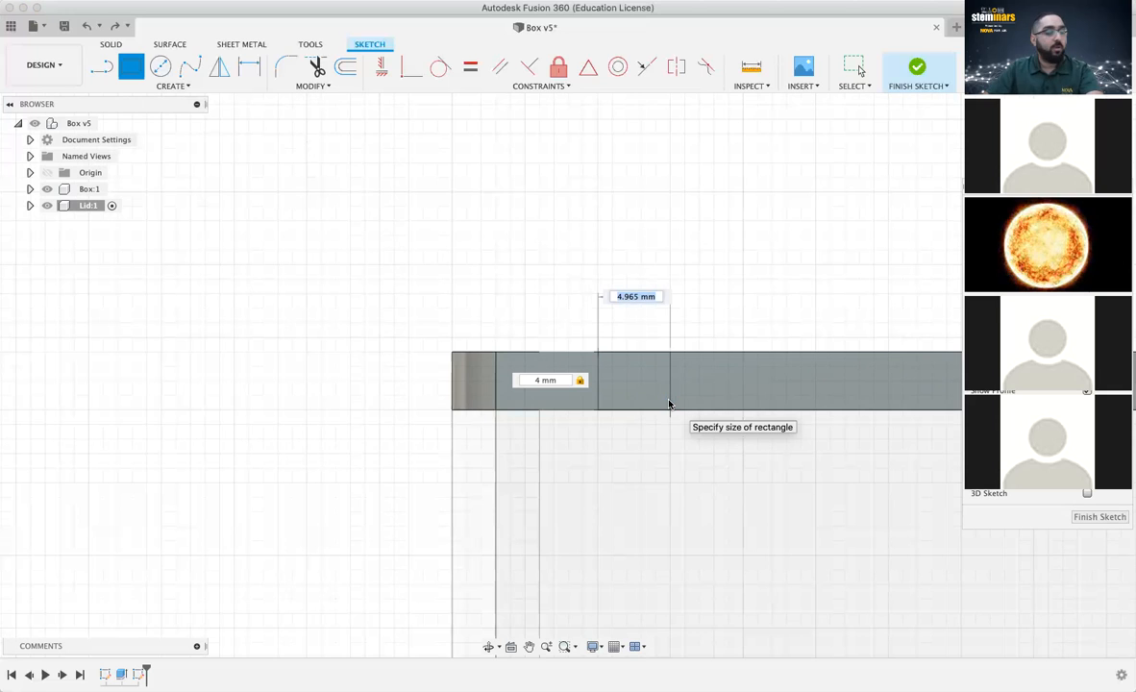
pyautogui.write('5')
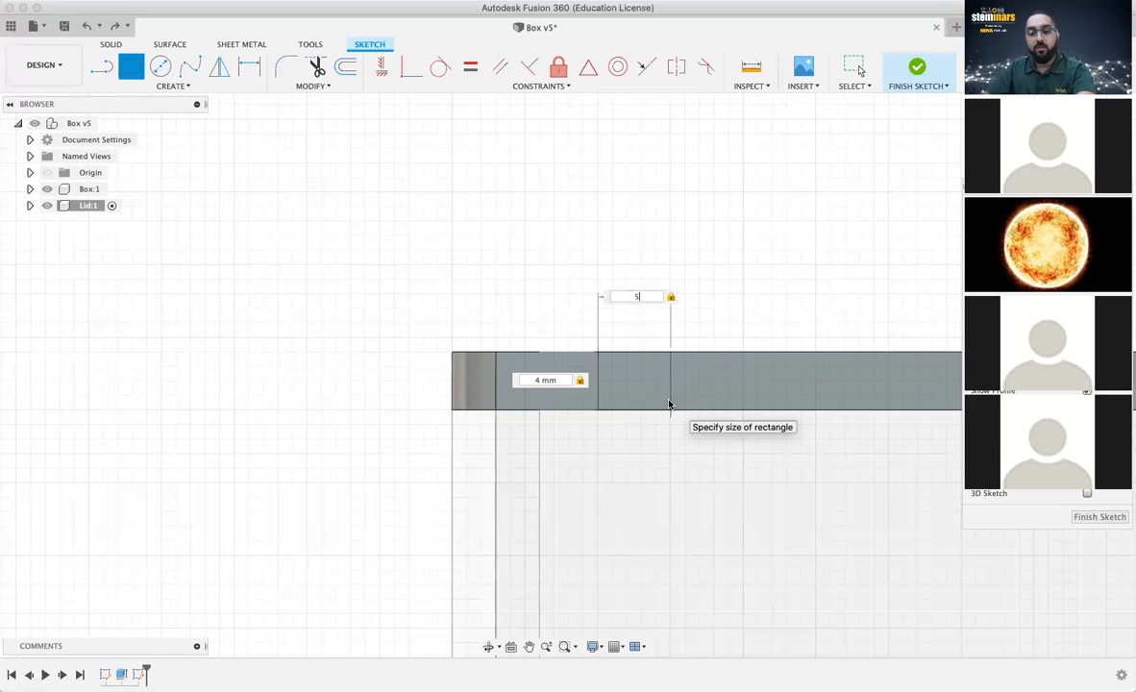
pyautogui.press('Return')
pyautogui.press('Escape')
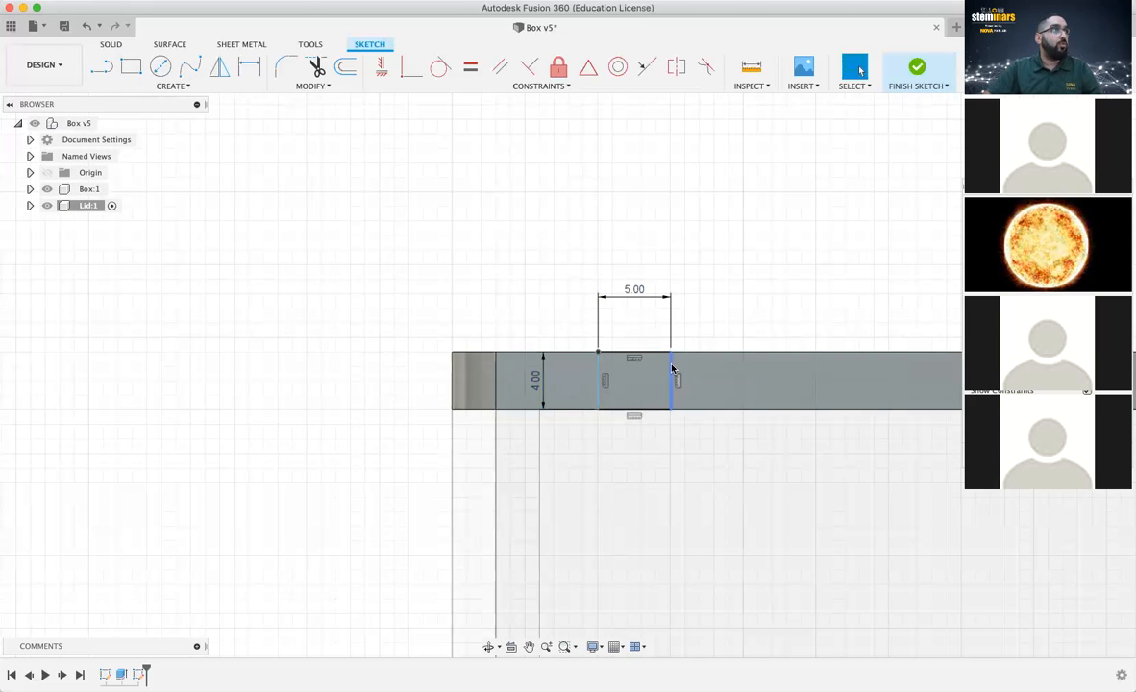
# Copy the rectangle 15 mm along the lid's side face, and try to reposition the copy freehand
pyautogui.doubleClick(671, 368)
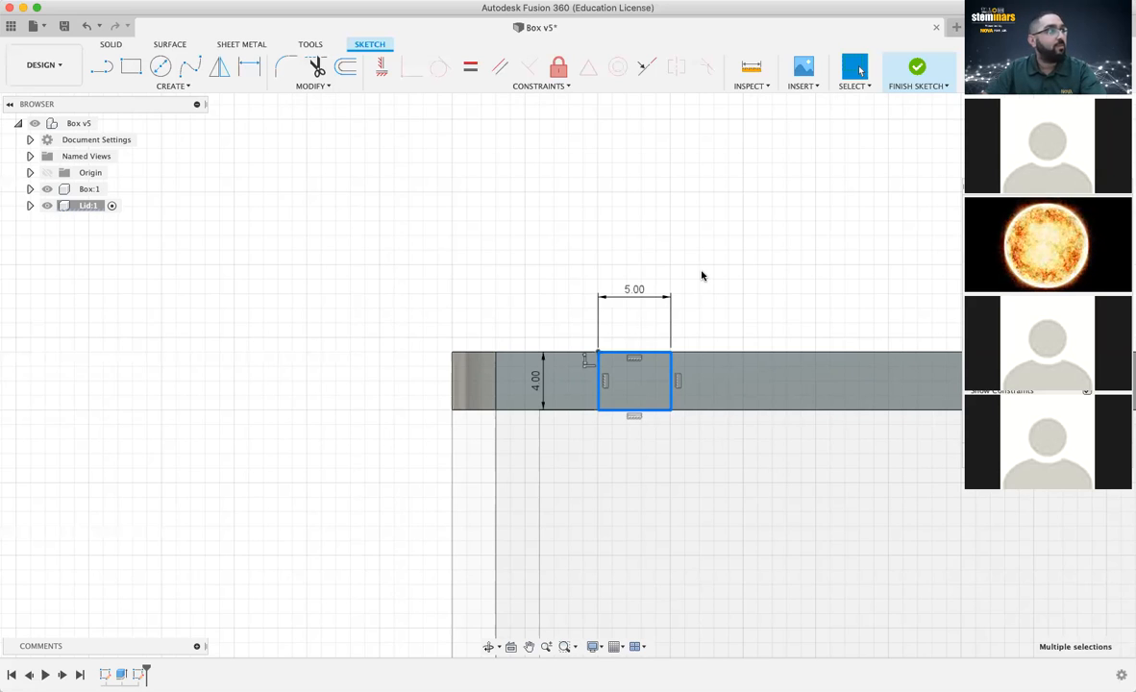
pyautogui.press('m')
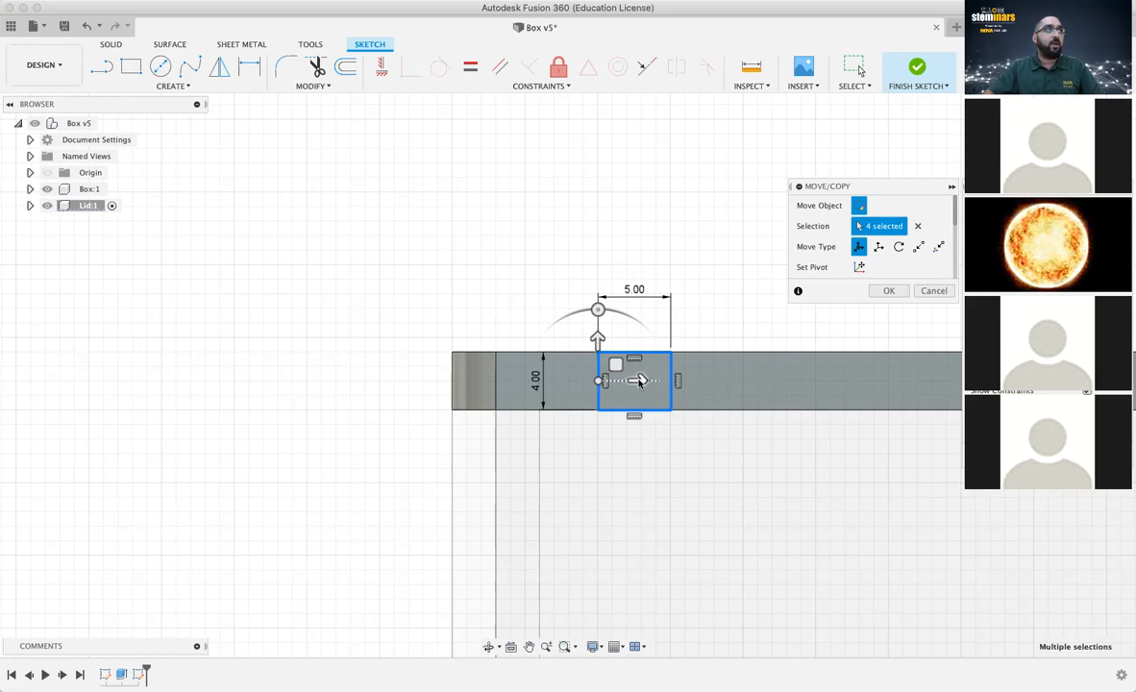
pyautogui.moveTo(646, 383); pyautogui.dragTo(856, 381)
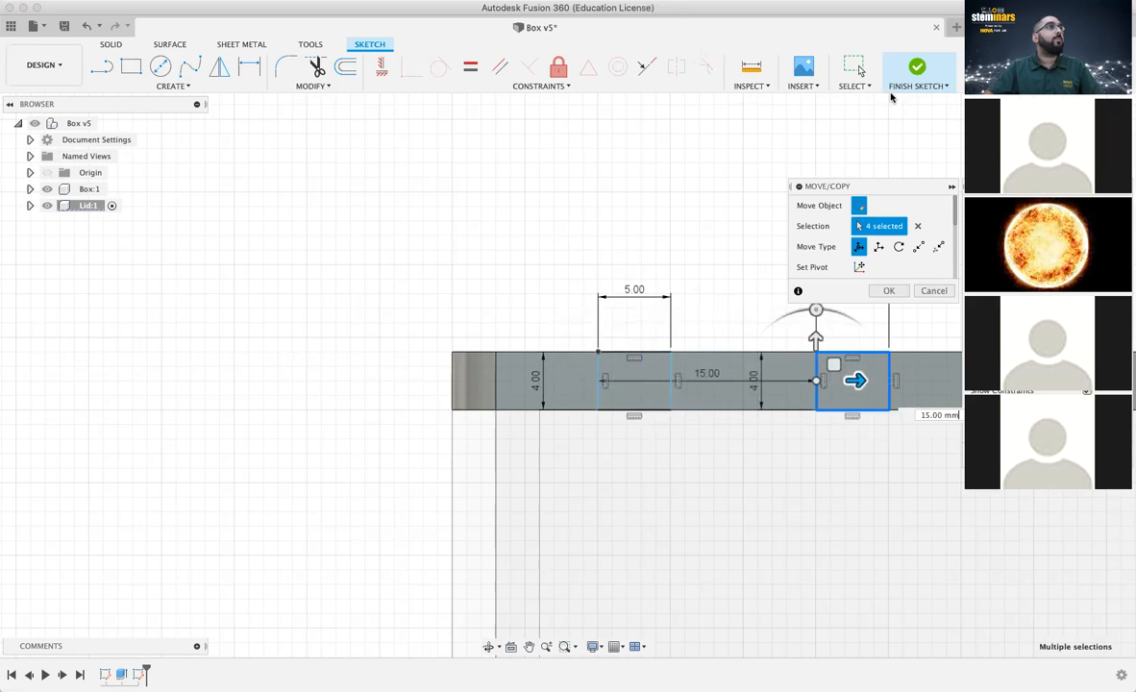
pyautogui.click(529, 647)
pyautogui.moveTo(715, 525); pyautogui.dragTo(548, 520)
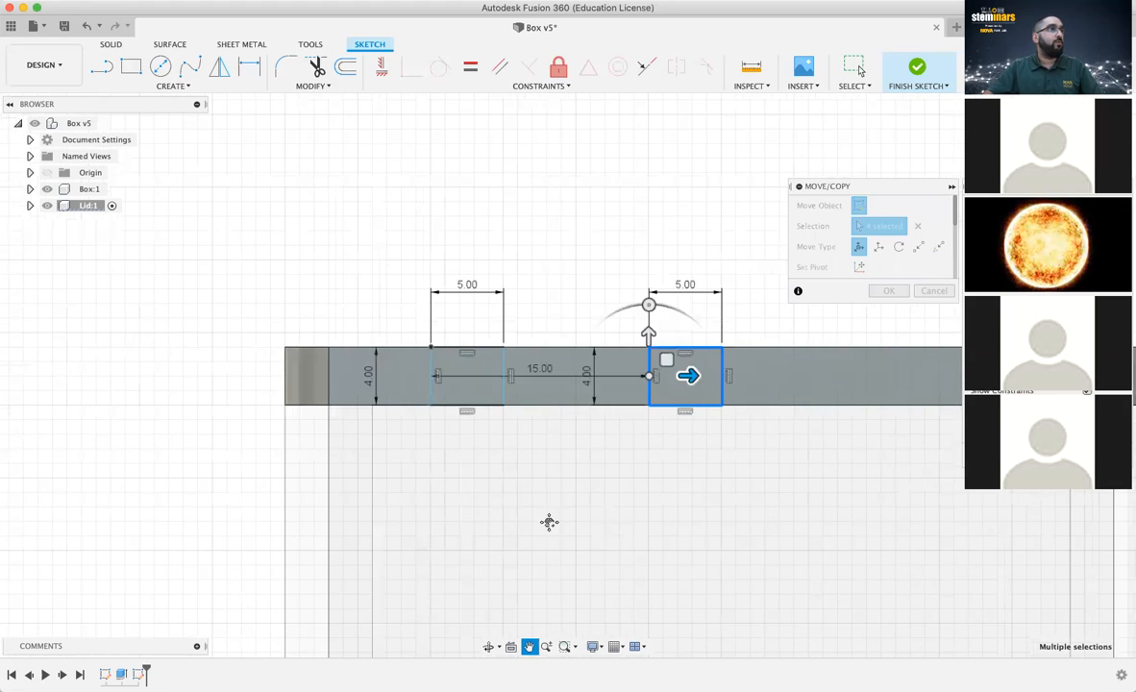
pyautogui.moveTo(709, 601); pyautogui.dragTo(491, 603)
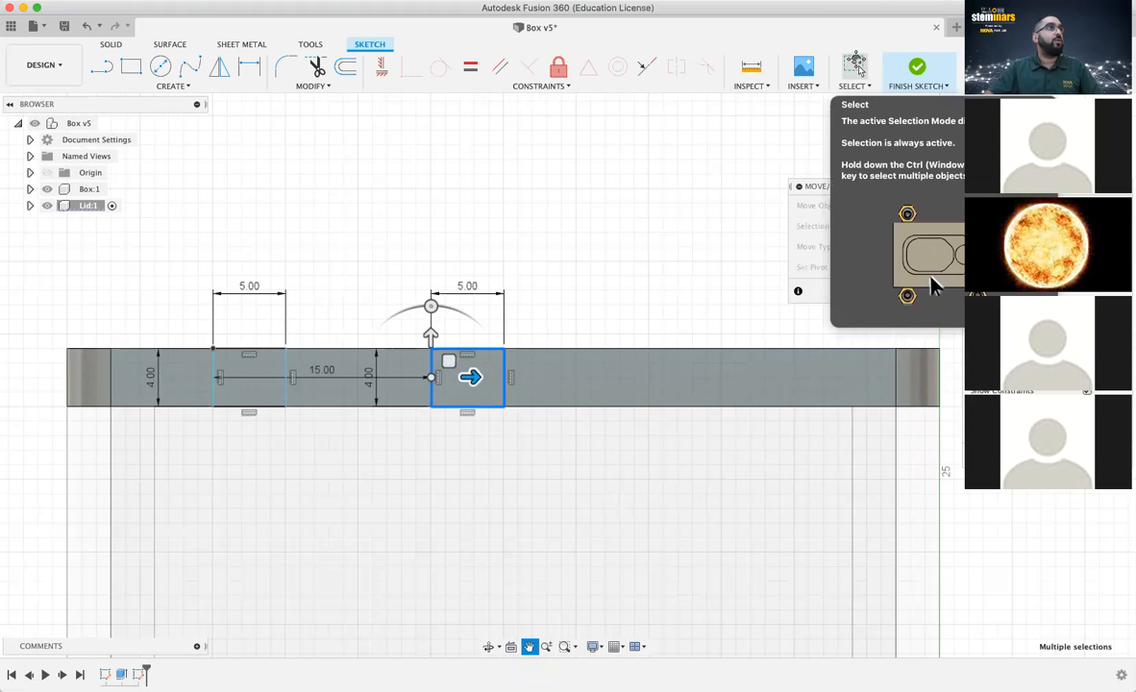
pyautogui.click(856, 67)
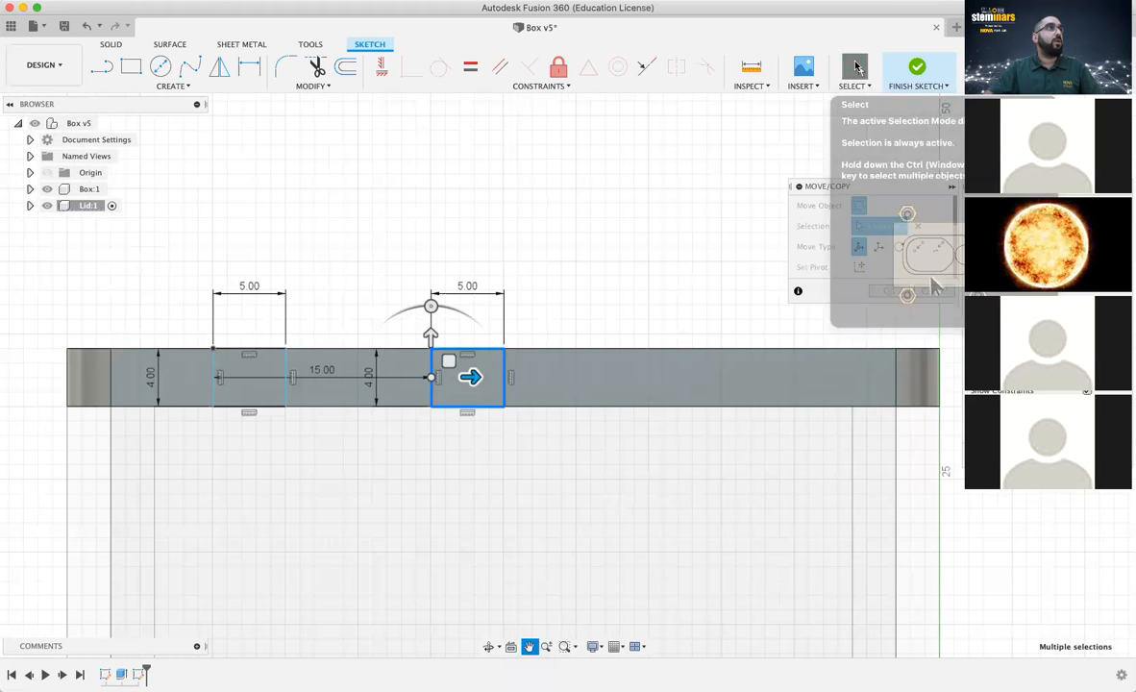
pyautogui.doubleClick(505, 367)
pyautogui.moveTo(504, 366); pyautogui.dragTo(527, 351)
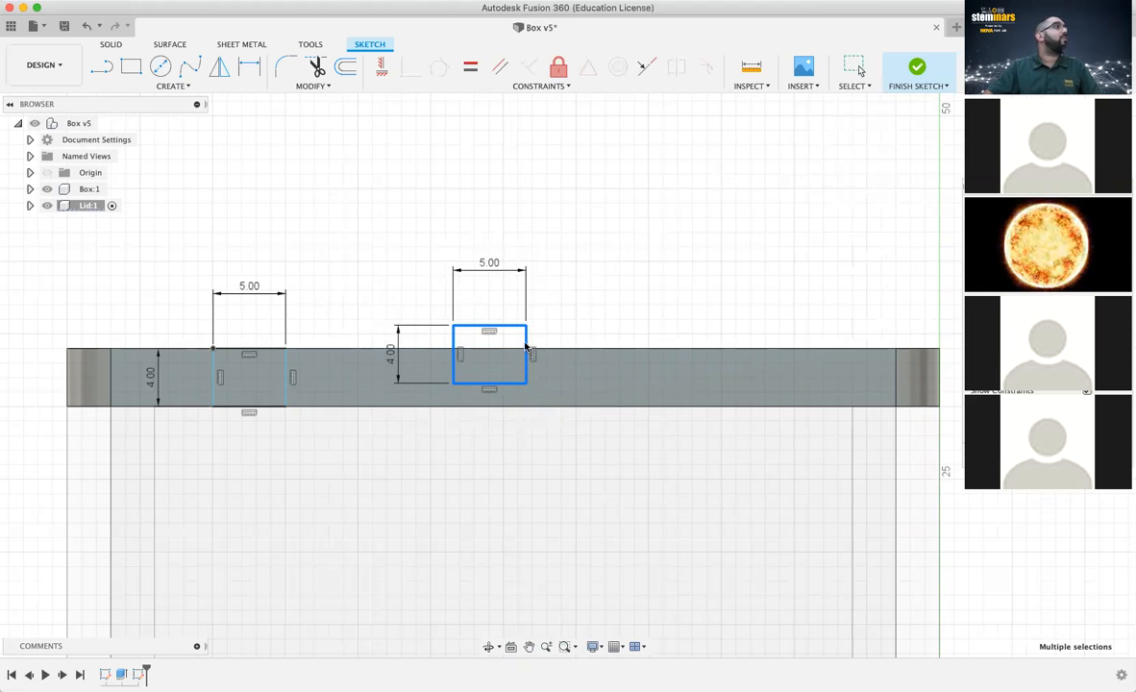
pyautogui.click(298, 44)
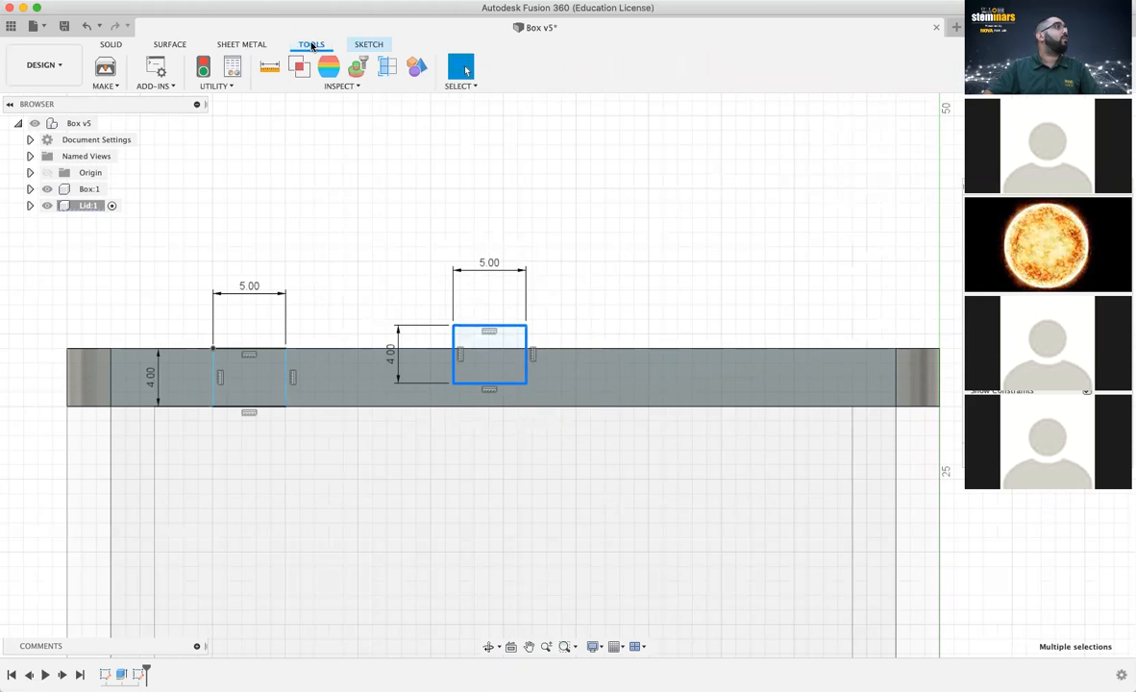
pyautogui.click(171, 45)
pyautogui.click(111, 46)
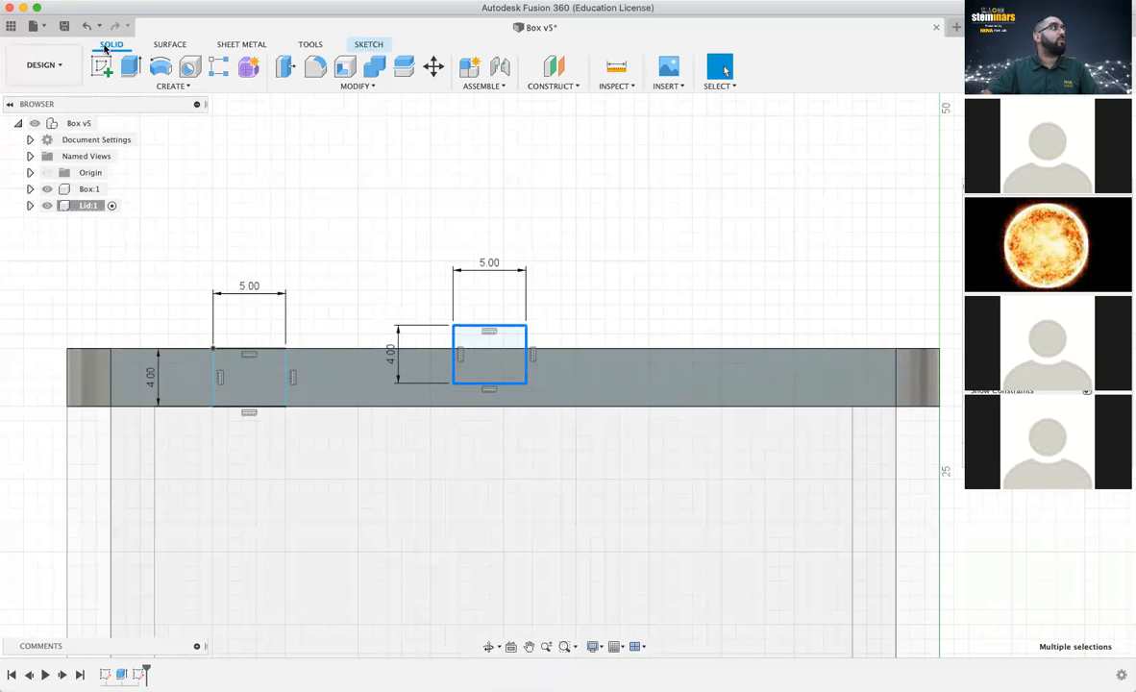
pyautogui.click(433, 69)
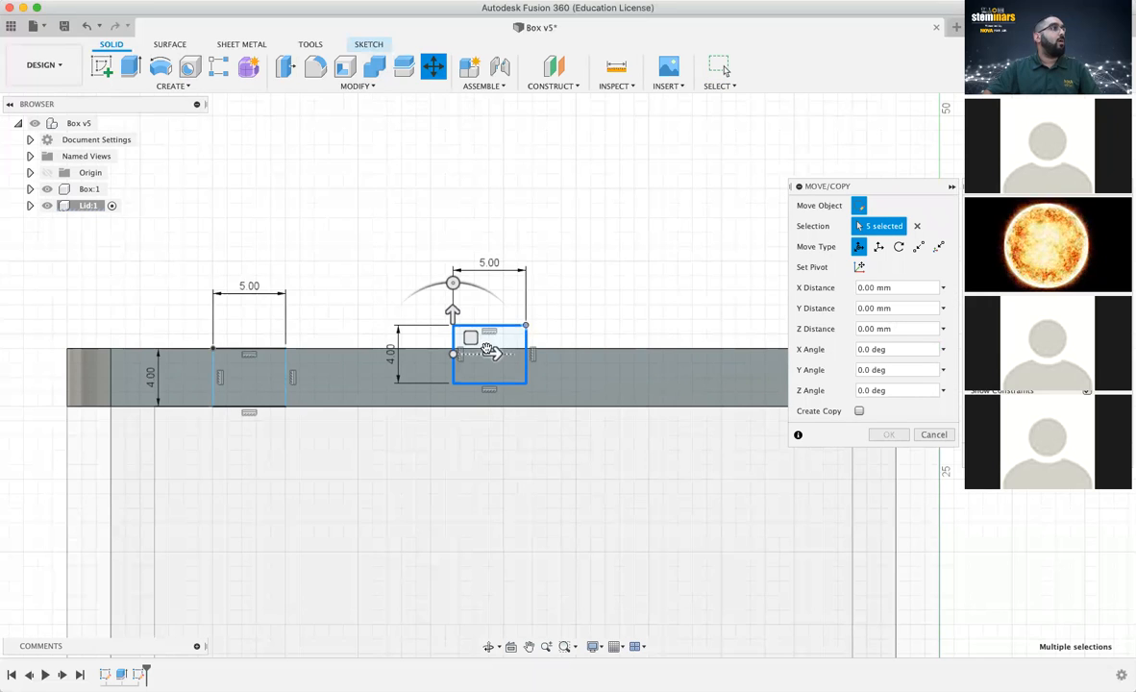
pyautogui.click(483, 352)
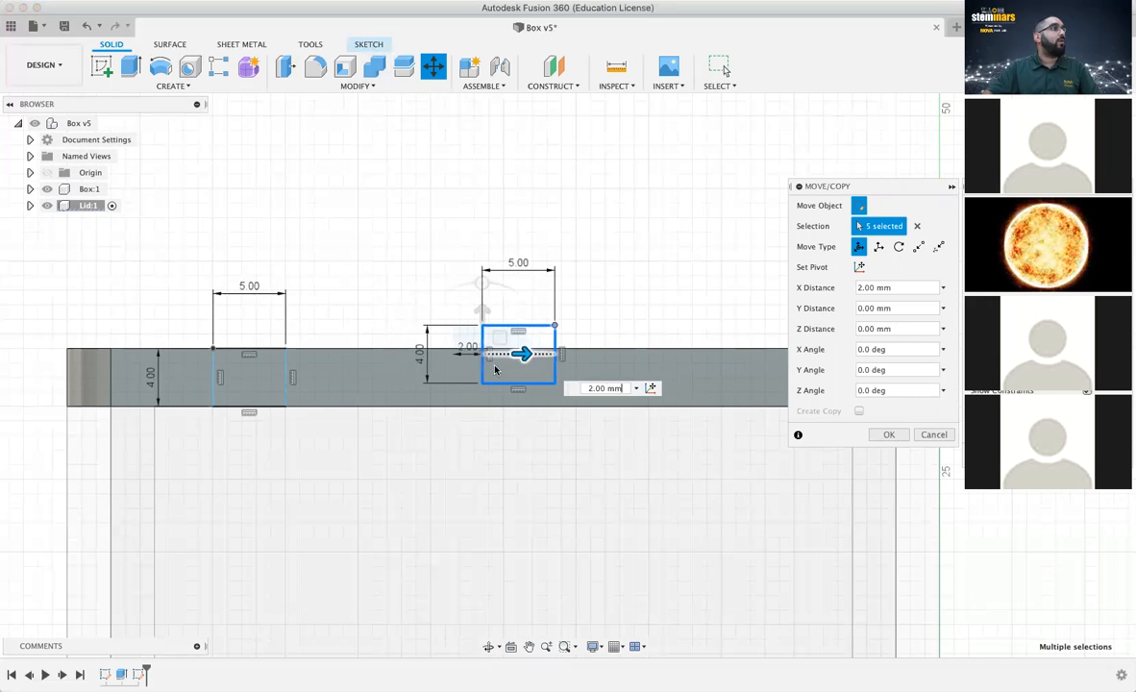
pyautogui.moveTo(453, 311)
pyautogui.mouseDown()
pyautogui.moveTo(452, 342)
pyautogui.moveTo(453, 328)
pyautogui.mouseUp()
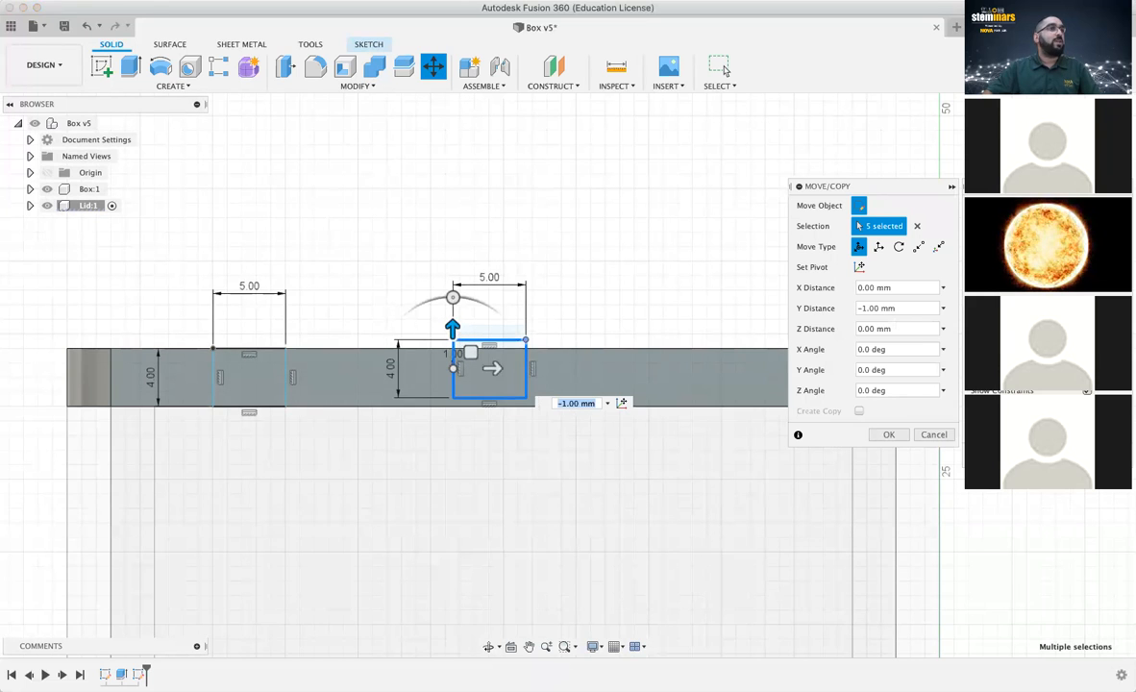
pyautogui.click(934, 435)
# Undo the misplaced rectangle copy, keeping only the original rectangle on the lid's side face
pyautogui.click(524, 340)
pyautogui.doubleClick(525, 341)
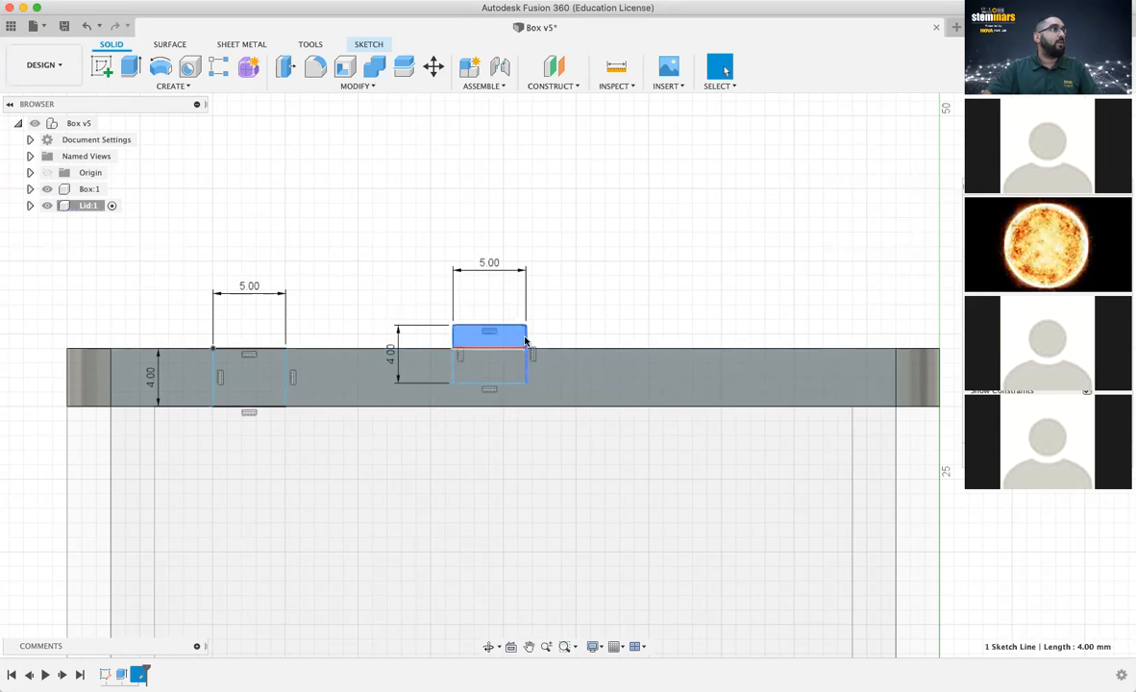
pyautogui.click(525, 341)
pyautogui.doubleClick(525, 341)
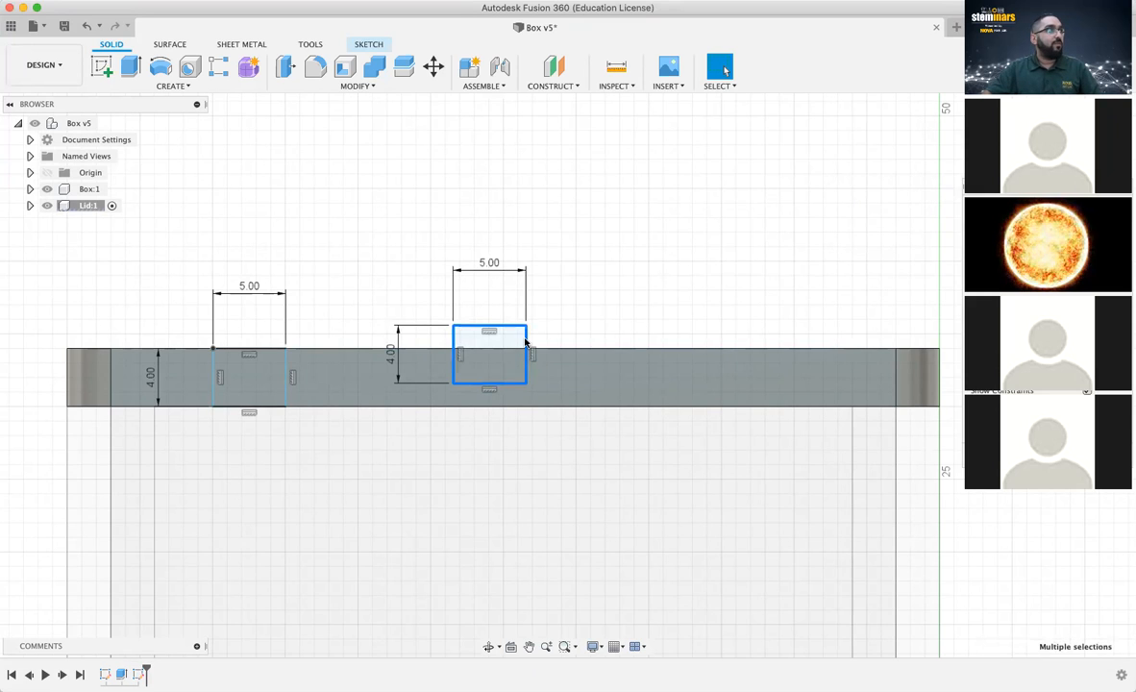
pyautogui.rightClick(525, 342)
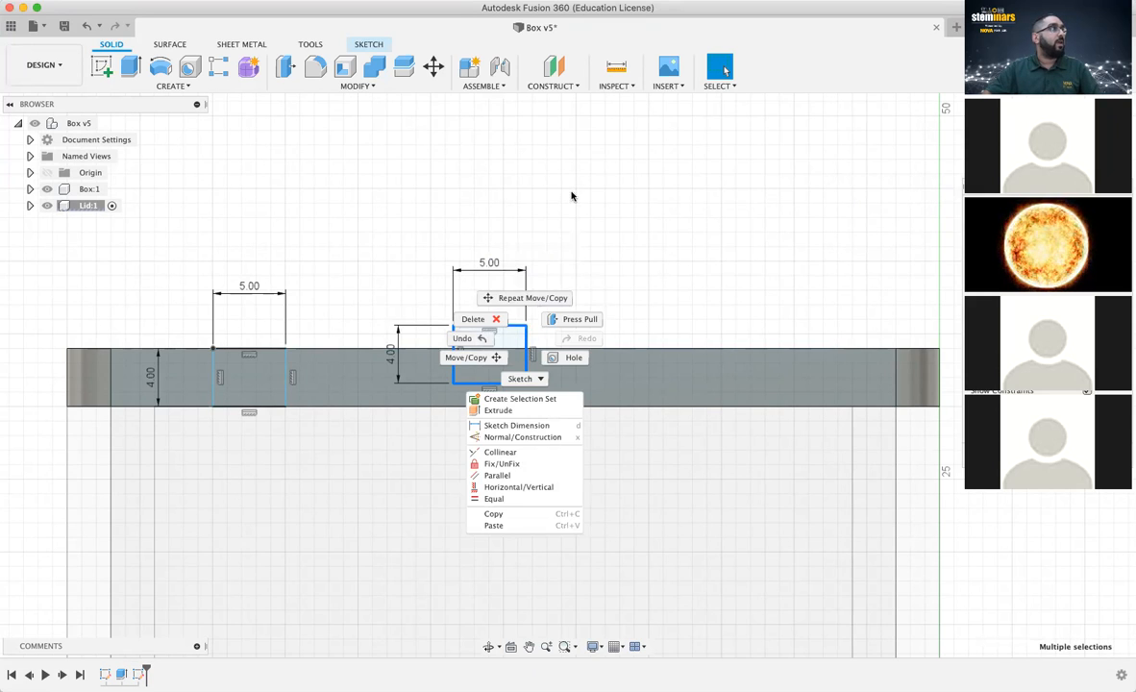
pyautogui.click(84, 26)
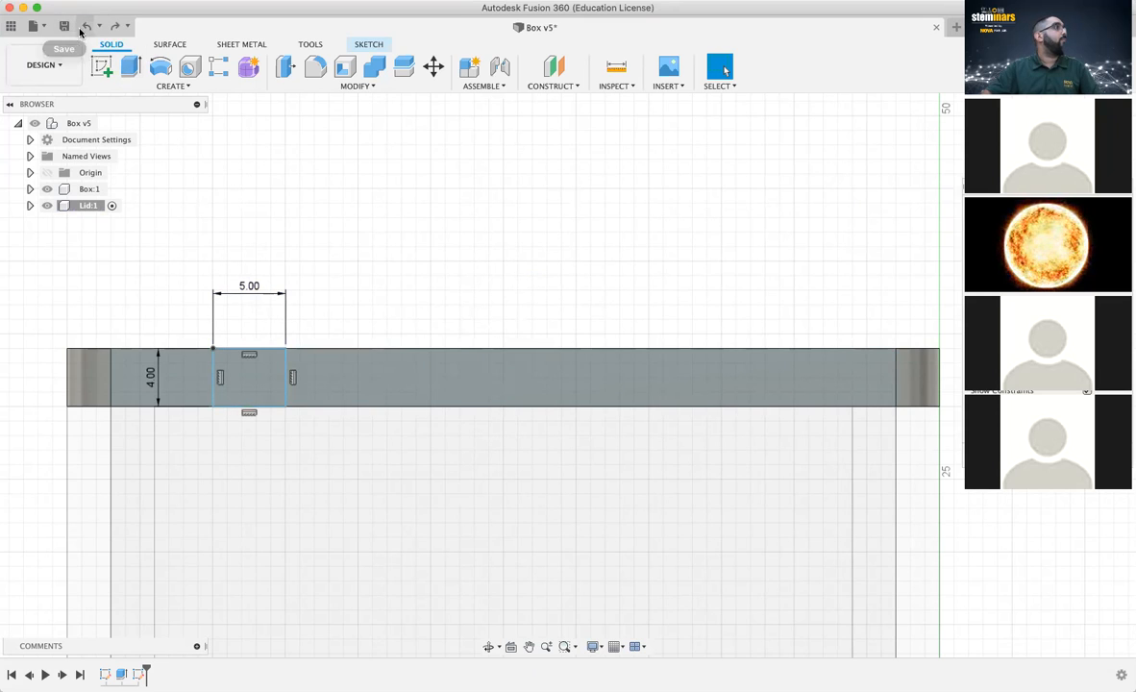
# Copy the whole rectangle 36 mm along the lid's side face and finish the sketch
pyautogui.doubleClick(286, 366)
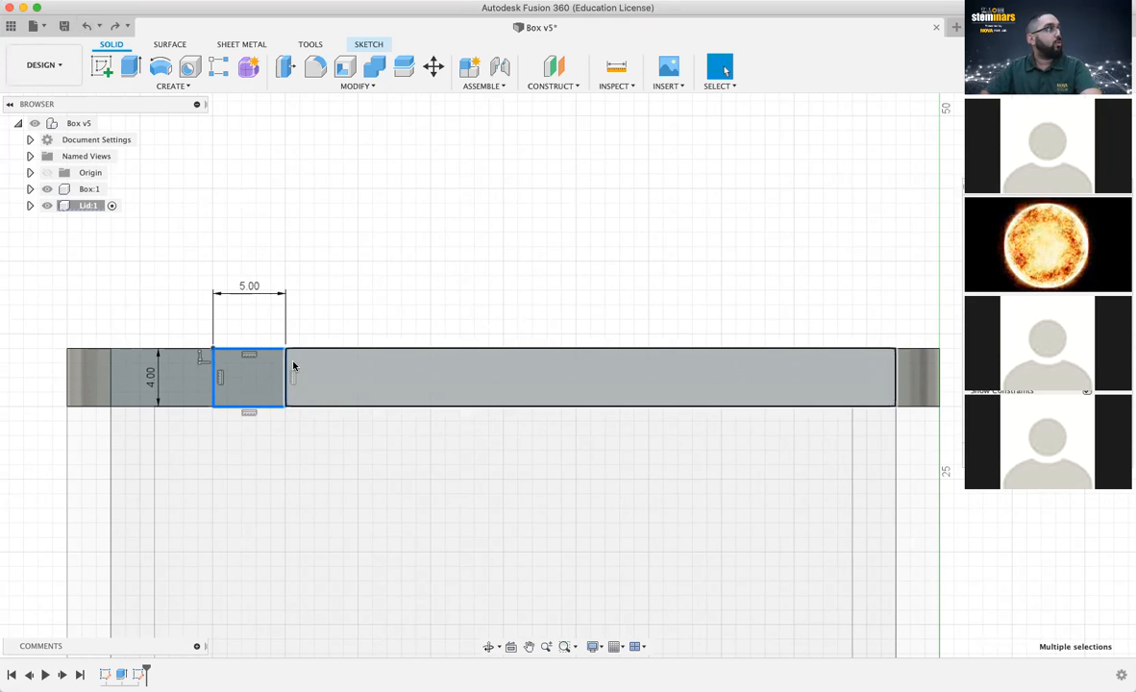
pyautogui.press('m')
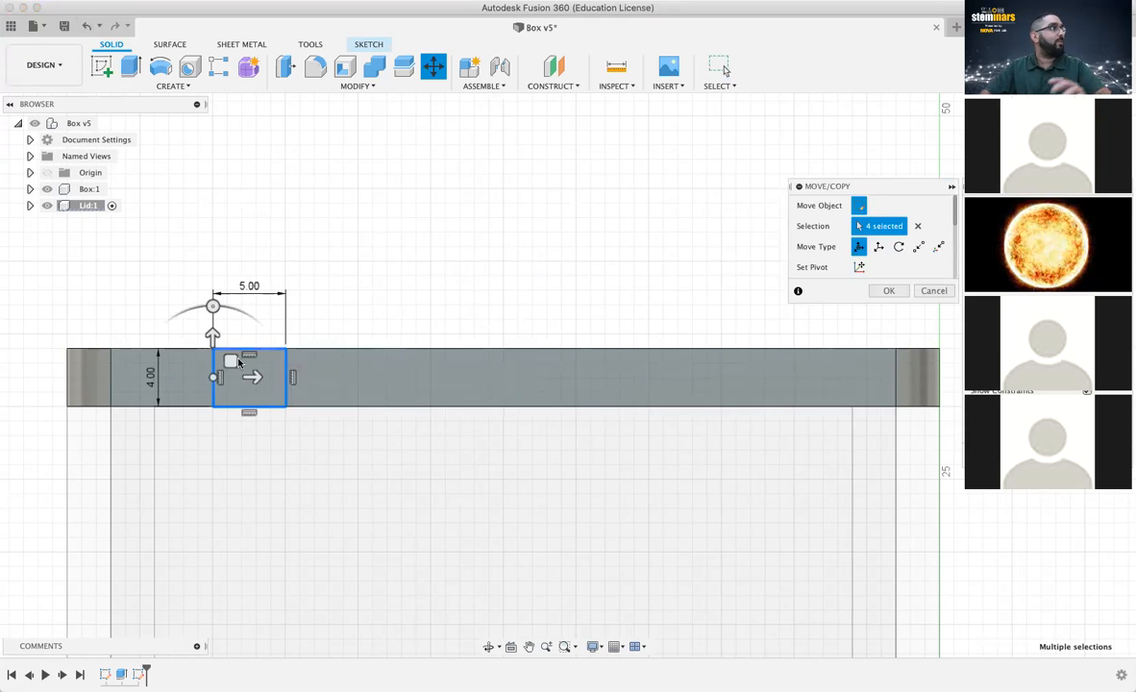
pyautogui.moveTo(253, 376); pyautogui.dragTo(791, 377)
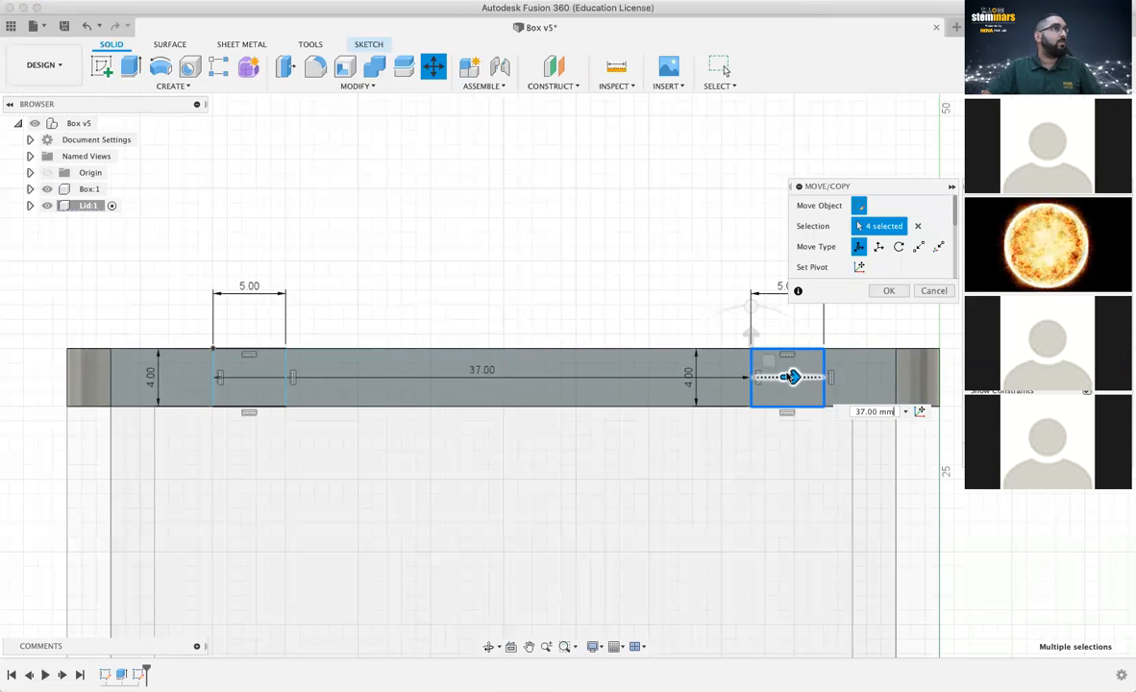
pyautogui.moveTo(792, 377); pyautogui.dragTo(776, 376)
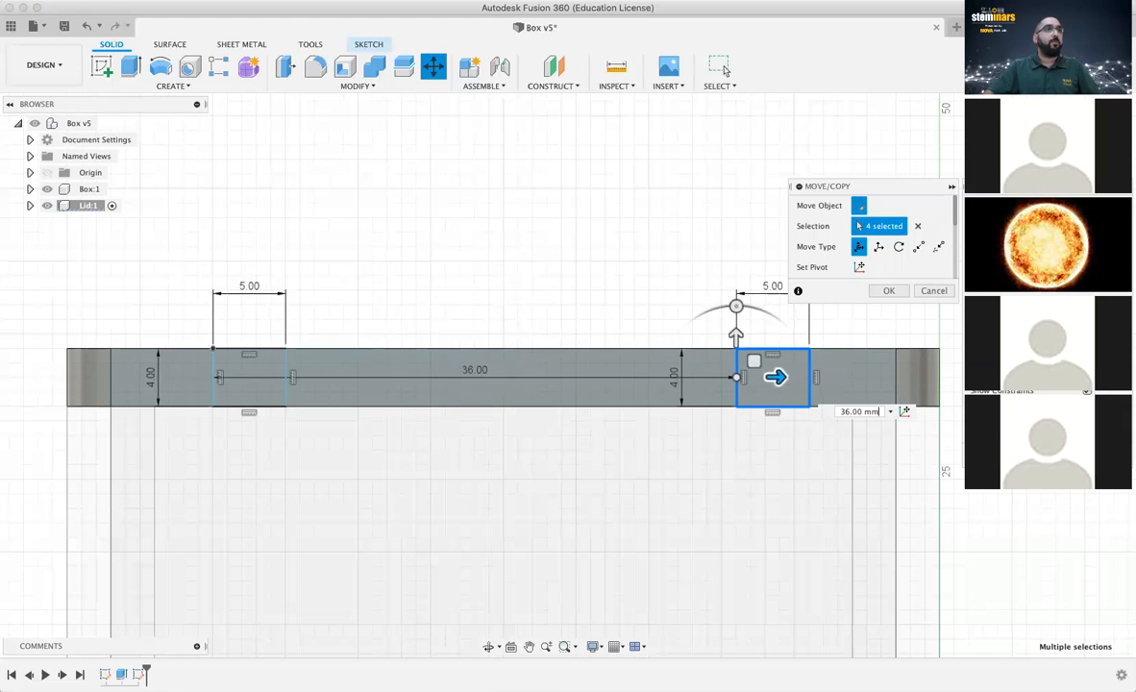
pyautogui.click(1065, 459)
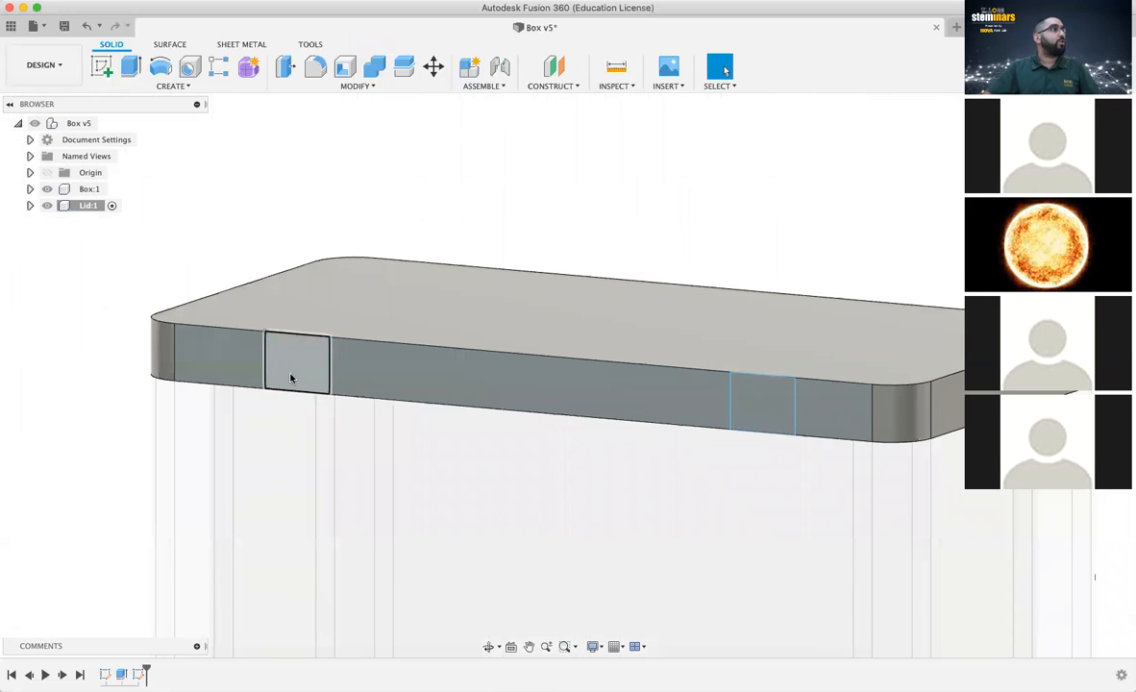
# Extrude both rectangles 5 mm outward from the lid's side face to form two tabs
pyautogui.click(129, 70)
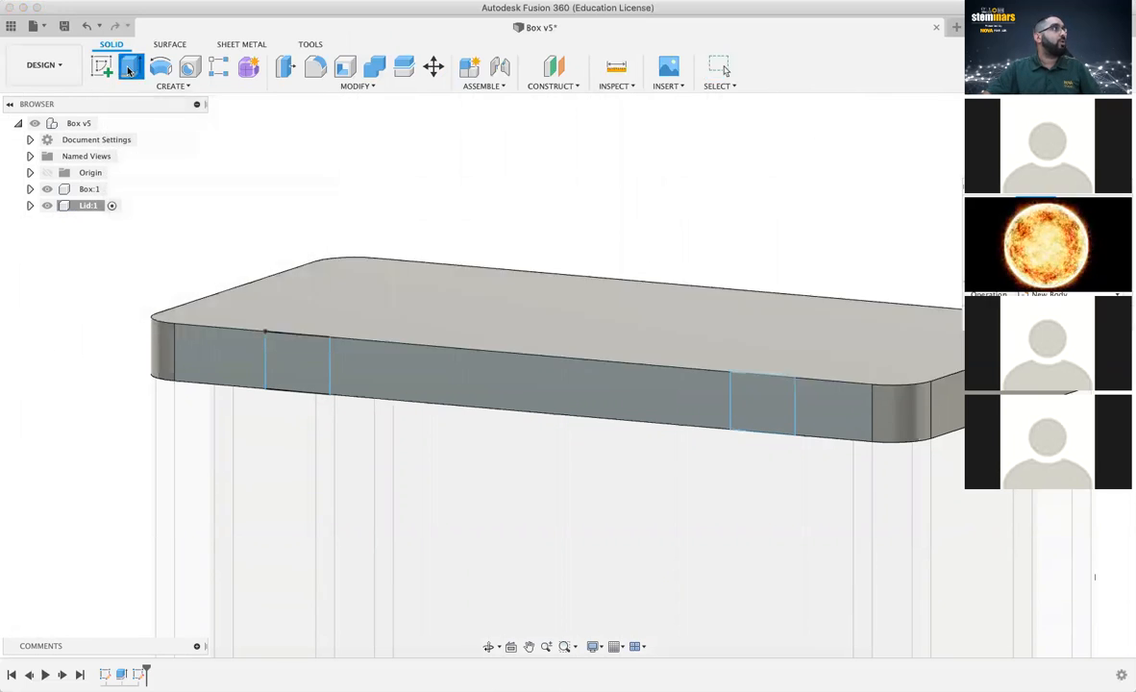
pyautogui.click(301, 364)
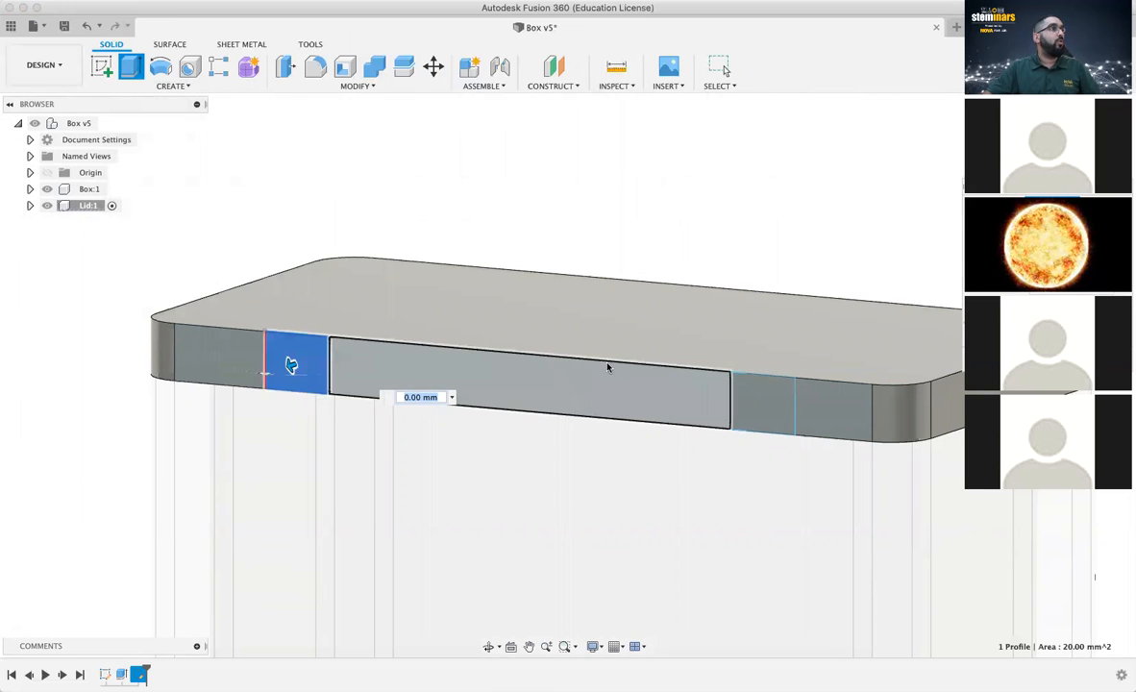
pyautogui.click(755, 402)
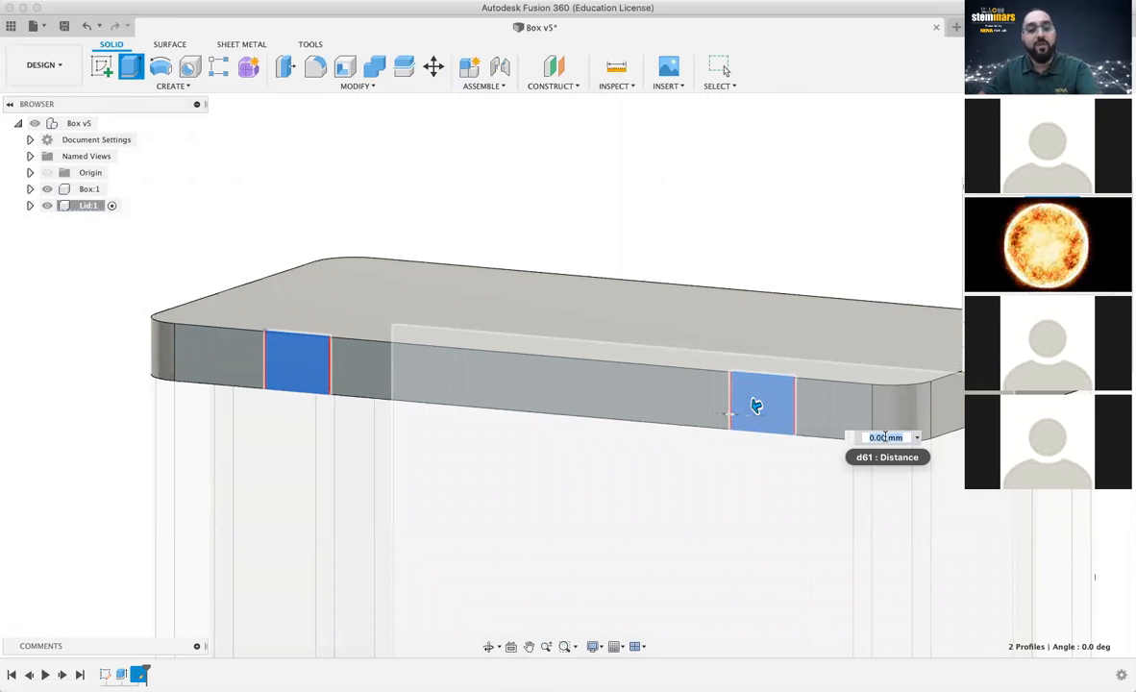
pyautogui.write('5')
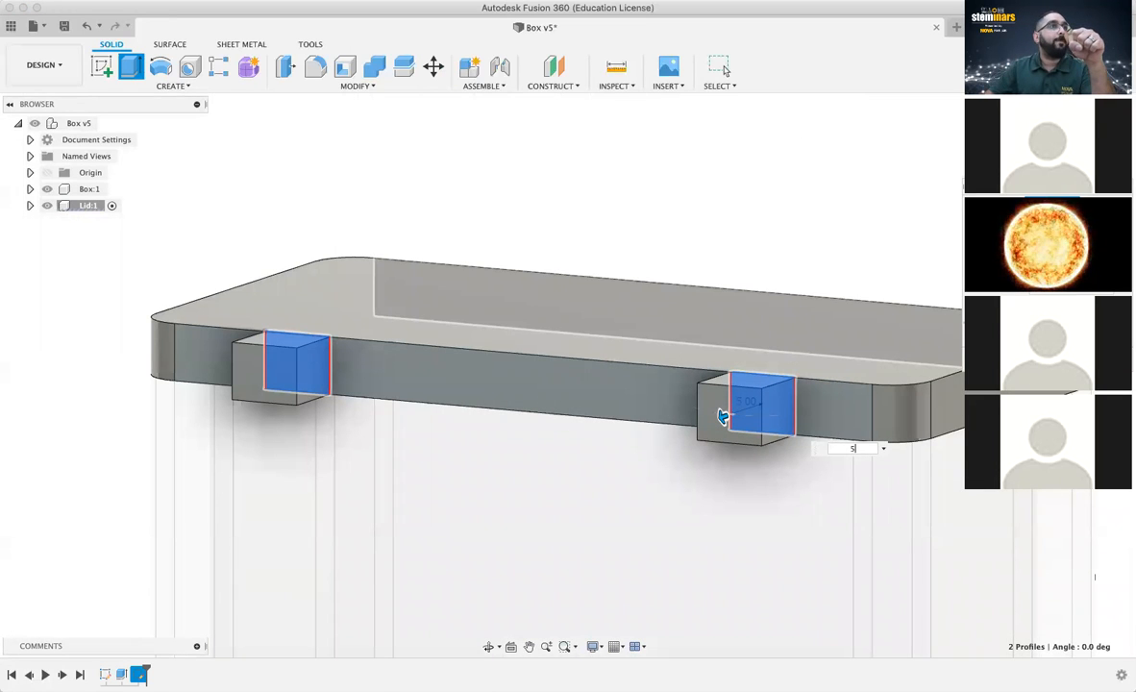
pyautogui.press('Return')
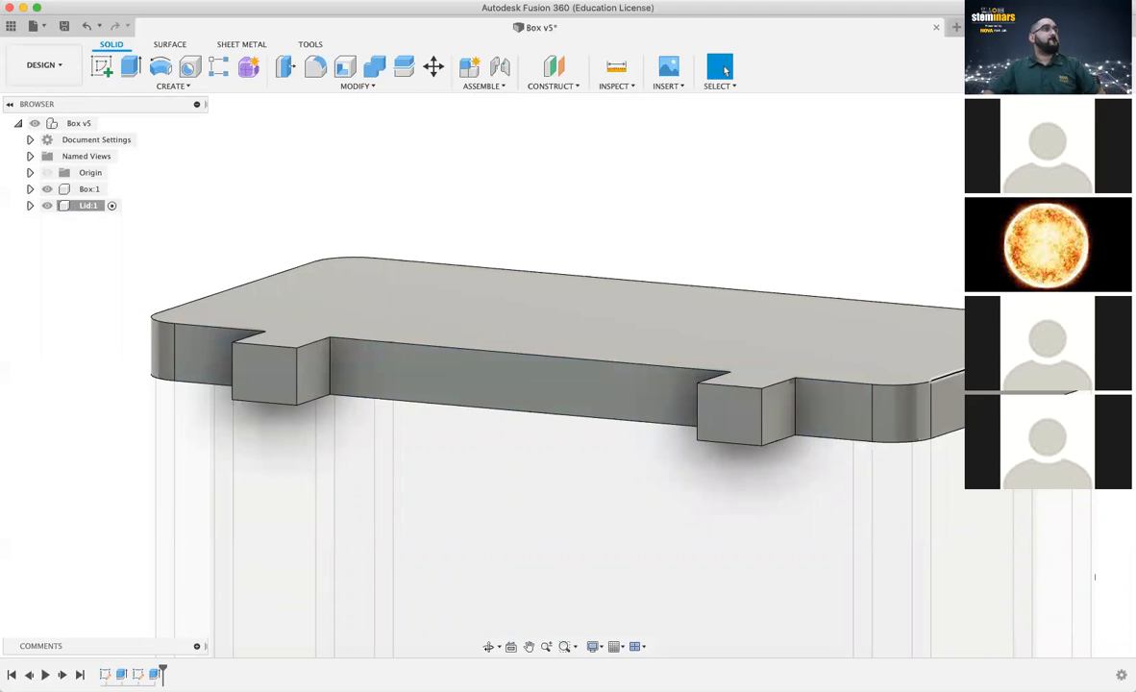
# Activate the Box component for editing
pyautogui.moveTo(567, 375)
pyautogui.keyDown('shift'); pyautogui.mouseDown(button='middle')
pyautogui.moveTo(519, 278)
pyautogui.moveTo(524, 408)
pyautogui.moveTo(418, 413)
pyautogui.moveTo(417, 457)
pyautogui.mouseUp(button='middle'); pyautogui.keyUp('shift')
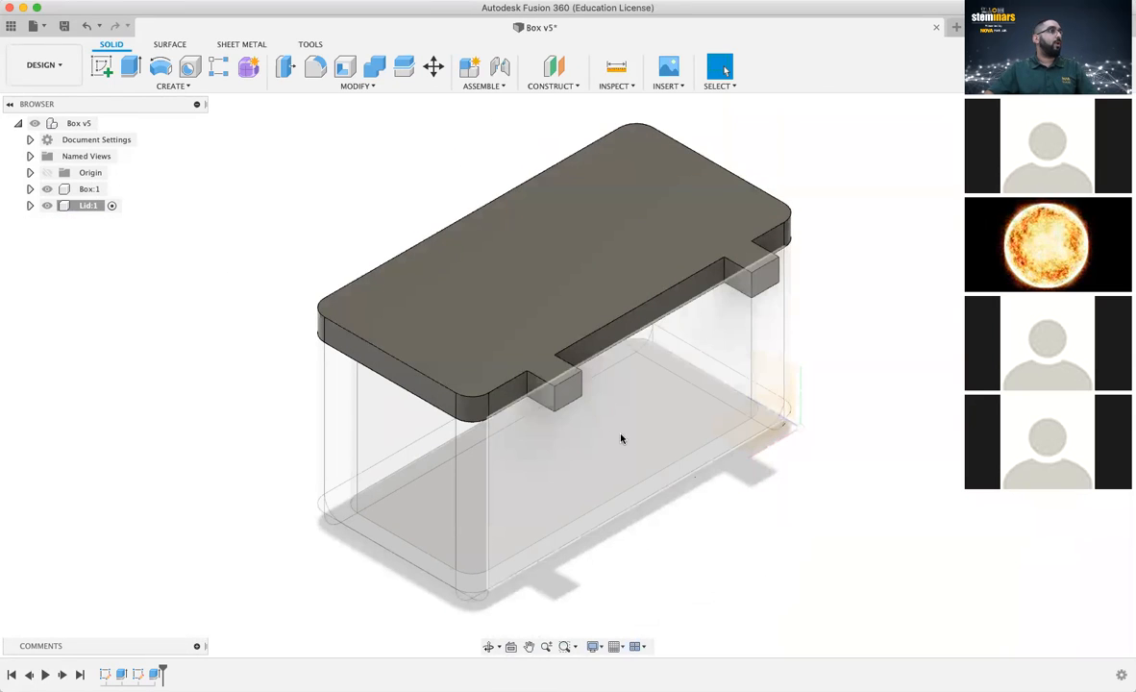
pyautogui.click(89, 207)
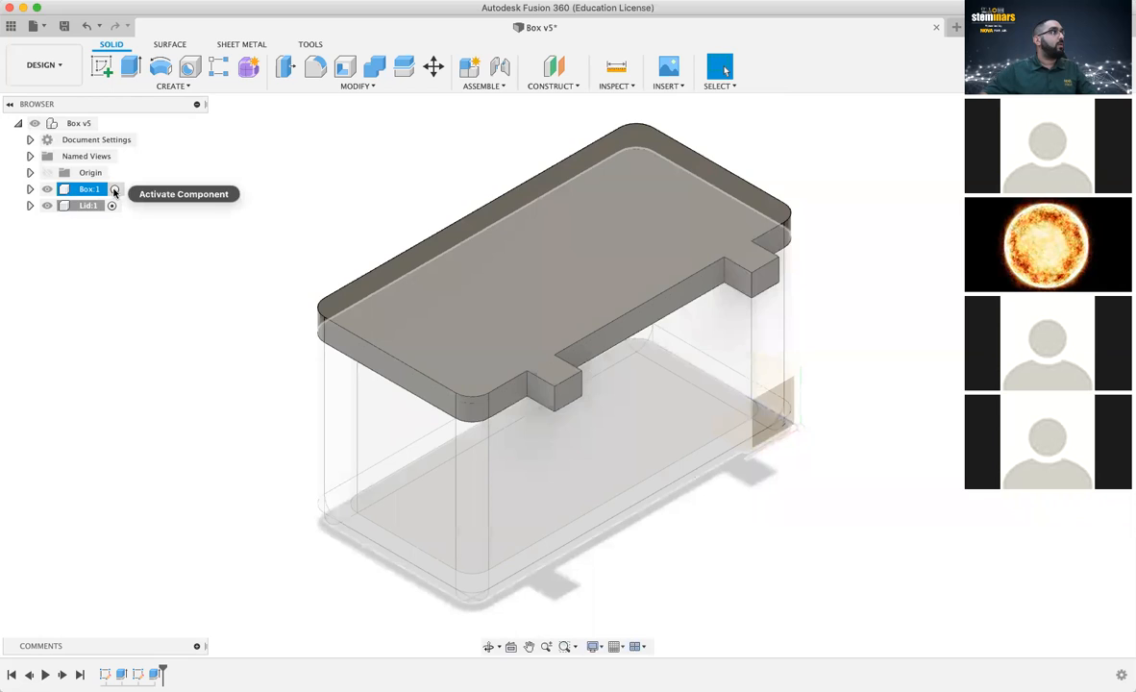
pyautogui.click(115, 190)
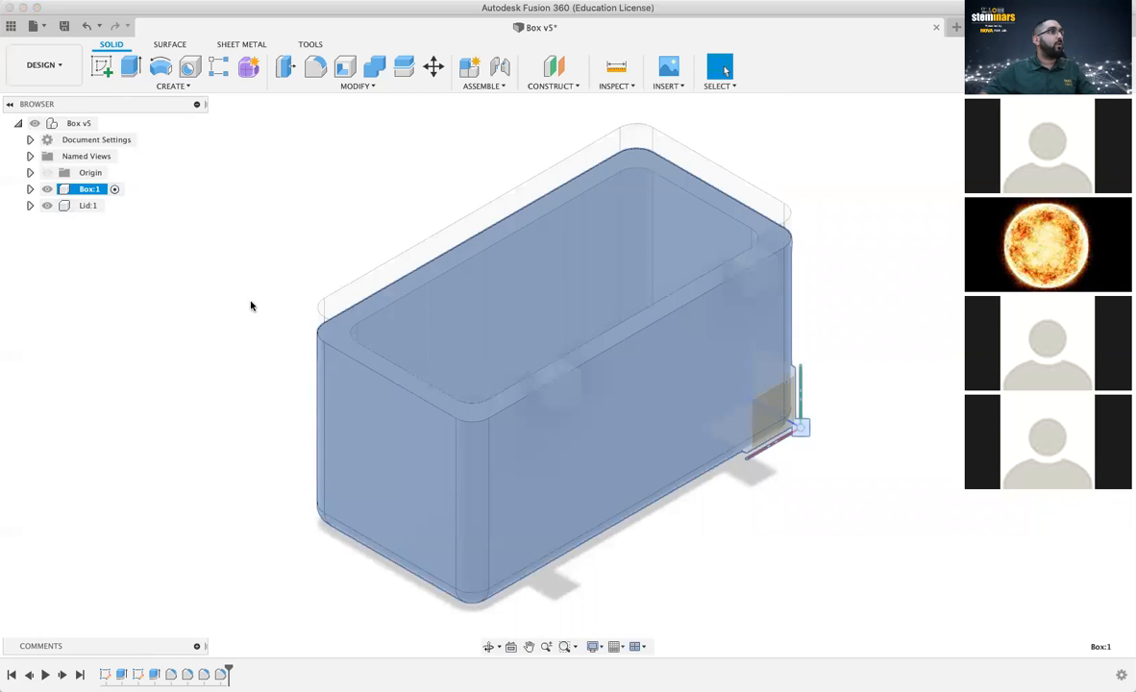
# On the Box's long side face, sketch a rectangle 5 mm wide and 4 mm high above the top edge, just inside one lid tab
pyautogui.click(194, 318)
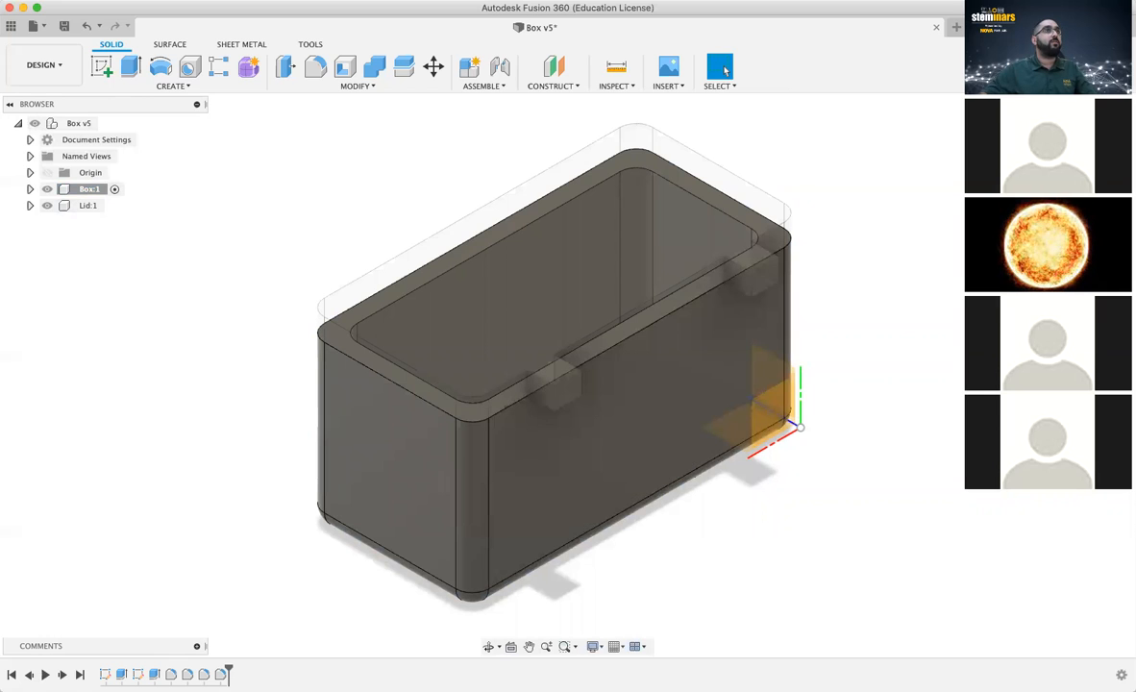
pyautogui.click(101, 68)
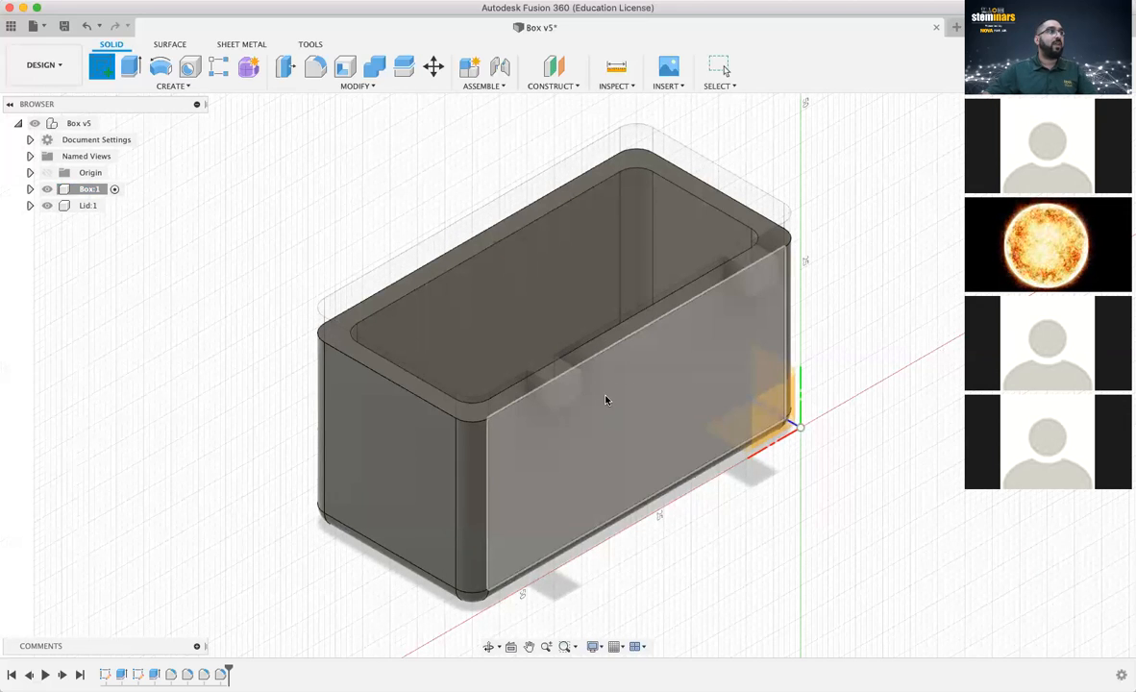
pyautogui.click(672, 378)
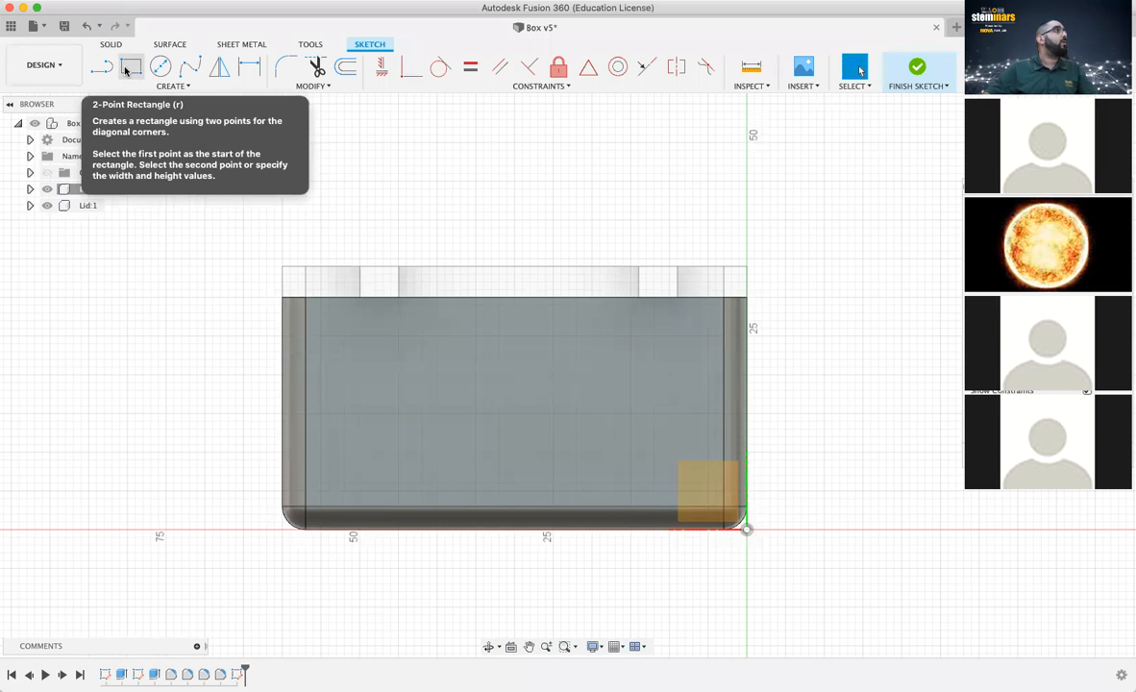
pyautogui.click(125, 70)
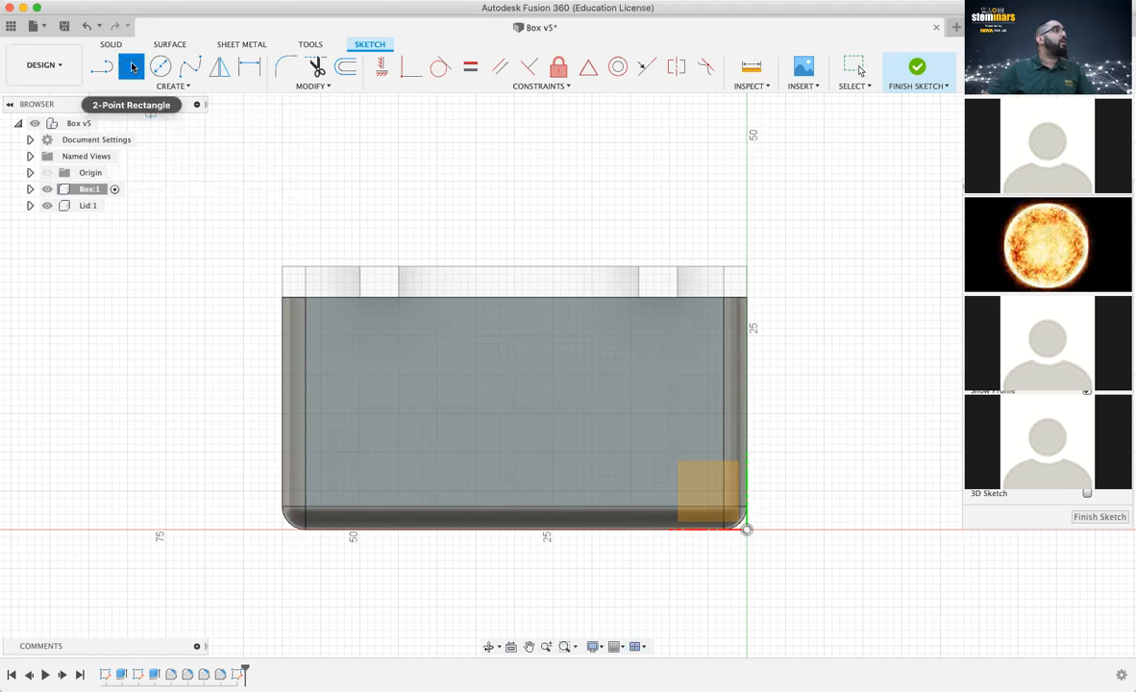
pyautogui.scroll(1, 421, 290)
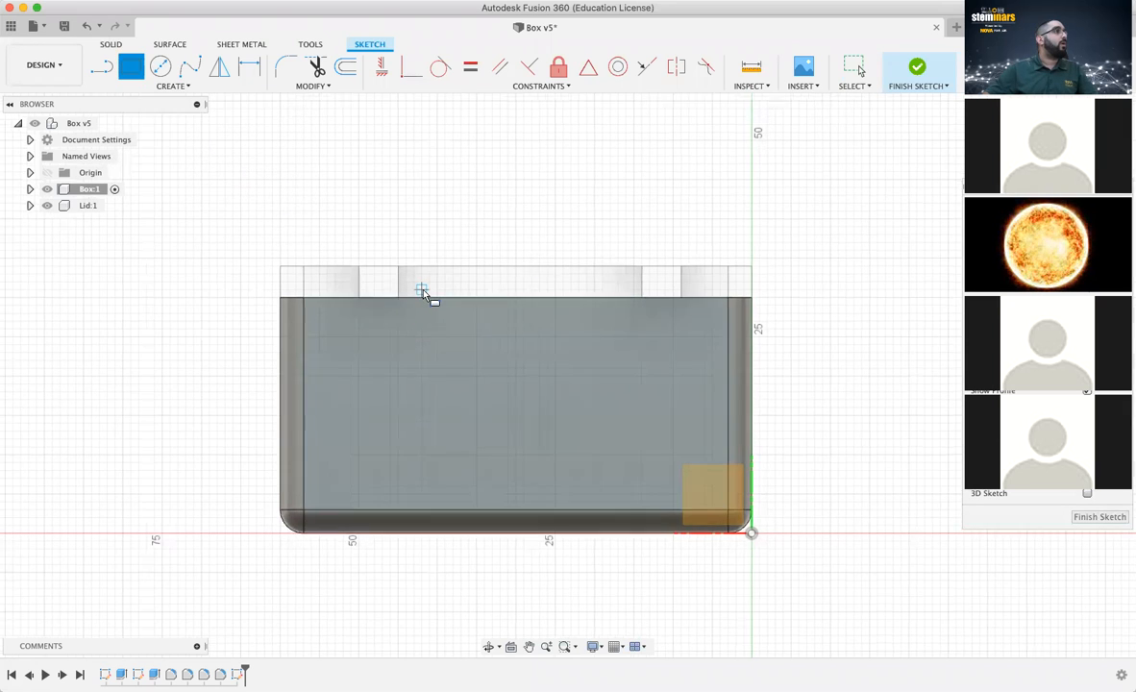
pyautogui.scroll(4, 421, 291)
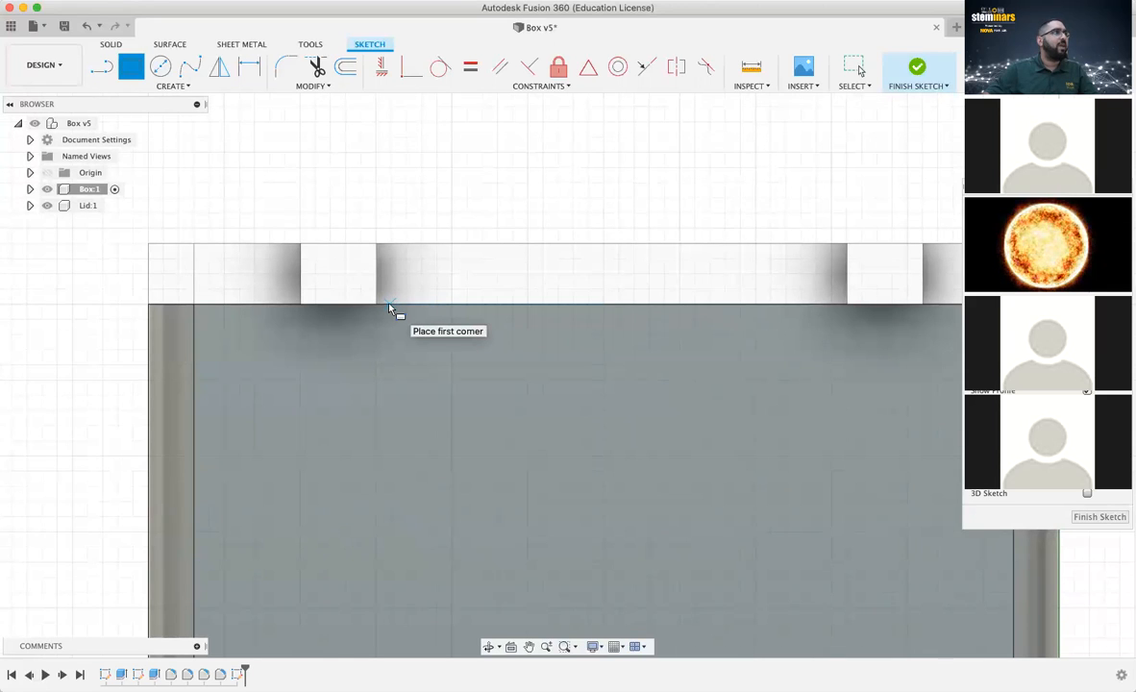
pyautogui.click(389, 306)
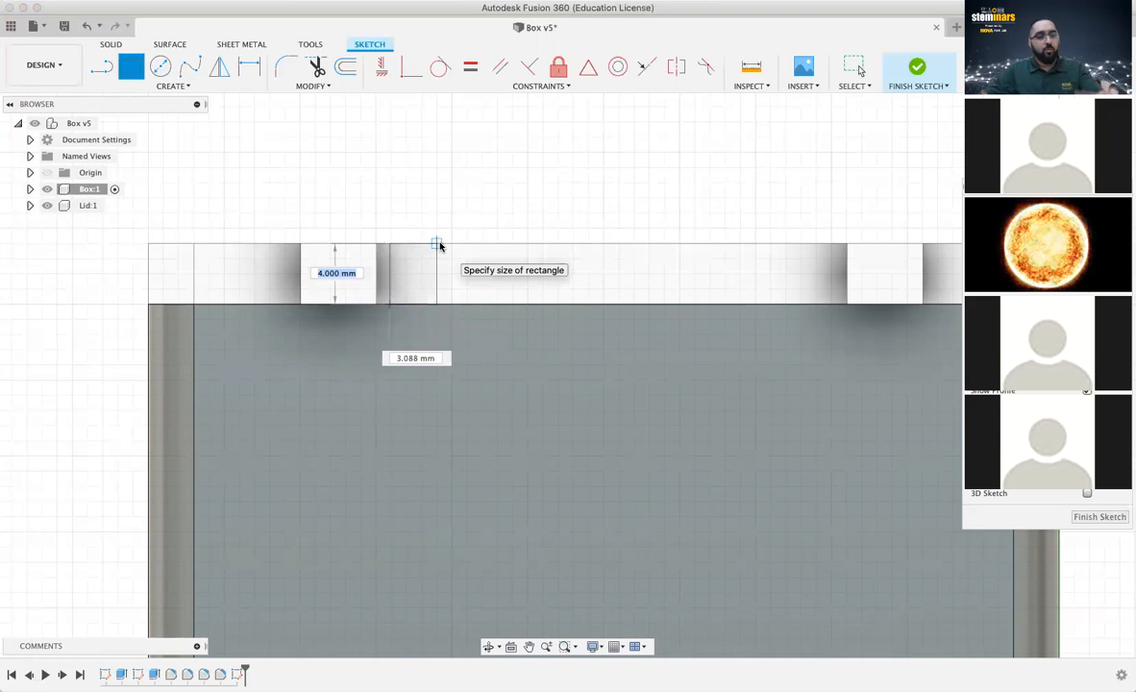
pyautogui.press('Tab')
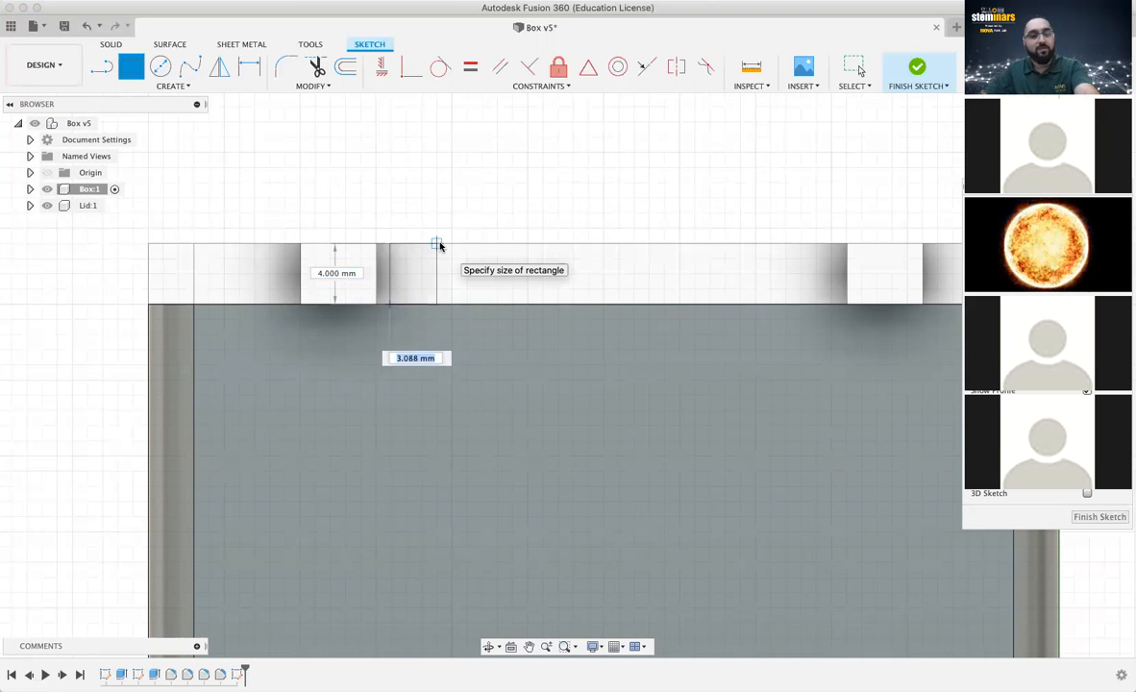
pyautogui.write('5')
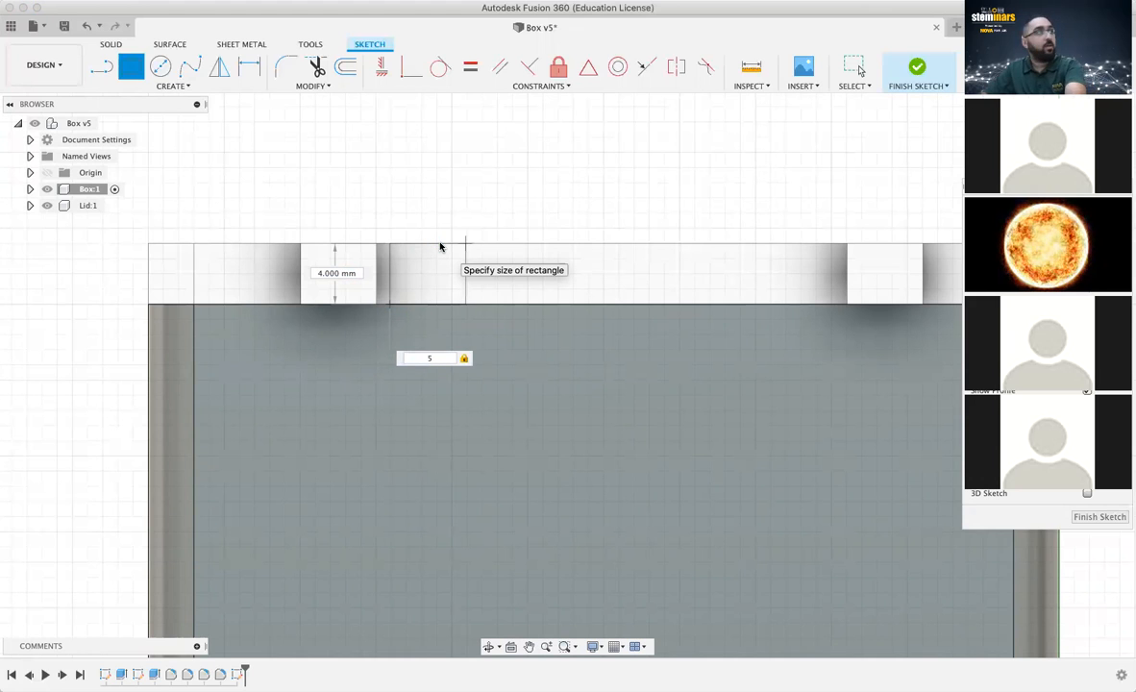
pyautogui.press('Return')
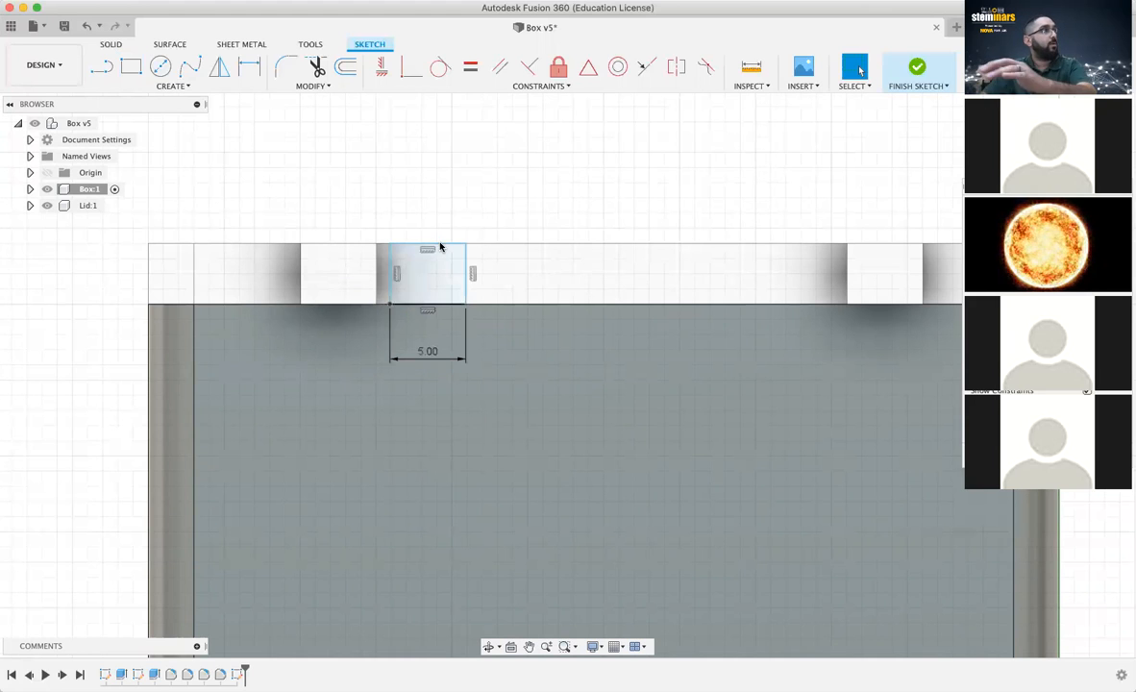
# Try to copy the rectangle 20 mm toward the other lid tab and nudge it closer by eye, and undo the copy
pyautogui.doubleClick(463, 284)
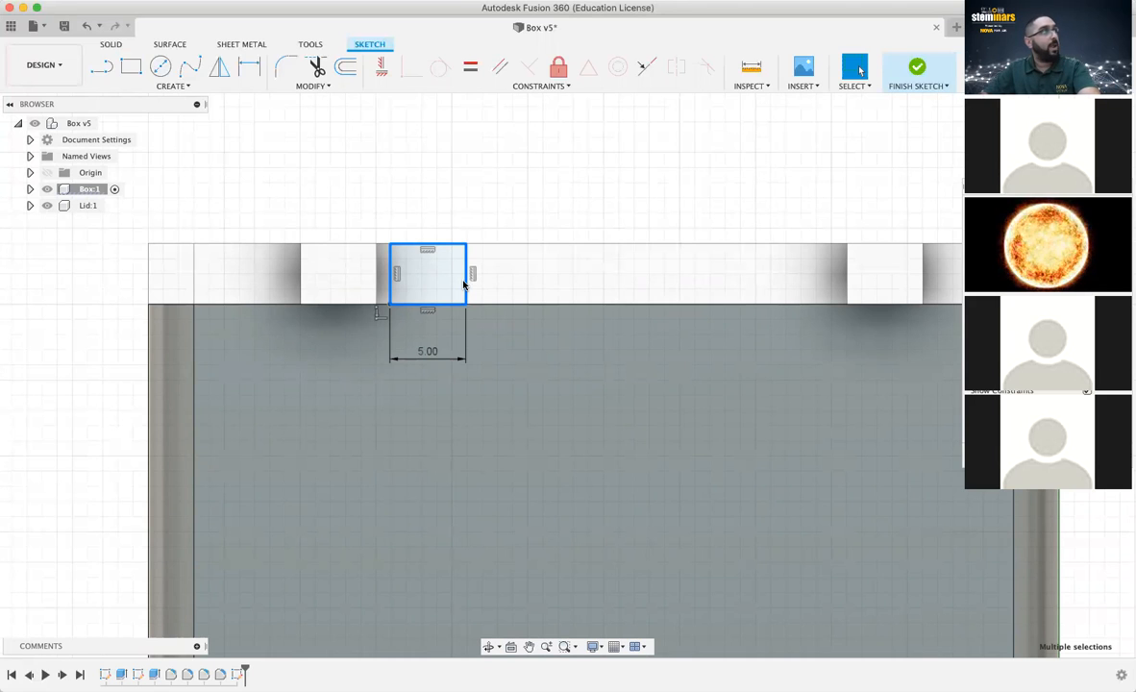
pyautogui.press('m')
pyautogui.moveTo(430, 274); pyautogui.dragTo(733, 274)
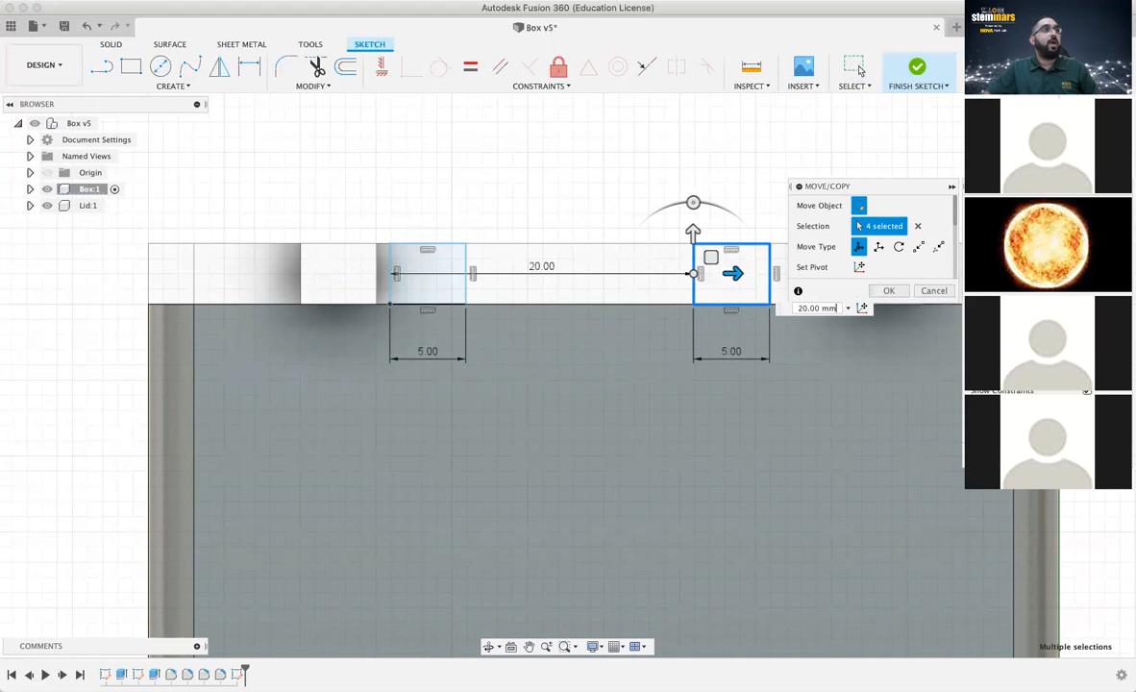
pyautogui.click(529, 647)
pyautogui.moveTo(748, 493); pyautogui.dragTo(593, 501)
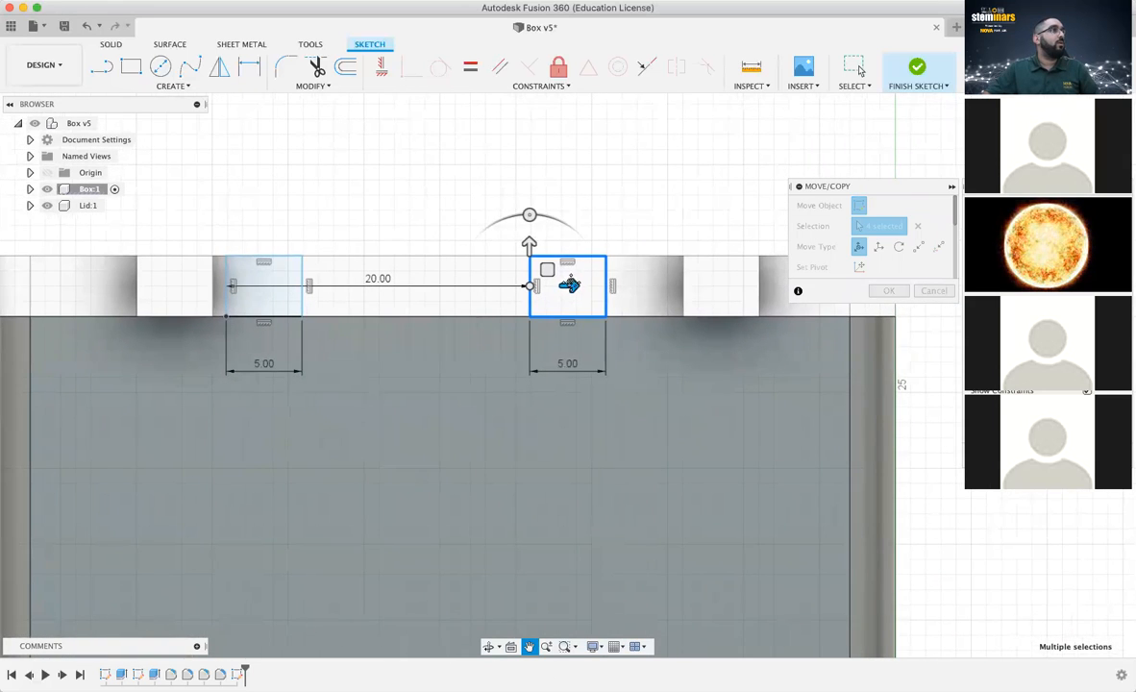
pyautogui.click(855, 70)
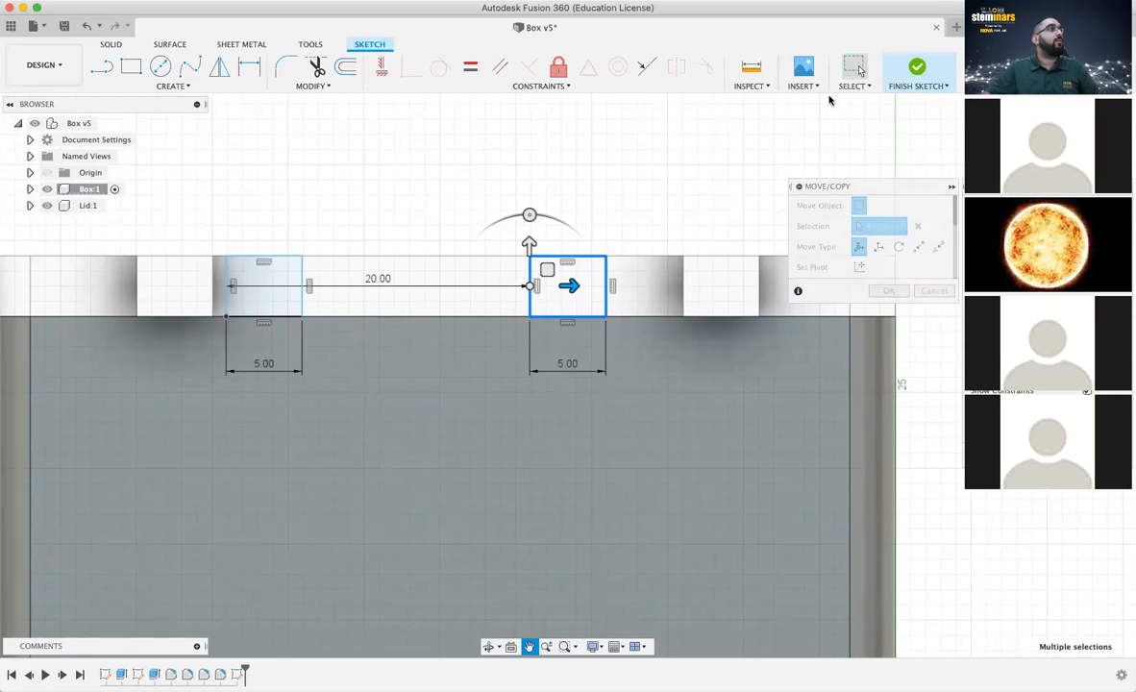
pyautogui.click(585, 285)
pyautogui.doubleClick(607, 282)
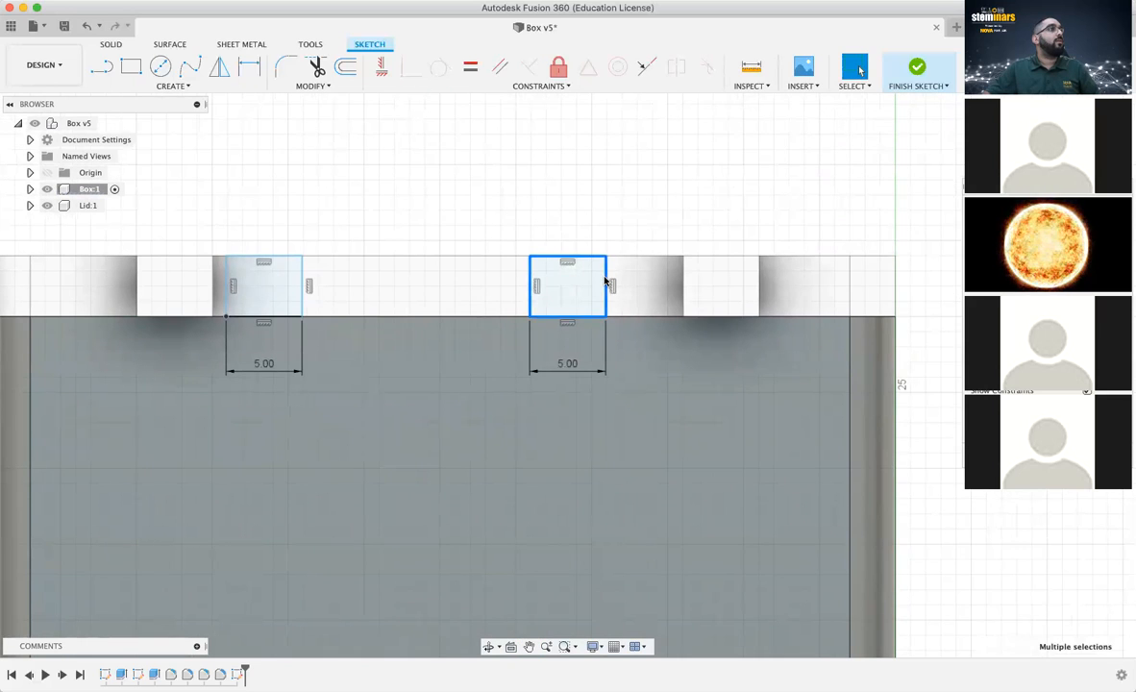
pyautogui.moveTo(607, 282); pyautogui.dragTo(635, 280)
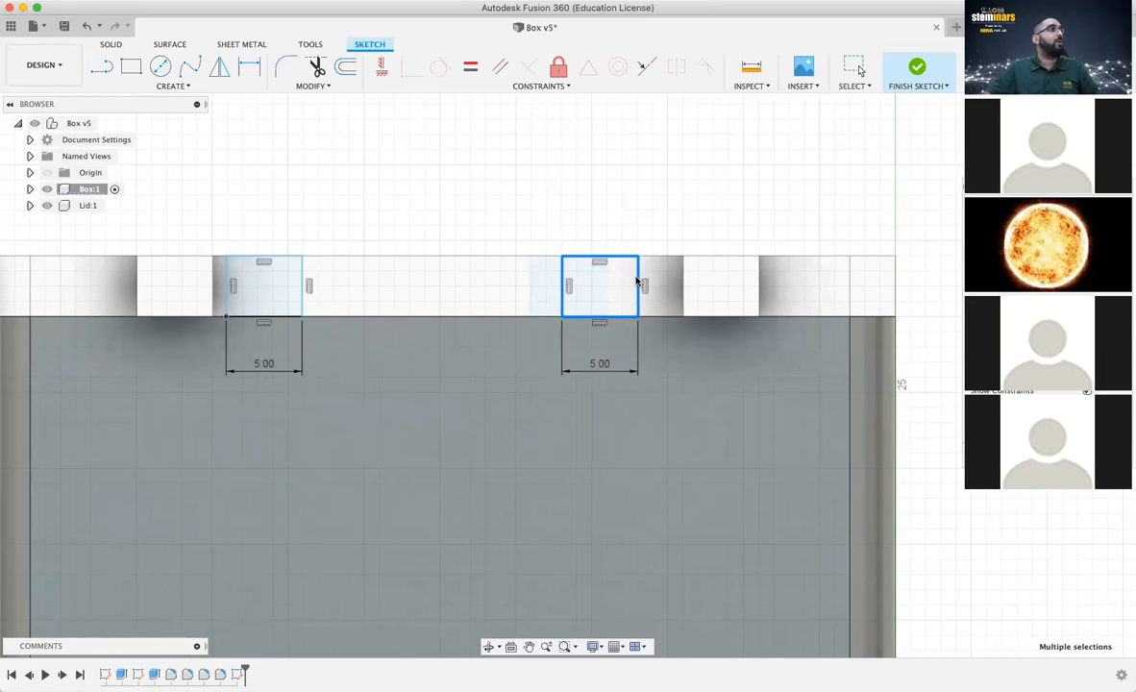
pyautogui.press('Escape')
pyautogui.press('super+z')
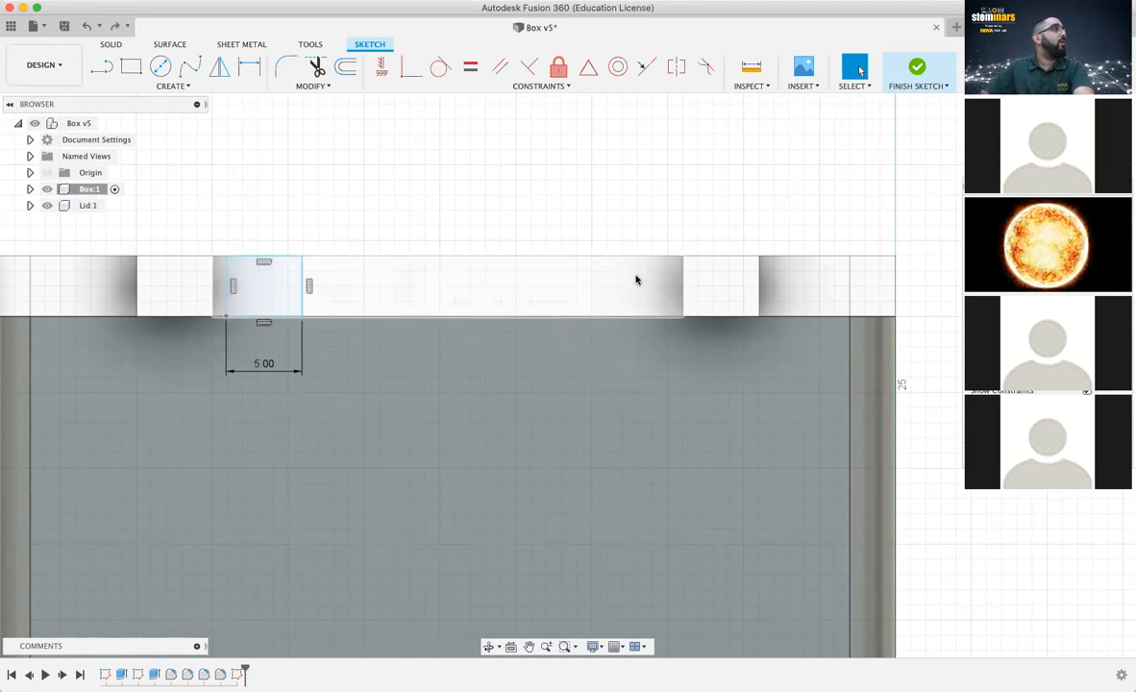
# Copy the whole rectangle 24 mm along the box's top edge toward the other lid tab
pyautogui.doubleClick(302, 276)
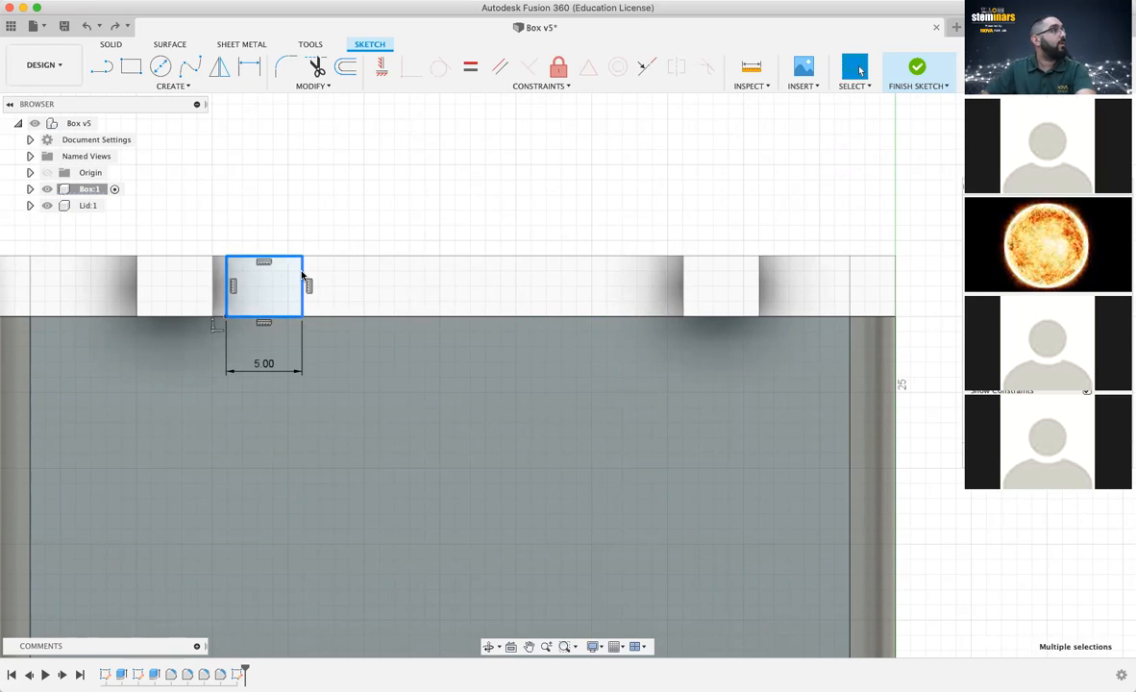
pyautogui.press('m')
pyautogui.moveTo(279, 286); pyautogui.dragTo(636, 286)
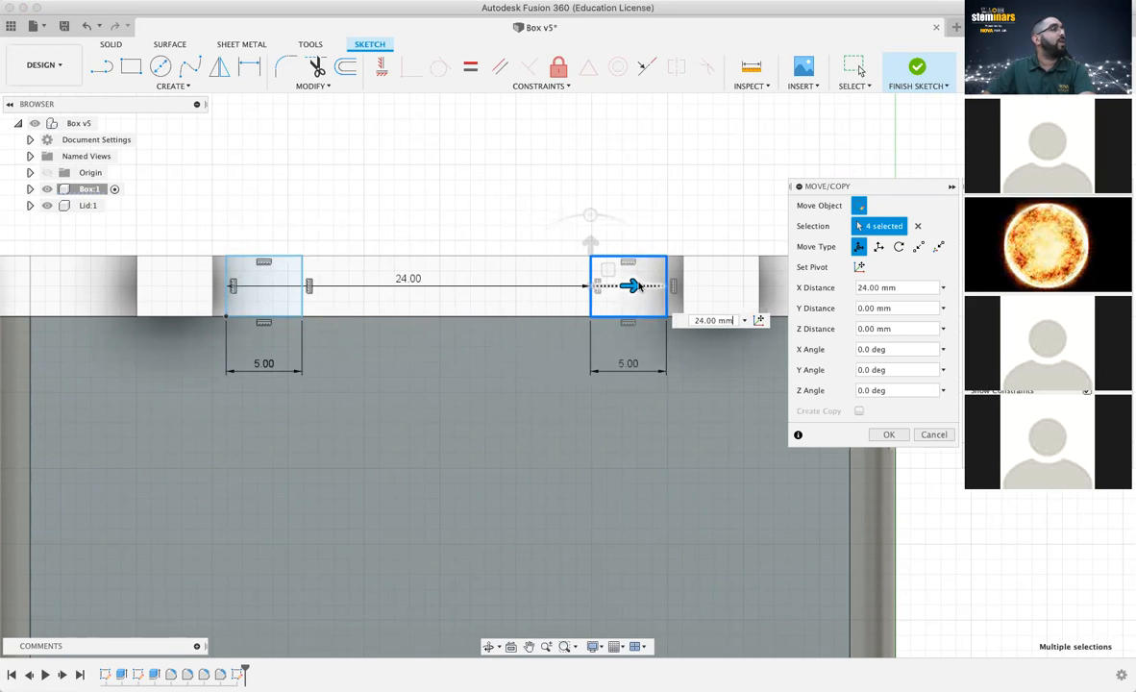
pyautogui.moveTo(637, 285); pyautogui.dragTo(635, 287)
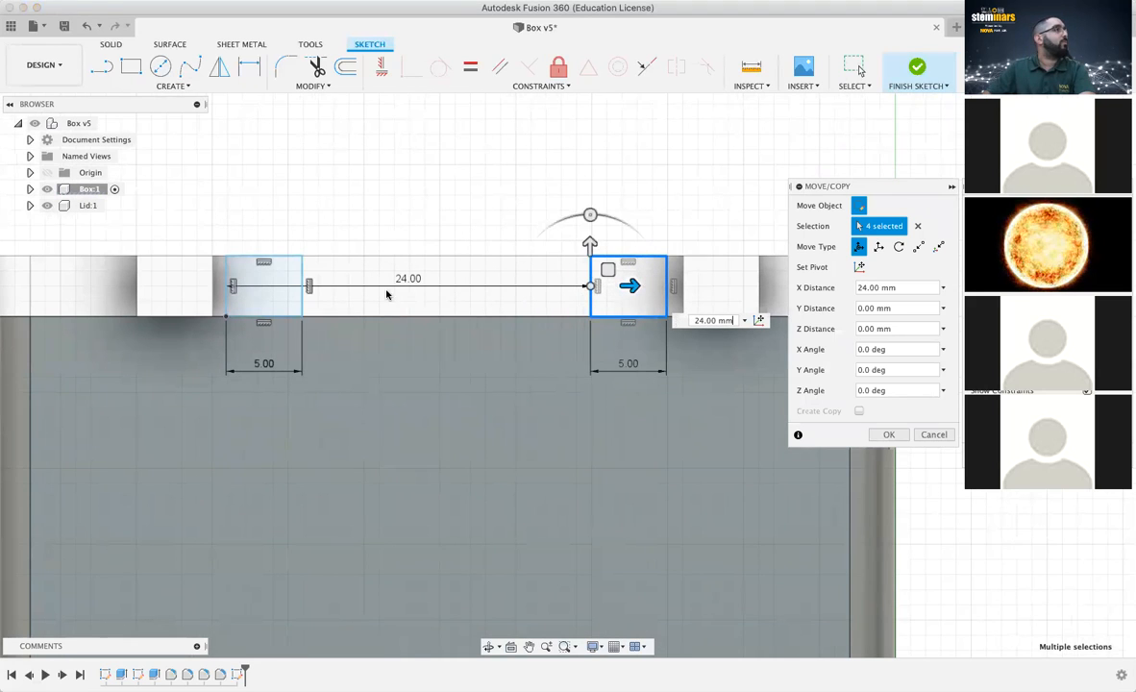
pyautogui.click(885, 435)
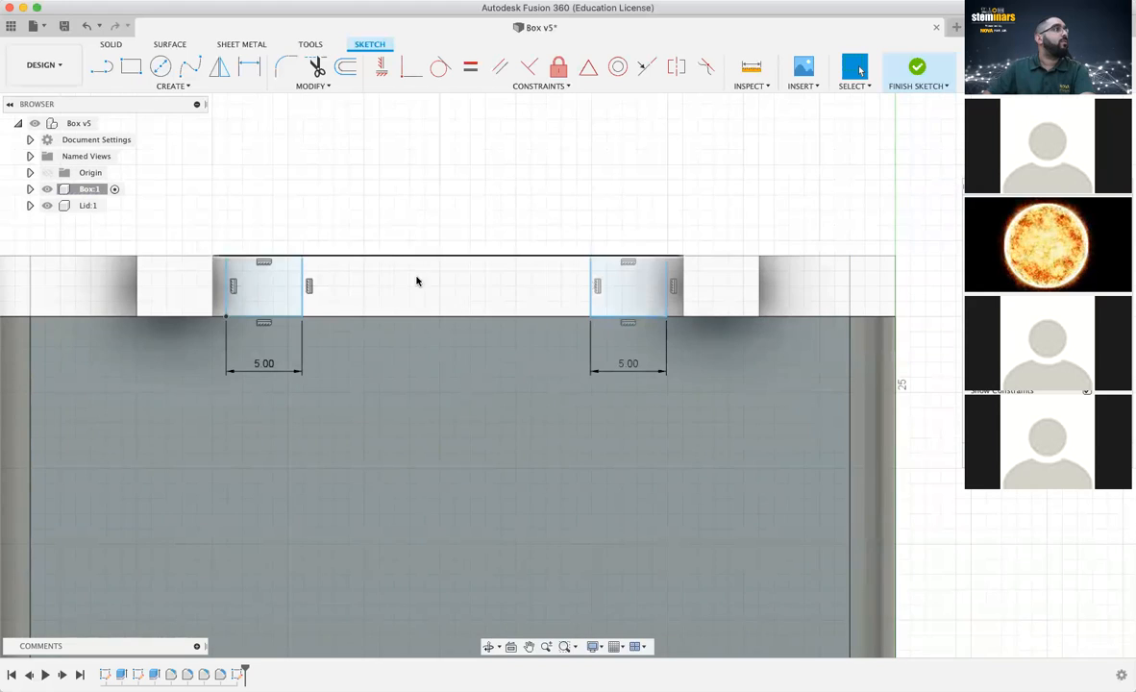
# Try placing a third copy of the rectangle between the two existing ones and delete it
pyautogui.keyDown('shift'); pyautogui.click(292, 299); pyautogui.keyUp('shift')
pyautogui.moveTo(1088, 132); pyautogui.dragTo(1067, 161)
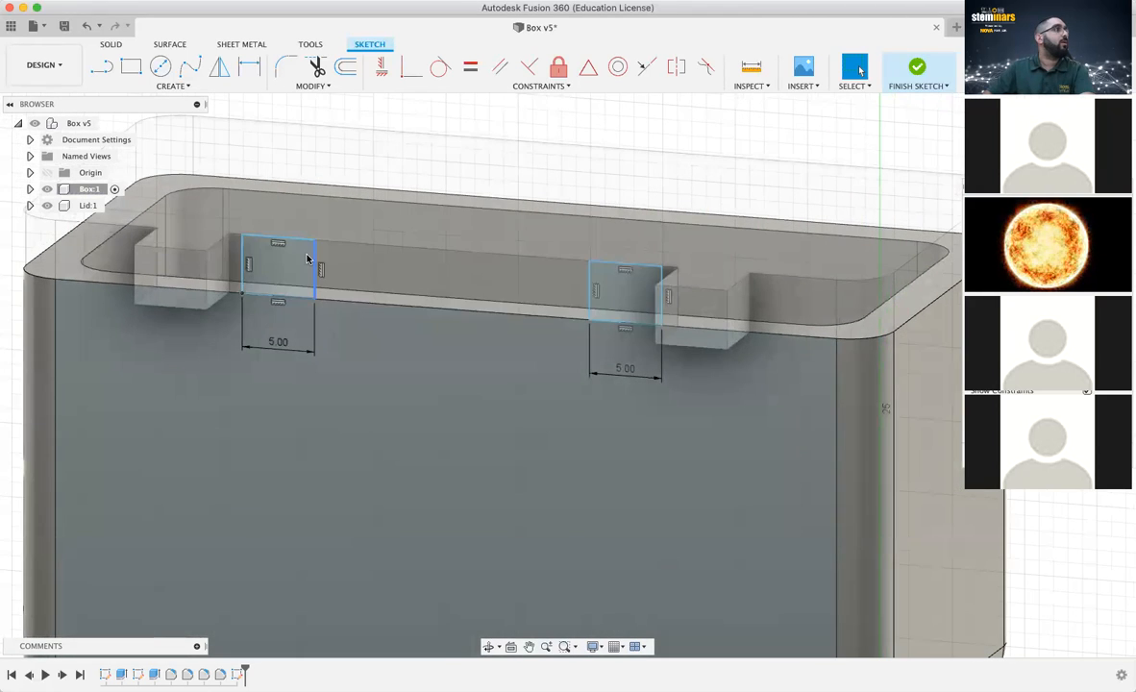
pyautogui.moveTo(313, 257); pyautogui.dragTo(453, 262)
pyautogui.doubleClick(453, 263)
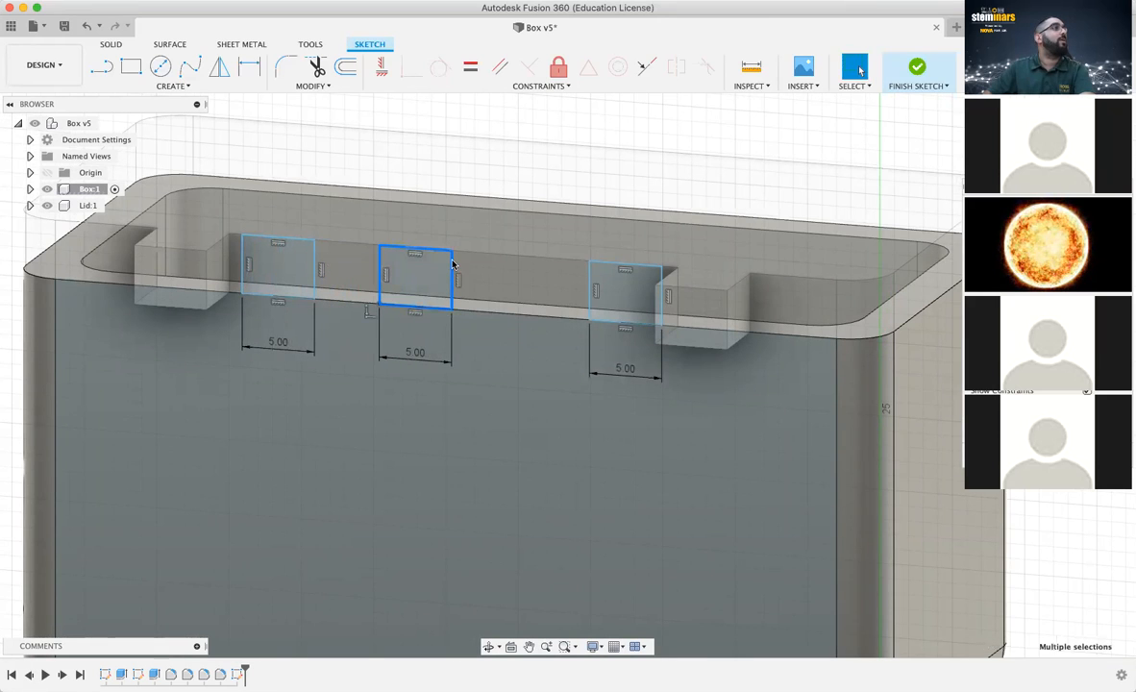
pyautogui.rightClick(453, 261)
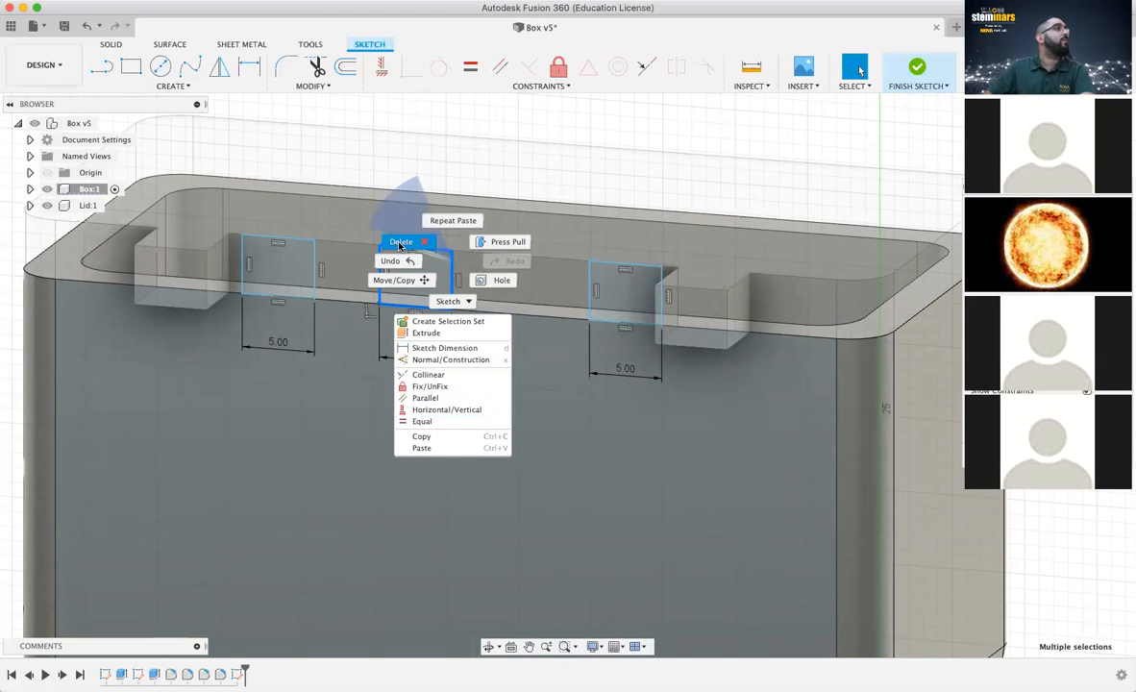
pyautogui.click(367, 223)
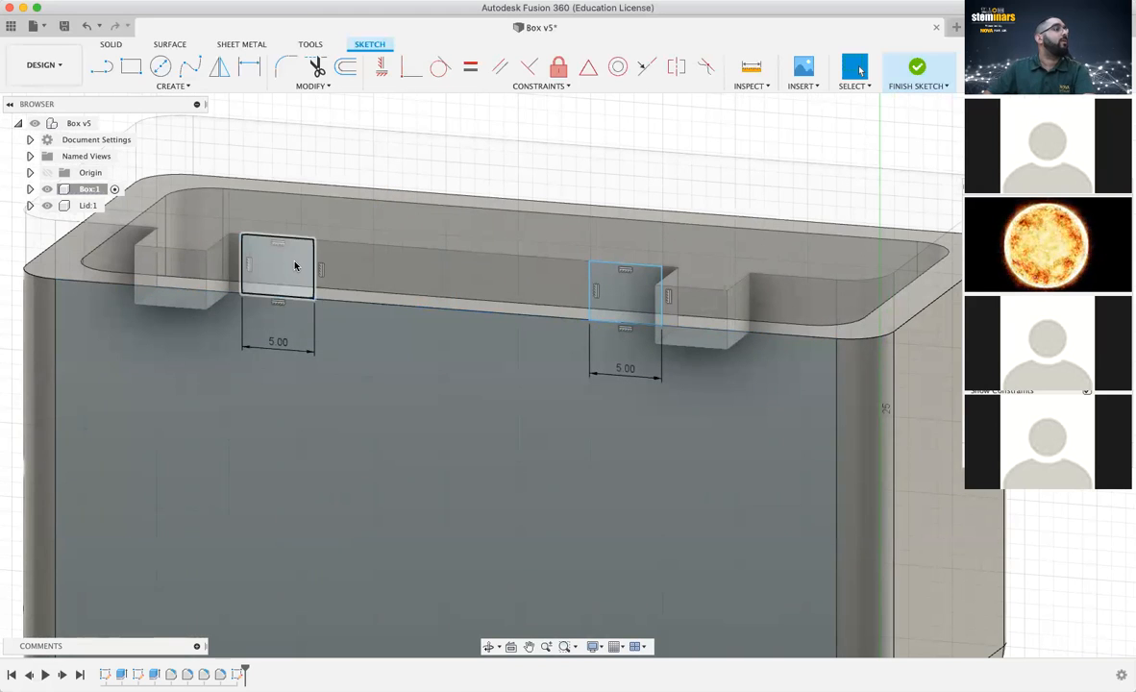
# Finish the sketch and extrude both rectangles 5 mm outward to form two tab blocks beside the lid tabs
pyautogui.click(295, 266)
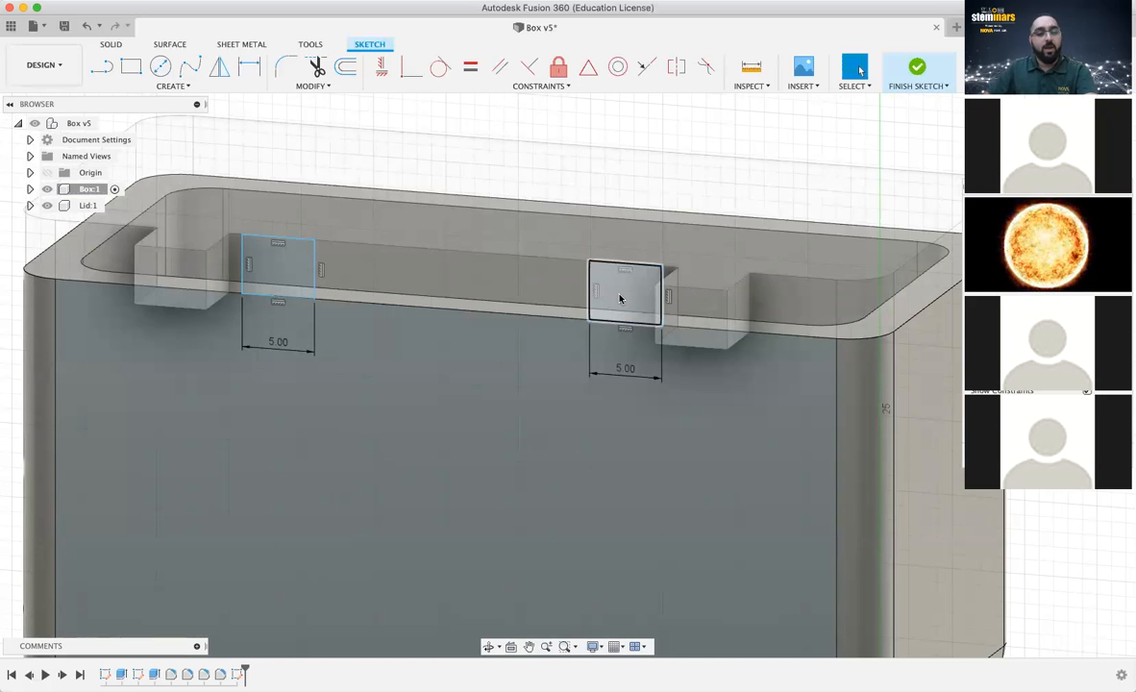
pyautogui.click(642, 296)
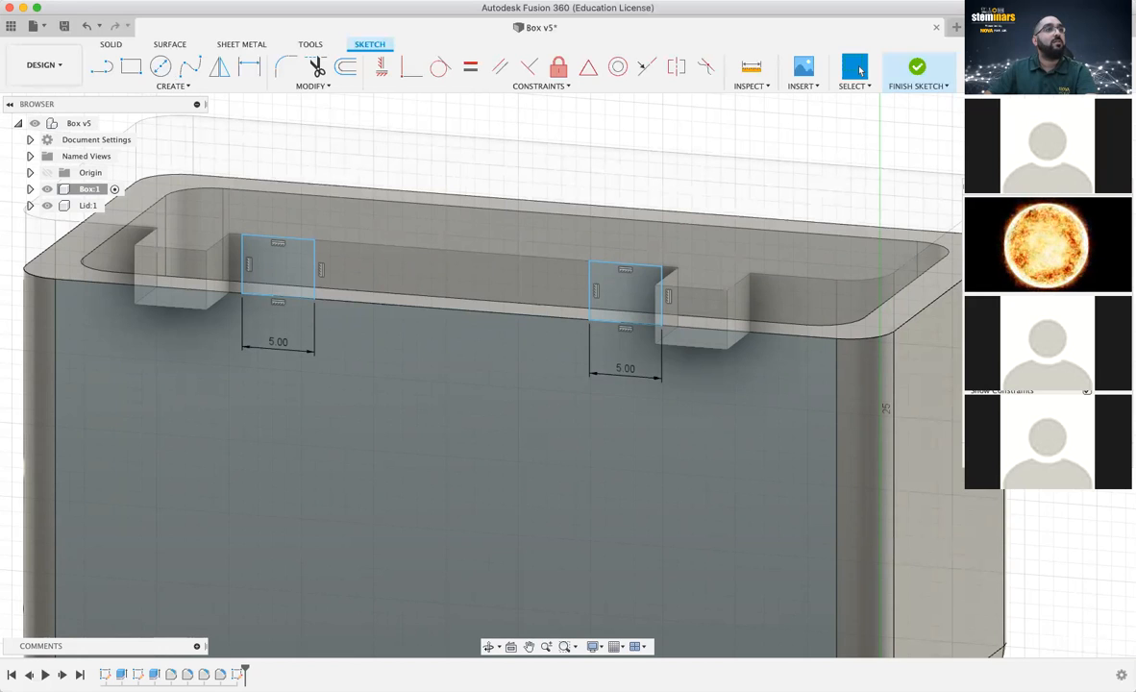
pyautogui.click(917, 69)
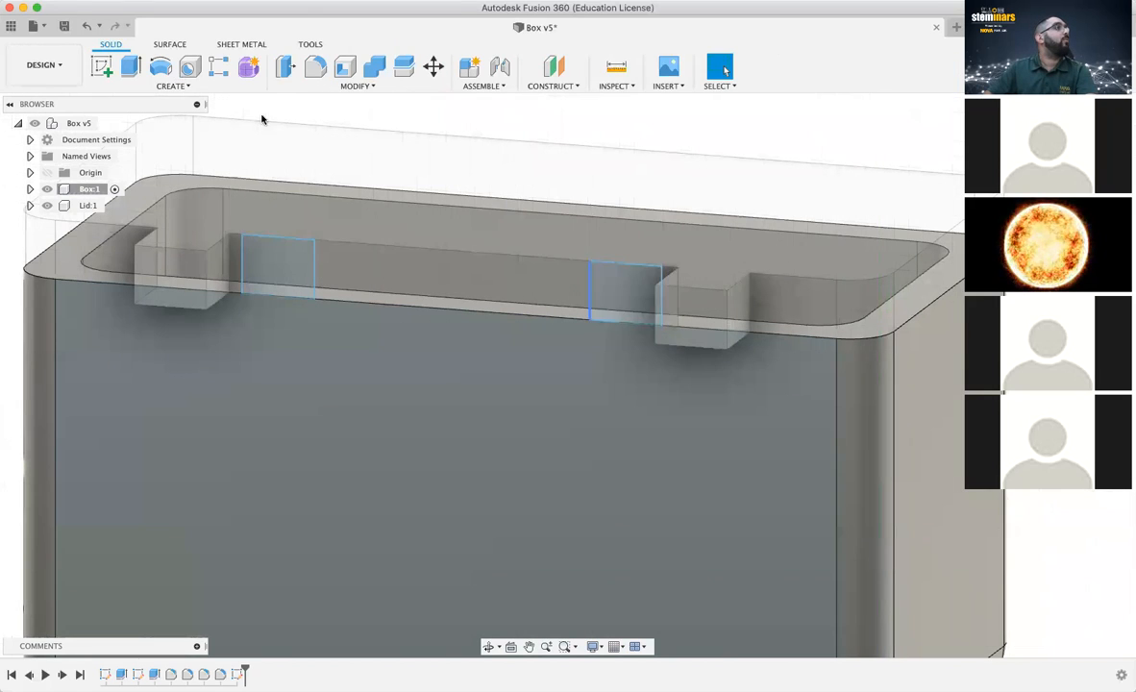
pyautogui.click(131, 67)
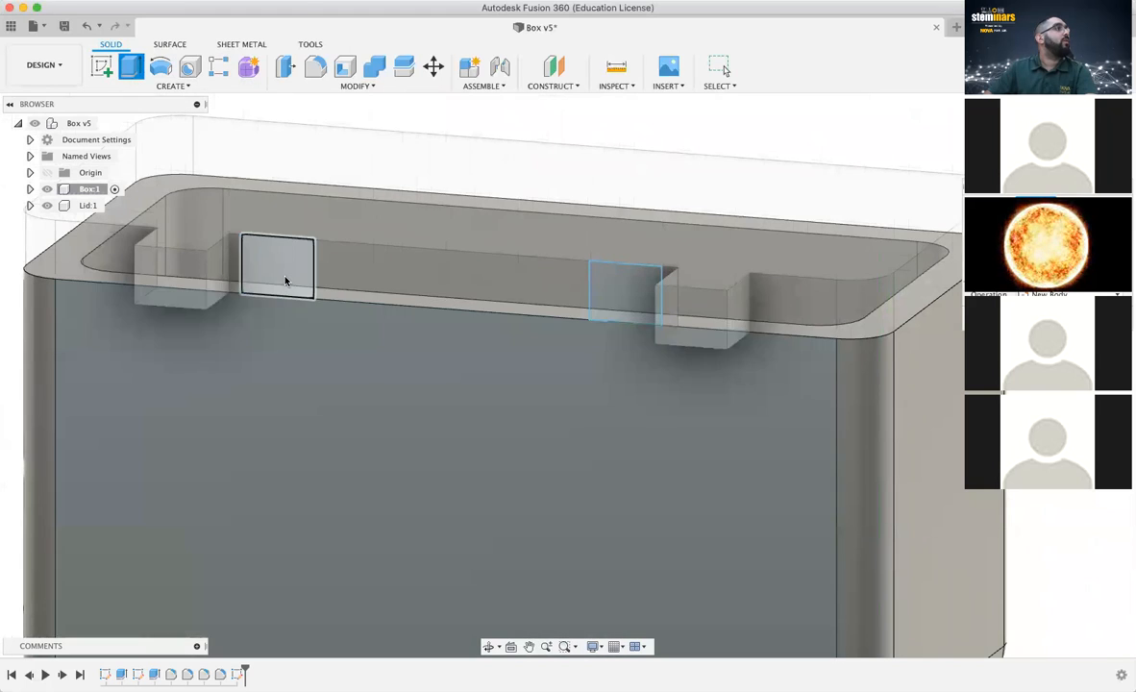
pyautogui.click(286, 281)
pyautogui.click(613, 295)
pyautogui.write('5')
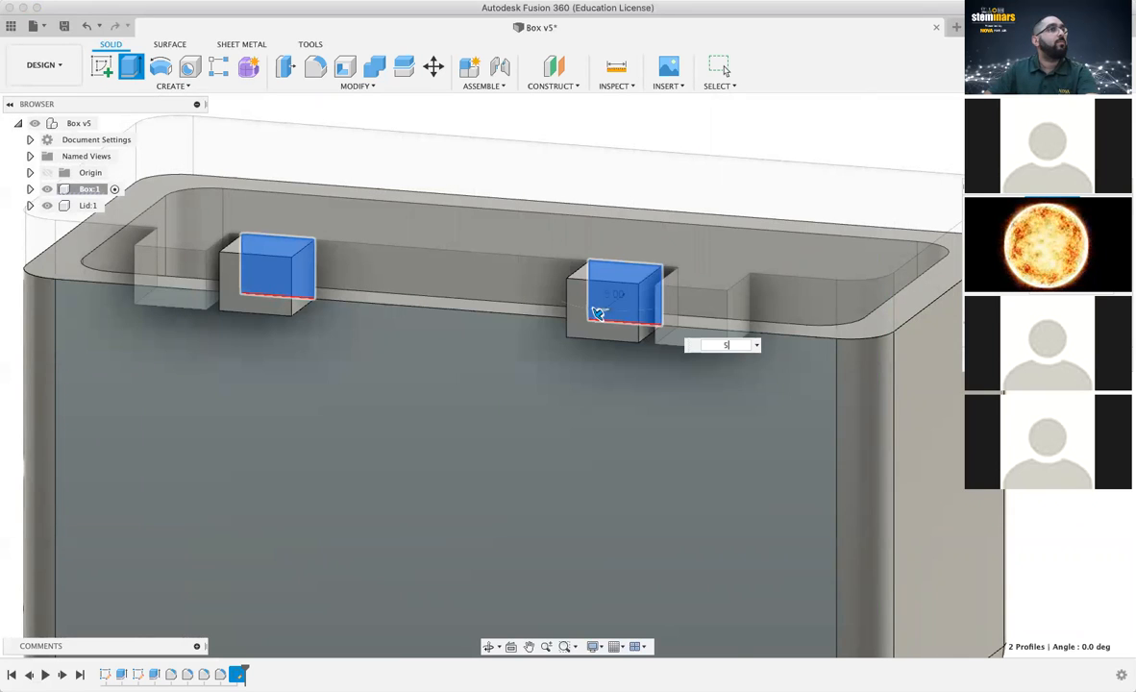
pyautogui.click(725, 69)
# Extrude the undersides of both box tab blocks 5 mm downward along the box's outer wall
pyautogui.moveTo(567, 375)
pyautogui.keyDown('shift'); pyautogui.mouseDown(button='middle')
pyautogui.moveTo(588, 306)
pyautogui.moveTo(553, 409)
pyautogui.moveTo(575, 306)
pyautogui.moveTo(598, 309)
pyautogui.moveTo(607, 344)
pyautogui.moveTo(575, 356)
pyautogui.moveTo(635, 337)
pyautogui.moveTo(601, 392)
pyautogui.moveTo(620, 406)
pyautogui.moveTo(669, 380)
pyautogui.moveTo(577, 360)
pyautogui.moveTo(588, 330)
pyautogui.mouseUp(button='middle'); pyautogui.keyUp('shift')
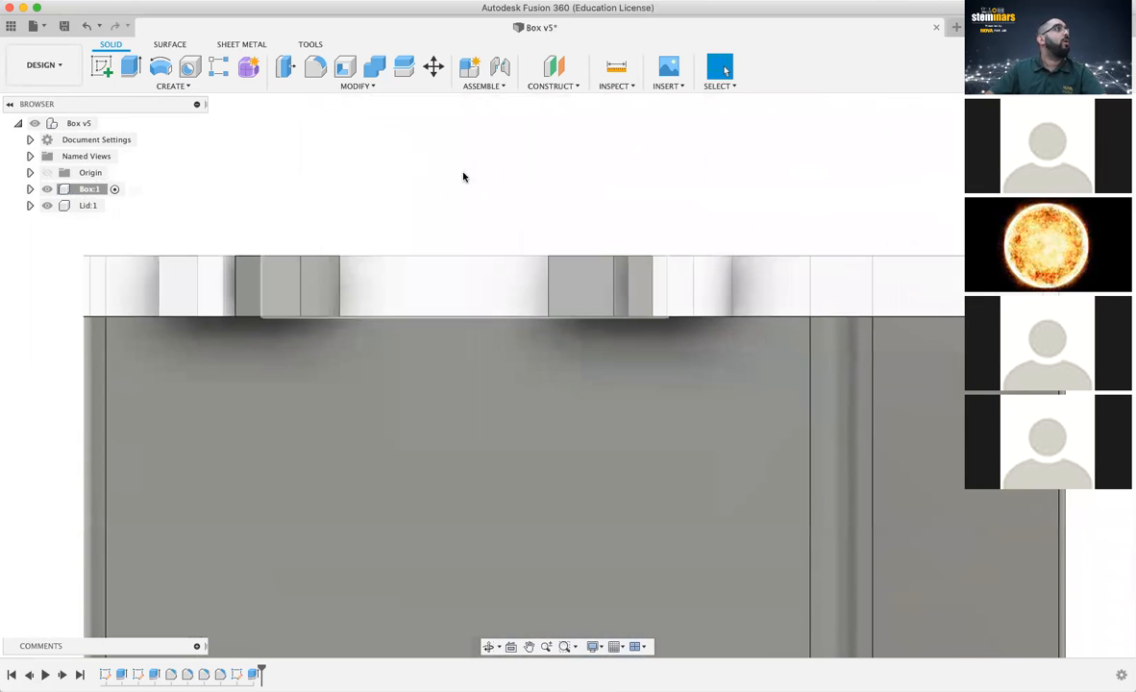
pyautogui.keyDown('shift'); pyautogui.moveTo(567, 375); pyautogui.dragTo(553, 342, button='middle'); pyautogui.keyUp('shift')
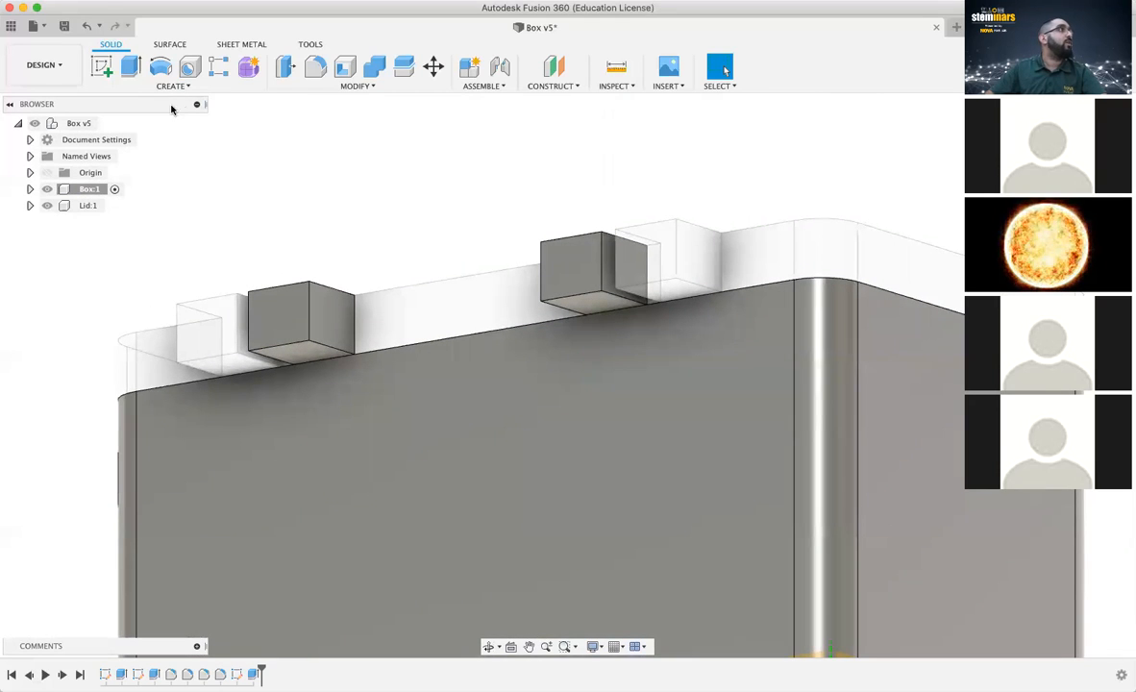
pyautogui.click(132, 70)
pyautogui.click(576, 306)
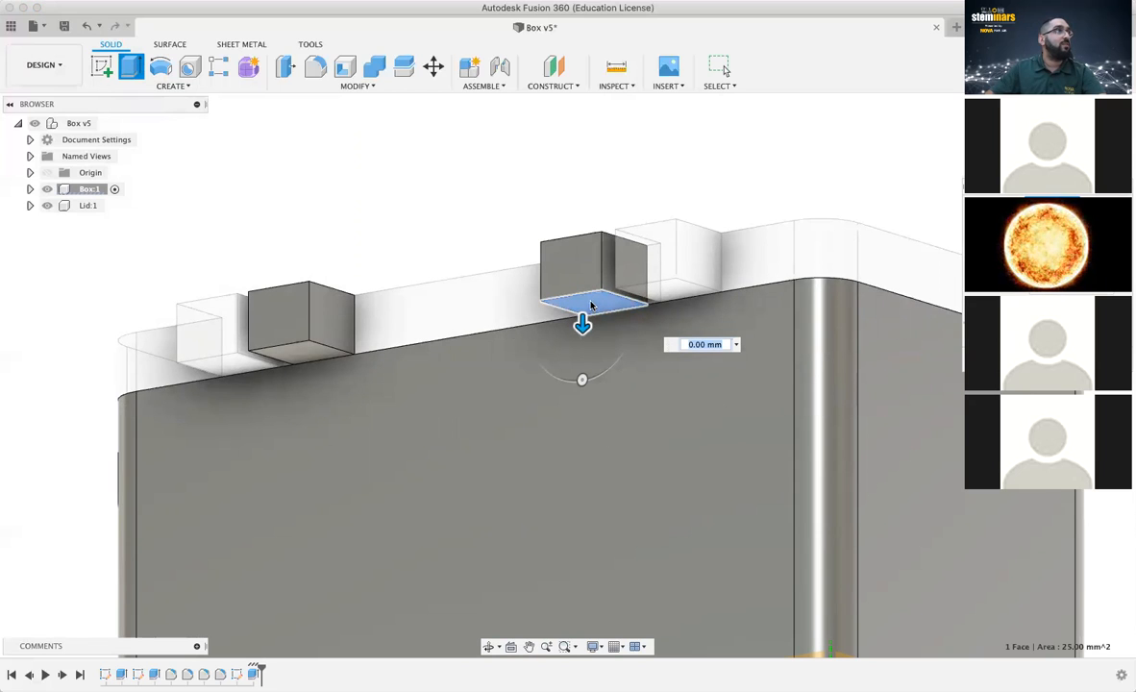
pyautogui.click(300, 357)
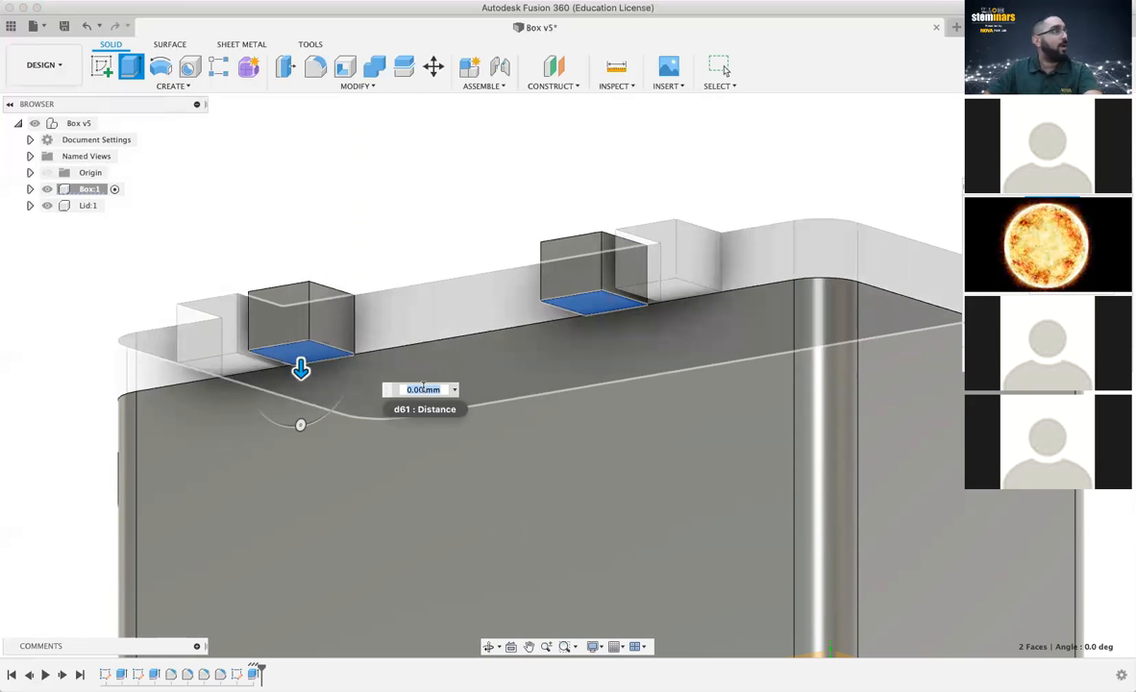
pyautogui.write('5')
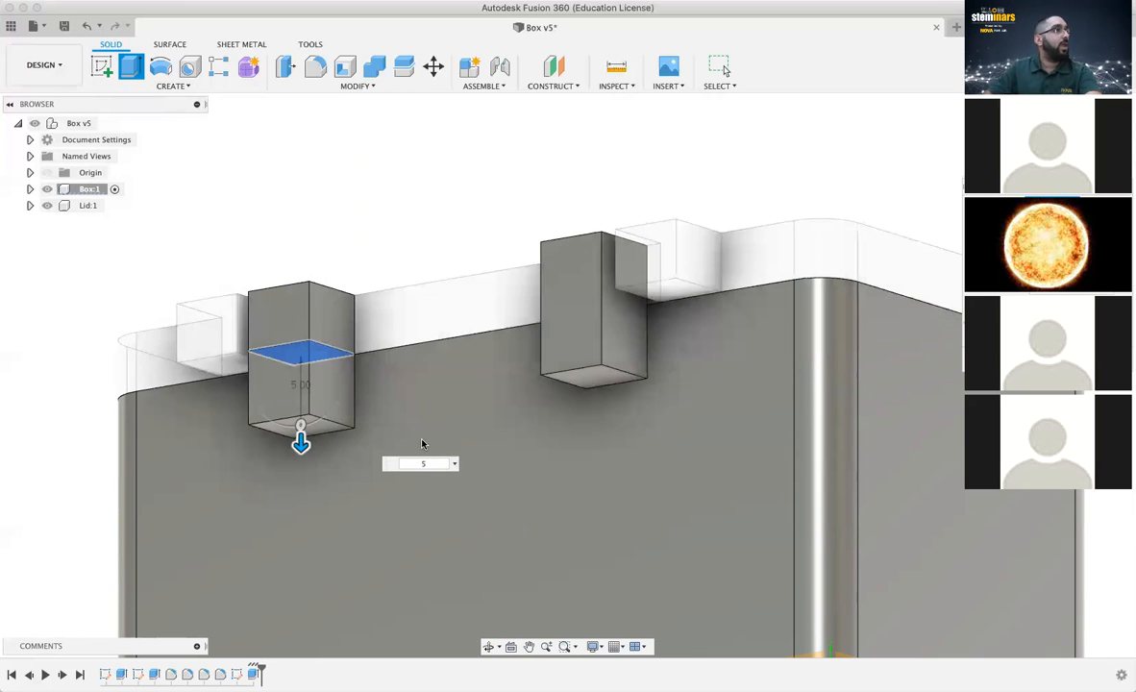
pyautogui.press('Return')
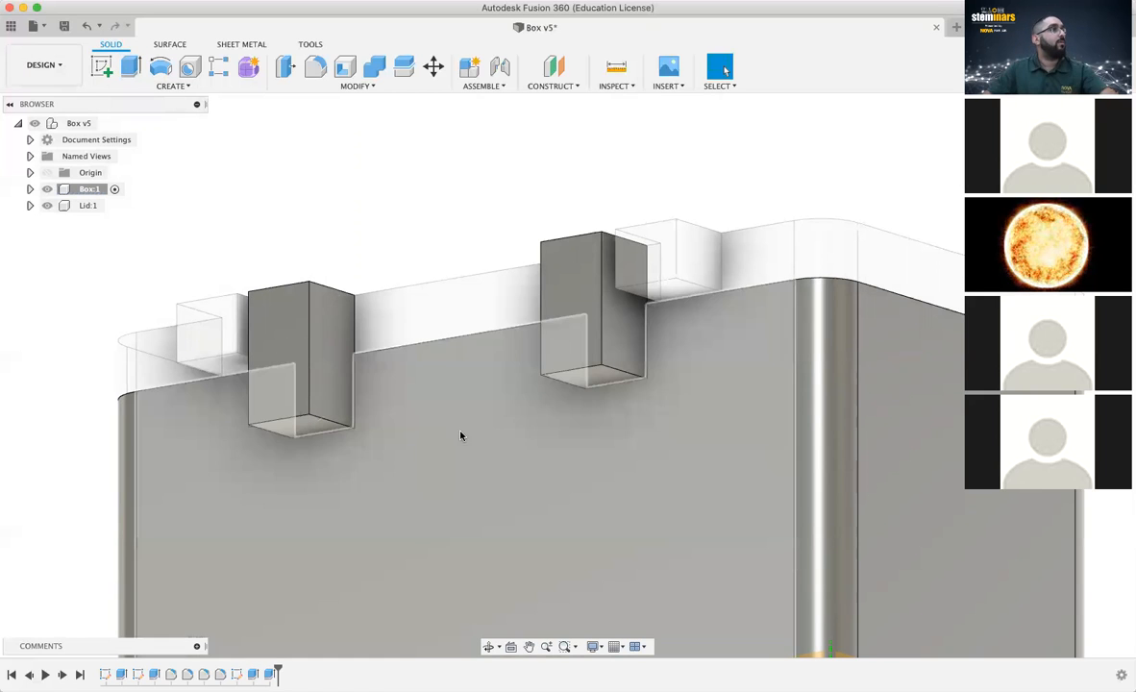
# Fillet the lower outer edges of both box tab blocks with a 5 mm radius
pyautogui.keyDown('shift'); pyautogui.moveTo(566, 369); pyautogui.dragTo(755, 371, button='middle'); pyautogui.keyUp('shift')
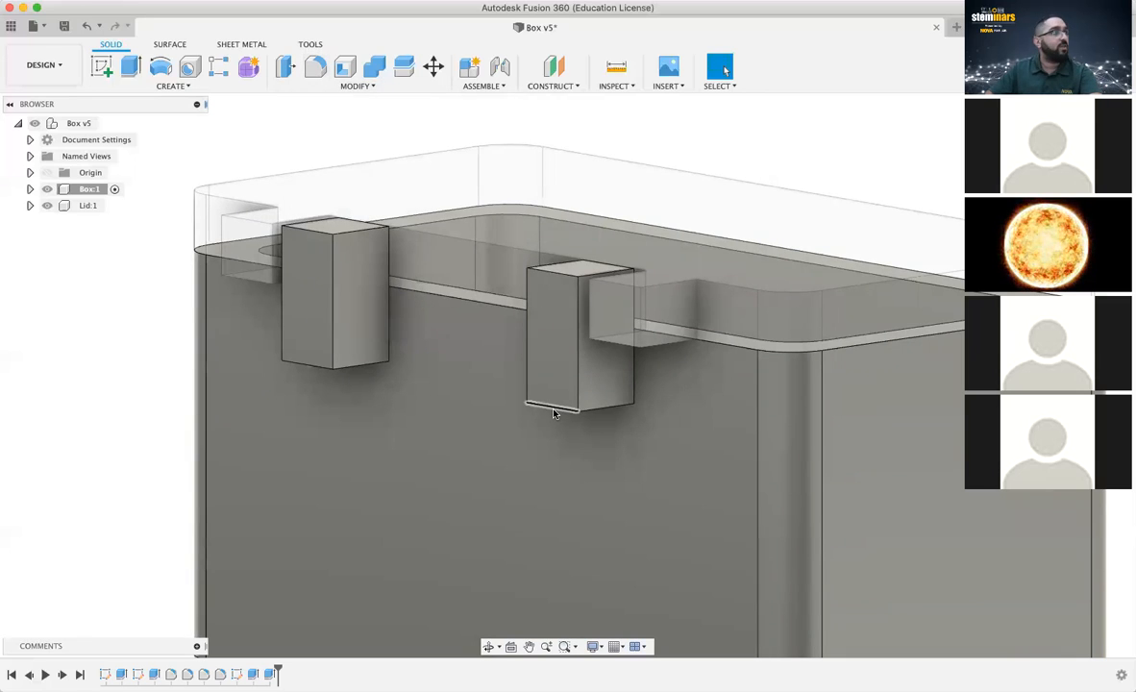
pyautogui.press('f')
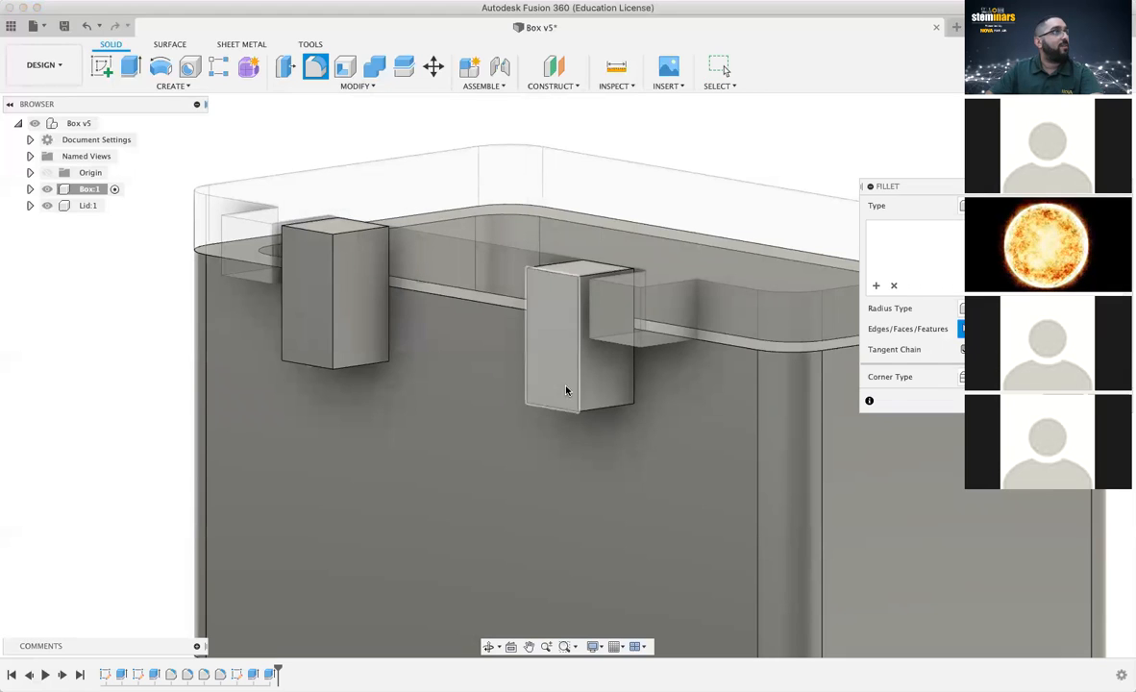
pyautogui.click(550, 411)
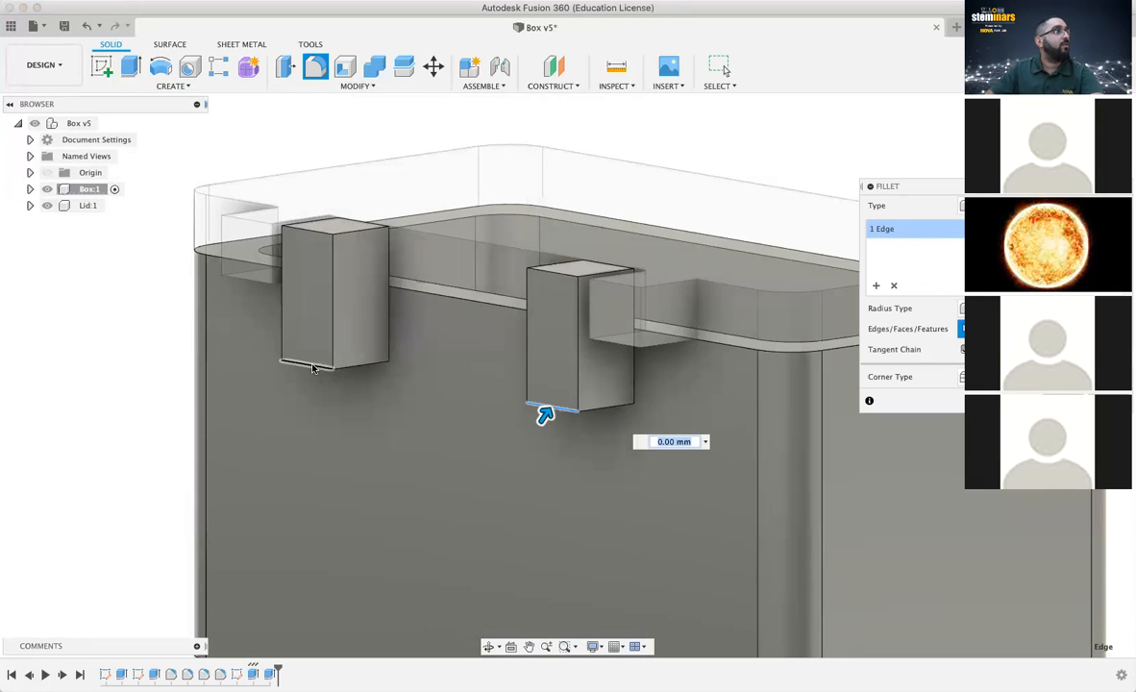
pyautogui.click(312, 367)
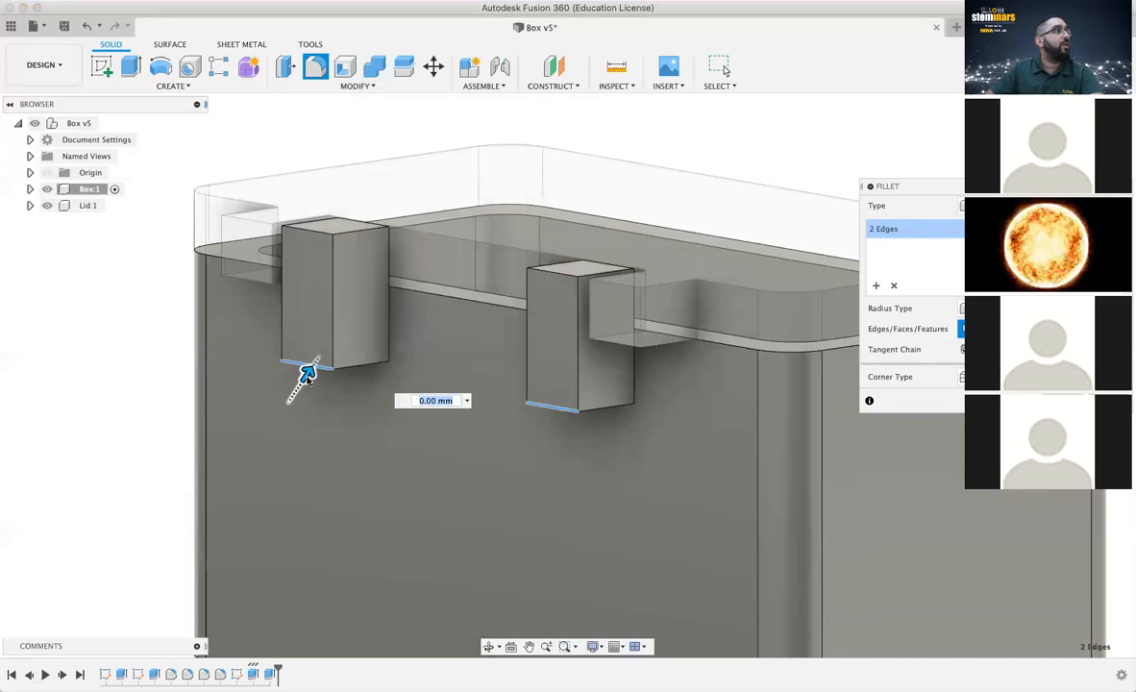
pyautogui.moveTo(307, 373); pyautogui.dragTo(325, 358)
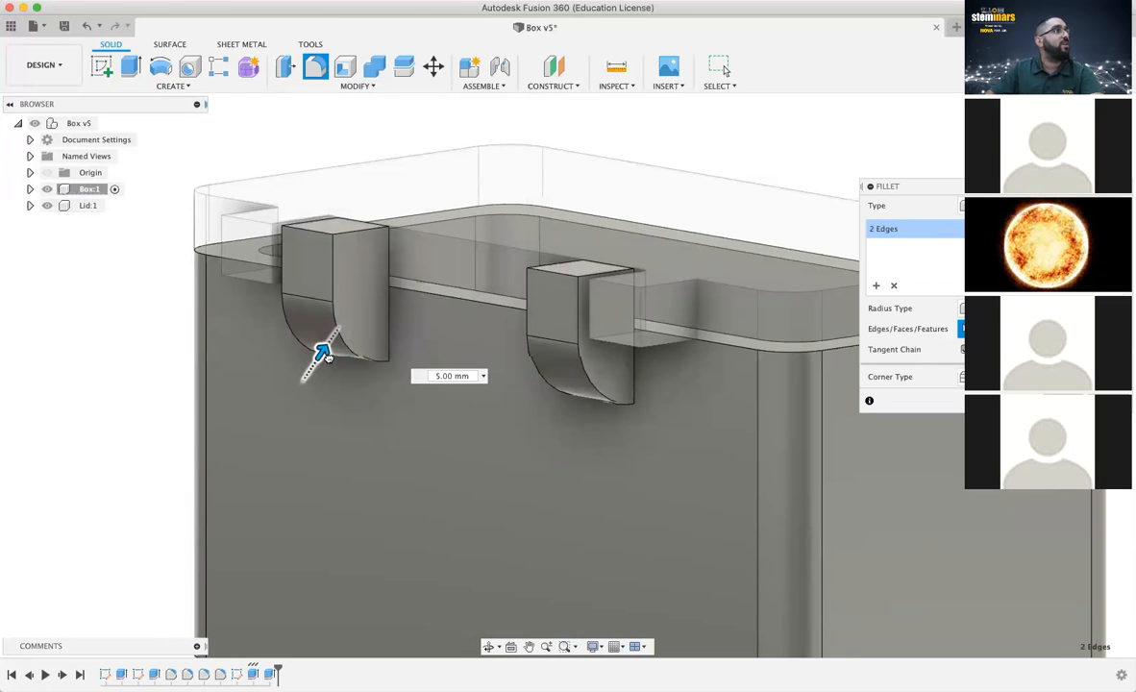
pyautogui.moveTo(327, 356)
pyautogui.mouseDown()
pyautogui.moveTo(307, 371)
pyautogui.moveTo(325, 335)
pyautogui.moveTo(348, 331)
pyautogui.moveTo(326, 356)
pyautogui.moveTo(339, 359)
pyautogui.mouseUp()
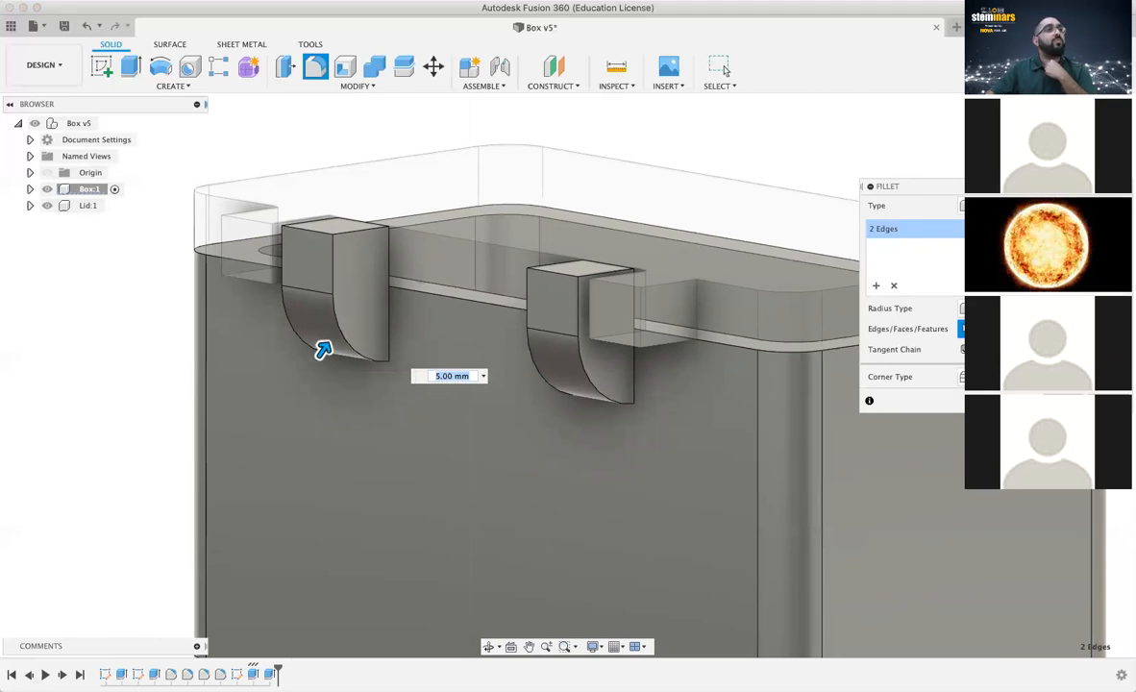
pyautogui.press('Return')
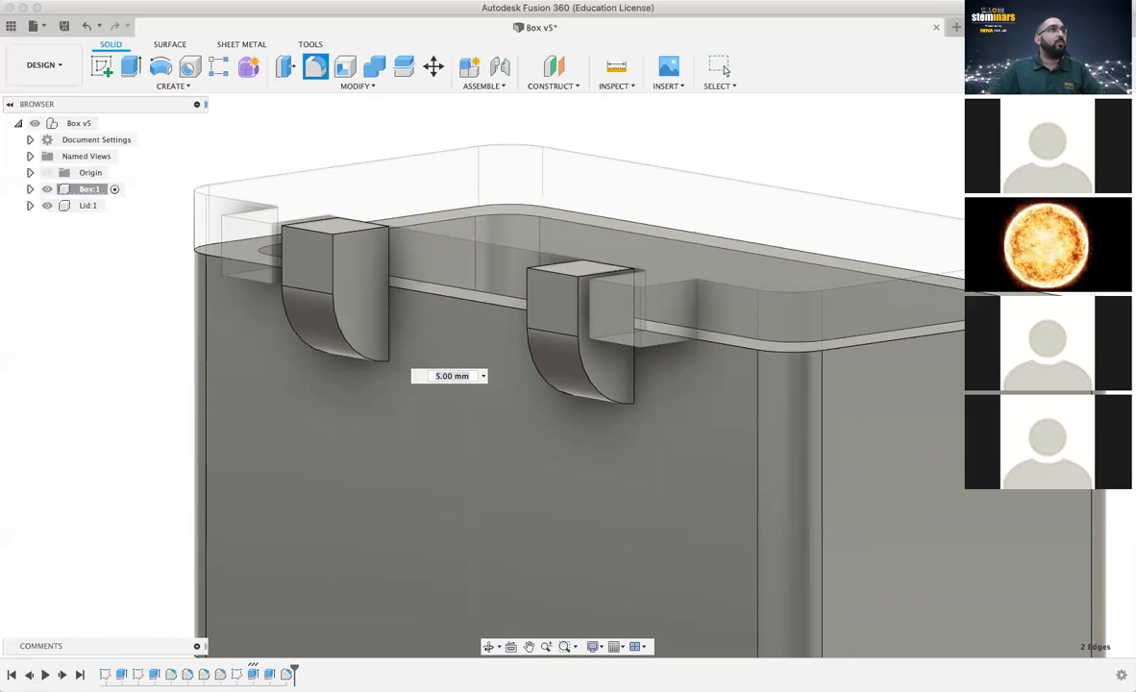
pyautogui.click(725, 69)
# Start a sketch on the side face of one rounded box tab, the face that points toward the other box tab
pyautogui.moveTo(567, 376)
pyautogui.keyDown('shift'); pyautogui.mouseDown(button='middle')
pyautogui.moveTo(535, 305)
pyautogui.moveTo(514, 333)
pyautogui.moveTo(512, 367)
pyautogui.moveTo(587, 368)
pyautogui.moveTo(588, 396)
pyautogui.moveTo(479, 434)
pyautogui.moveTo(460, 429)
pyautogui.moveTo(467, 373)
pyautogui.moveTo(534, 342)
pyautogui.moveTo(525, 371)
pyautogui.moveTo(559, 361)
pyautogui.moveTo(528, 351)
pyautogui.moveTo(575, 346)
pyautogui.moveTo(517, 352)
pyautogui.moveTo(578, 360)
pyautogui.mouseUp(button='middle'); pyautogui.keyUp('shift')
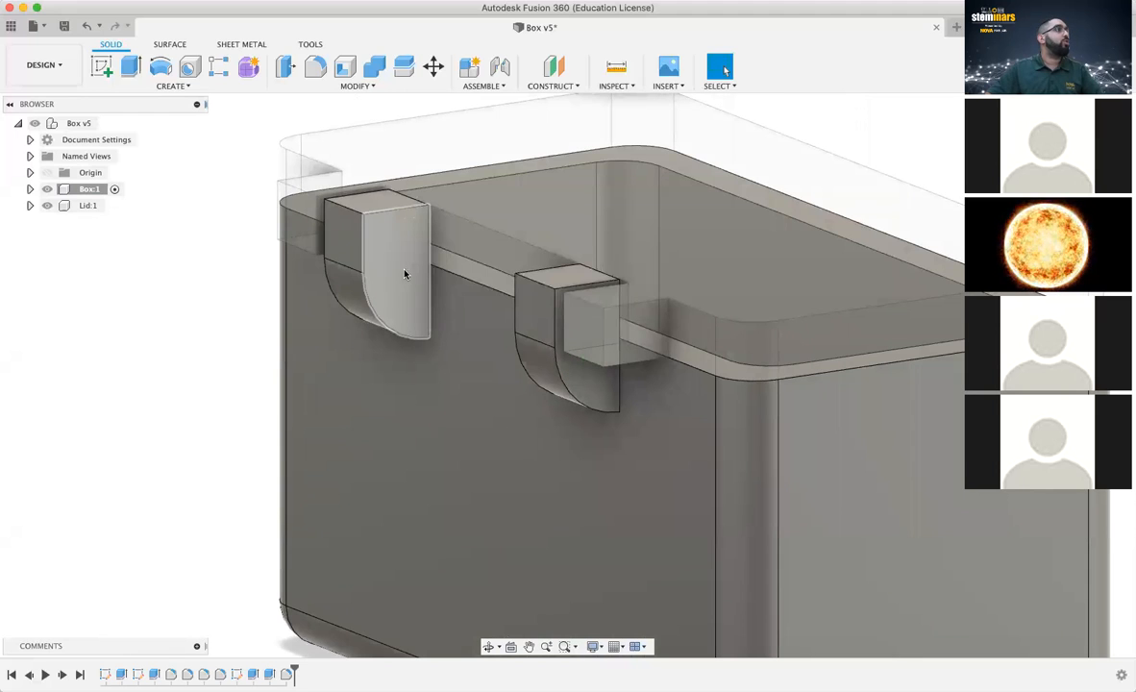
pyautogui.click(100, 70)
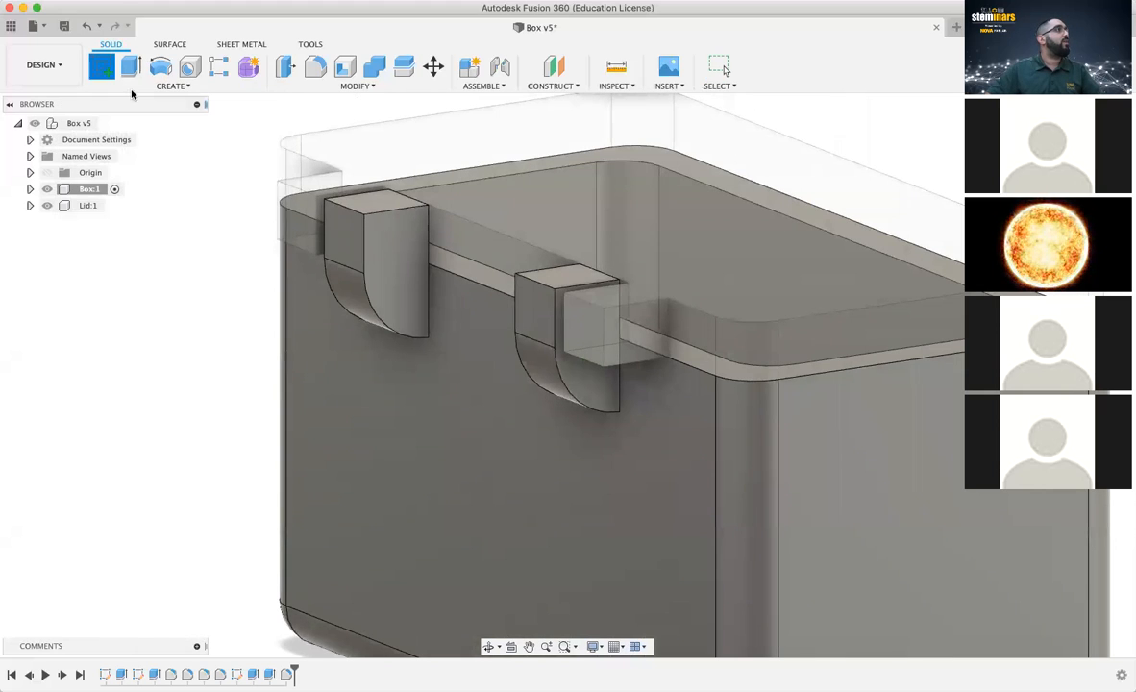
pyautogui.click(395, 255)
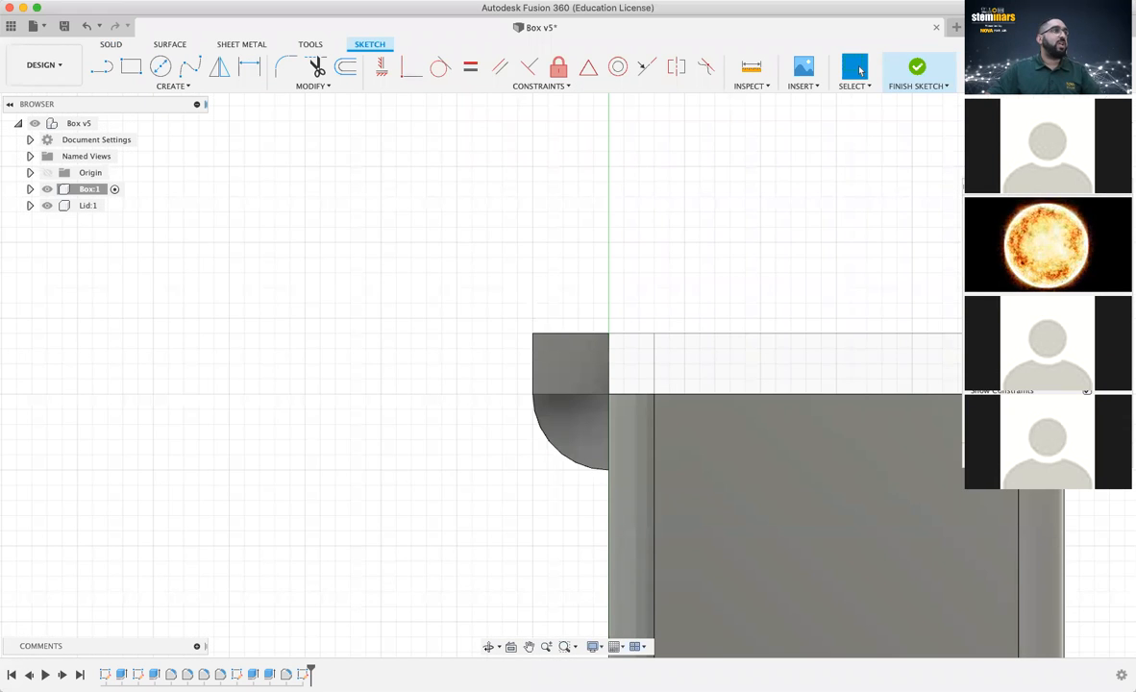
pyautogui.moveTo(567, 376)
pyautogui.keyDown('shift'); pyautogui.mouseDown(button='middle')
pyautogui.moveTo(572, 392)
pyautogui.moveTo(617, 415)
pyautogui.moveTo(710, 345)
pyautogui.moveTo(550, 382)
pyautogui.moveTo(569, 377)
pyautogui.mouseUp(button='middle'); pyautogui.keyUp('shift')
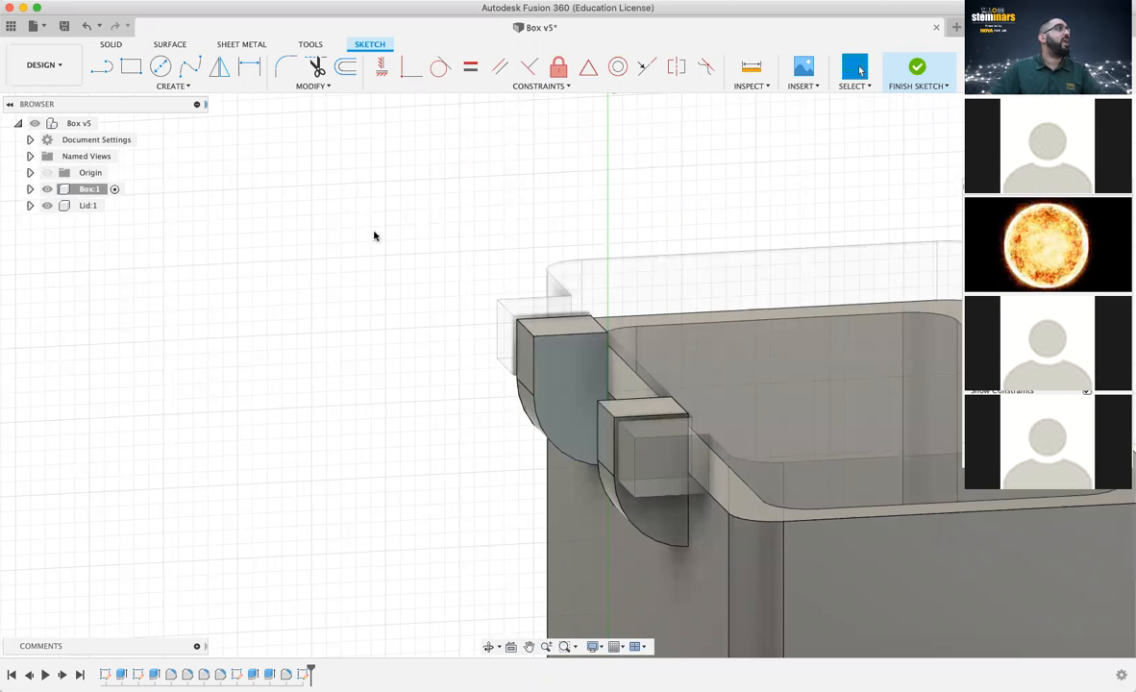
pyautogui.scroll(1, 570, 354)
pyautogui.scroll(1, 570, 353)
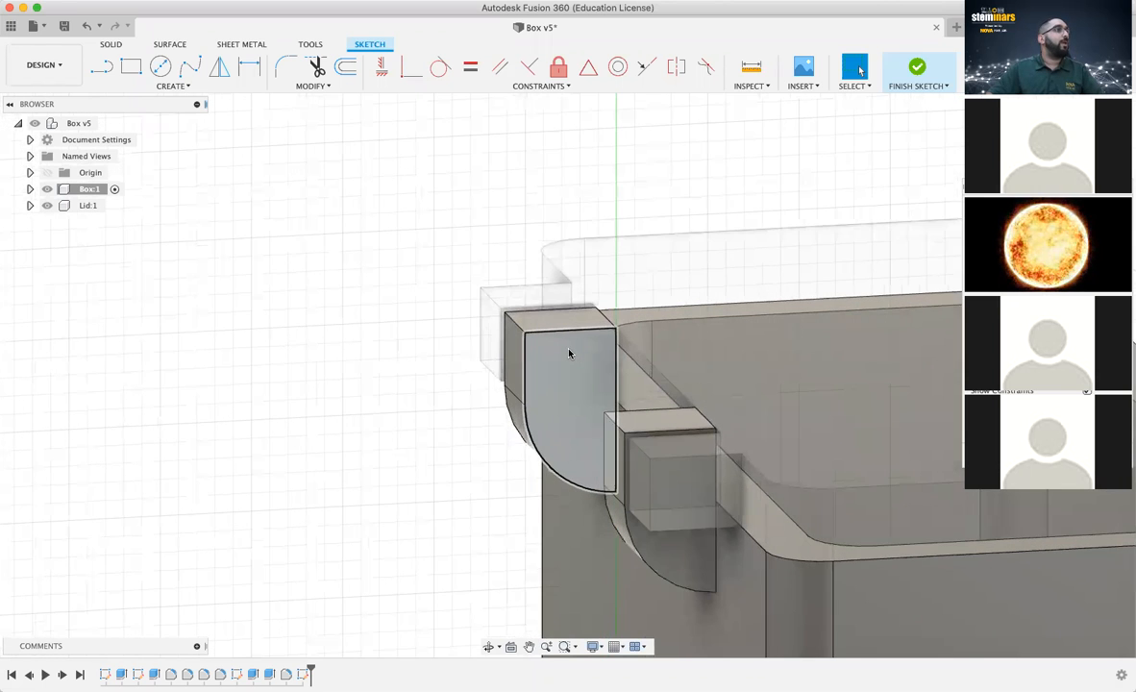
pyautogui.scroll(2, 569, 354)
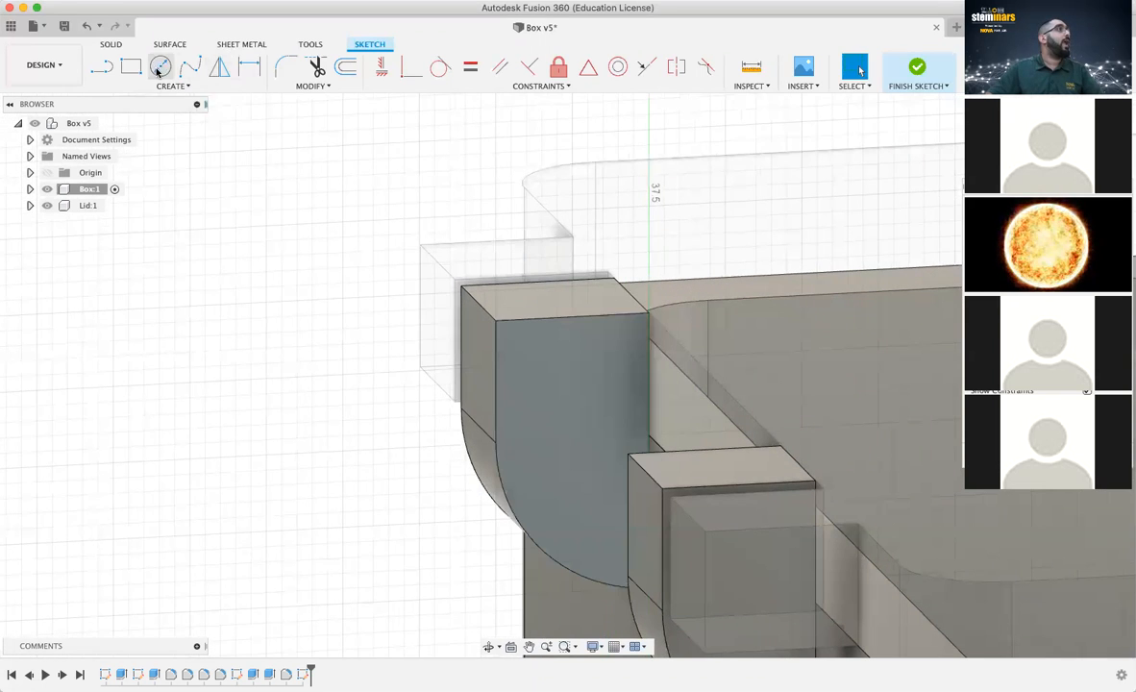
pyautogui.click(103, 73)
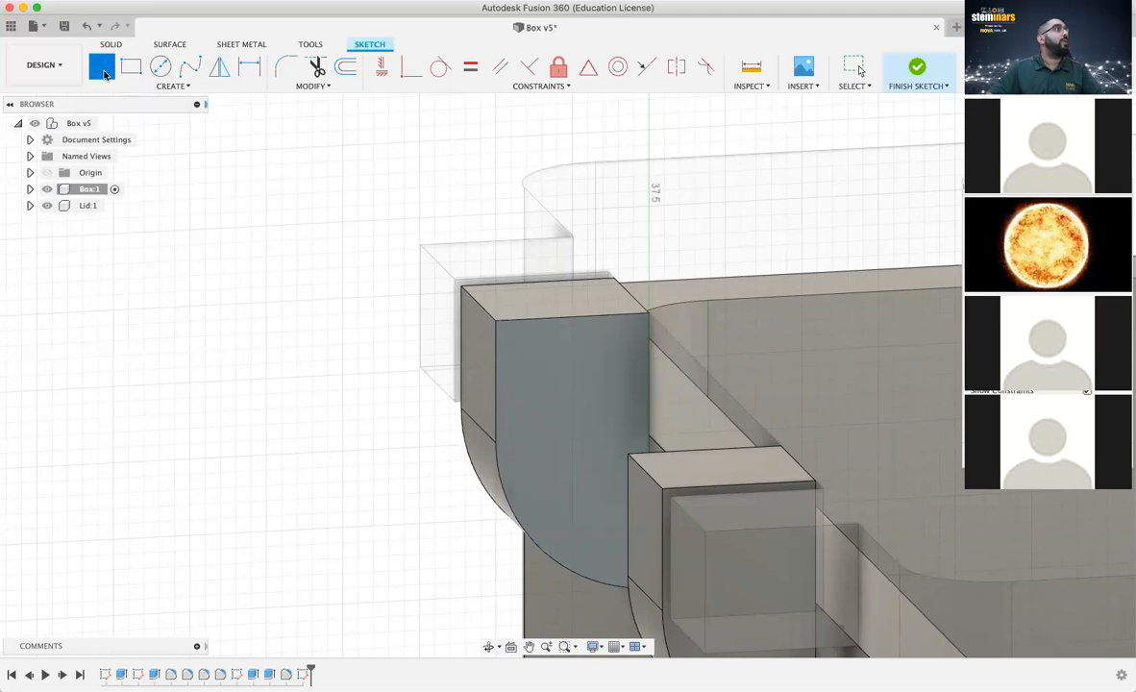
pyautogui.click(571, 319)
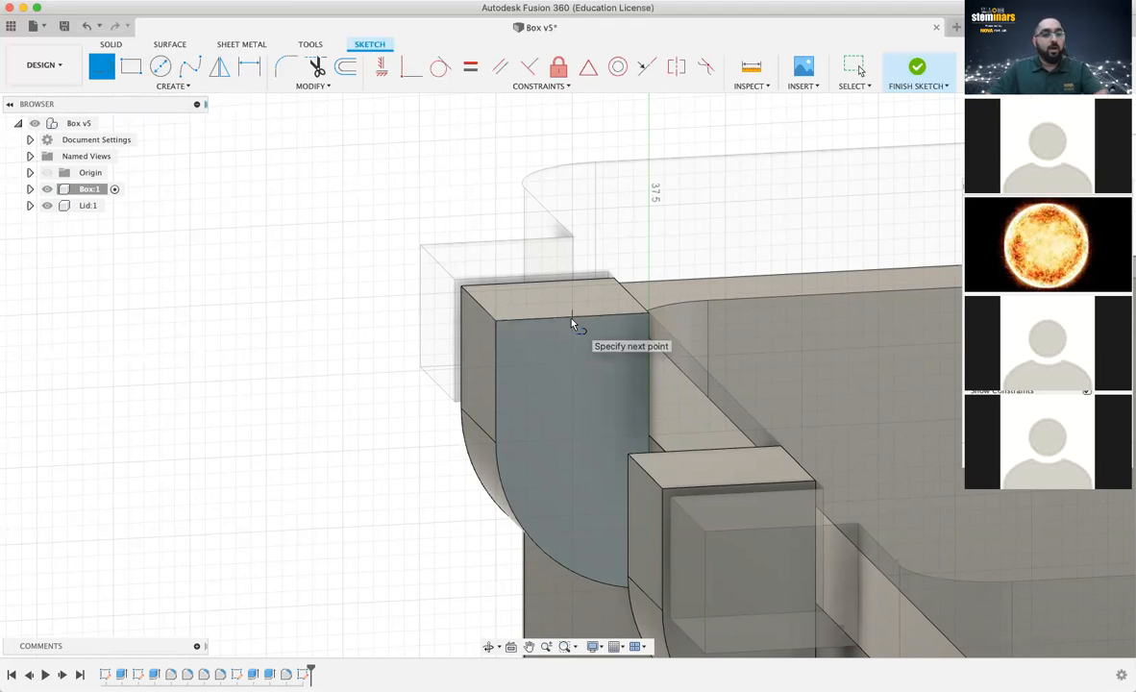
pyautogui.press('Escape')
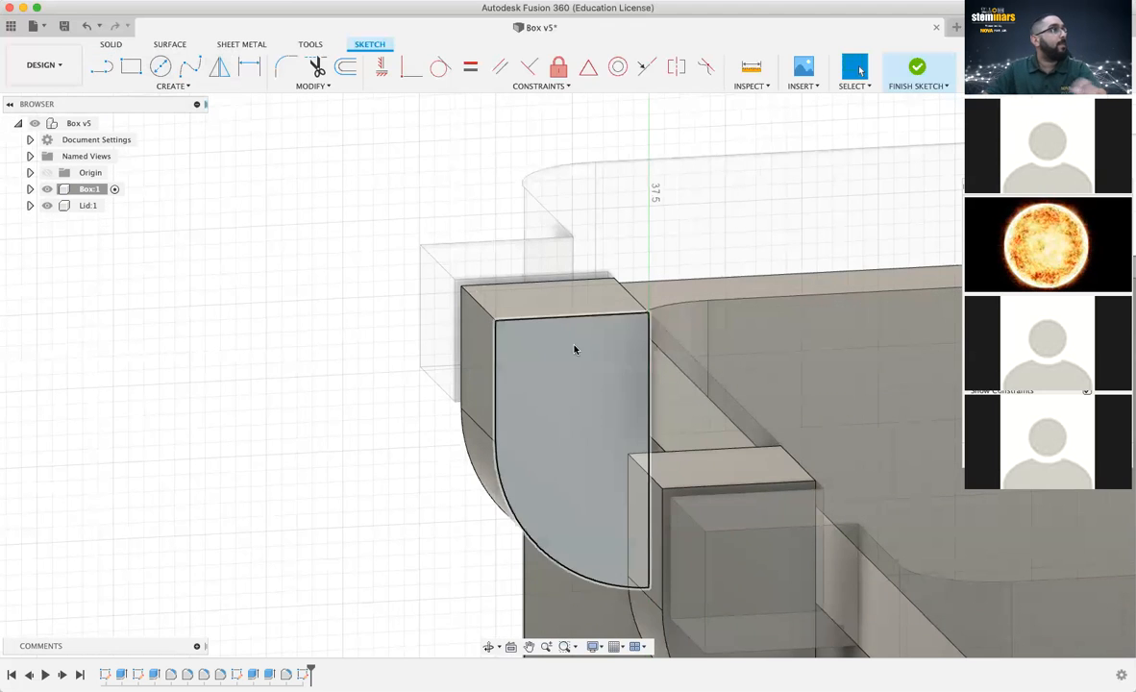
# Draw a 2 mm vertical line down from the midpoint of the tab face's top edge and make it a construction line
pyautogui.click(104, 69)
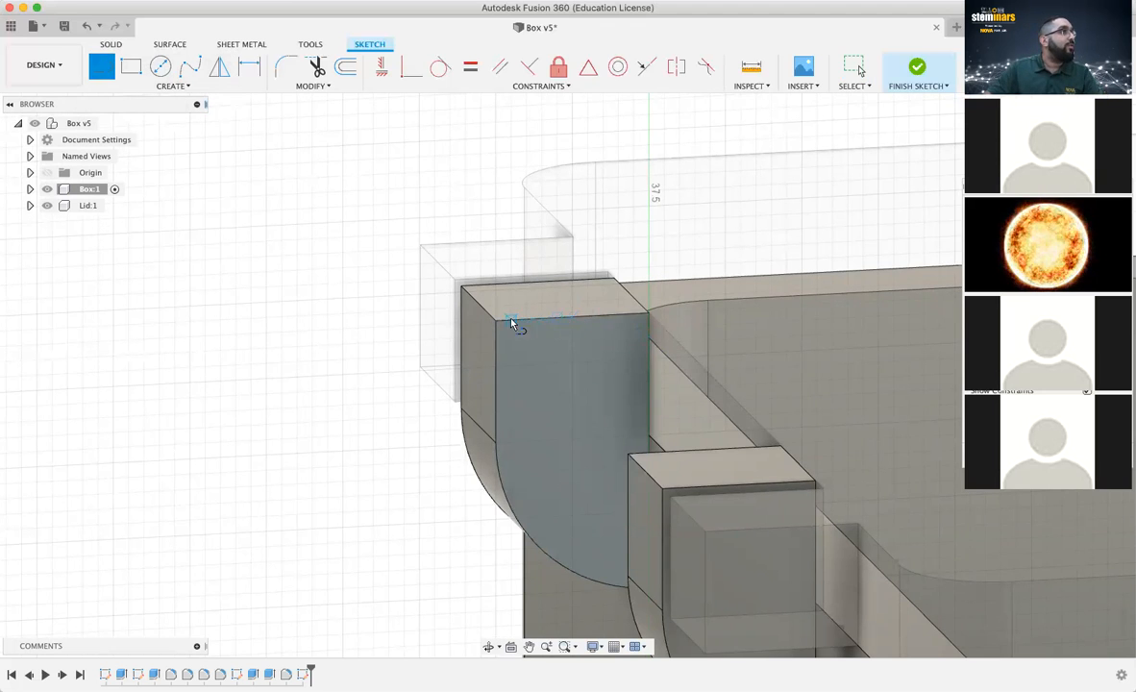
pyautogui.click(573, 322)
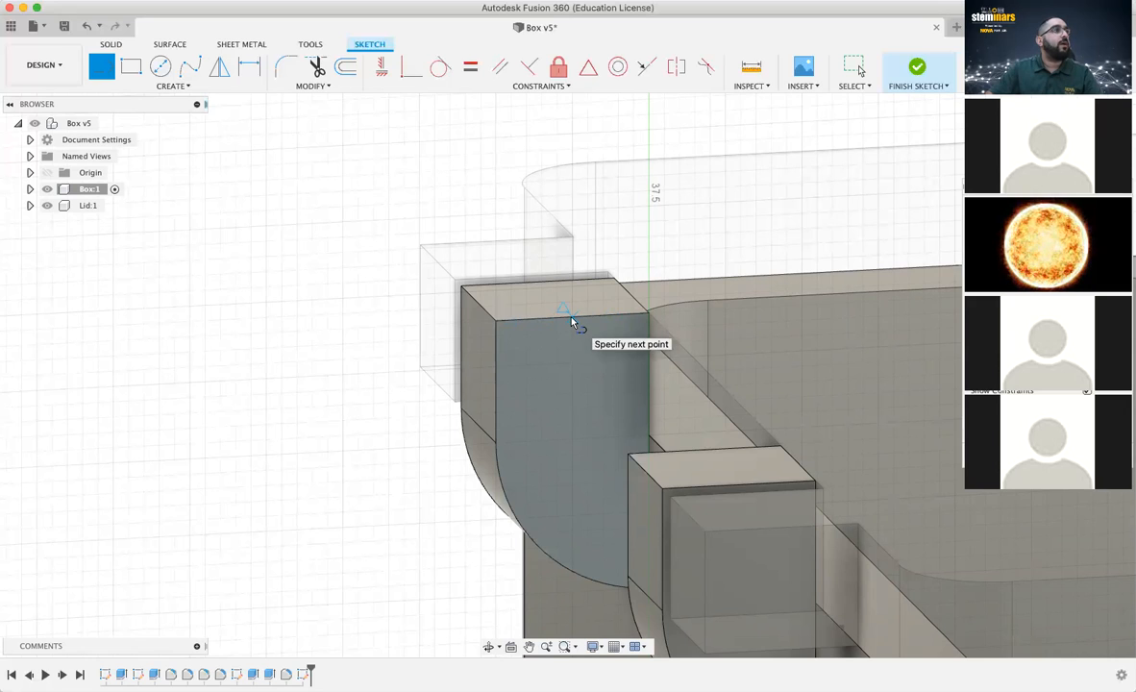
pyautogui.click(573, 378)
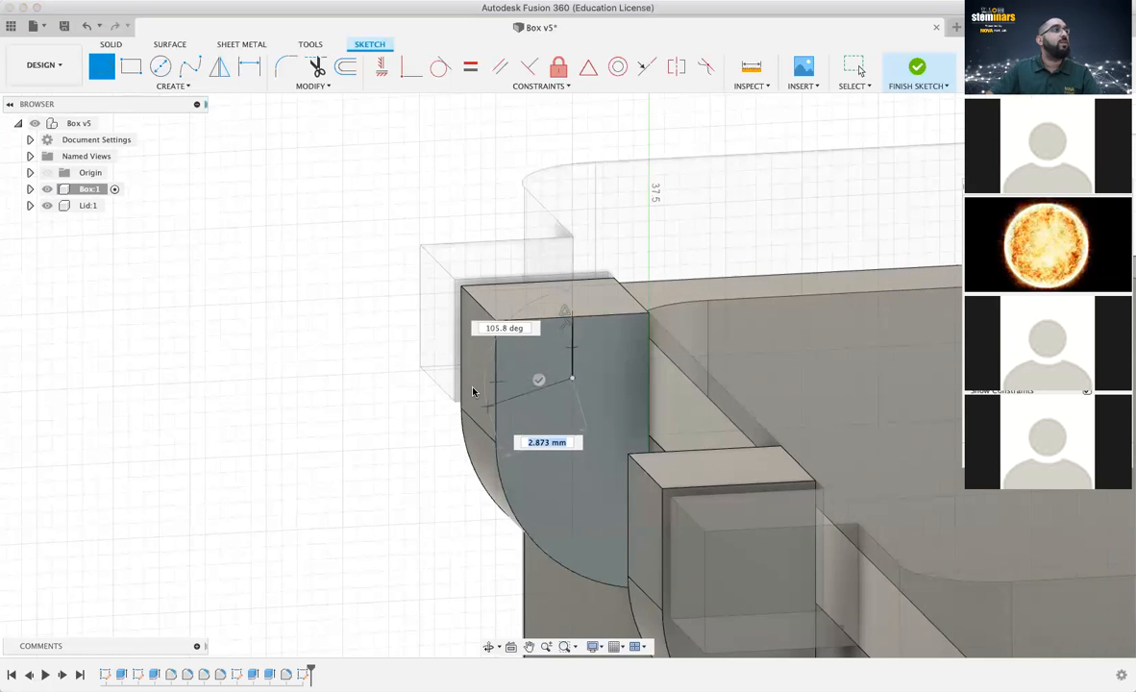
pyautogui.click(539, 383)
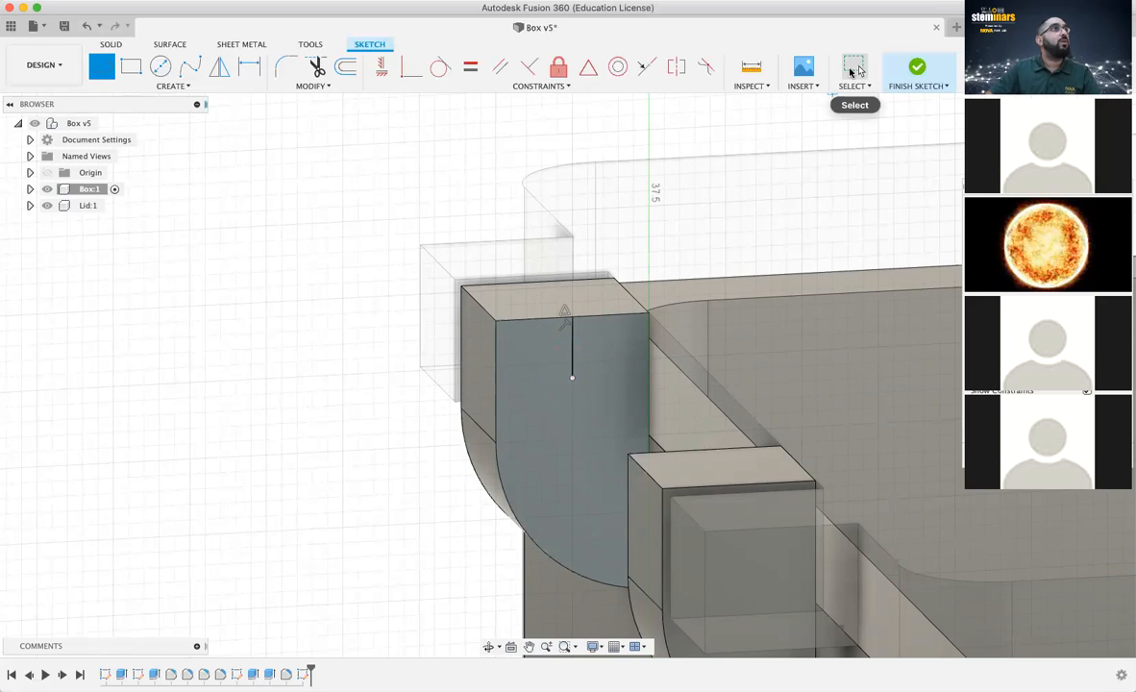
pyautogui.click(854, 67)
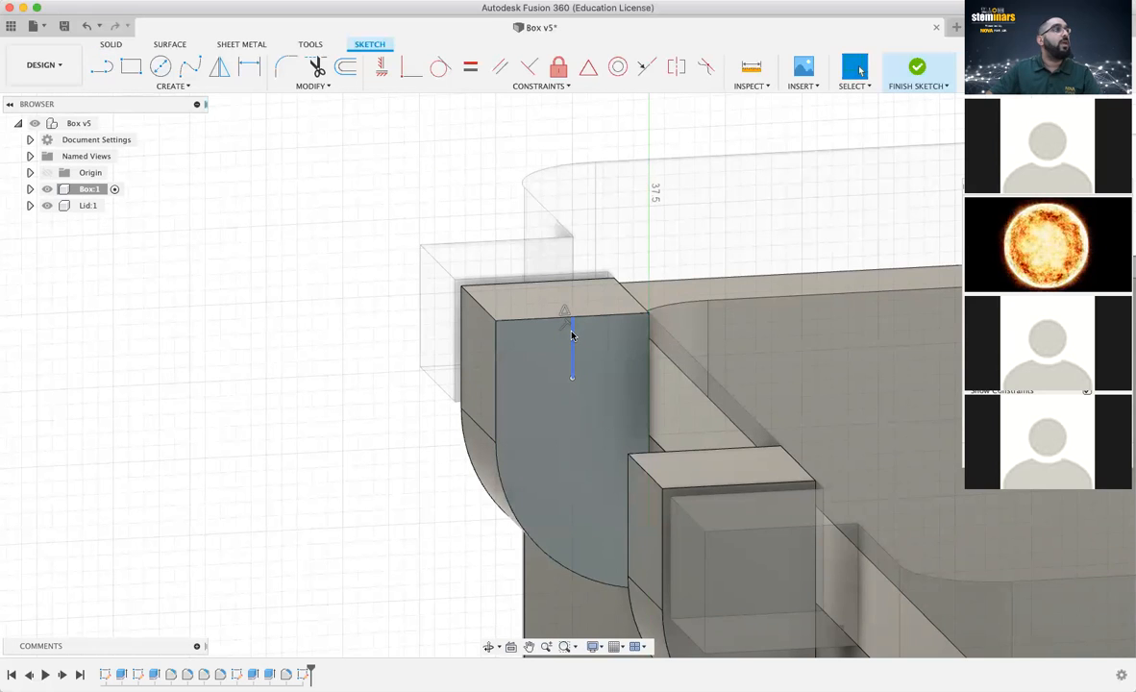
pyautogui.click(572, 335)
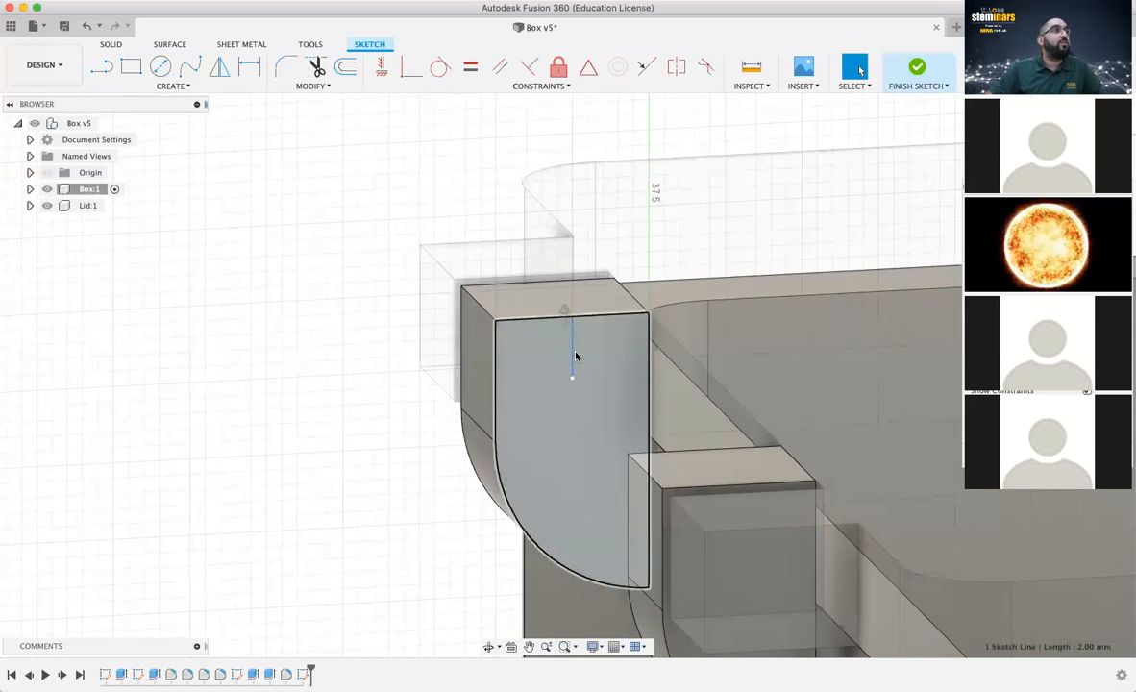
# Draw a 2 mm diameter circle centred on the lower end of the construction line
pyautogui.scroll(-1, 572, 377)
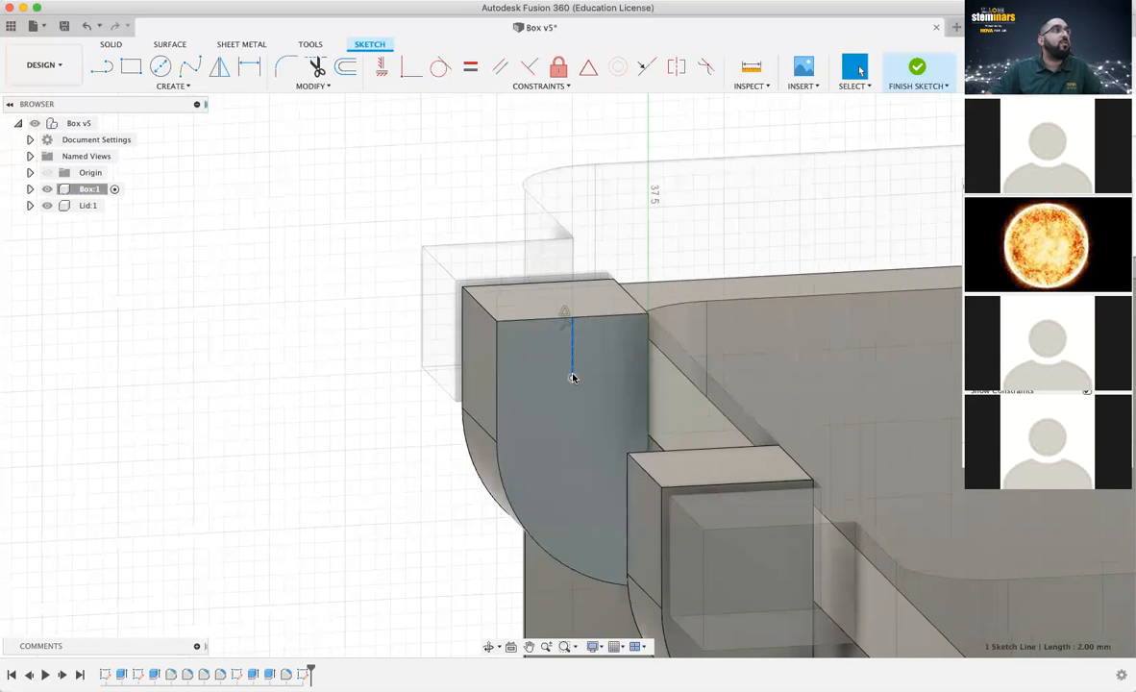
pyautogui.scroll(2, 572, 377)
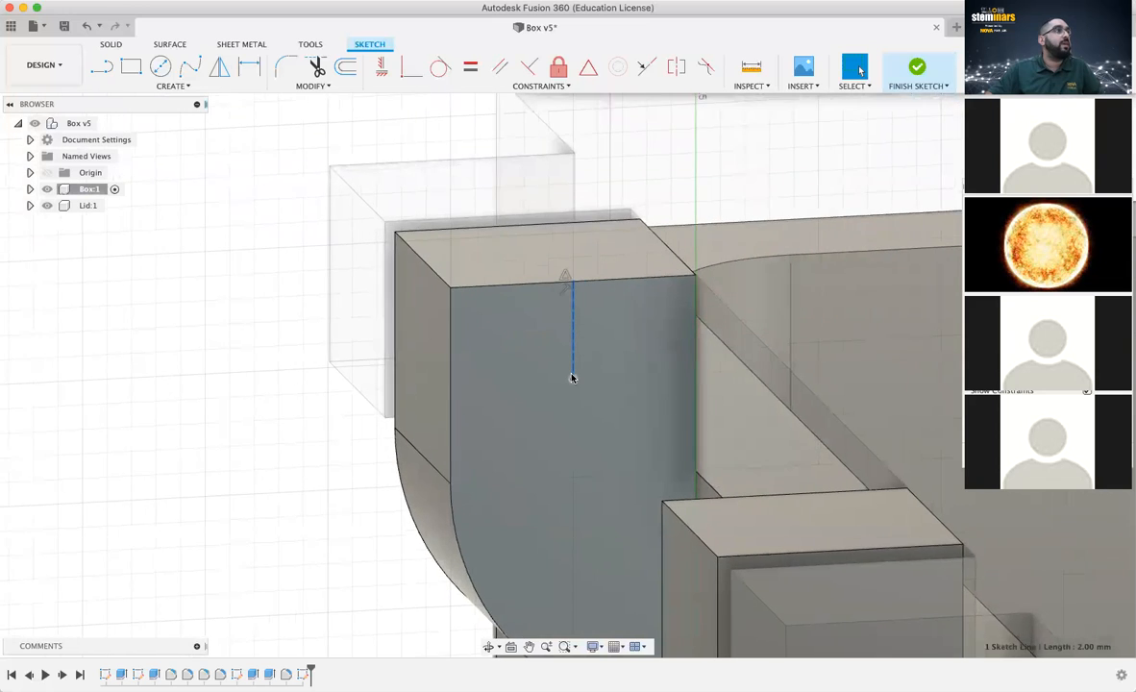
pyautogui.scroll(-1, 572, 378)
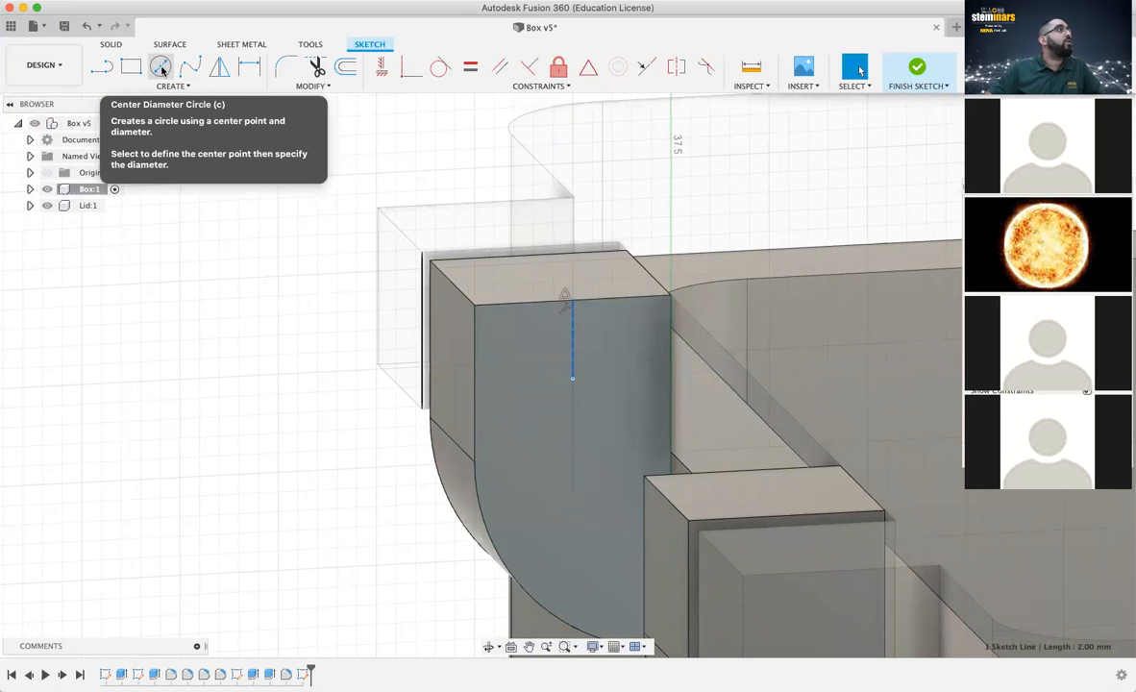
pyautogui.click(161, 68)
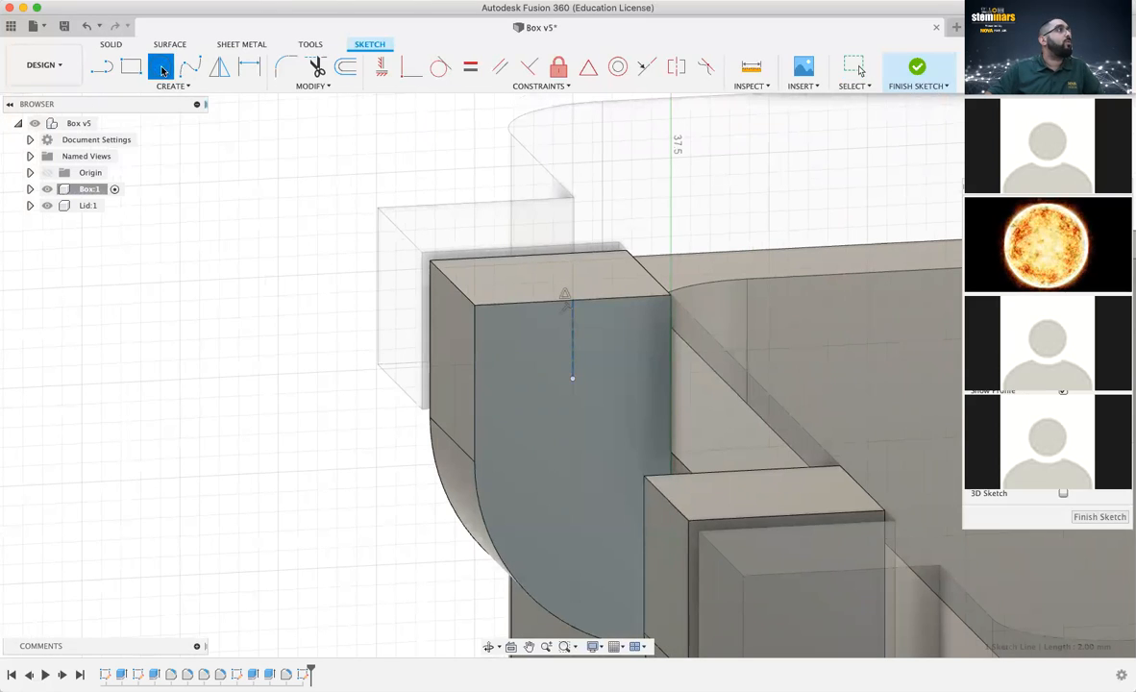
pyautogui.click(572, 381)
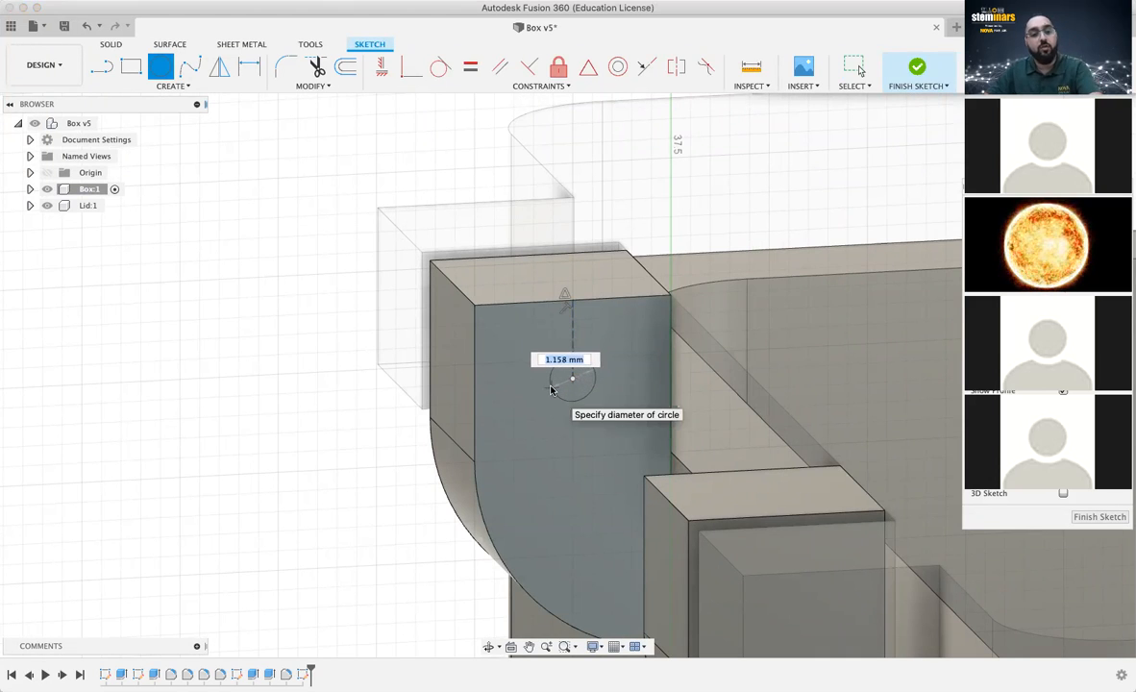
pyautogui.write('2')
pyautogui.press('Tab')
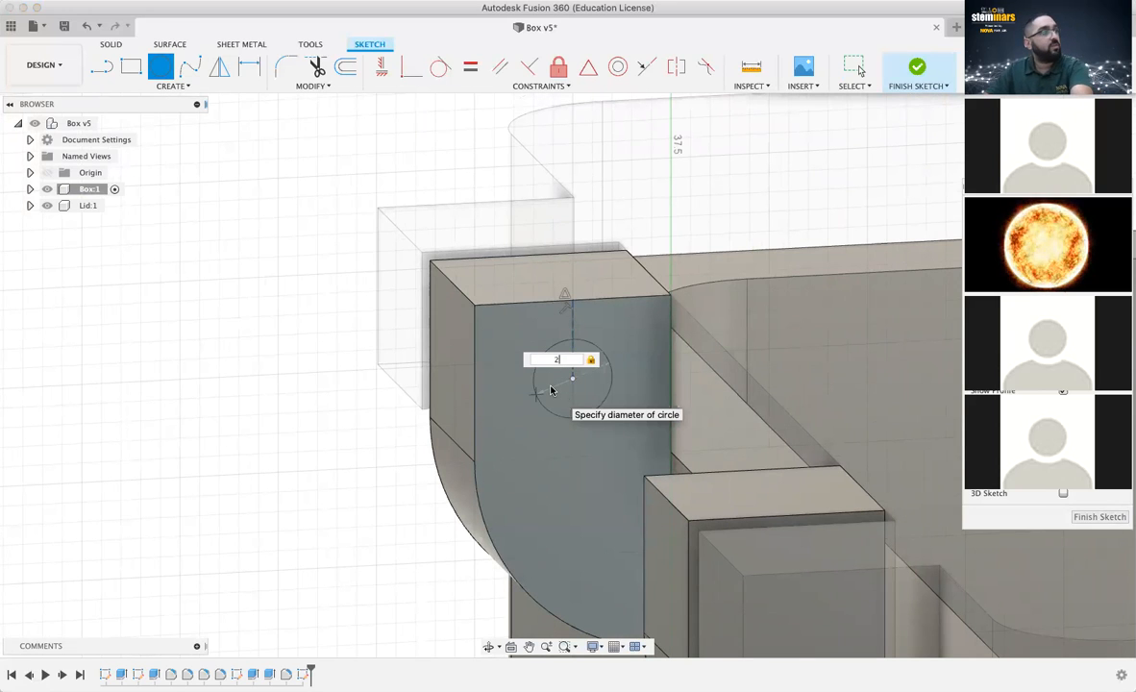
pyautogui.press('Return')
pyautogui.press('Escape')
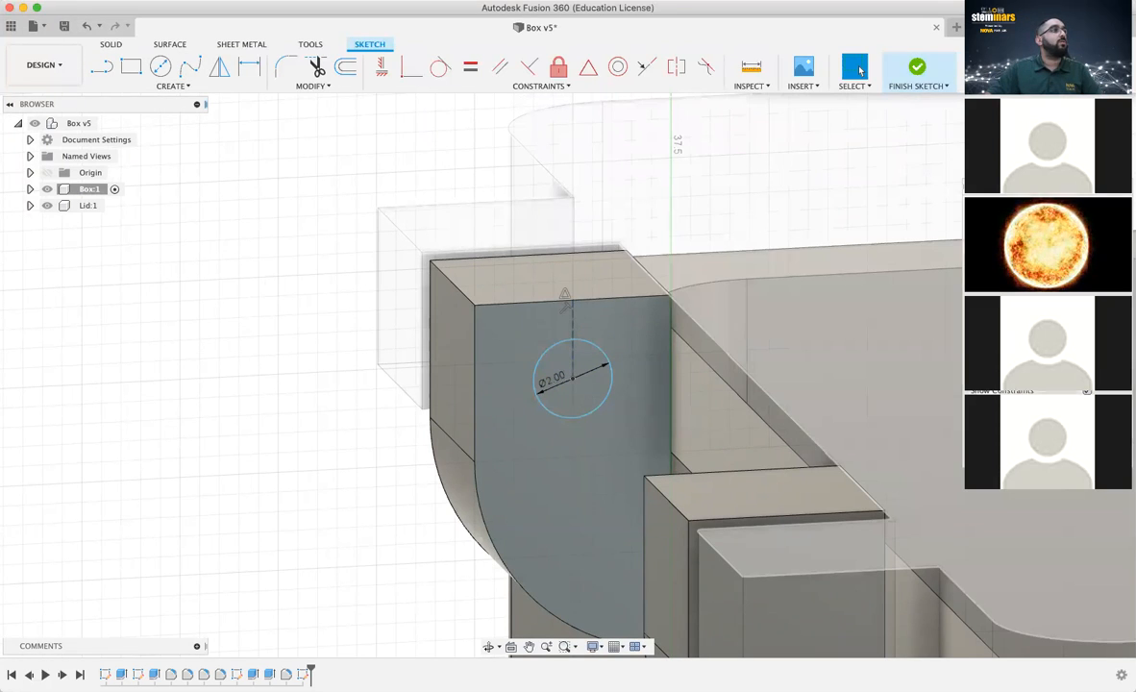
# Finish the sketch and extrude the 2 mm circle as a cut up to the tab's opposite side face, making a through hole
pyautogui.click(1062, 454)
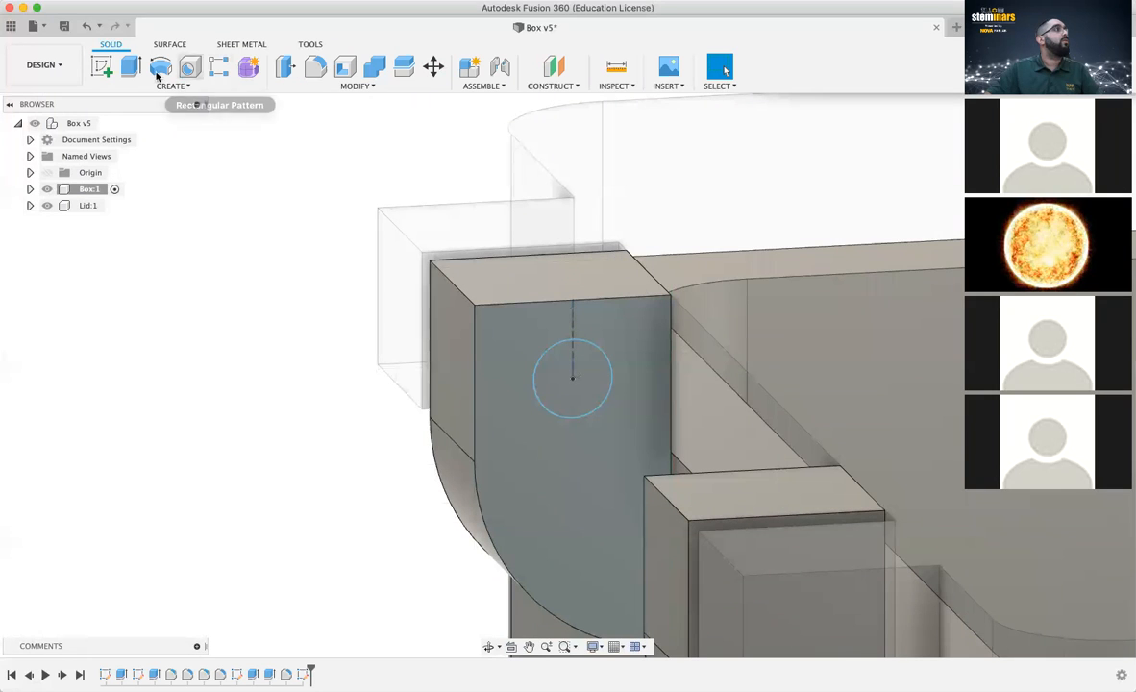
pyautogui.click(130, 70)
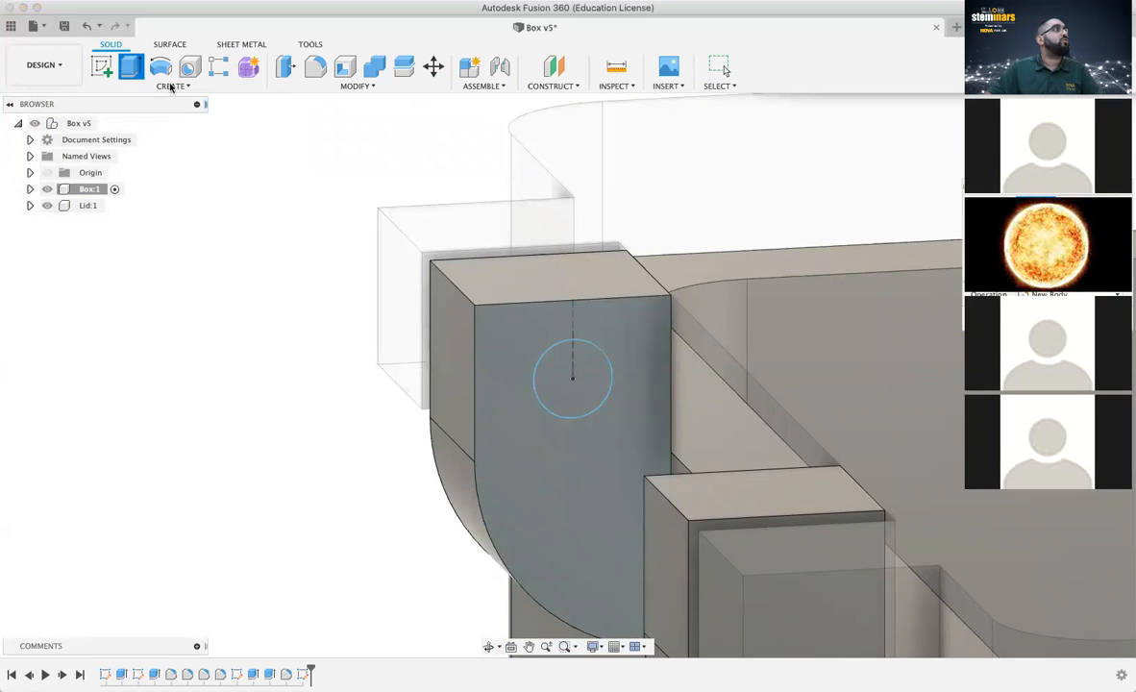
pyautogui.click(596, 387)
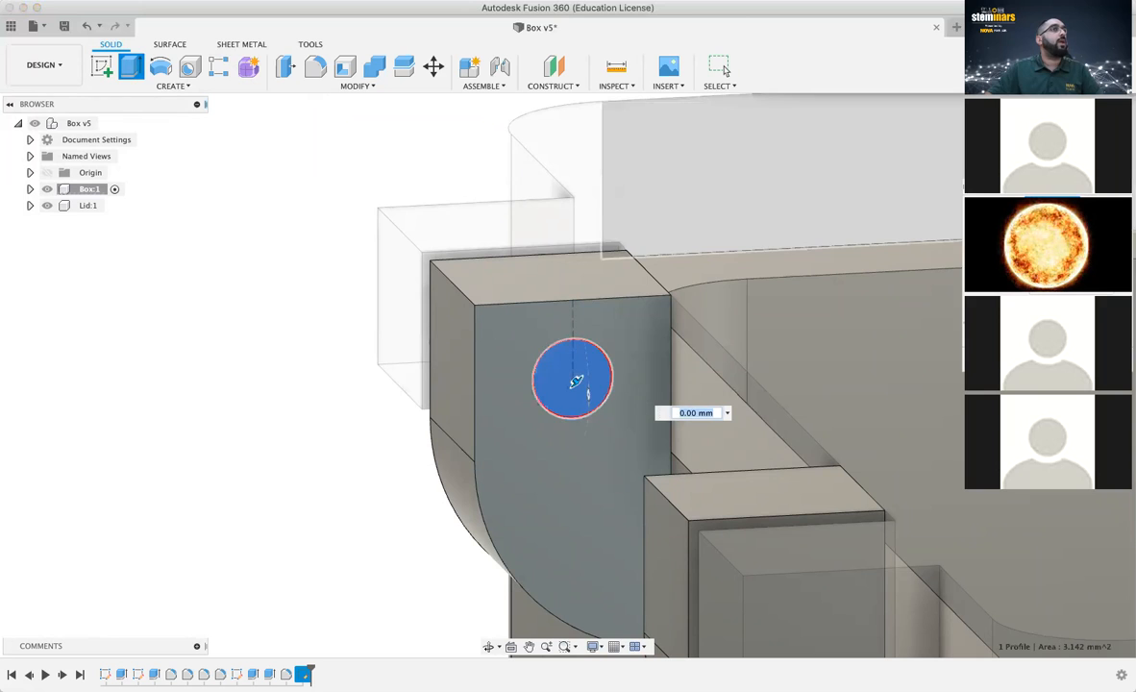
pyautogui.keyDown('shift'); pyautogui.moveTo(583, 381); pyautogui.dragTo(787, 175, button='middle'); pyautogui.keyUp('shift')
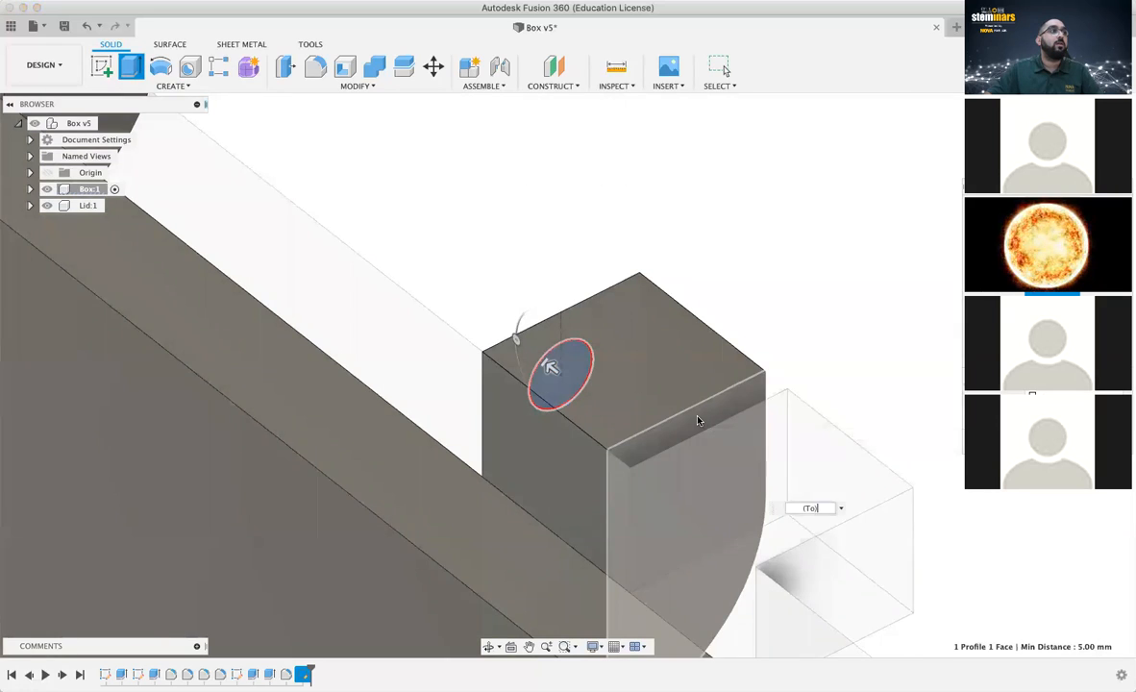
pyautogui.click(696, 419)
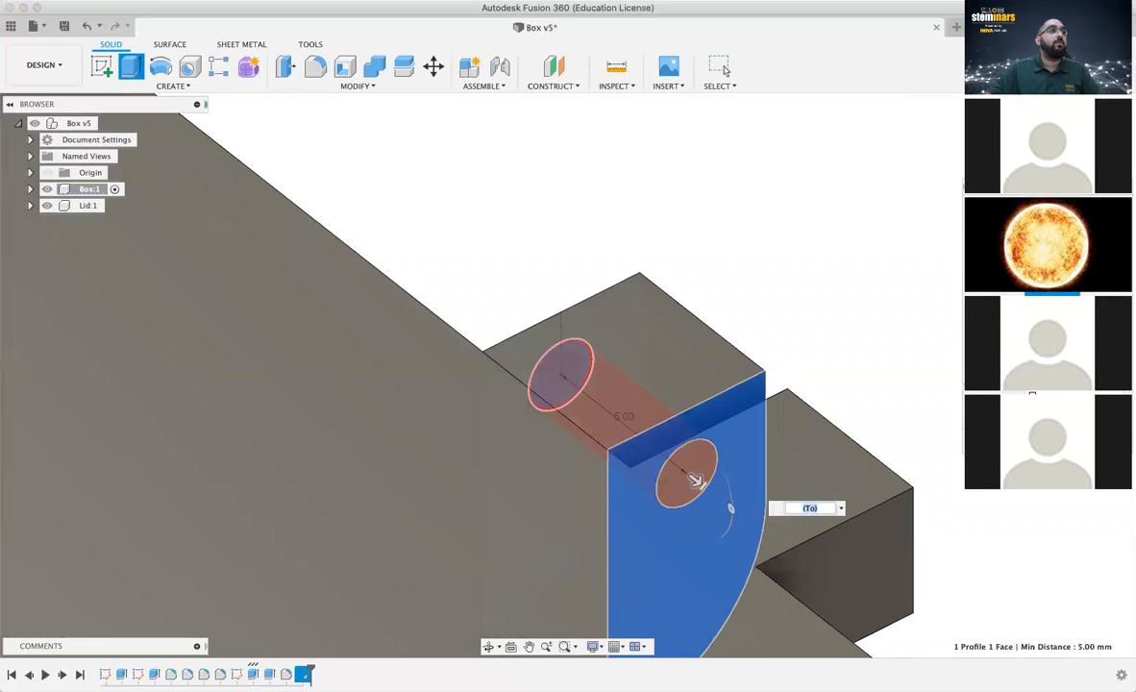
pyautogui.click(722, 68)
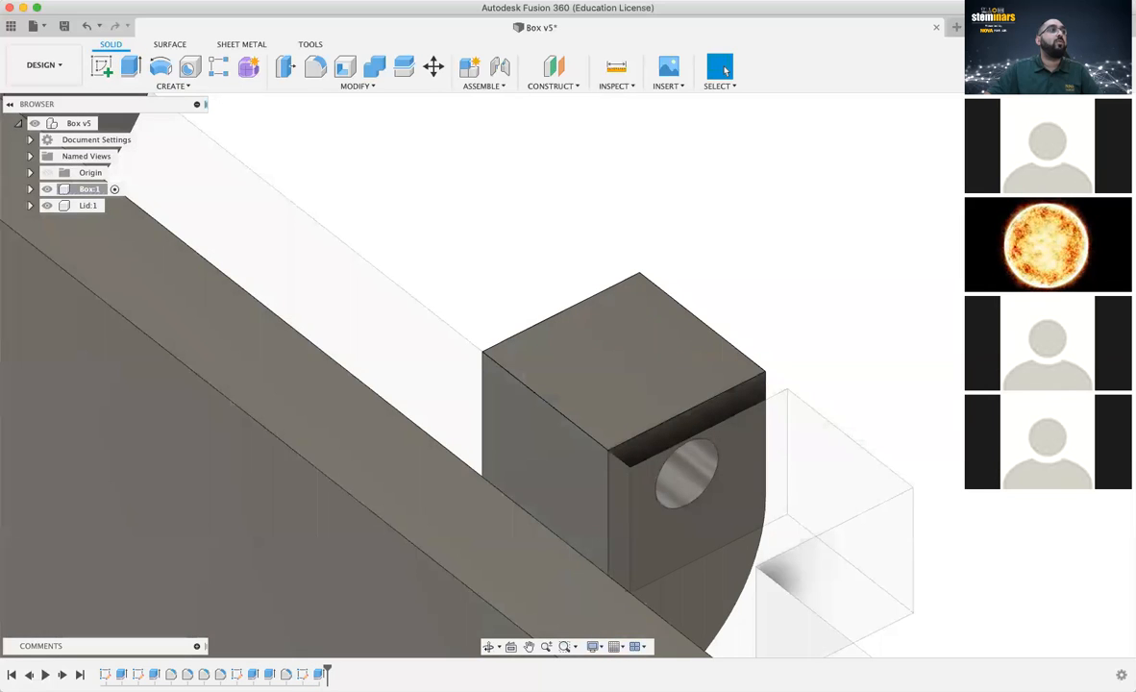
# Start a sketch on the side face of the second box tab that points toward the tab with the hole
pyautogui.moveTo(568, 375)
pyautogui.keyDown('shift'); pyautogui.mouseDown(button='middle')
pyautogui.moveTo(489, 363)
pyautogui.moveTo(303, 294)
pyautogui.moveTo(456, 274)
pyautogui.mouseUp(button='middle'); pyautogui.keyUp('shift')
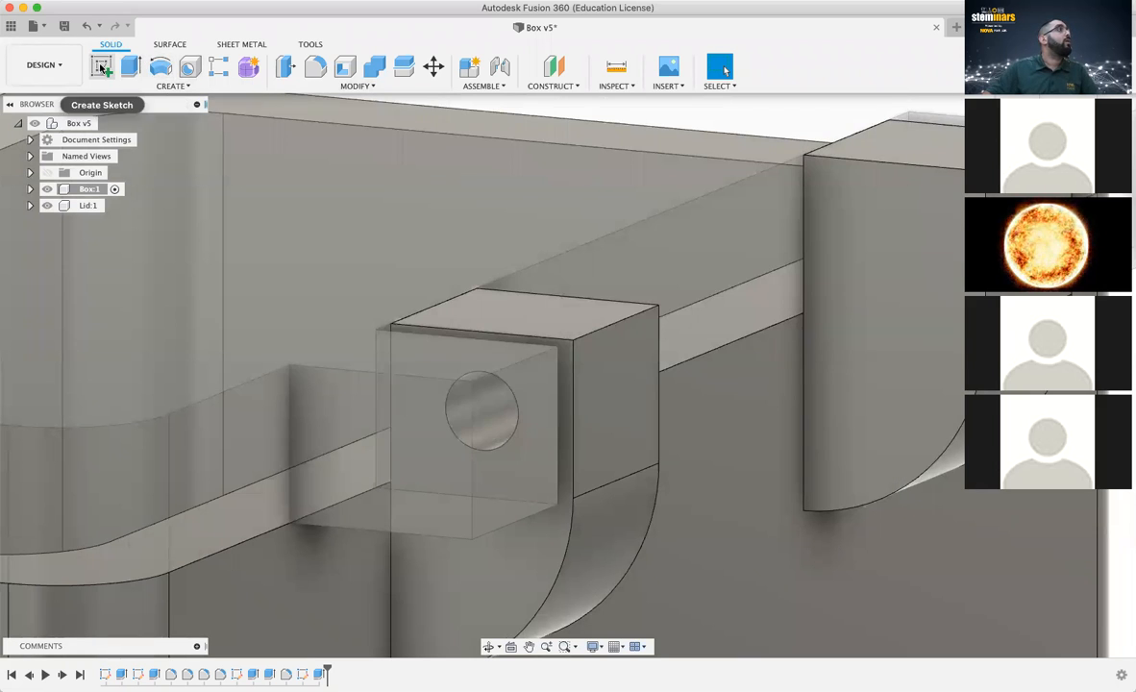
pyautogui.click(103, 70)
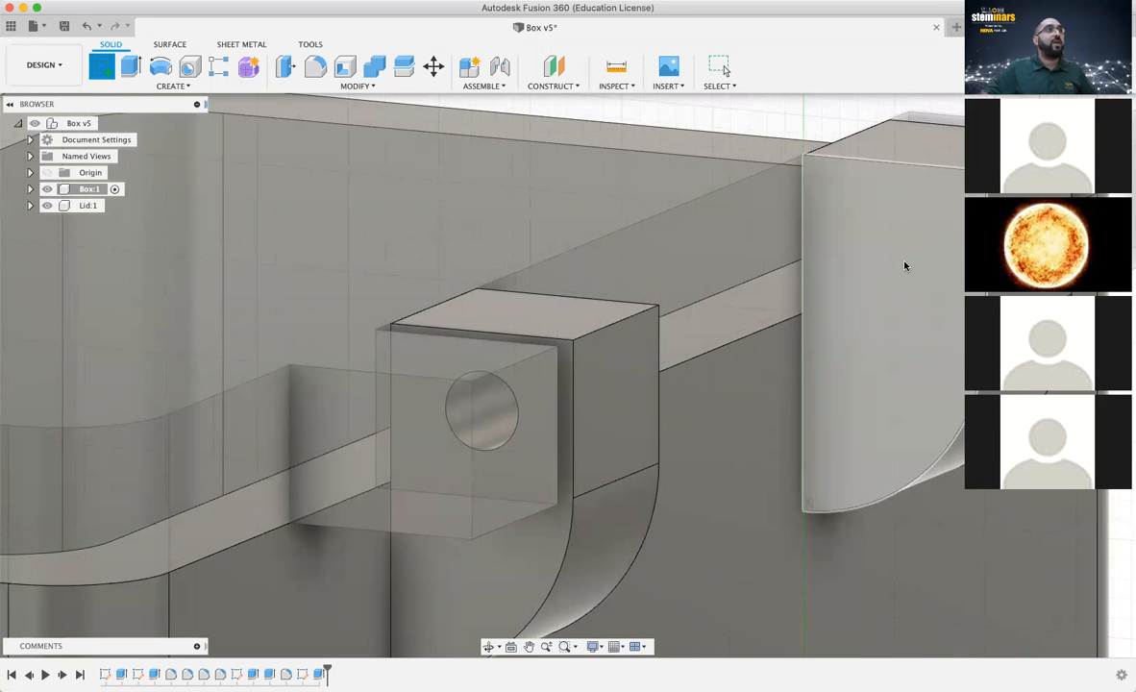
pyautogui.click(903, 267)
pyautogui.keyDown('shift'); pyautogui.moveTo(524, 347); pyautogui.dragTo(568, 371, button='middle'); pyautogui.keyUp('shift')
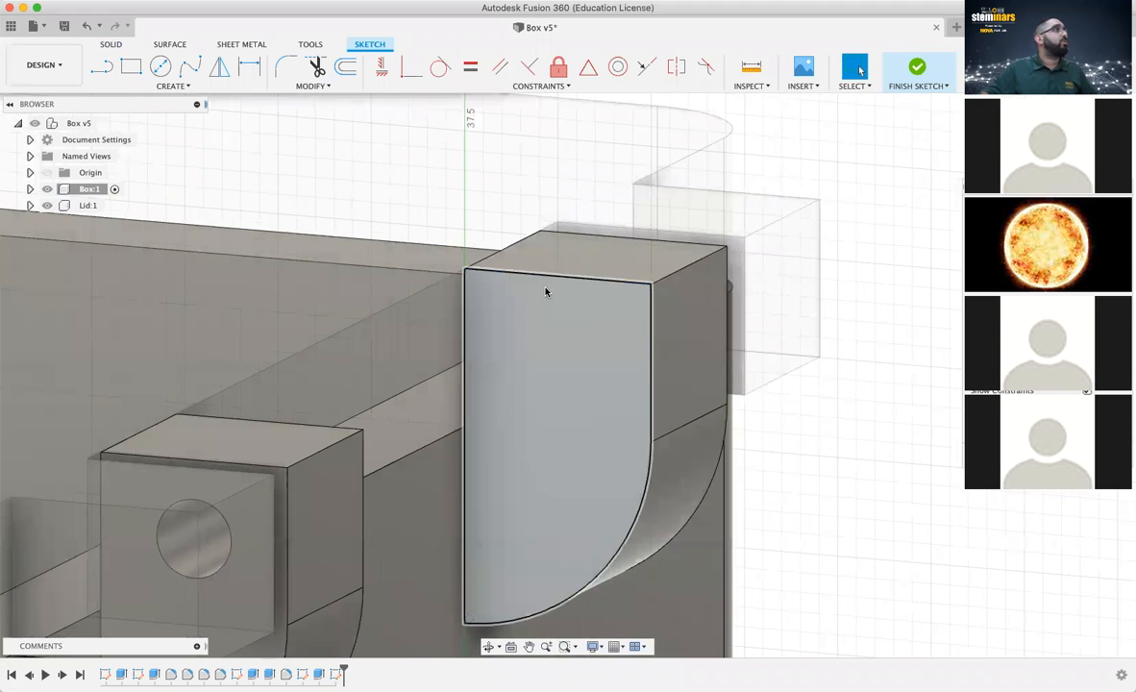
# Draw a 2 mm vertical line down from the midpoint of the second tab face's top edge and make it construction
pyautogui.click(100, 70)
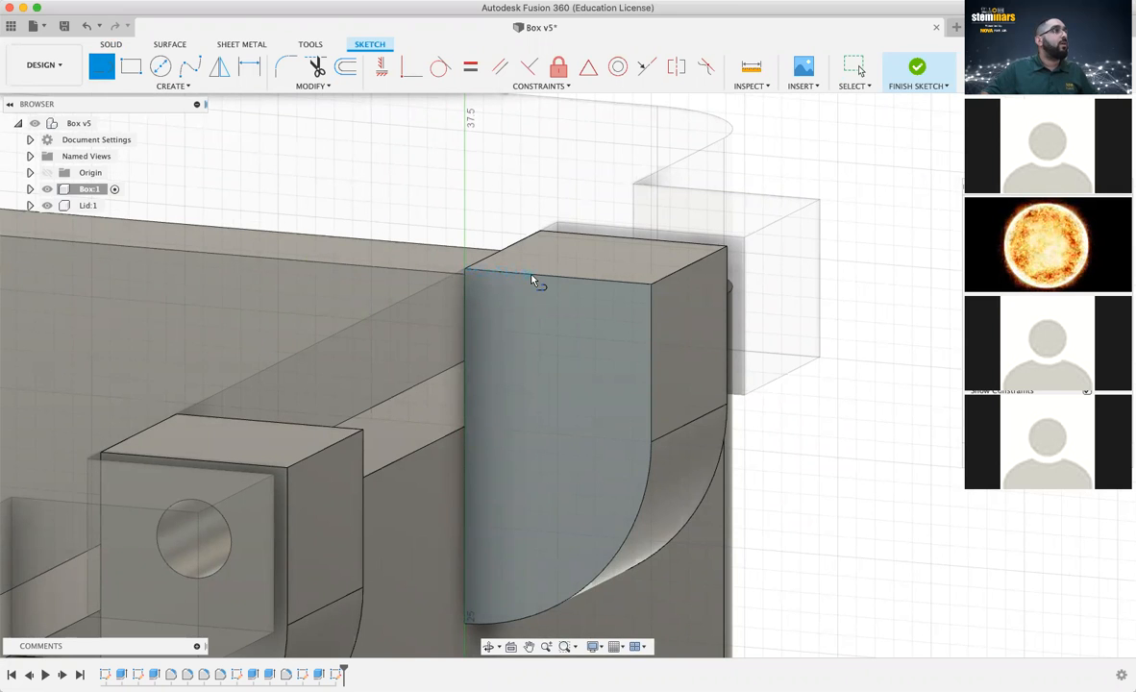
pyautogui.scroll(3, 543, 281)
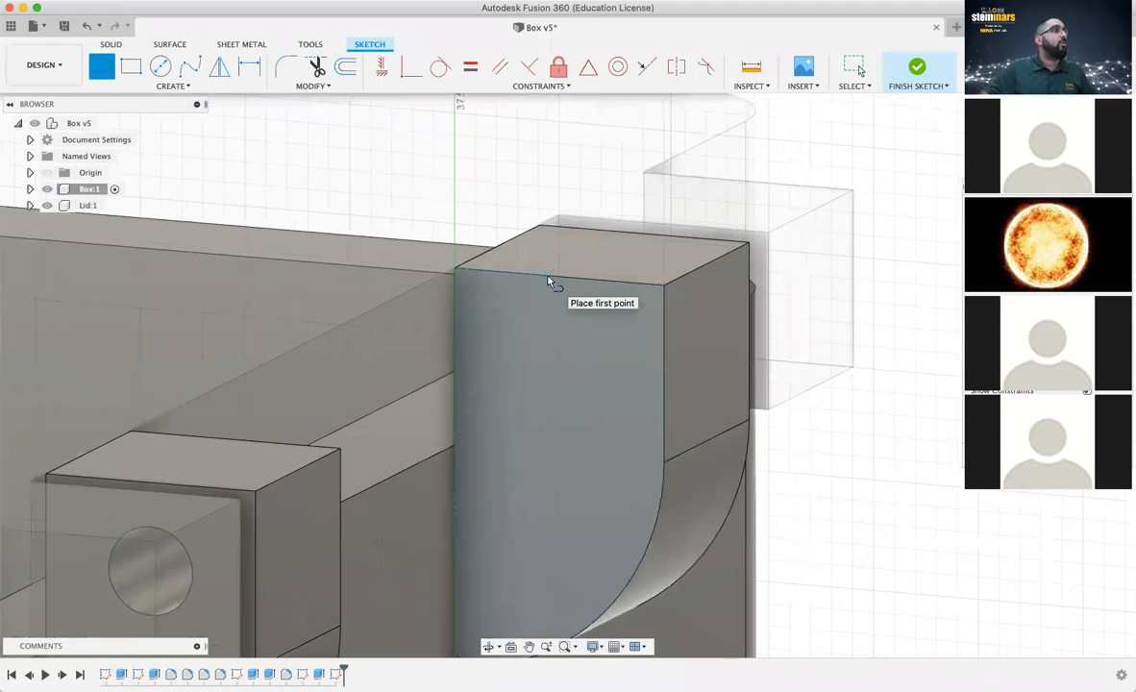
pyautogui.scroll(3, 549, 281)
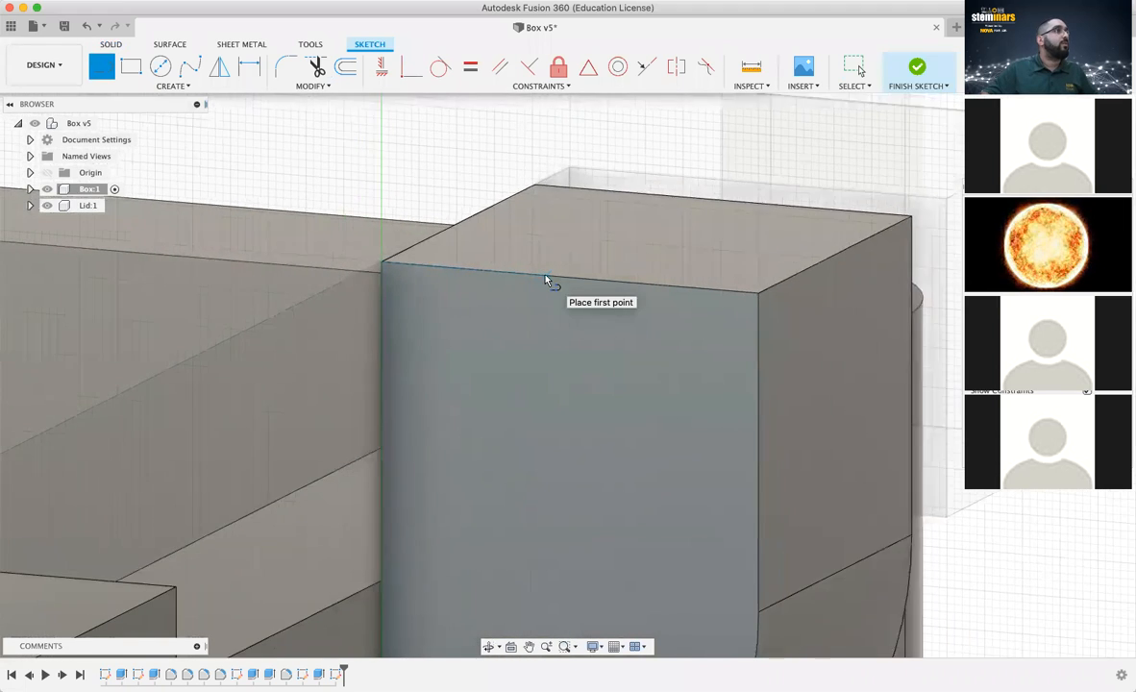
pyautogui.scroll(-3, 546, 280)
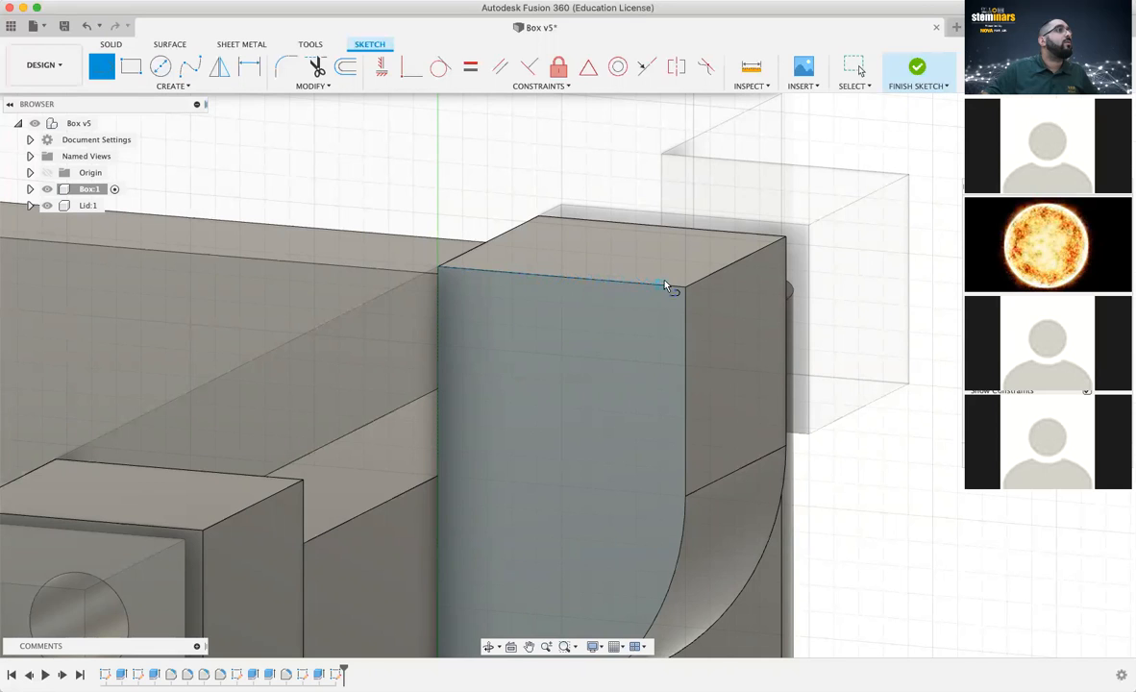
pyautogui.click(563, 283)
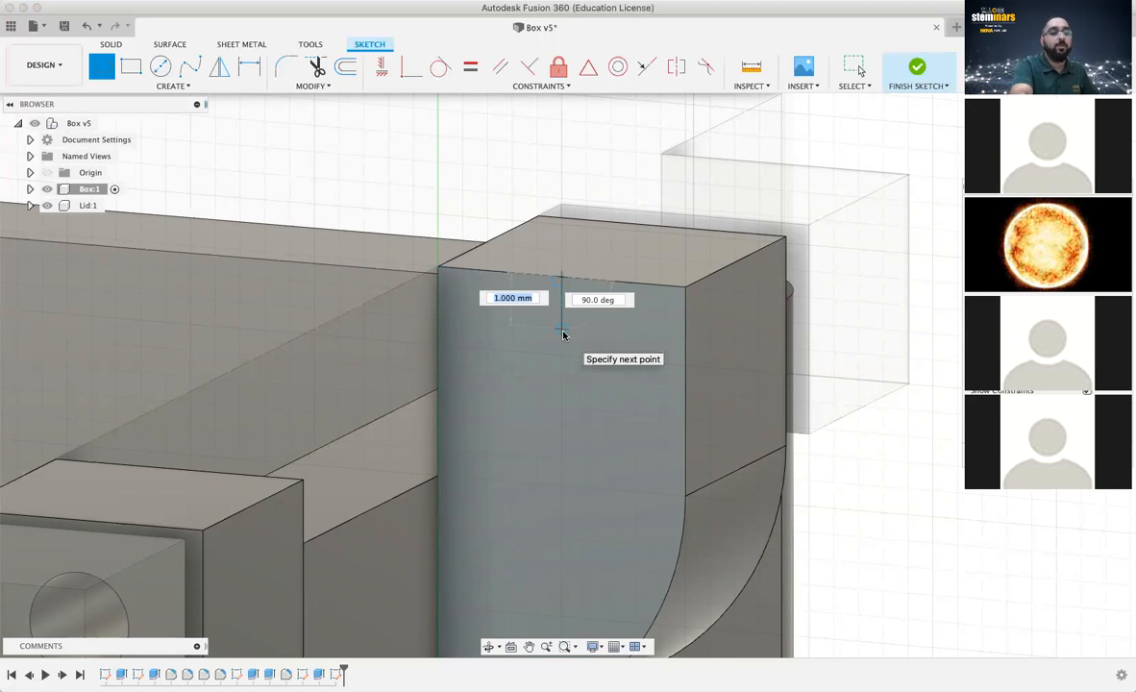
pyautogui.write('2')
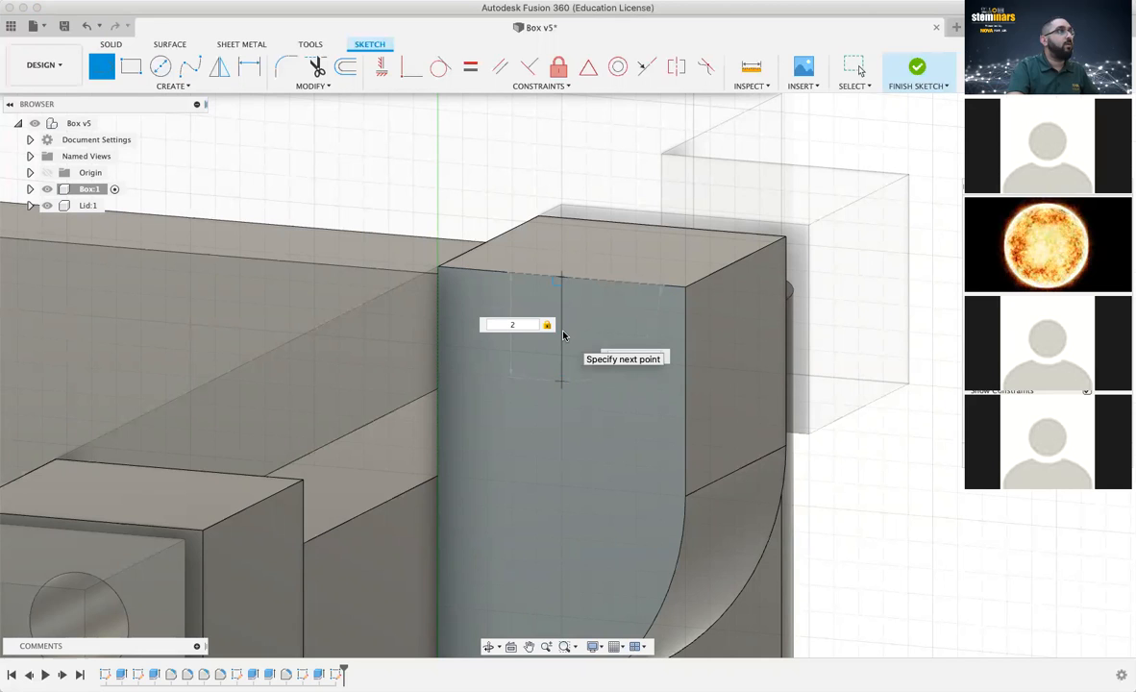
pyautogui.press('Return')
pyautogui.press('Escape')
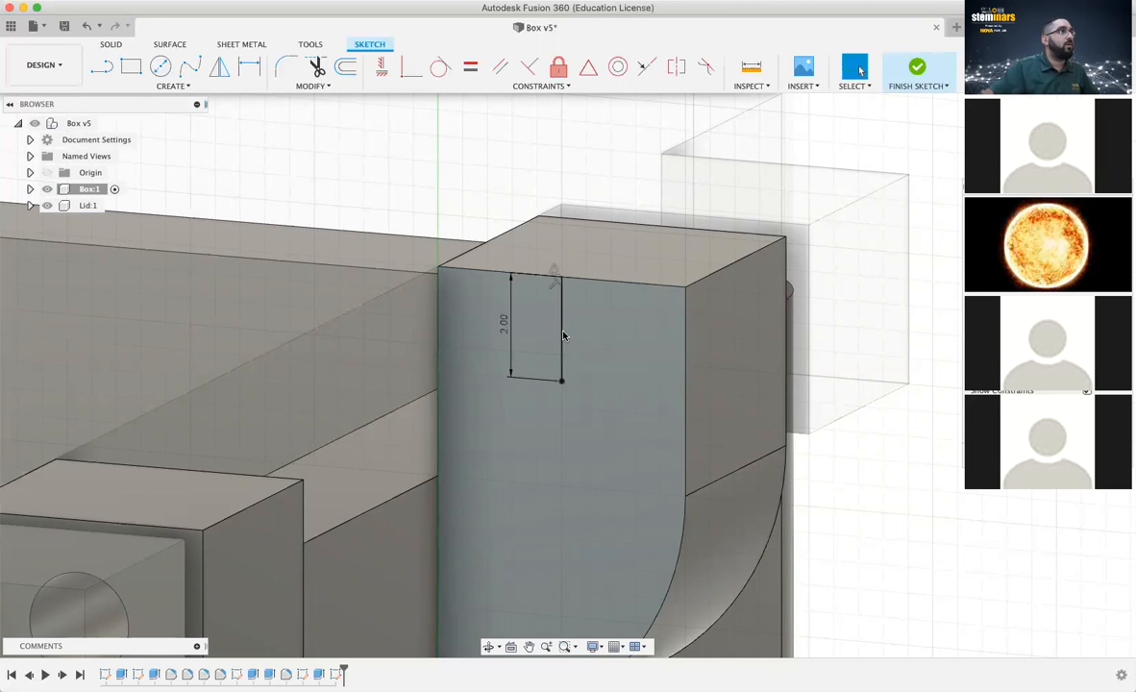
pyautogui.click(562, 353)
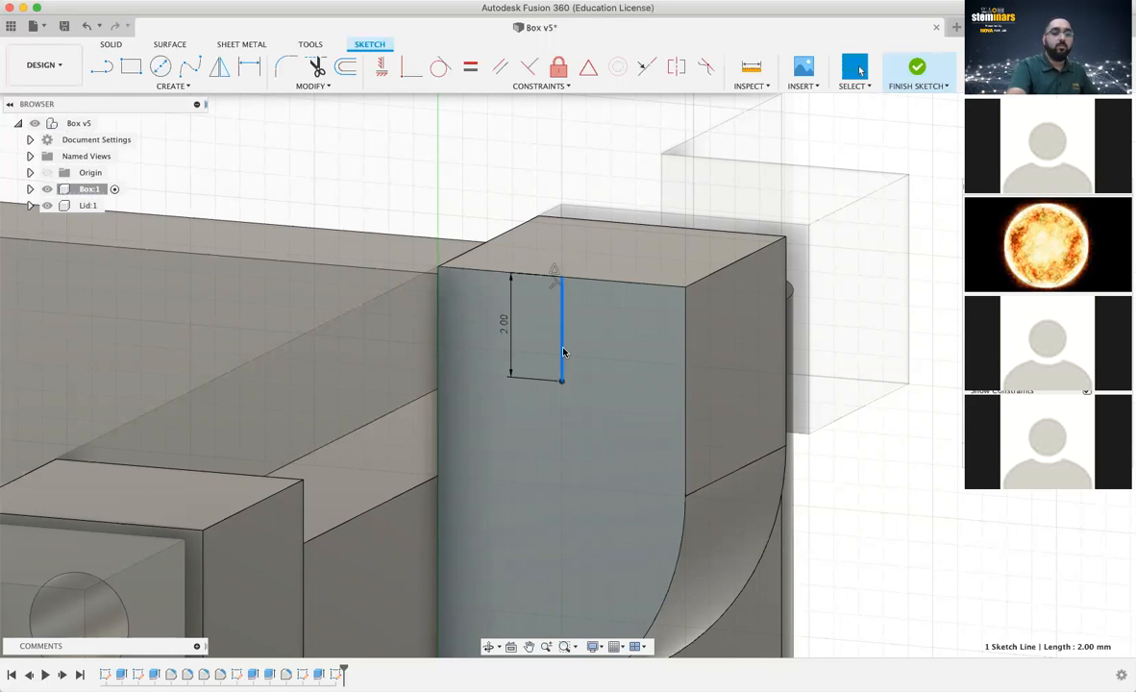
pyautogui.press('x')
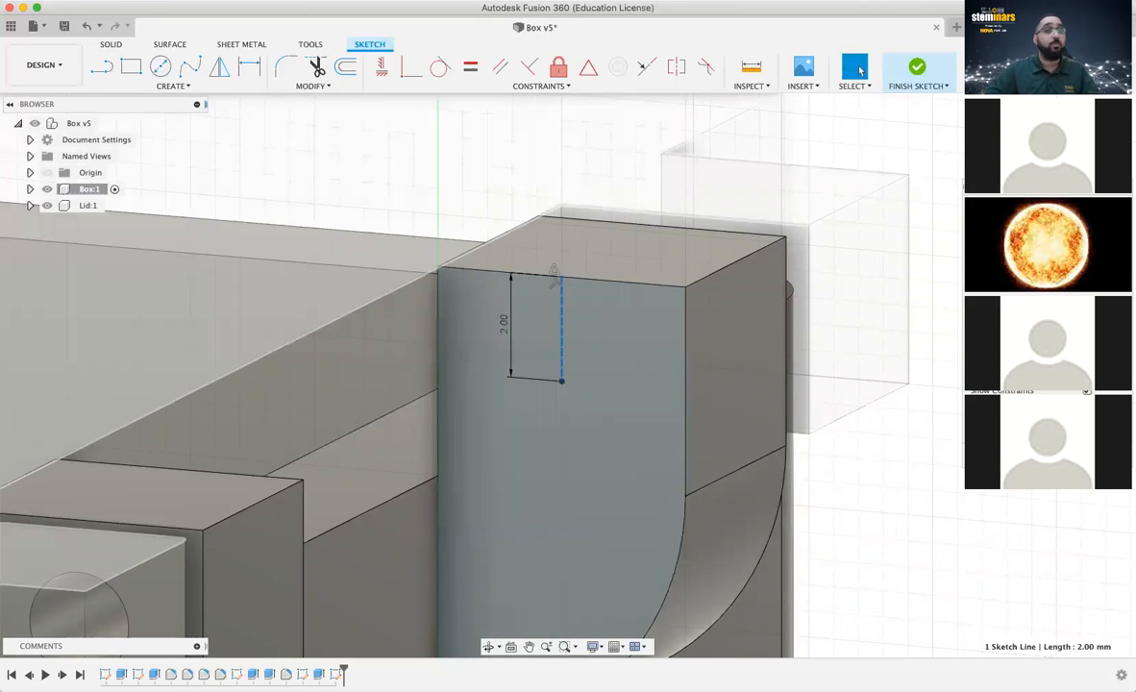
# Draw a 2 mm diameter circle centred on the construction line's lower end on the second tab and finish the sketch
pyautogui.click(160, 65)
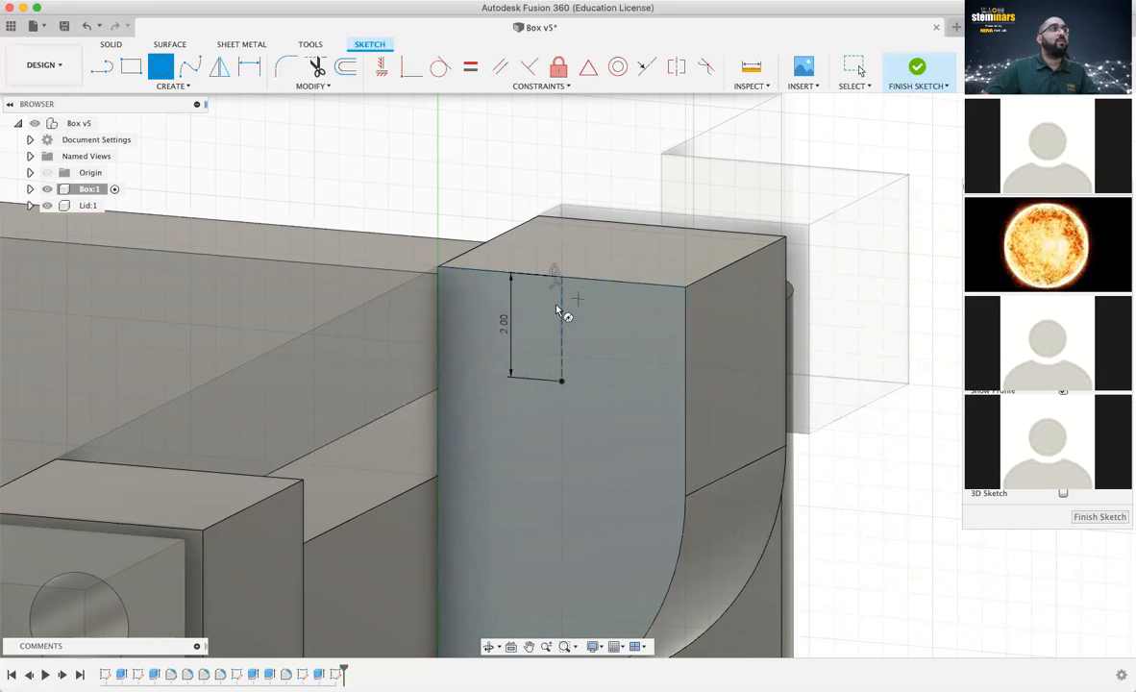
pyautogui.click(564, 383)
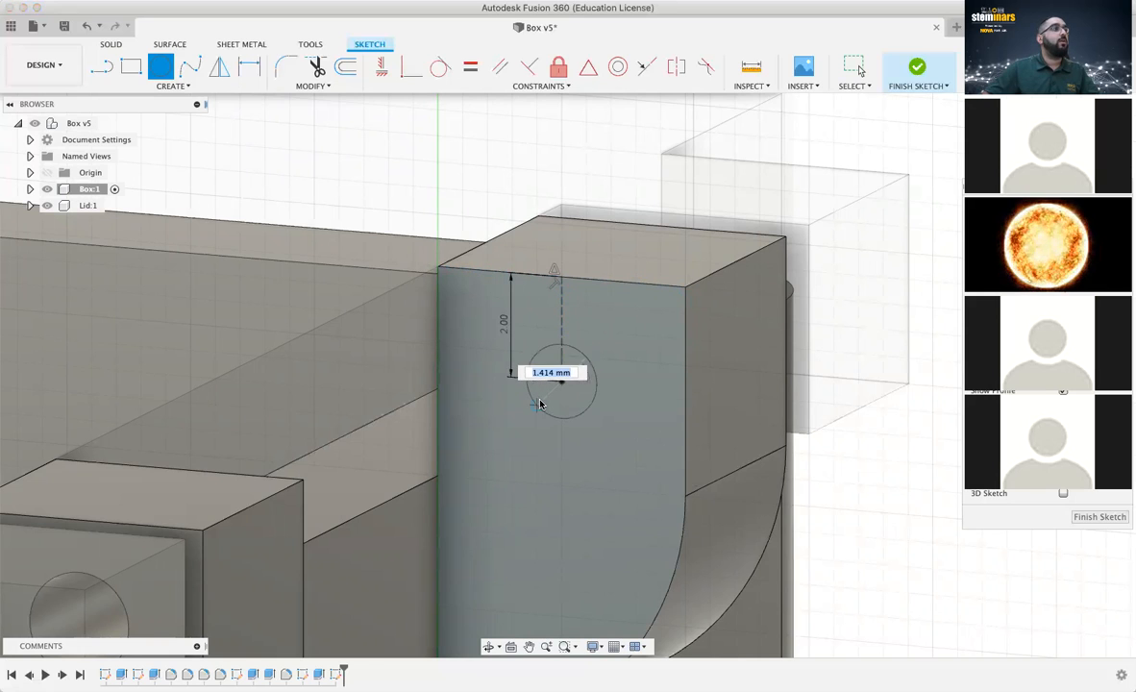
pyautogui.write('2')
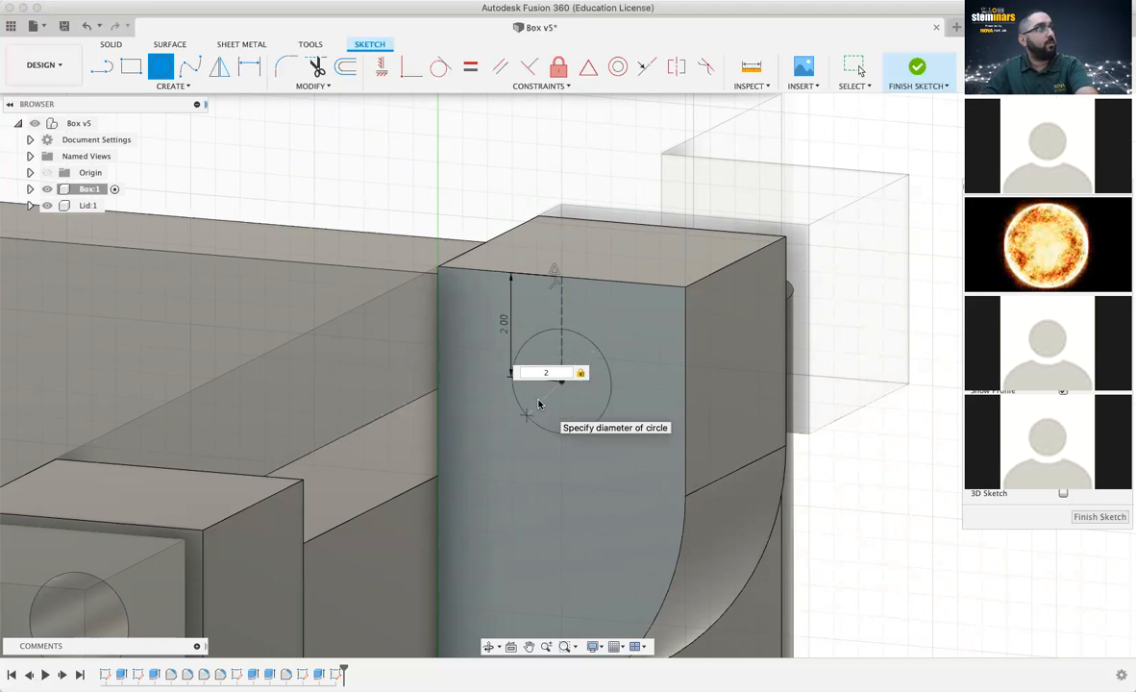
pyautogui.press('Return')
pyautogui.press('Escape')
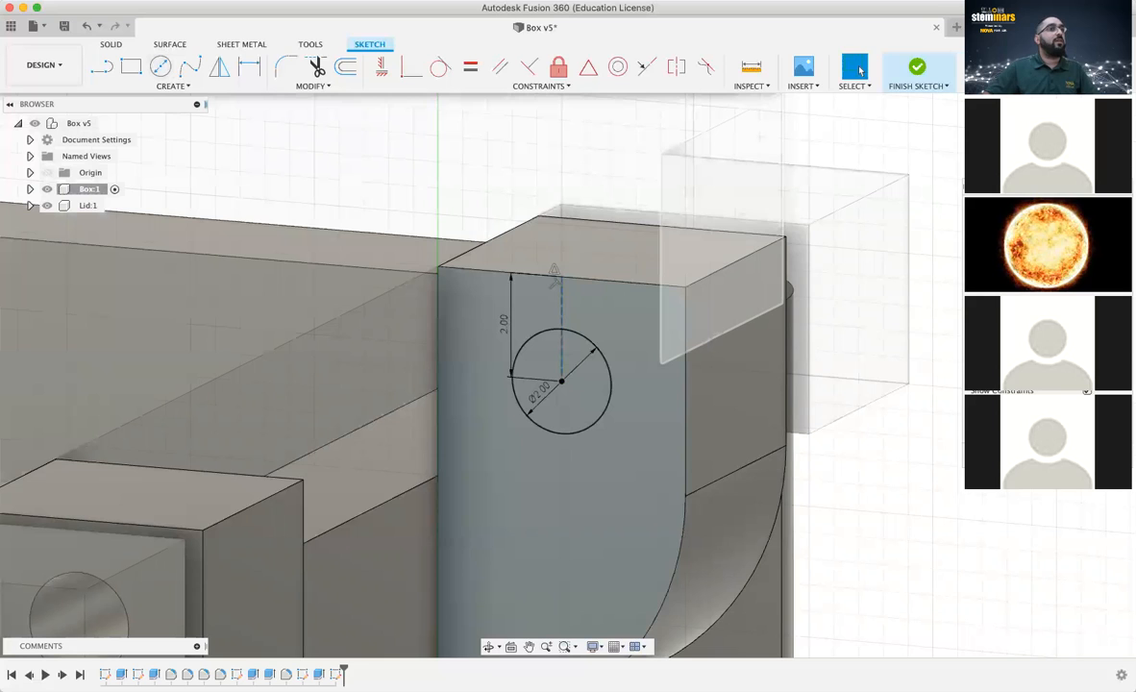
pyautogui.click(917, 68)
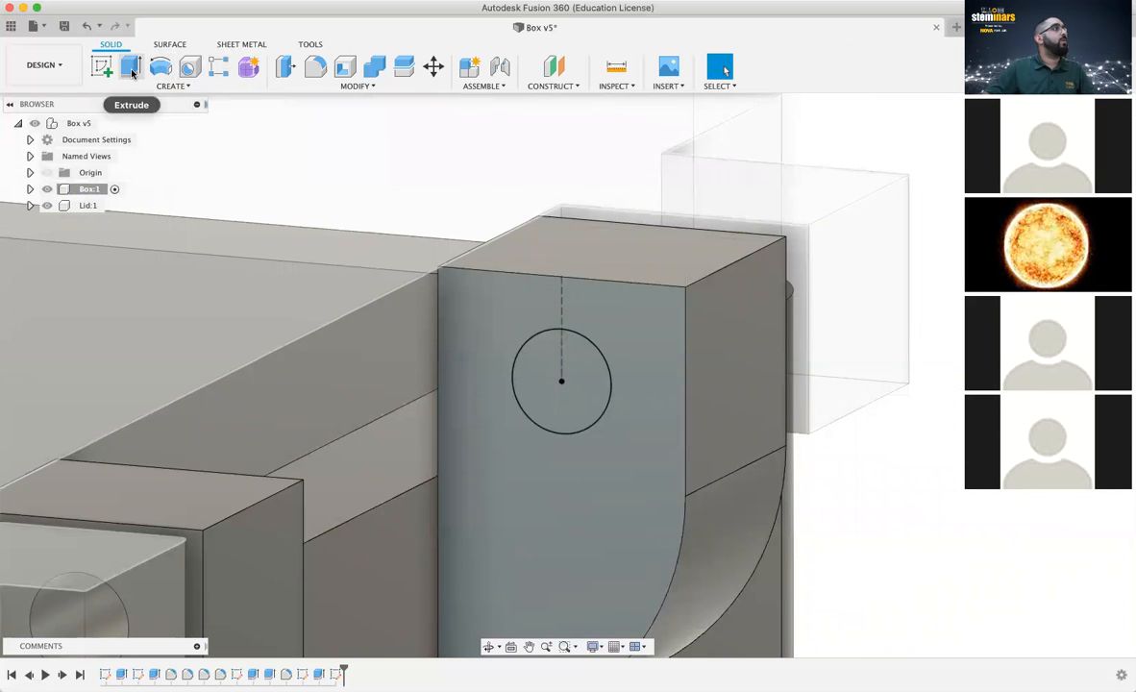
# Extrude the second tab's circle as a cut up to that tab's opposite side face
pyautogui.click(131, 69)
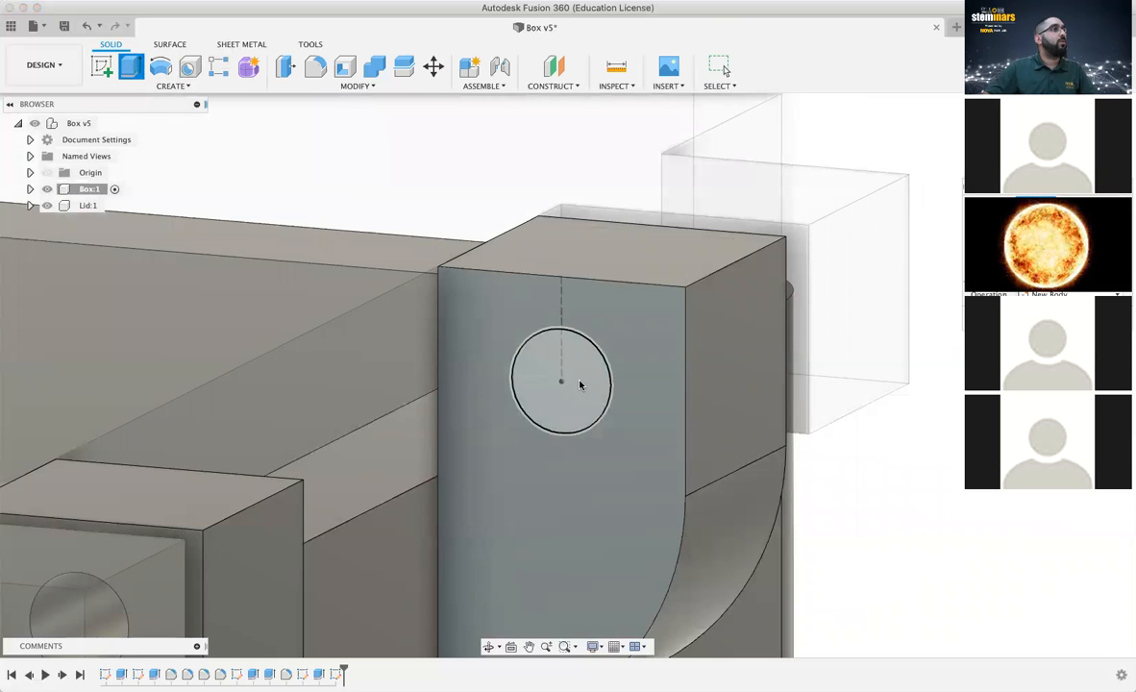
pyautogui.click(553, 383)
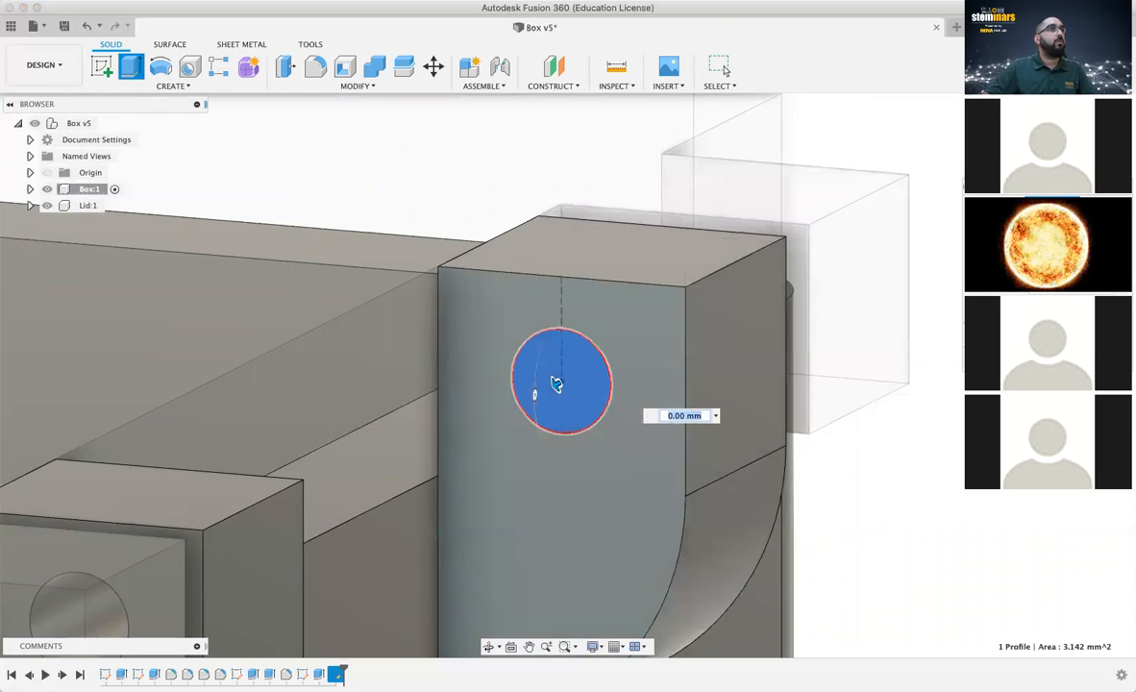
pyautogui.keyDown('shift'); pyautogui.moveTo(567, 376); pyautogui.dragTo(336, 373, button='middle'); pyautogui.keyUp('shift')
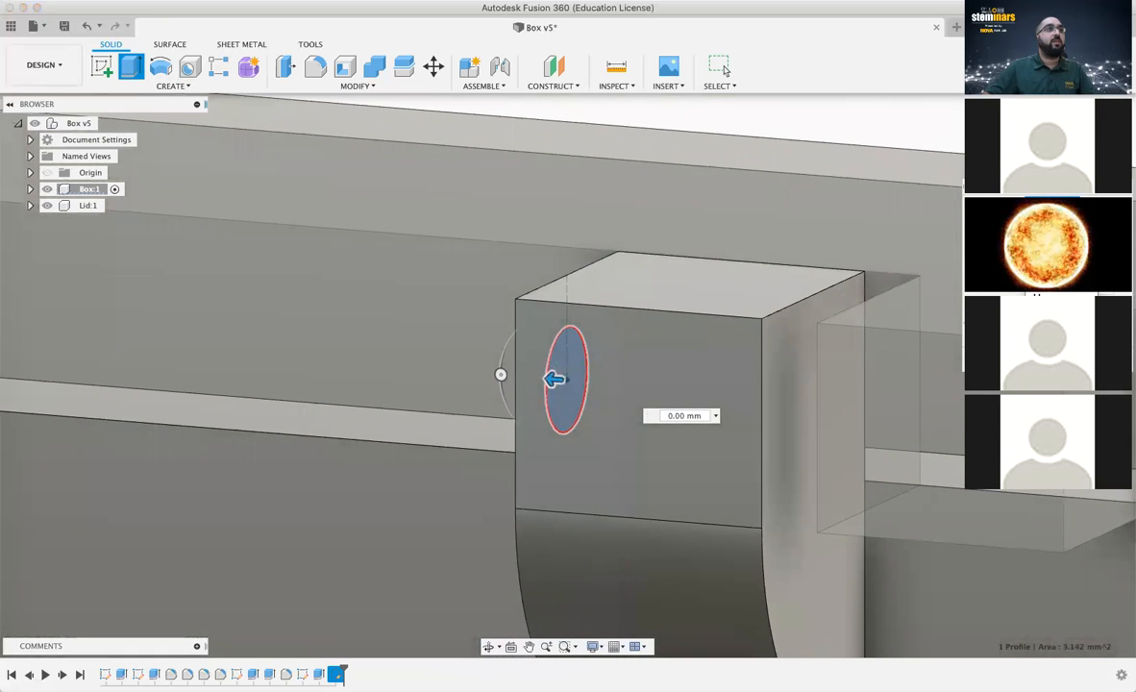
pyautogui.click(1053, 311)
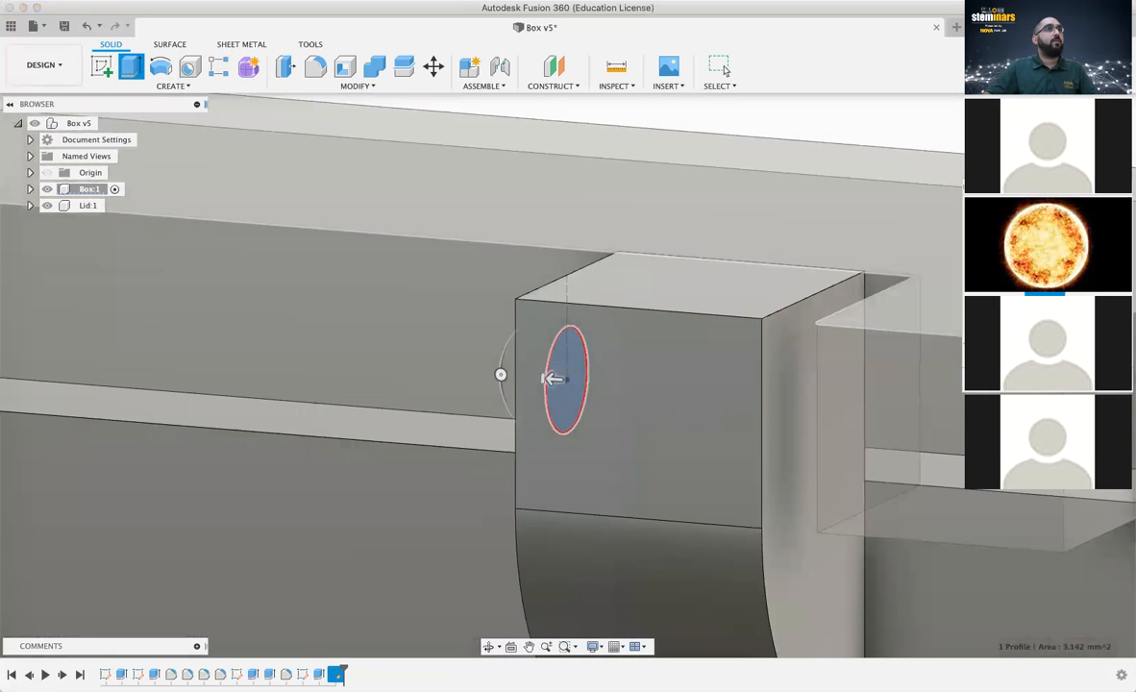
pyautogui.keyDown('shift'); pyautogui.moveTo(886, 312); pyautogui.dragTo(846, 349, button='middle'); pyautogui.keyUp('shift')
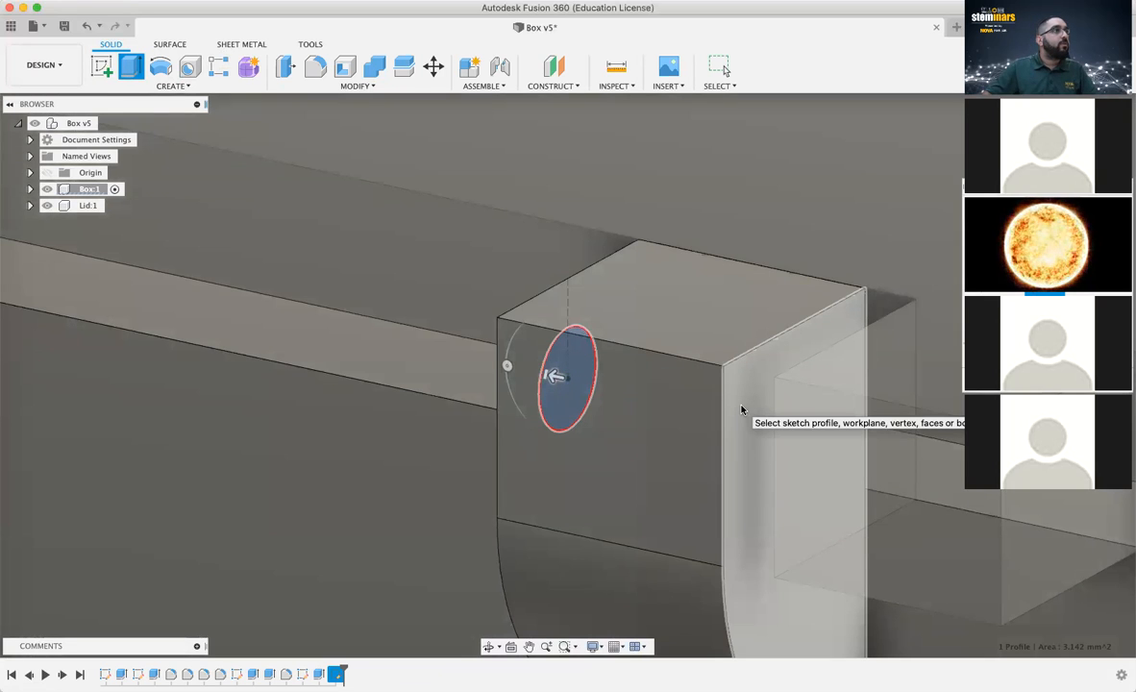
pyautogui.click(741, 410)
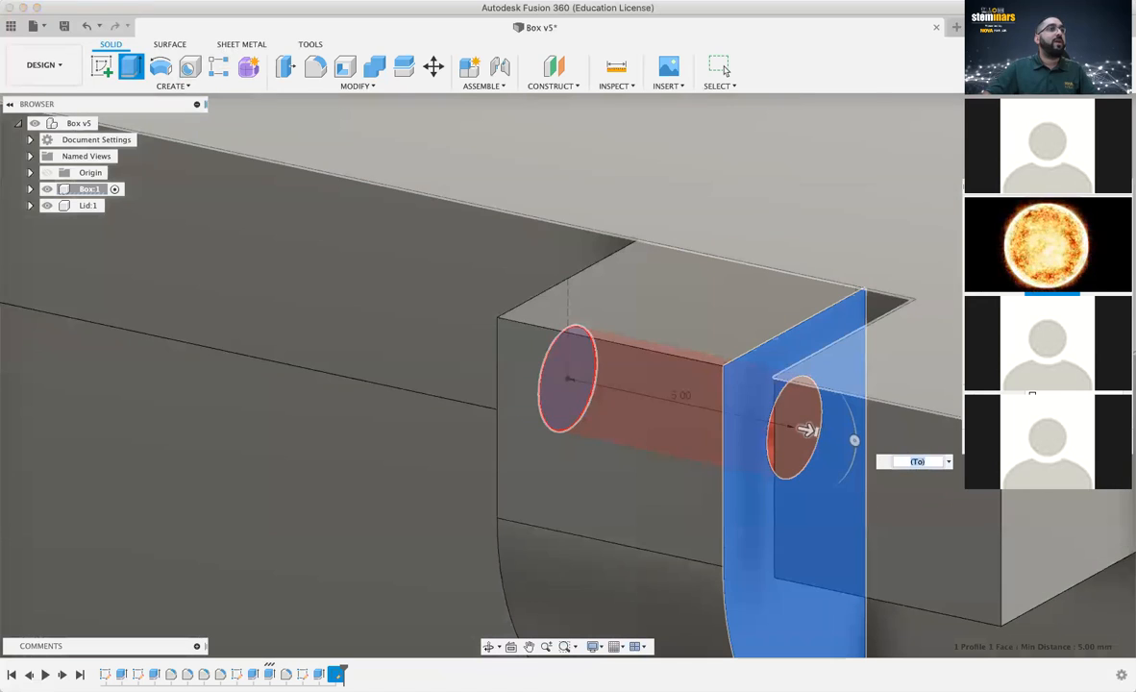
pyautogui.press('Return')
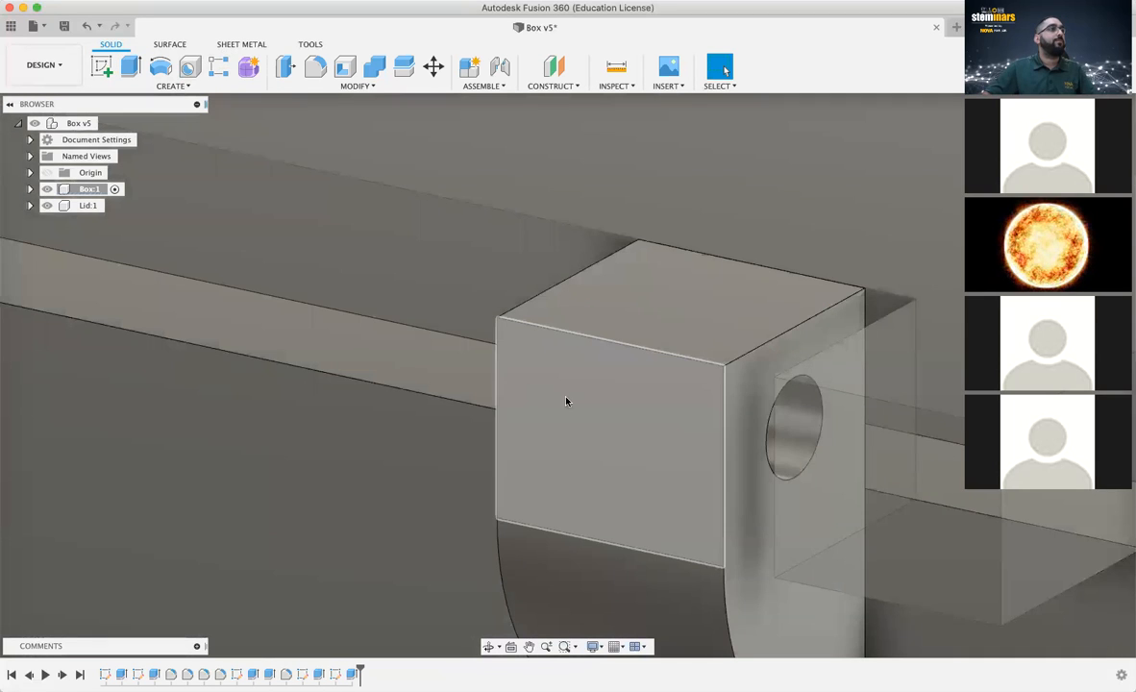
# Return to the home view of the whole box and activate the Lid component for editing
pyautogui.scroll(-5, 583, 401)
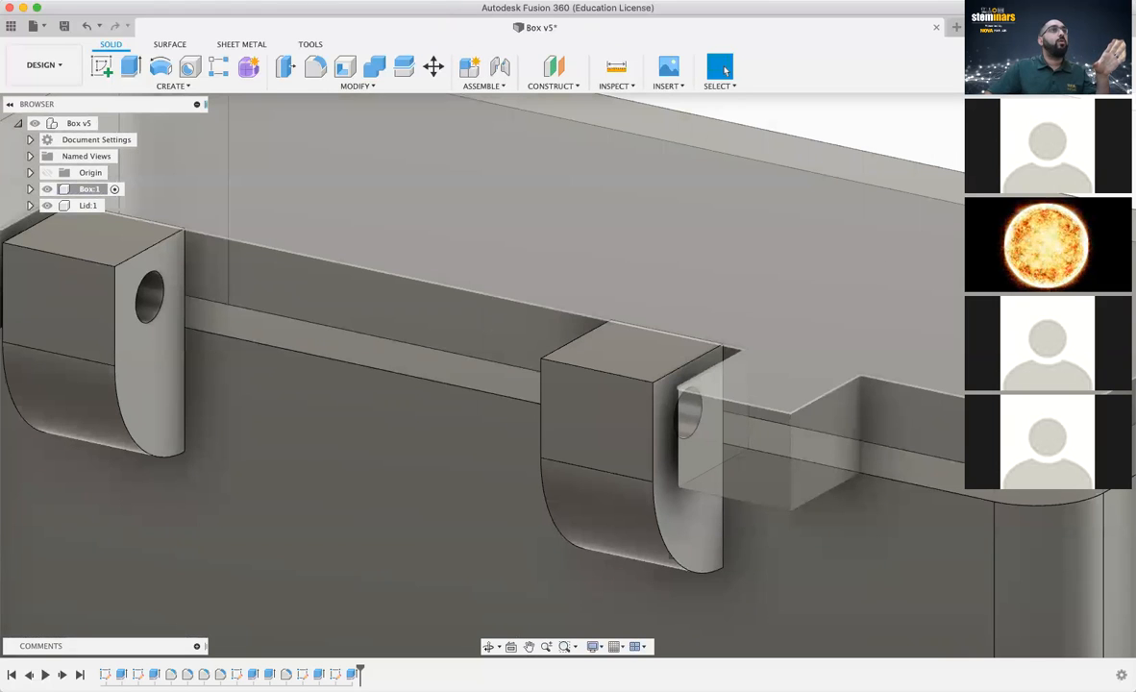
pyautogui.click(1058, 112)
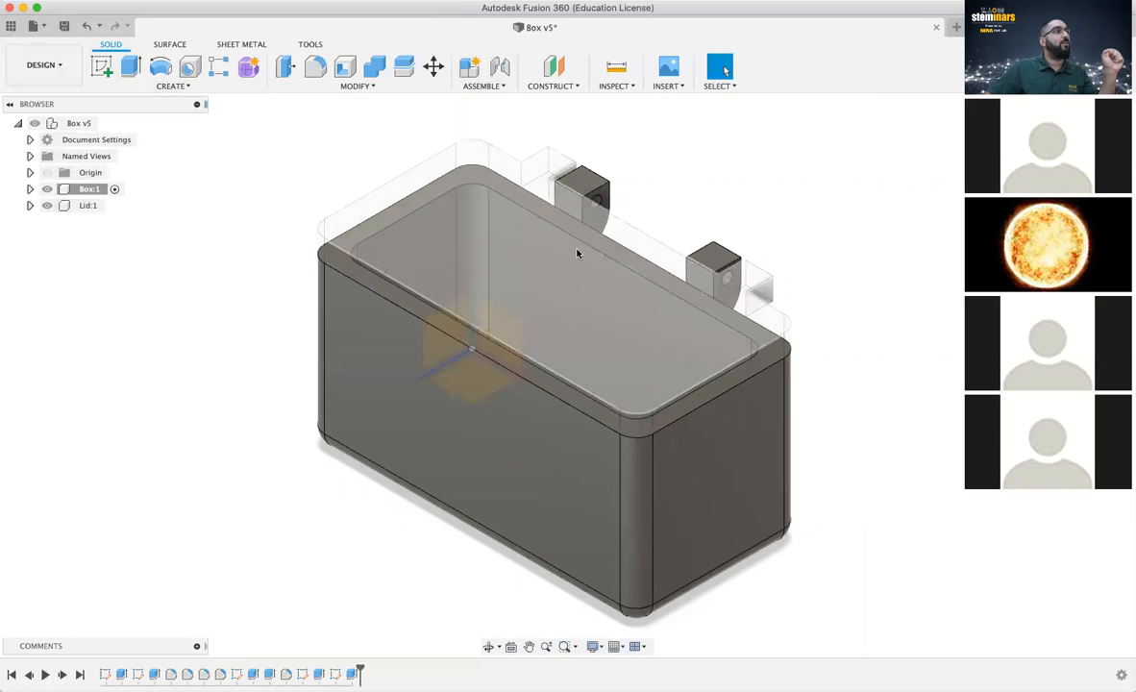
pyautogui.click(88, 205)
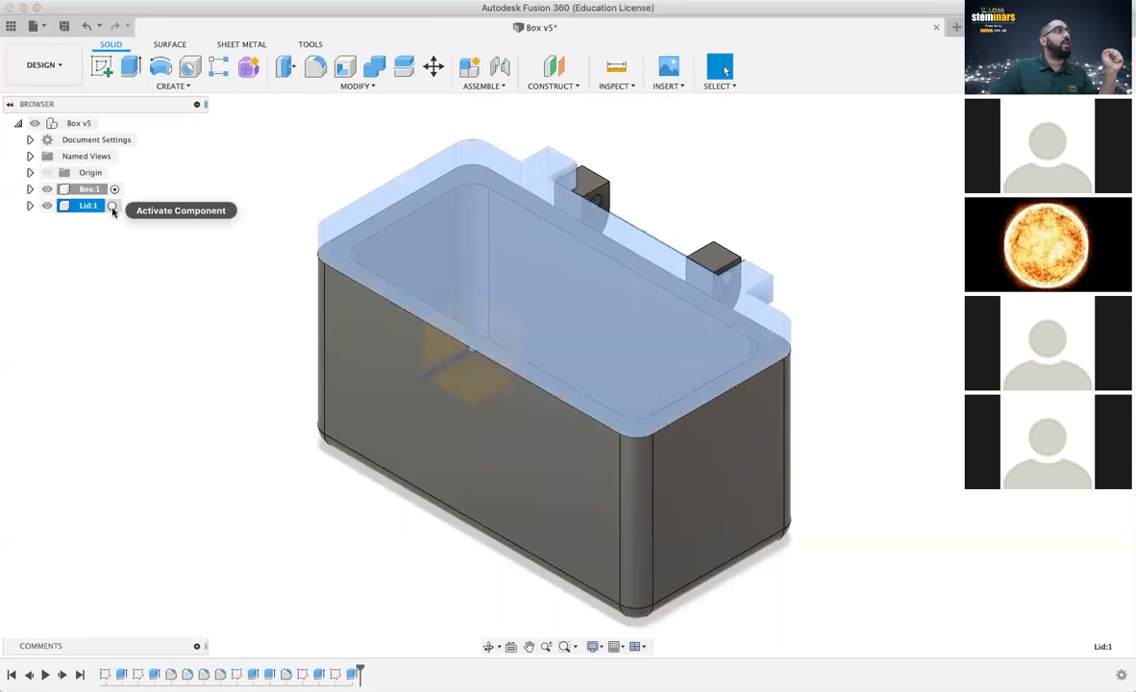
pyautogui.click(112, 208)
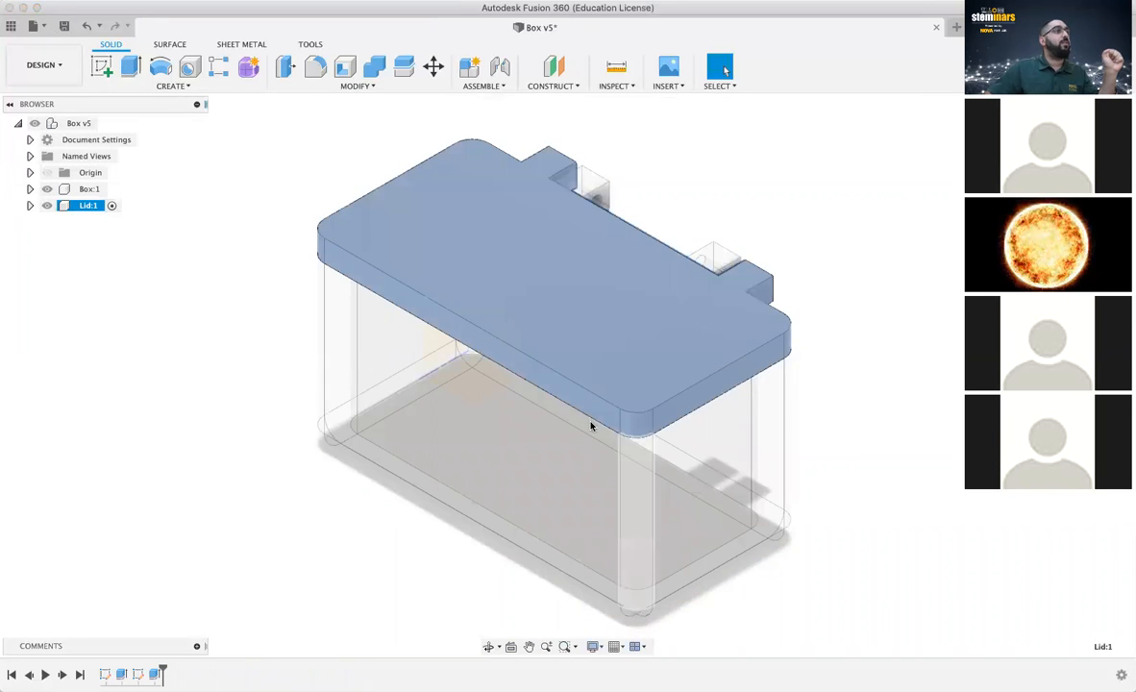
pyautogui.click(265, 304)
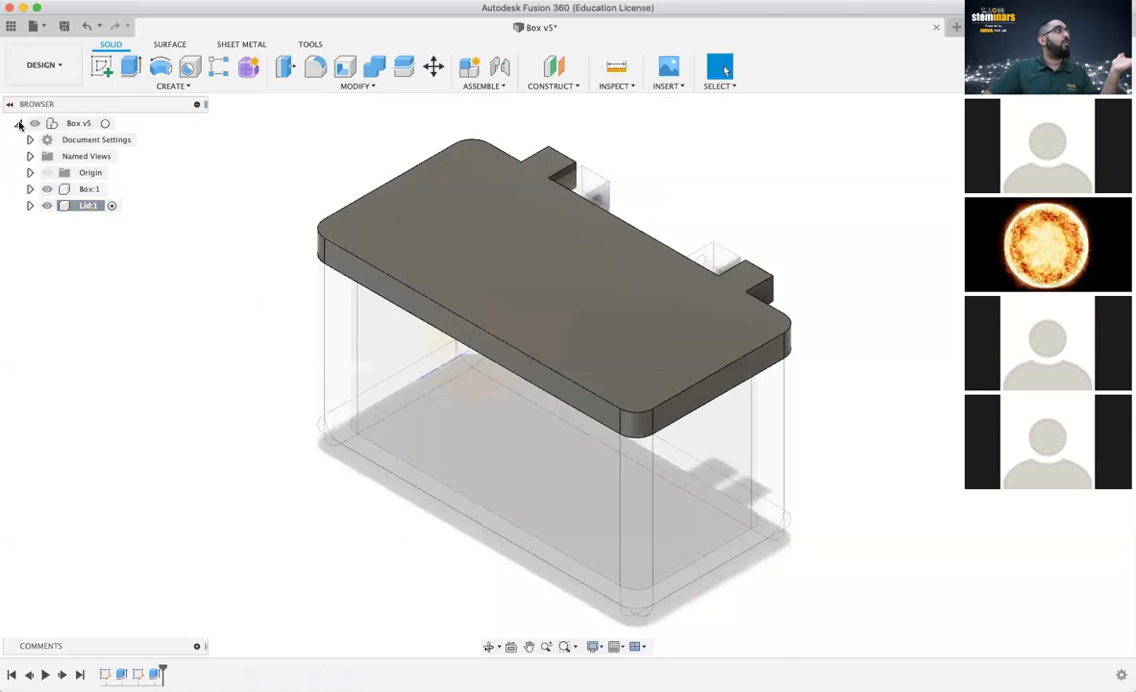
# Activate the top-level Box v5 assembly instead of the Lid component
pyautogui.click(106, 124)
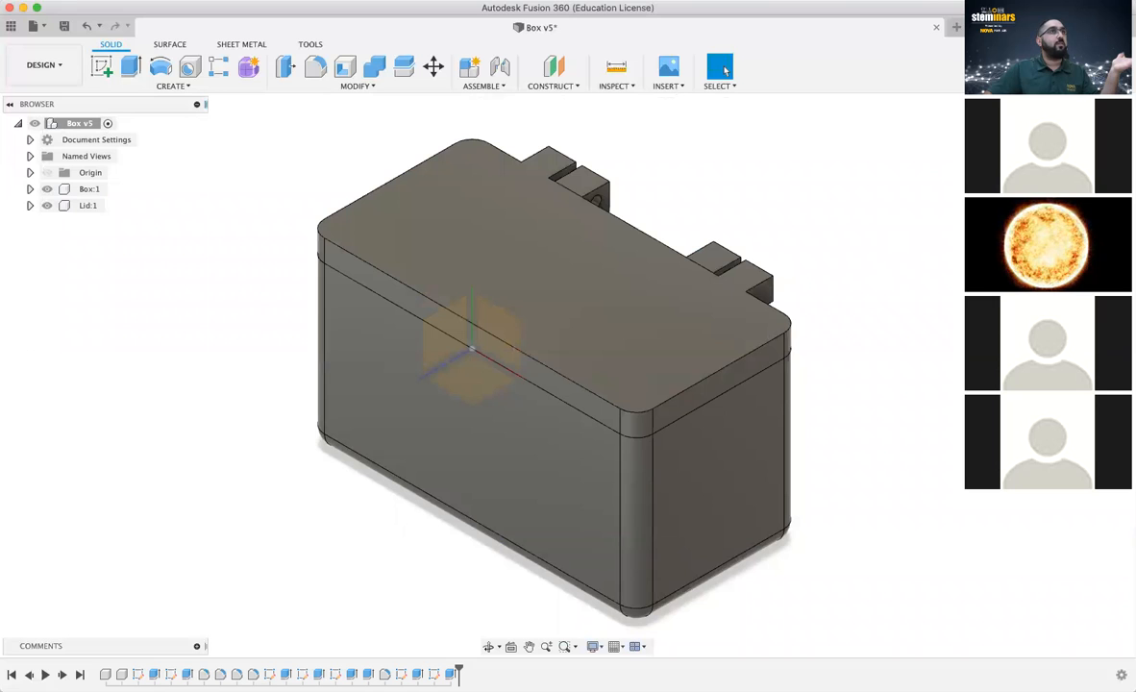
pyautogui.moveTo(567, 375)
pyautogui.keyDown('shift'); pyautogui.mouseDown(button='middle')
pyautogui.moveTo(561, 326)
pyautogui.moveTo(461, 404)
pyautogui.moveTo(413, 409)
pyautogui.moveTo(404, 379)
pyautogui.moveTo(342, 413)
pyautogui.moveTo(265, 394)
pyautogui.moveTo(433, 428)
pyautogui.moveTo(485, 389)
pyautogui.moveTo(567, 377)
pyautogui.mouseUp(button='middle'); pyautogui.keyUp('shift')
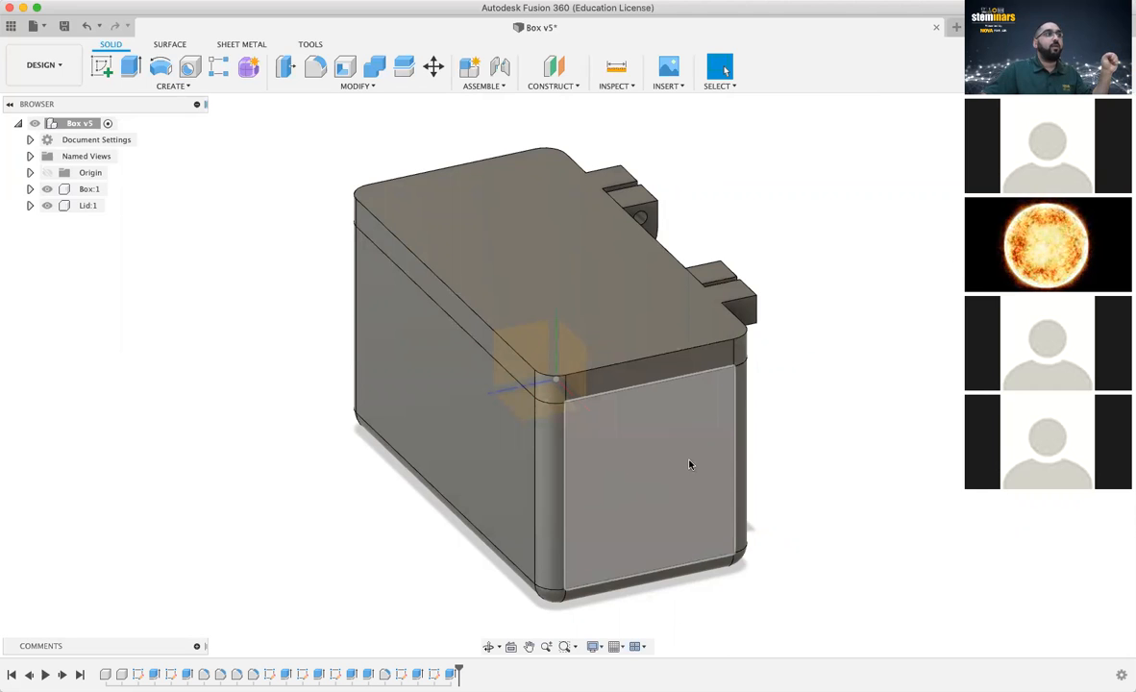
# Move the Box component away from the lid to test its freedom, and undo the move
pyautogui.keyDown('shift'); pyautogui.moveTo(687, 465); pyautogui.dragTo(792, 452, button='middle'); pyautogui.keyUp('shift')
pyautogui.moveTo(792, 452); pyautogui.dragTo(797, 454)
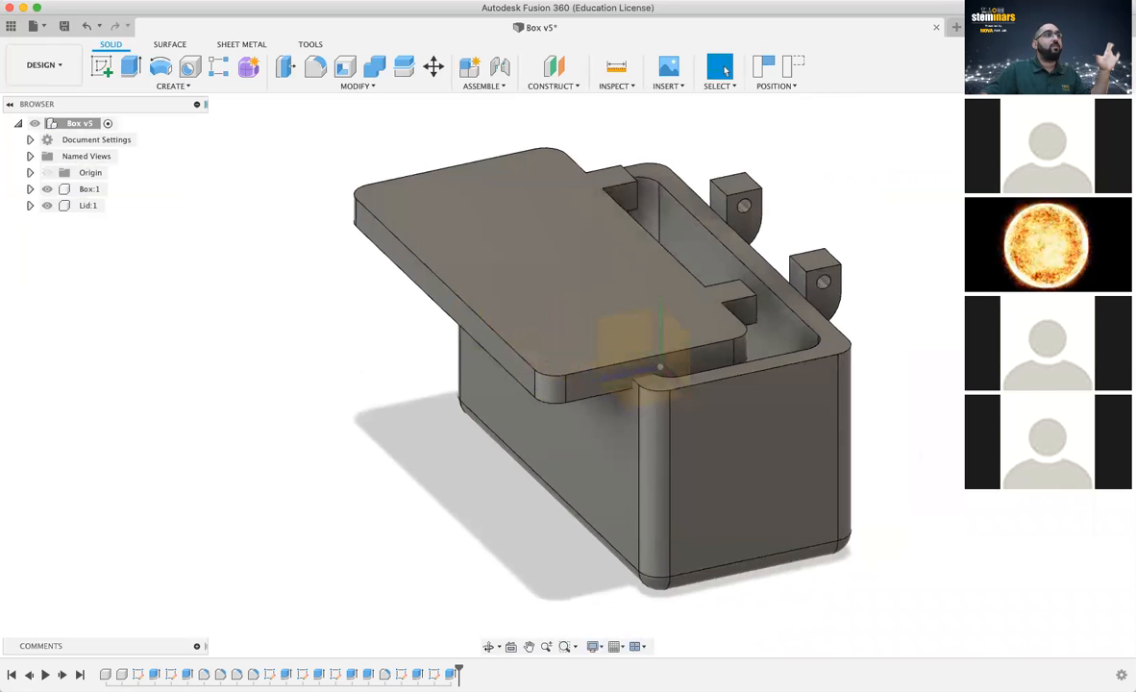
pyautogui.click(86, 27)
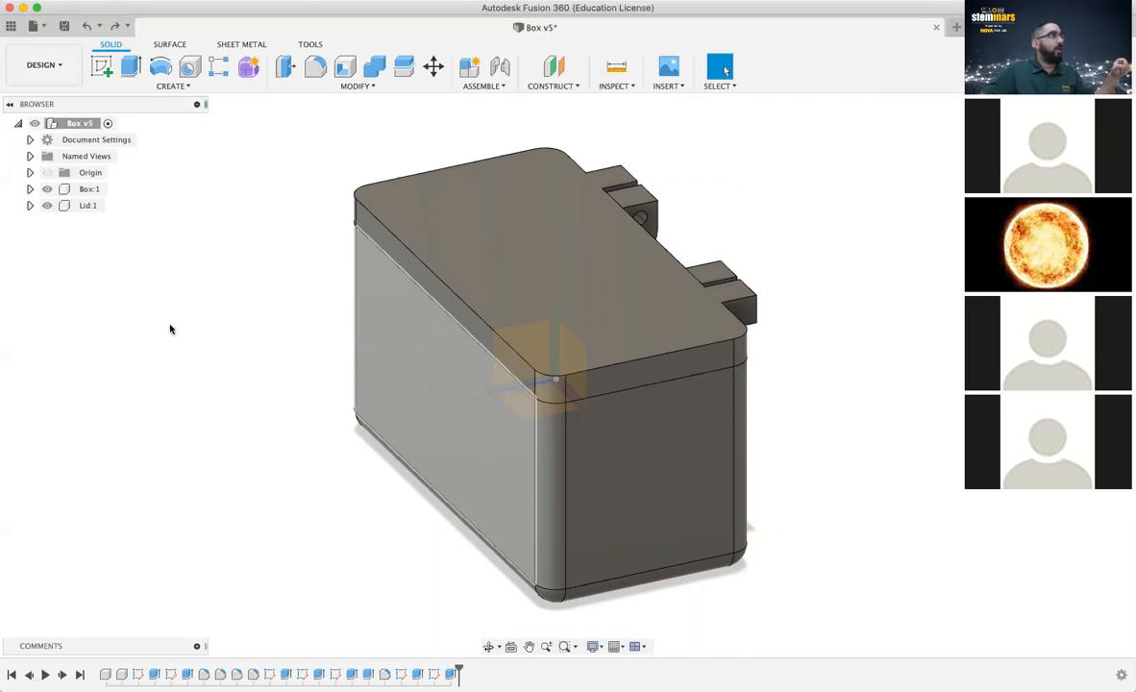
# Ground the Box component so it is fixed in place, and clear the selection
pyautogui.rightClick(79, 192)
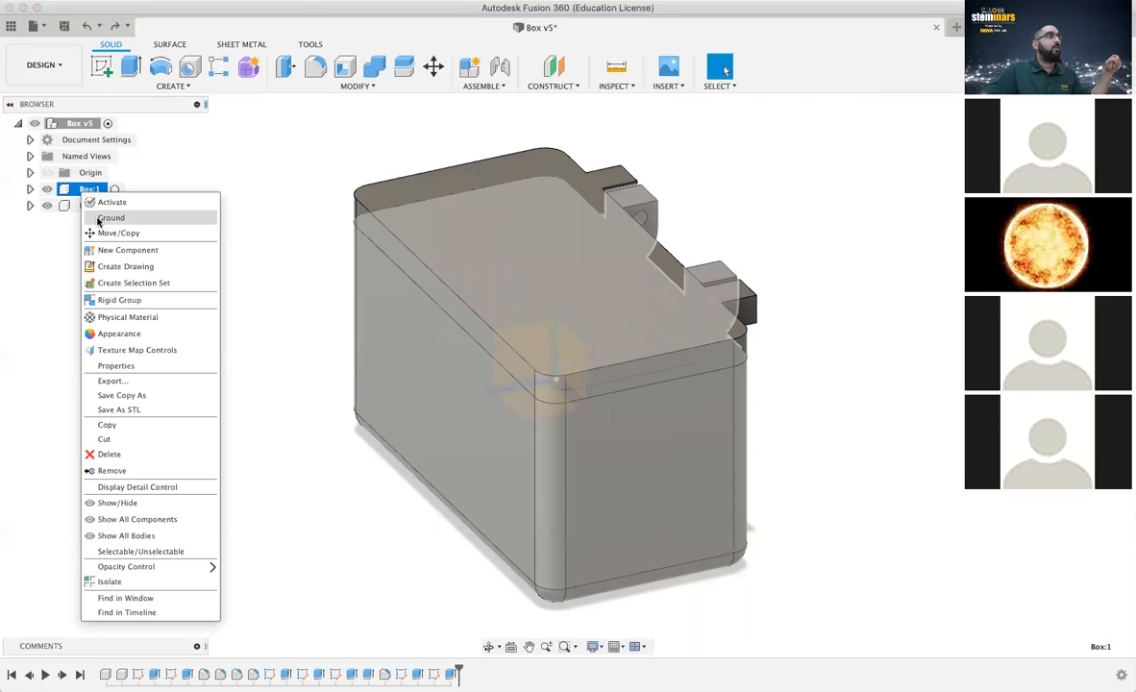
pyautogui.click(99, 218)
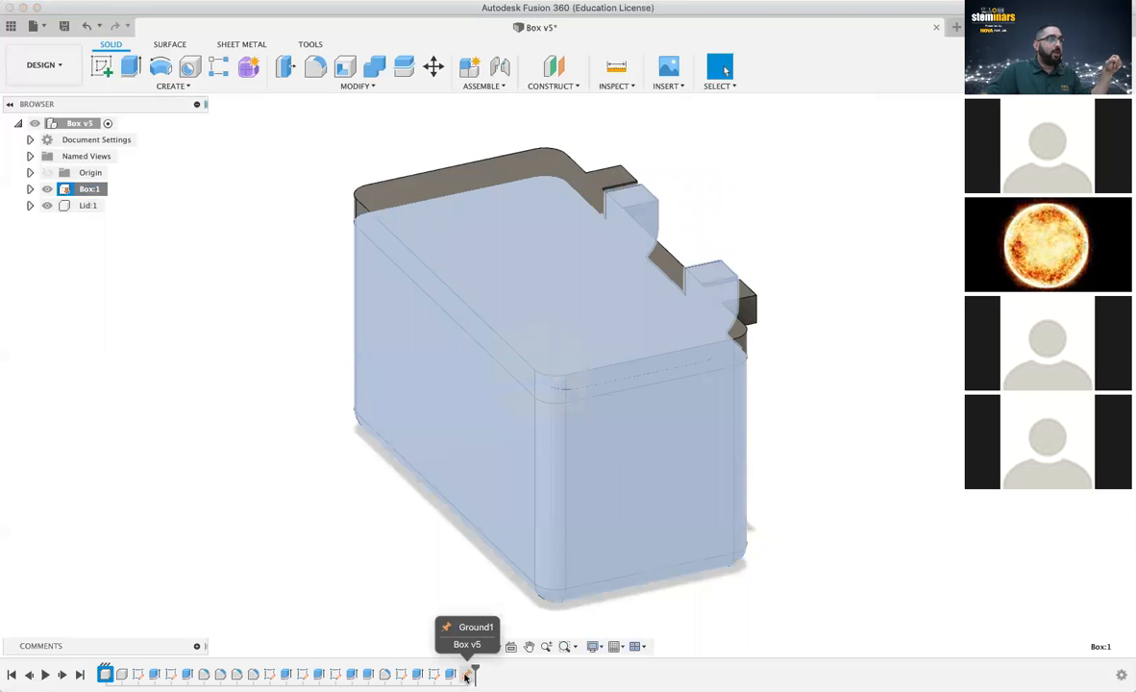
pyautogui.click(347, 492)
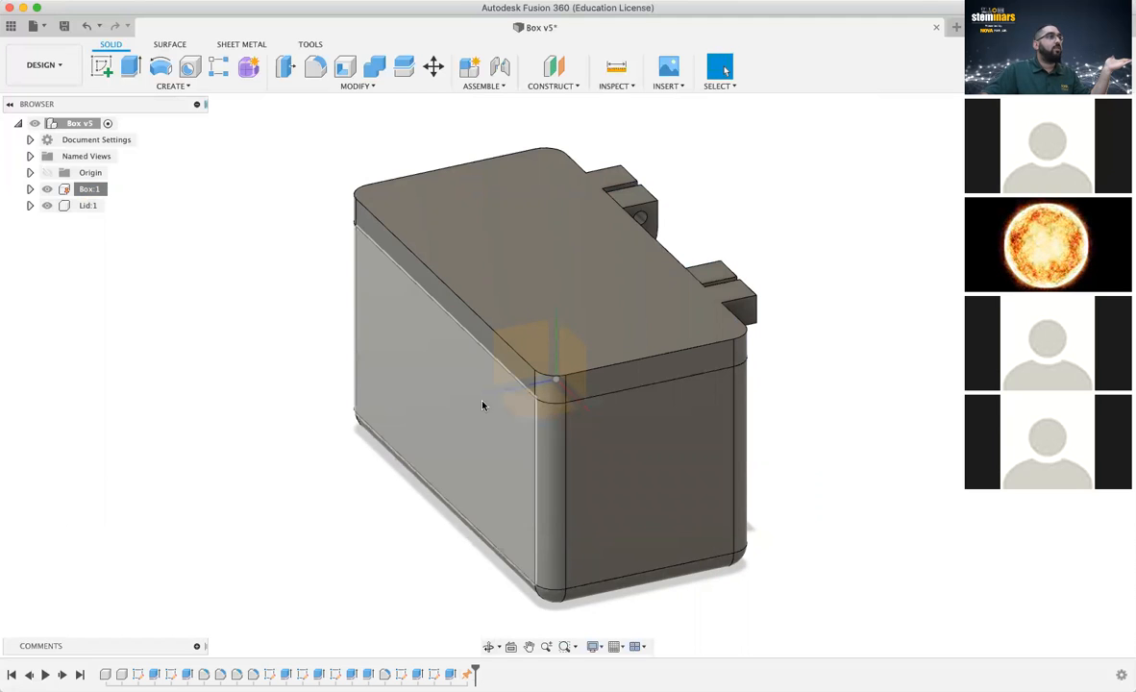
# Try moving the lid relative to the grounded box, and undo the lid's displacement
pyautogui.moveTo(619, 330)
pyautogui.mouseDown()
pyautogui.moveTo(308, 389)
pyautogui.moveTo(605, 337)
pyautogui.moveTo(459, 355)
pyautogui.moveTo(537, 476)
pyautogui.moveTo(516, 359)
pyautogui.moveTo(610, 314)
pyautogui.mouseUp()
pyautogui.moveTo(601, 328); pyautogui.dragTo(622, 329)
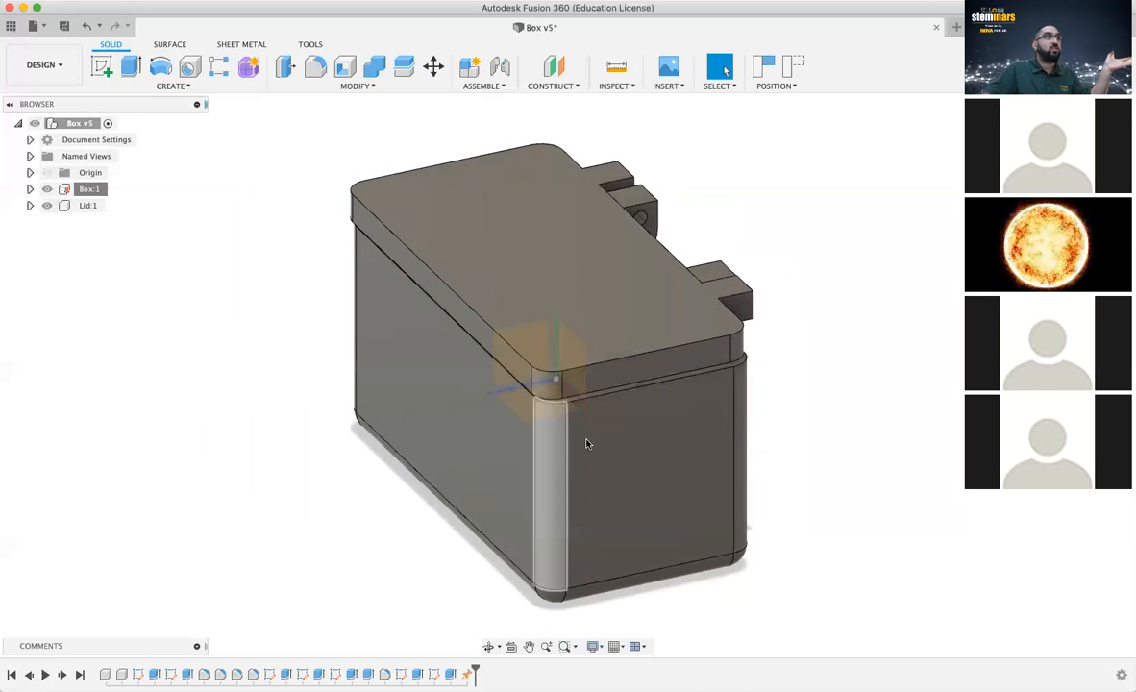
pyautogui.click(87, 27)
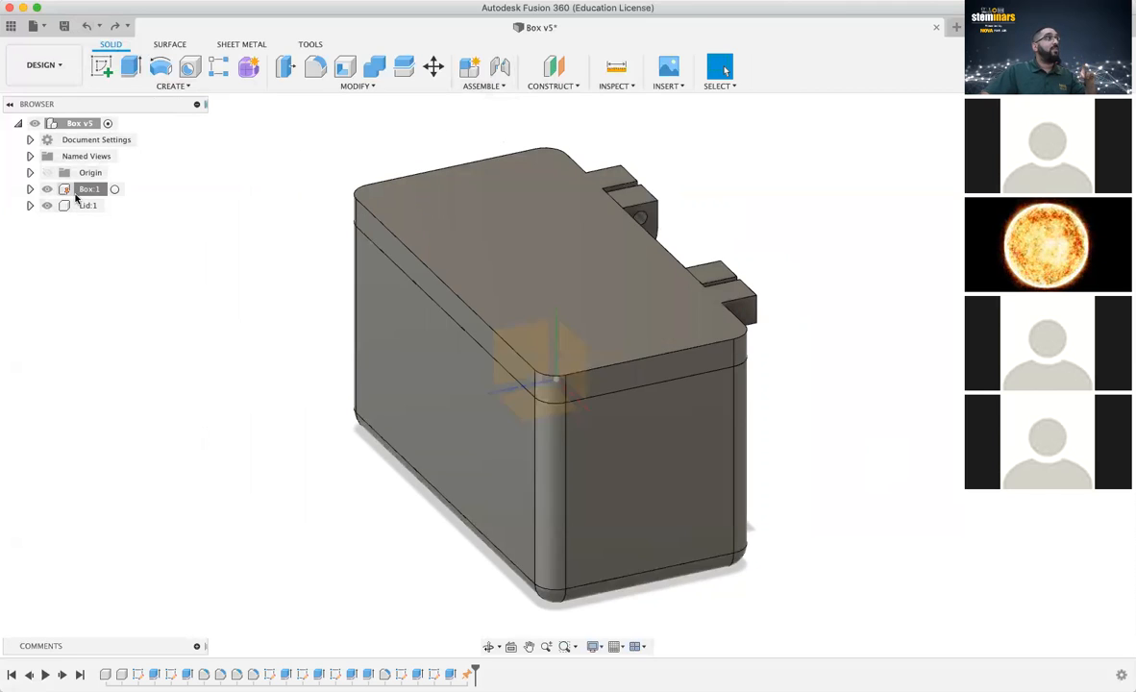
pyautogui.doubleClick(77, 188)
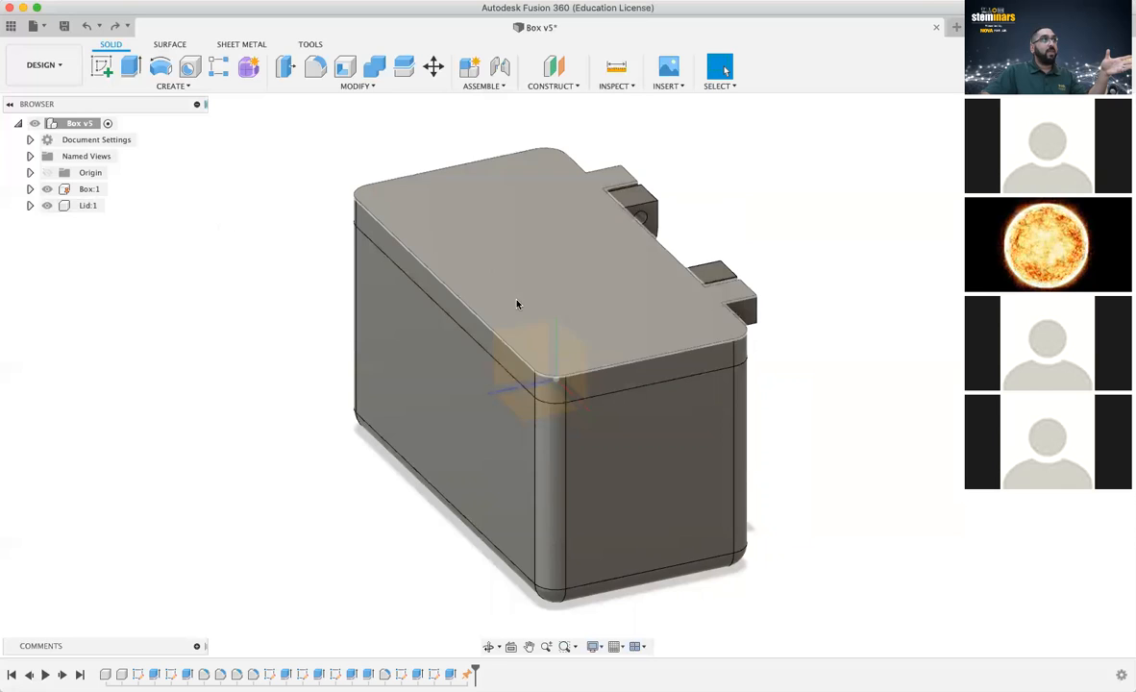
pyautogui.click(558, 324)
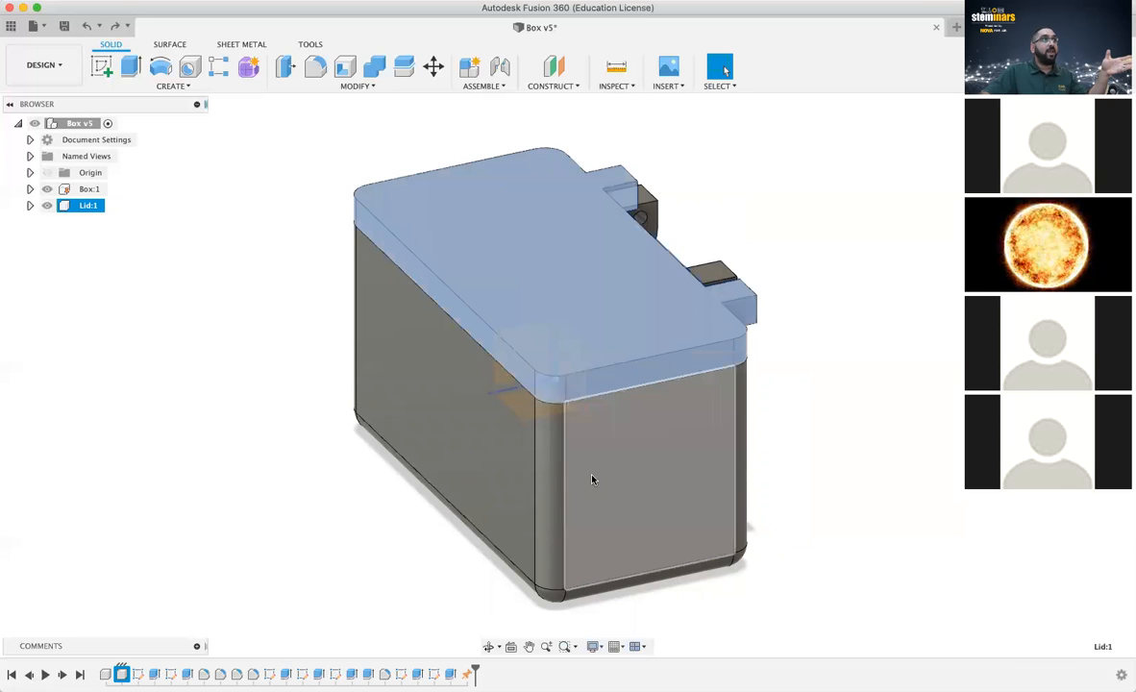
pyautogui.click(851, 370)
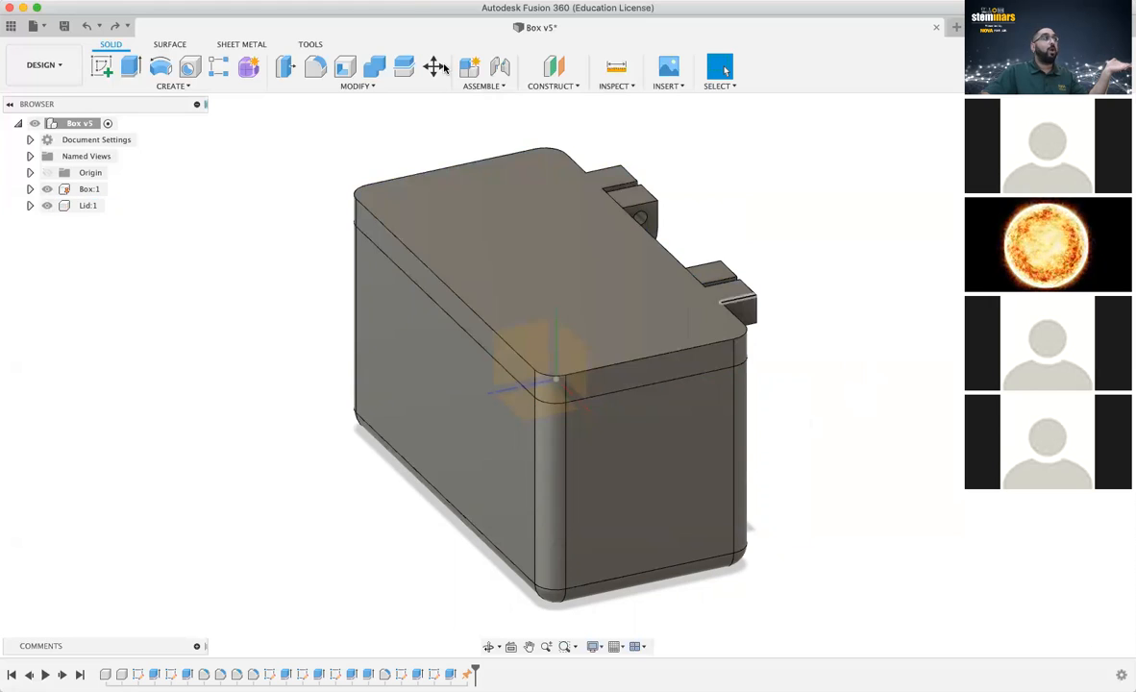
pyautogui.scroll(1, 545, 384)
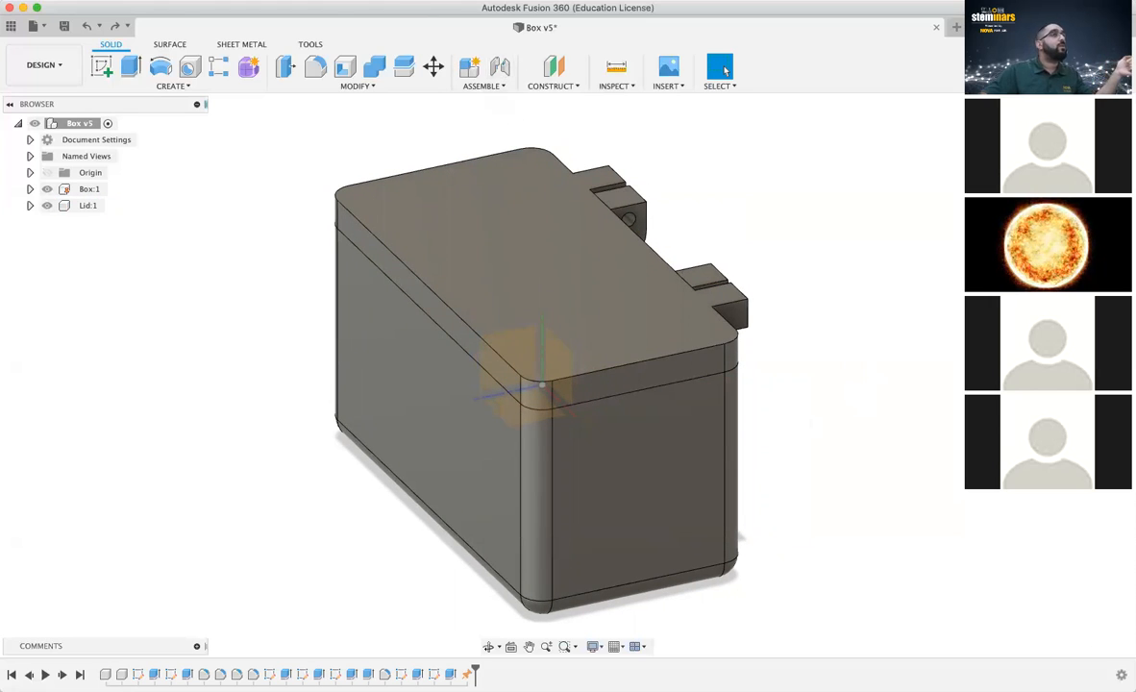
# Show the hinge side of the box from close up and activate the Lid component
pyautogui.moveTo(567, 376)
pyautogui.keyDown('shift'); pyautogui.mouseDown(button='middle')
pyautogui.moveTo(452, 390)
pyautogui.moveTo(356, 373)
pyautogui.mouseUp(button='middle'); pyautogui.keyUp('shift')
pyautogui.scroll(5, 606, 314)
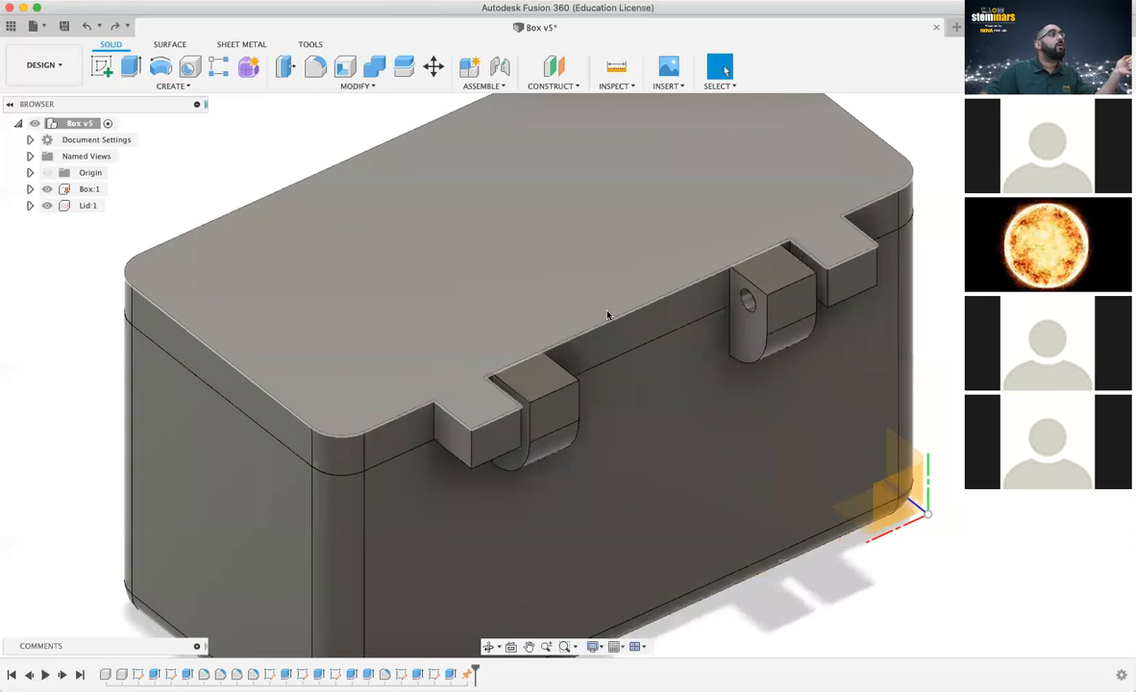
pyautogui.scroll(2, 607, 315)
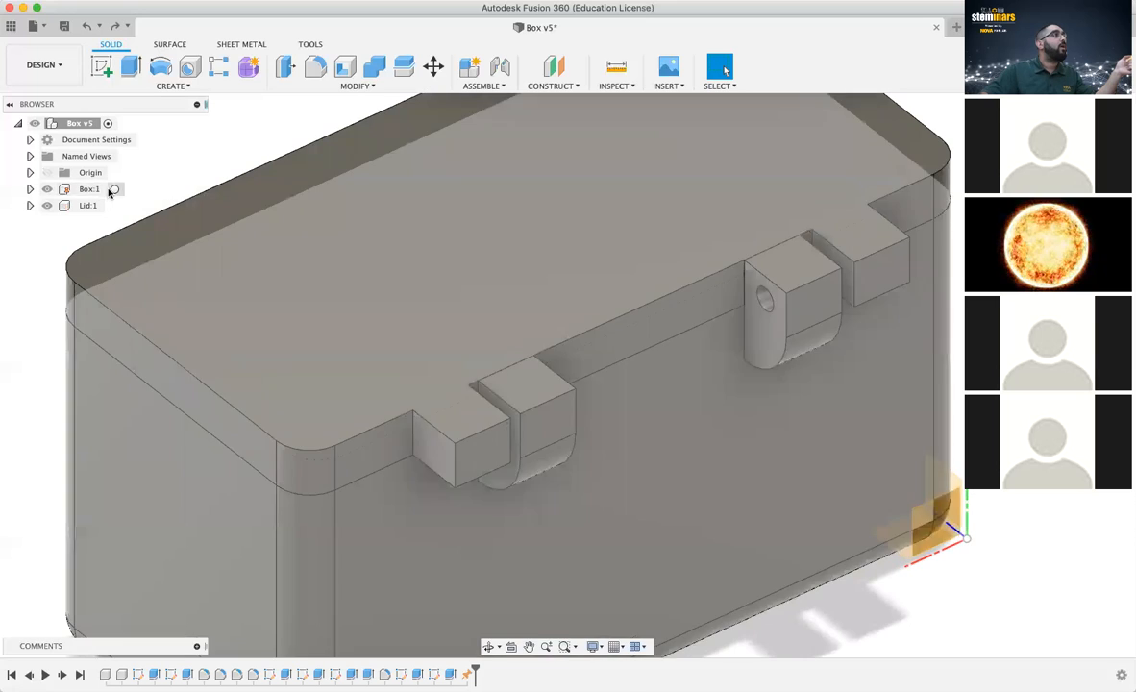
pyautogui.click(113, 191)
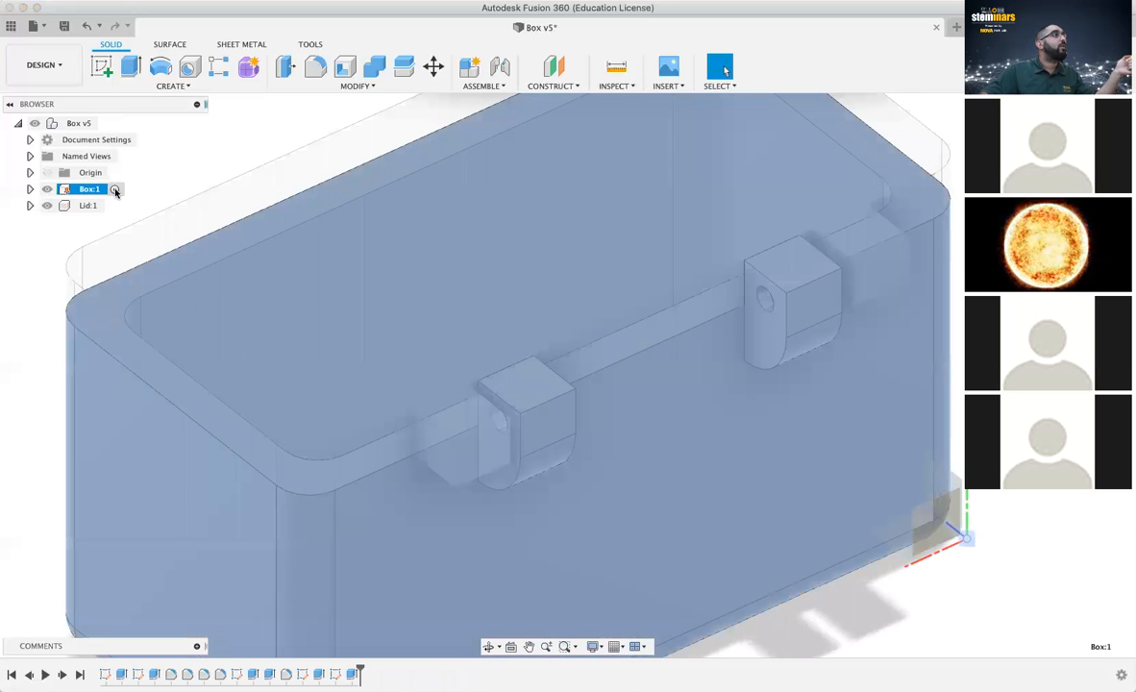
pyautogui.click(210, 162)
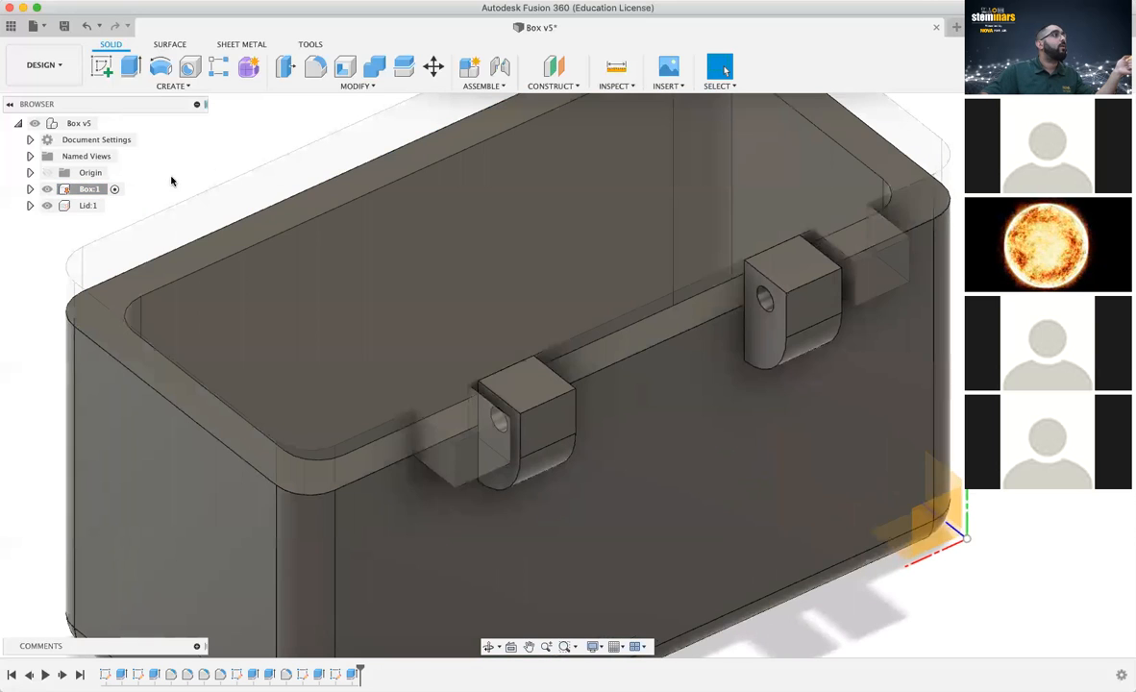
pyautogui.click(112, 205)
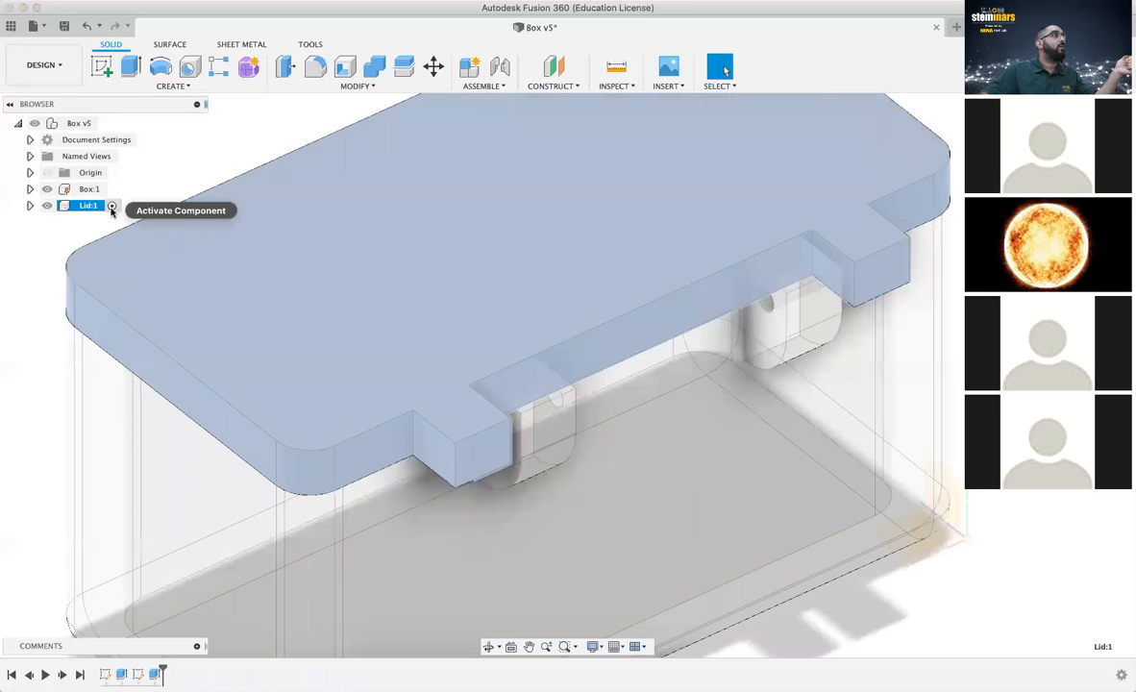
pyautogui.click(171, 173)
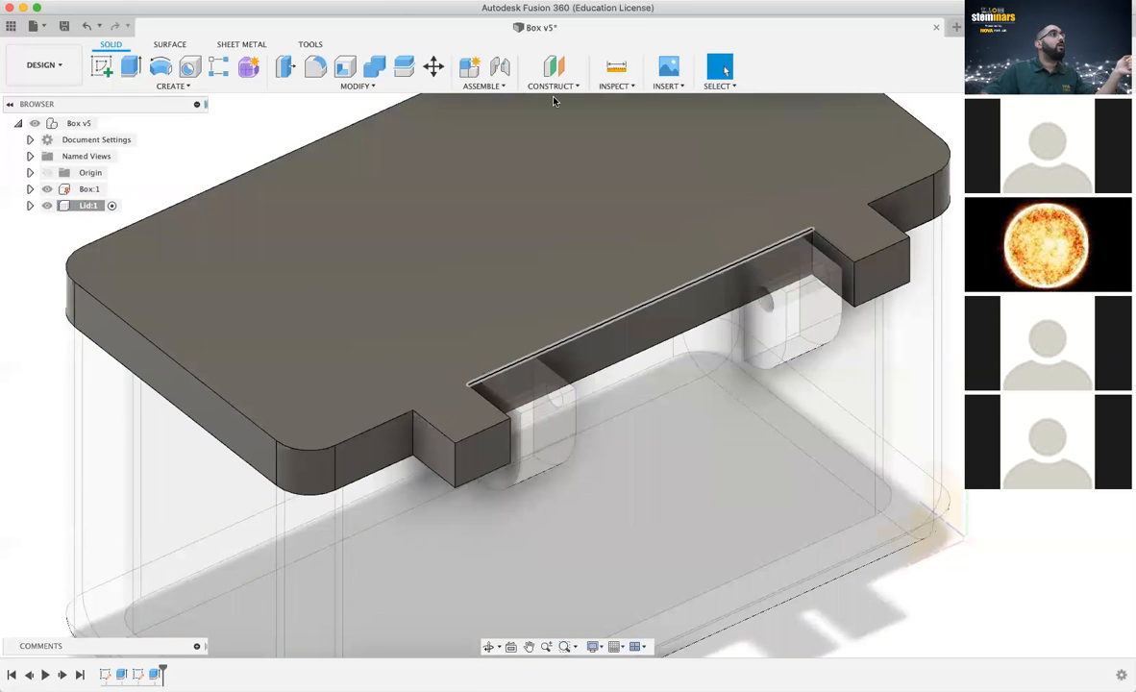
# Create a joint from the centre of a lid tab's inner side face to the centre of the adjacent box tab's pin hole
pyautogui.click(502, 69)
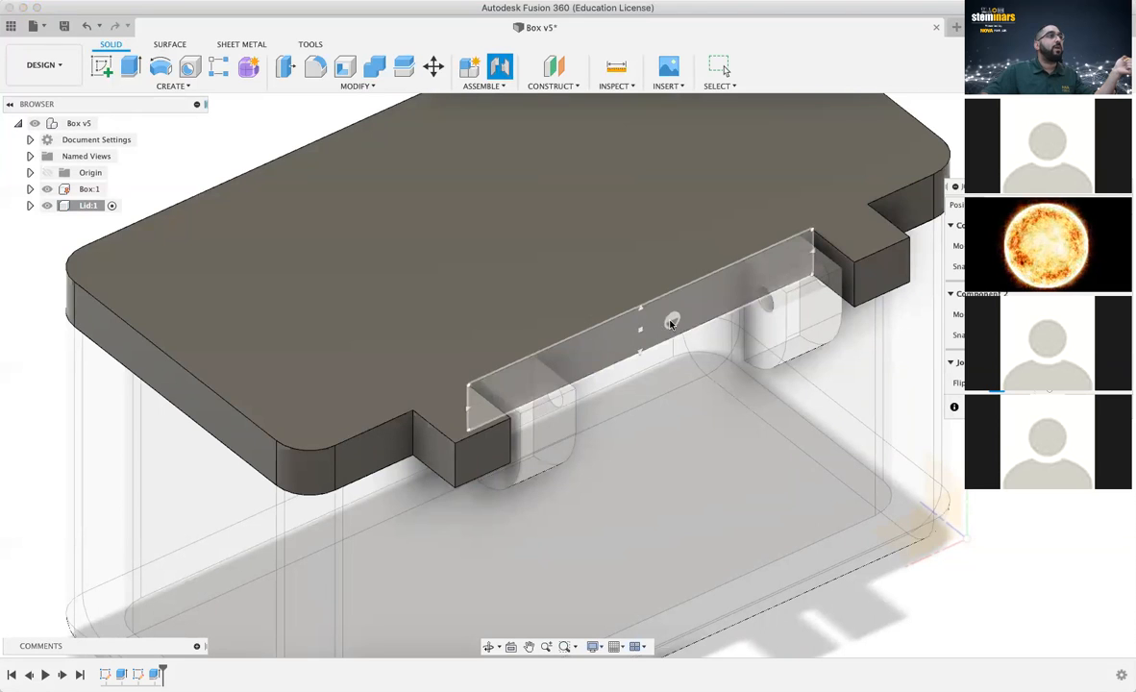
pyautogui.click(609, 305)
pyautogui.moveTo(610, 306)
pyautogui.keyDown('shift'); pyautogui.mouseDown(button='middle')
pyautogui.moveTo(452, 300)
pyautogui.moveTo(430, 289)
pyautogui.mouseUp(button='middle'); pyautogui.keyUp('shift')
pyautogui.scroll(-2, 200, 257)
pyautogui.scroll(7, 223, 242)
pyautogui.scroll(3, 135, 289)
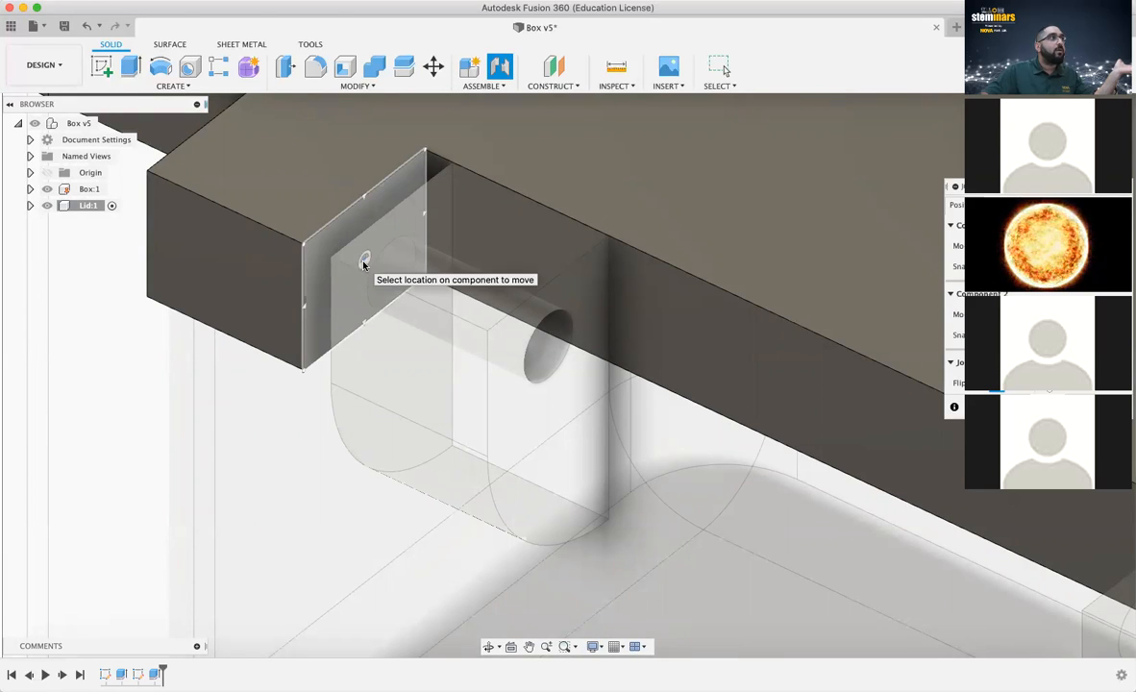
pyautogui.click(364, 264)
pyautogui.click(332, 254)
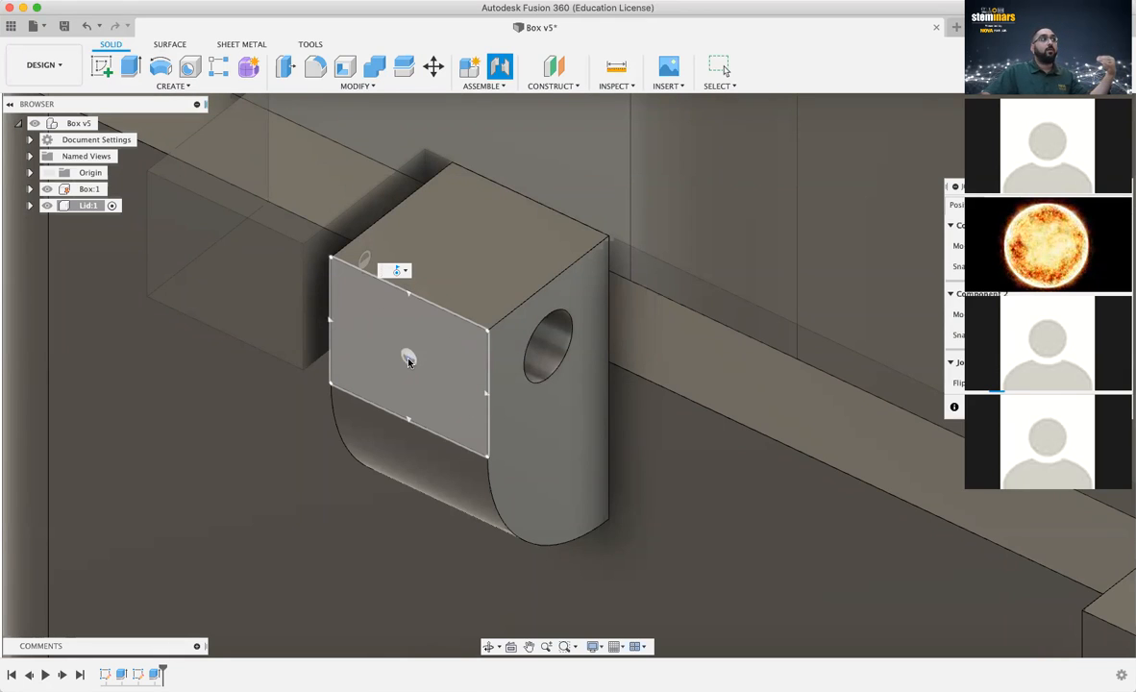
pyautogui.click(466, 312)
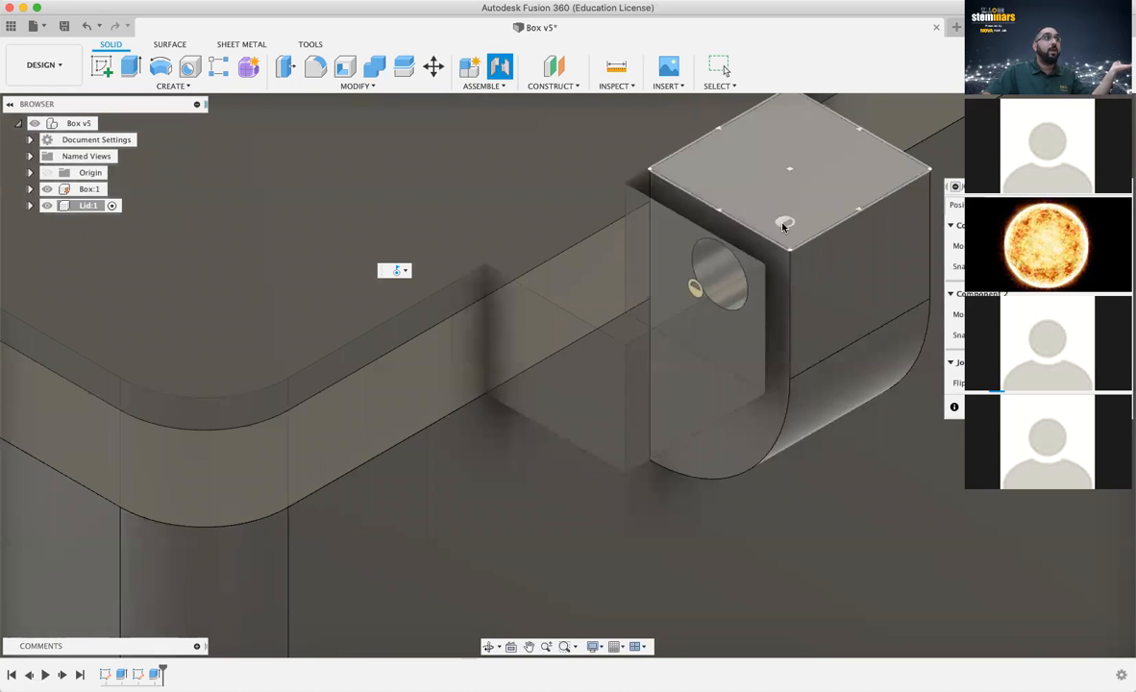
pyautogui.click(716, 277)
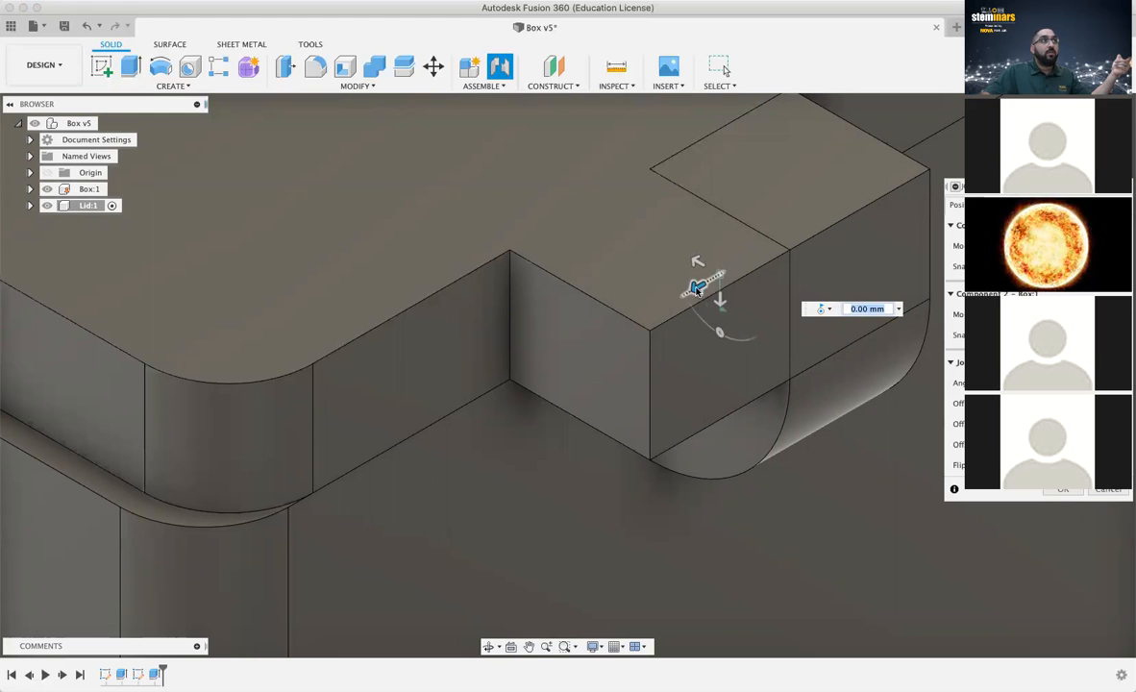
# Offset the joint 1 mm along the hinge axis to leave a gap between the lid and box tabs, and confirm it
pyautogui.moveTo(697, 290); pyautogui.dragTo(670, 305)
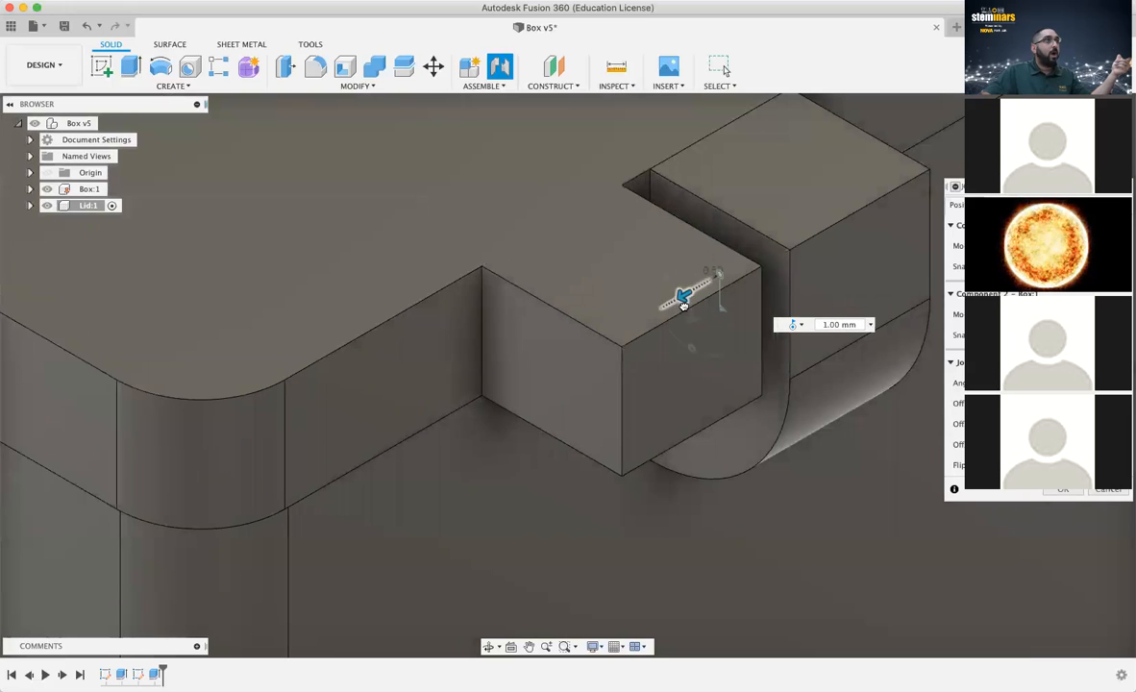
pyautogui.moveTo(676, 308); pyautogui.dragTo(676, 309)
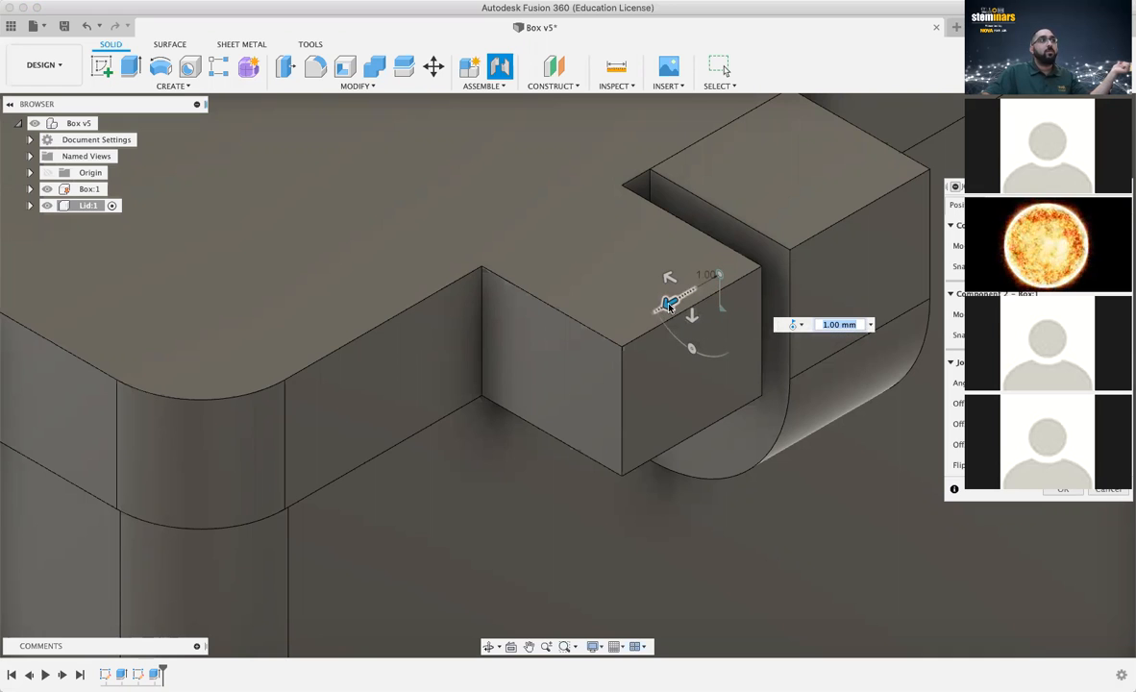
pyautogui.click(1069, 492)
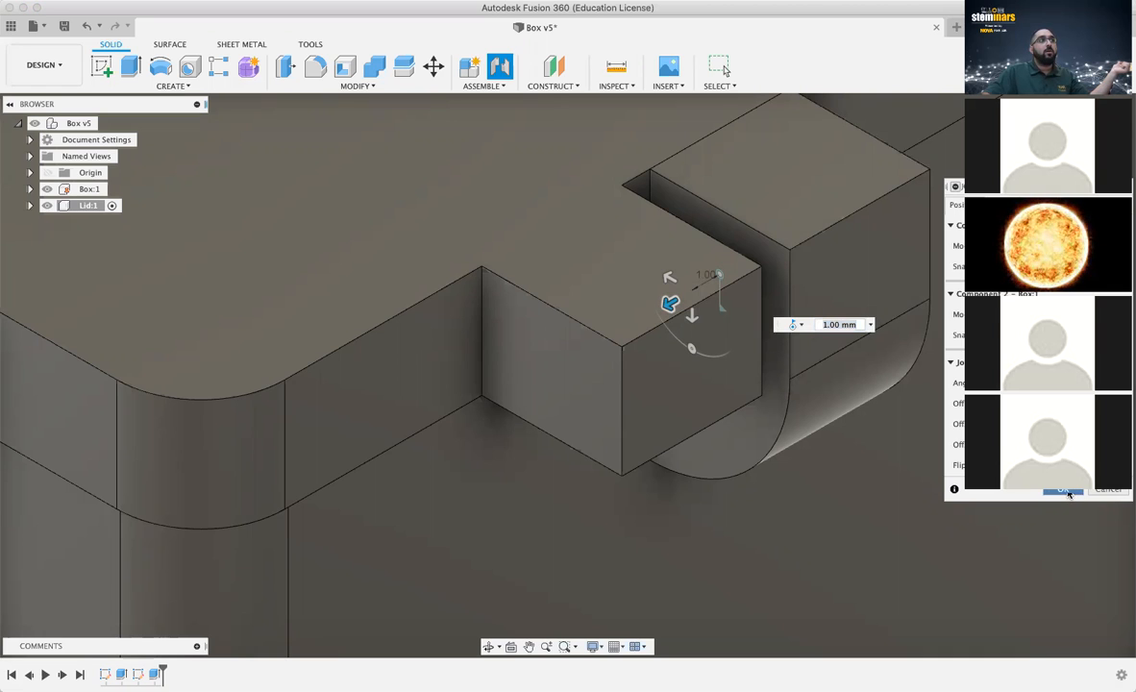
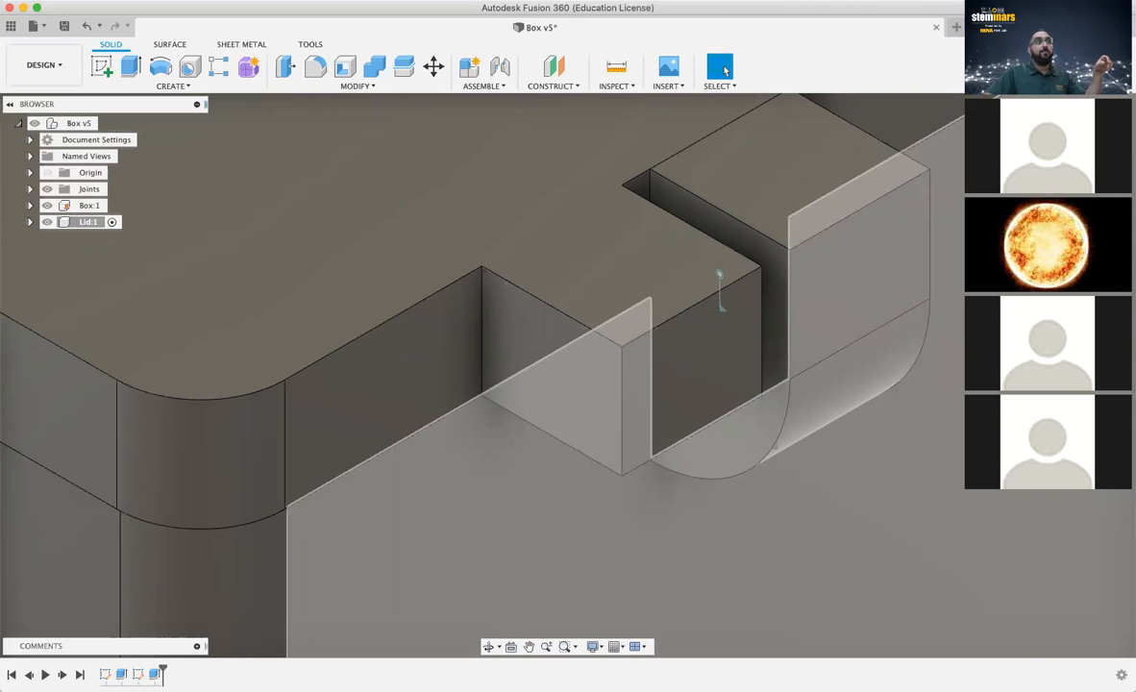
# Return to the home view, swing the lid slightly open and activate the top-level Box v5 assembly
pyautogui.click(1048, 114)
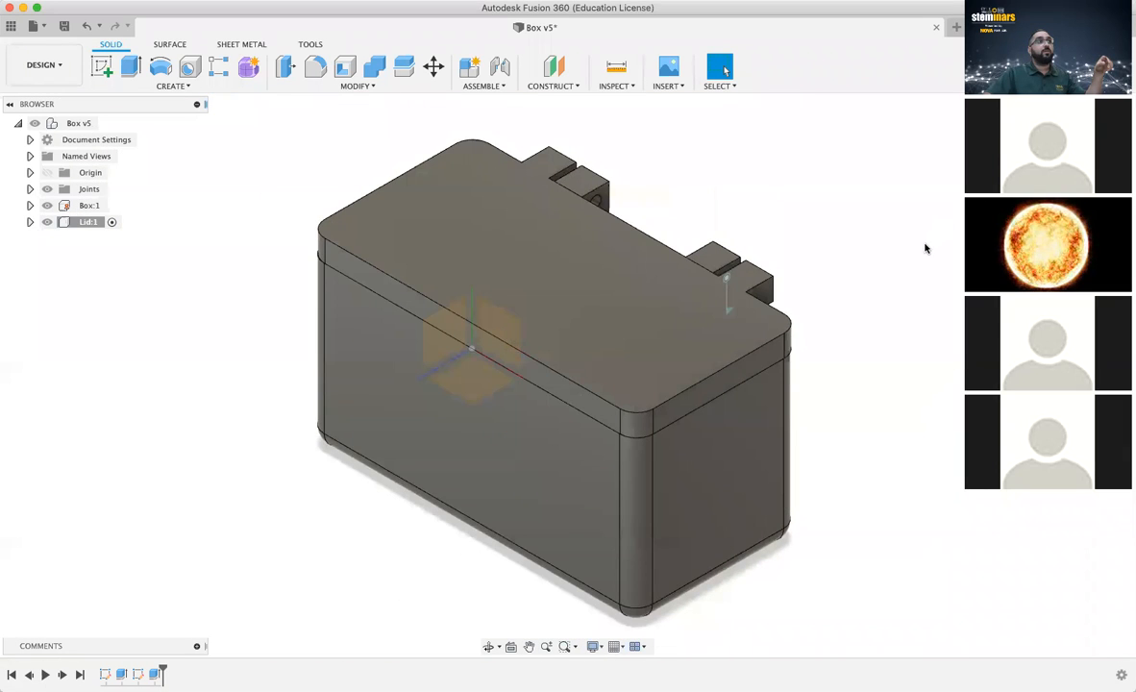
pyautogui.moveTo(593, 342); pyautogui.dragTo(634, 383)
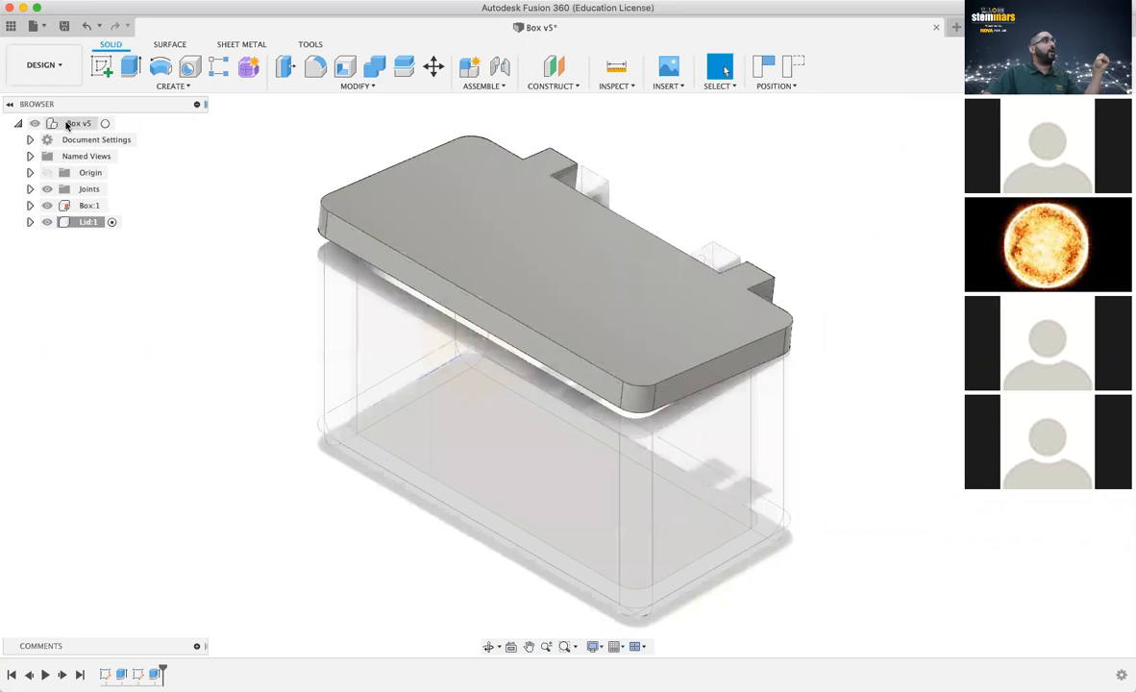
pyautogui.click(106, 124)
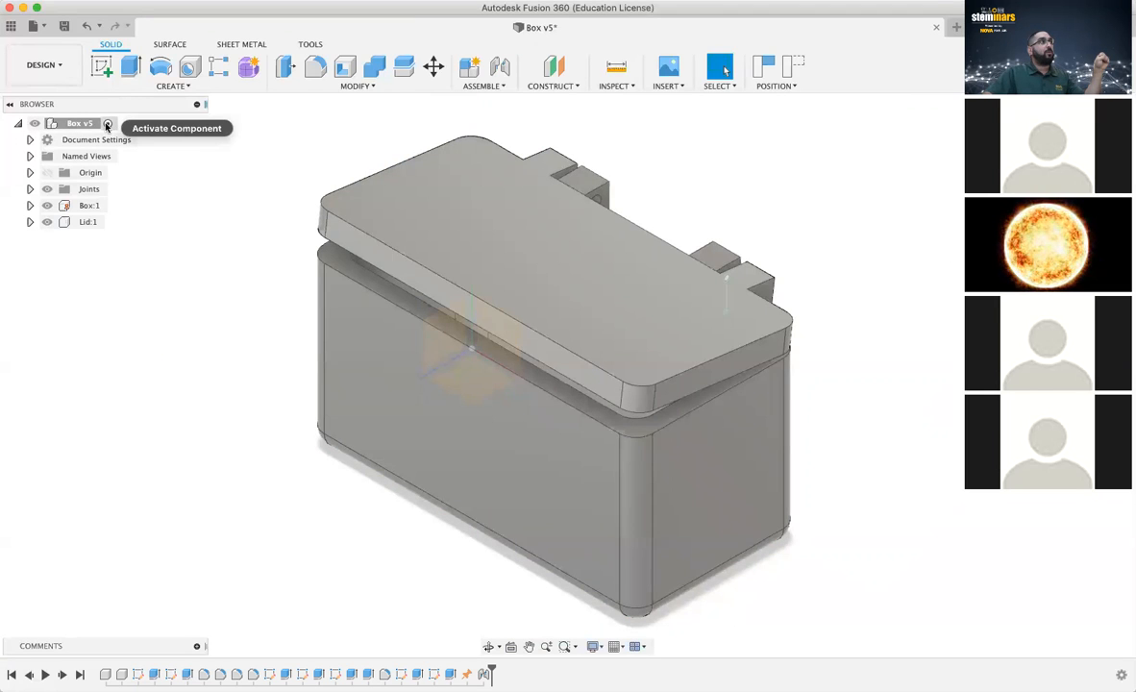
# Swing the lid wide open about its hinge joint and examine how it moves close to the box's tabs
pyautogui.moveTo(660, 373); pyautogui.dragTo(740, 304)
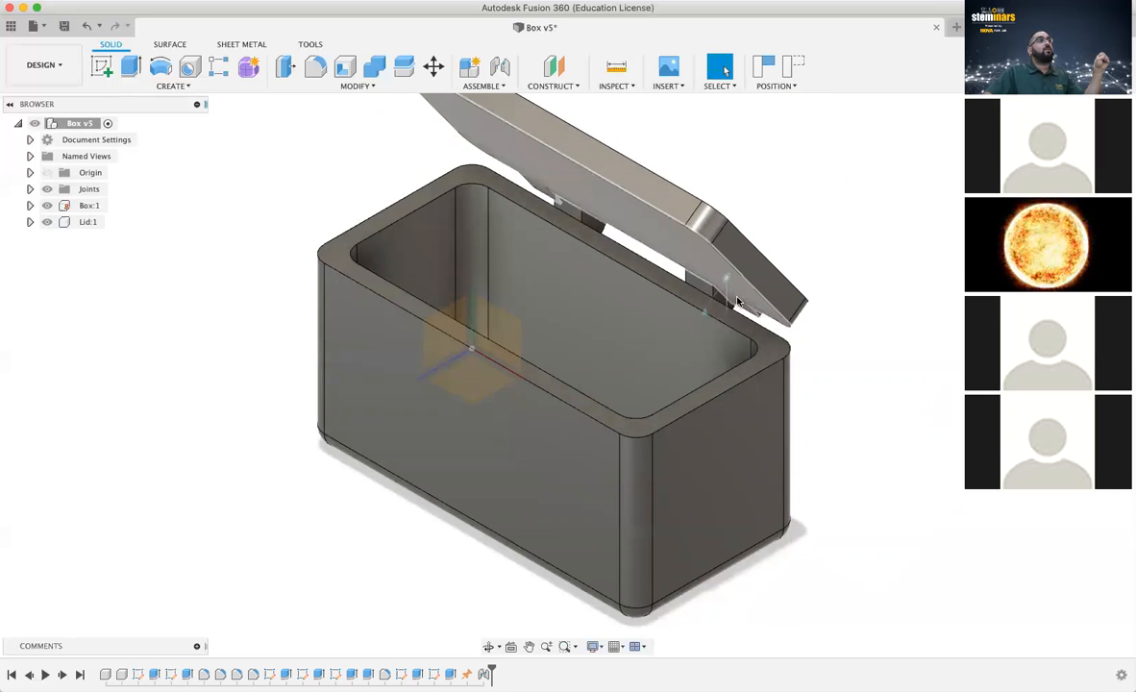
pyautogui.scroll(-5, 740, 303)
pyautogui.scroll(5, 745, 279)
pyautogui.scroll(3, 747, 233)
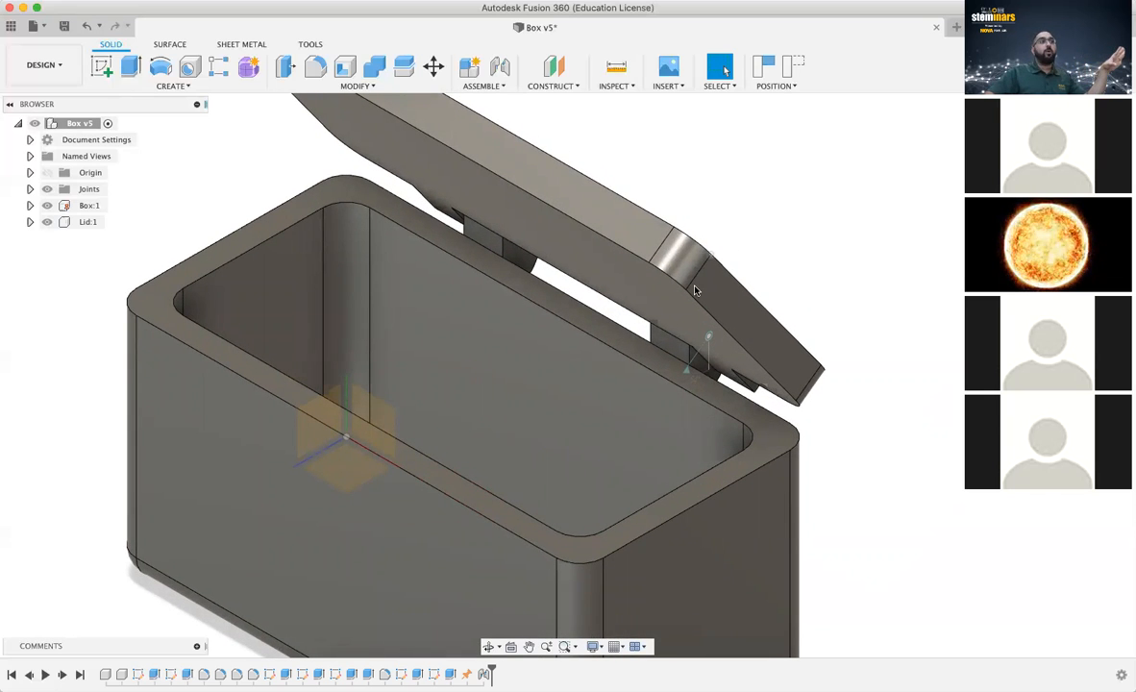
pyautogui.moveTo(723, 268); pyautogui.dragTo(699, 438)
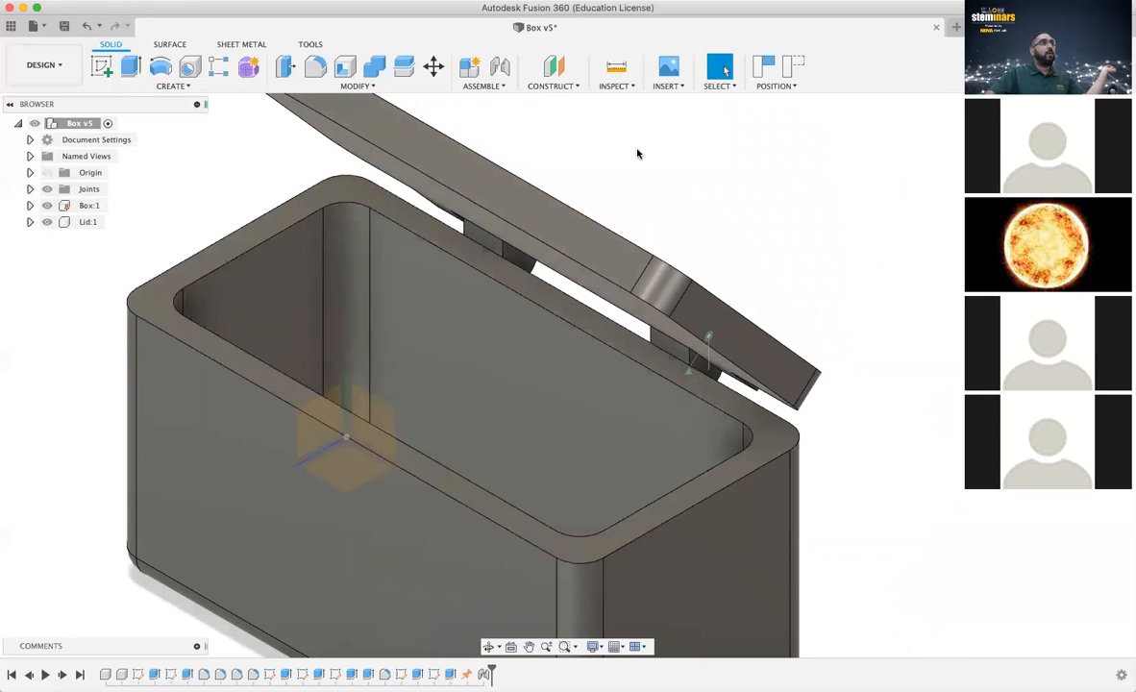
pyautogui.click(614, 87)
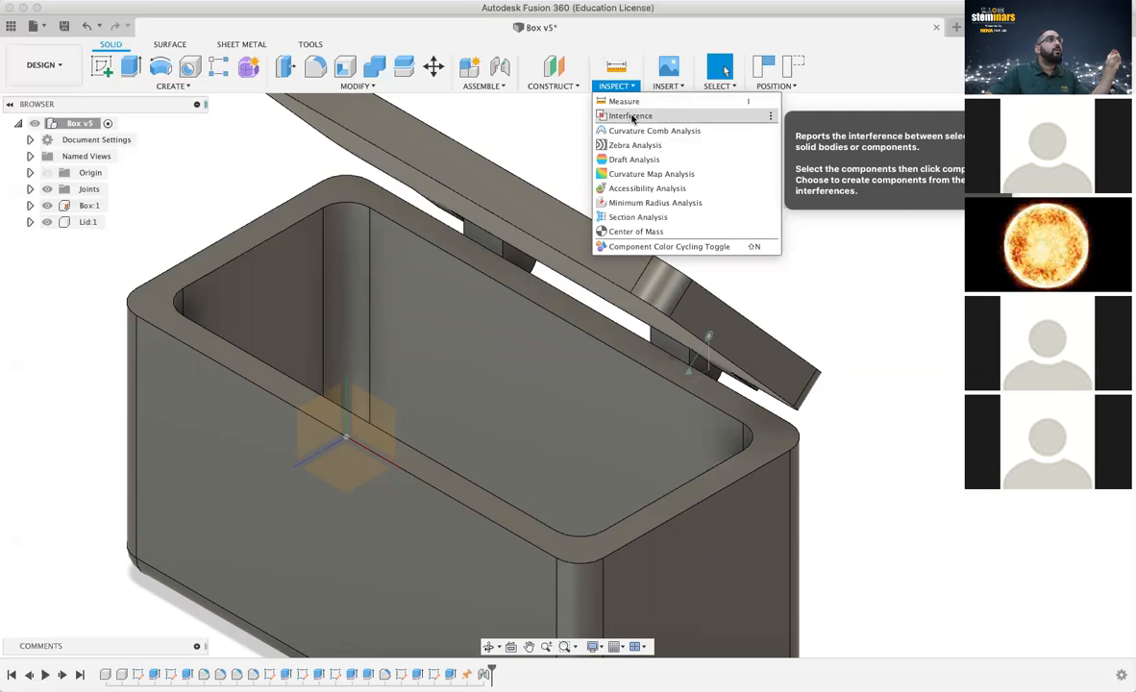
pyautogui.click(632, 116)
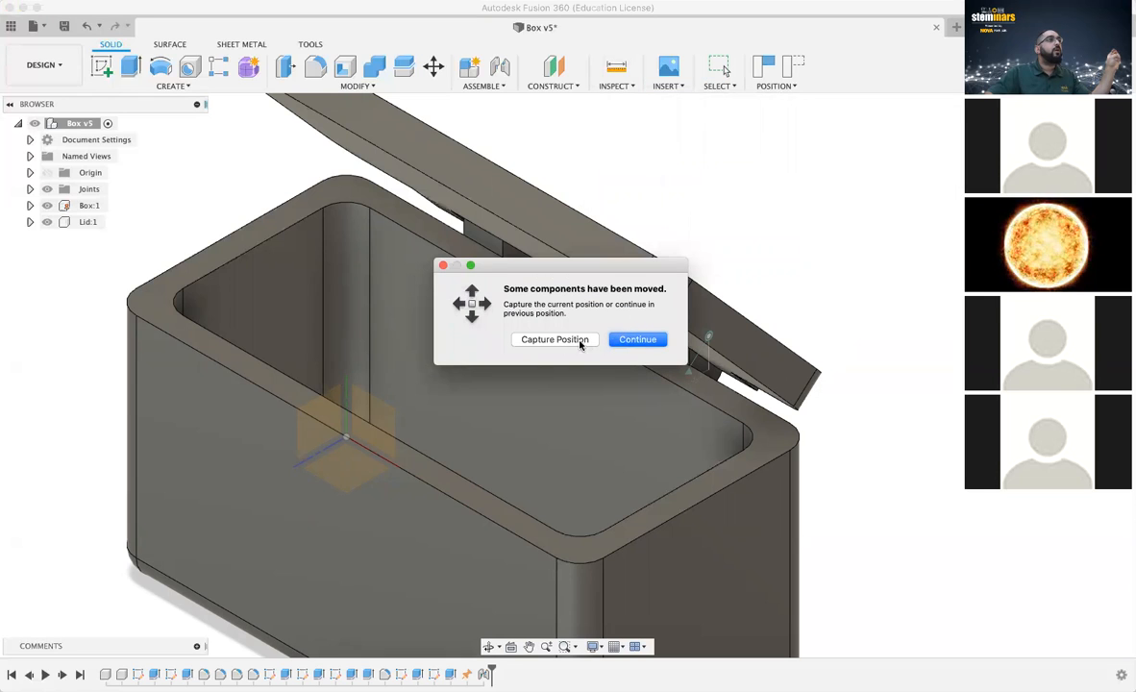
pyautogui.click(579, 342)
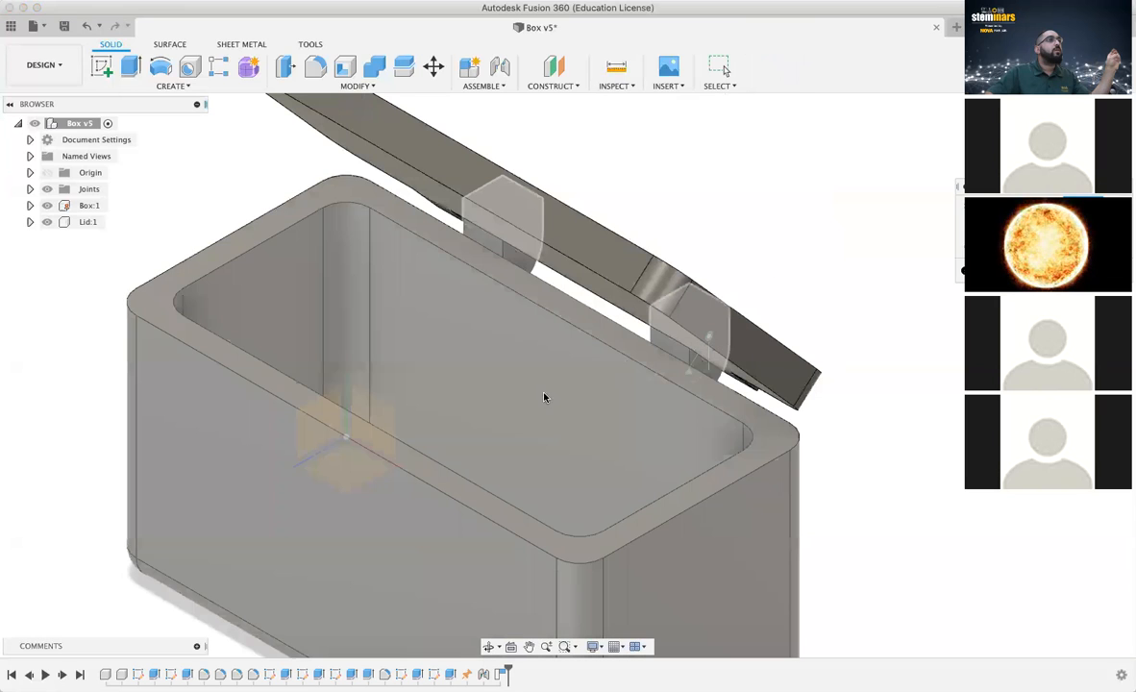
pyautogui.click(350, 484)
pyautogui.scroll(1, 341, 504)
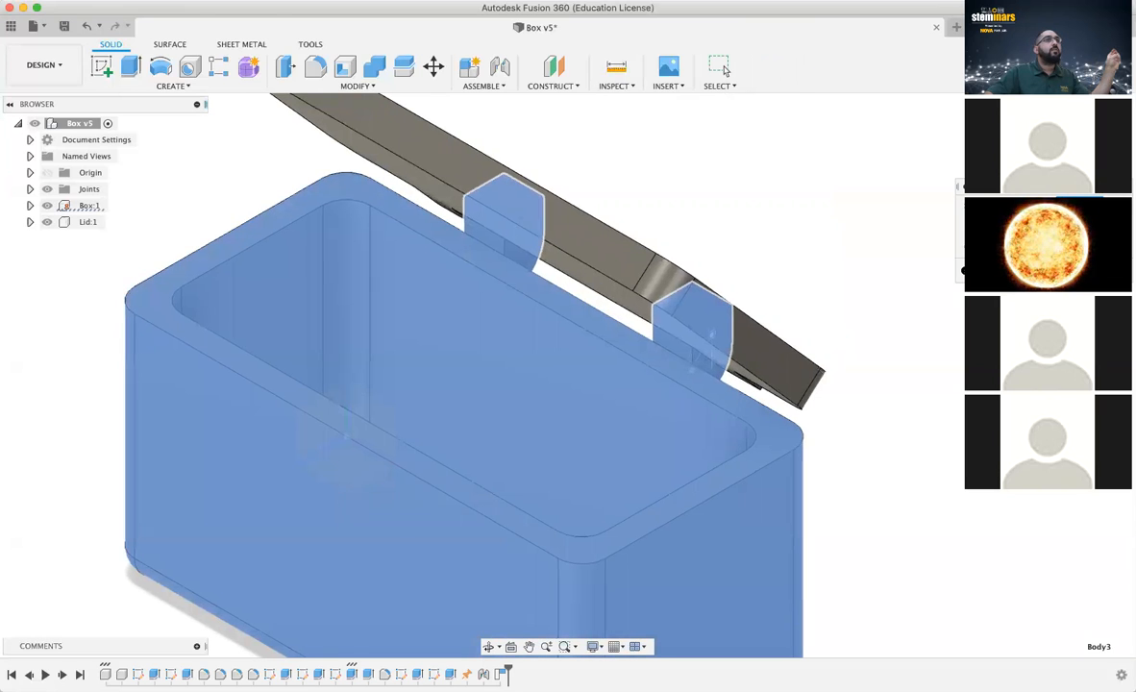
pyautogui.click(724, 70)
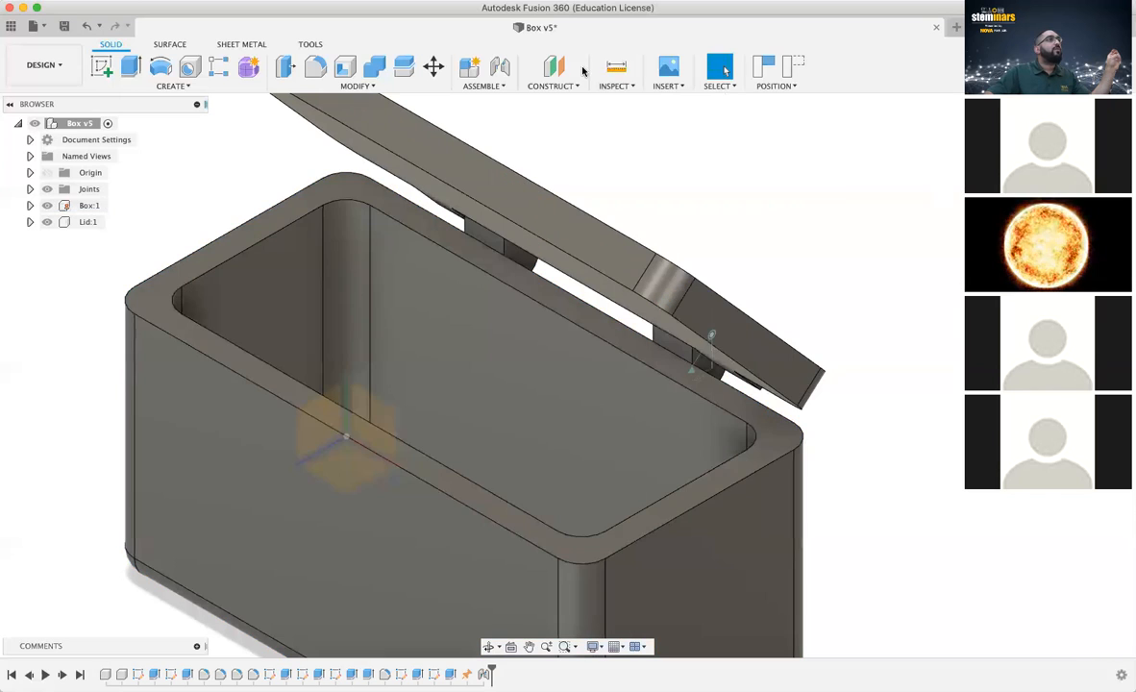
pyautogui.click(568, 92)
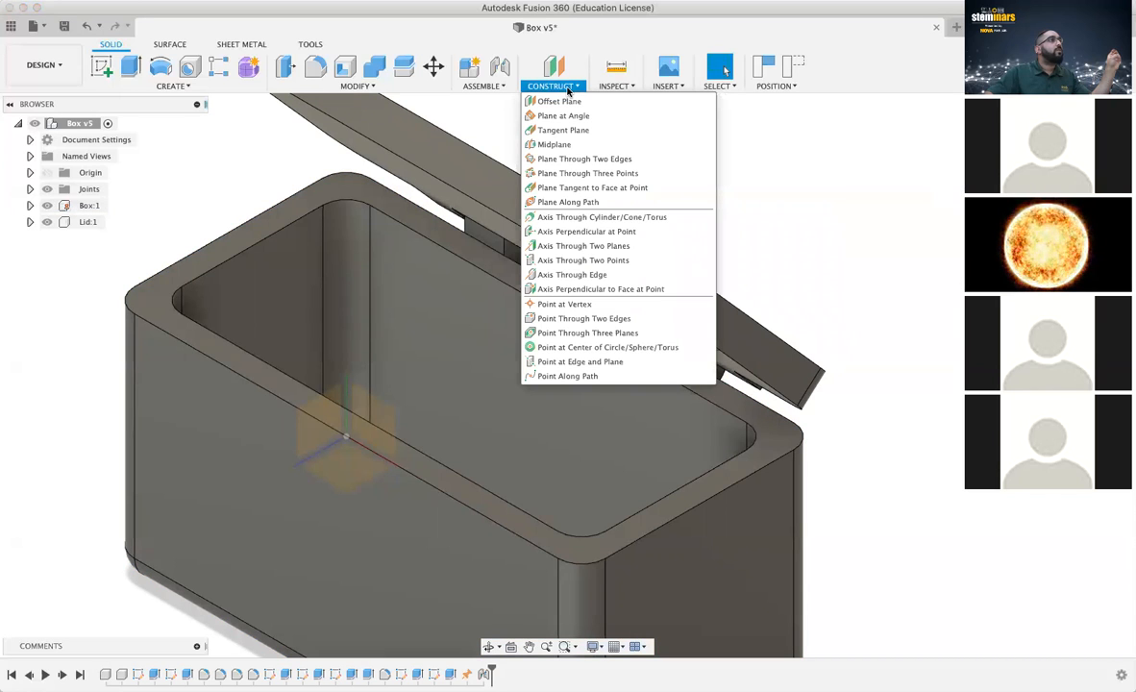
pyautogui.click(568, 91)
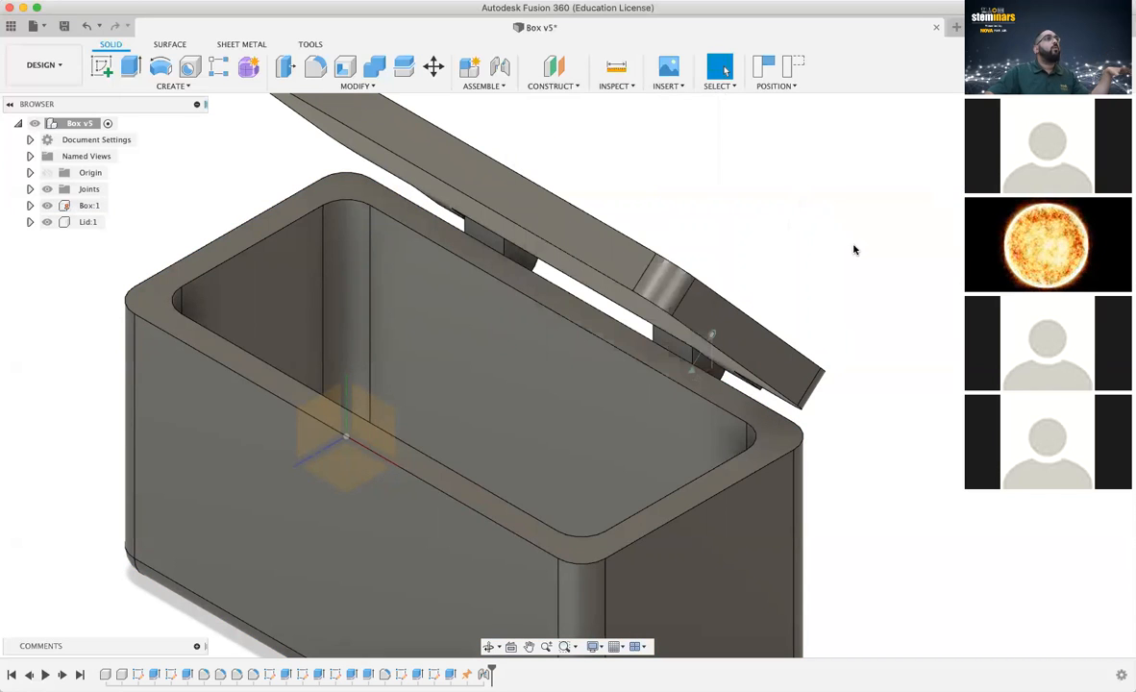
# Fillet the upper edges facing the box interior on both box hinge tabs with a 3 mm radius
pyautogui.scroll(3, 851, 248)
pyautogui.scroll(2, 816, 256)
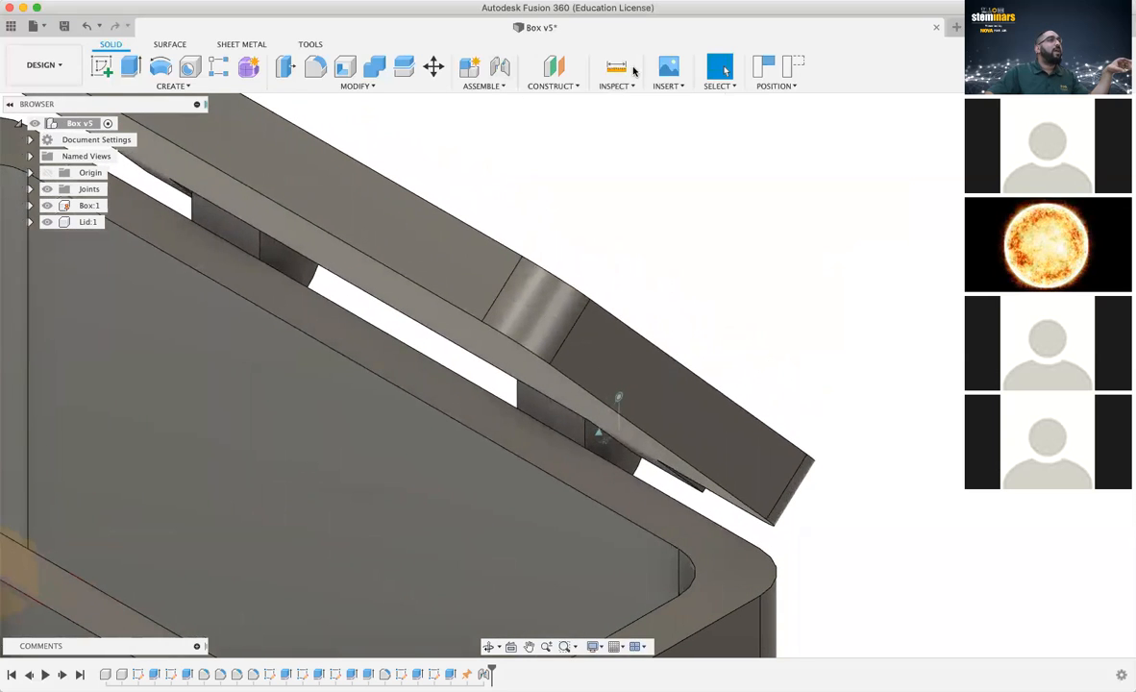
pyautogui.scroll(1, 756, 274)
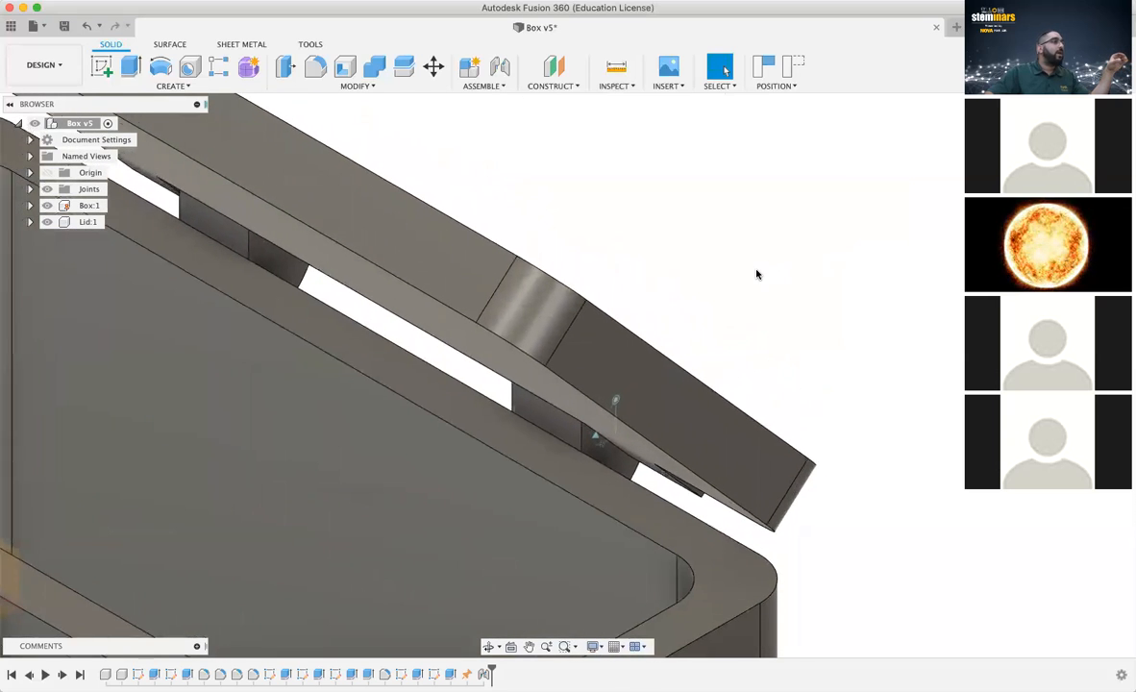
pyautogui.moveTo(755, 274)
pyautogui.keyDown('shift'); pyautogui.mouseDown(button='middle')
pyautogui.moveTo(735, 198)
pyautogui.moveTo(663, 250)
pyautogui.moveTo(605, 226)
pyautogui.moveTo(711, 264)
pyautogui.moveTo(520, 322)
pyautogui.moveTo(466, 298)
pyautogui.moveTo(443, 264)
pyautogui.moveTo(337, 279)
pyautogui.moveTo(605, 255)
pyautogui.mouseUp(button='middle'); pyautogui.keyUp('shift')
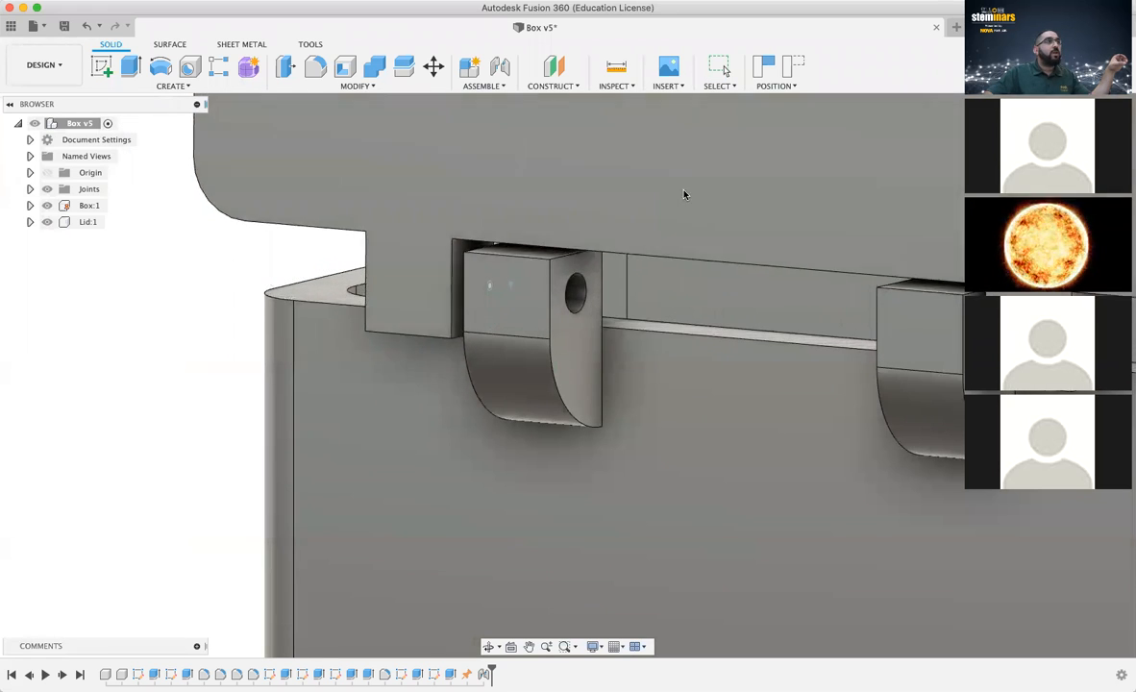
pyautogui.click(723, 67)
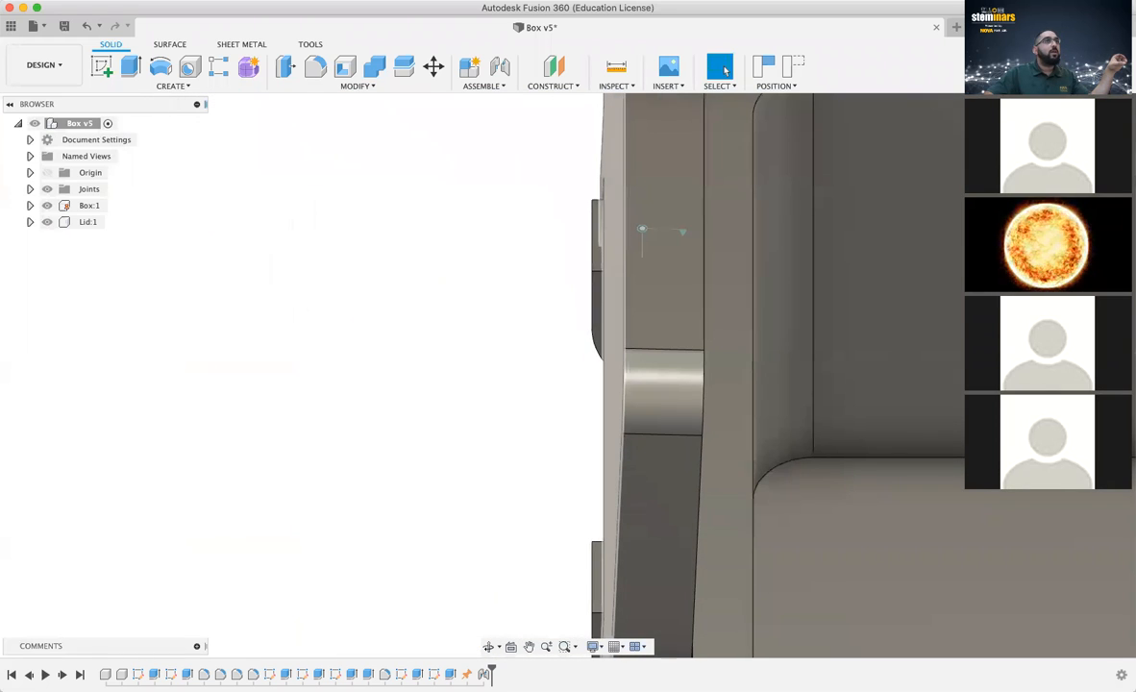
pyautogui.keyDown('shift'); pyautogui.moveTo(817, 423); pyautogui.dragTo(688, 313, button='middle'); pyautogui.keyUp('shift')
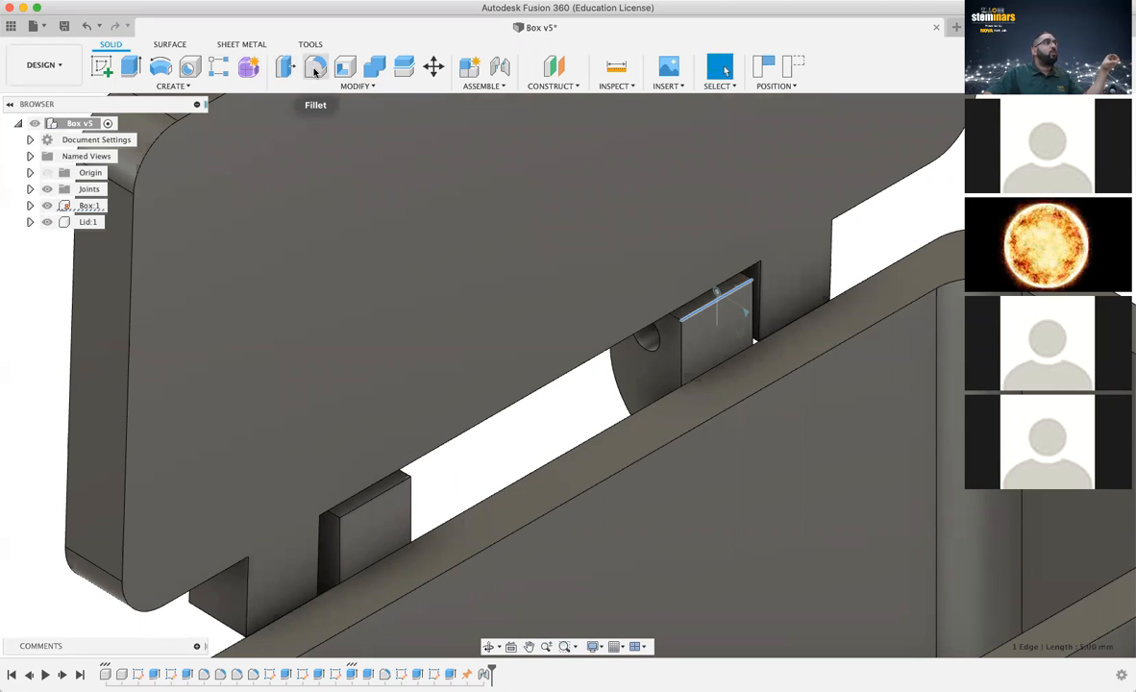
pyautogui.click(315, 69)
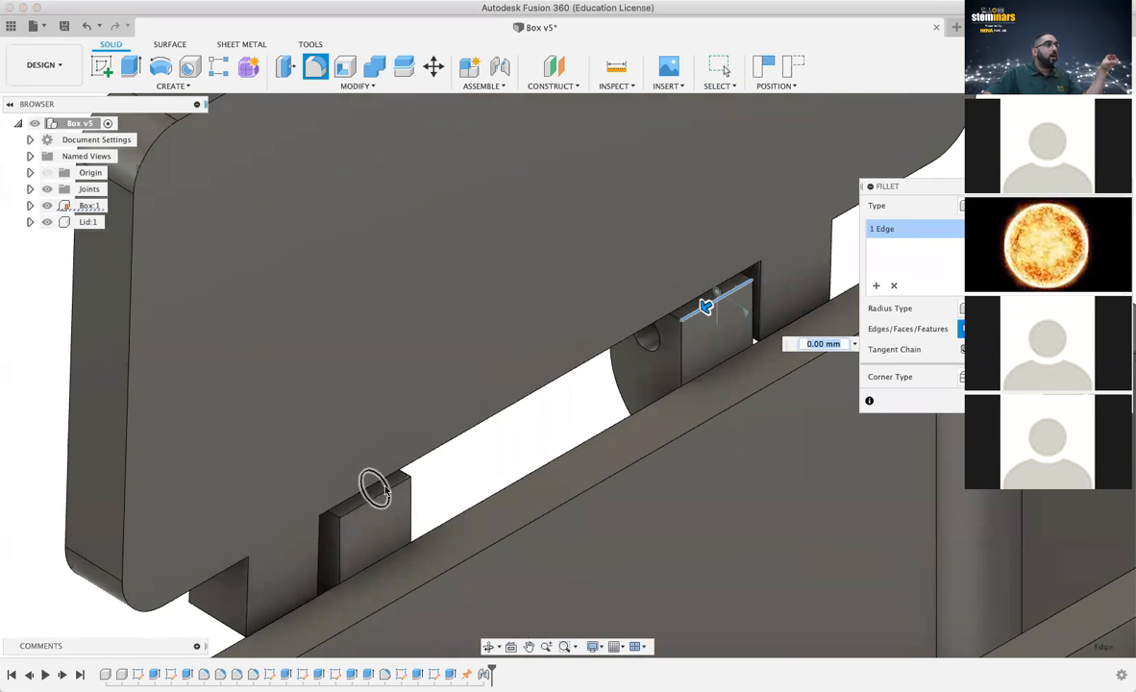
pyautogui.click(387, 489)
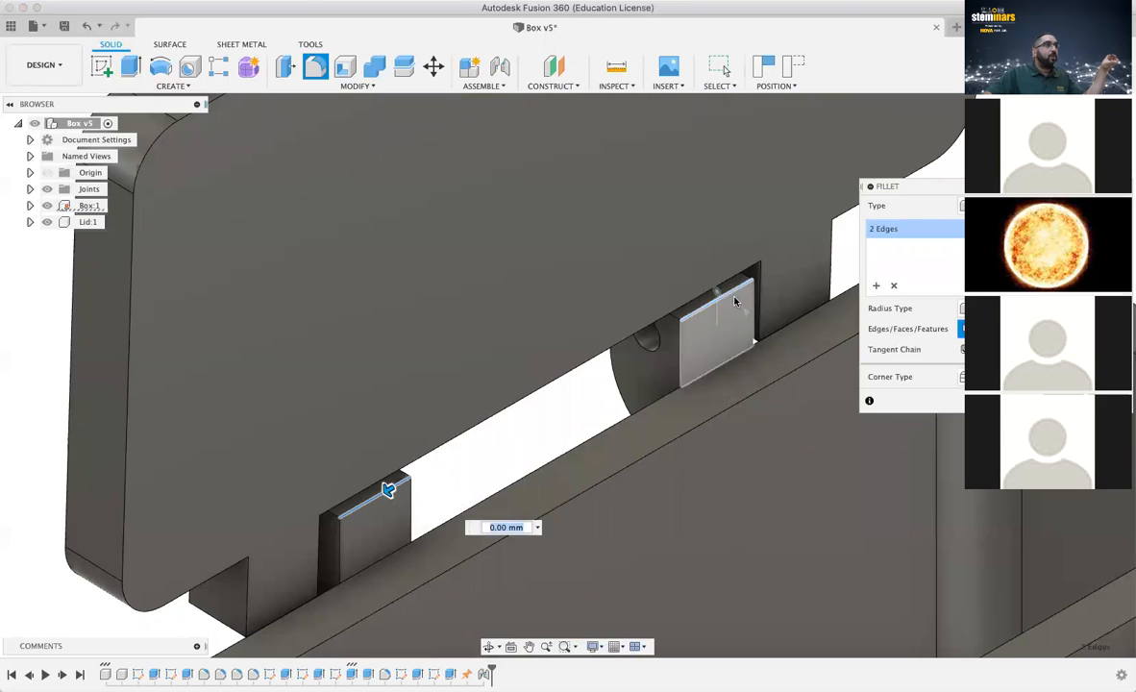
pyautogui.moveTo(390, 490); pyautogui.dragTo(375, 497)
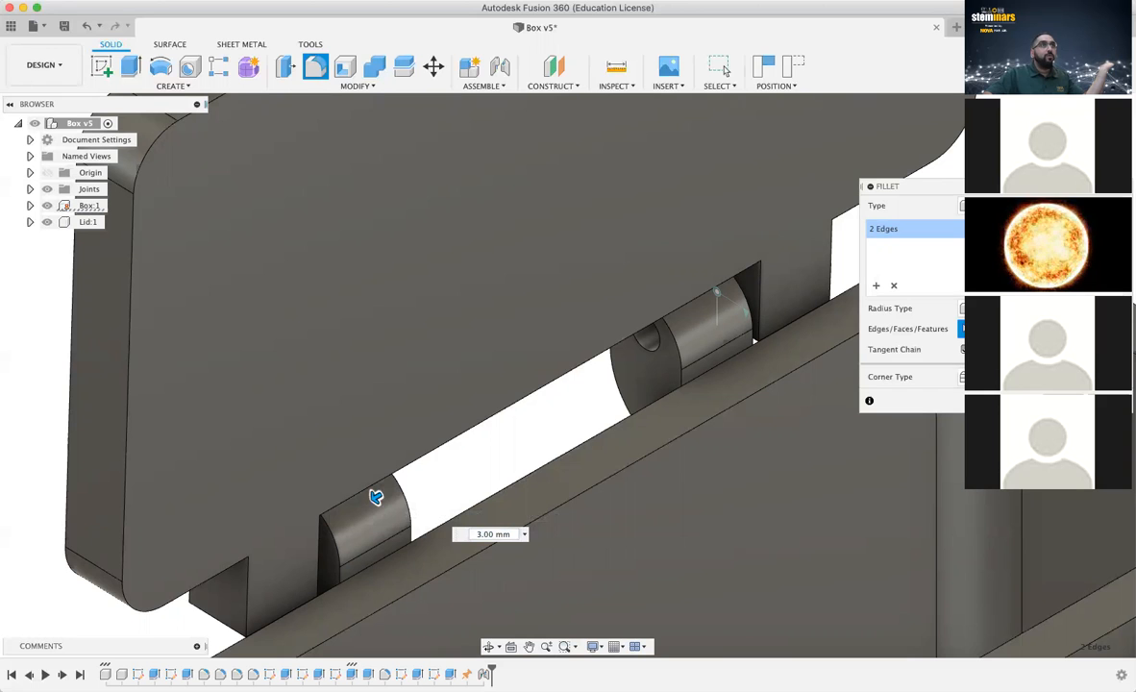
# Round the two selected edges of the box's hinge knuckles with a 3 mm fillet
pyautogui.moveTo(569, 375)
pyautogui.keyDown('shift'); pyautogui.mouseDown(button='middle')
pyautogui.moveTo(568, 234)
pyautogui.moveTo(620, 281)
pyautogui.moveTo(671, 265)
pyautogui.moveTo(533, 246)
pyautogui.moveTo(534, 231)
pyautogui.mouseUp(button='middle'); pyautogui.keyUp('shift')
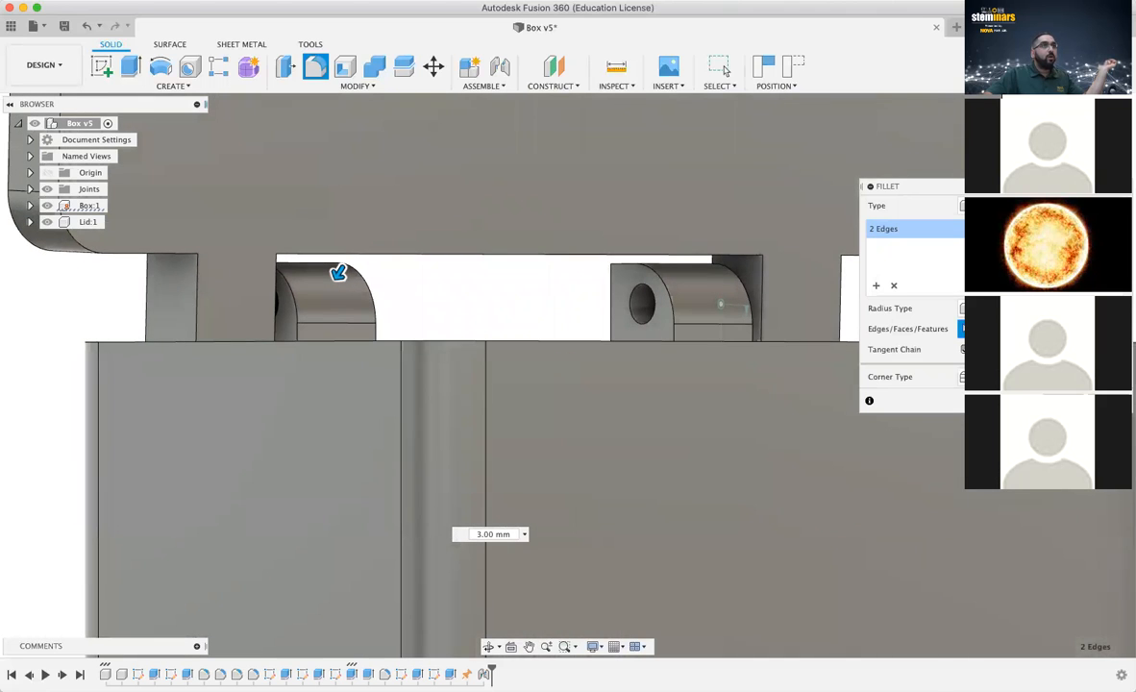
pyautogui.press('Return')
pyautogui.scroll(1, 659, 307)
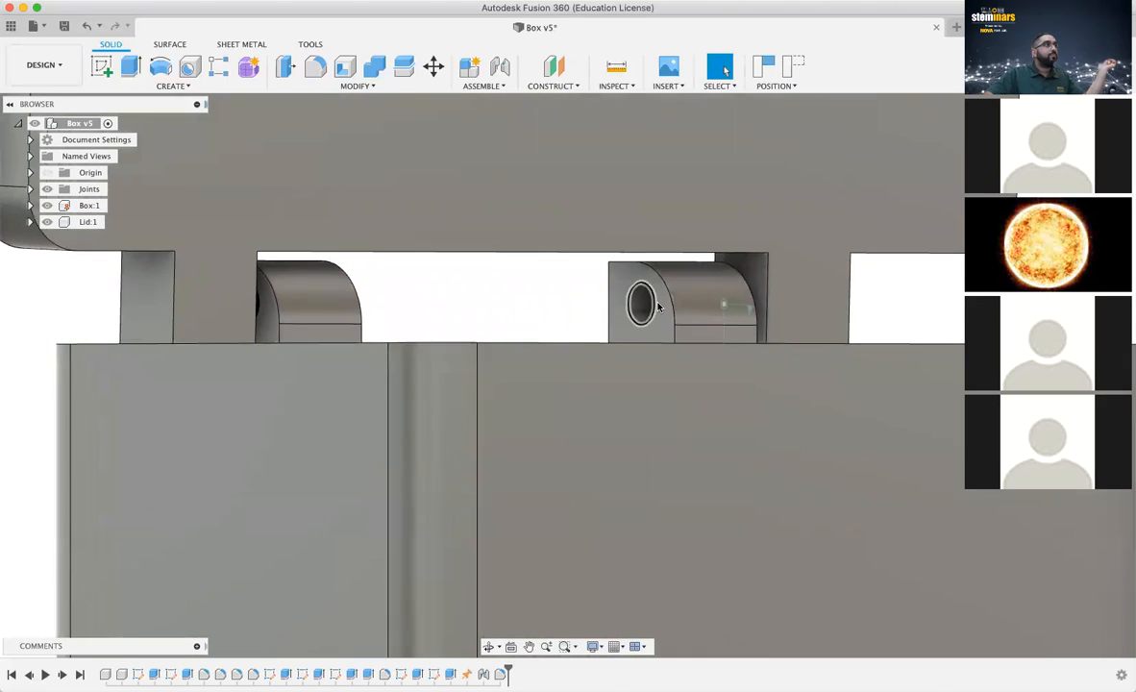
# Swing the lid shut about its hinge joint so that it rests on the box
pyautogui.scroll(-2, 658, 307)
pyautogui.scroll(-3, 658, 307)
pyautogui.keyDown('shift'); pyautogui.moveTo(670, 230); pyautogui.dragTo(720, 220, button='middle'); pyautogui.keyUp('shift')
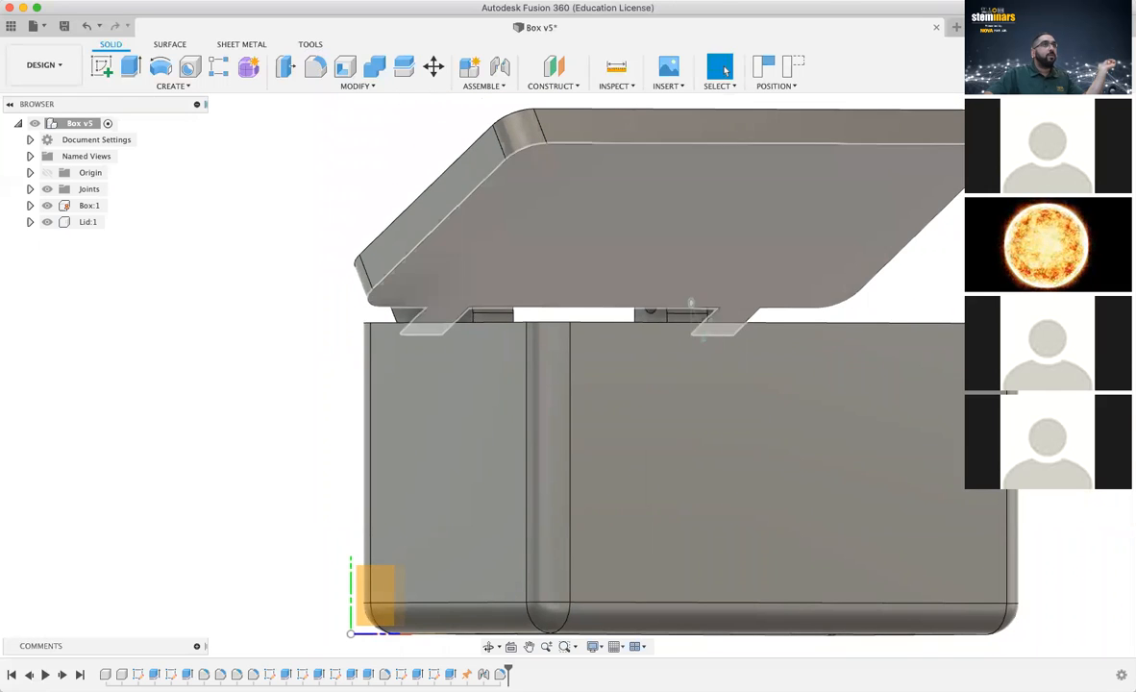
pyautogui.click(1076, 143)
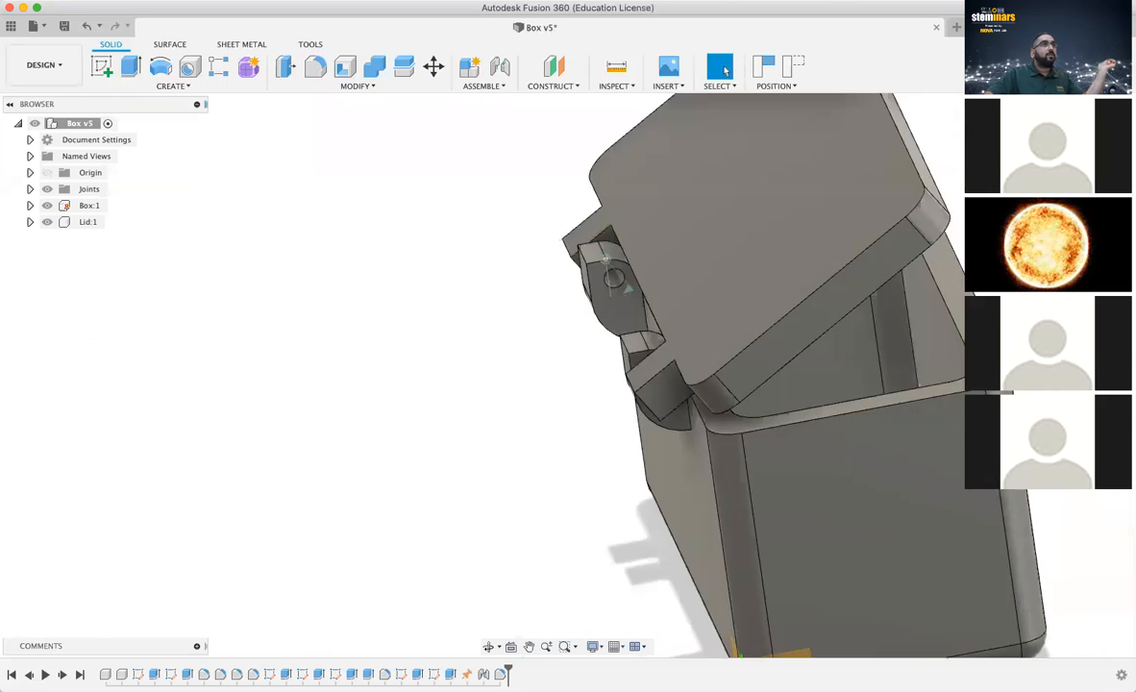
pyautogui.scroll(5, 614, 278)
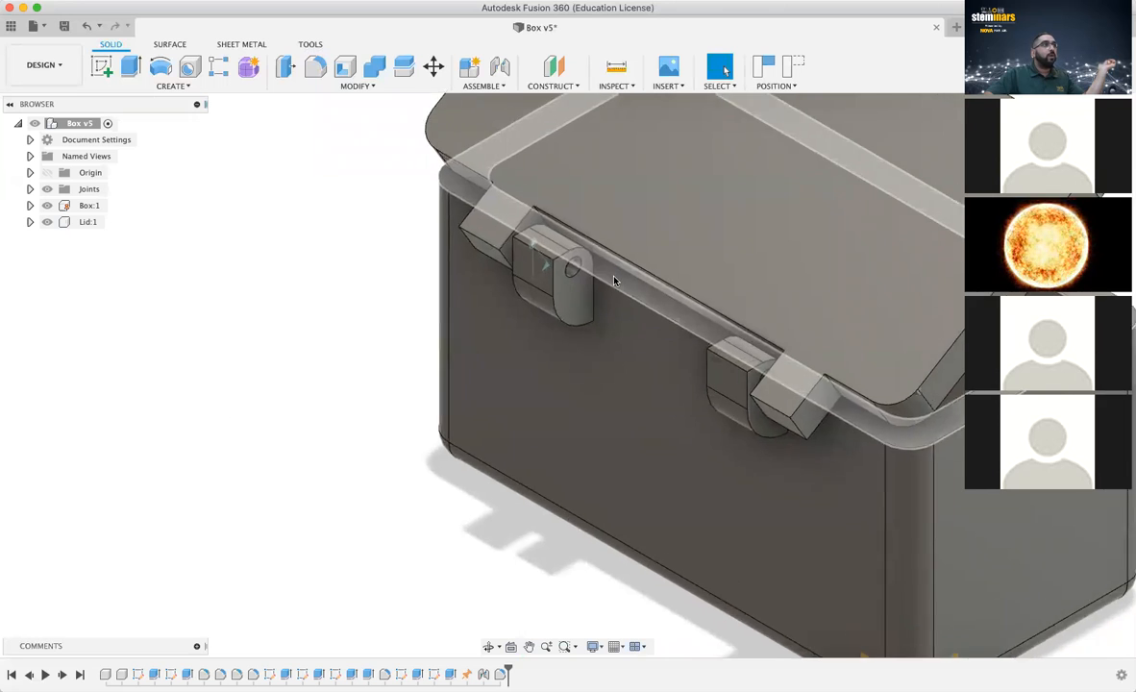
pyautogui.keyDown('shift'); pyautogui.moveTo(614, 278); pyautogui.dragTo(507, 281, button='middle'); pyautogui.keyUp('shift')
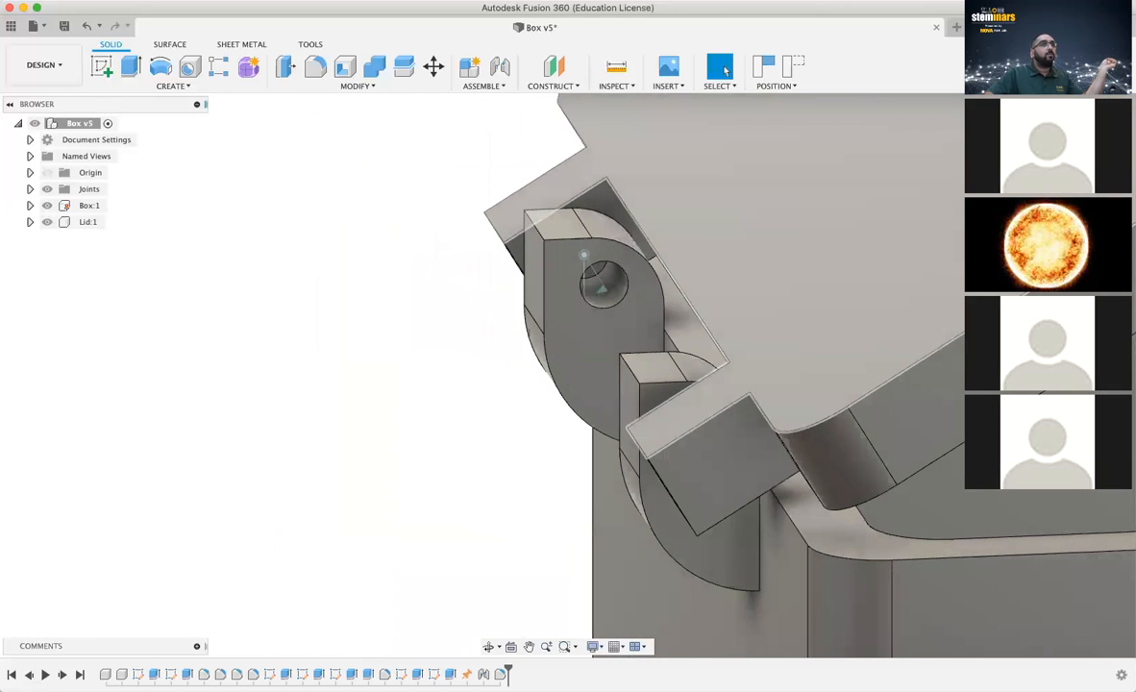
pyautogui.click(1046, 116)
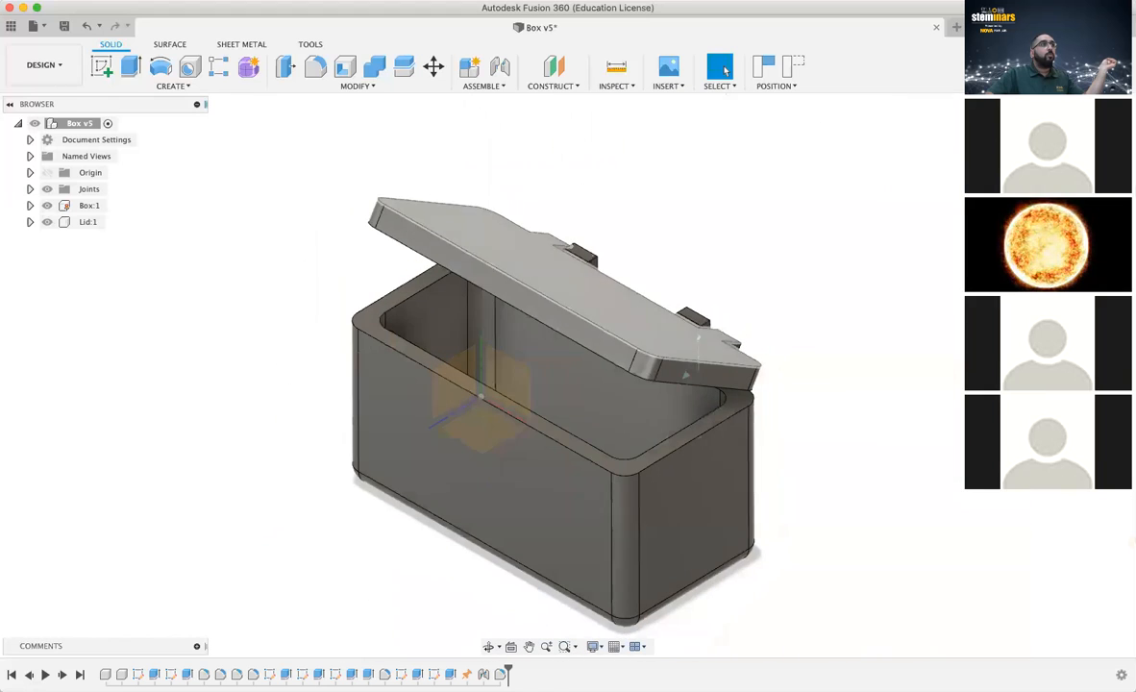
pyautogui.moveTo(629, 352); pyautogui.dragTo(610, 453)
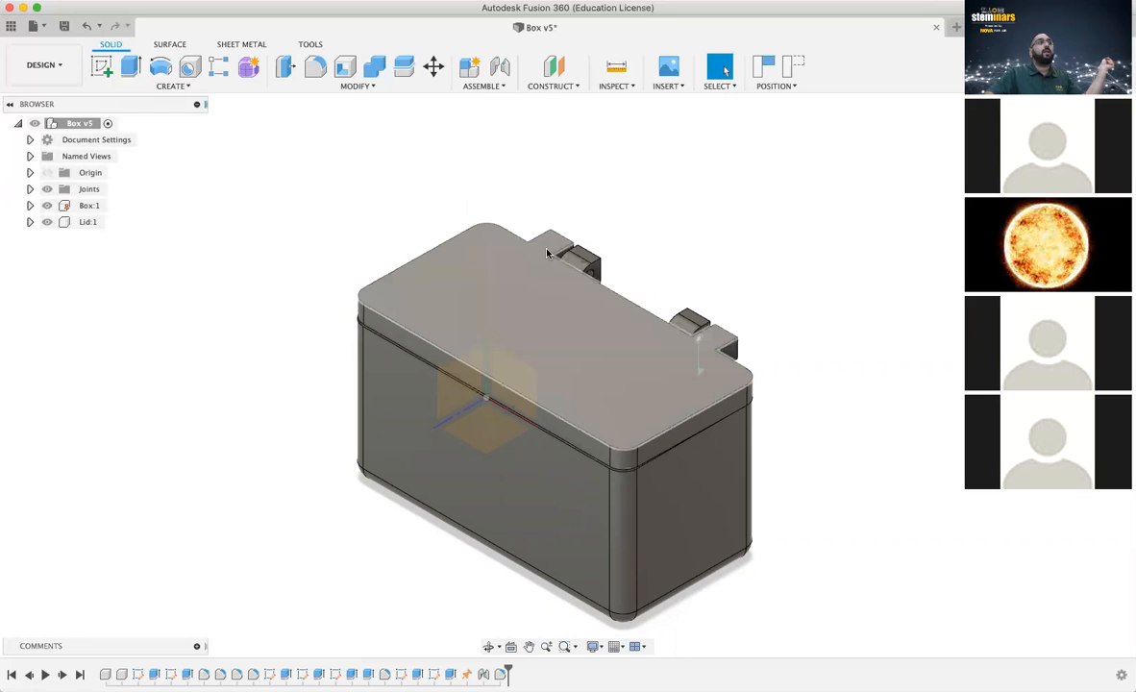
# Make the Lid component the active component for editing
pyautogui.click(92, 222)
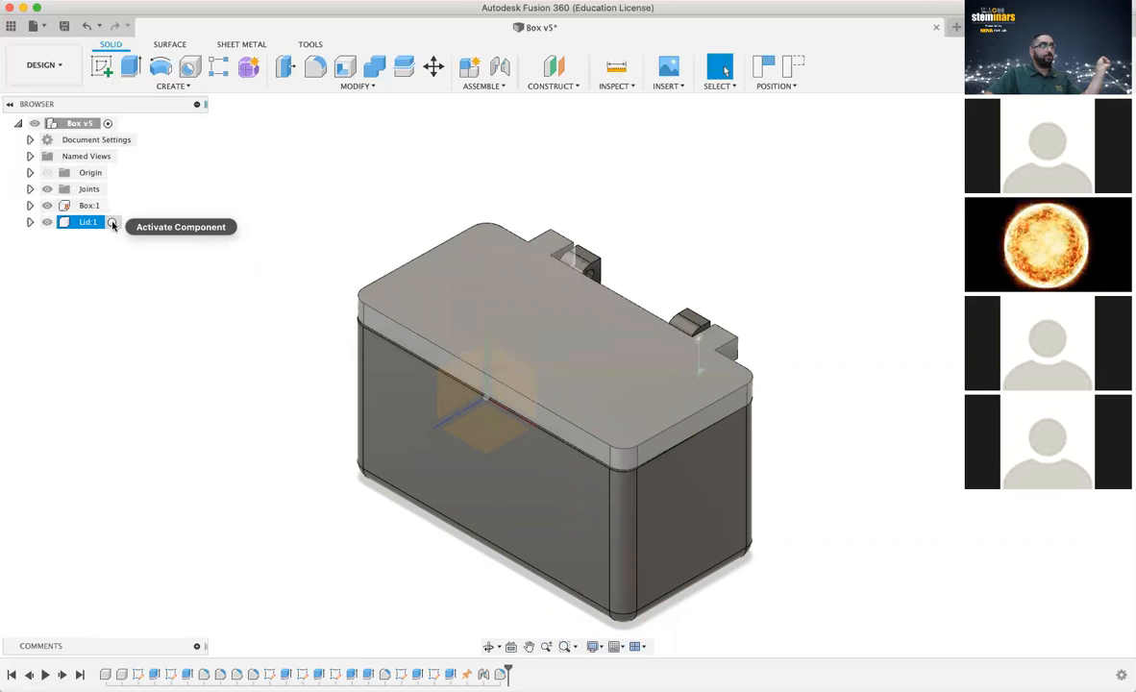
pyautogui.click(113, 224)
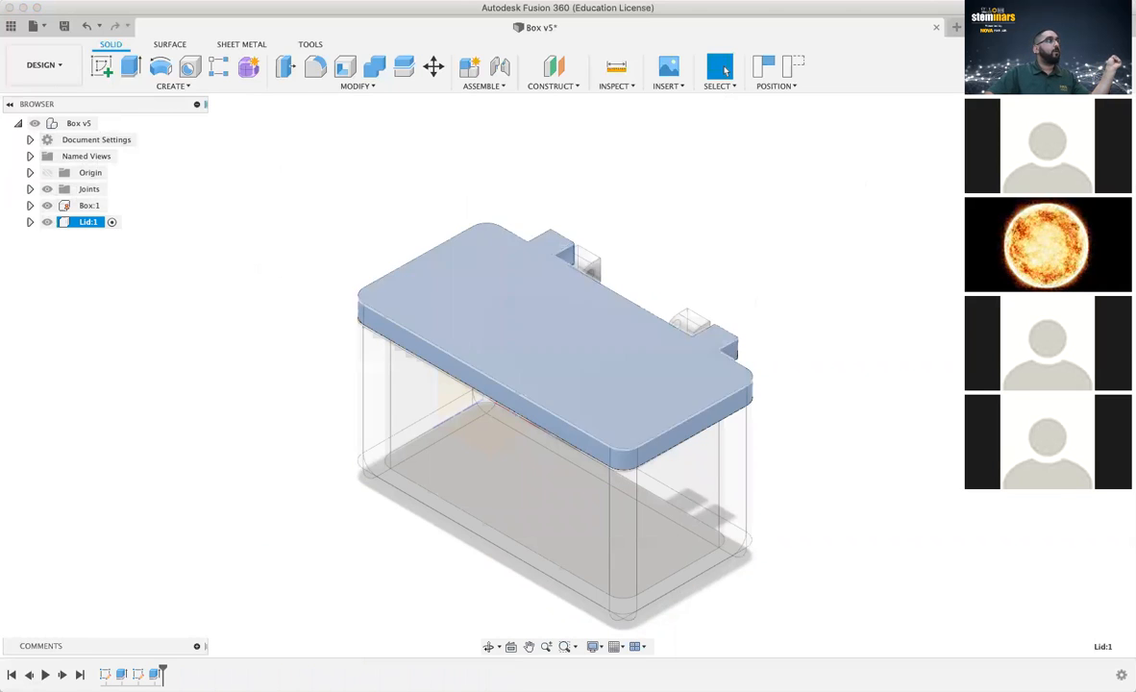
pyautogui.click(112, 223)
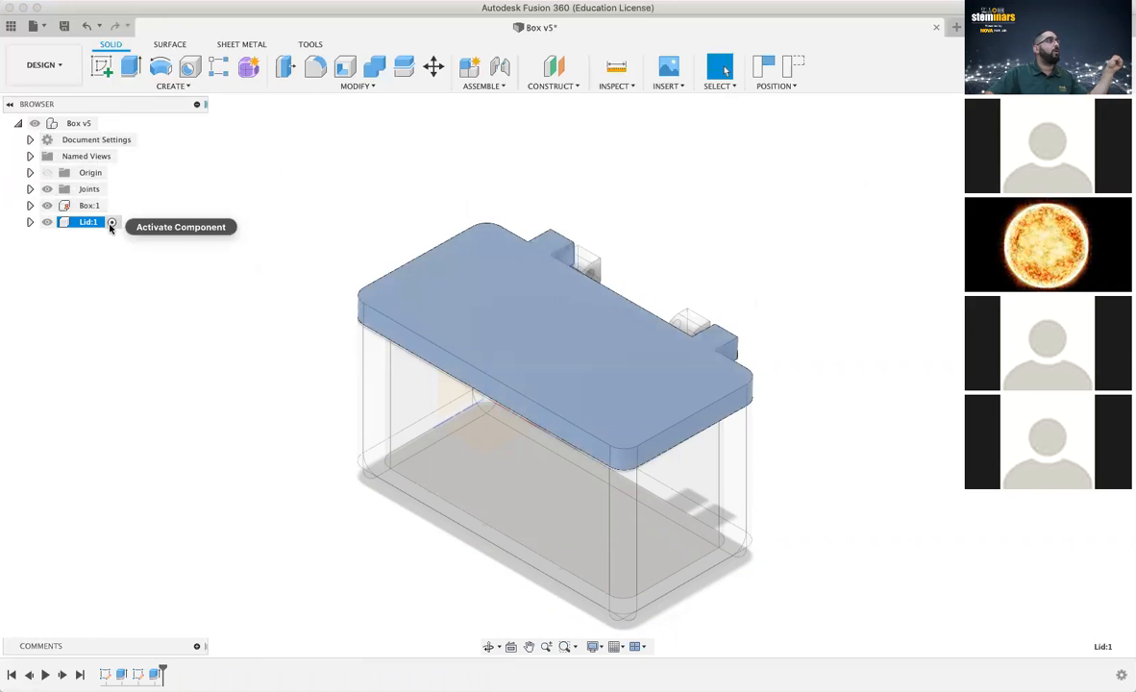
# Start a sketch on the outer side face of the lid's hinge tab, capturing the current component position
pyautogui.scroll(-3, 769, 218)
pyautogui.scroll(10, 760, 228)
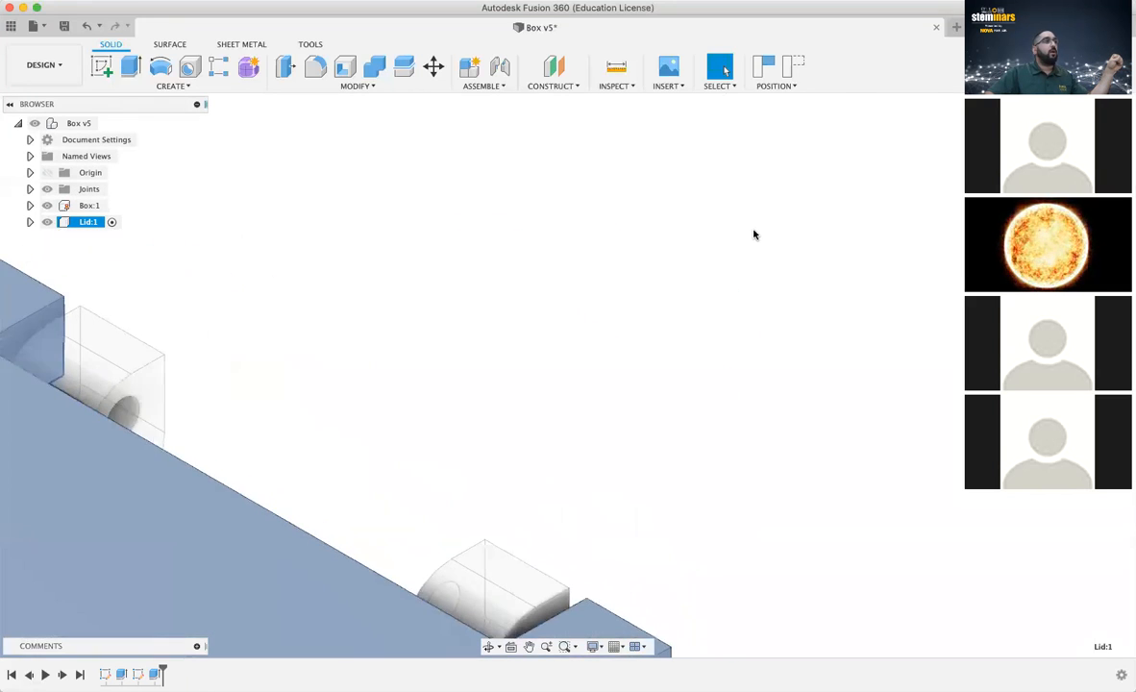
pyautogui.scroll(-1, 755, 236)
pyautogui.scroll(-1, 754, 236)
pyautogui.keyDown('shift'); pyautogui.moveTo(567, 375); pyautogui.dragTo(991, 397, button='middle'); pyautogui.keyUp('shift')
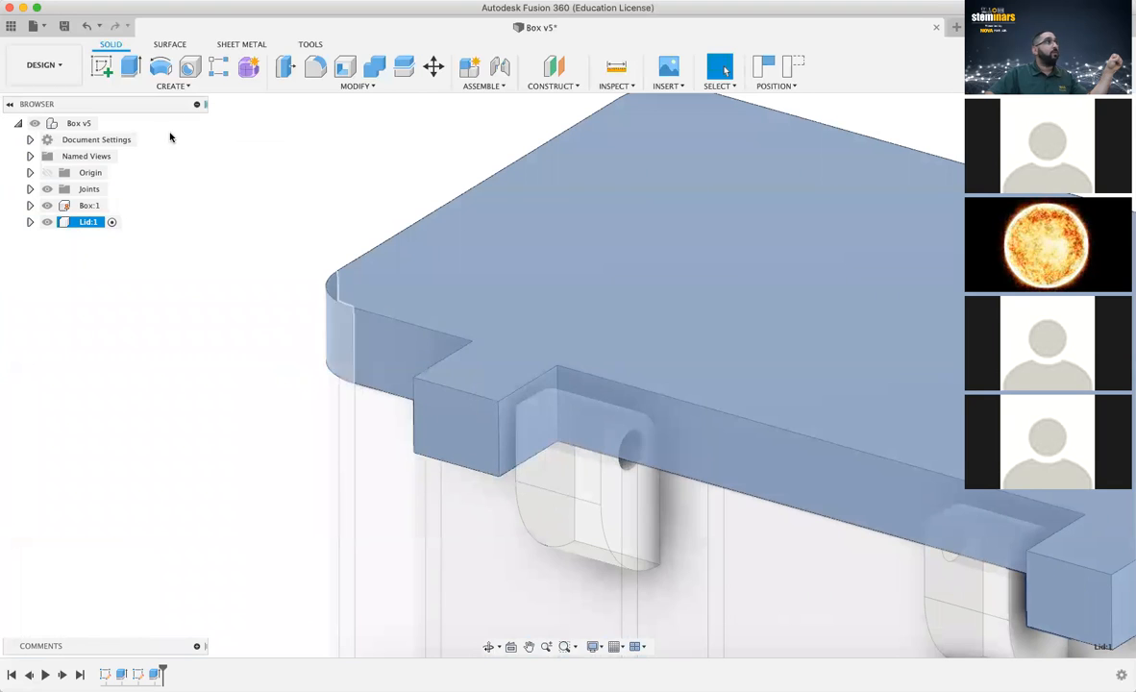
pyautogui.click(264, 333)
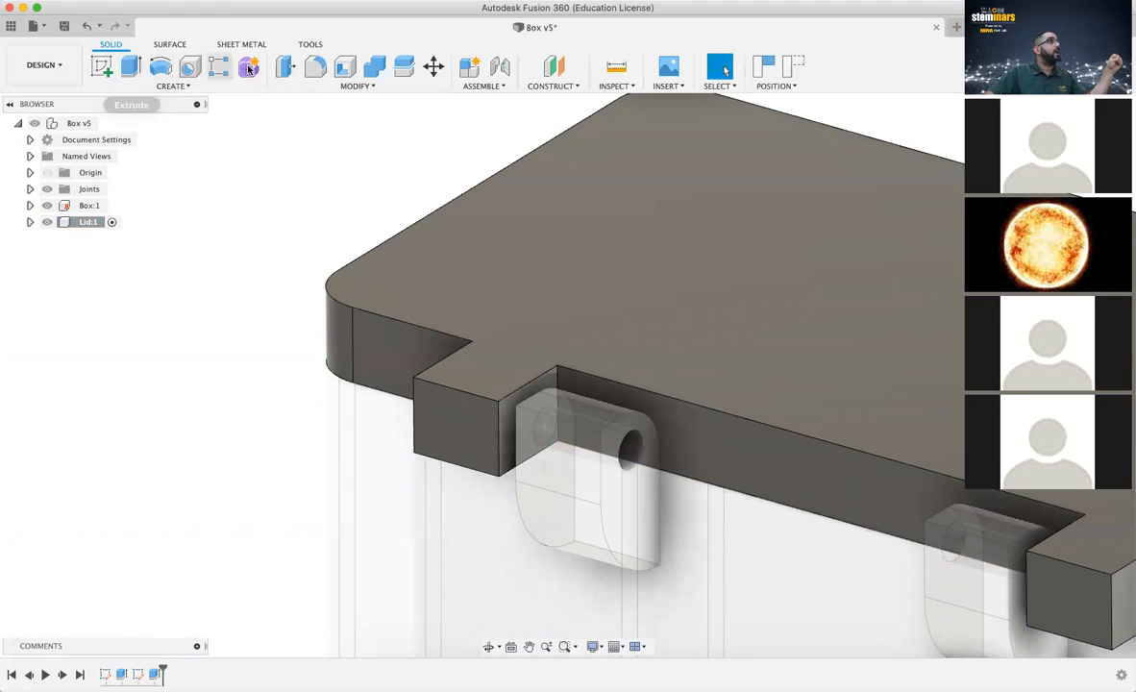
pyautogui.click(102, 68)
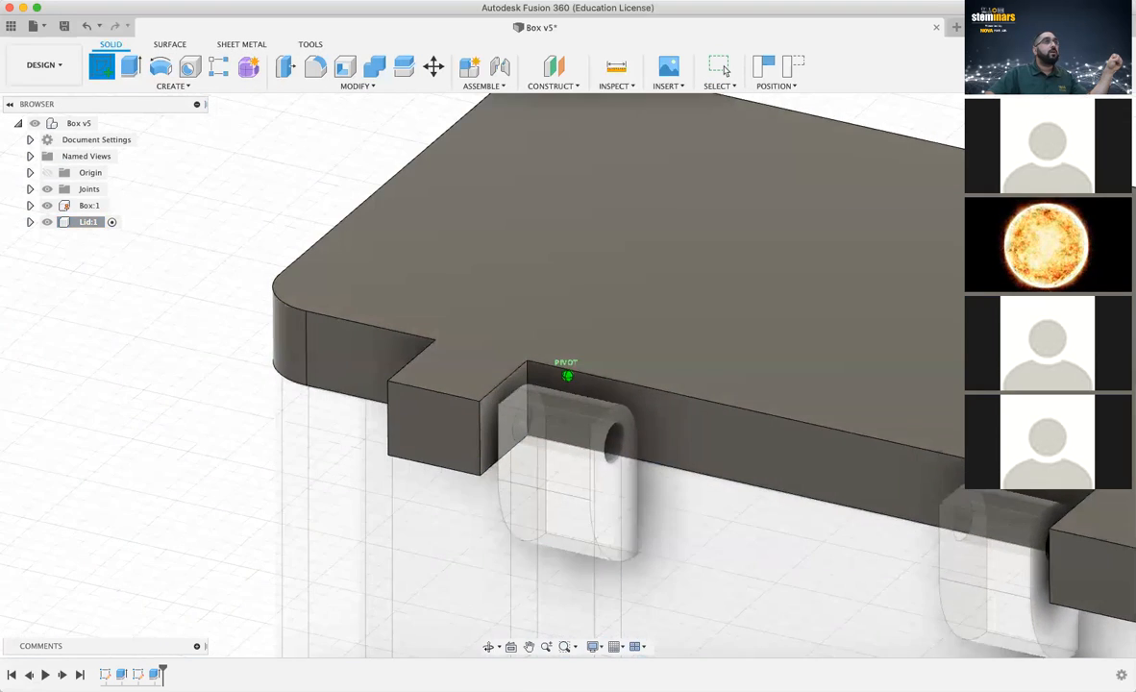
pyautogui.click(569, 373)
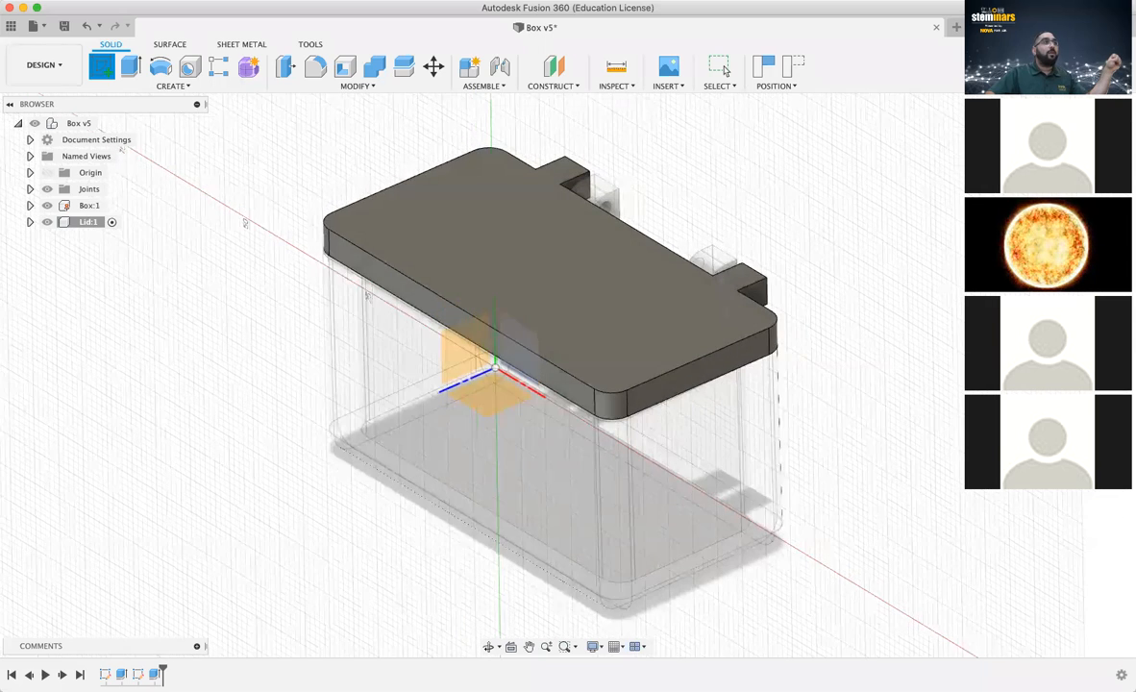
pyautogui.scroll(2, 723, 262)
pyautogui.scroll(4, 723, 262)
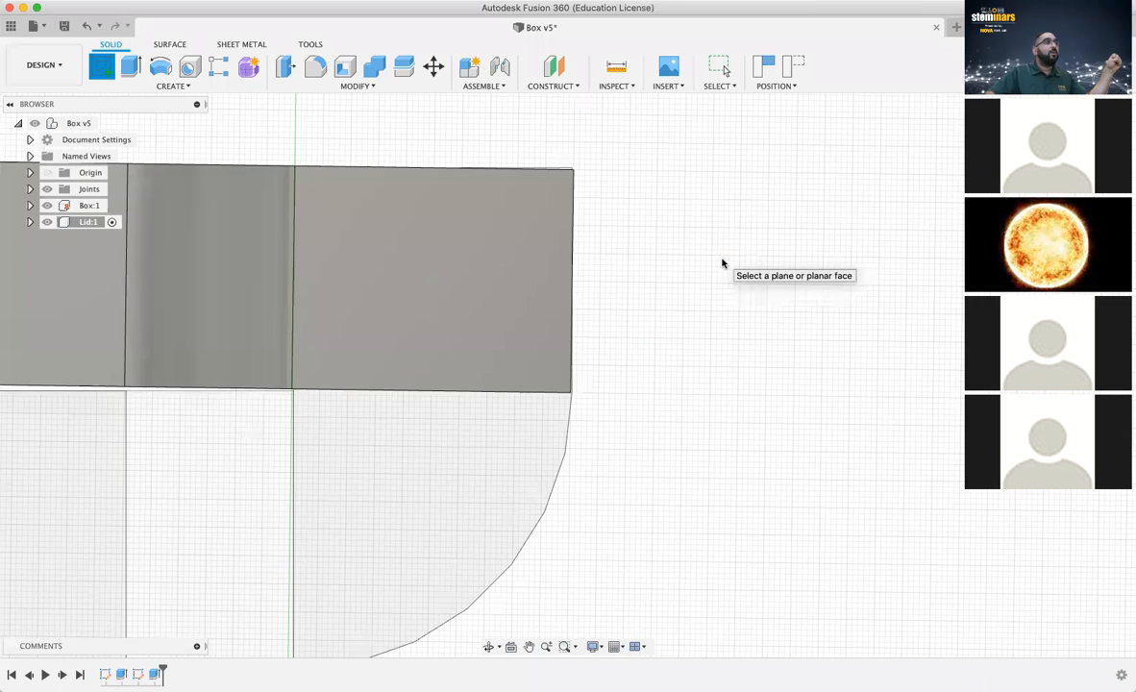
pyautogui.click(447, 281)
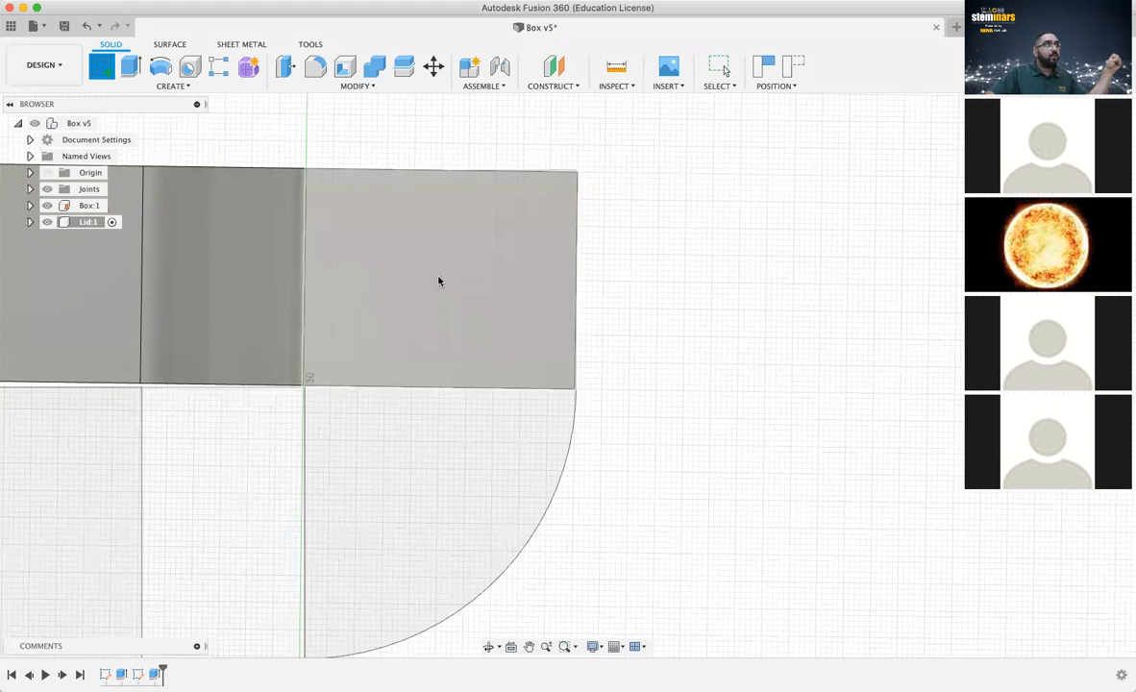
pyautogui.moveTo(567, 375)
pyautogui.keyDown('shift'); pyautogui.mouseDown(button='middle')
pyautogui.moveTo(543, 392)
pyautogui.moveTo(481, 391)
pyautogui.moveTo(565, 391)
pyautogui.moveTo(566, 365)
pyautogui.mouseUp(button='middle'); pyautogui.keyUp('shift')
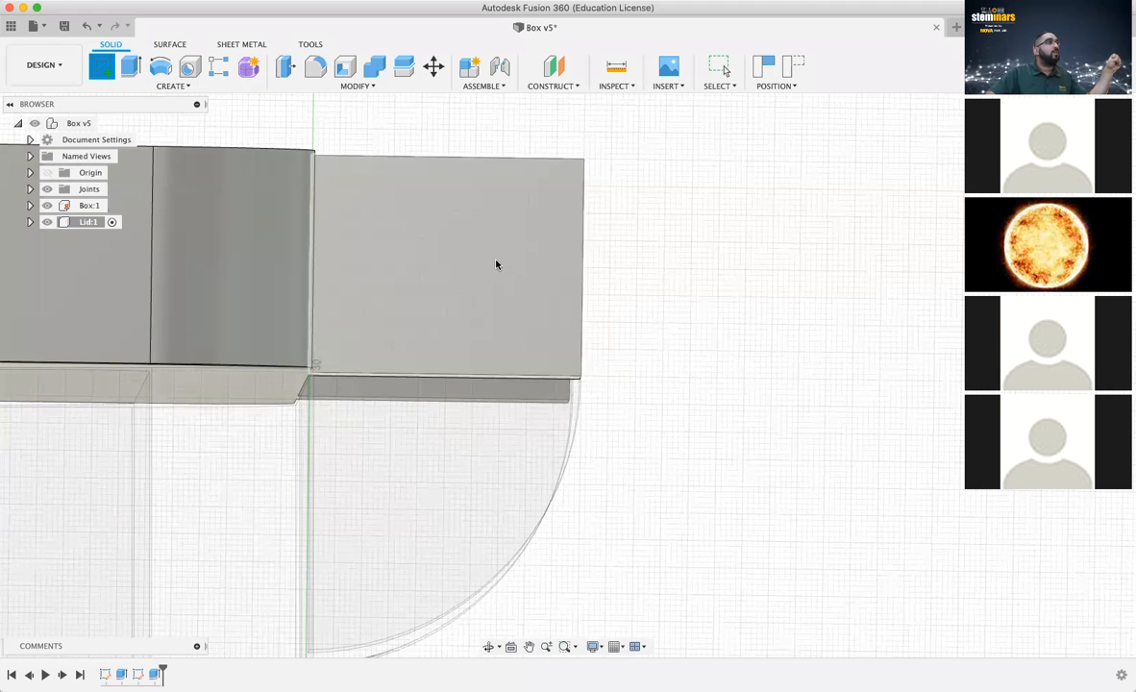
pyautogui.click(496, 265)
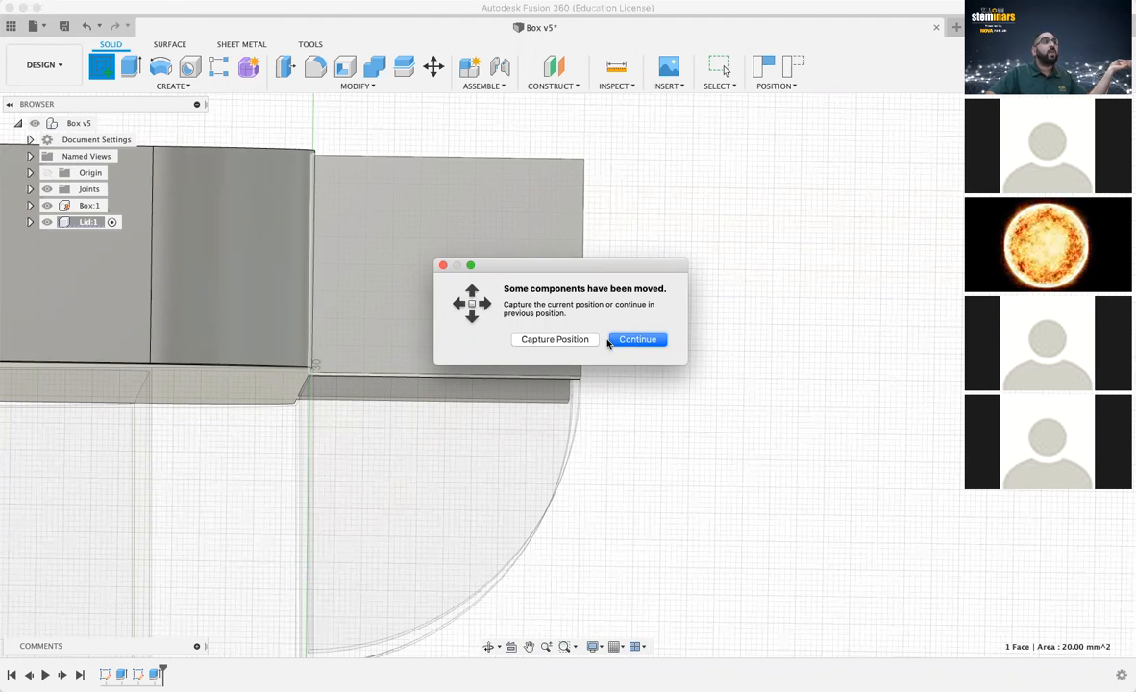
pyautogui.click(555, 339)
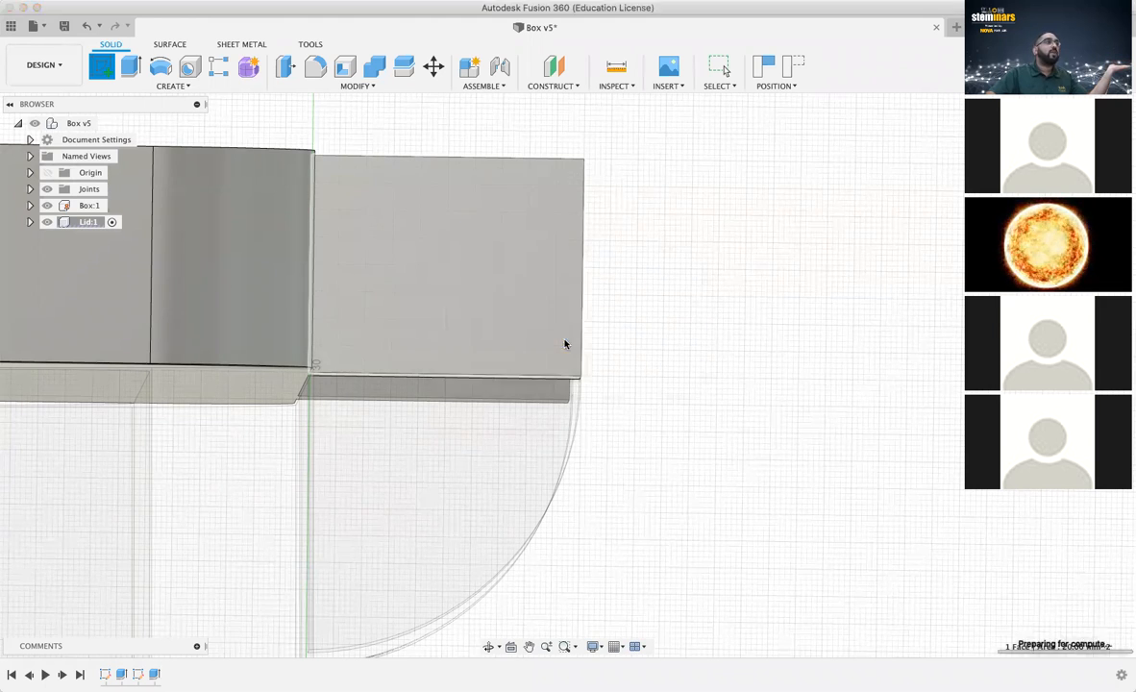
pyautogui.click(479, 388)
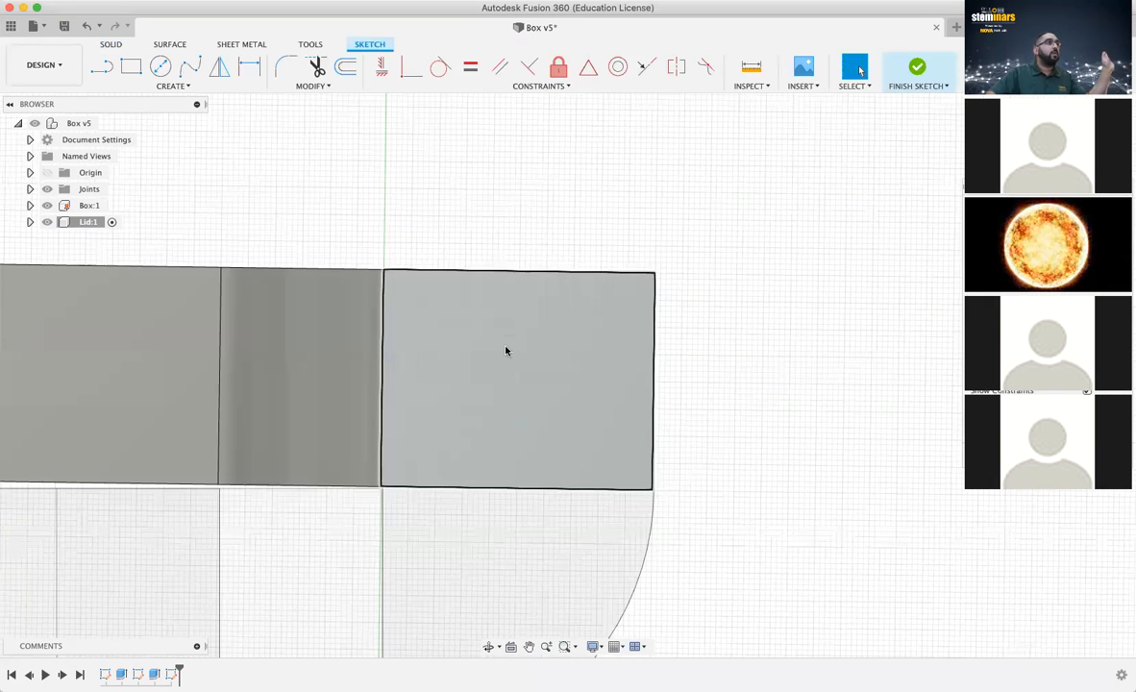
# Draw a 2 mm diameter circle near the middle of the hinge tab's side face and finish the sketch
pyautogui.click(161, 66)
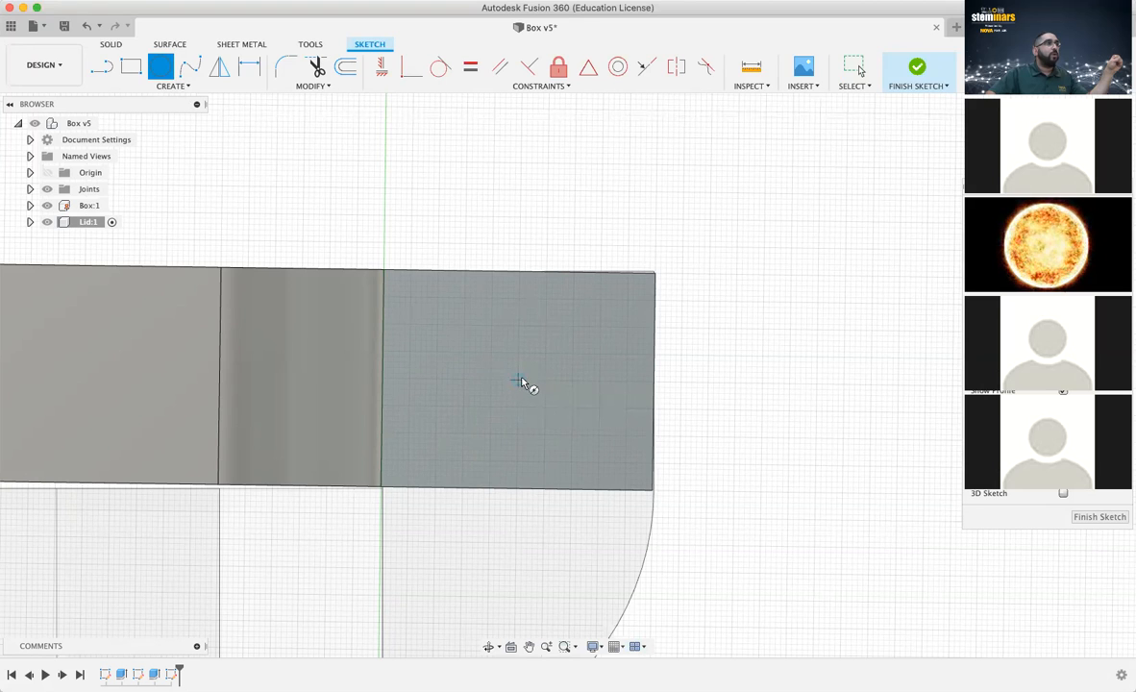
pyautogui.scroll(5, 515, 394)
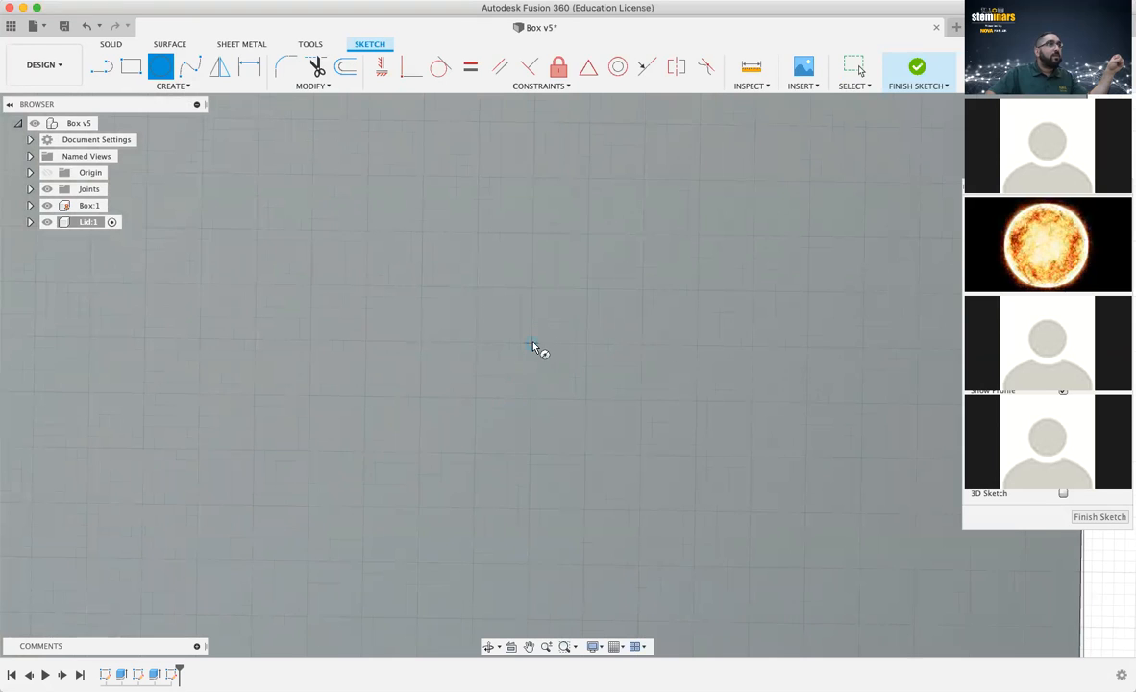
pyautogui.click(532, 345)
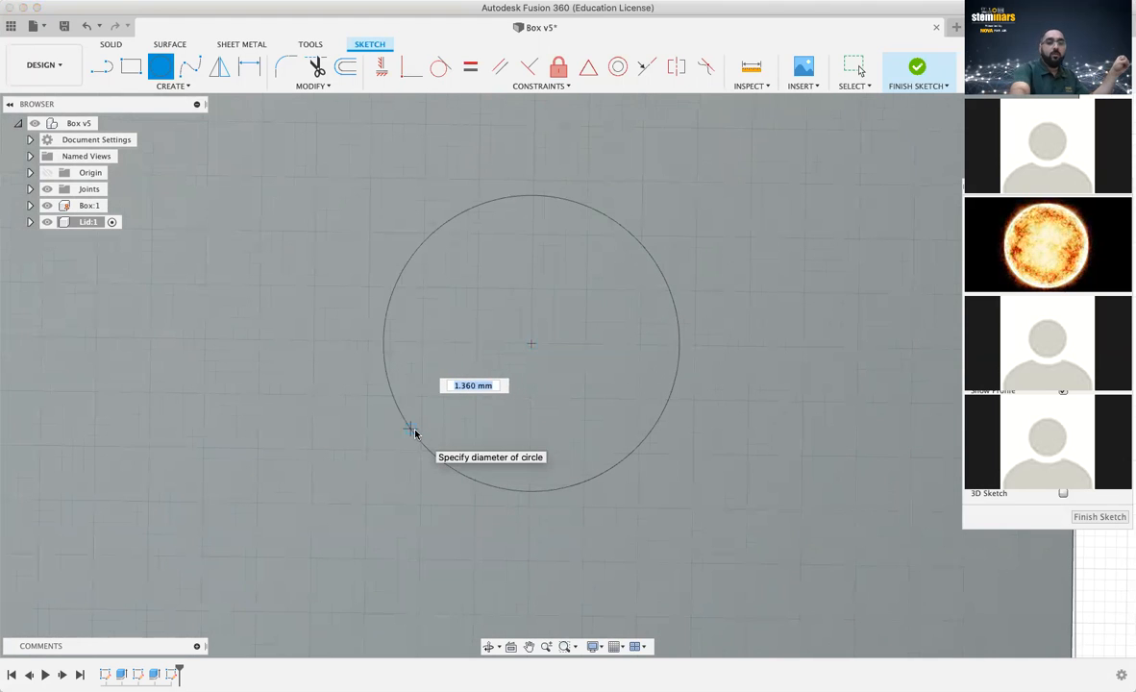
pyautogui.write('2')
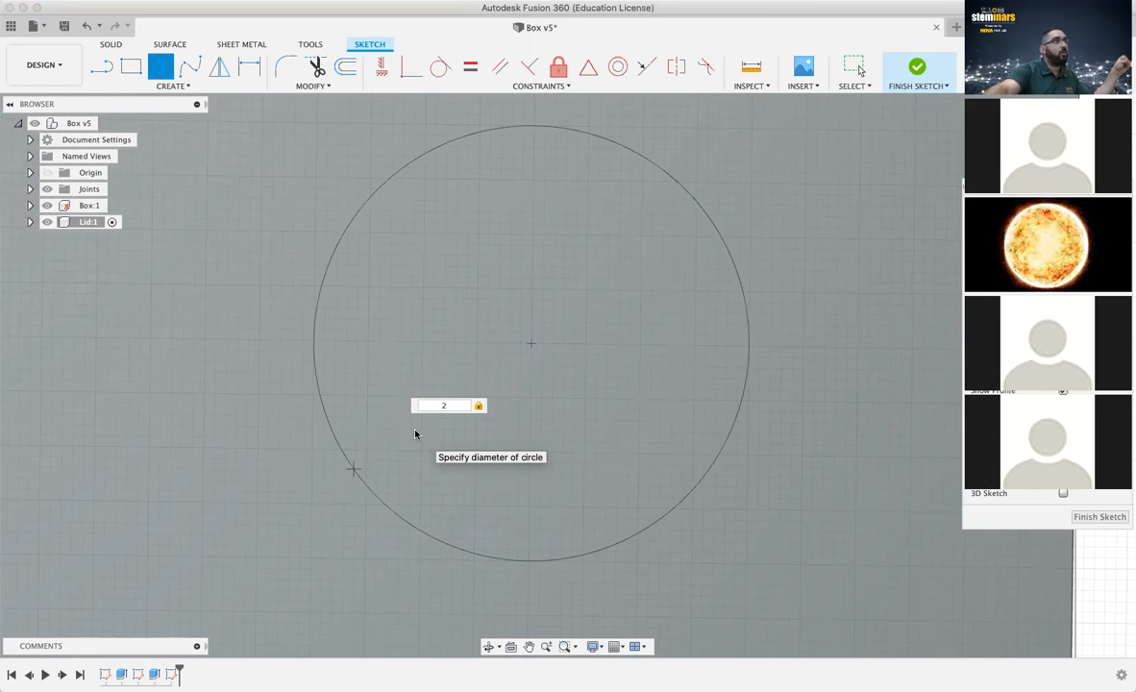
pyautogui.press('Return')
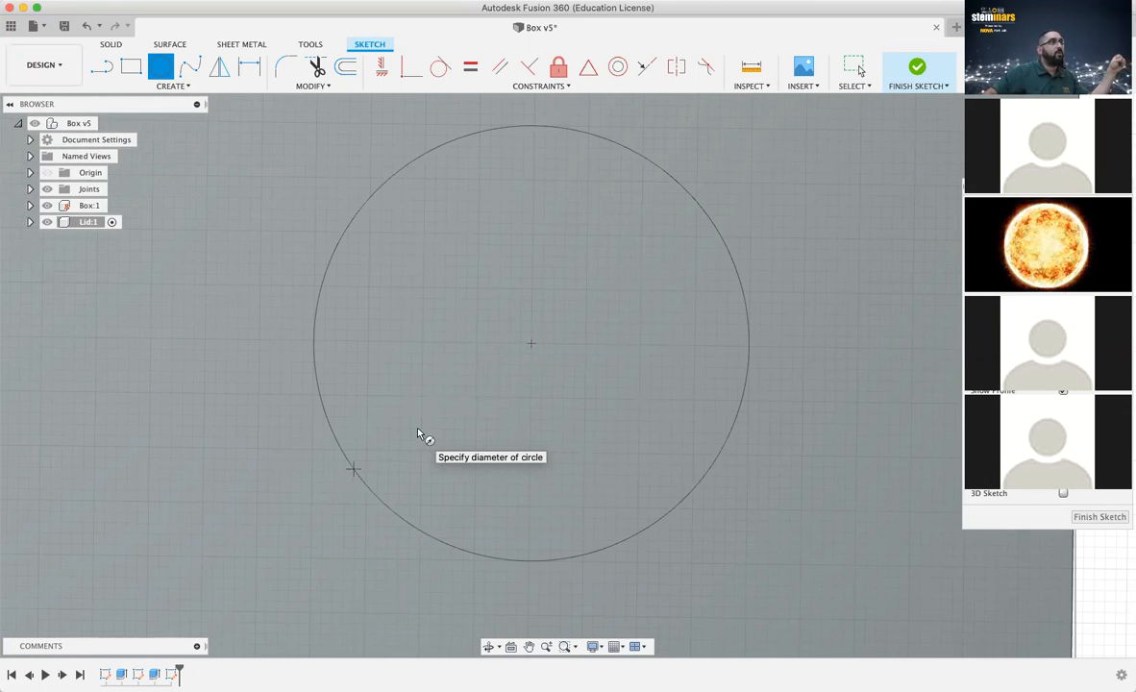
pyautogui.press('Escape')
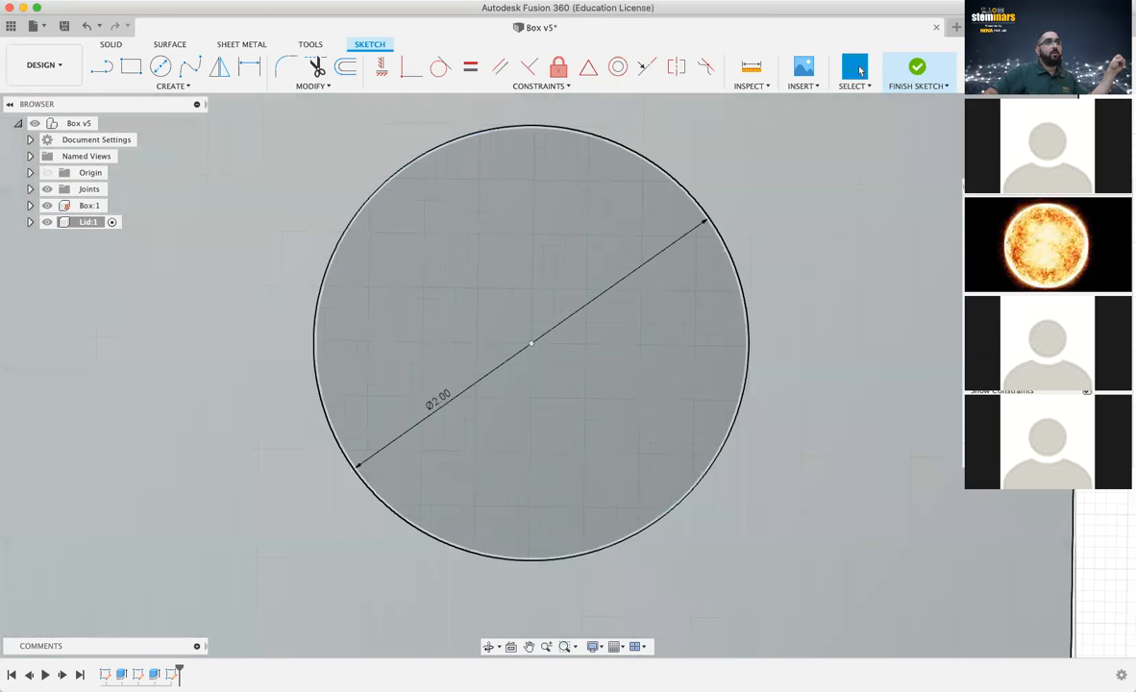
pyautogui.click(918, 69)
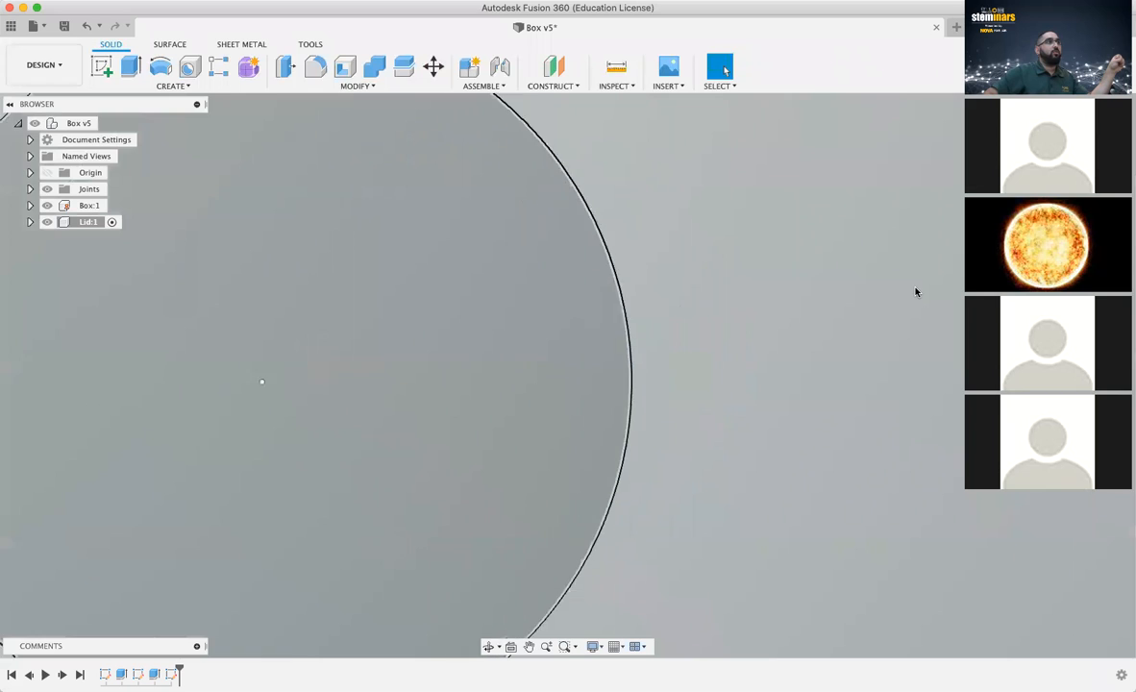
# Extrude the 2 mm circle as a cut through the lid's hinge tab up to its inner side face
pyautogui.scroll(-5, 917, 292)
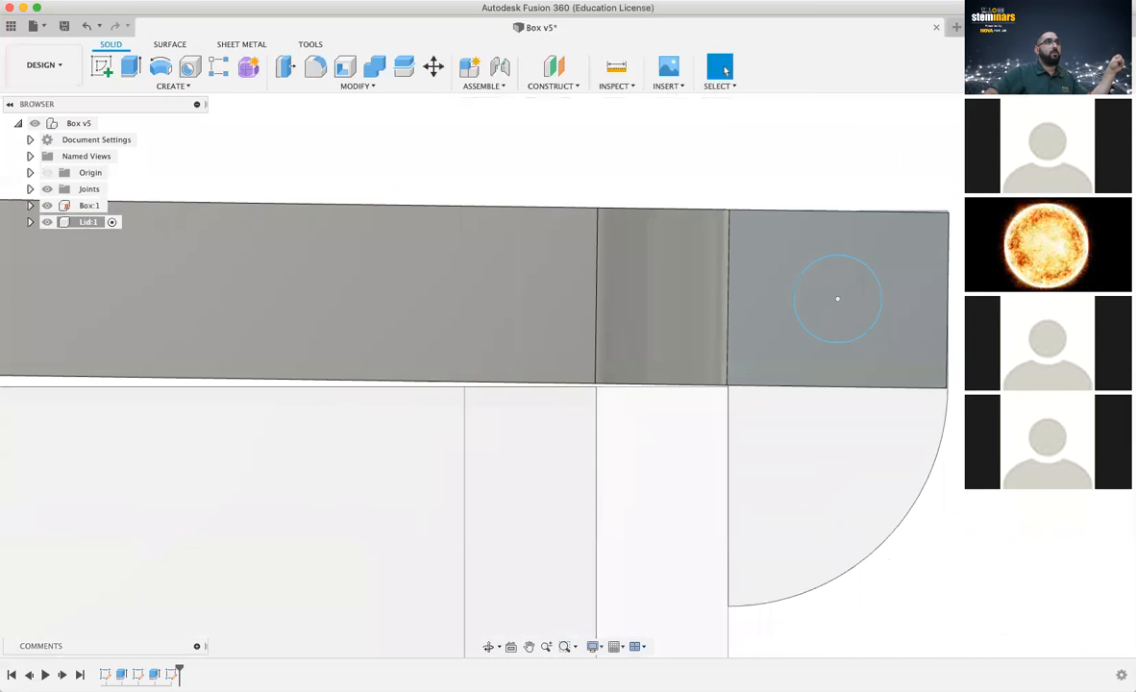
pyautogui.keyDown('shift'); pyautogui.moveTo(916, 291); pyautogui.dragTo(860, 332, button='middle'); pyautogui.keyUp('shift')
pyautogui.moveTo(1072, 152); pyautogui.dragTo(1019, 165)
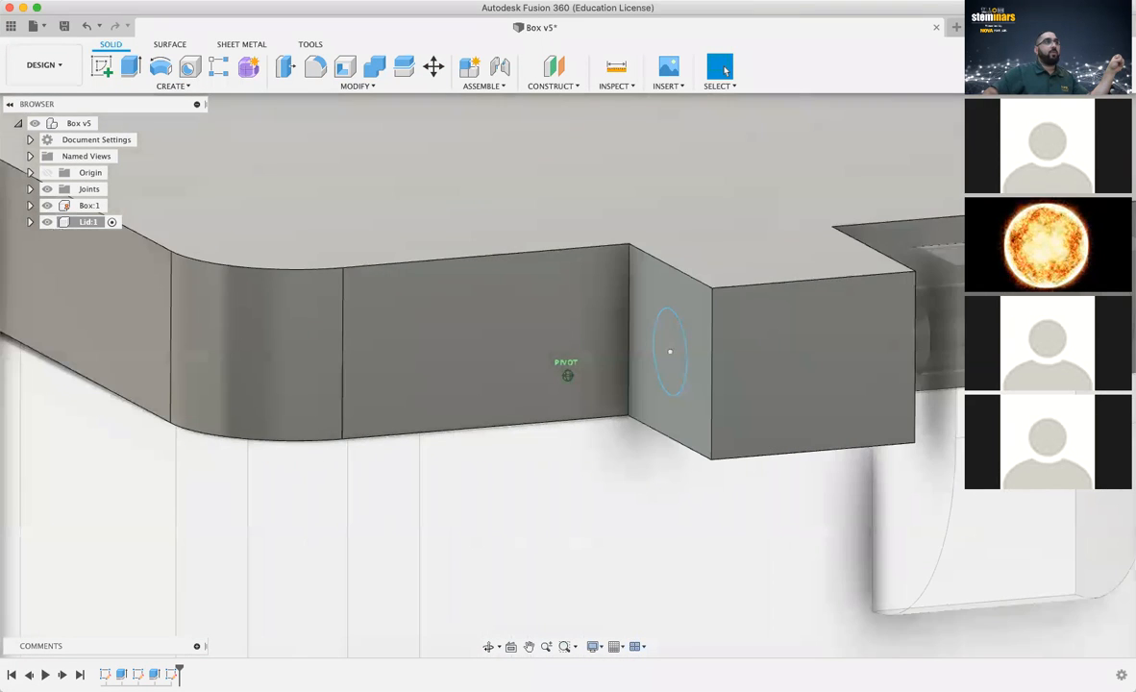
pyautogui.click(131, 68)
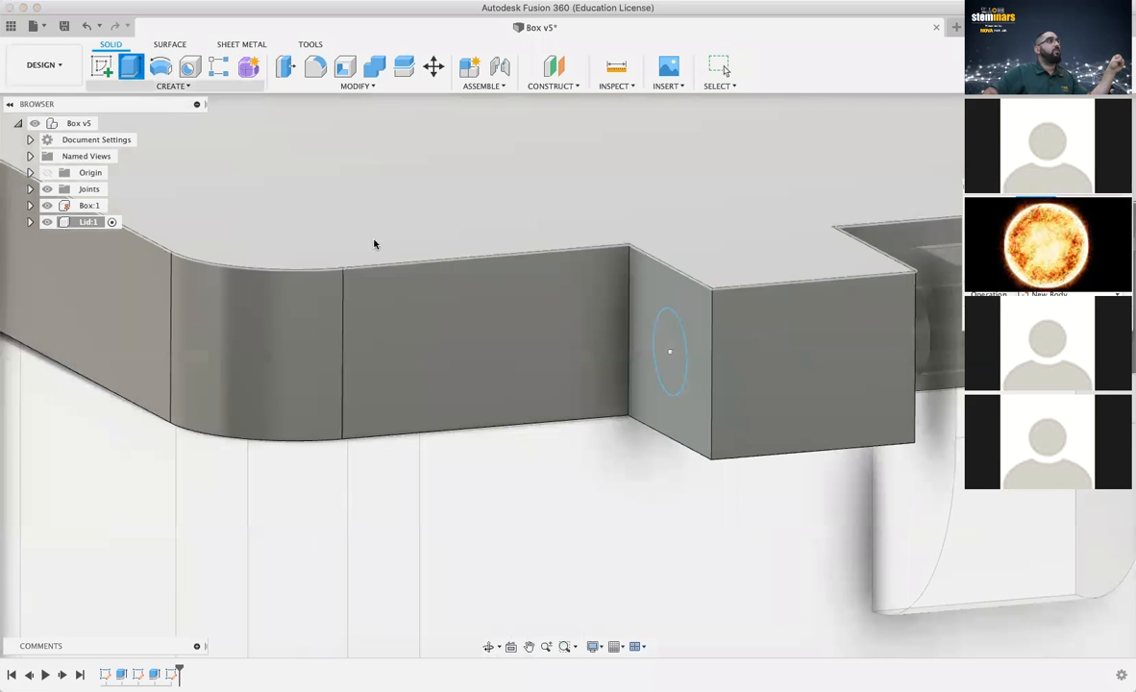
pyautogui.click(671, 358)
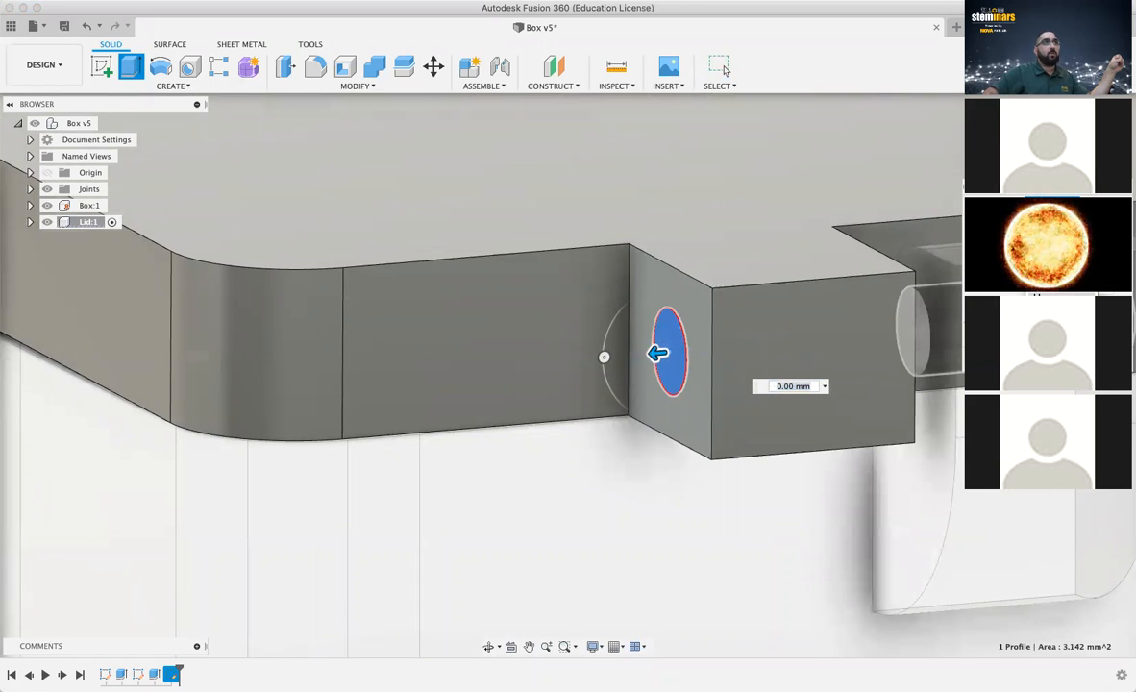
pyautogui.moveTo(656, 354)
pyautogui.keyDown('shift'); pyautogui.mouseDown(button='middle')
pyautogui.moveTo(575, 389)
pyautogui.moveTo(440, 365)
pyautogui.mouseUp(button='middle'); pyautogui.keyUp('shift')
pyautogui.keyDown('shift'); pyautogui.moveTo(869, 318); pyautogui.dragTo(846, 315, button='middle'); pyautogui.keyUp('shift')
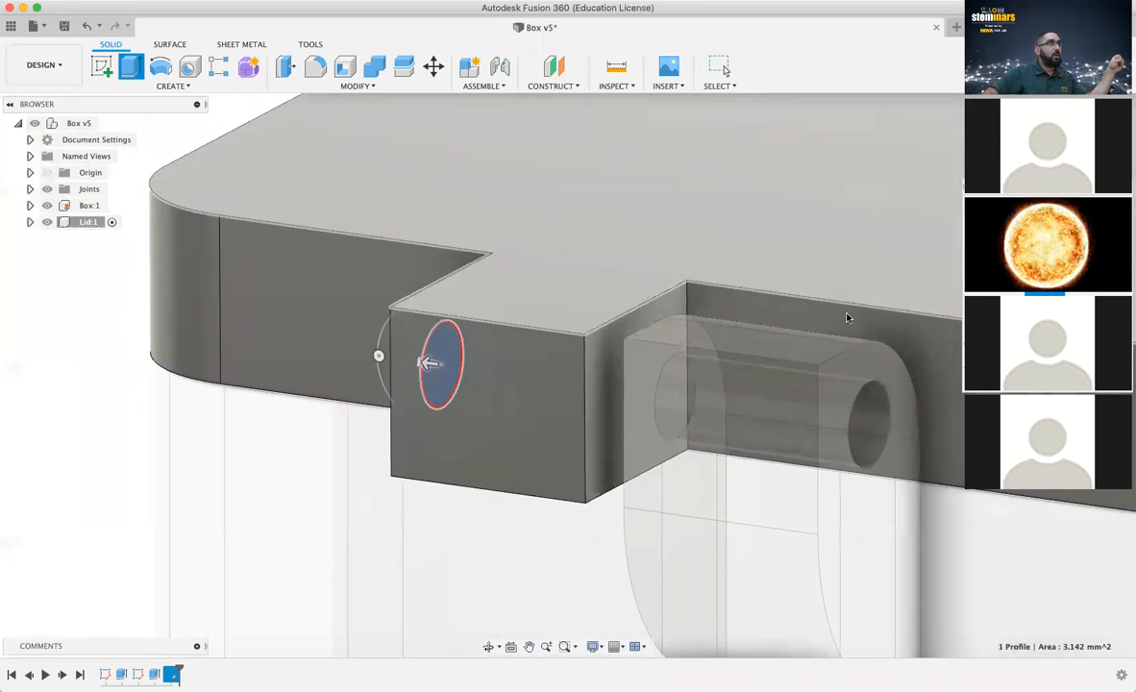
pyautogui.click(612, 399)
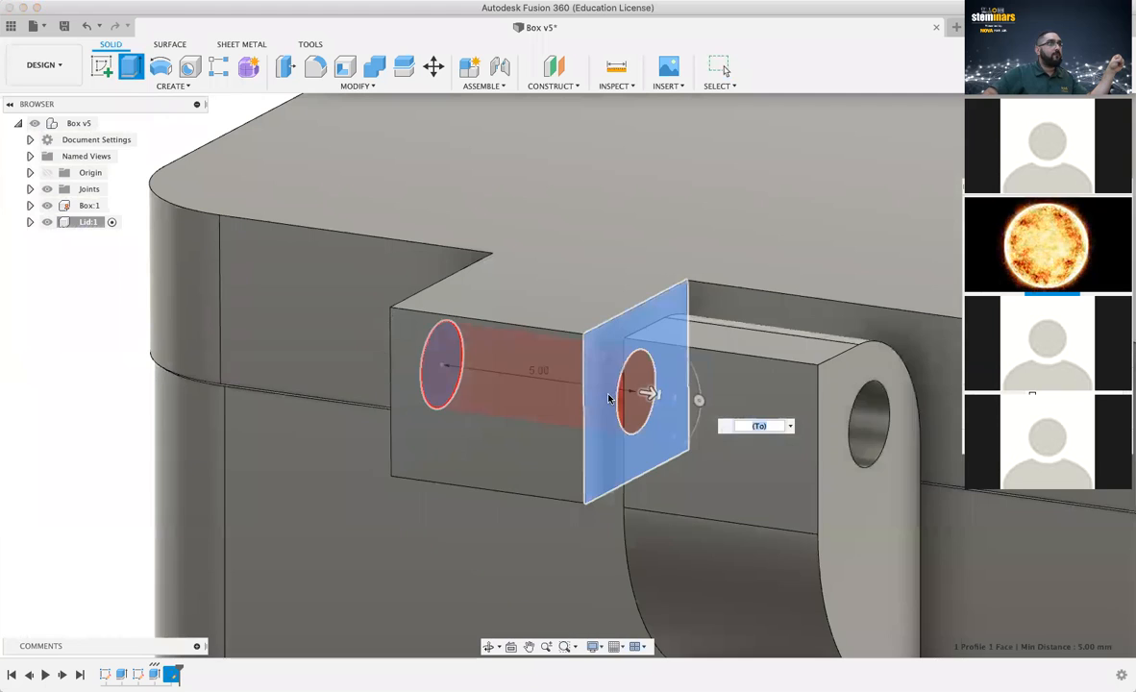
pyautogui.click(723, 67)
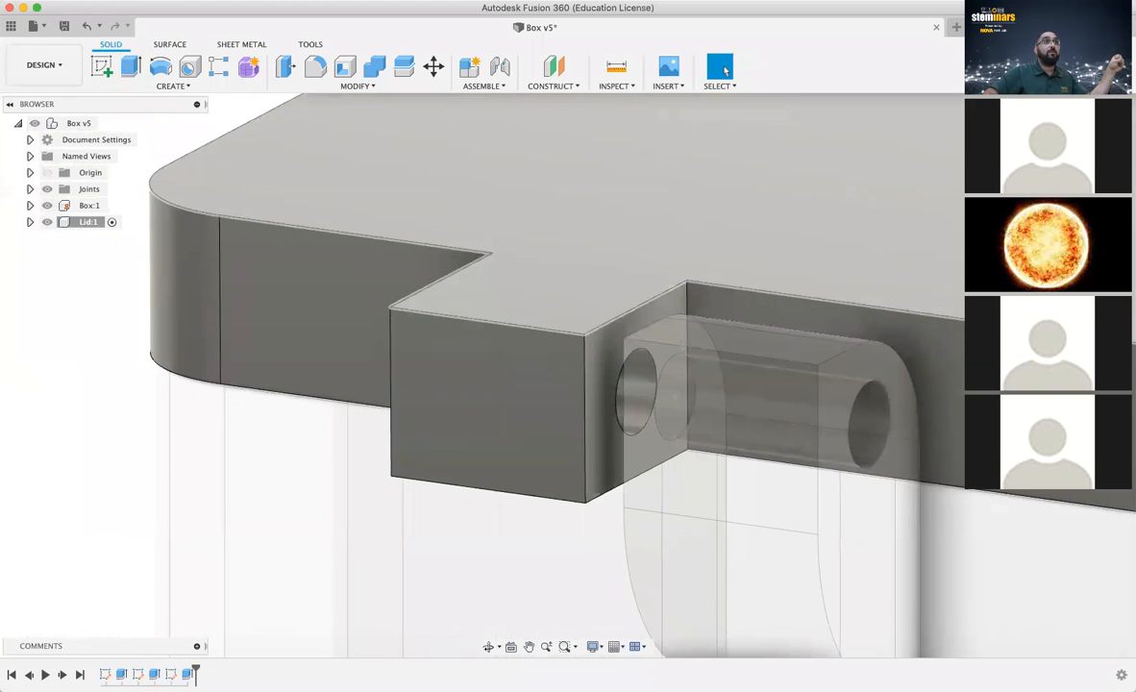
# Start a sketch on the outer side face of the lid's opposite hinge tab
pyautogui.keyDown('shift'); pyautogui.moveTo(612, 389); pyautogui.dragTo(688, 384, button='middle'); pyautogui.keyUp('shift')
pyautogui.keyDown('shift'); pyautogui.moveTo(615, 394); pyautogui.dragTo(654, 332, button='middle'); pyautogui.keyUp('shift')
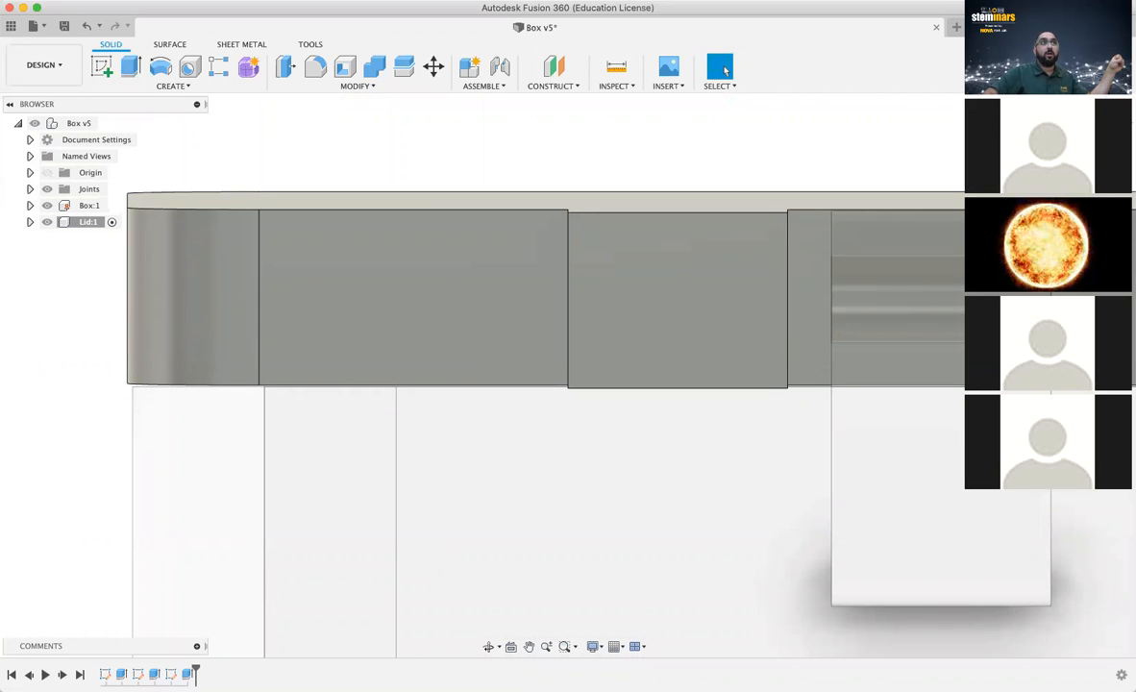
pyautogui.click(1052, 146)
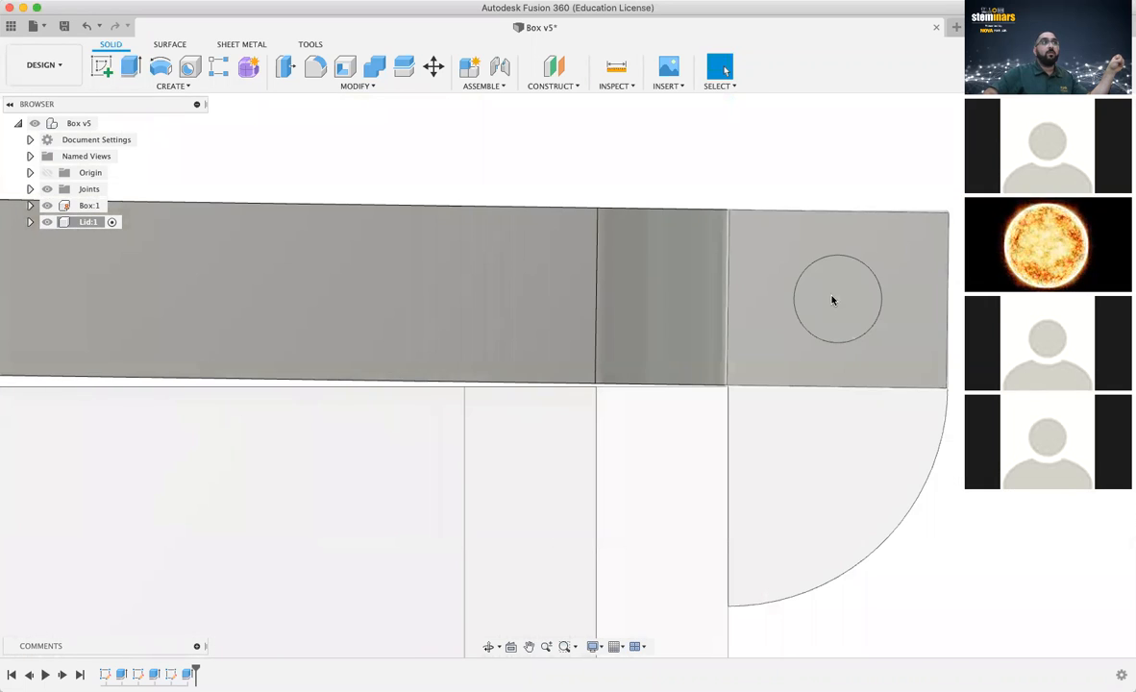
pyautogui.moveTo(567, 376)
pyautogui.keyDown('shift'); pyautogui.mouseDown(button='middle')
pyautogui.moveTo(542, 425)
pyautogui.moveTo(561, 358)
pyautogui.moveTo(556, 400)
pyautogui.moveTo(539, 398)
pyautogui.mouseUp(button='middle'); pyautogui.keyUp('shift')
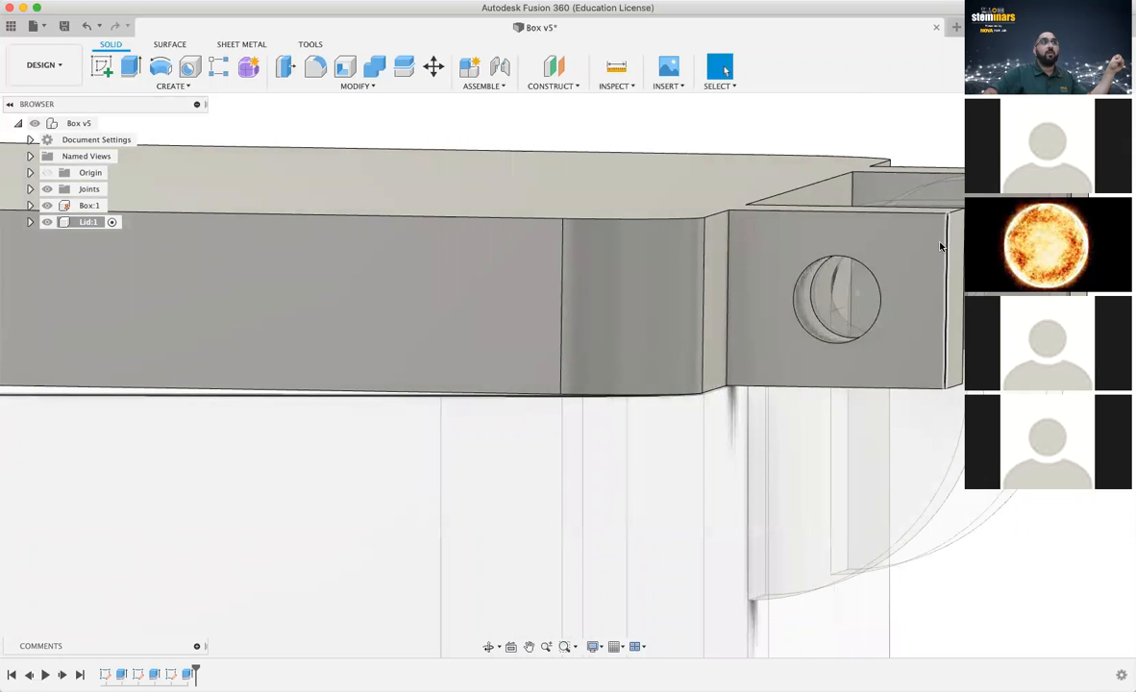
pyautogui.keyDown('shift'); pyautogui.moveTo(582, 350); pyautogui.dragTo(558, 382, button='middle'); pyautogui.keyUp('shift')
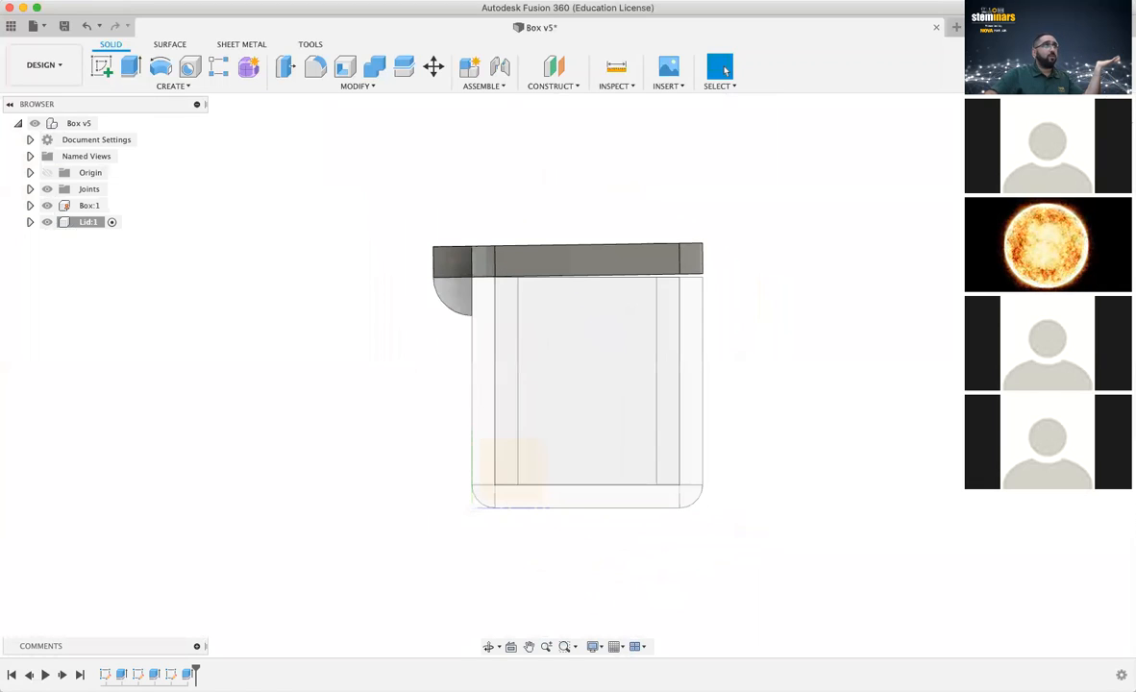
pyautogui.scroll(6, 423, 254)
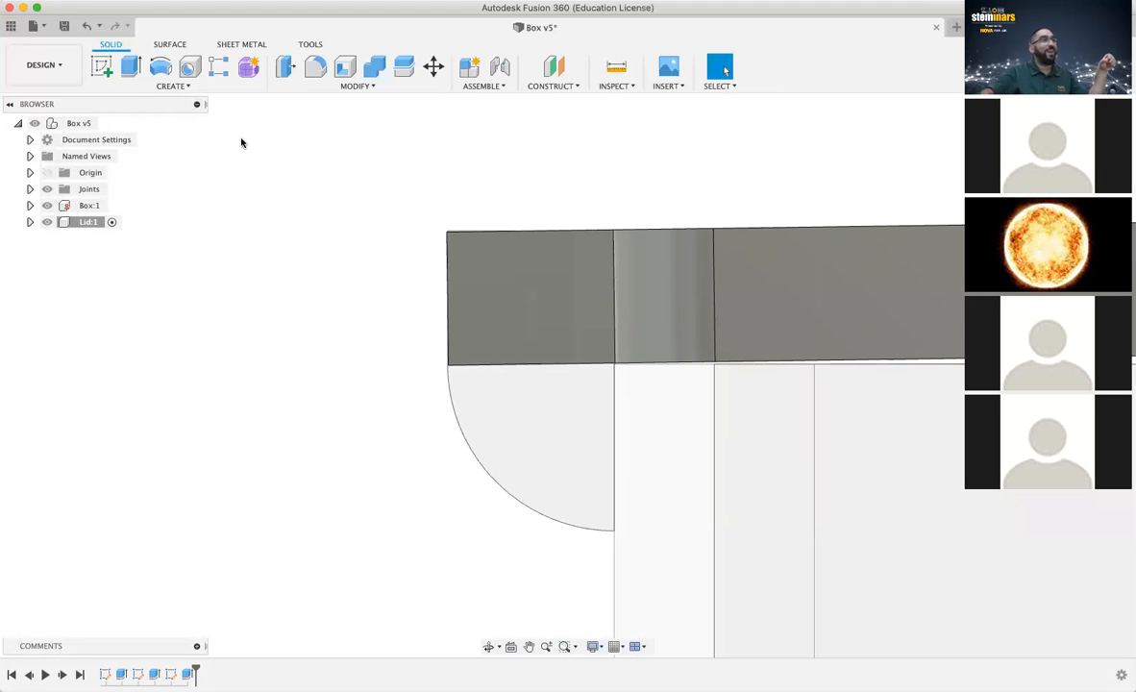
pyautogui.click(102, 67)
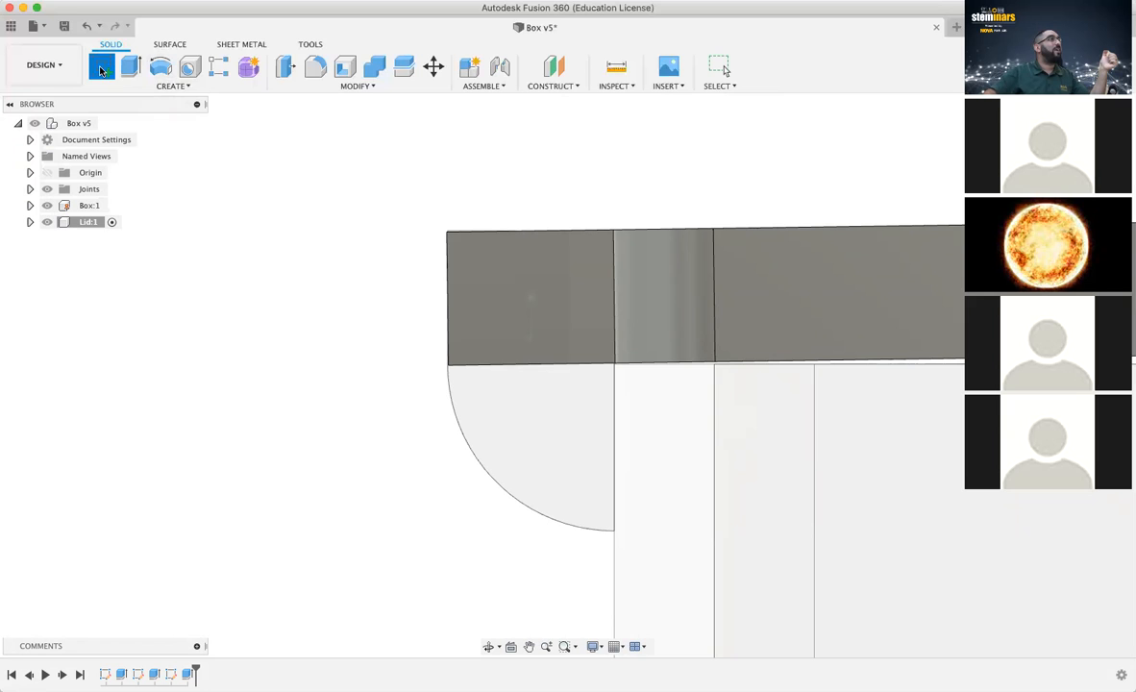
pyautogui.click(524, 288)
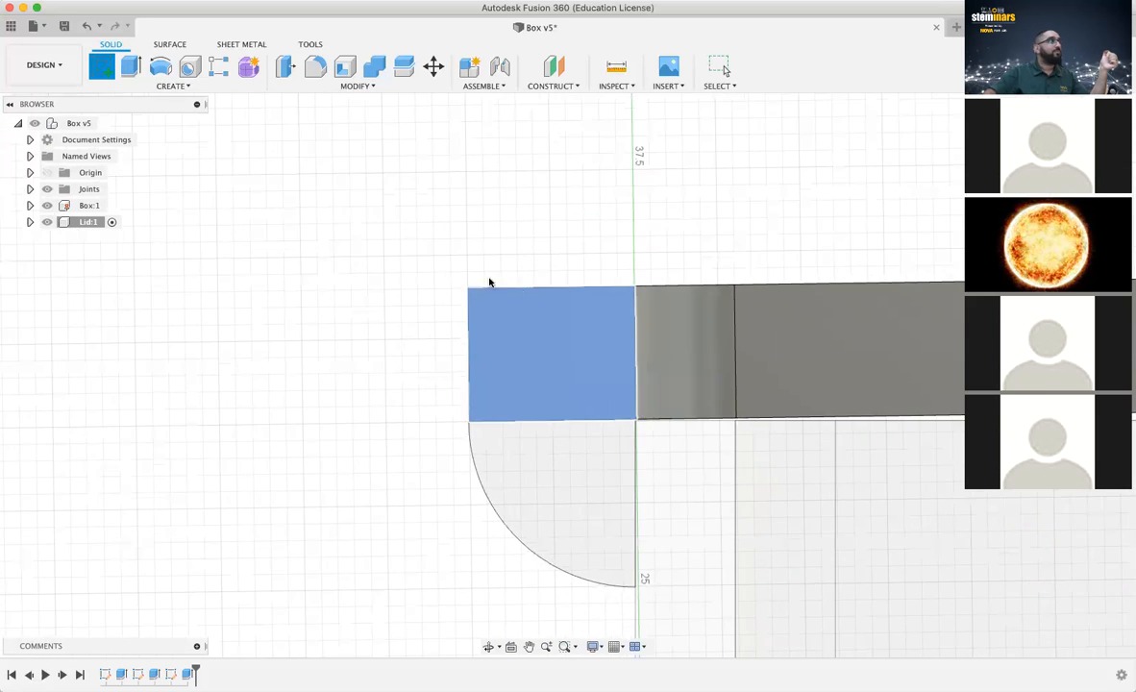
# Draw a 2 mm diameter circle at the middle of this hinge tab's side face and finish the sketch
pyautogui.click(160, 67)
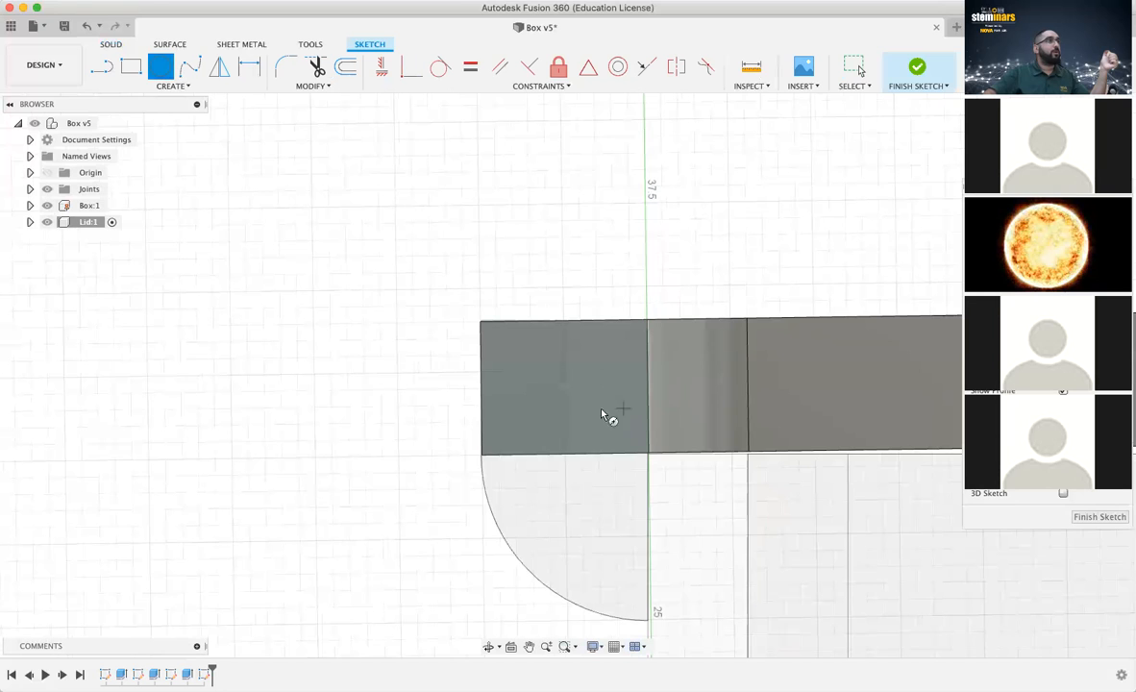
pyautogui.click(565, 388)
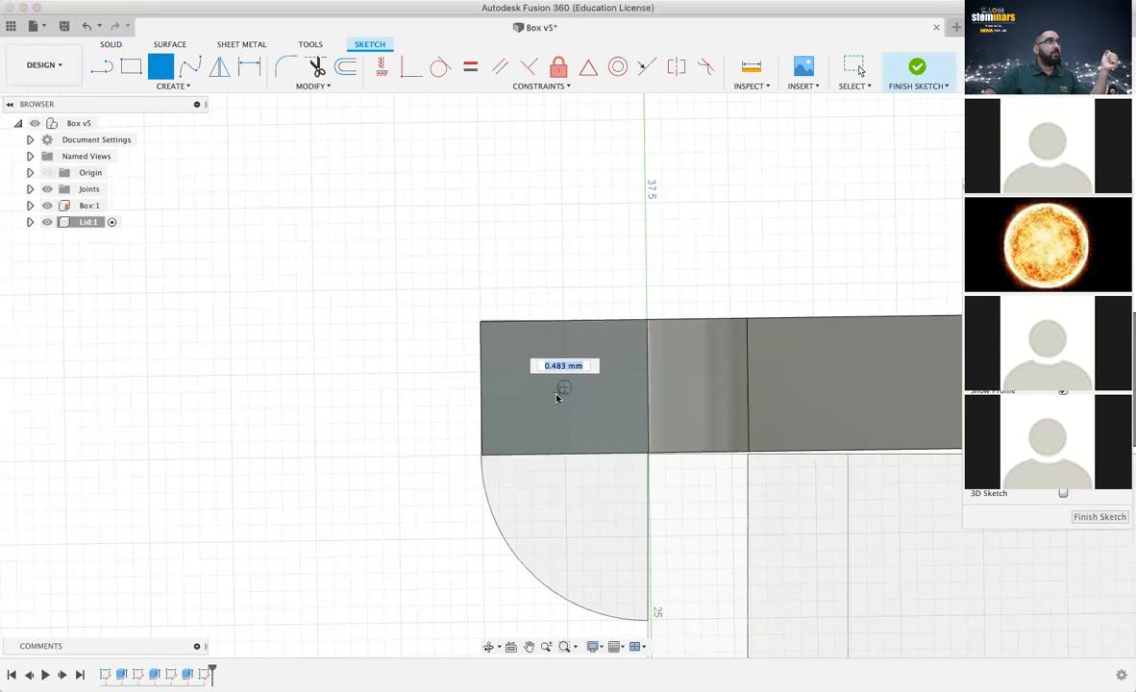
pyautogui.write('2')
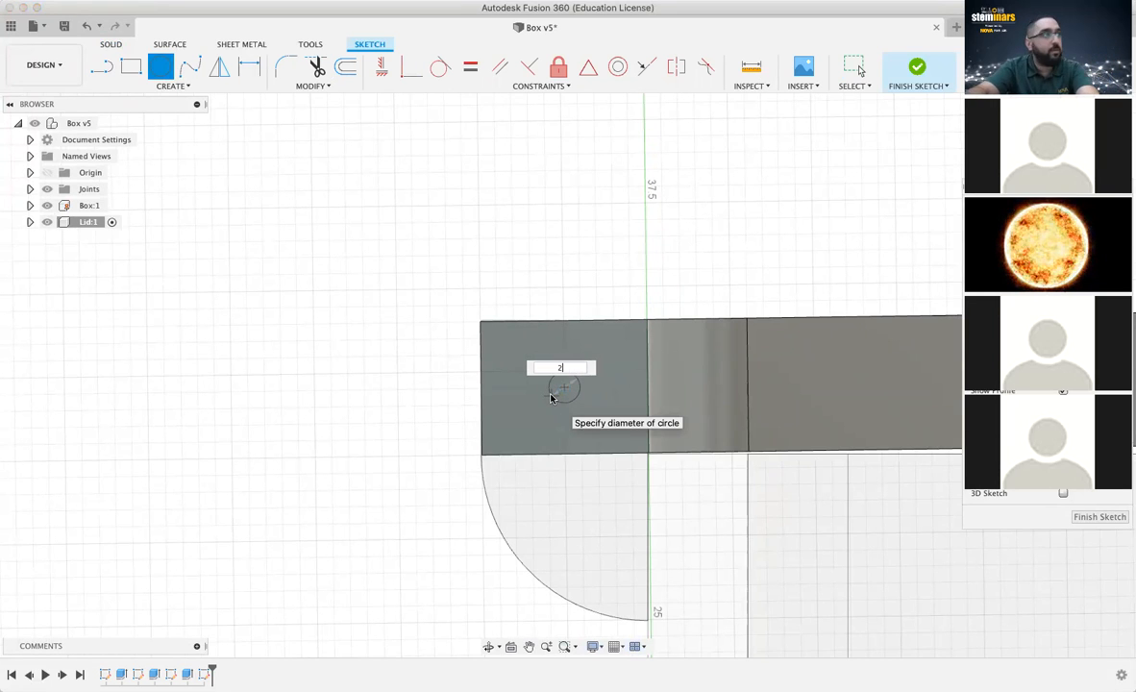
pyautogui.press('Return')
pyautogui.press('Escape')
pyautogui.moveTo(1085, 139); pyautogui.dragTo(1105, 154)
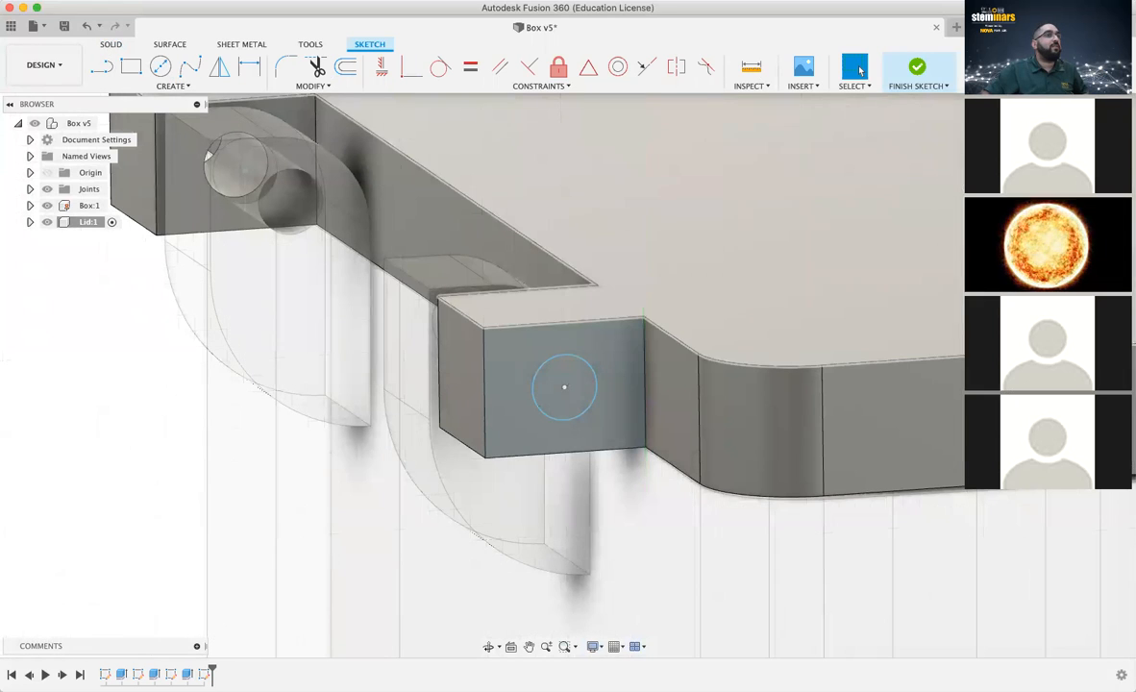
pyautogui.click(917, 68)
# Cut the second tab's circle through the hinge tab by extruding it up to the tab's inner side face
pyautogui.click(134, 69)
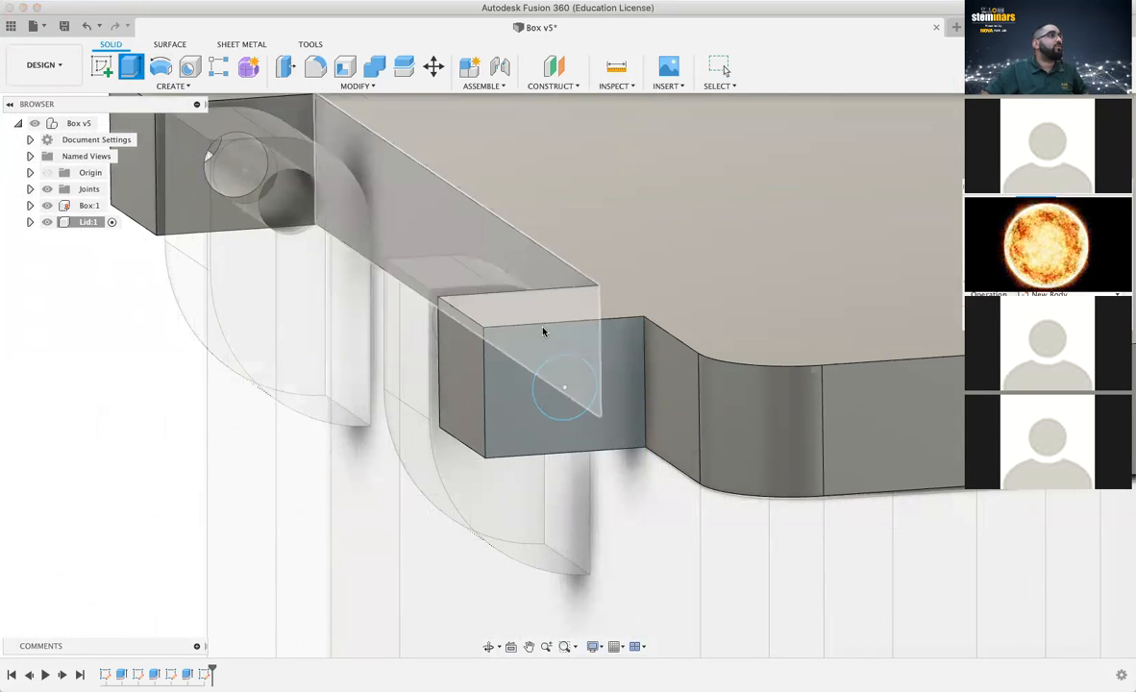
pyautogui.click(569, 382)
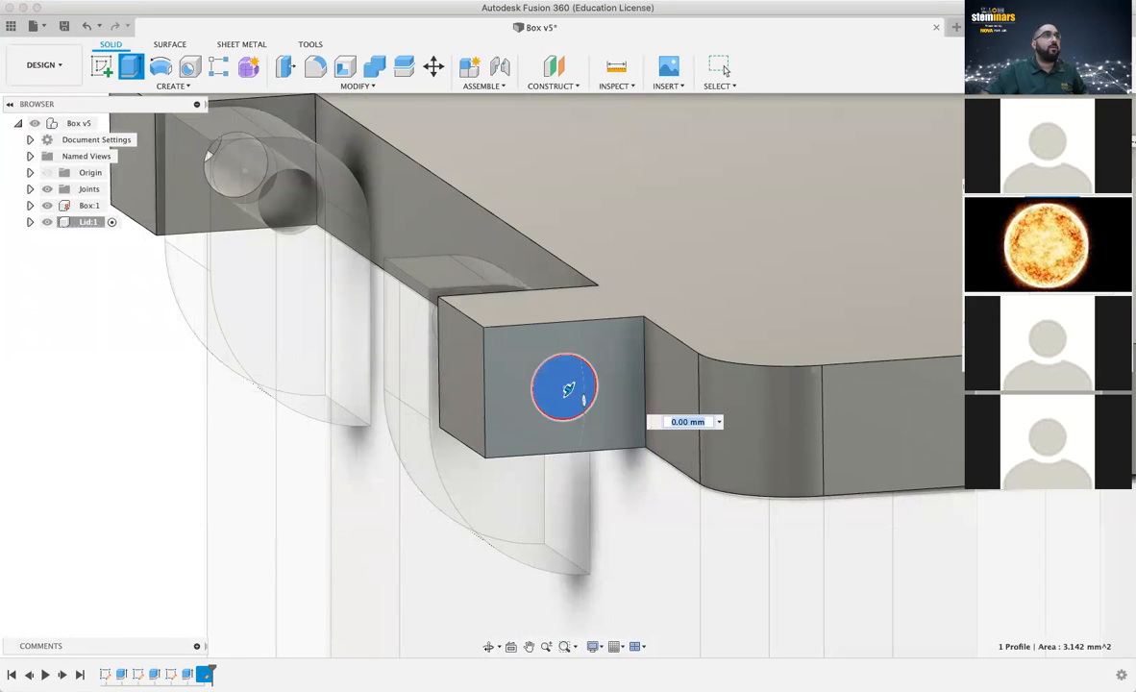
pyautogui.click(1089, 141)
pyautogui.moveTo(1089, 141); pyautogui.dragTo(1111, 132)
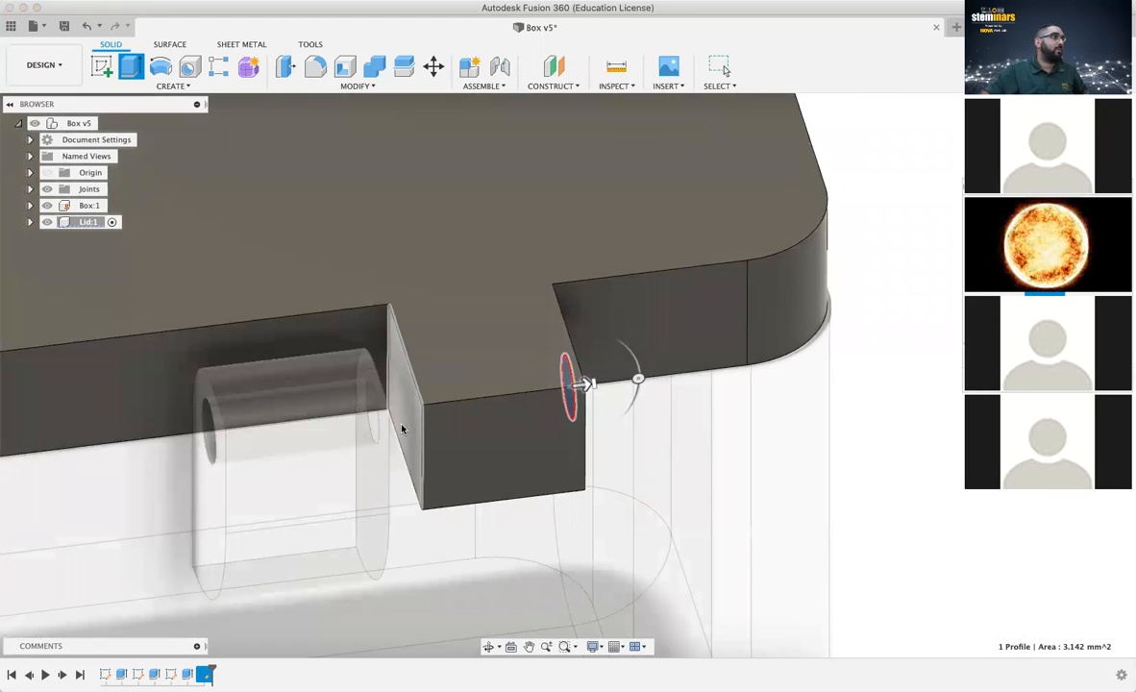
pyautogui.click(407, 426)
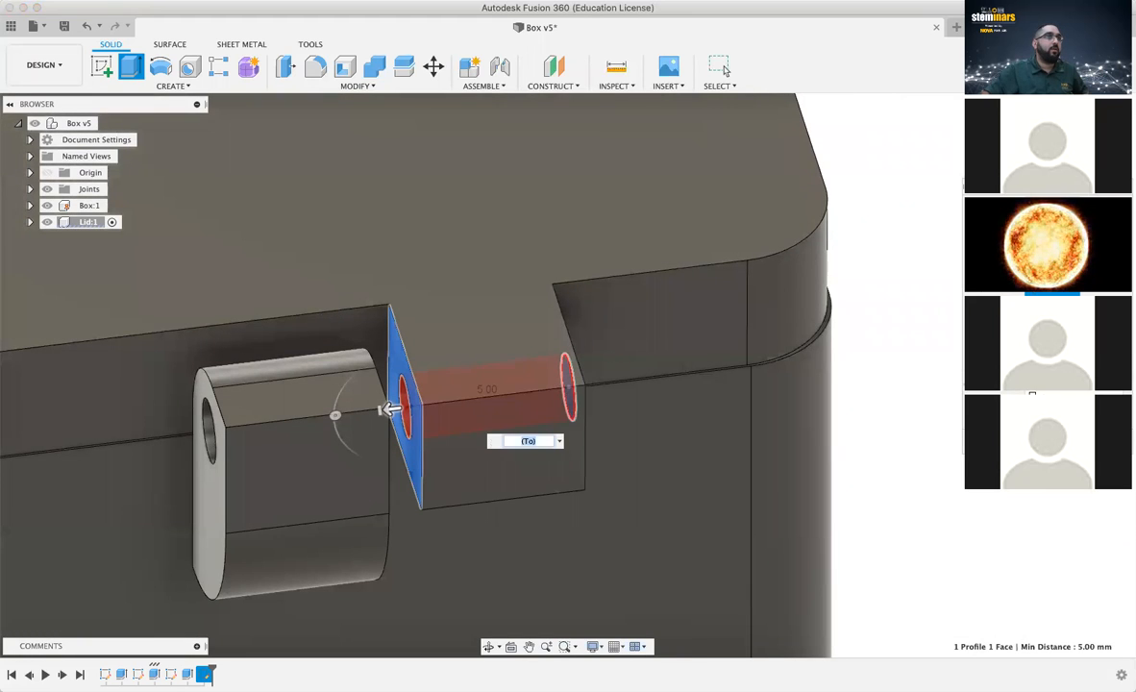
pyautogui.click(725, 69)
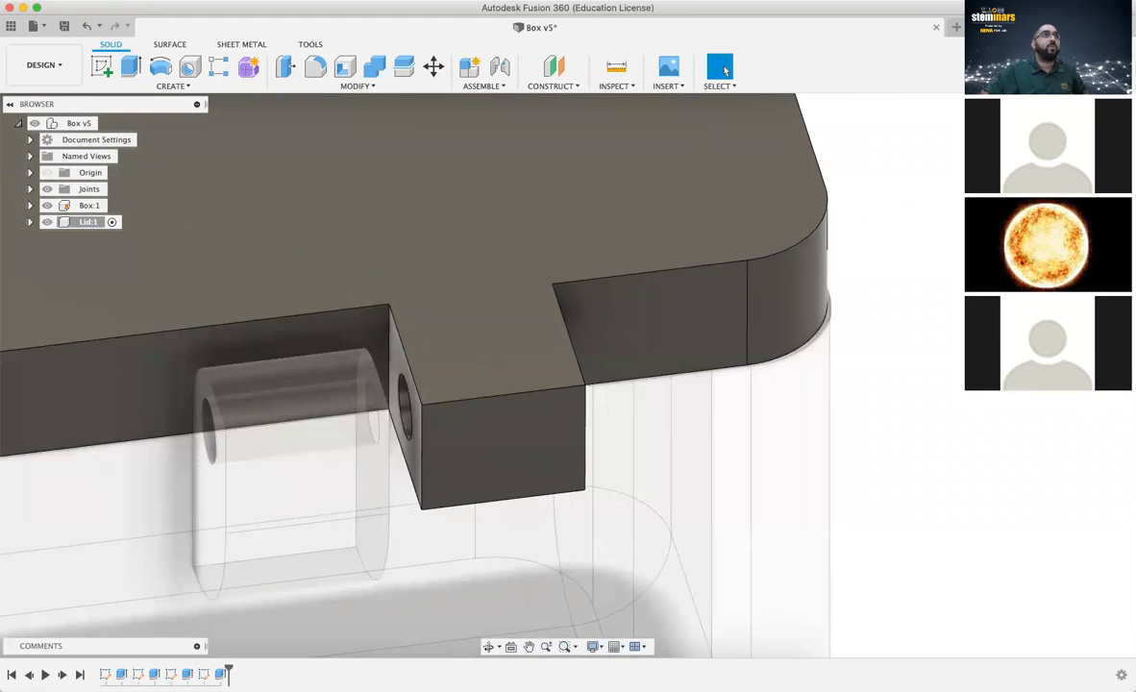
# Make the top-level Box component active again and clear the selection
pyautogui.click(1092, 143)
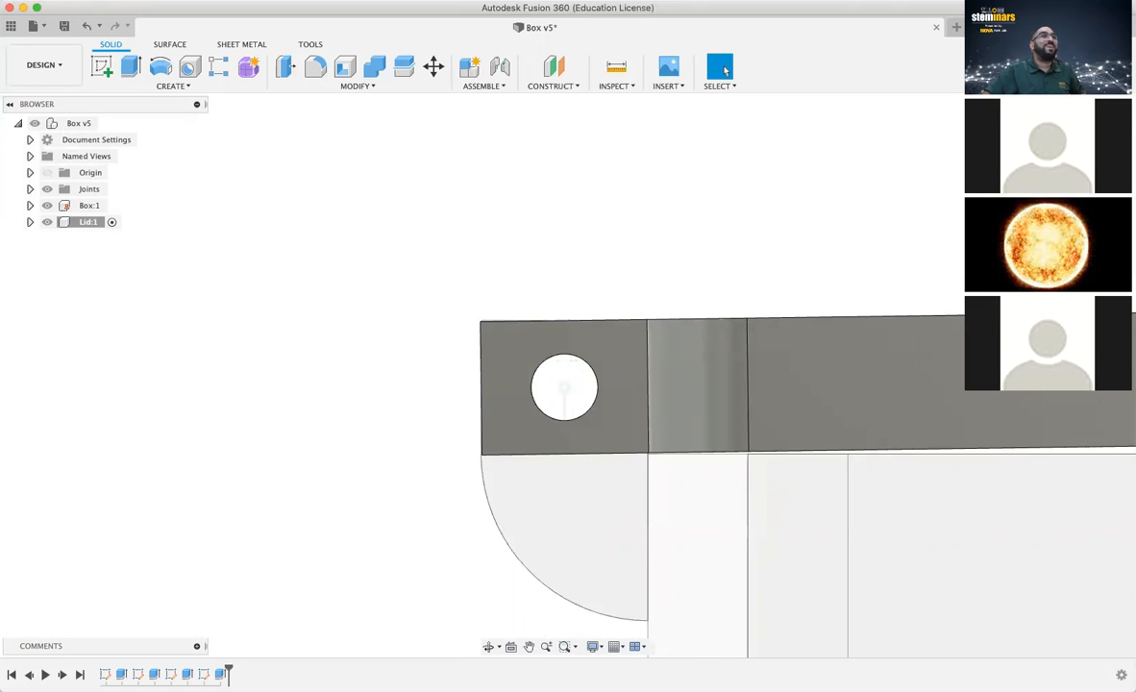
pyautogui.click(108, 123)
pyautogui.click(271, 178)
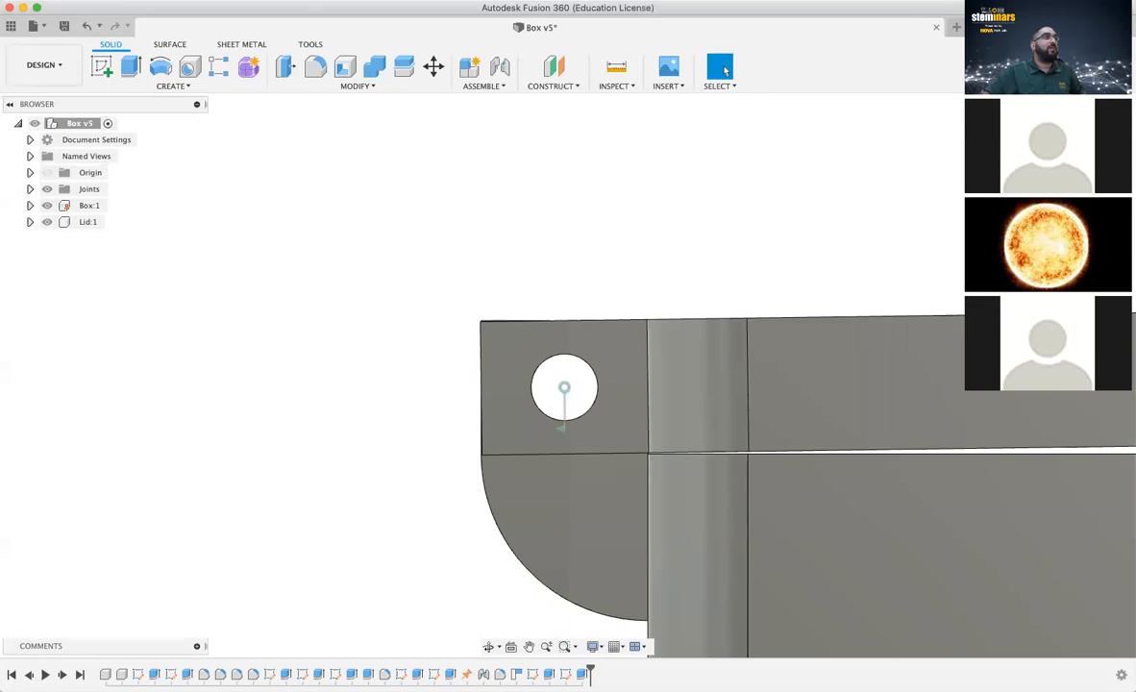
# Swing the lid open about its hinge joint and inspect how its tabs clear the box's rim and knuckles
pyautogui.click(1050, 117)
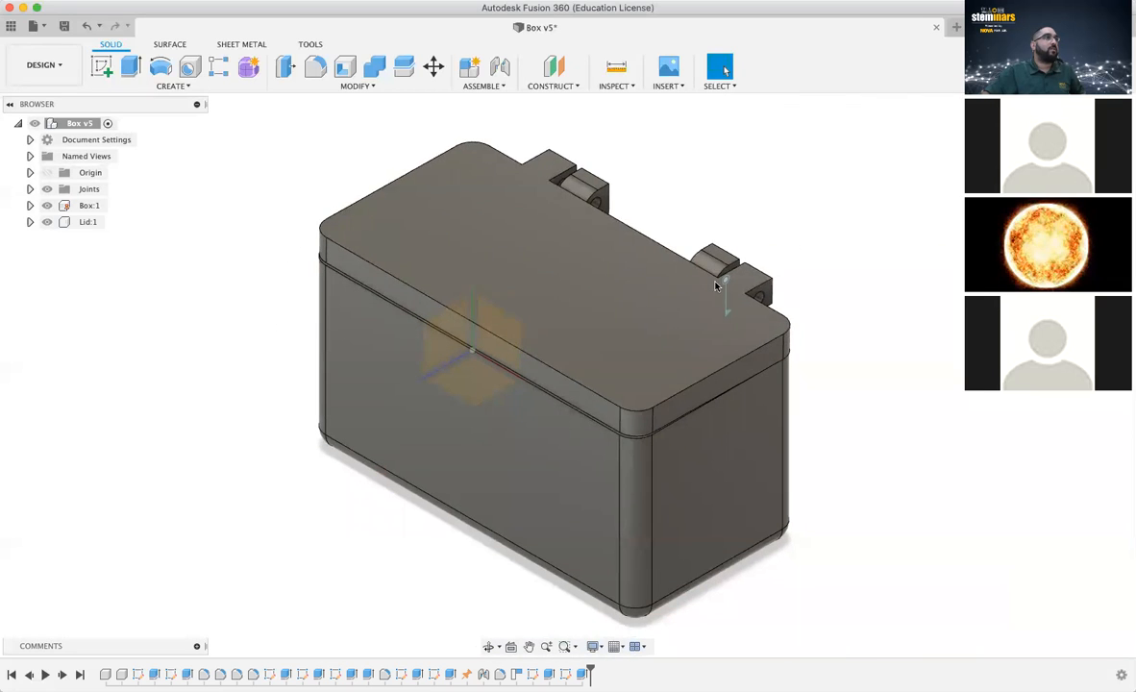
pyautogui.moveTo(621, 346); pyautogui.dragTo(736, 271)
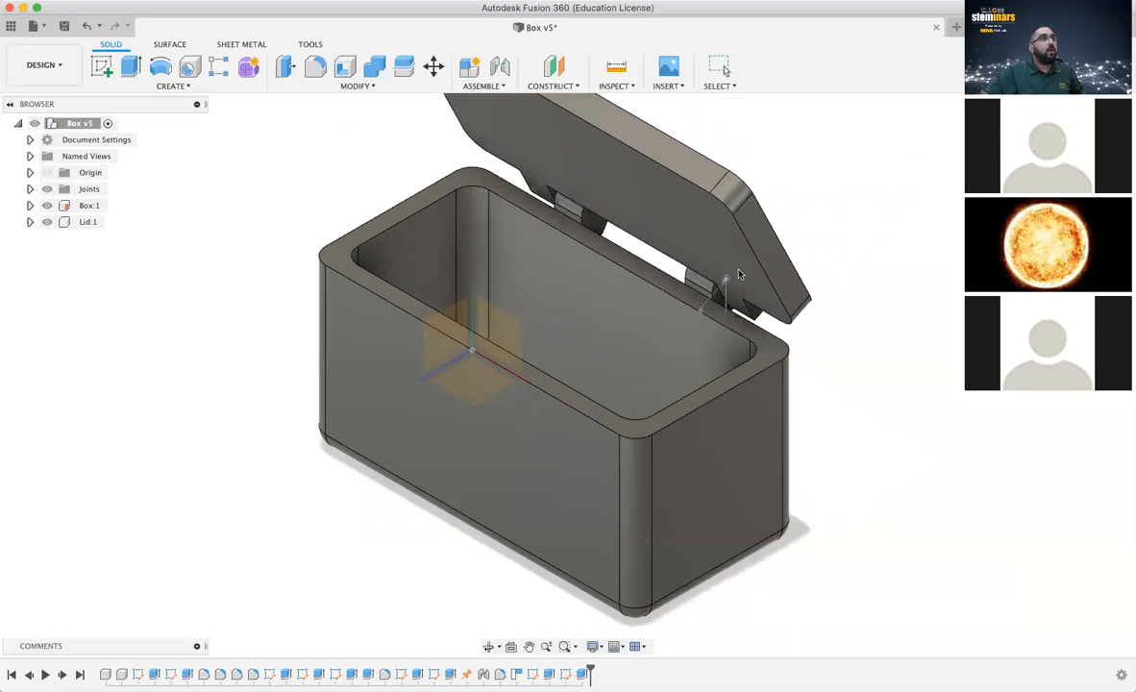
pyautogui.scroll(1, 779, 328)
pyautogui.scroll(3, 779, 328)
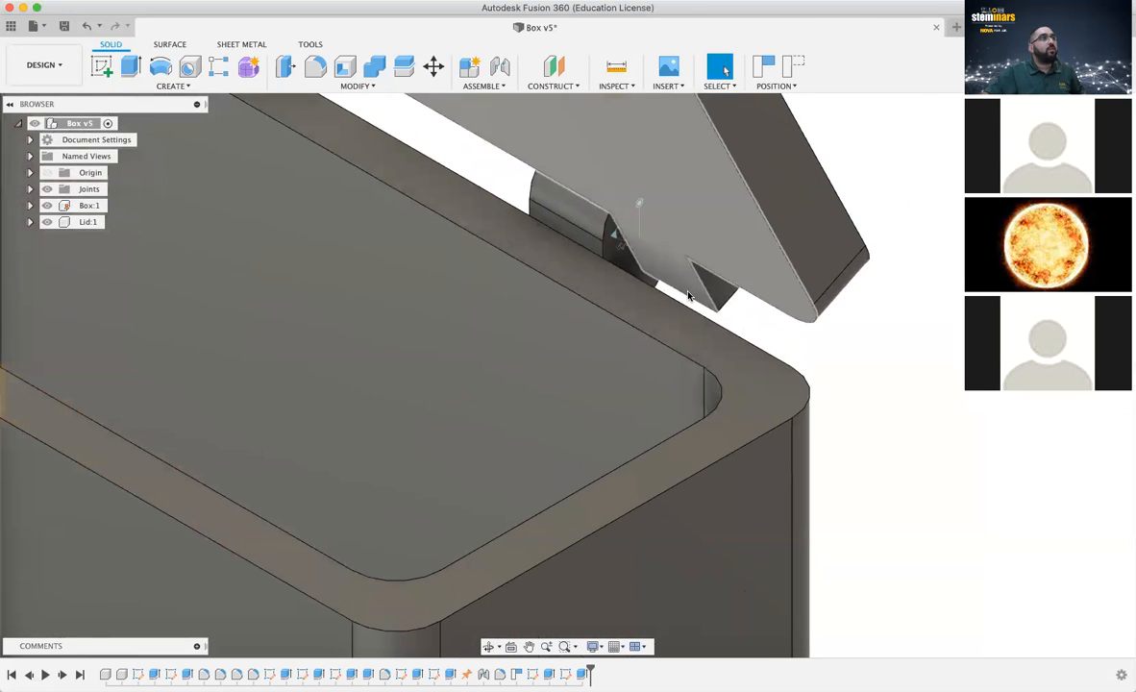
pyautogui.moveTo(659, 169); pyautogui.dragTo(763, 144)
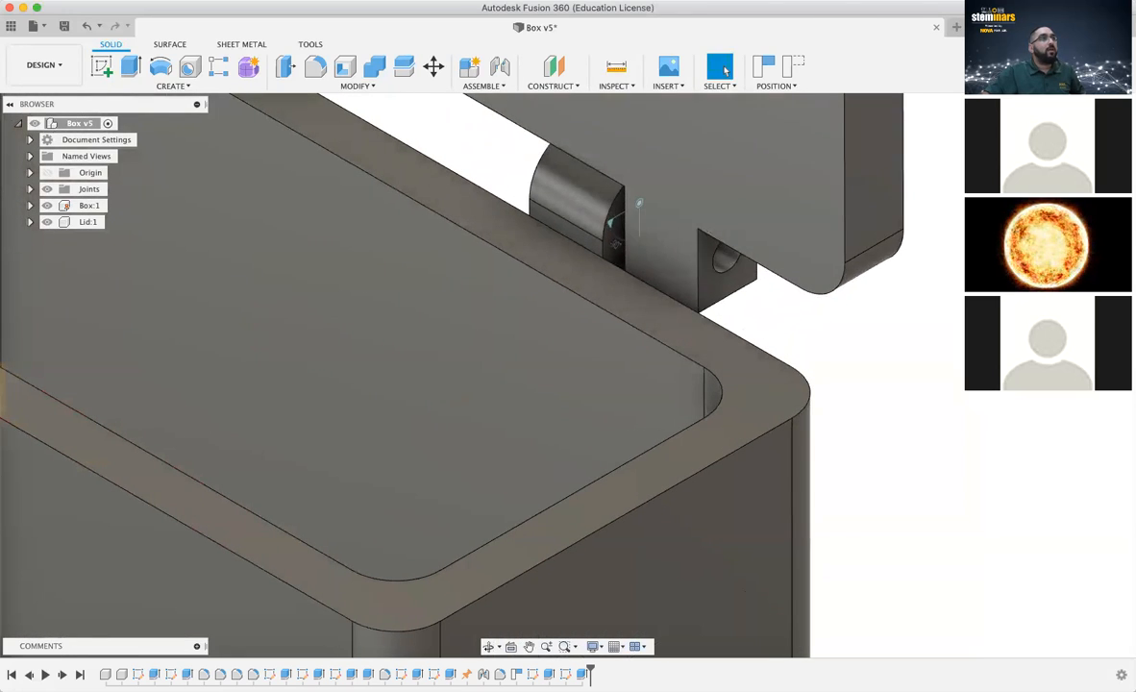
pyautogui.keyDown('shift'); pyautogui.moveTo(615, 244); pyautogui.dragTo(472, 183, button='middle'); pyautogui.keyUp('shift')
pyautogui.keyDown('shift'); pyautogui.moveTo(838, 100); pyautogui.dragTo(925, 142, button='middle'); pyautogui.keyUp('shift')
pyautogui.moveTo(672, 142); pyautogui.dragTo(690, 198)
pyautogui.scroll(3, 691, 197)
pyautogui.scroll(-15, 691, 197)
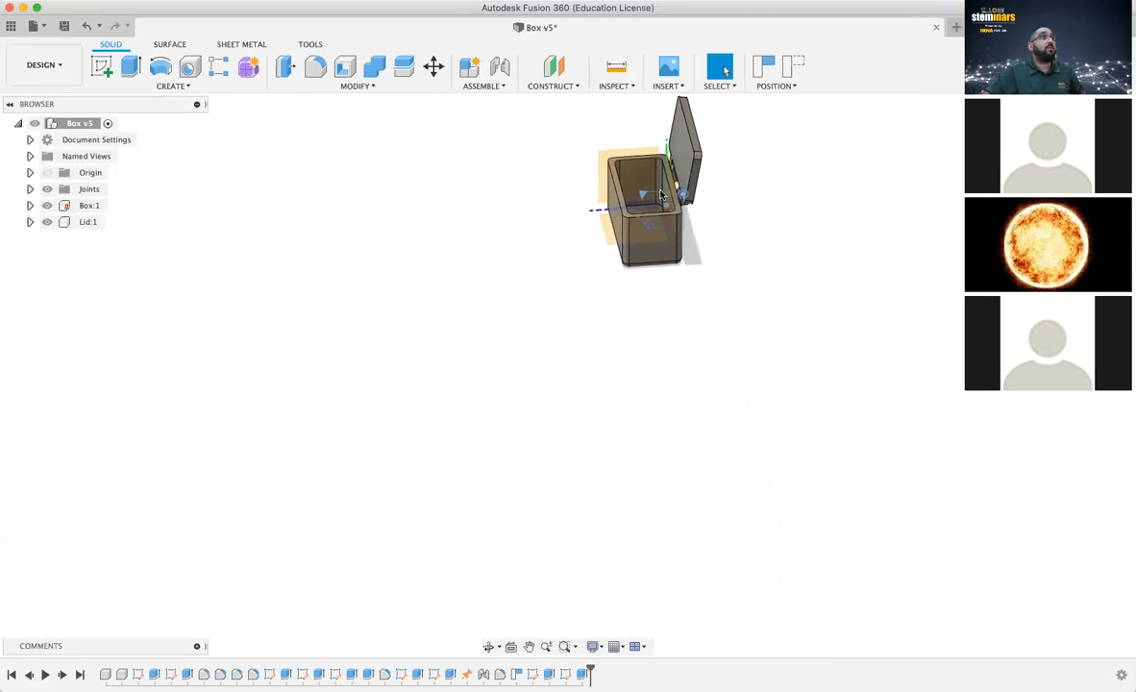
# Swing the lid shut so that it rests on the box again
pyautogui.click(1053, 114)
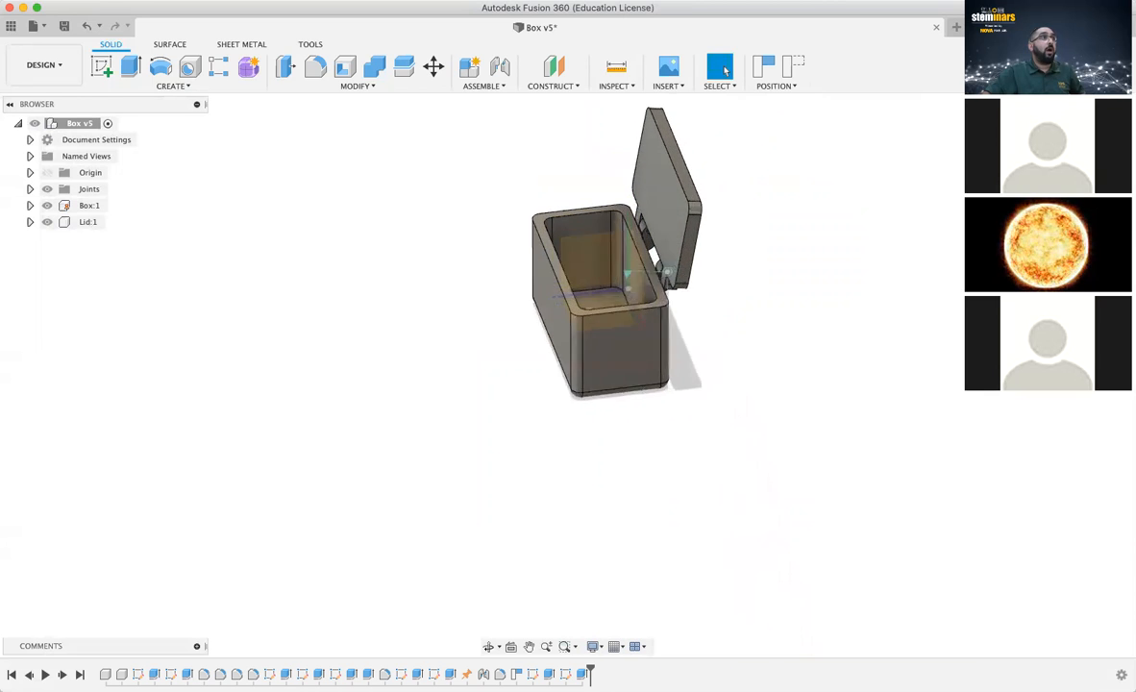
pyautogui.moveTo(699, 398); pyautogui.dragTo(557, 381)
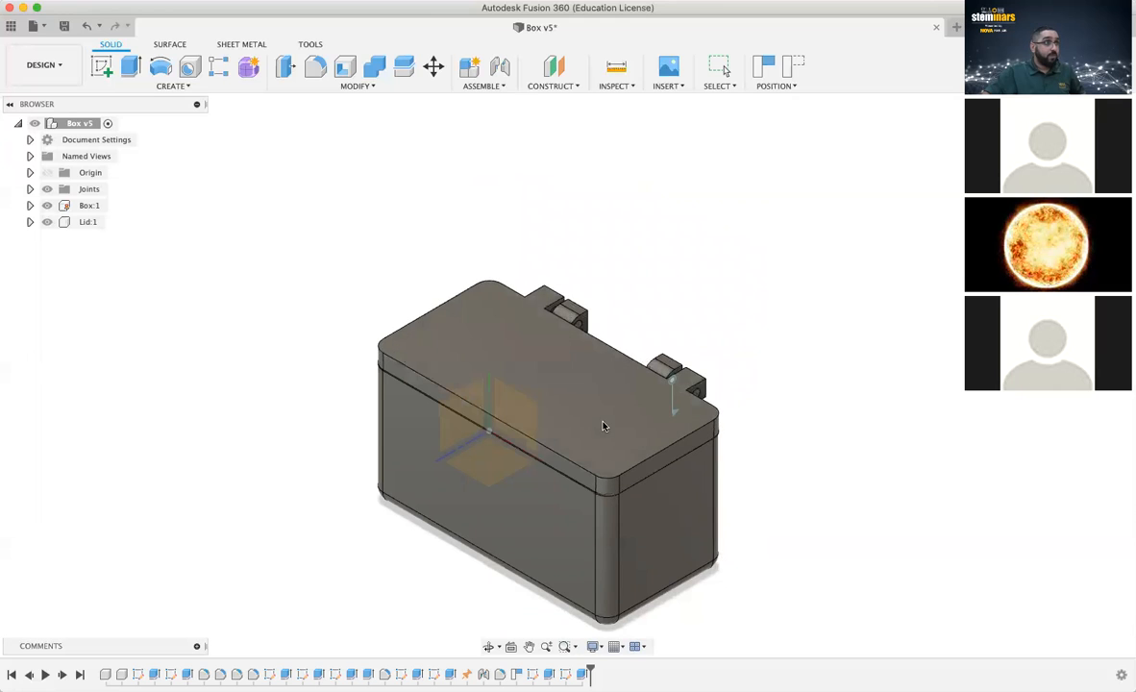
pyautogui.scroll(3, 784, 311)
pyautogui.scroll(-3, 785, 311)
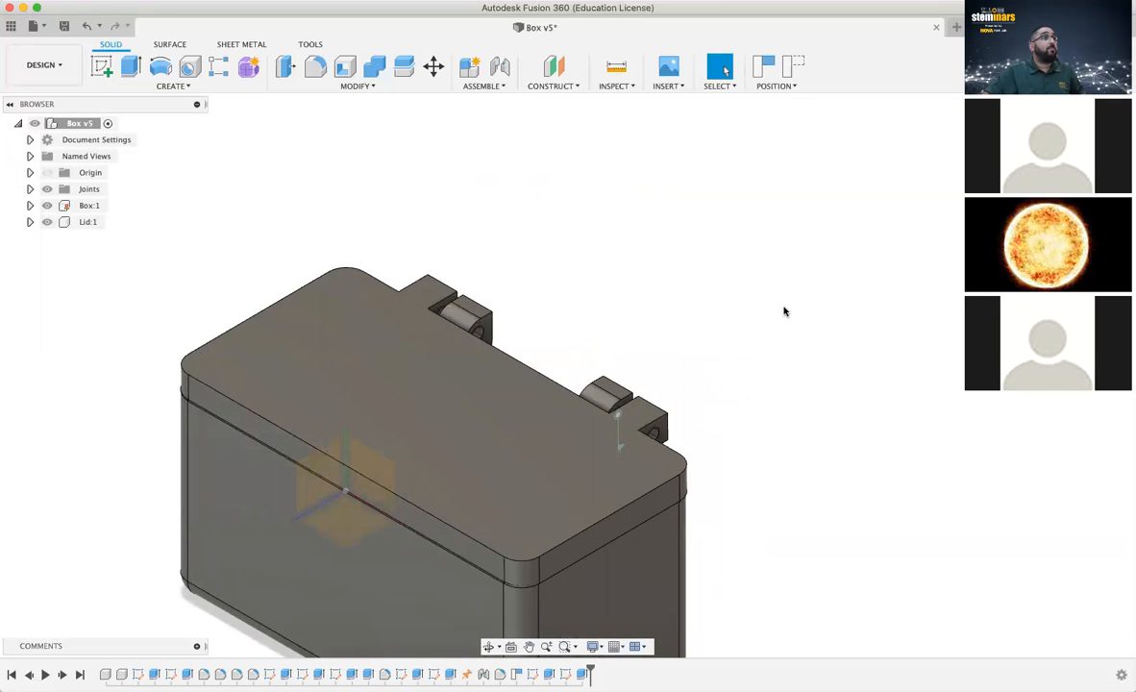
# Create a new component under the top-level Box component and name it Pin
pyautogui.scroll(5, 785, 311)
pyautogui.moveTo(784, 311)
pyautogui.keyDown('shift'); pyautogui.mouseDown(button='middle')
pyautogui.moveTo(481, 240)
pyautogui.moveTo(442, 327)
pyautogui.mouseUp(button='middle'); pyautogui.keyUp('shift')
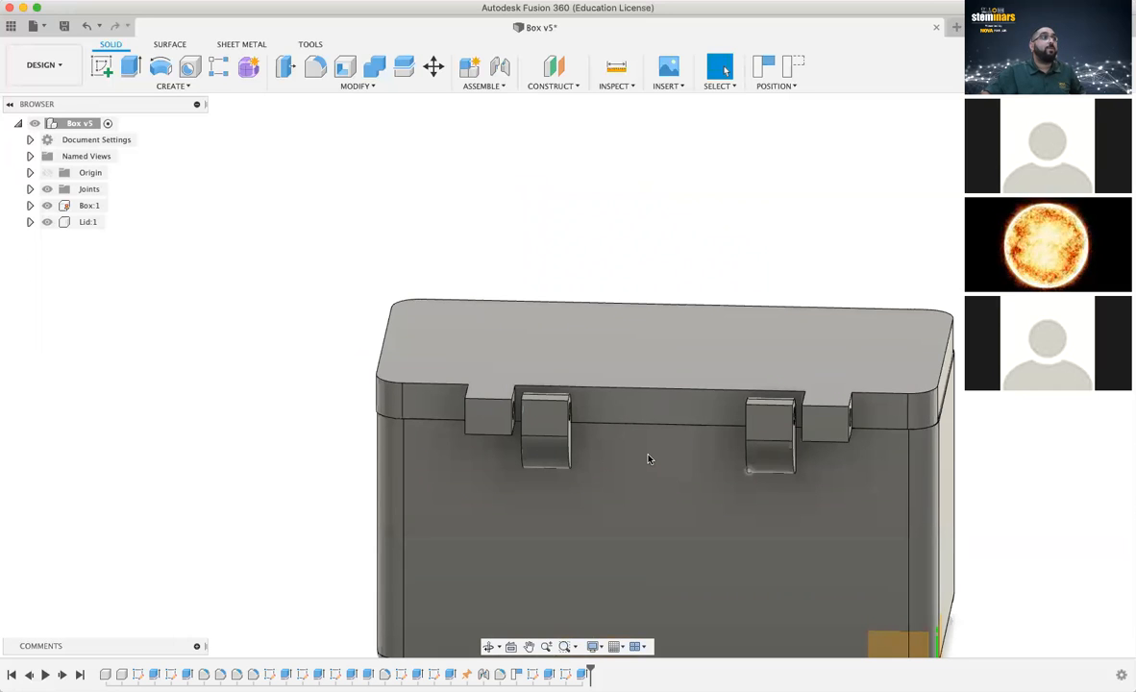
pyautogui.rightClick(87, 126)
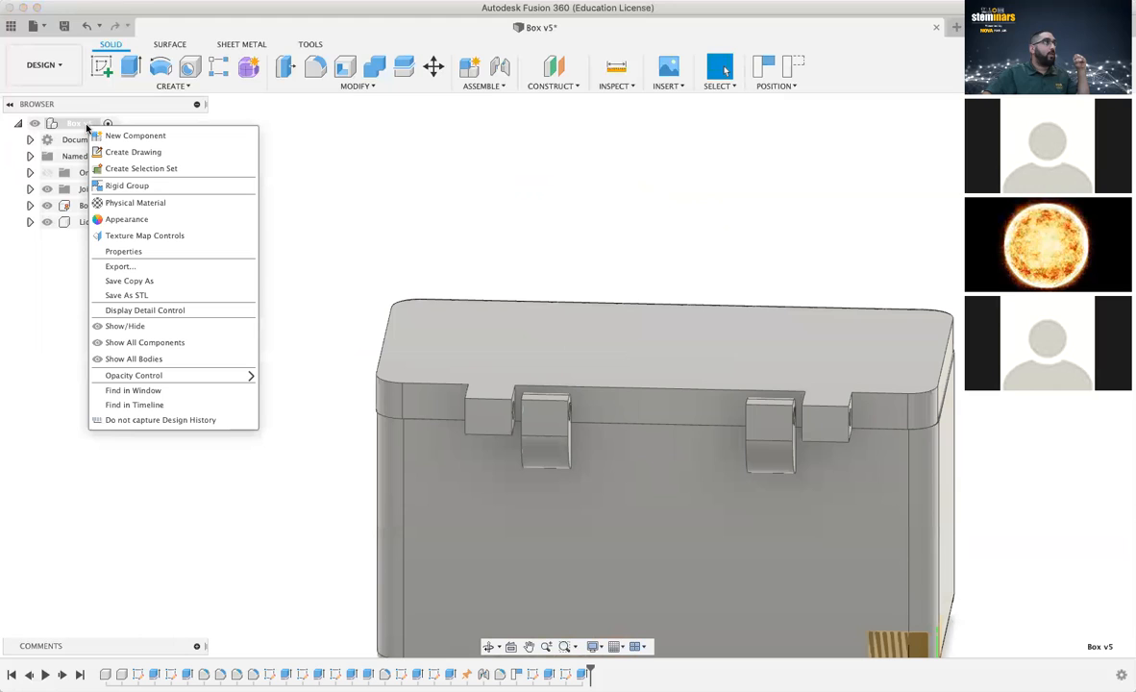
pyautogui.click(161, 120)
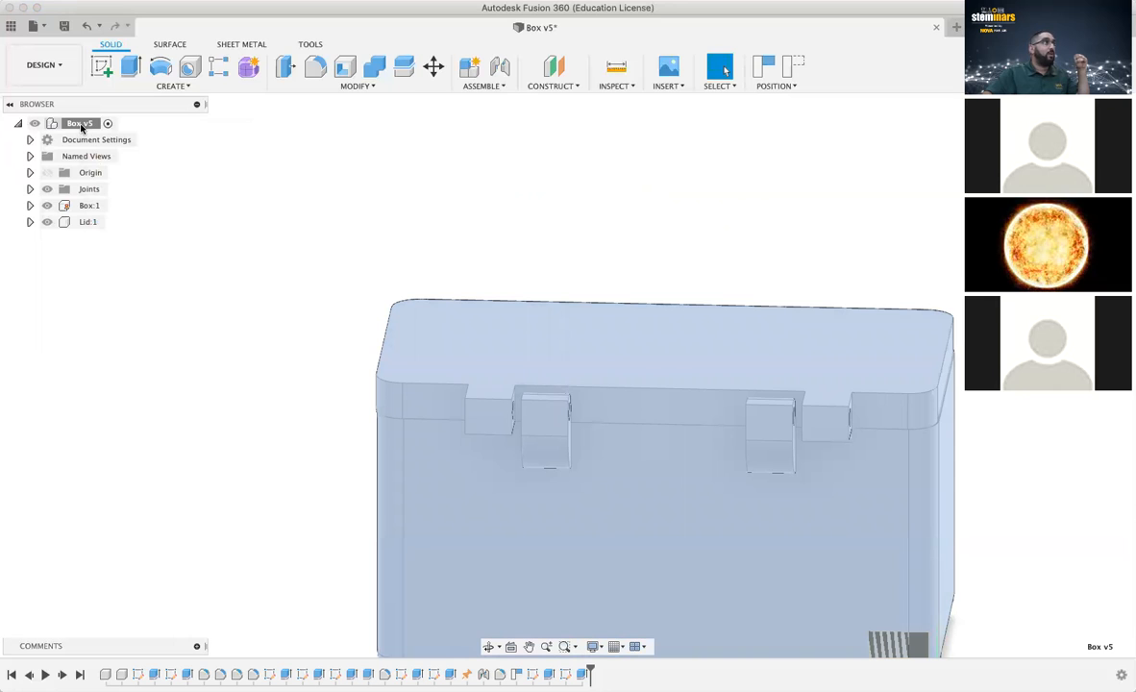
pyautogui.rightClick(82, 126)
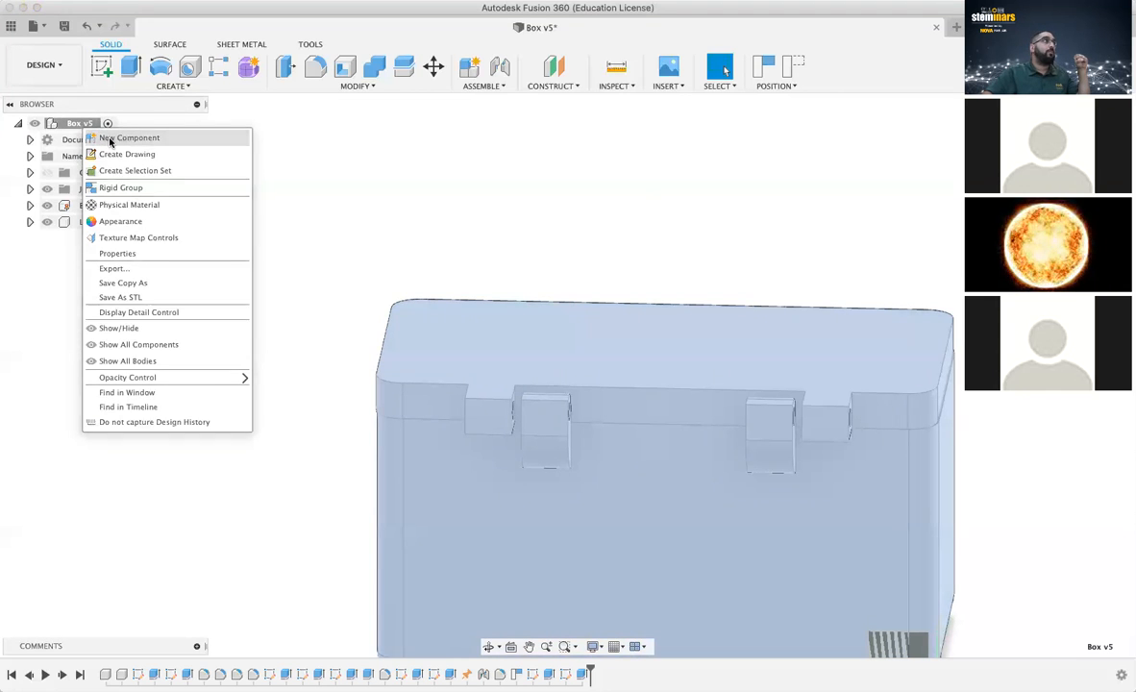
pyautogui.click(110, 142)
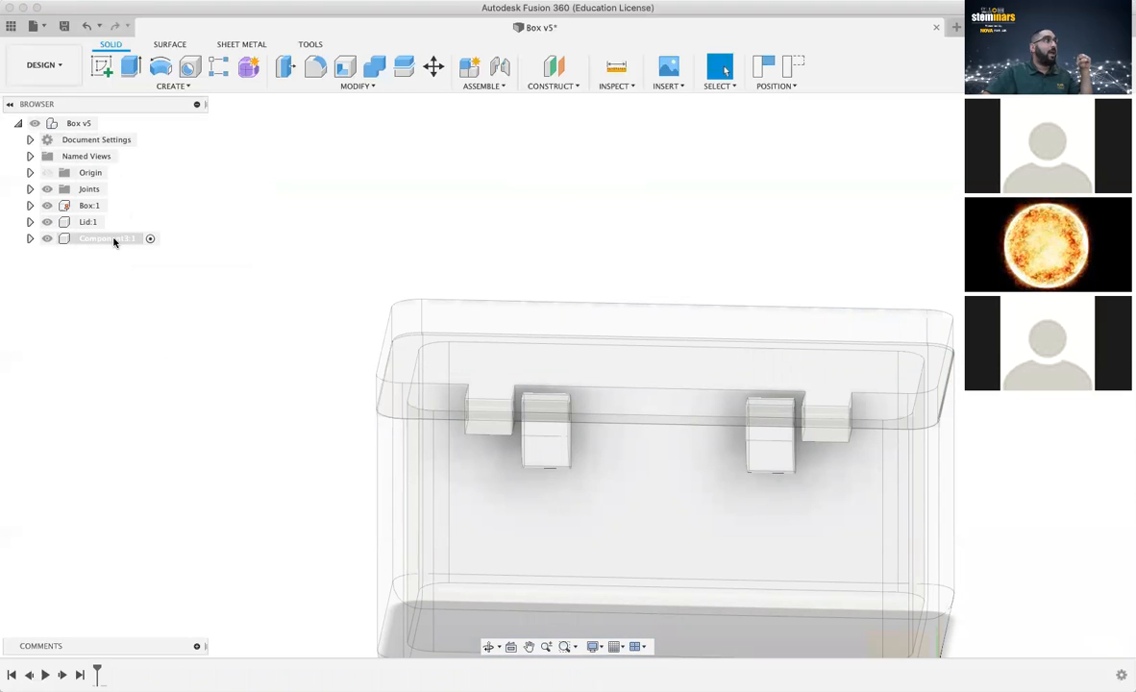
pyautogui.click(114, 241)
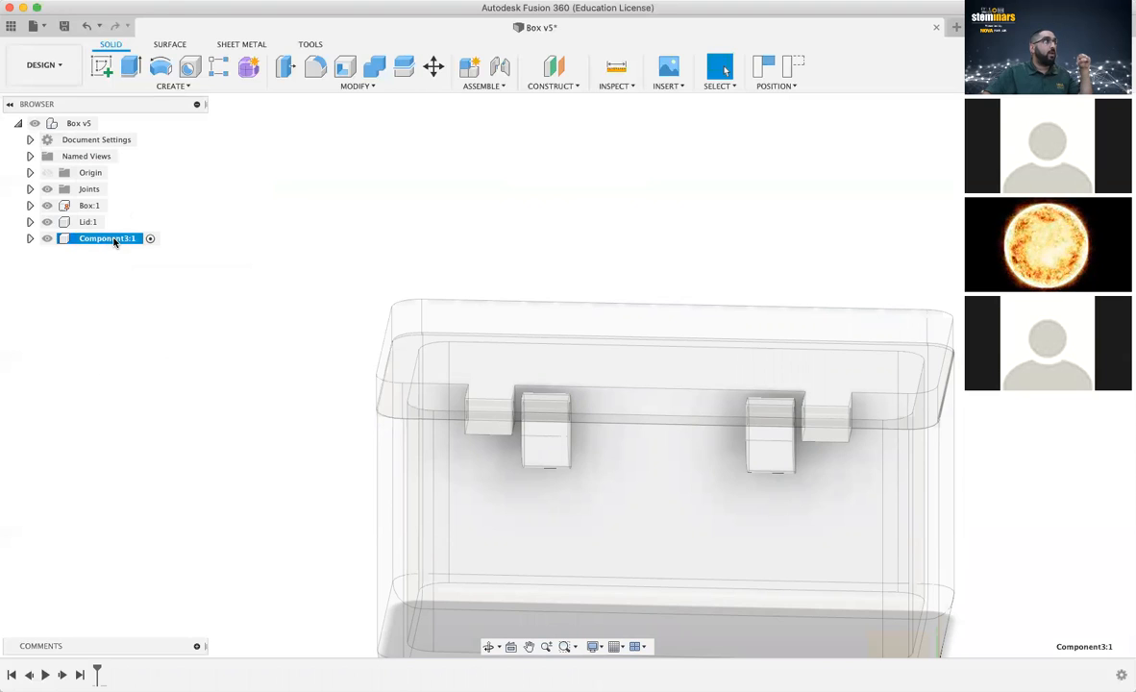
pyautogui.click(125, 236)
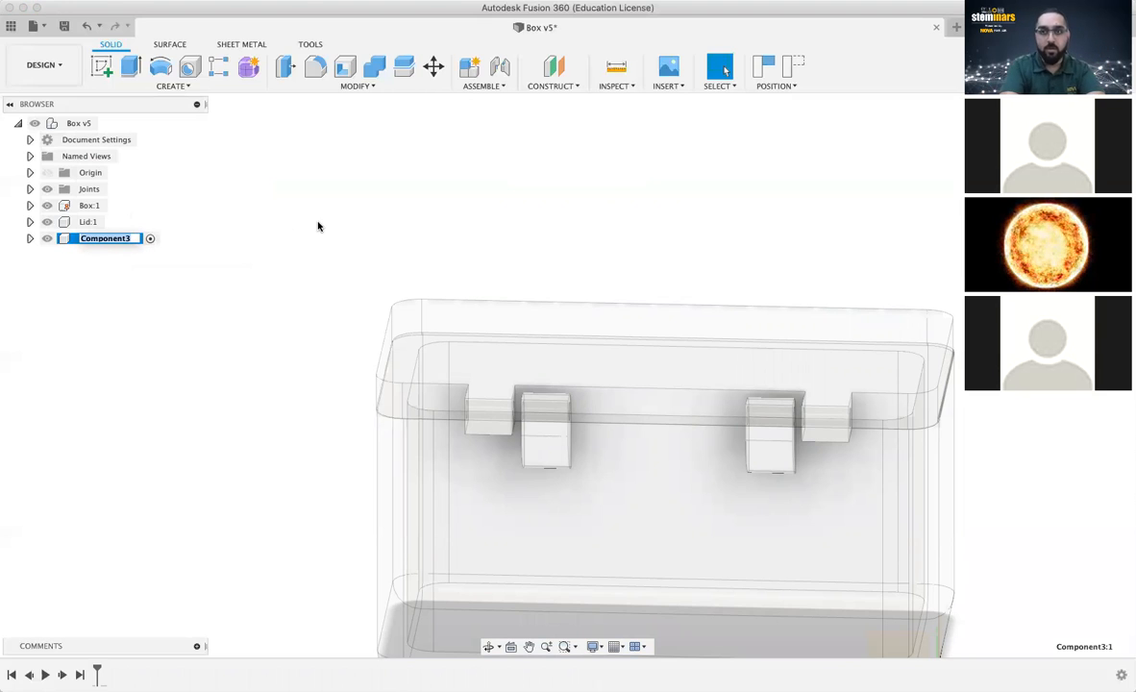
pyautogui.write('Pin')
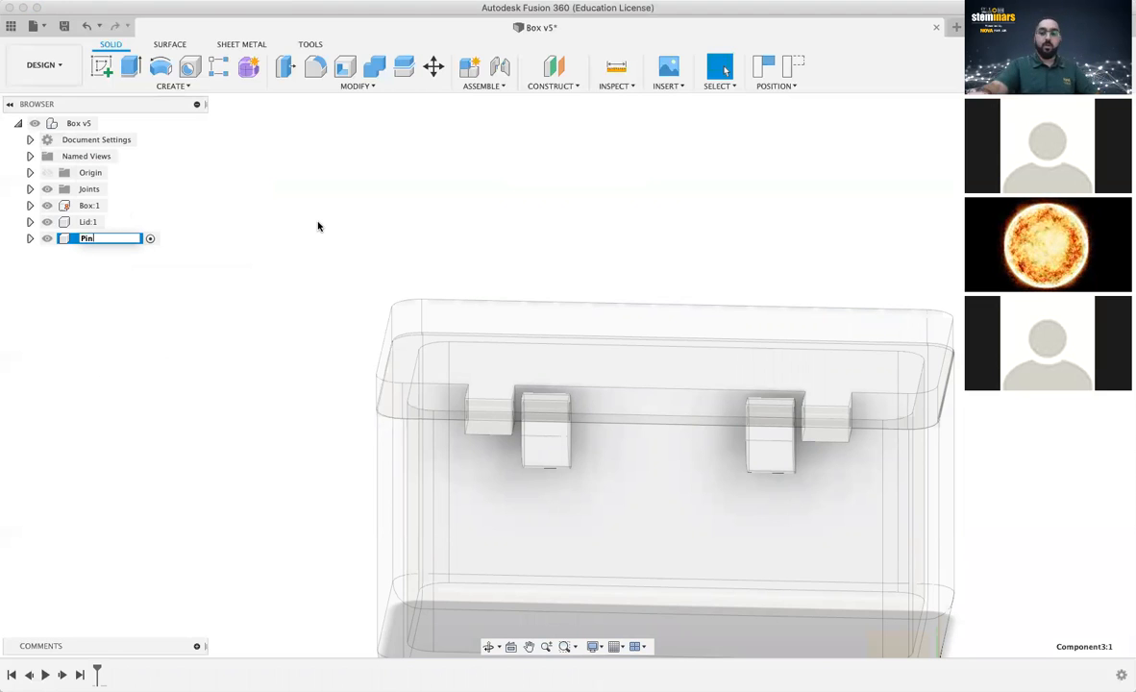
pyautogui.press('Return')
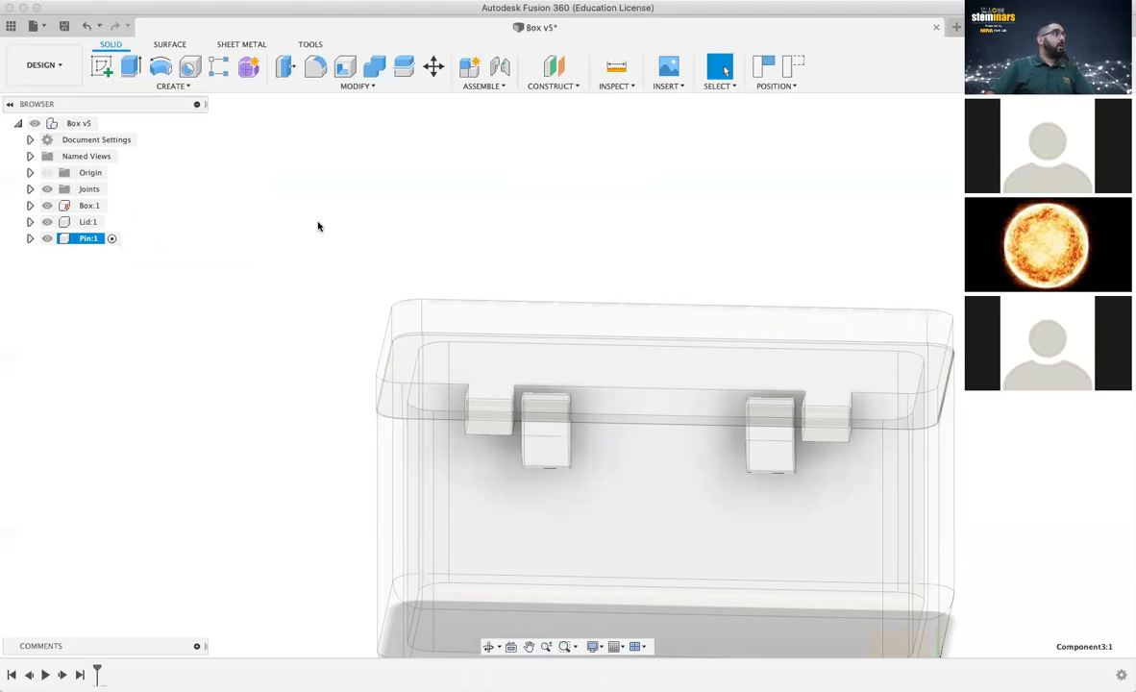
# Start a sketch in the Pin component on the horizontal ground plane, capturing the moved components' current position
pyautogui.scroll(-3, 218, 320)
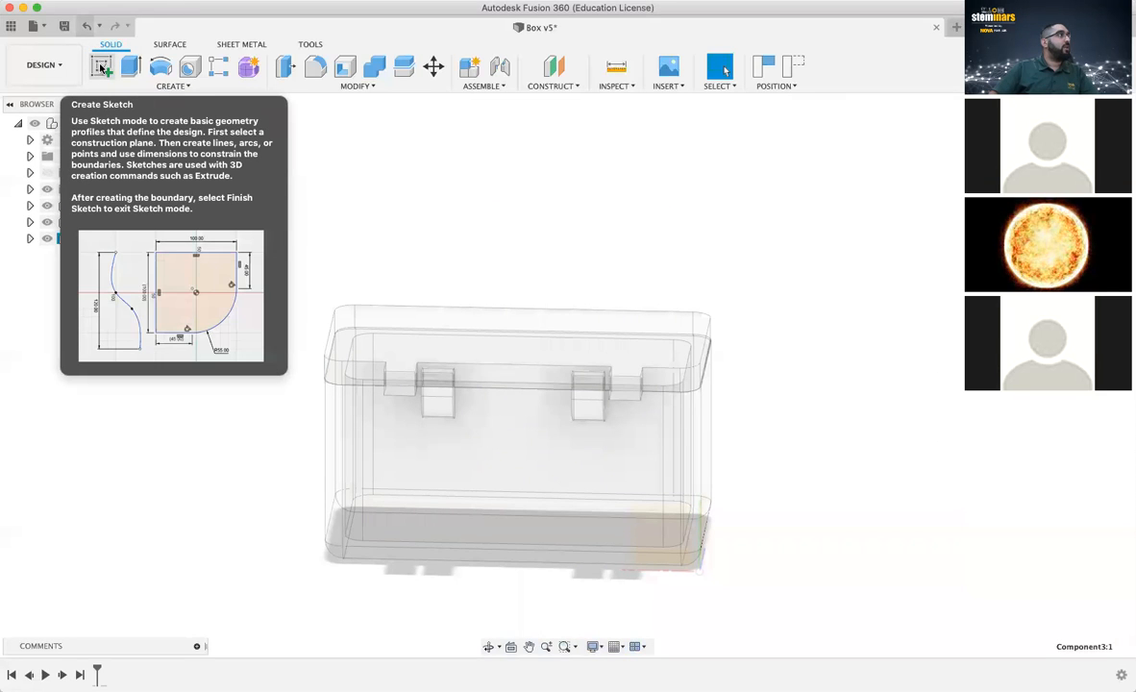
pyautogui.click(101, 67)
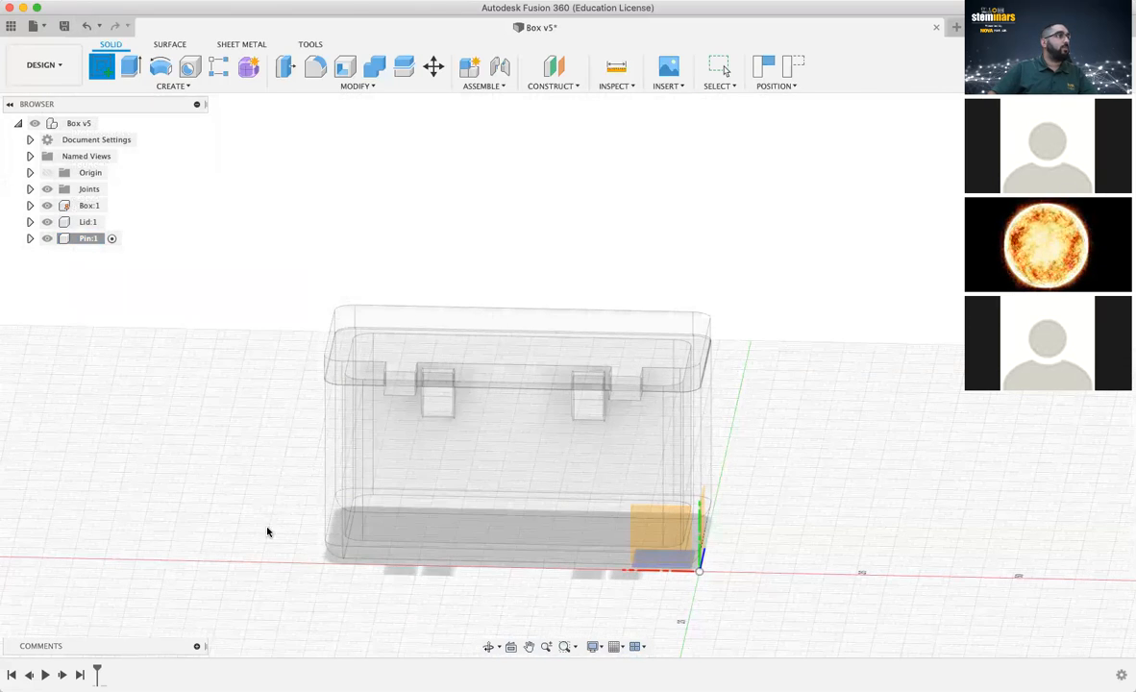
pyautogui.click(271, 544)
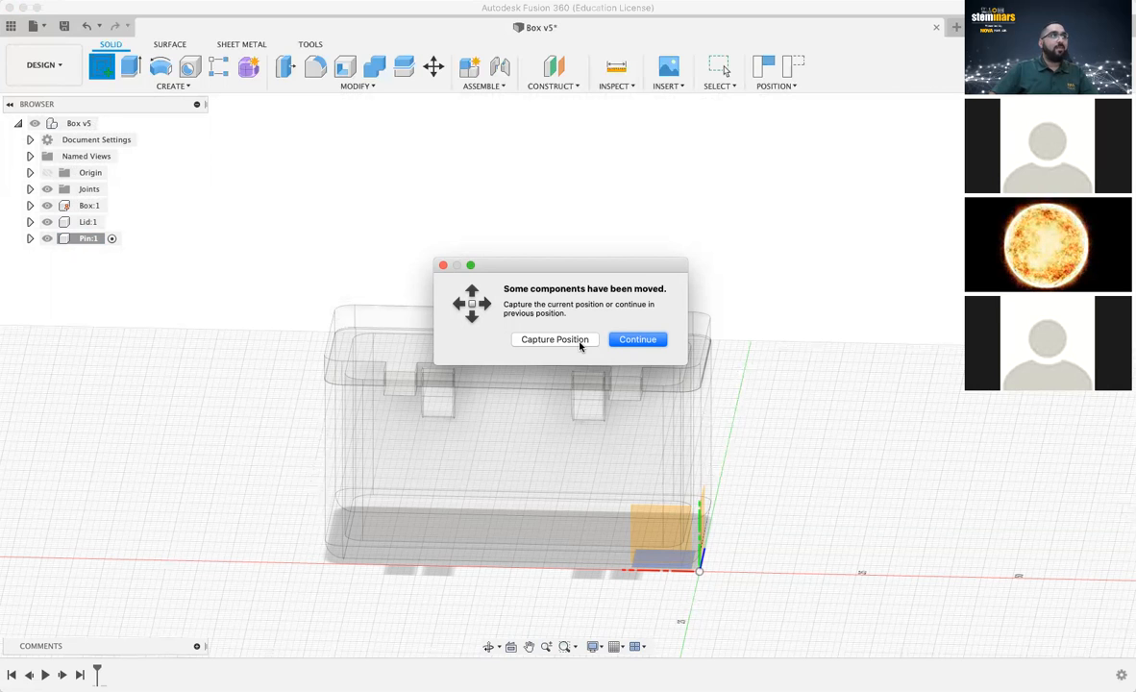
pyautogui.click(555, 340)
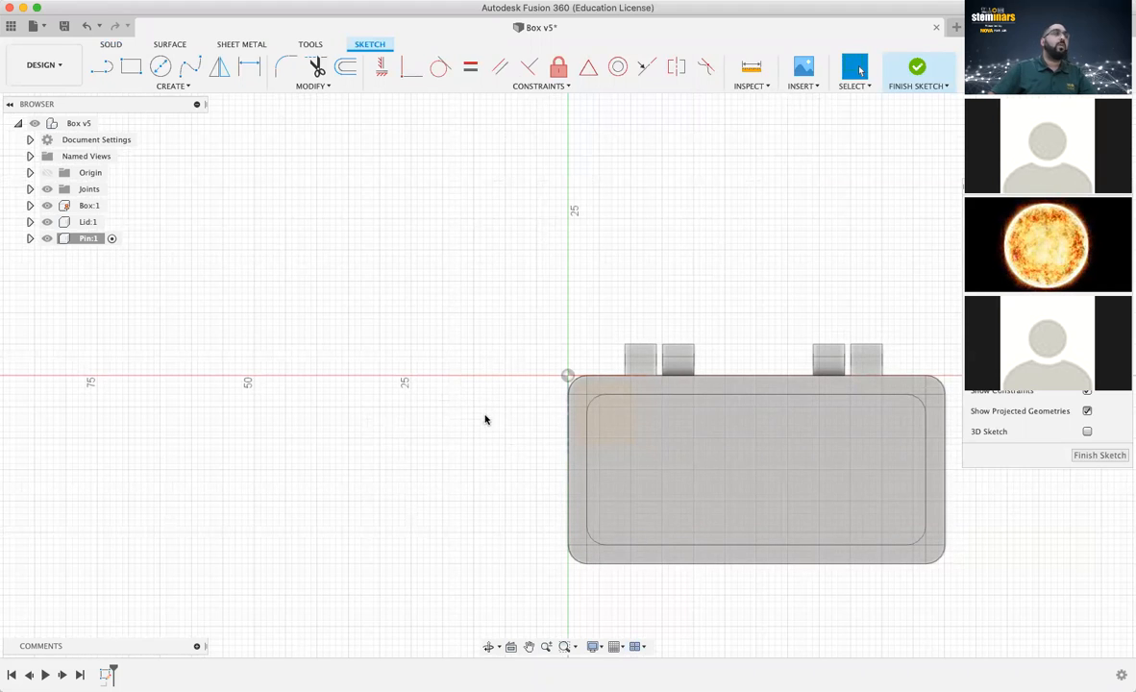
# Sketch a circle 4 mm in diameter in the empty area beside the box
pyautogui.click(161, 71)
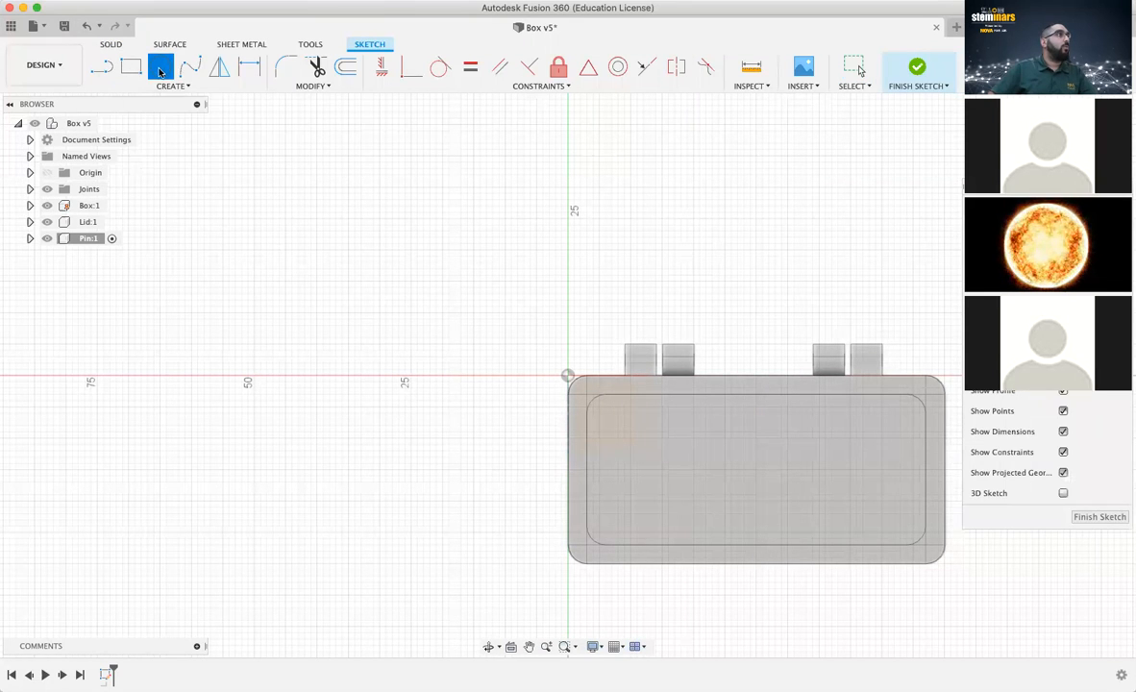
pyautogui.click(505, 407)
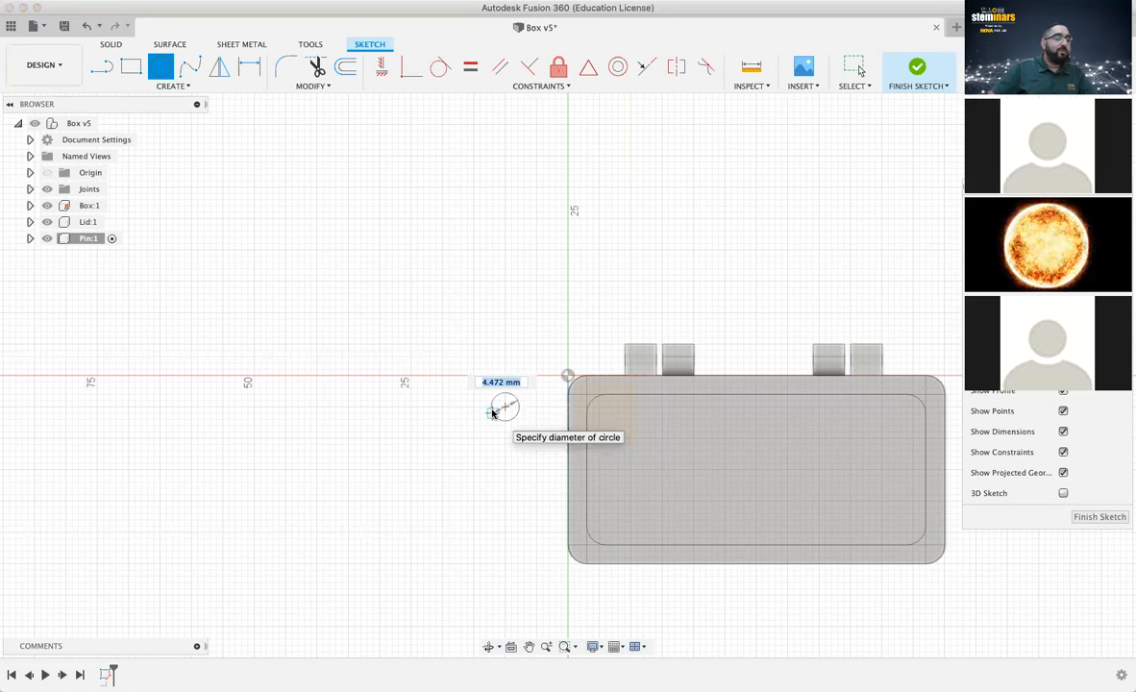
pyautogui.write('4')
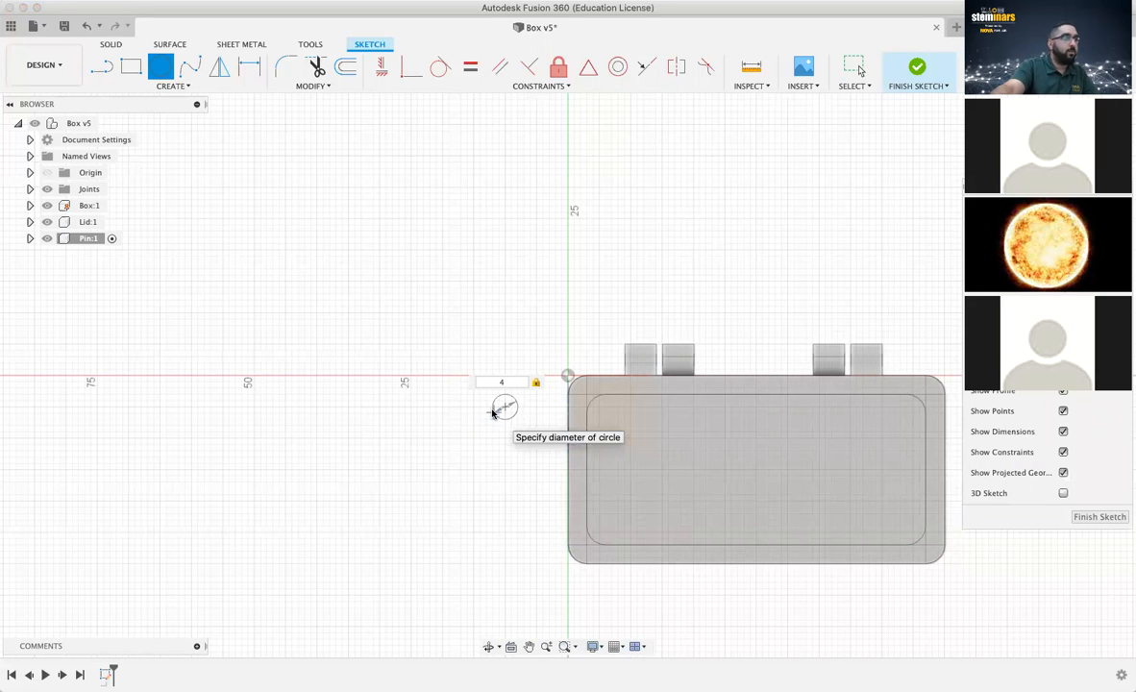
pyautogui.press('Return')
pyautogui.press('Escape')
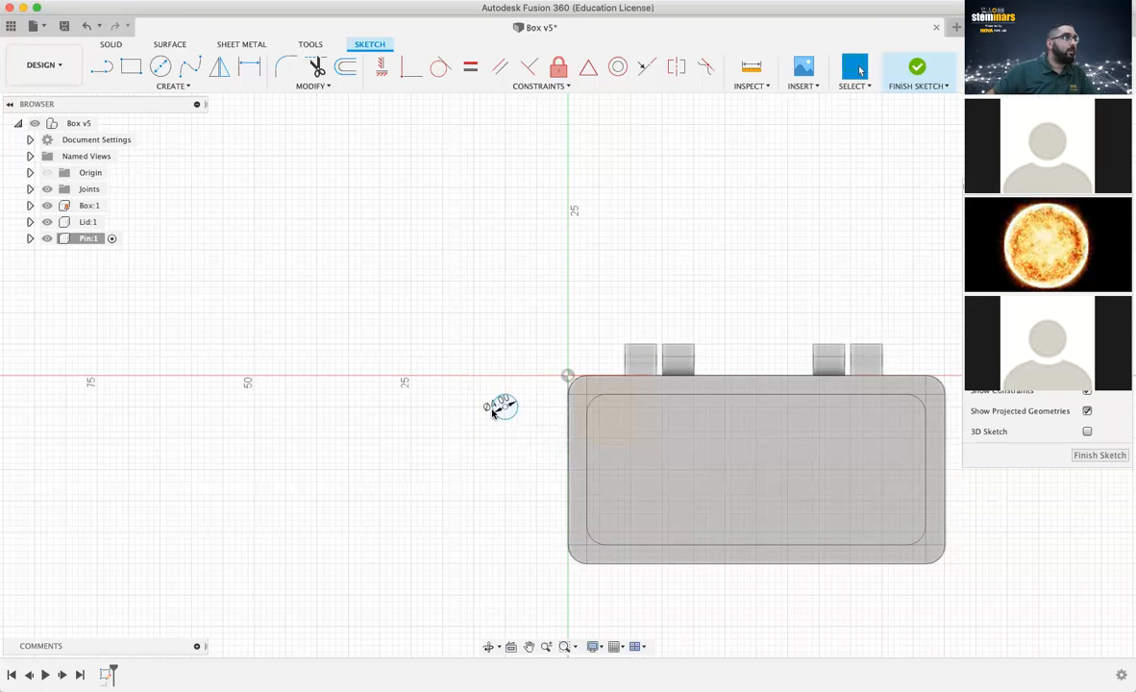
# Finish the sketch and extrude the 4 mm circle upward by 1 mm to form the pin's head
pyautogui.scroll(-1, 494, 415)
pyautogui.scroll(2, 496, 421)
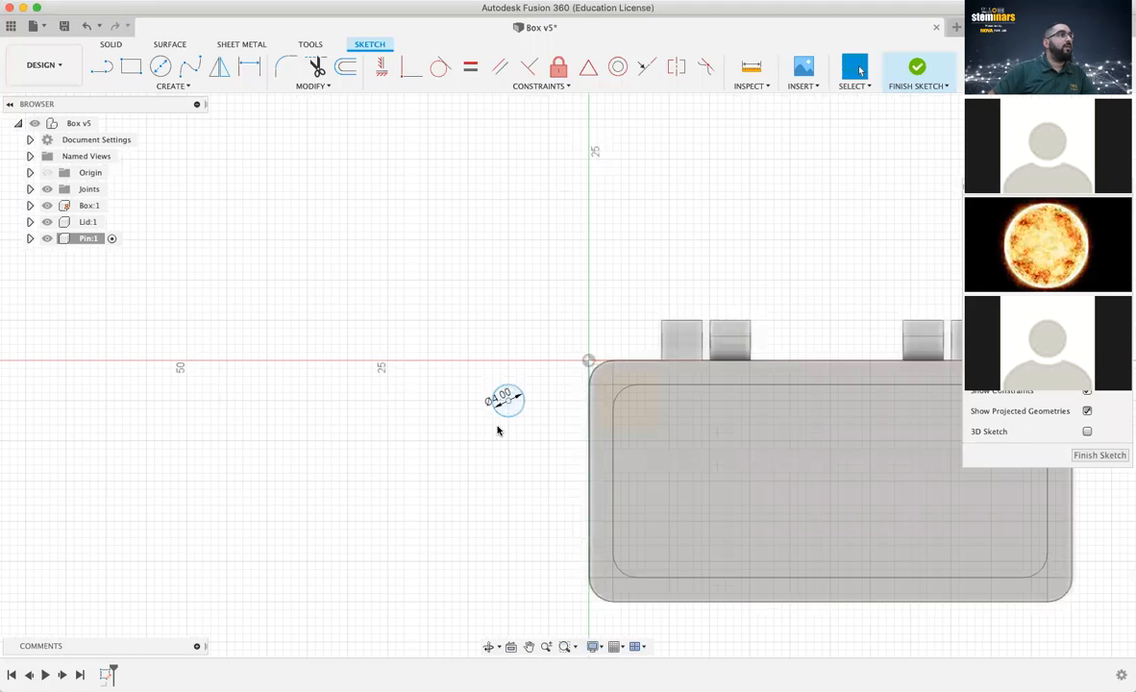
pyautogui.scroll(4, 497, 431)
pyautogui.moveTo(567, 375)
pyautogui.keyDown('shift'); pyautogui.mouseDown(button='middle')
pyautogui.moveTo(529, 413)
pyautogui.moveTo(557, 461)
pyautogui.mouseUp(button='middle'); pyautogui.keyUp('shift')
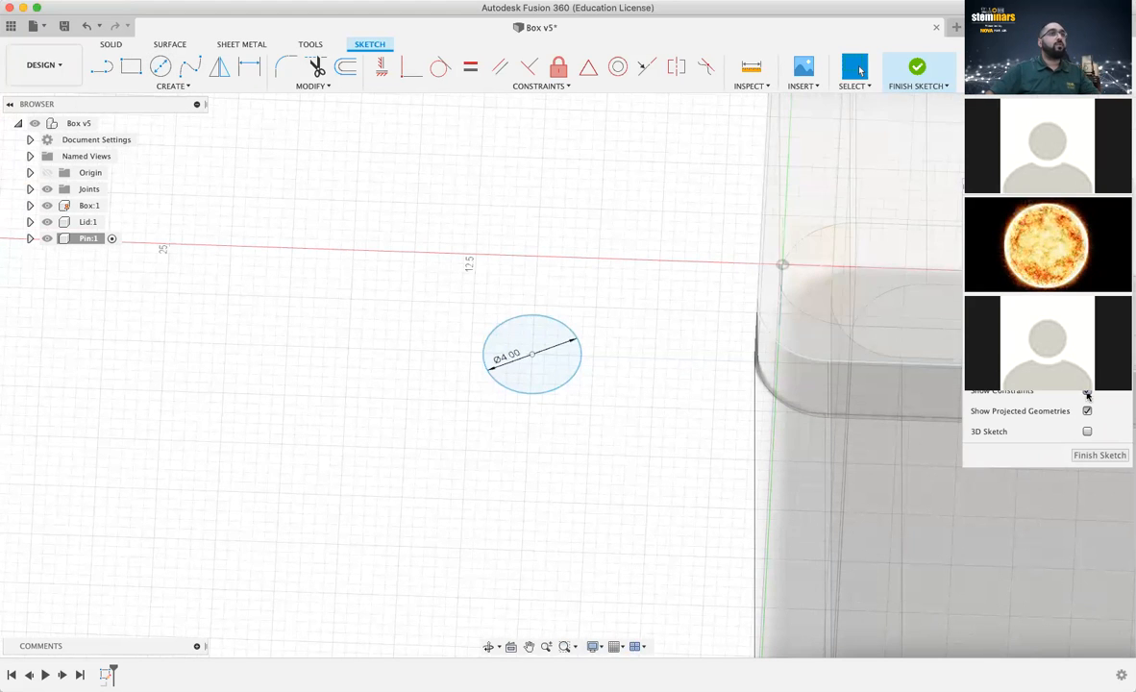
pyautogui.click(1100, 454)
pyautogui.click(131, 67)
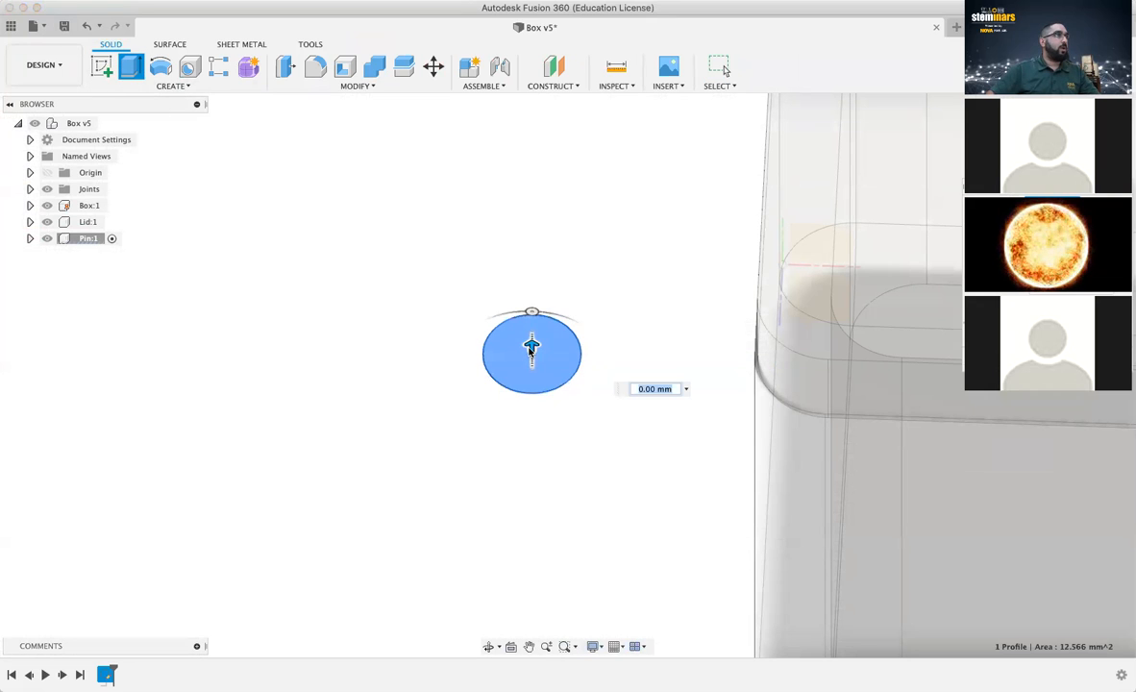
pyautogui.moveTo(531, 348); pyautogui.dragTo(532, 328)
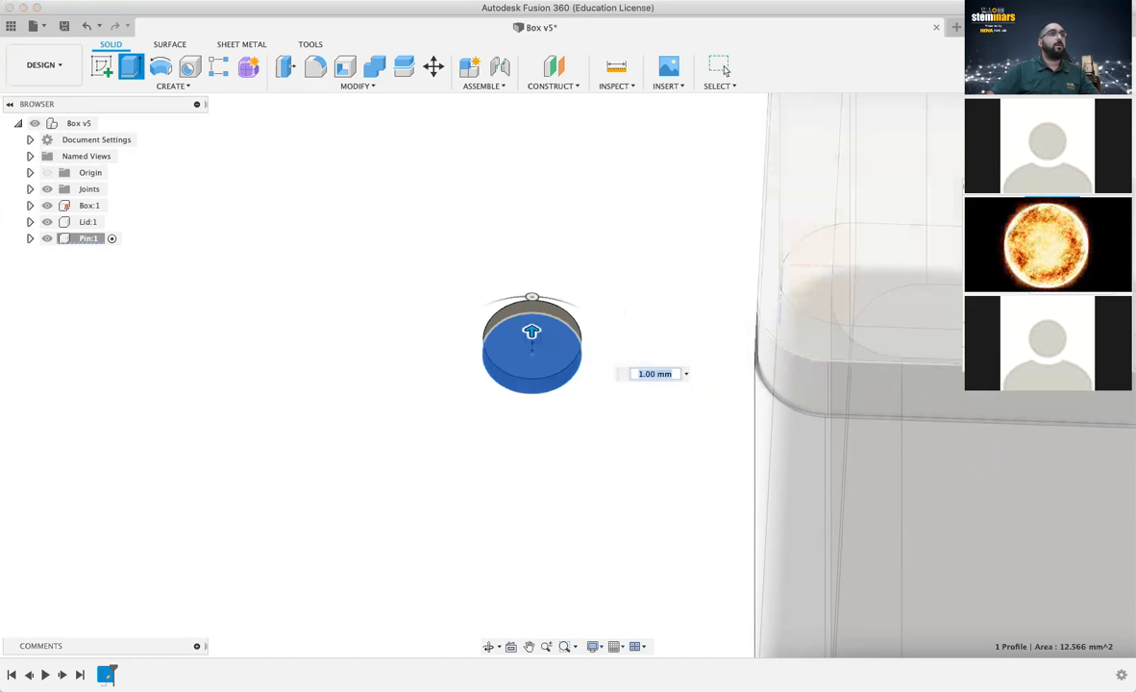
pyautogui.click(725, 69)
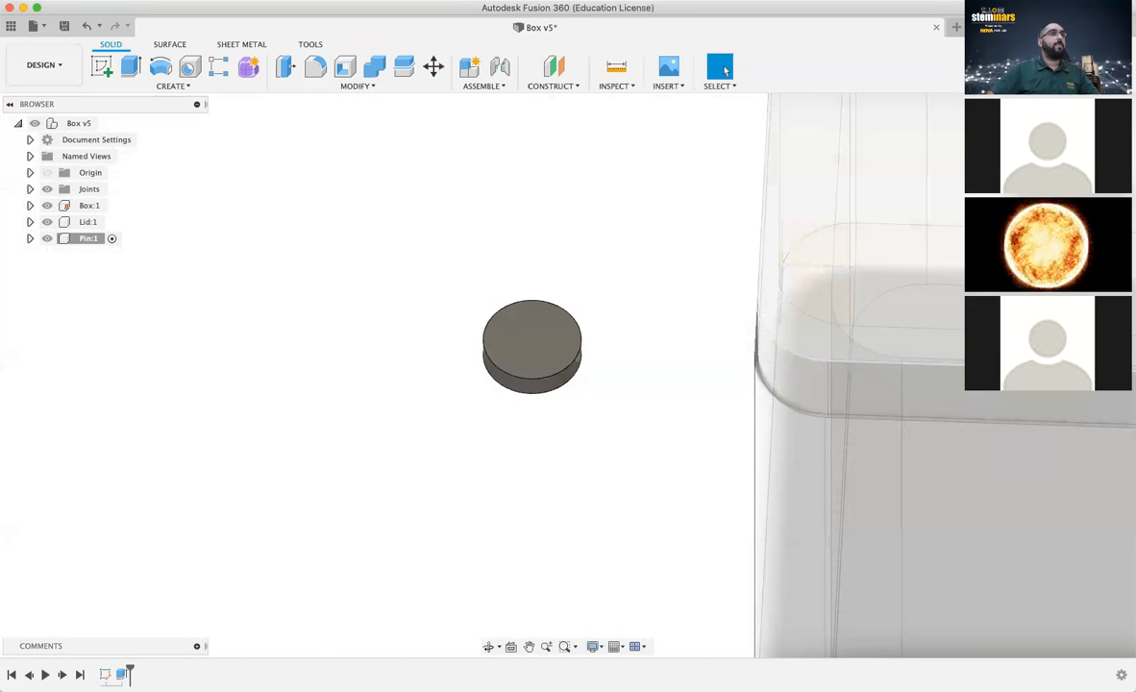
pyautogui.moveTo(568, 374)
pyautogui.keyDown('shift'); pyautogui.mouseDown(button='middle')
pyautogui.moveTo(567, 360)
pyautogui.moveTo(579, 376)
pyautogui.mouseUp(button='middle'); pyautogui.keyUp('shift')
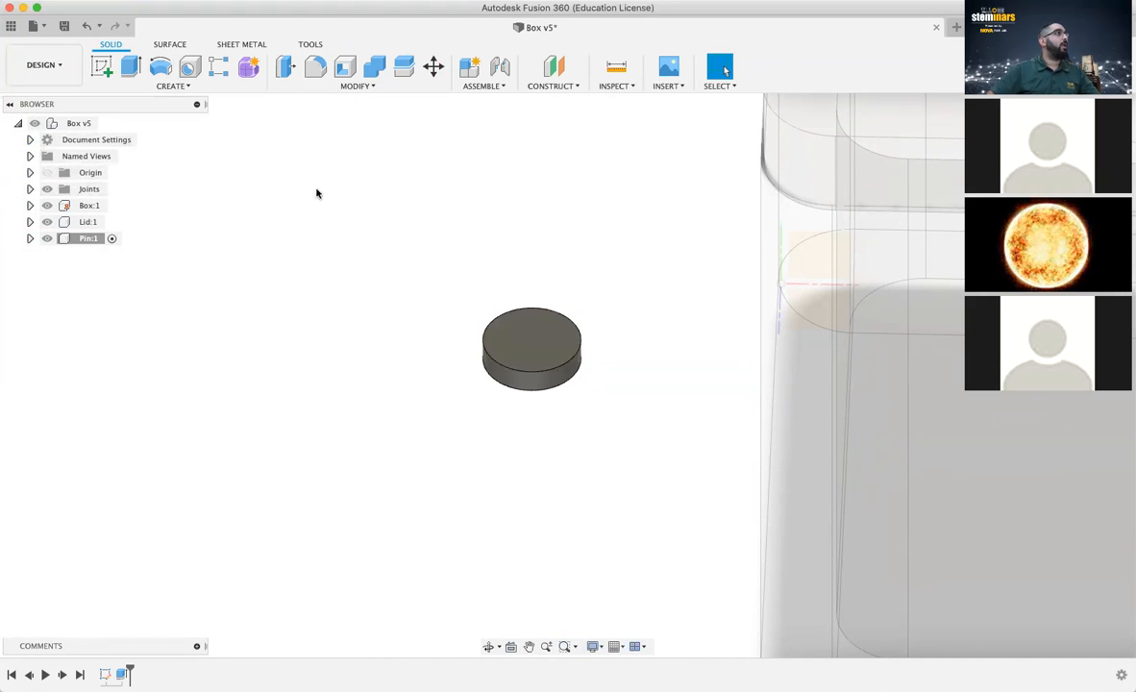
# Sketch a 1.5 mm diameter circle on the top face of the pin head, concentric with the disc
pyautogui.click(102, 67)
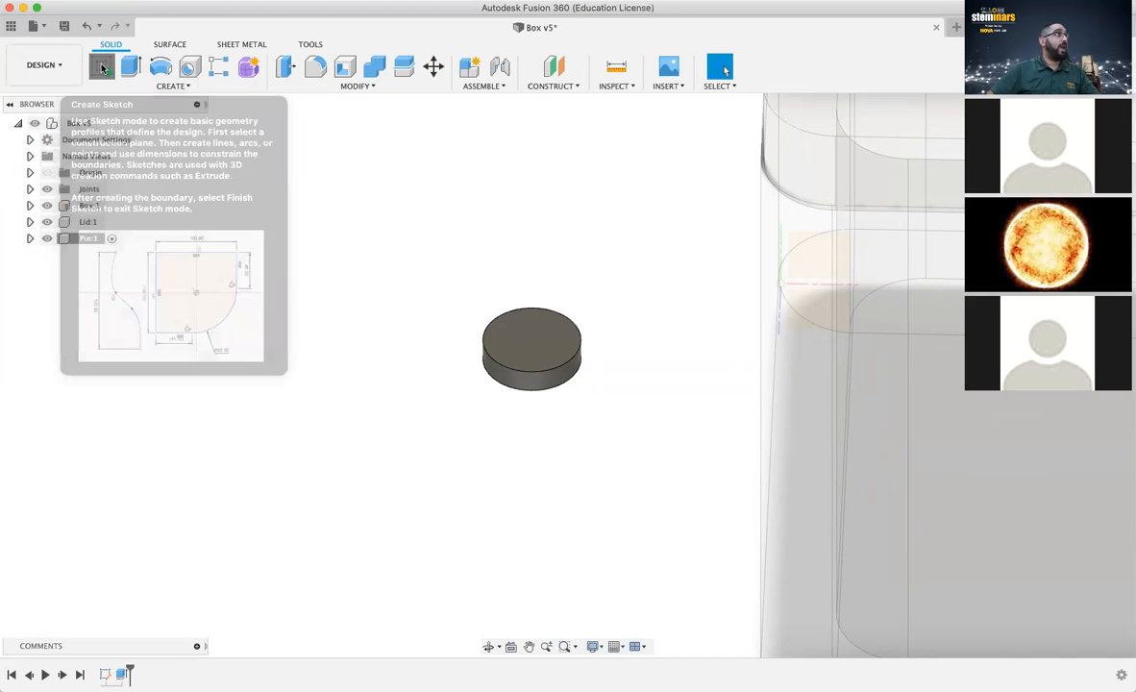
pyautogui.click(527, 349)
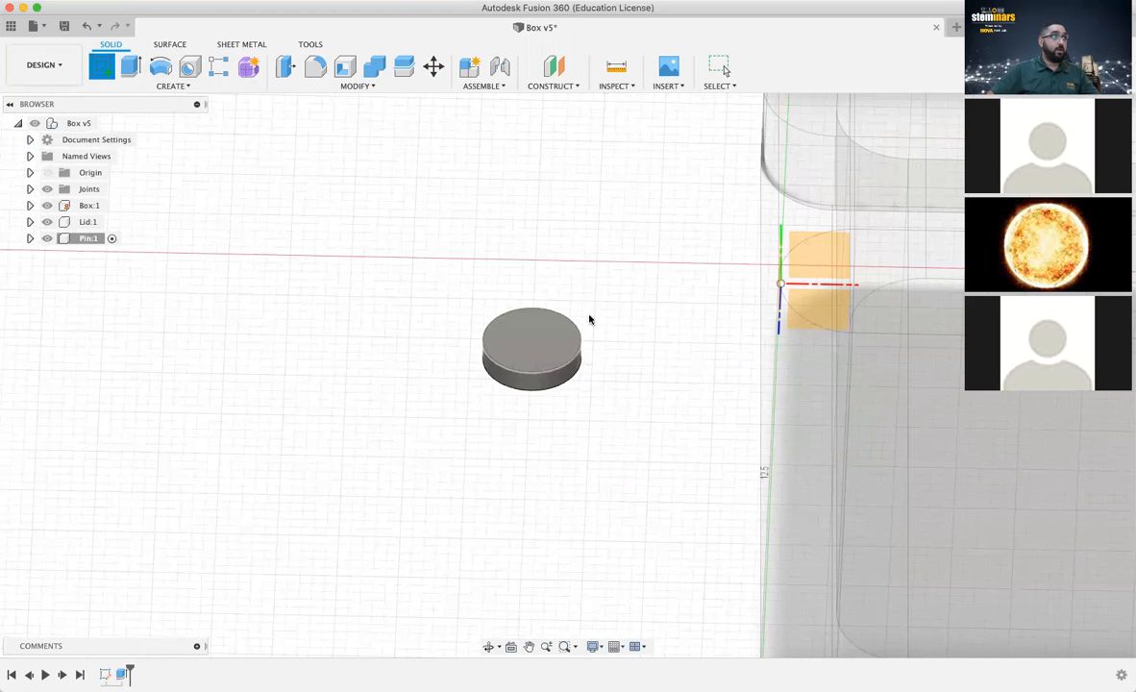
pyautogui.click(546, 340)
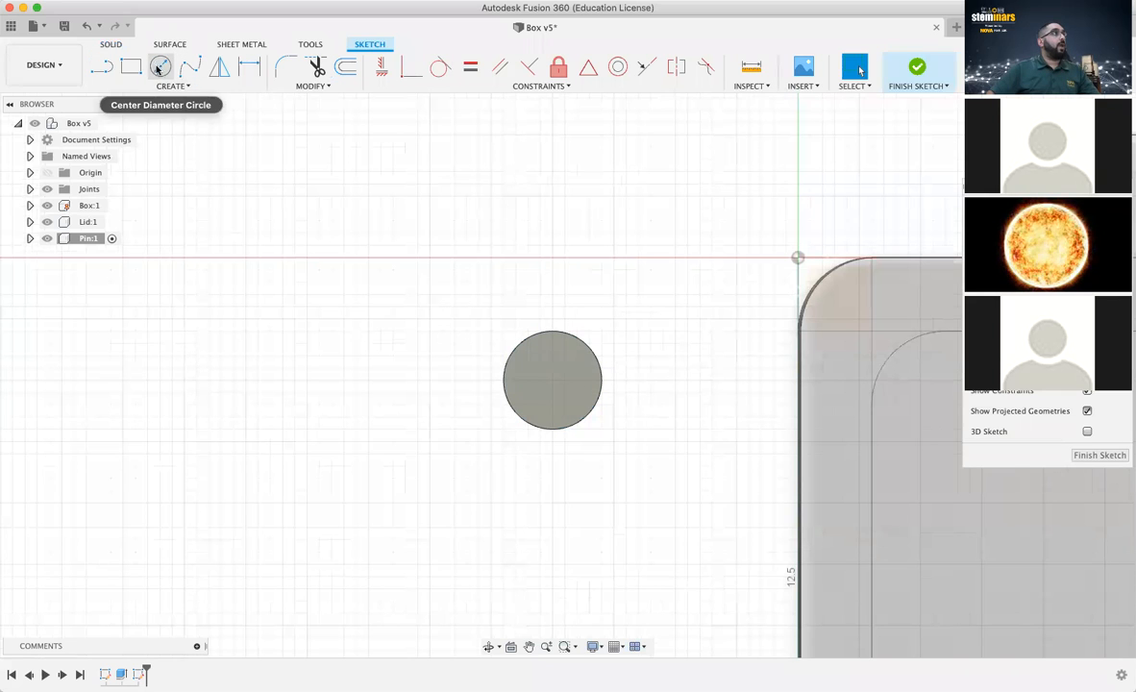
pyautogui.click(159, 66)
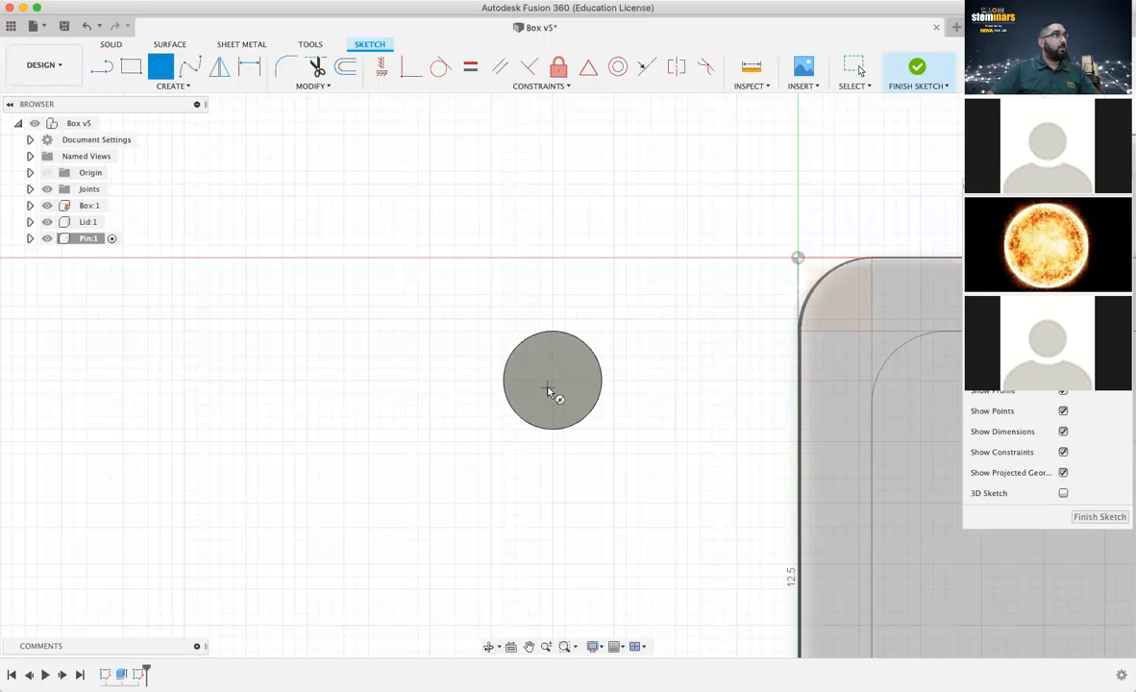
pyautogui.scroll(-3, 552, 389)
pyautogui.scroll(8, 553, 389)
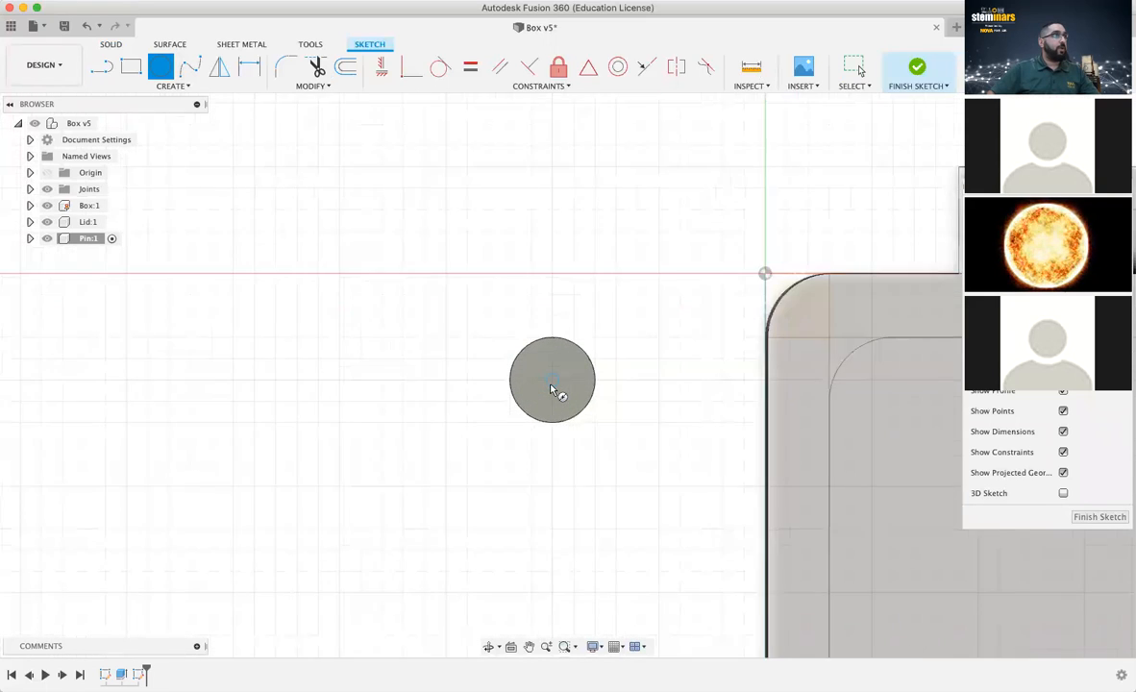
pyautogui.scroll(2, 553, 388)
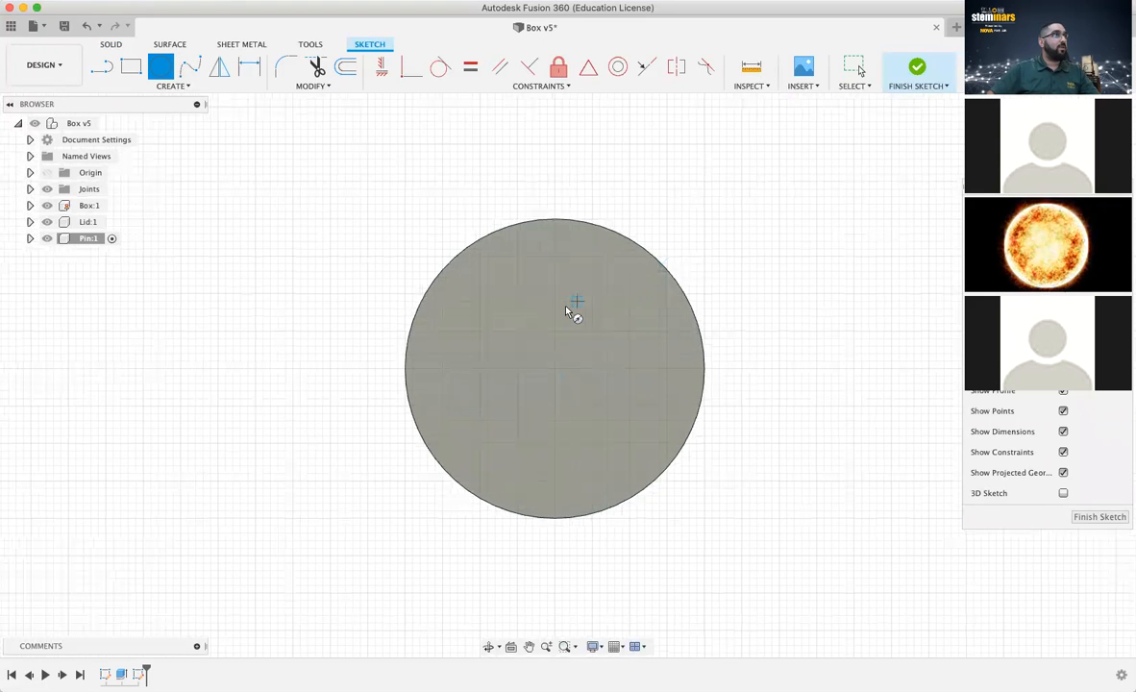
pyautogui.click(555, 369)
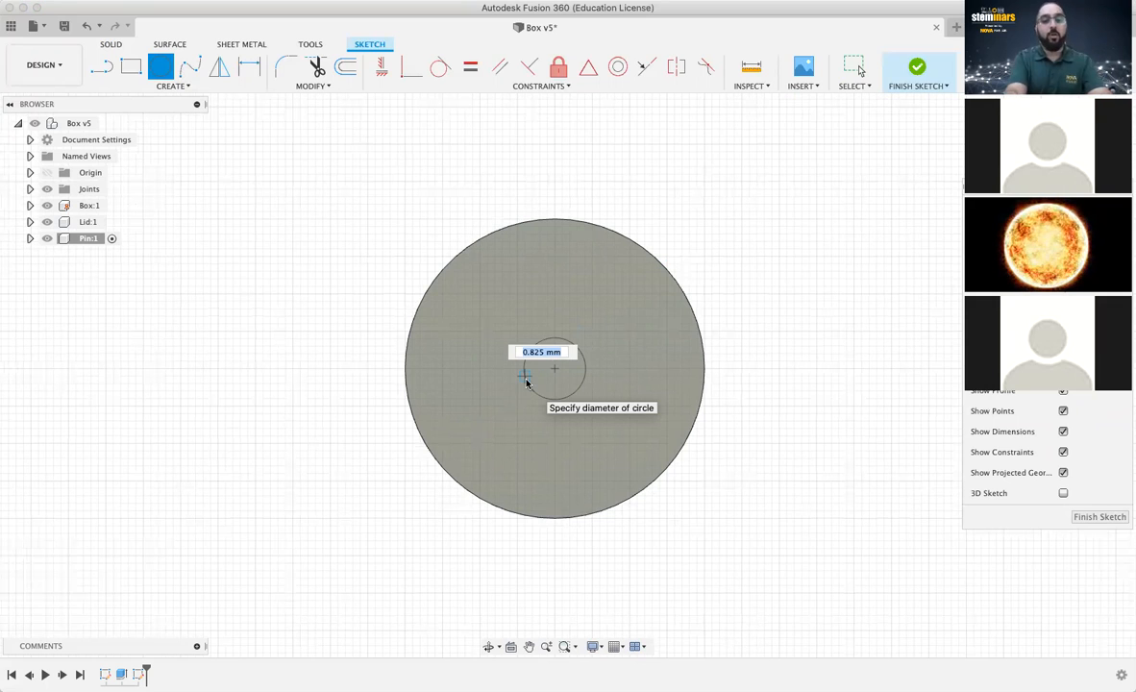
pyautogui.write('1.5')
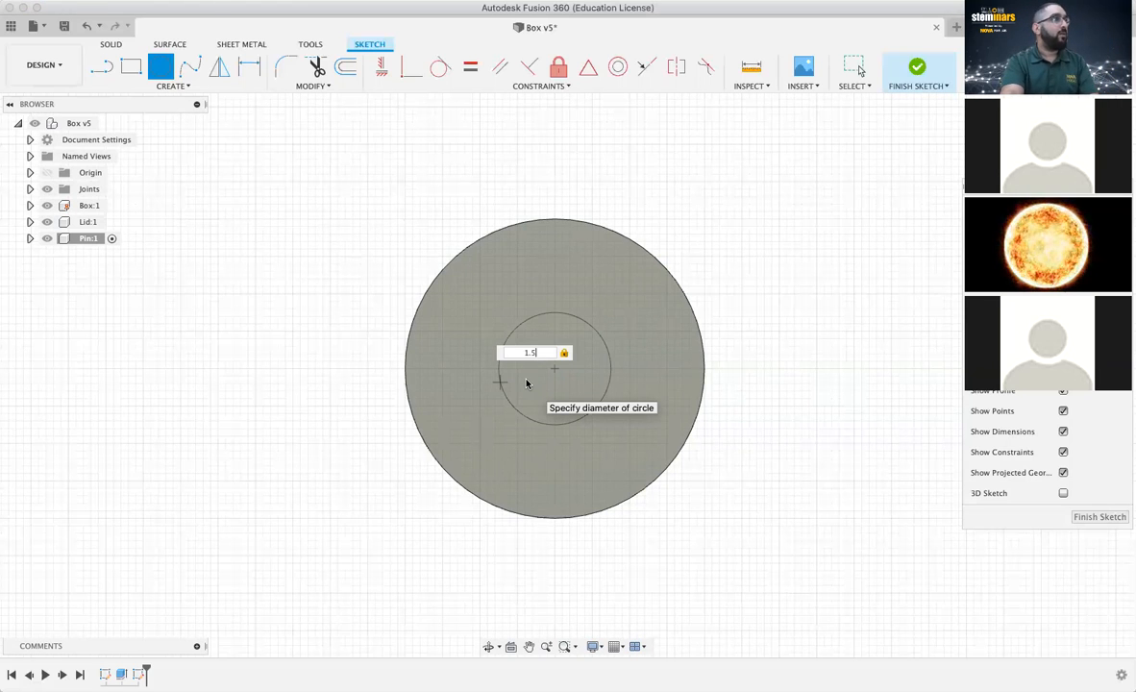
pyautogui.press('Return')
pyautogui.press('Escape')
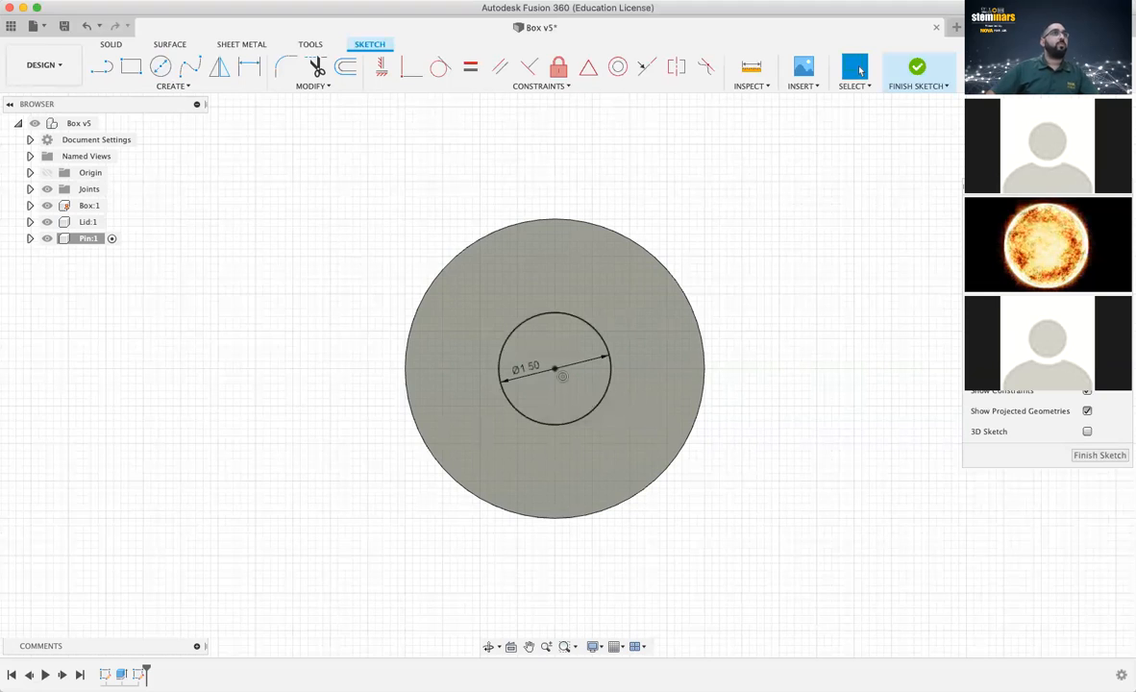
# Finish the sketch and extrude the 1.5 mm circle upward by 10 mm from the head to form the pin's shaft
pyautogui.keyDown('shift'); pyautogui.moveTo(839, 377); pyautogui.dragTo(796, 252, button='middle'); pyautogui.keyUp('shift')
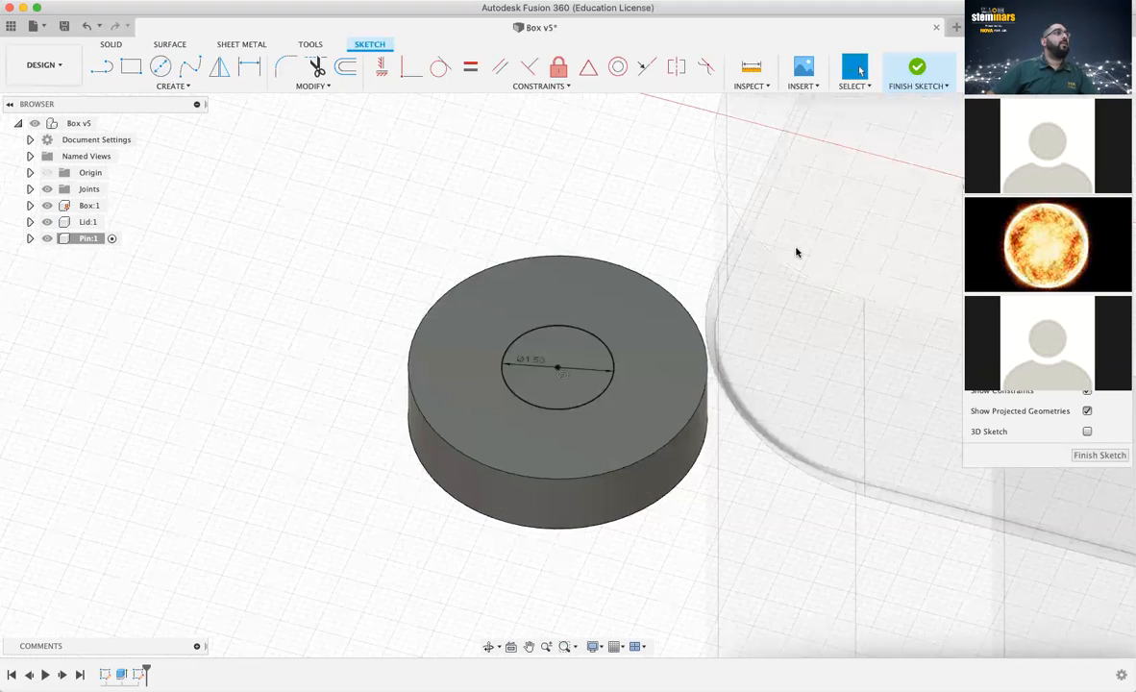
pyautogui.scroll(-4, 716, 283)
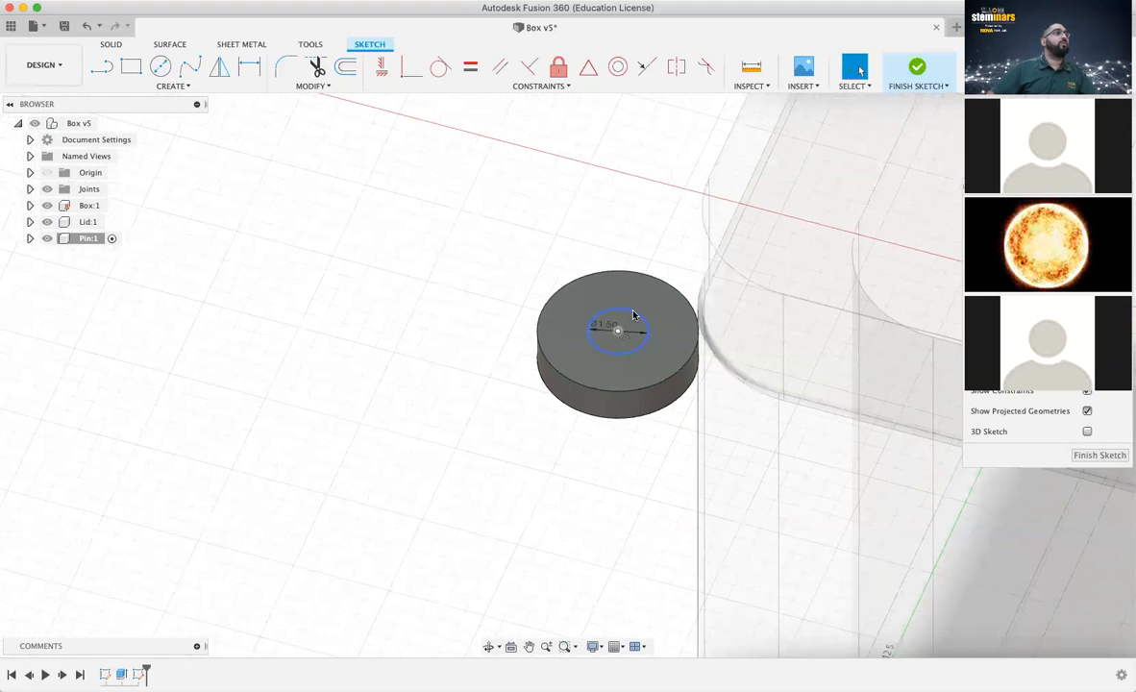
pyautogui.click(628, 327)
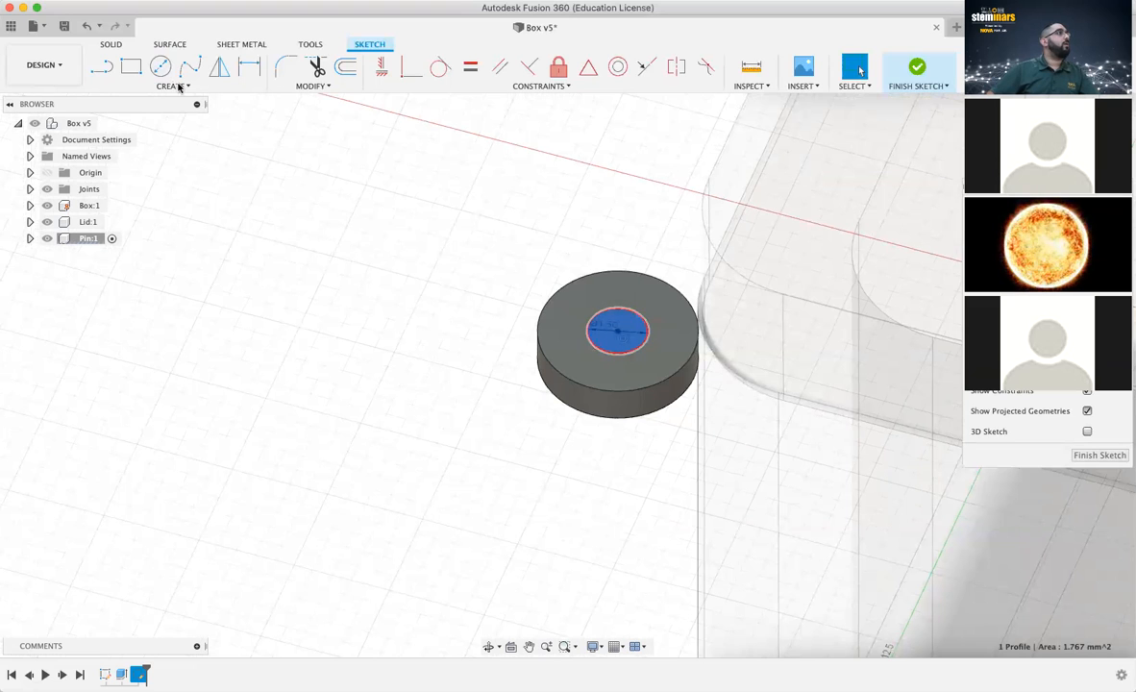
pyautogui.click(1105, 455)
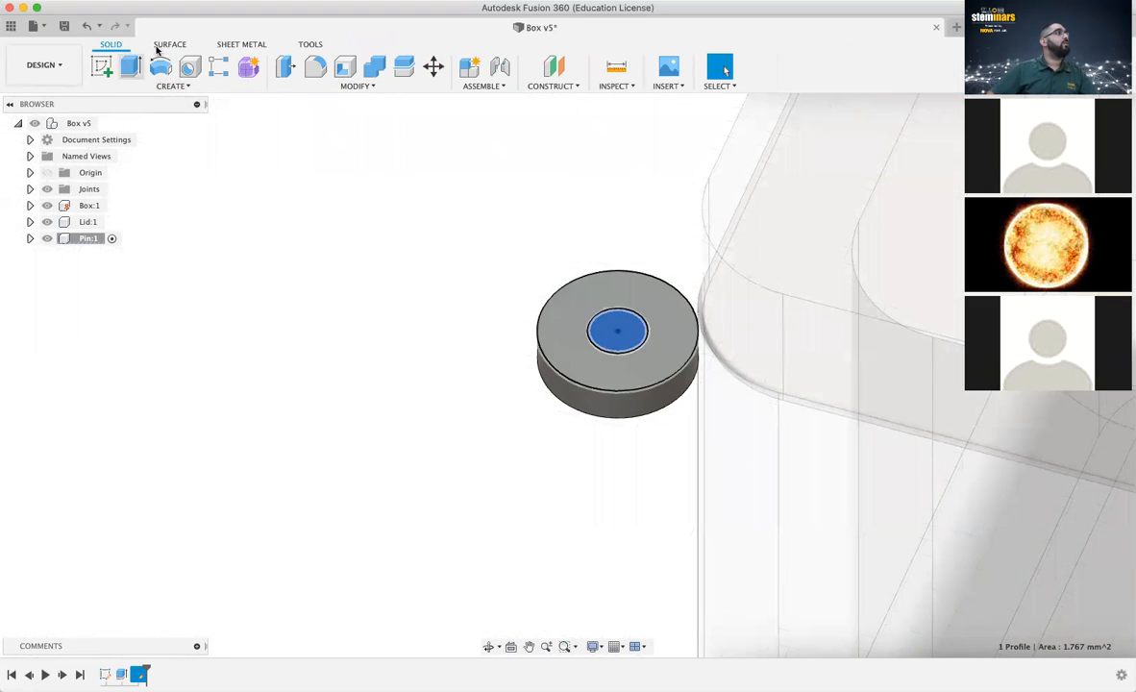
pyautogui.click(130, 66)
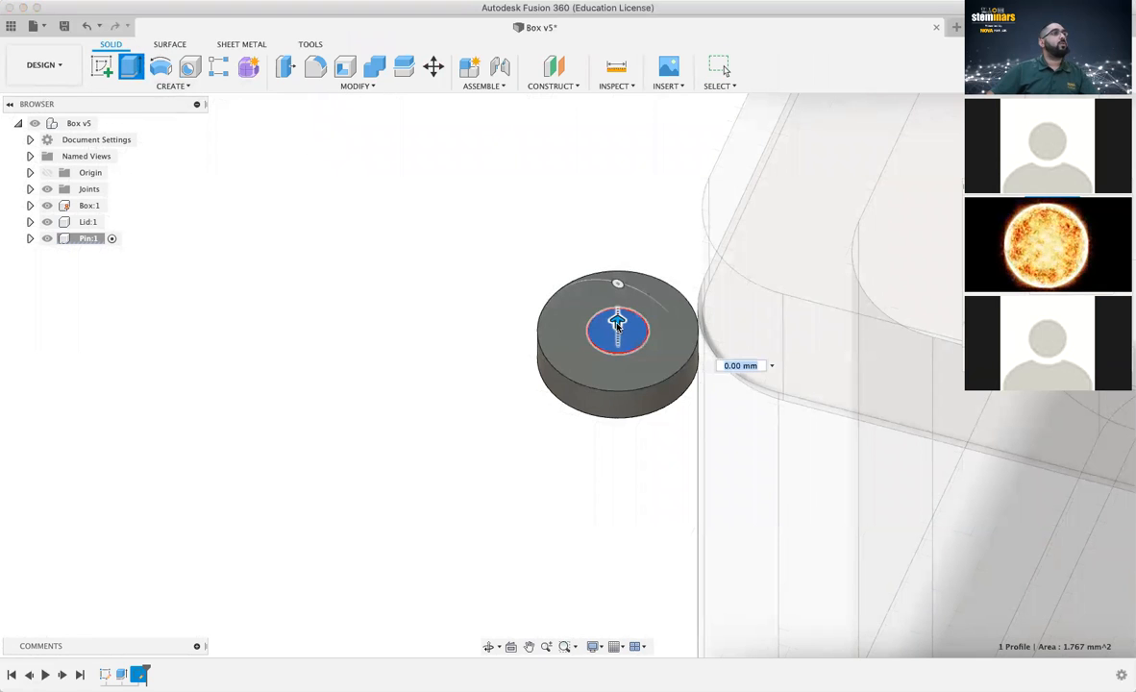
pyautogui.moveTo(618, 290); pyautogui.dragTo(621, 113)
pyautogui.scroll(-3, 550, 187)
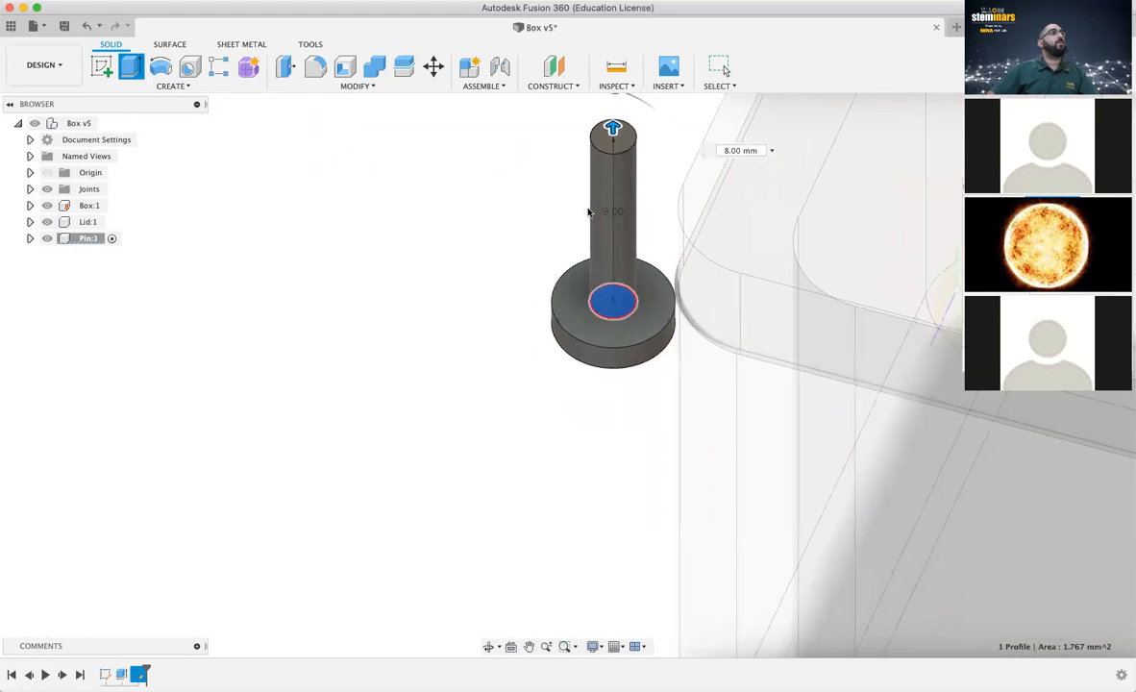
pyautogui.scroll(-2, 590, 211)
pyautogui.moveTo(607, 142); pyautogui.dragTo(608, 109)
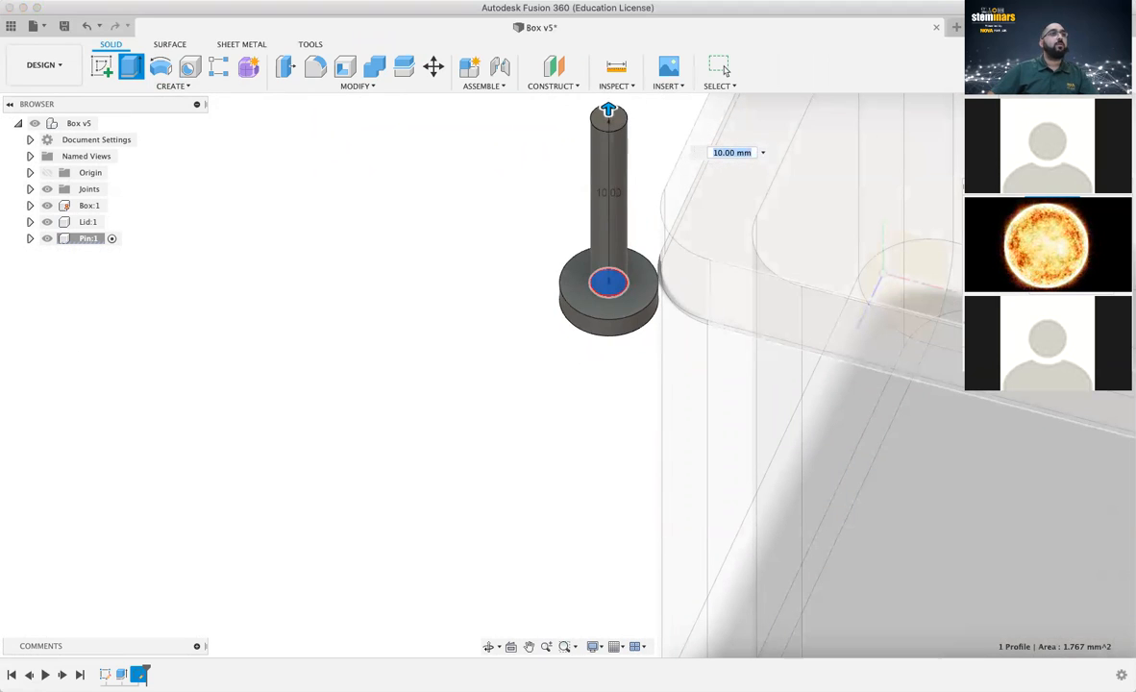
pyautogui.click(723, 67)
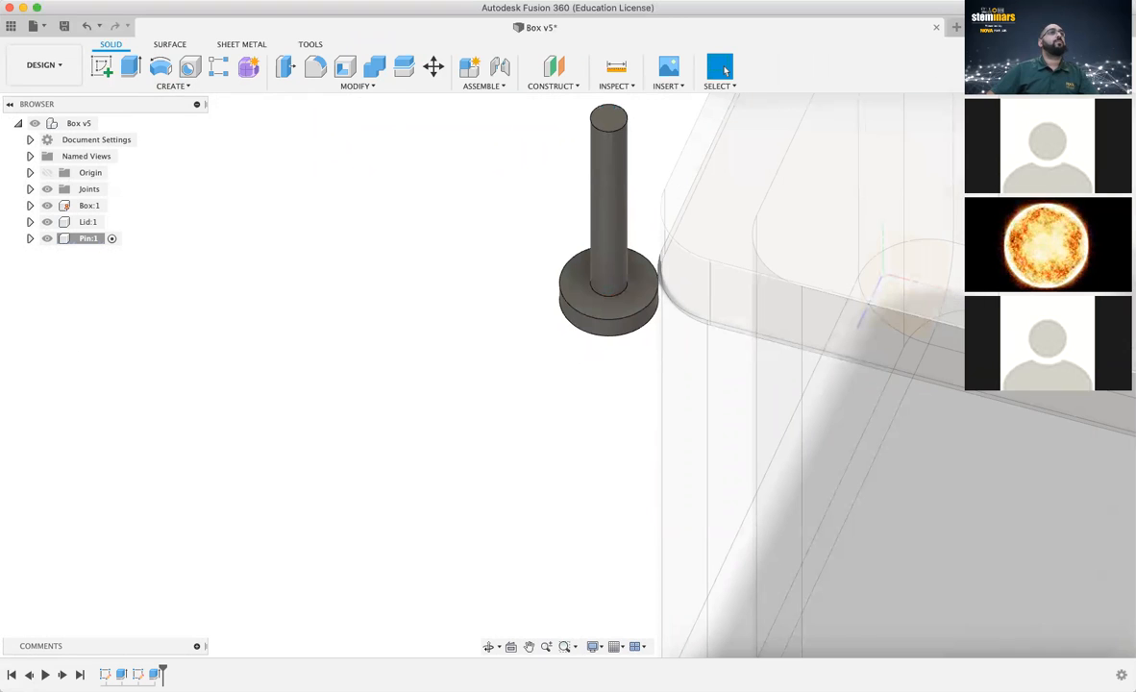
# Shift the pin component freehand slightly closer to the box's lower corner on the hinge side
pyautogui.press('F6')
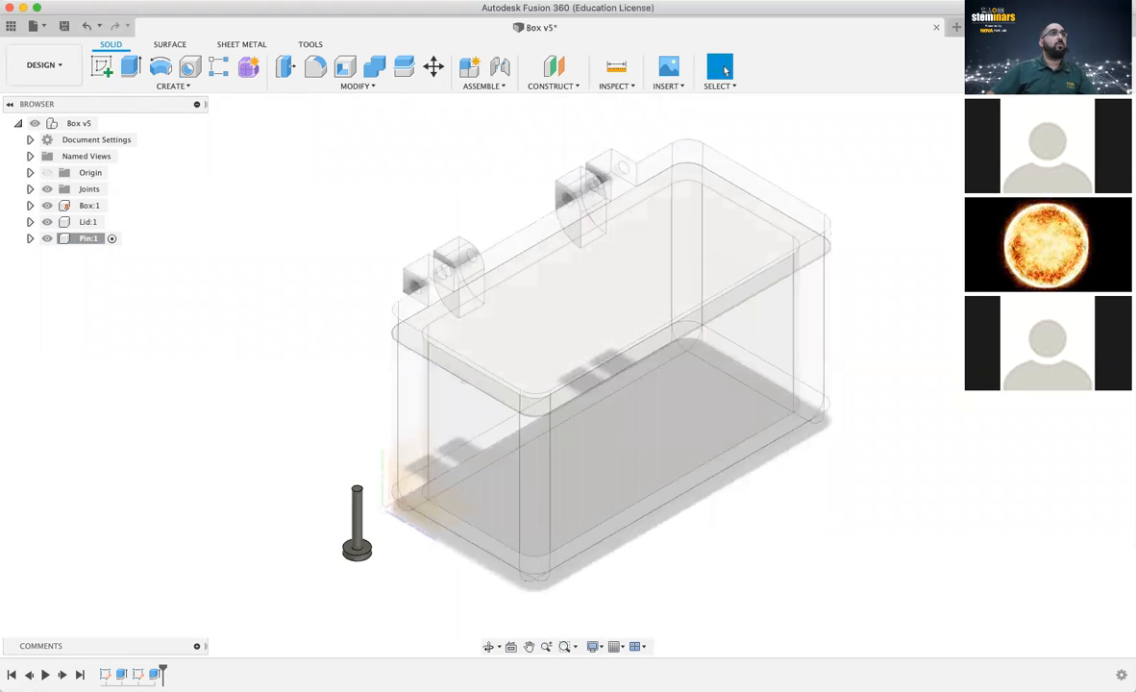
pyautogui.click(1066, 136)
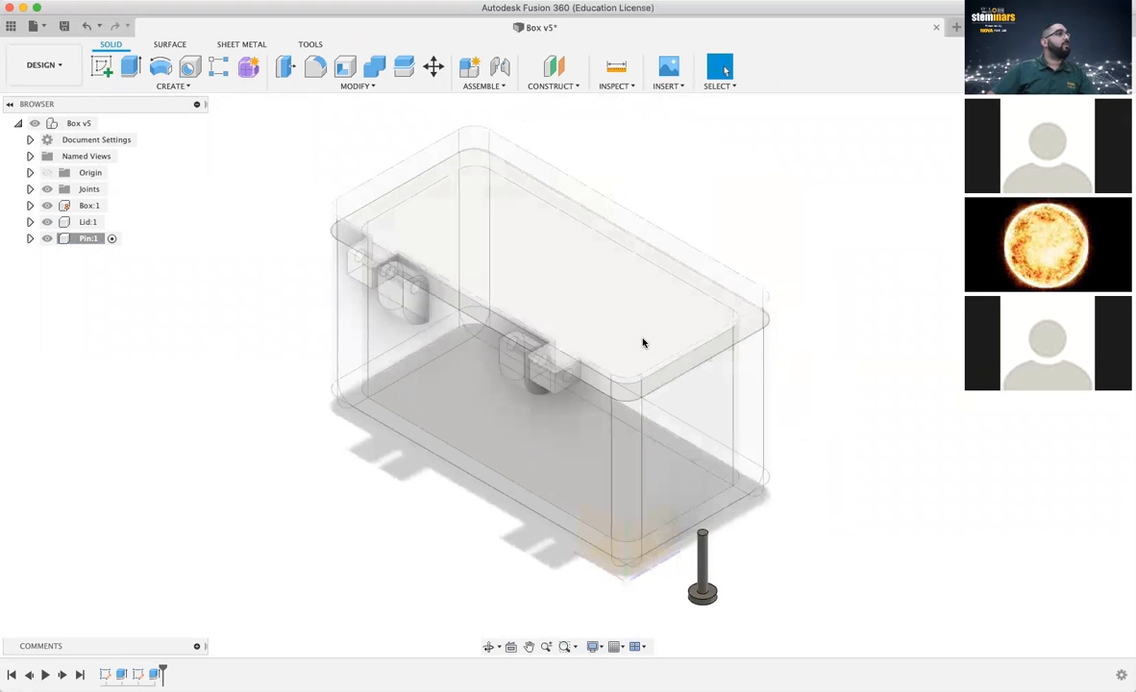
pyautogui.moveTo(683, 600)
pyautogui.mouseDown()
pyautogui.moveTo(616, 609)
pyautogui.moveTo(716, 623)
pyautogui.moveTo(606, 620)
pyautogui.moveTo(625, 509)
pyautogui.moveTo(508, 590)
pyautogui.moveTo(574, 333)
pyautogui.moveTo(566, 621)
pyautogui.moveTo(504, 400)
pyautogui.moveTo(603, 412)
pyautogui.moveTo(612, 428)
pyautogui.moveTo(723, 489)
pyautogui.moveTo(685, 601)
pyautogui.mouseUp()
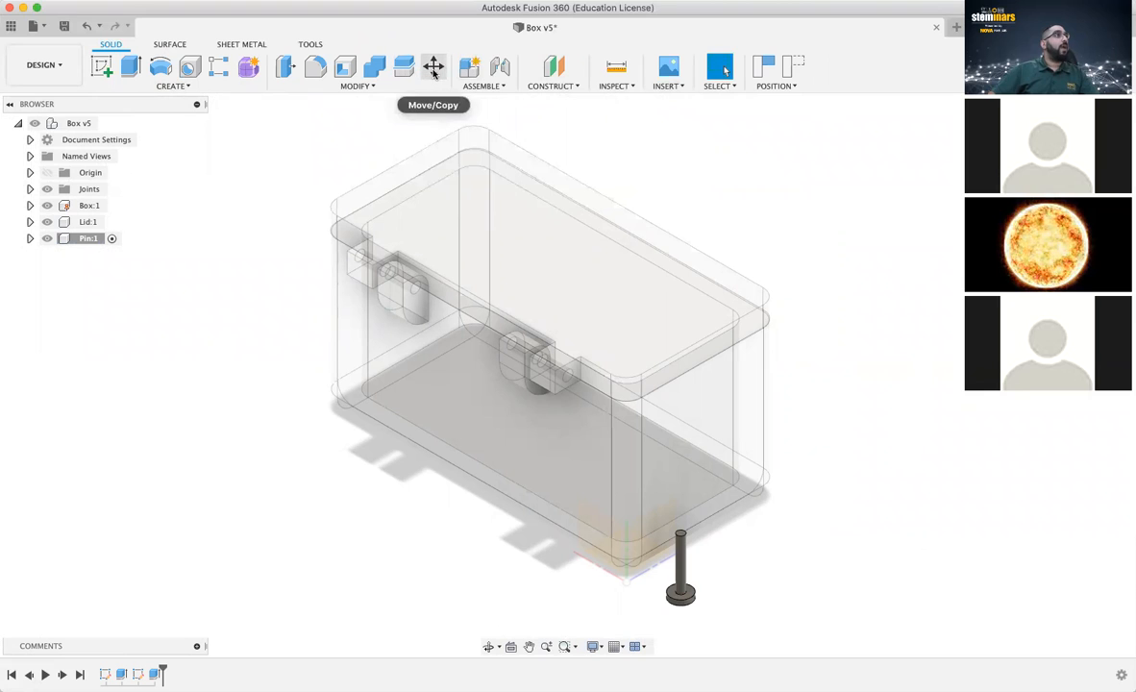
pyautogui.click(686, 587)
pyautogui.click(694, 593)
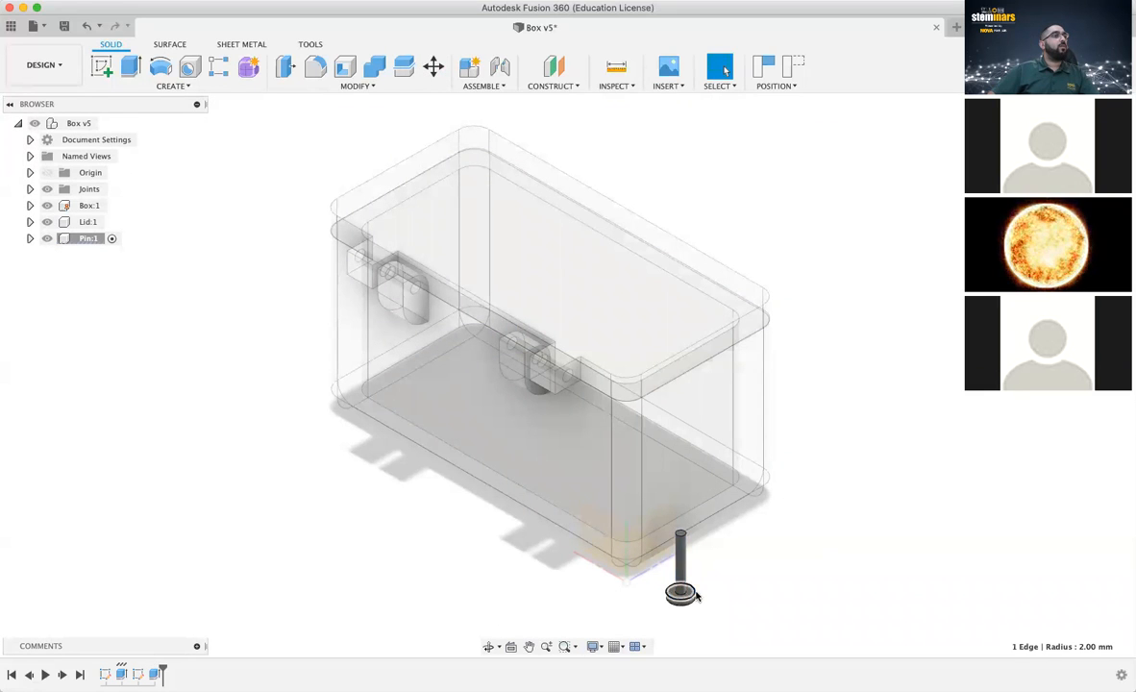
pyautogui.click(761, 552)
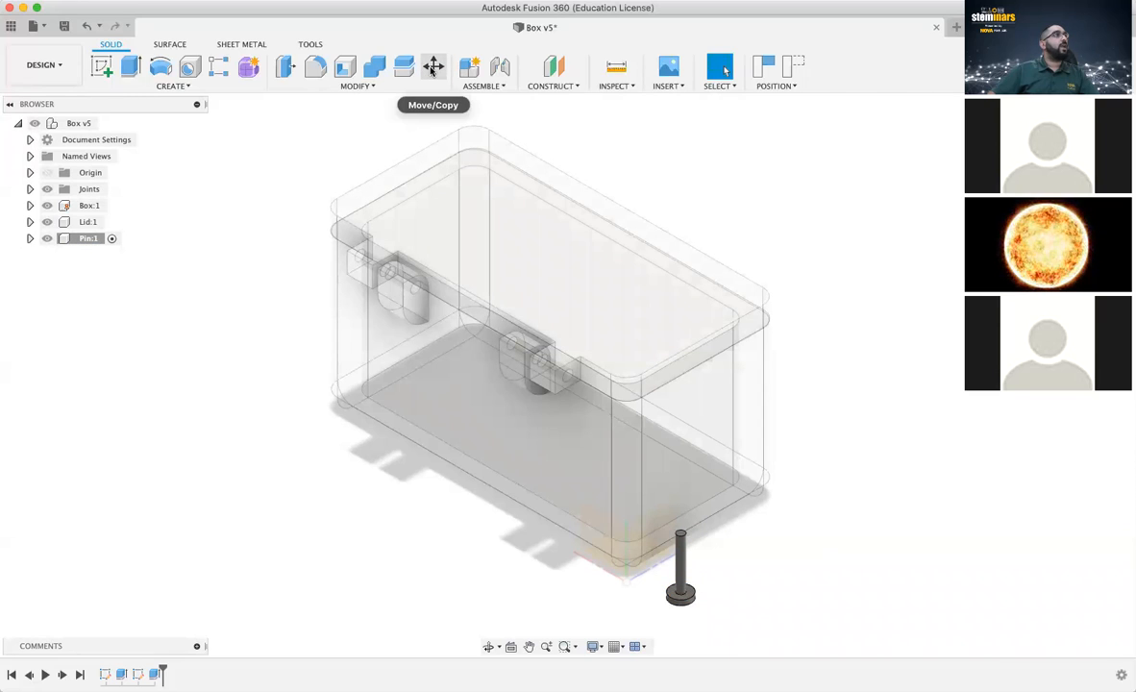
pyautogui.click(433, 67)
pyautogui.click(679, 596)
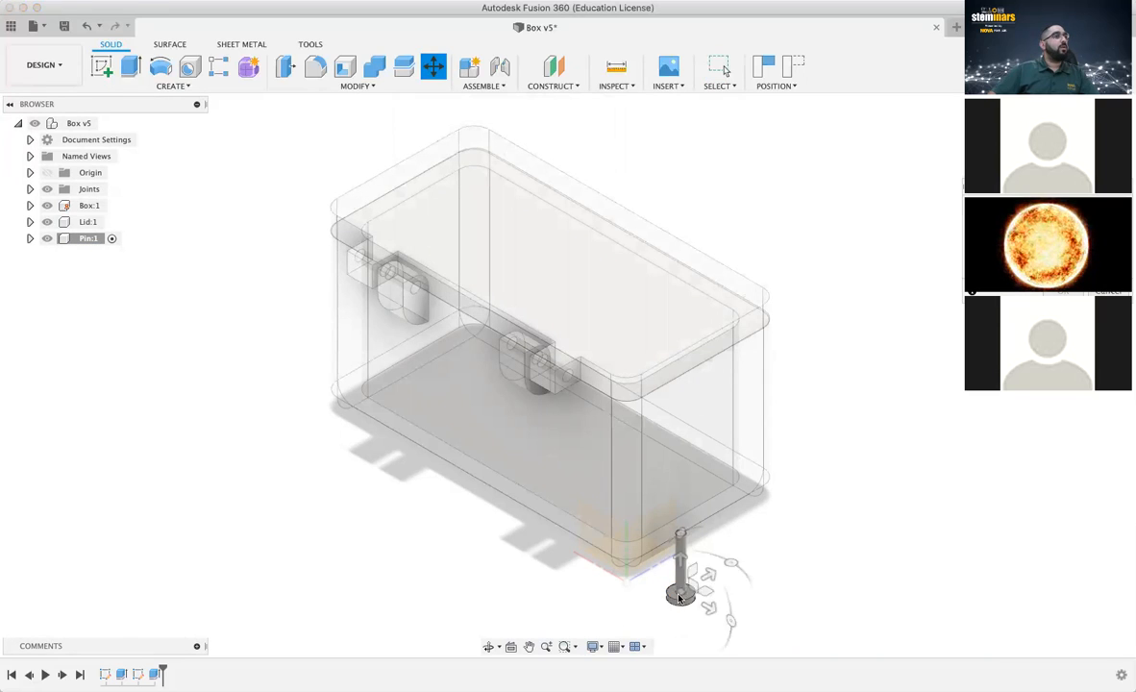
pyautogui.click(678, 596)
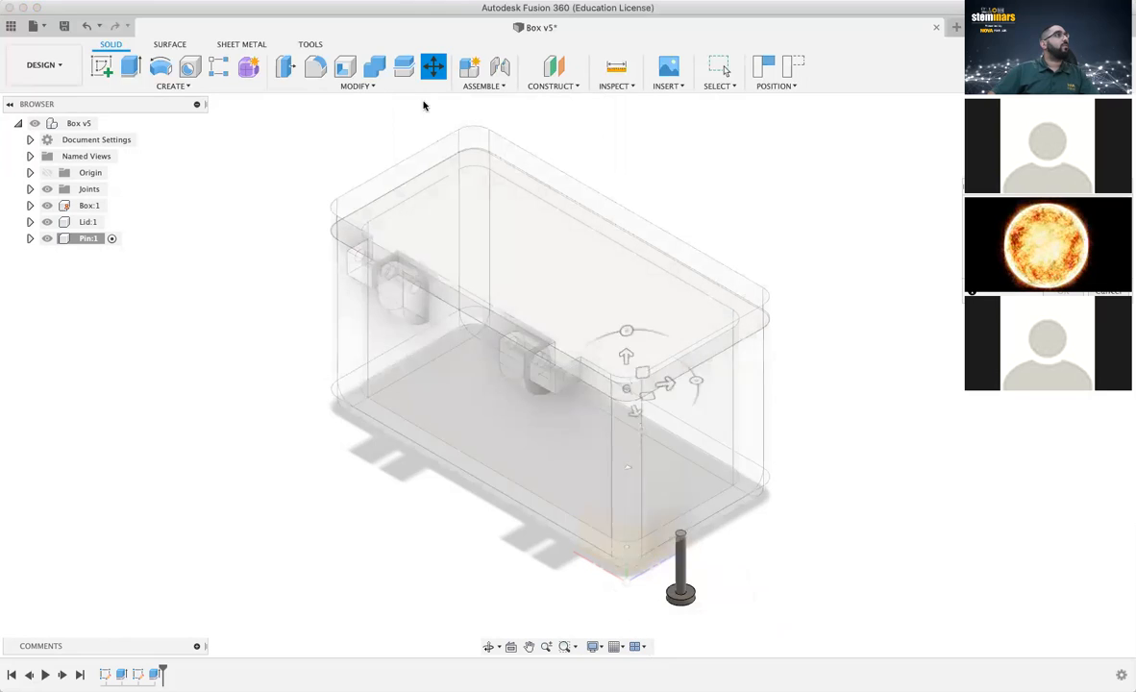
pyautogui.click(723, 67)
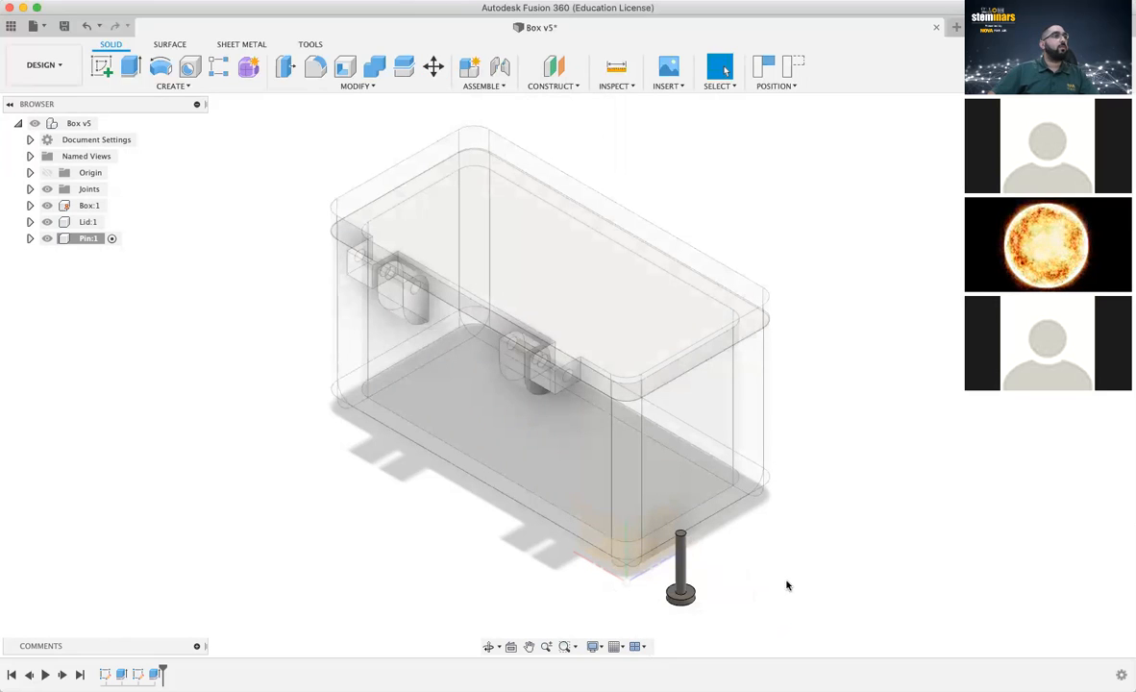
pyautogui.click(680, 572)
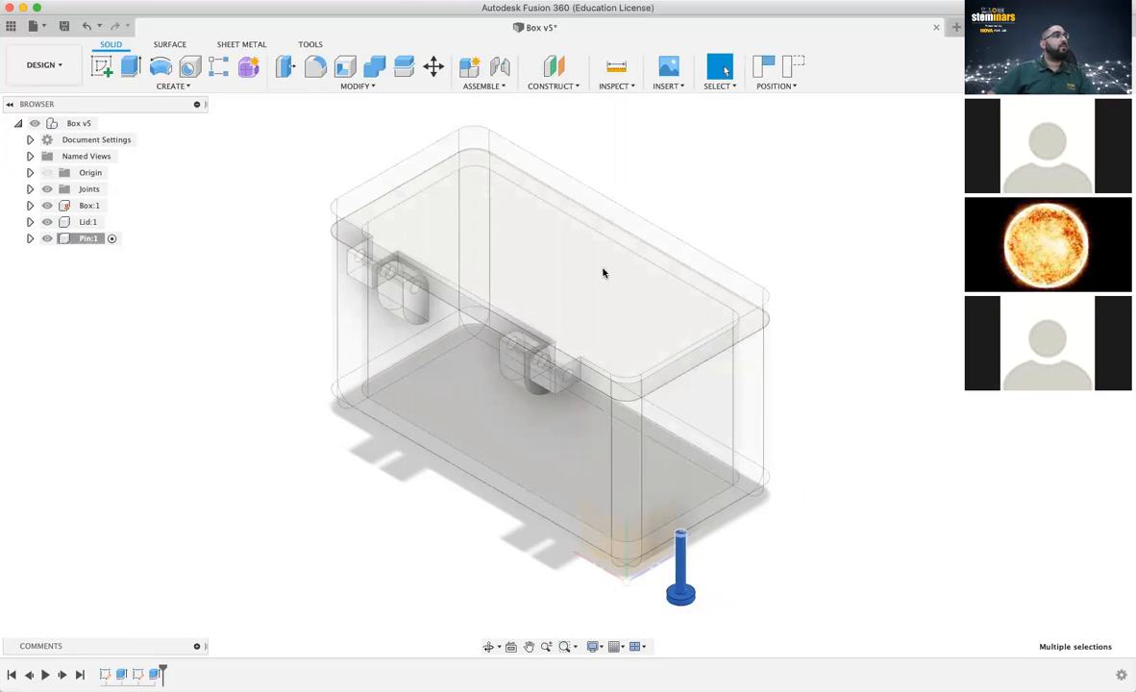
pyautogui.click(744, 590)
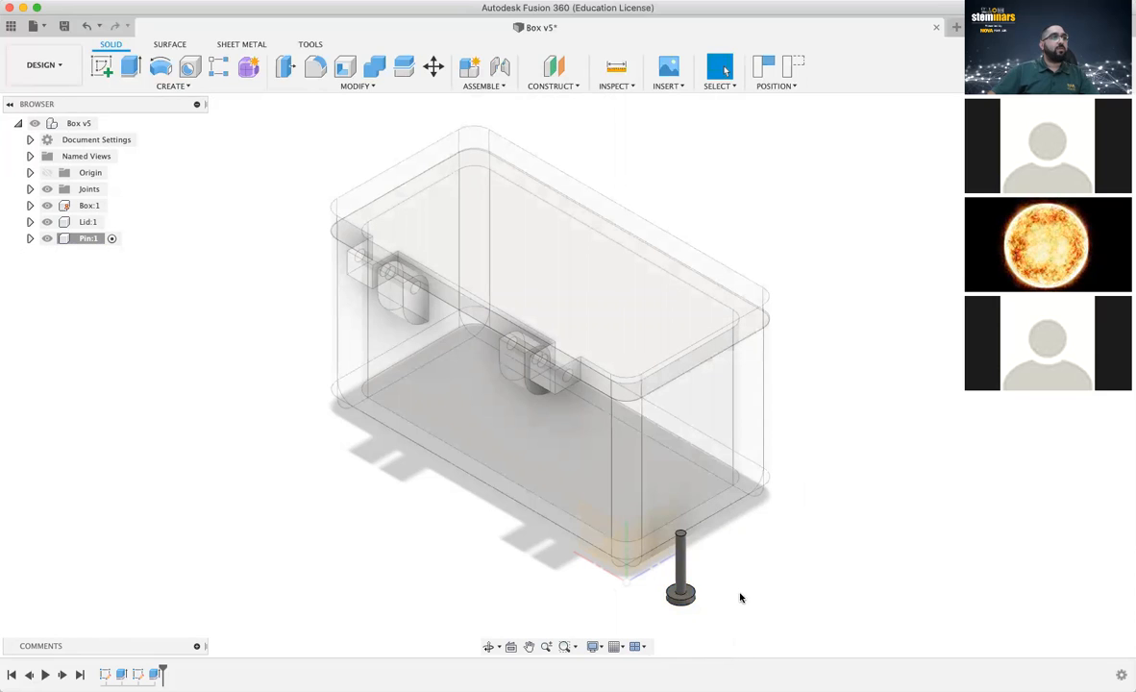
# Raise the whole pin body 32 mm to hinge height with Move/Copy and rotate it 90 degrees so the shaft points toward the hinge
pyautogui.click(673, 581)
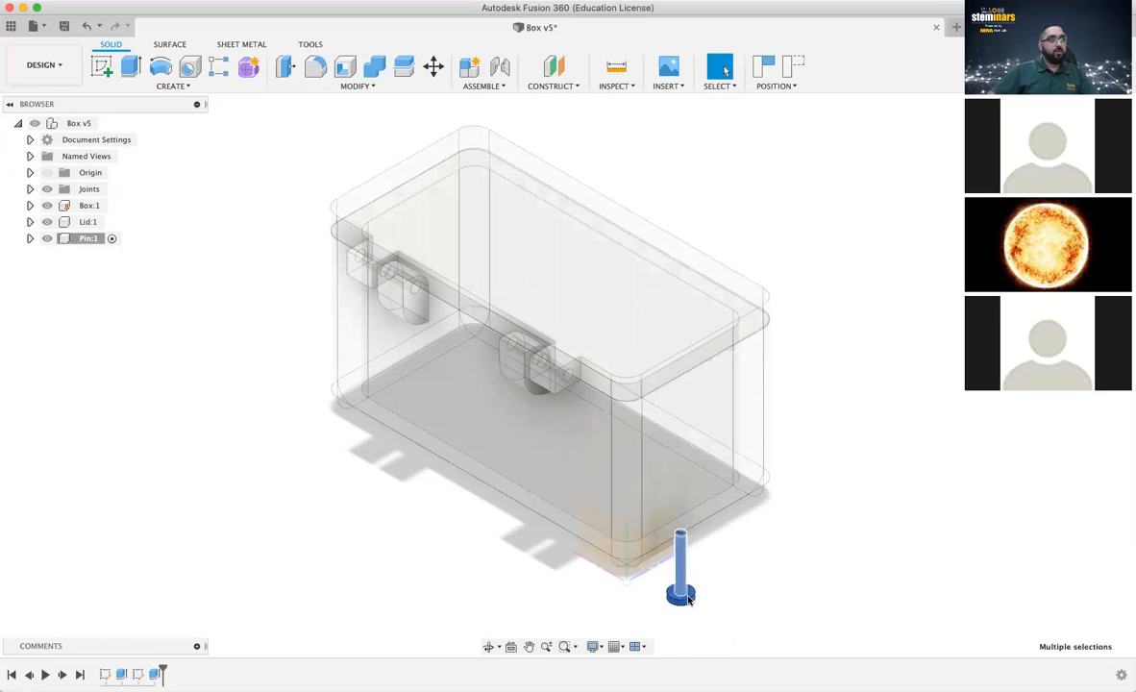
pyautogui.click(431, 69)
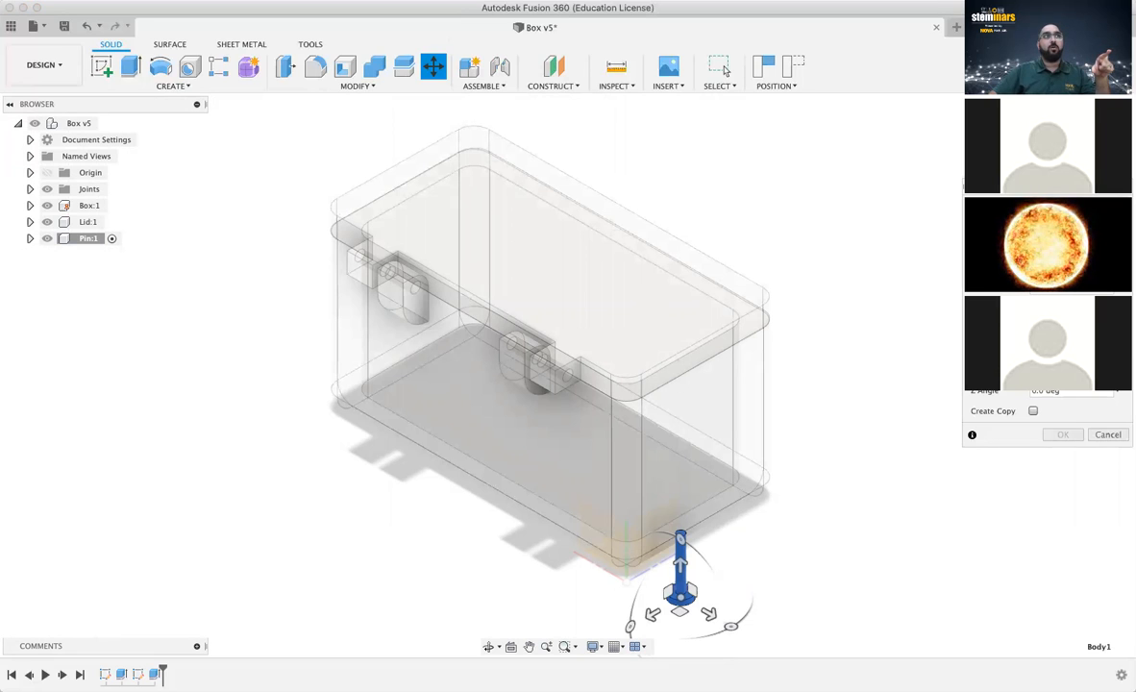
pyautogui.click(1081, 144)
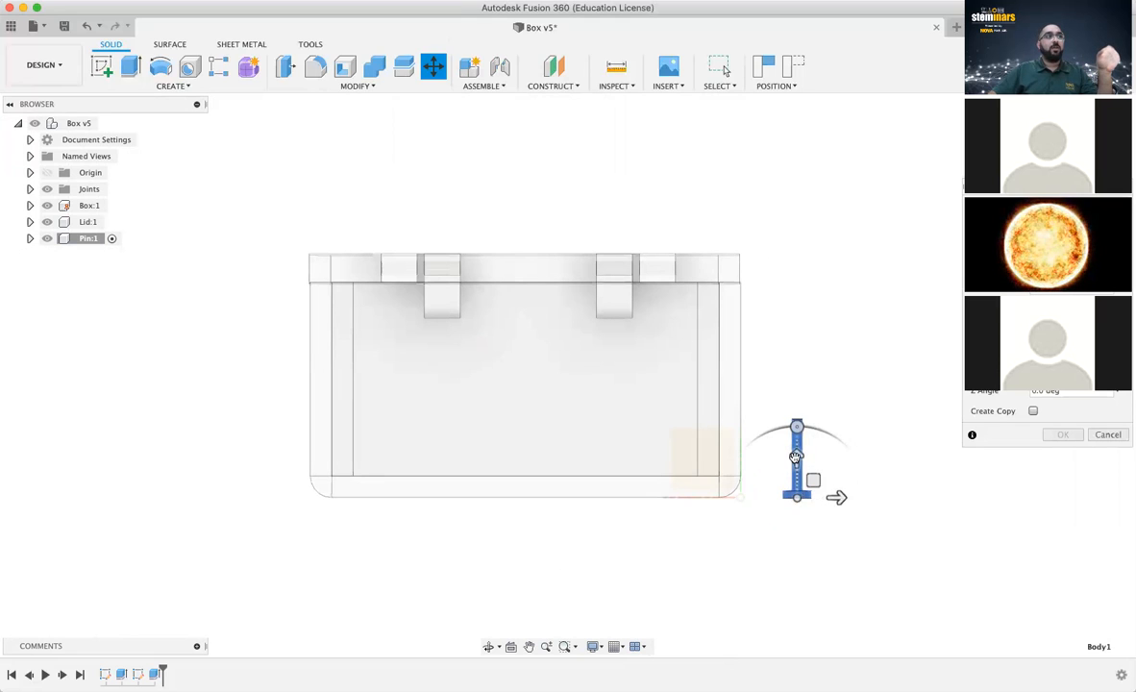
pyautogui.moveTo(796, 458); pyautogui.dragTo(807, 238)
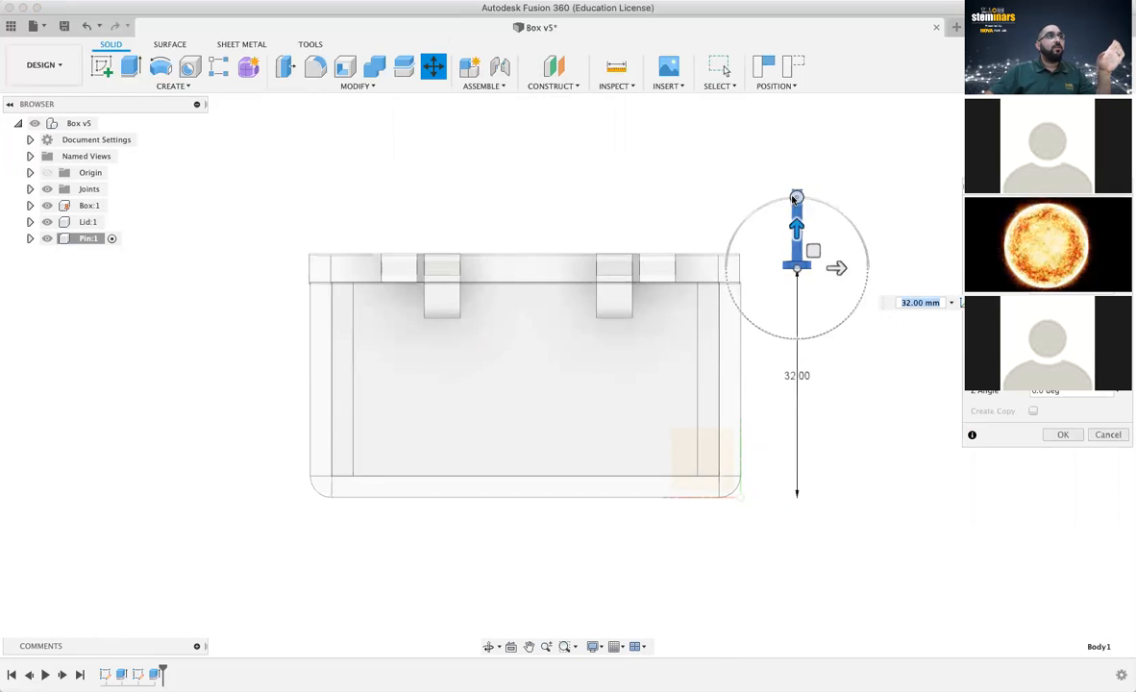
pyautogui.moveTo(796, 197); pyautogui.dragTo(719, 270)
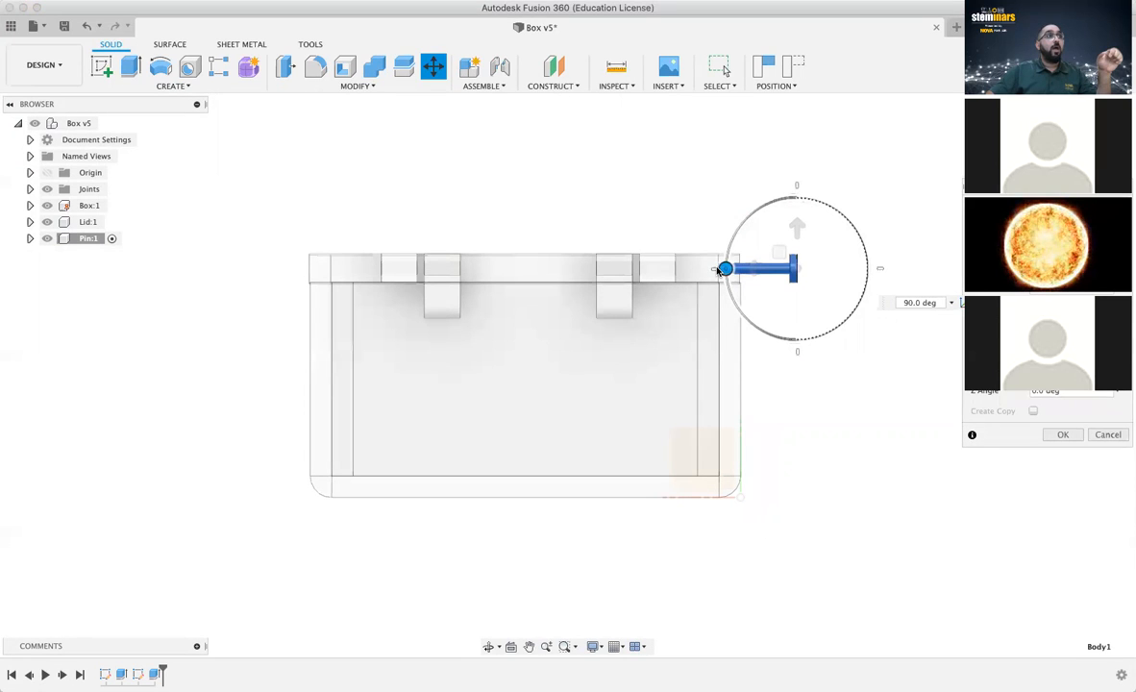
pyautogui.moveTo(719, 270); pyautogui.dragTo(725, 269)
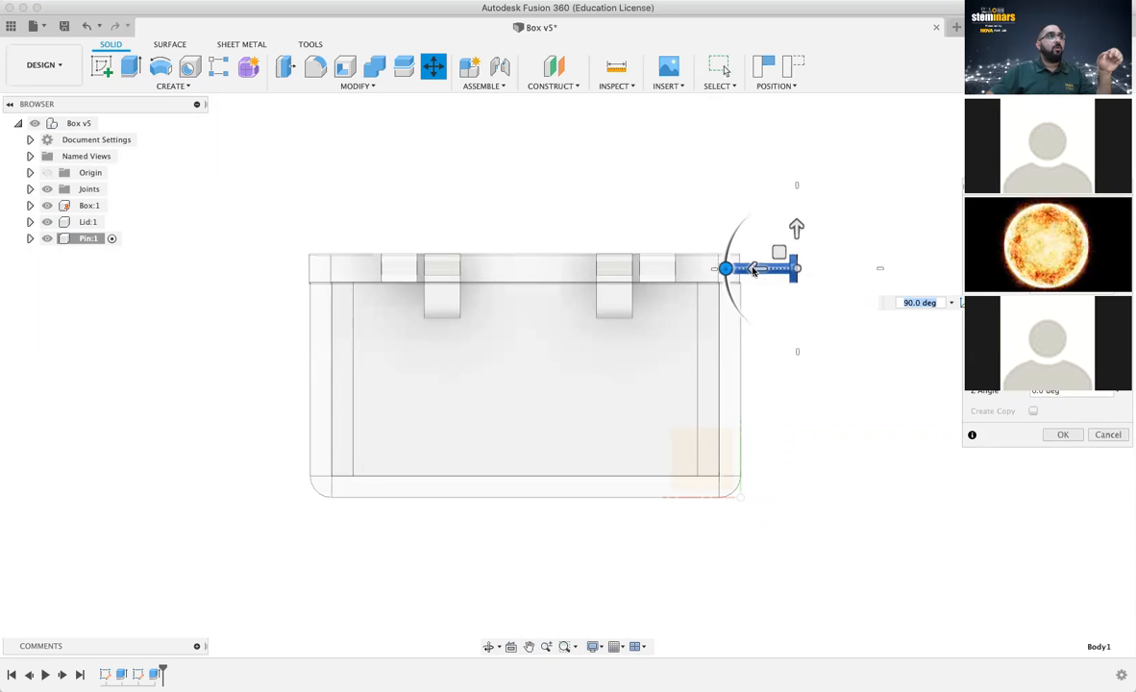
# Shift the pin 16 mm along its axis into the nearest hinge and 5 mm outward from the box toward the hinge holes
pyautogui.moveTo(753, 271); pyautogui.dragTo(640, 270)
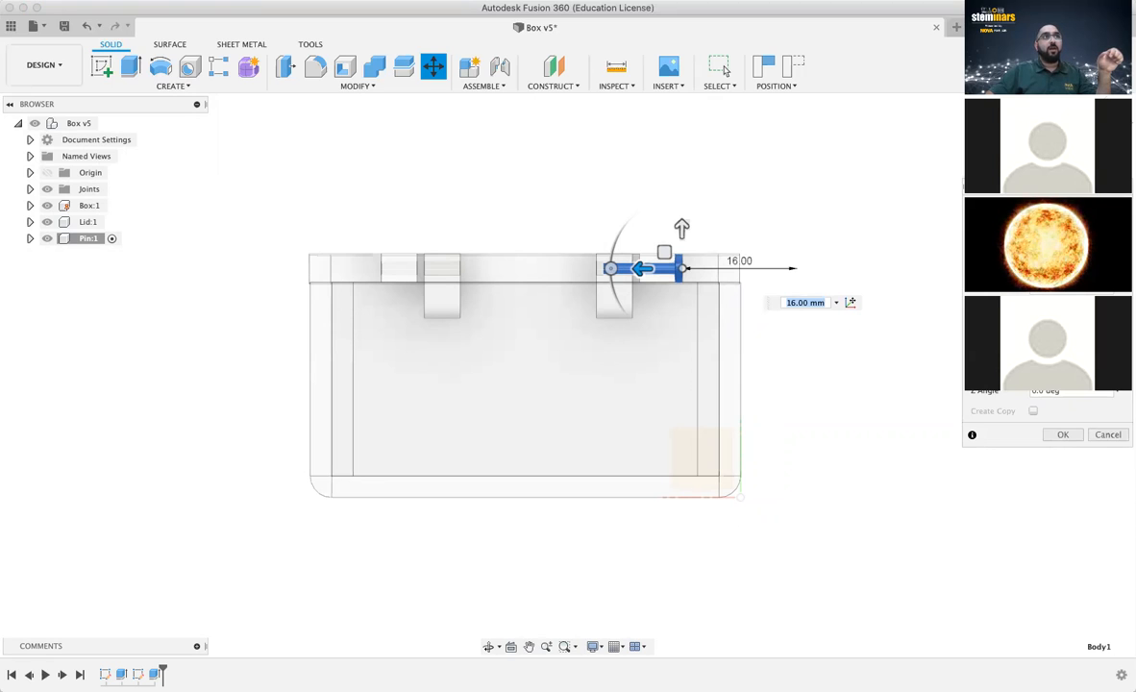
pyautogui.click(1115, 140)
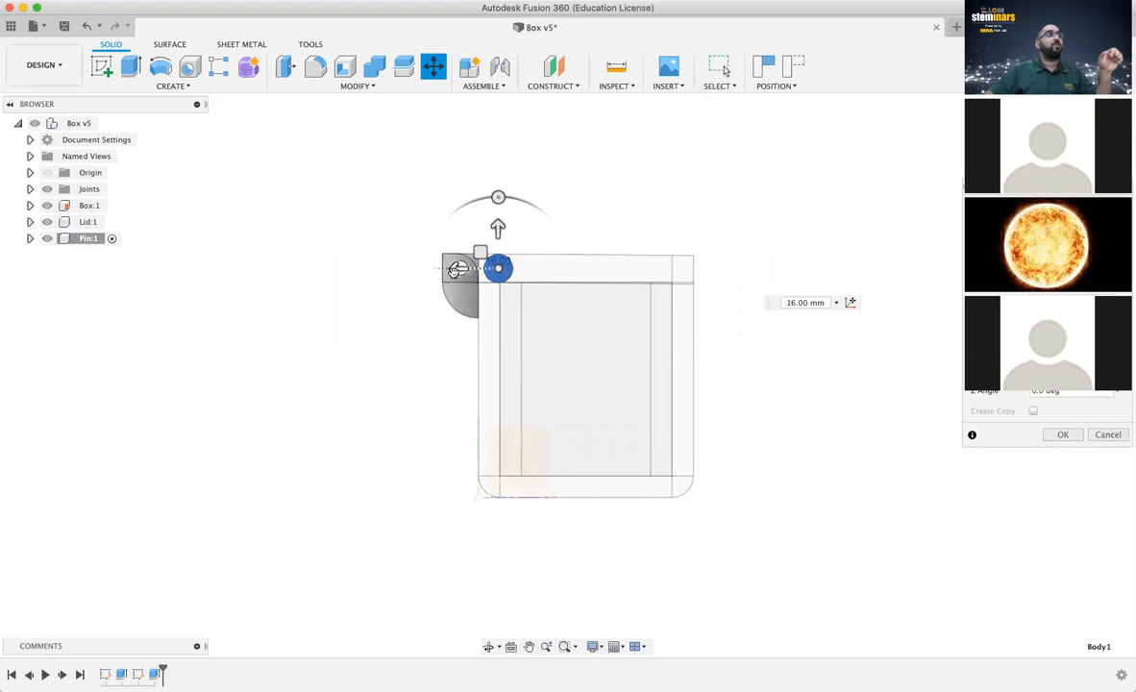
pyautogui.moveTo(456, 267); pyautogui.dragTo(421, 276)
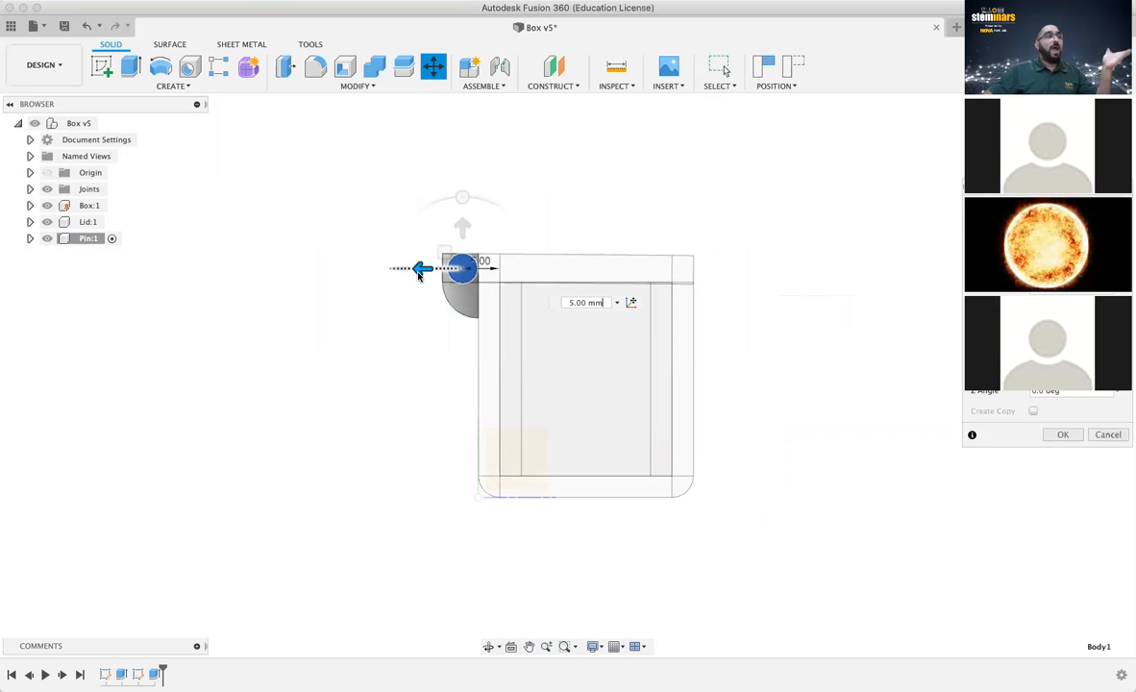
pyautogui.moveTo(418, 276); pyautogui.dragTo(420, 273)
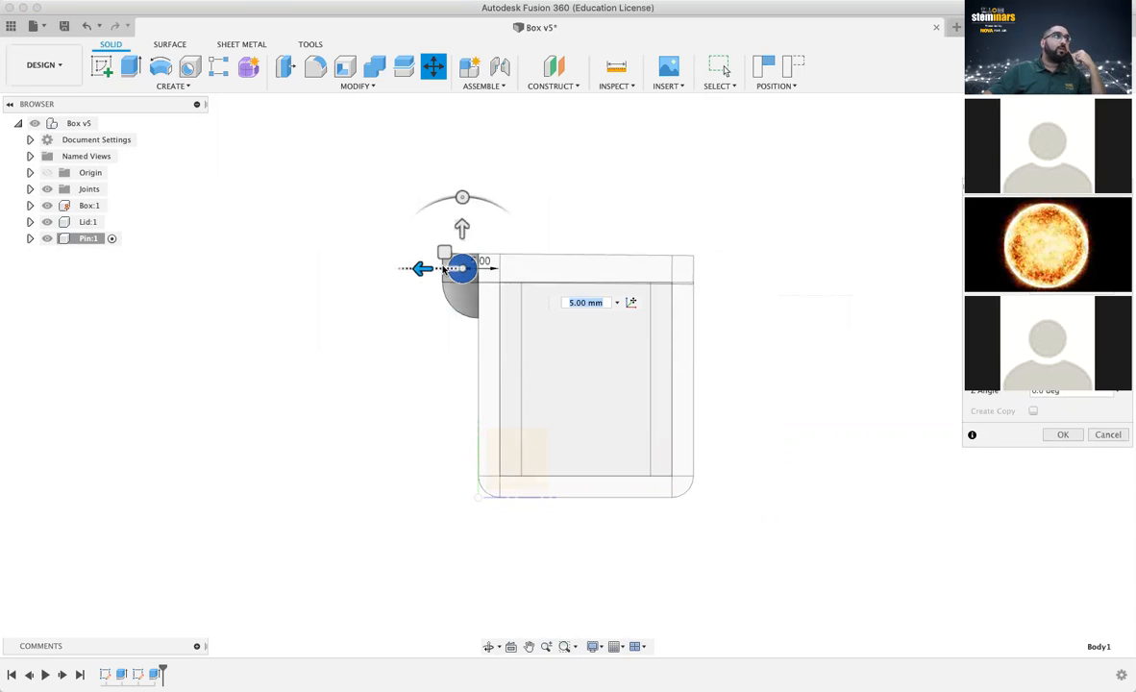
# Nudge the pin 0.359 mm outward and -0.06 mm along its axis to align it with the hinge holes, and complete the move
pyautogui.keyDown('shift'); pyautogui.moveTo(524, 347); pyautogui.dragTo(510, 518, button='middle'); pyautogui.keyUp('shift')
pyautogui.click(1083, 144)
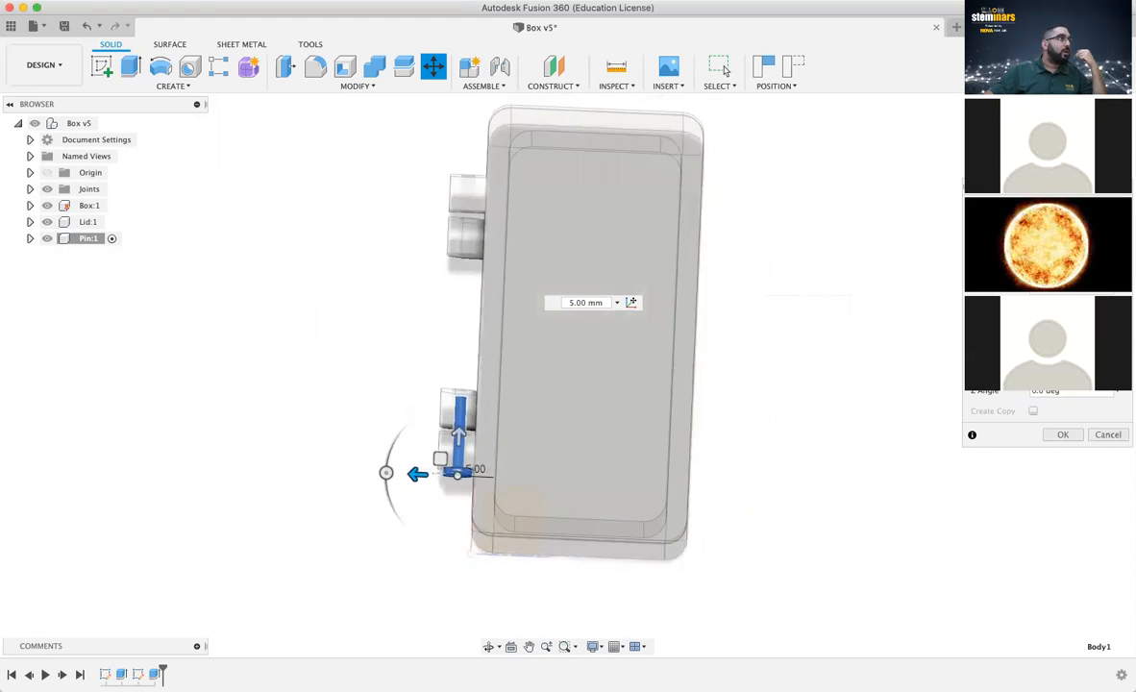
pyautogui.scroll(3, 438, 419)
pyautogui.scroll(5, 438, 420)
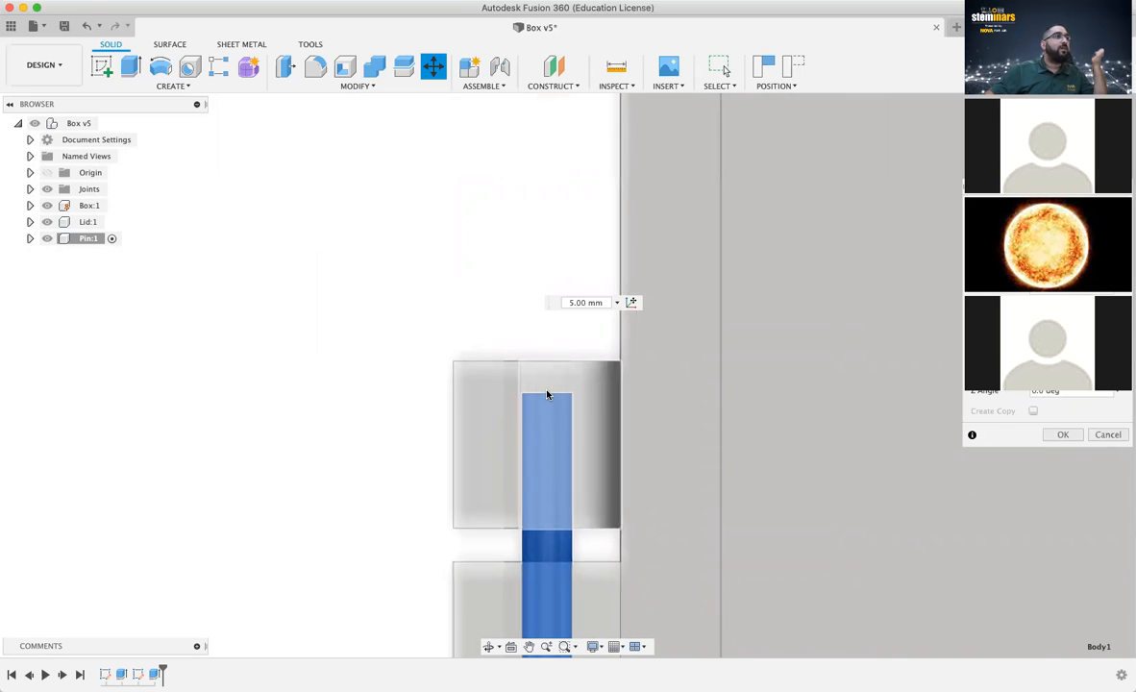
pyautogui.scroll(-3, 550, 395)
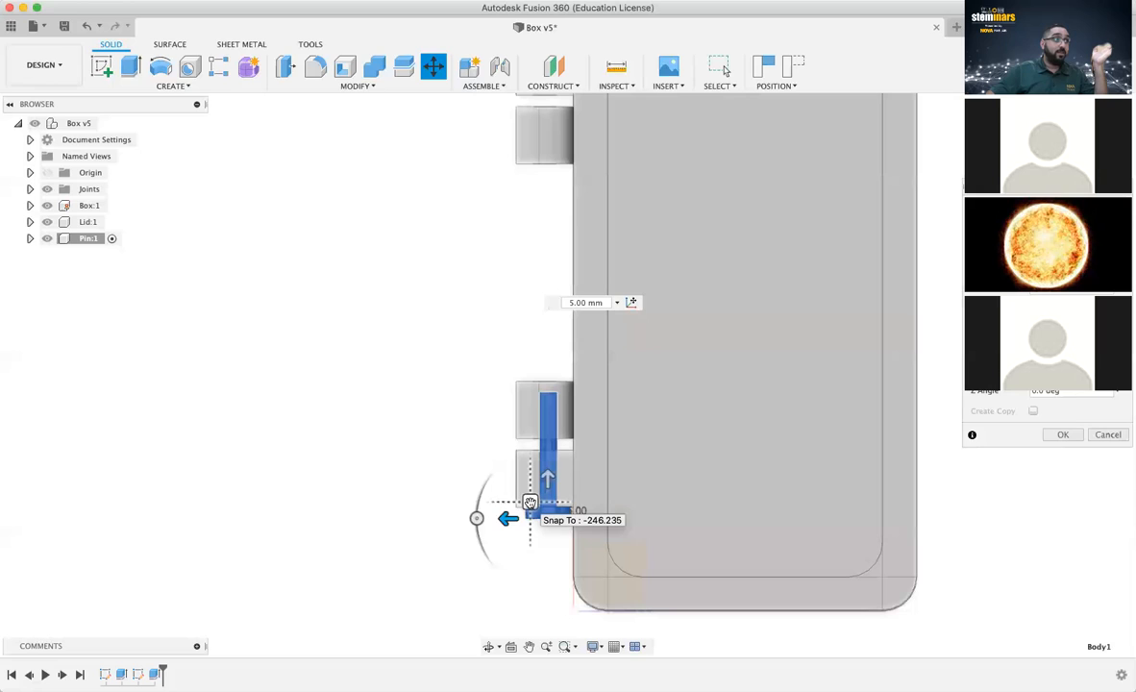
pyautogui.click(530, 503)
pyautogui.moveTo(530, 503); pyautogui.dragTo(526, 504)
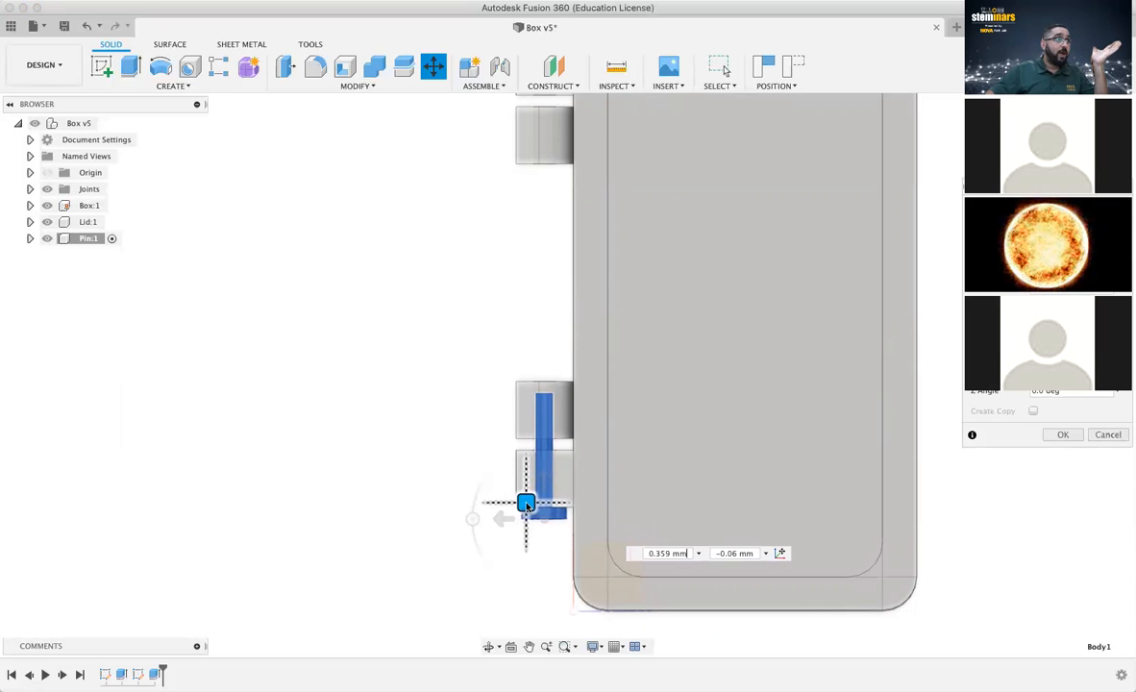
pyautogui.scroll(5, 560, 431)
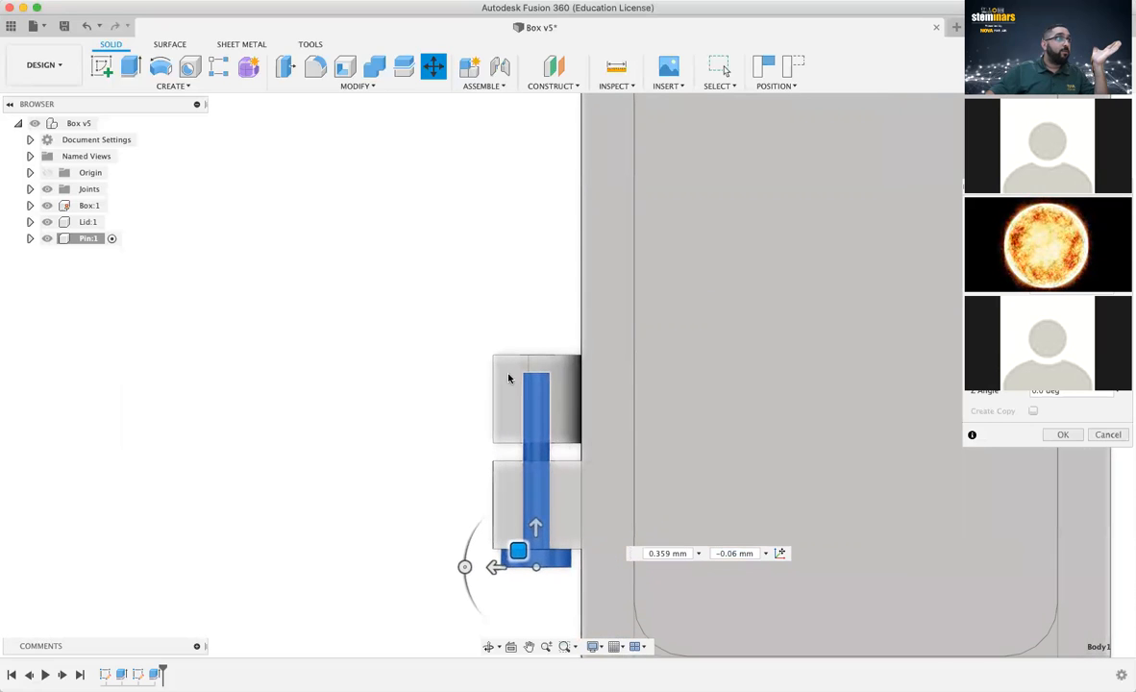
pyautogui.press('Tab')
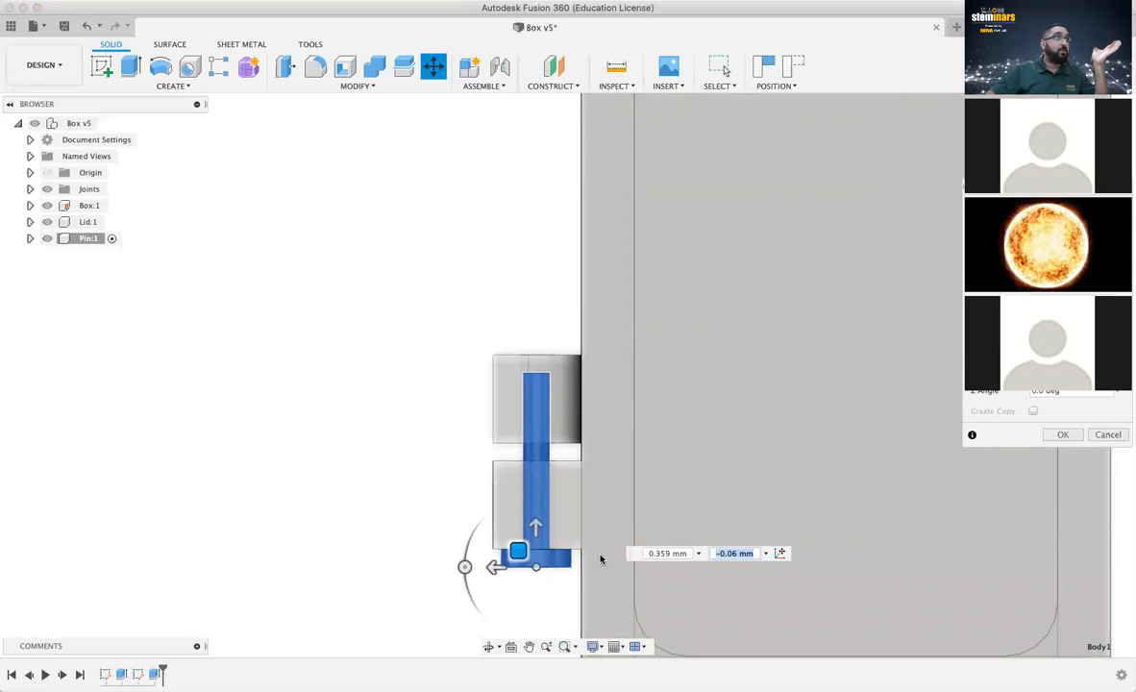
pyautogui.click(1063, 436)
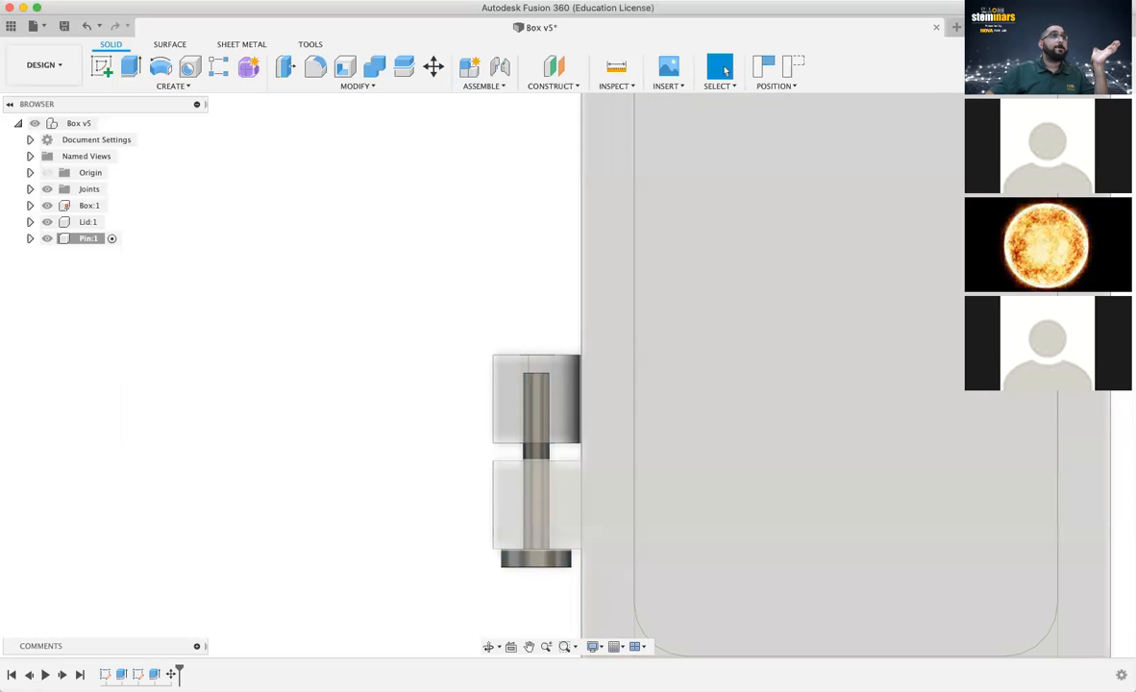
# Lengthen the pin's shaft by editing its extrusion distance to 13 mm
pyautogui.click(1050, 115)
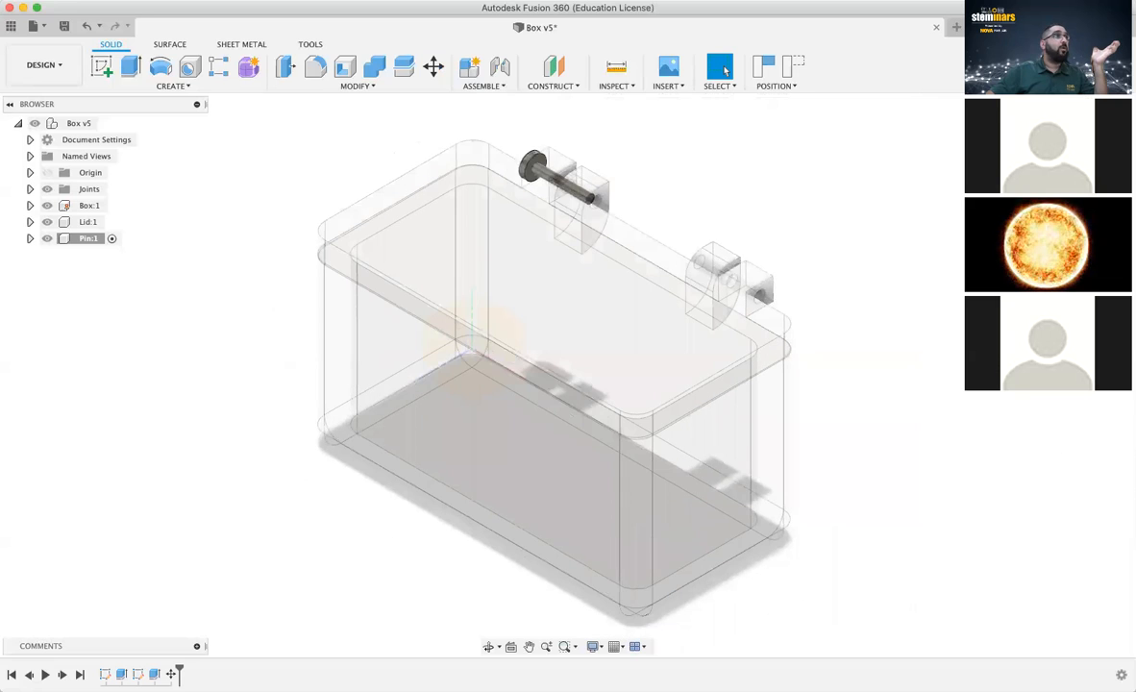
pyautogui.scroll(-2, 588, 165)
pyautogui.scroll(10, 588, 165)
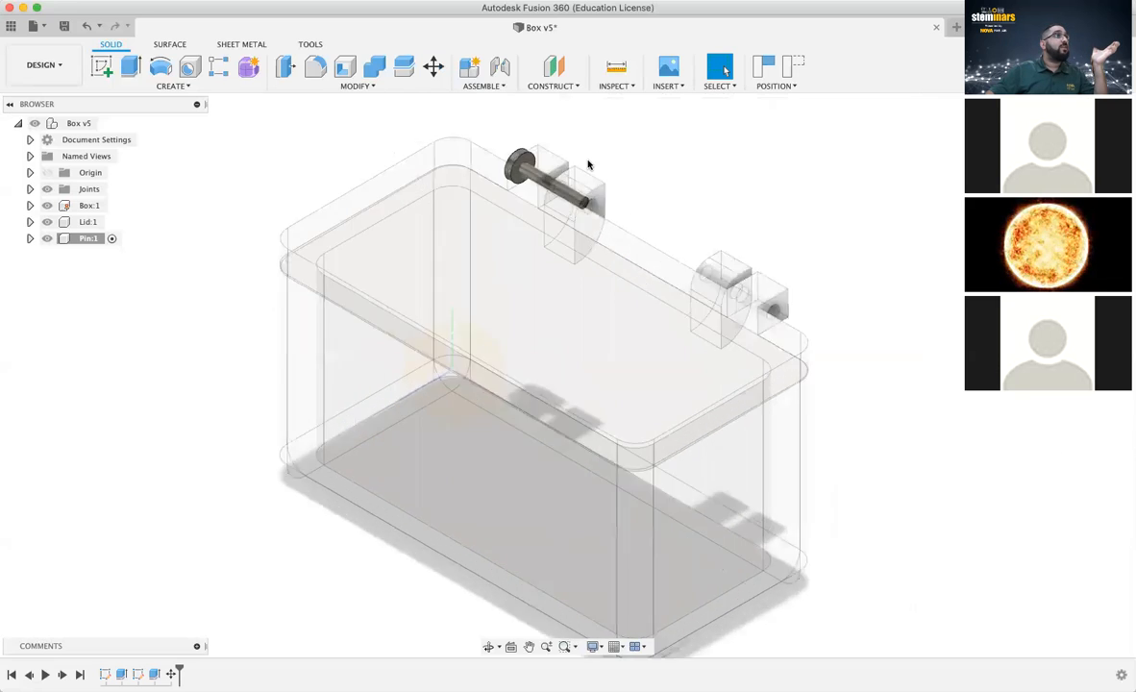
pyautogui.keyDown('shift'); pyautogui.moveTo(525, 347); pyautogui.dragTo(806, 365, button='middle'); pyautogui.keyUp('shift')
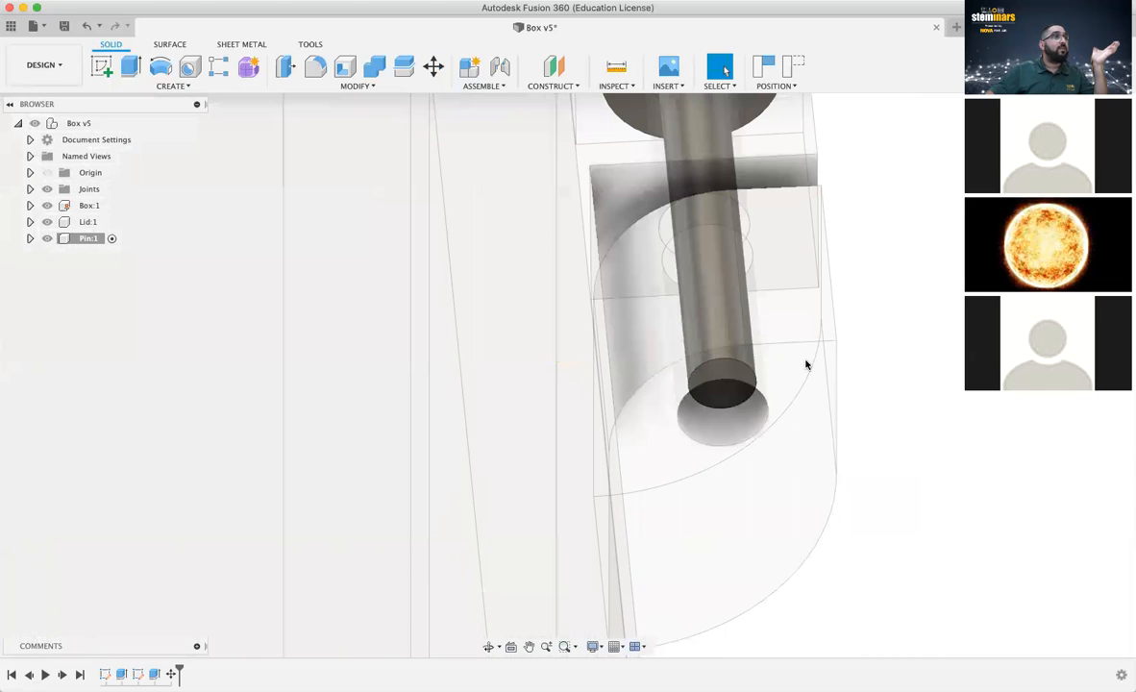
pyautogui.scroll(-6, 717, 403)
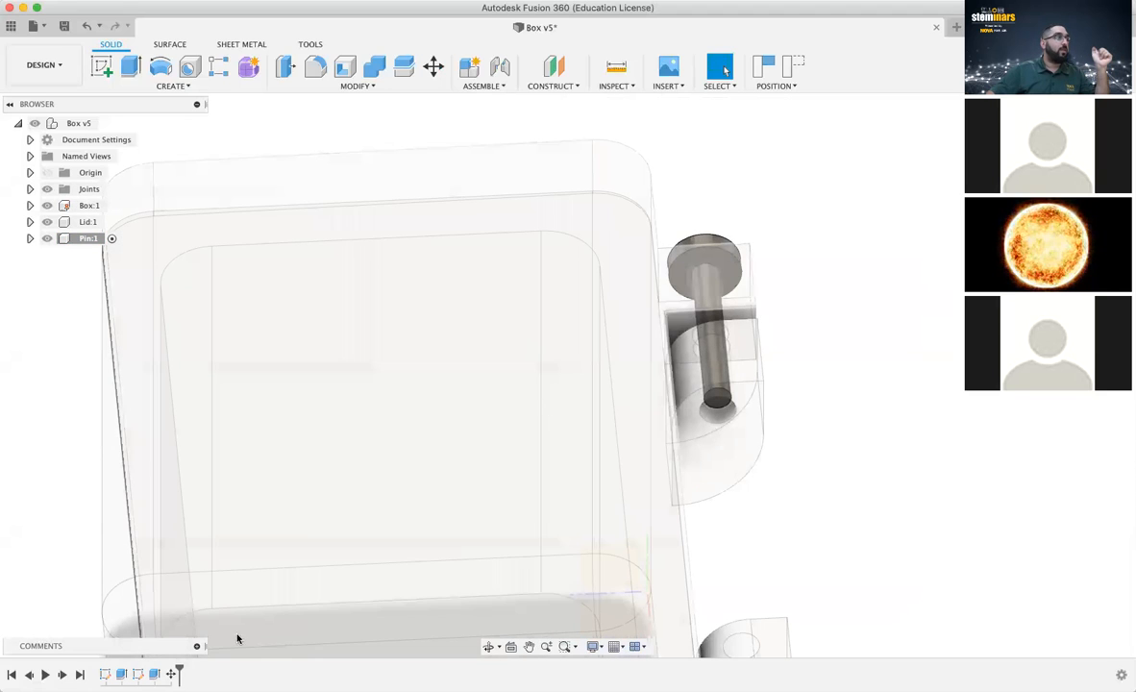
pyautogui.doubleClick(150, 679)
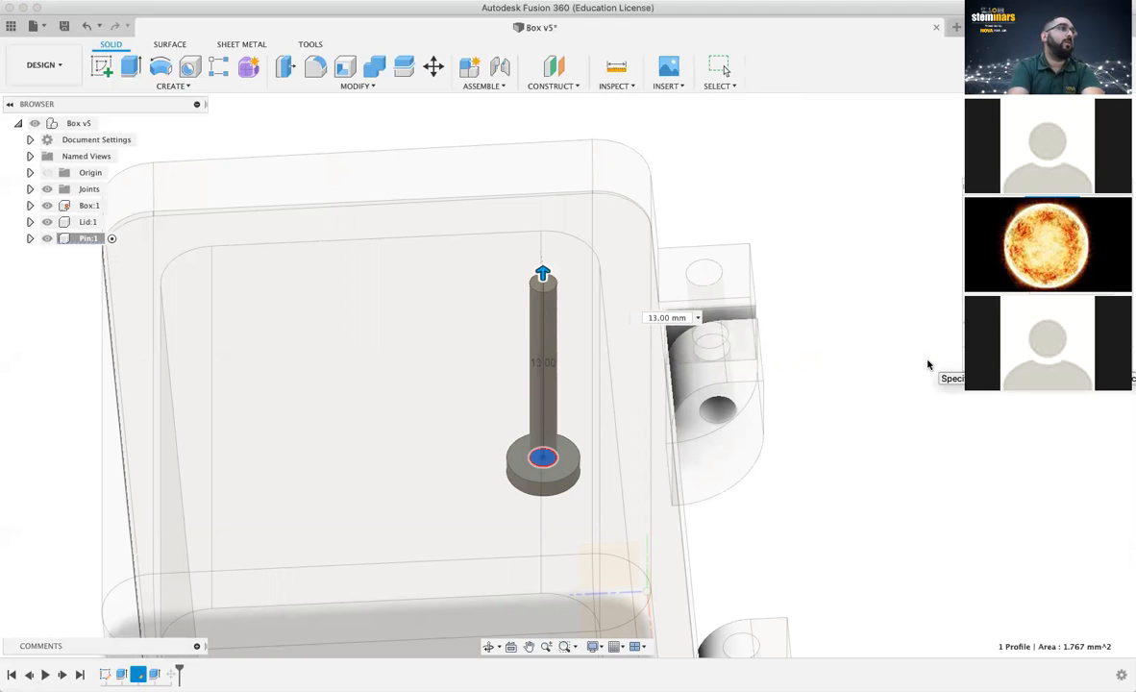
pyautogui.scroll(-5, 929, 365)
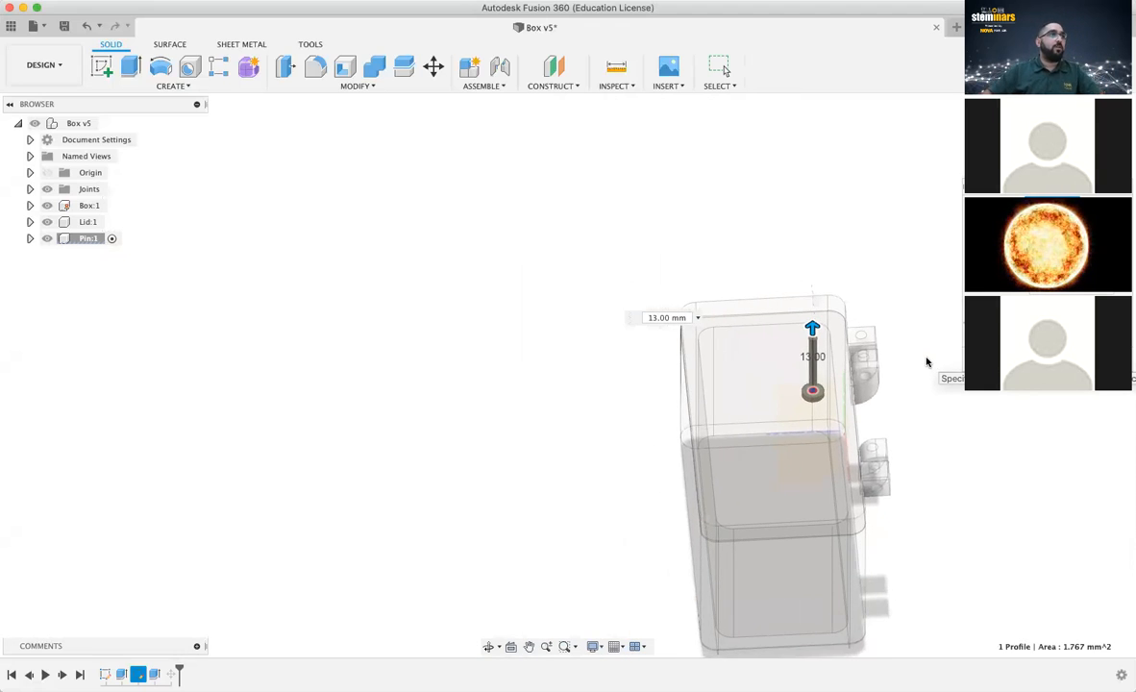
pyautogui.scroll(-3, 929, 365)
pyautogui.scroll(4, 927, 366)
pyautogui.scroll(3, 928, 366)
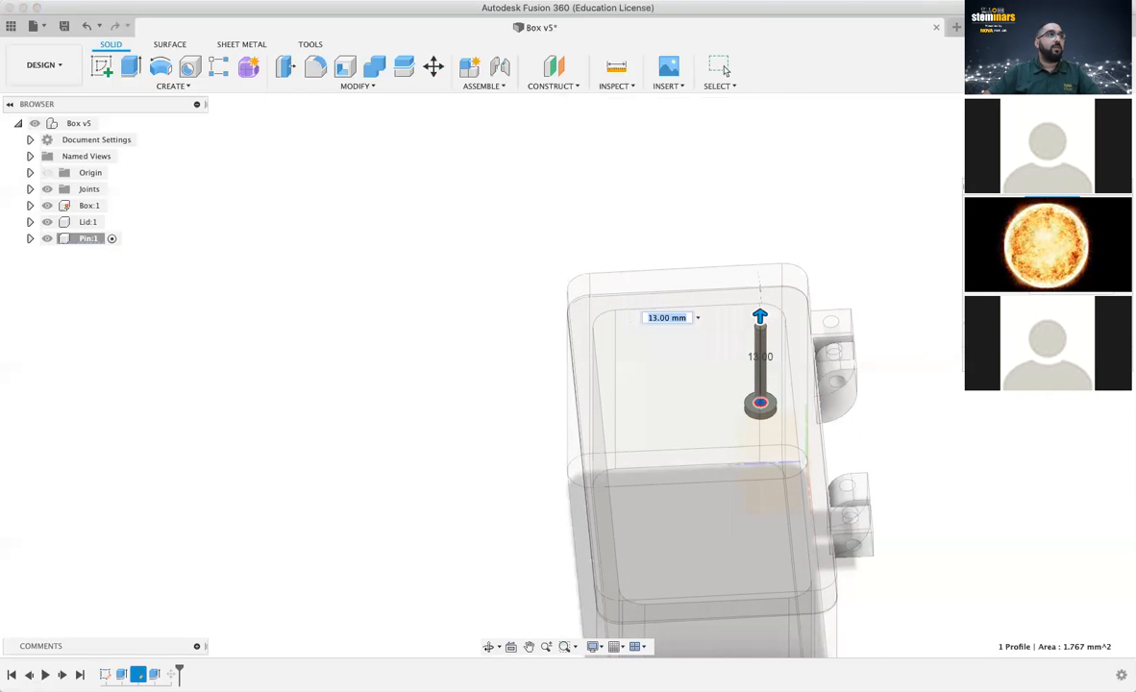
pyautogui.click(721, 68)
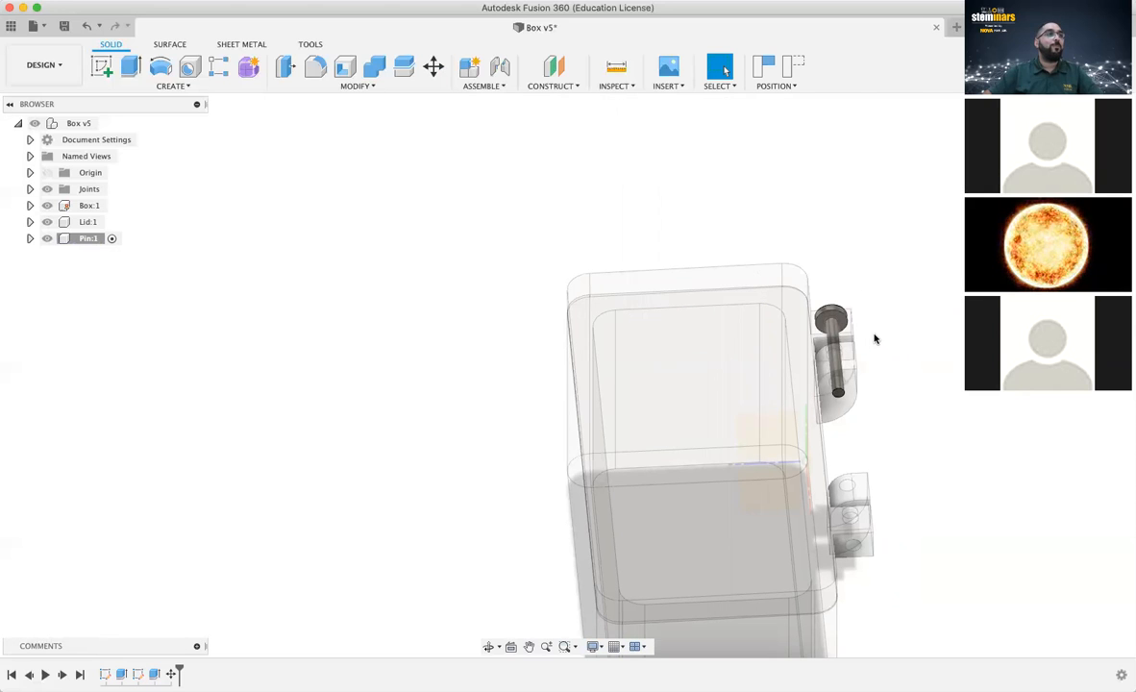
# Examine how the pin's head and shaft end sit in the box and lid hinges
pyautogui.scroll(5, 875, 338)
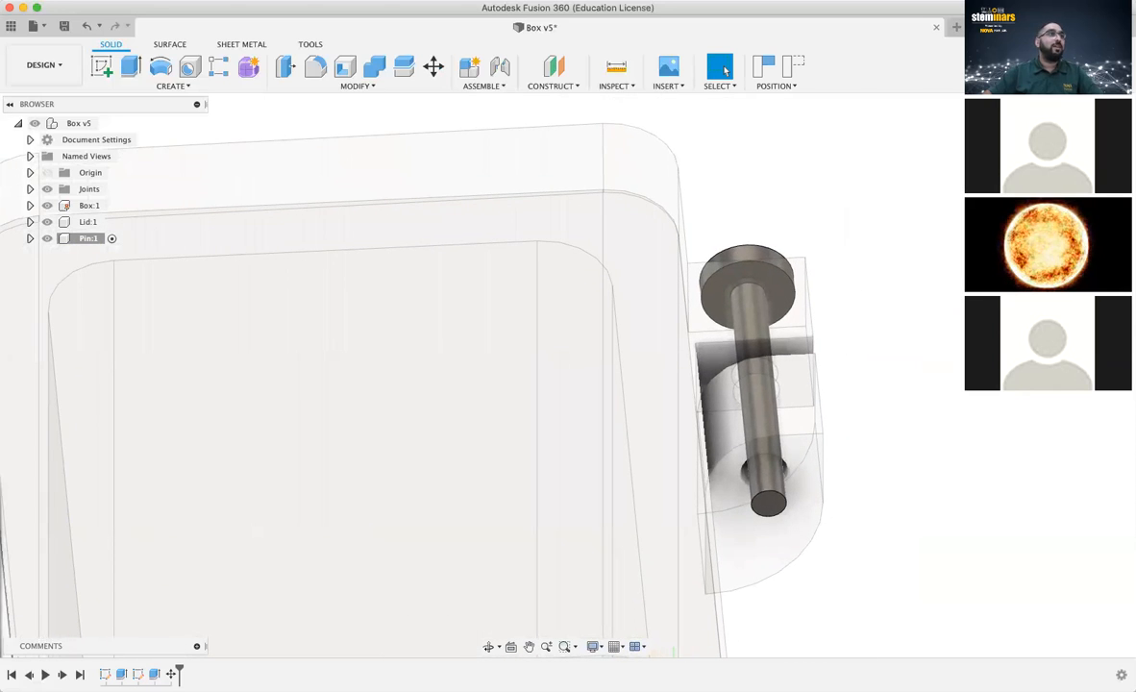
pyautogui.keyDown('shift'); pyautogui.moveTo(874, 355); pyautogui.dragTo(750, 342, button='middle'); pyautogui.keyUp('shift')
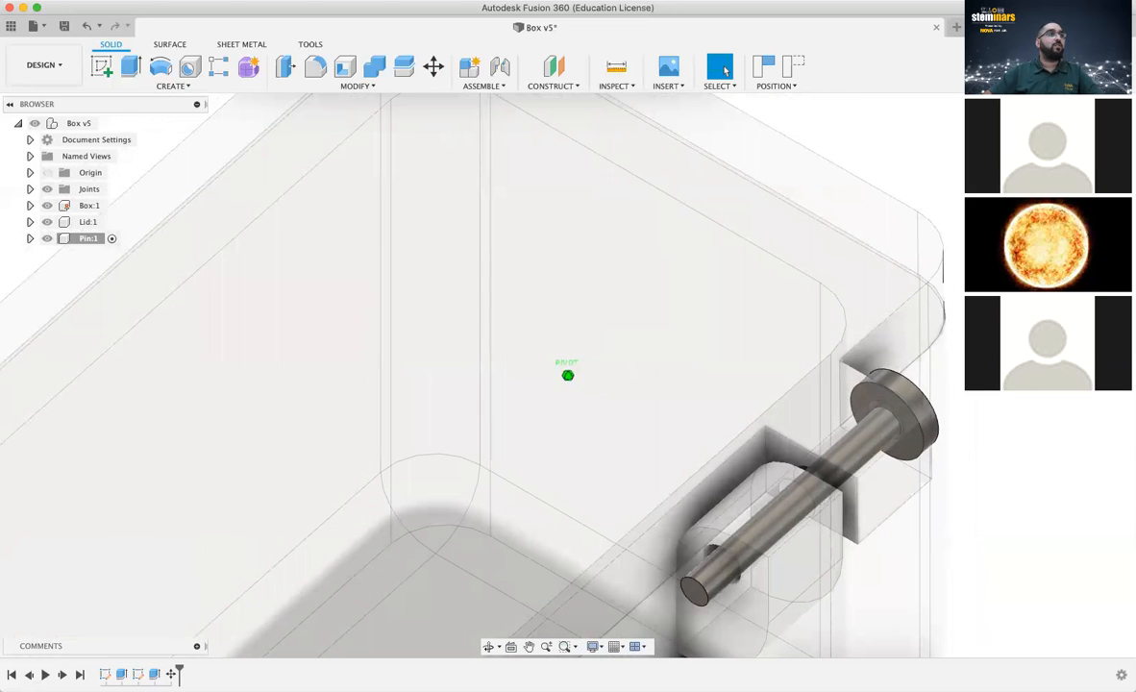
pyautogui.keyDown('shift'); pyautogui.moveTo(749, 343); pyautogui.dragTo(740, 350, button='middle'); pyautogui.keyUp('shift')
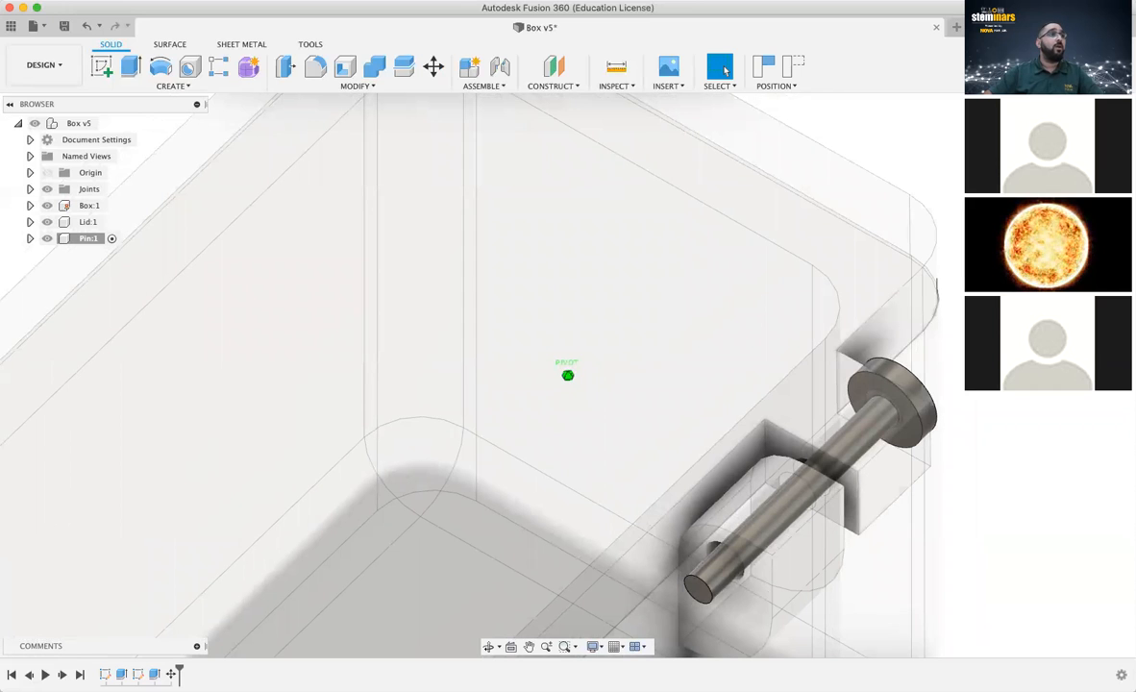
pyautogui.scroll(5, 933, 384)
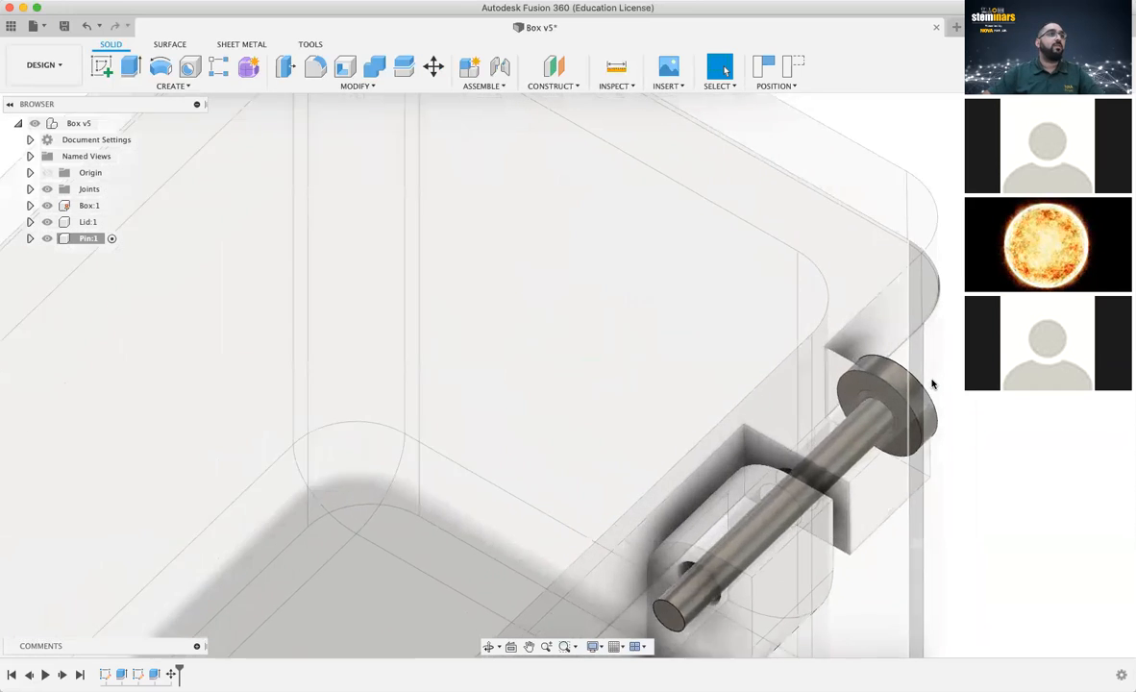
pyautogui.scroll(-3, 933, 383)
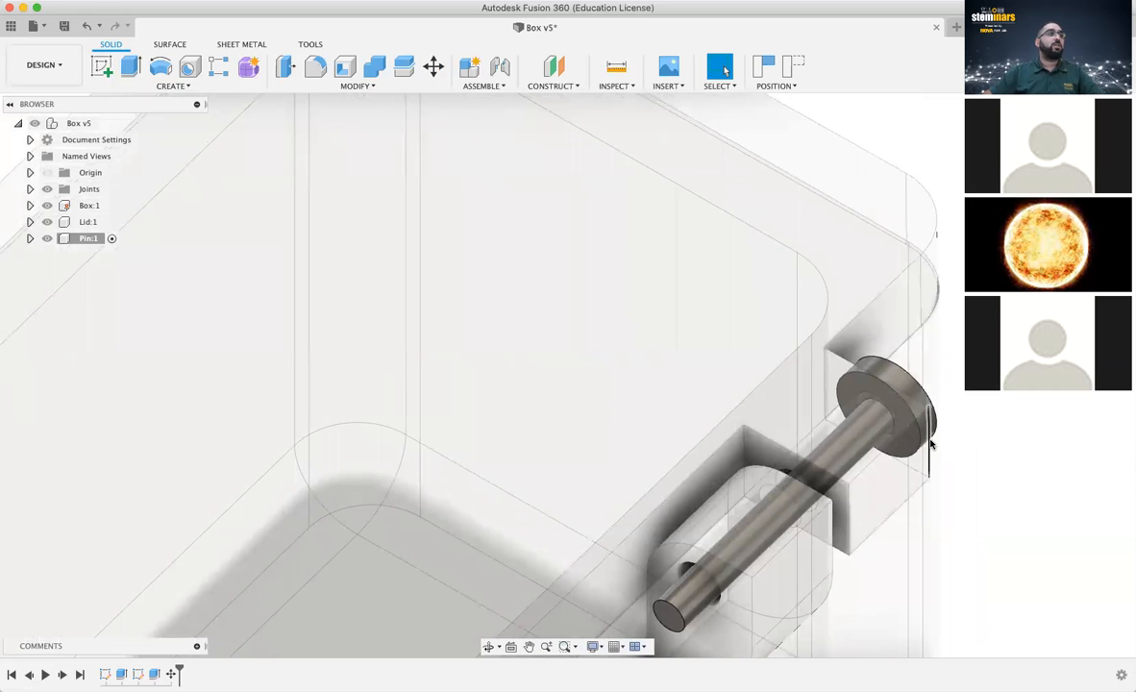
pyautogui.scroll(2, 930, 445)
pyautogui.scroll(-10, 930, 444)
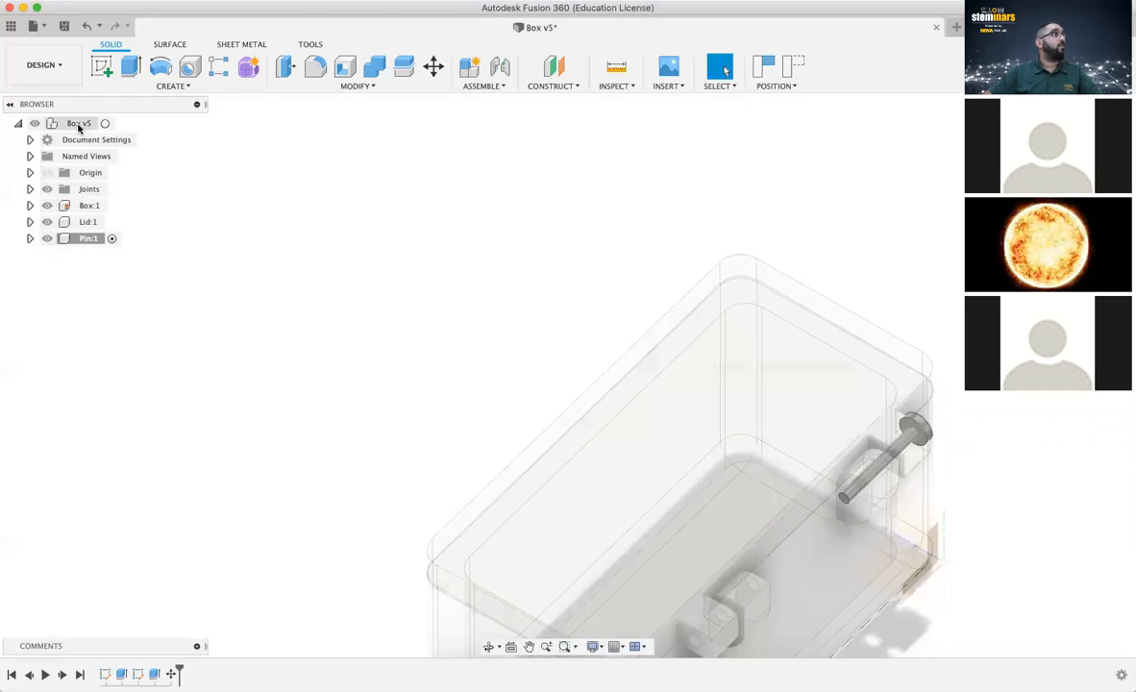
pyautogui.scroll(5, 842, 489)
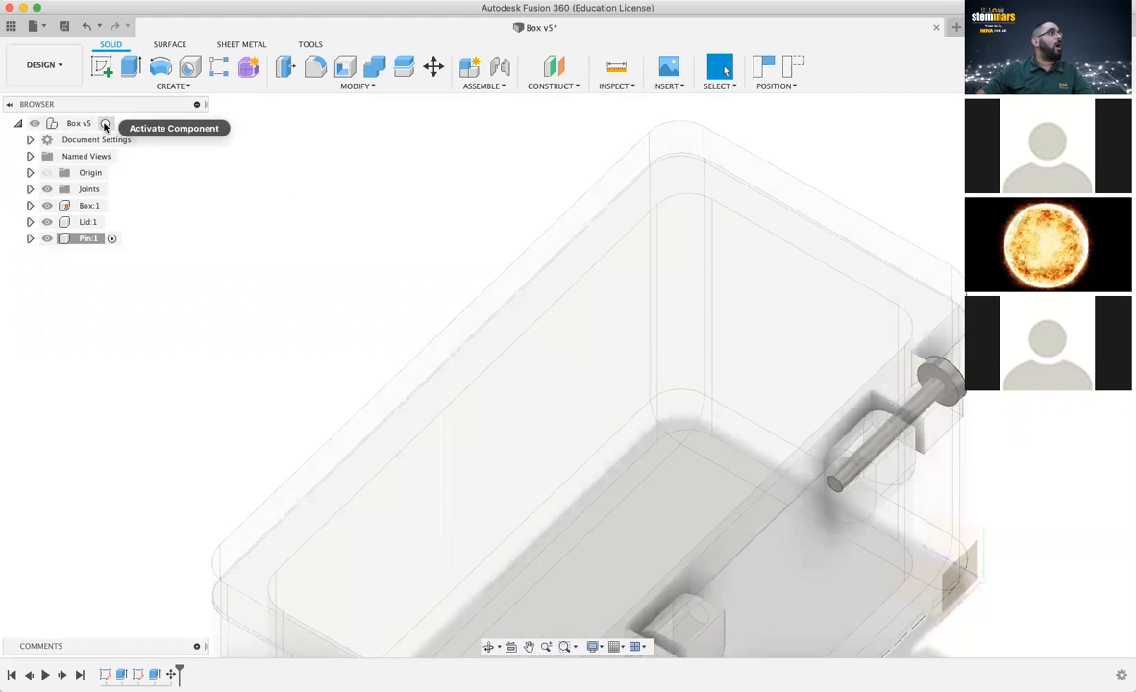
# Activate the top-level Box v5 component and show the whole assembly in the home view
pyautogui.click(105, 126)
pyautogui.scroll(-5, 372, 255)
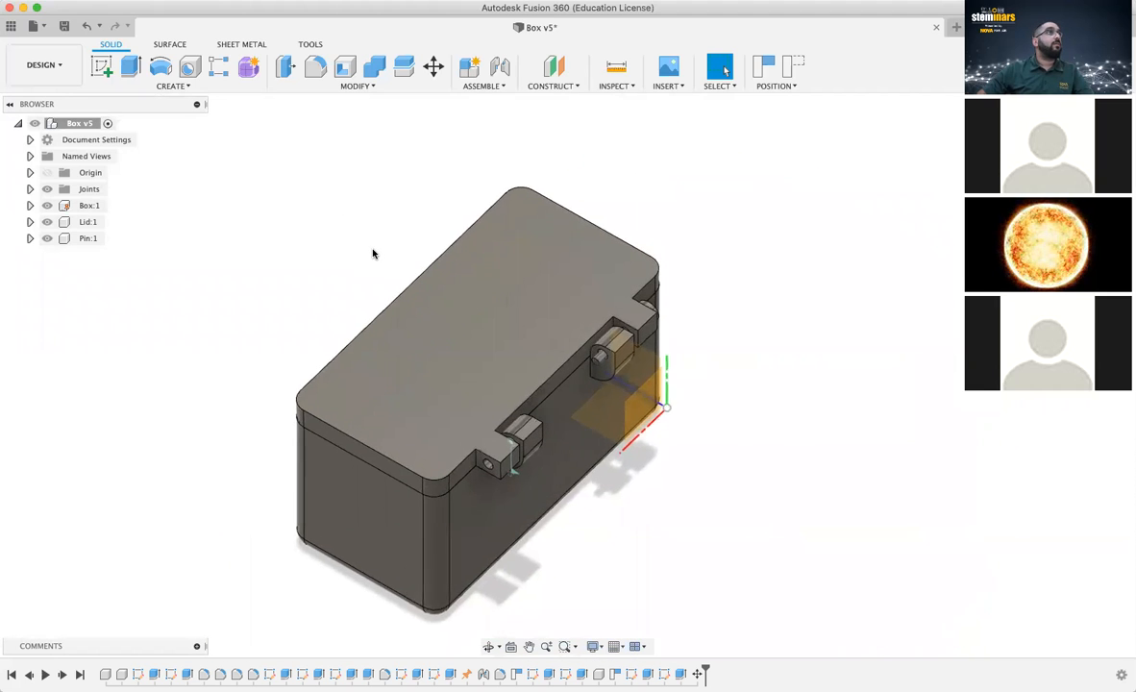
pyautogui.scroll(2, 373, 254)
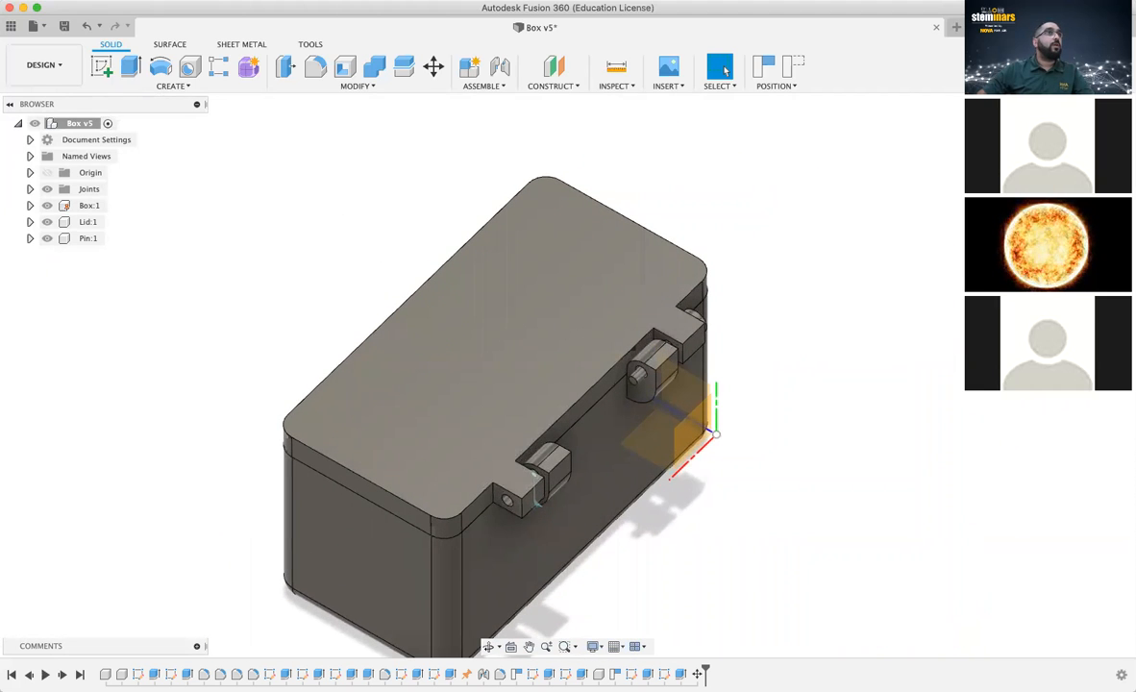
pyautogui.click(1053, 114)
pyautogui.moveTo(524, 349); pyautogui.dragTo(624, 439)
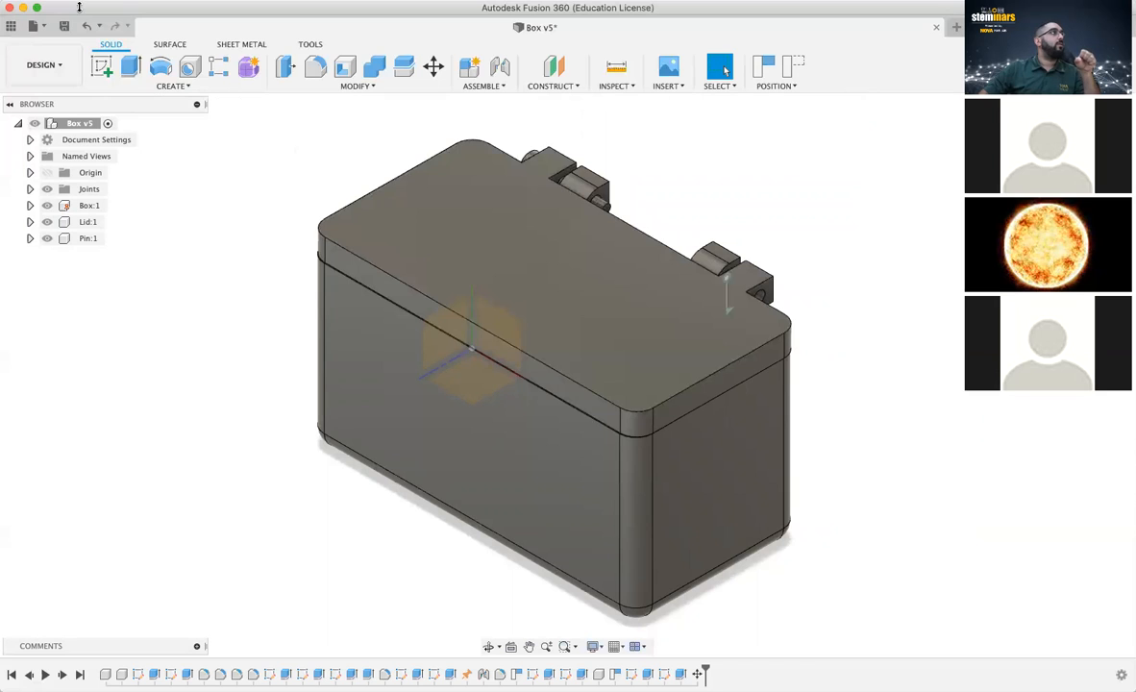
# Activate the Box component and isolate it by hiding the Lid and Pin components
pyautogui.click(439, 416)
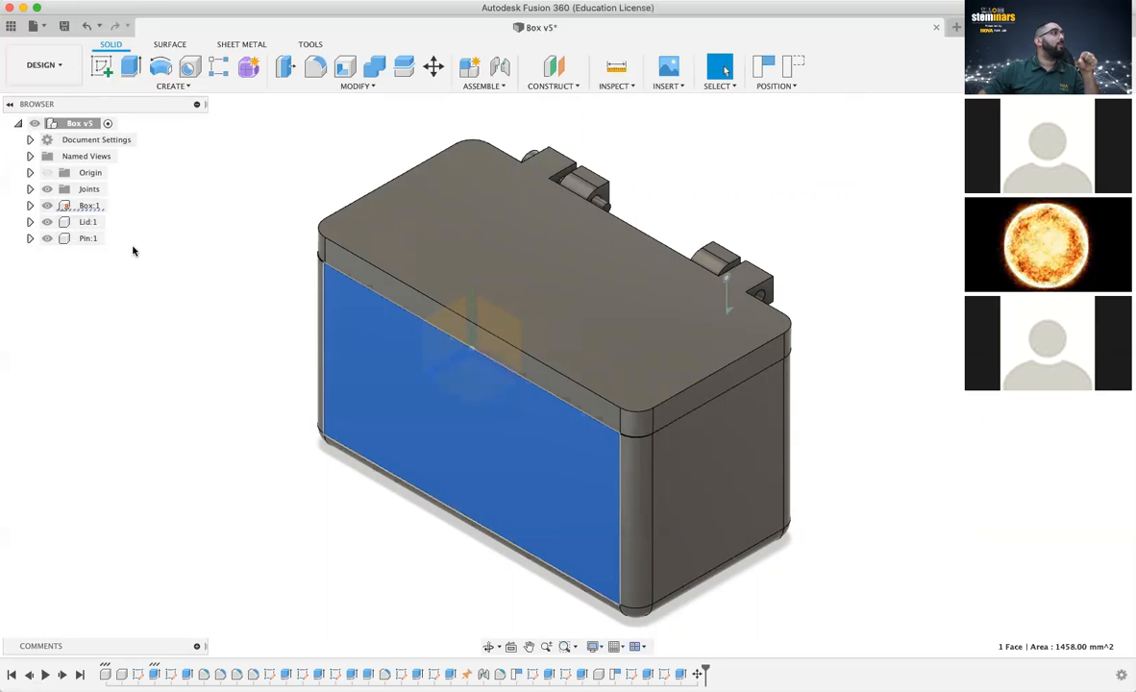
pyautogui.click(114, 207)
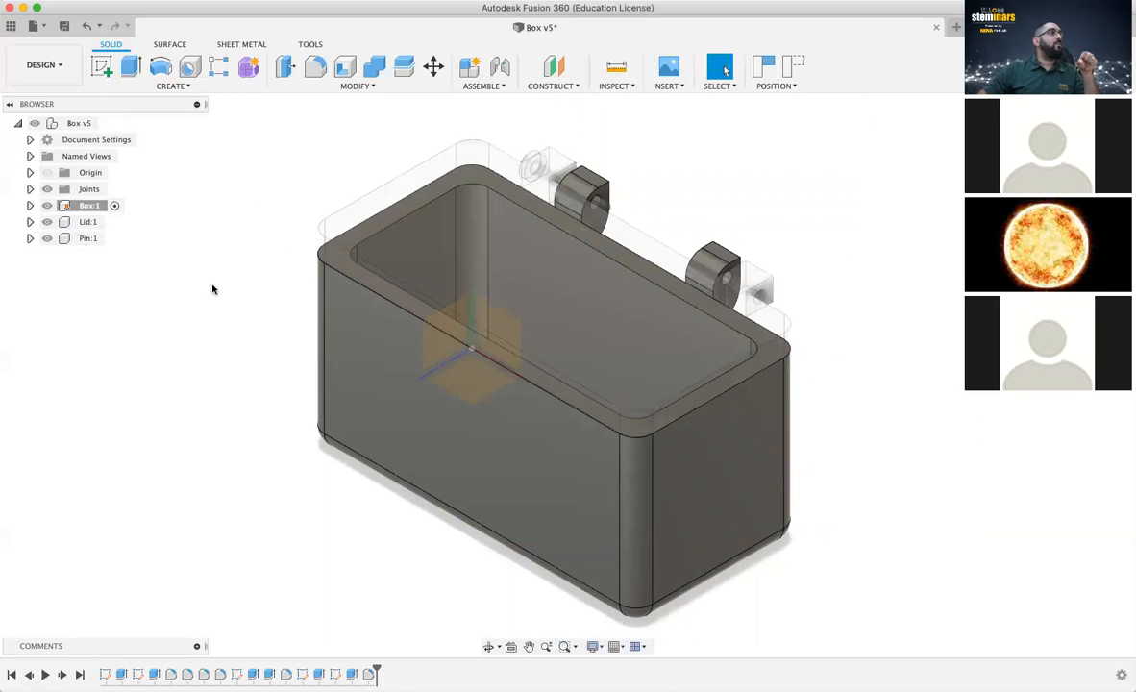
pyautogui.click(48, 206)
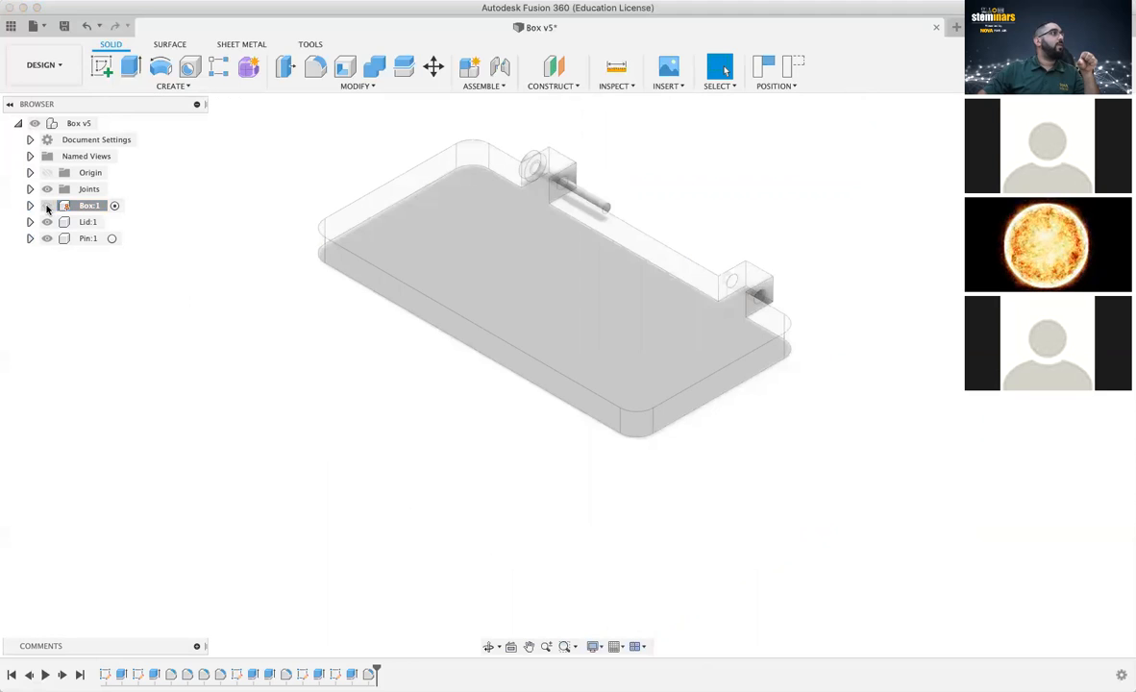
pyautogui.click(47, 206)
pyautogui.click(48, 222)
pyautogui.click(47, 239)
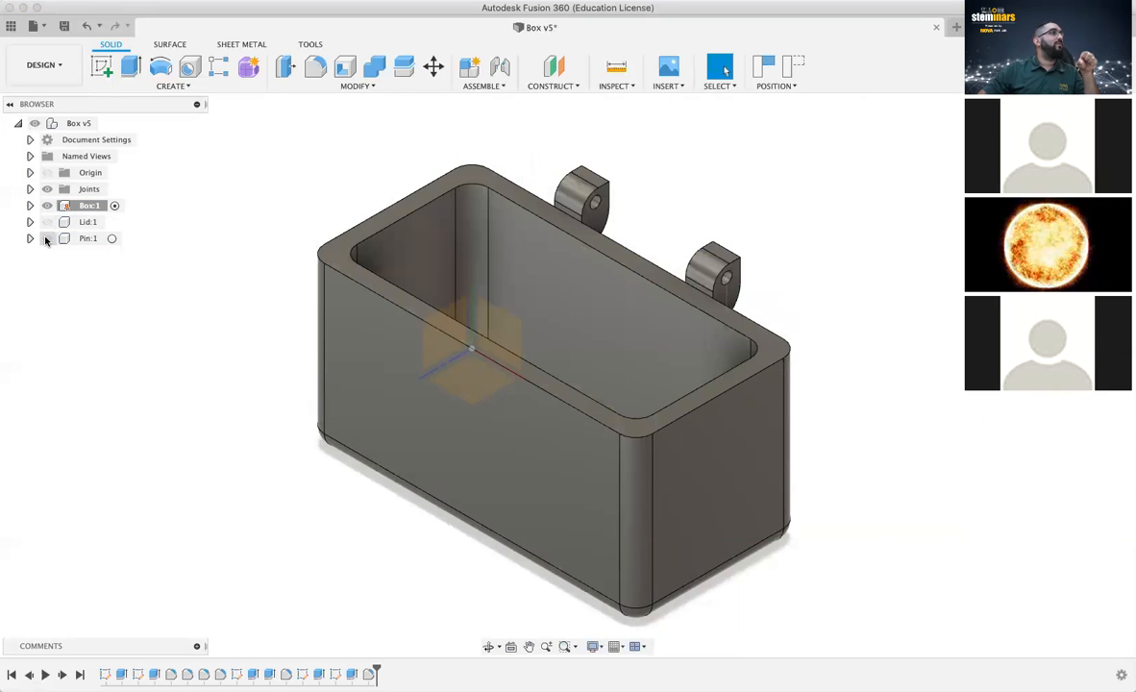
pyautogui.click(49, 223)
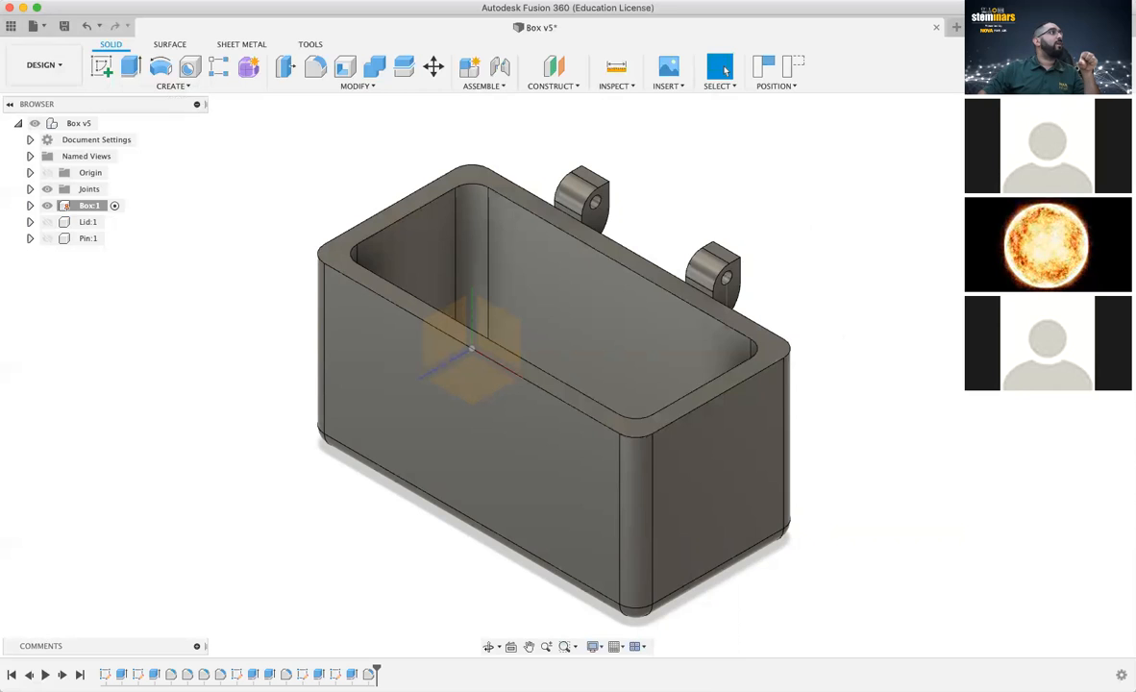
# Select the whole box with its hinges, set up an export with the STL file type, and cancel it
pyautogui.click(102, 0)
pyautogui.click(486, 398)
pyautogui.moveTo(840, 202); pyautogui.dragTo(289, 525)
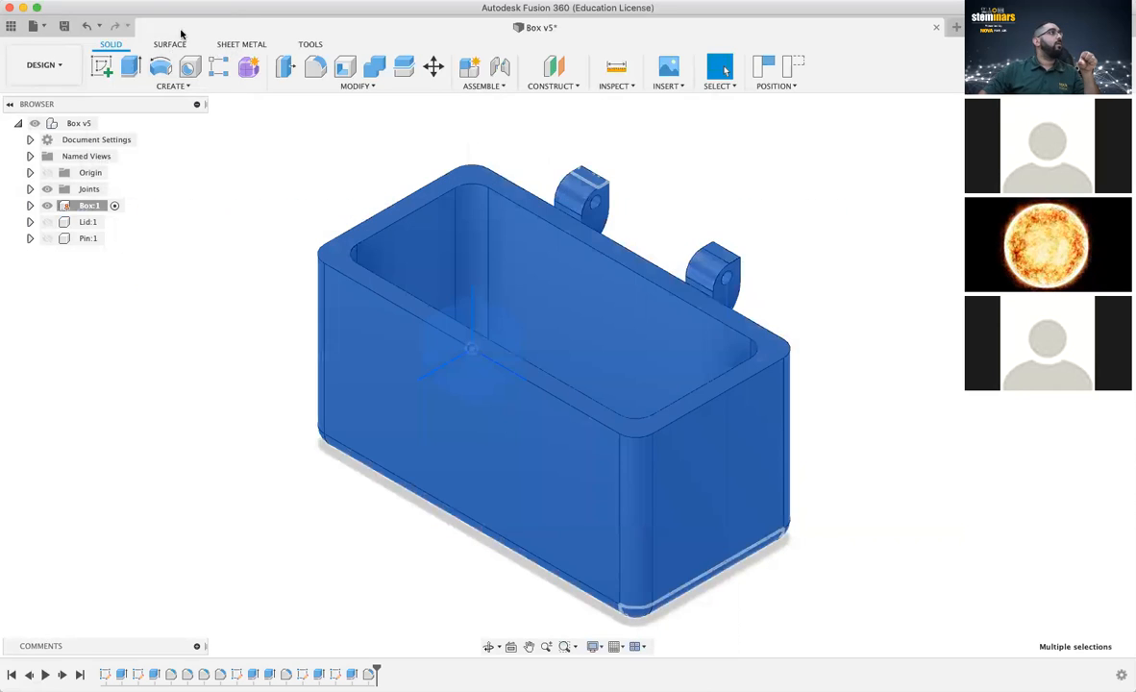
pyautogui.click(35, 26)
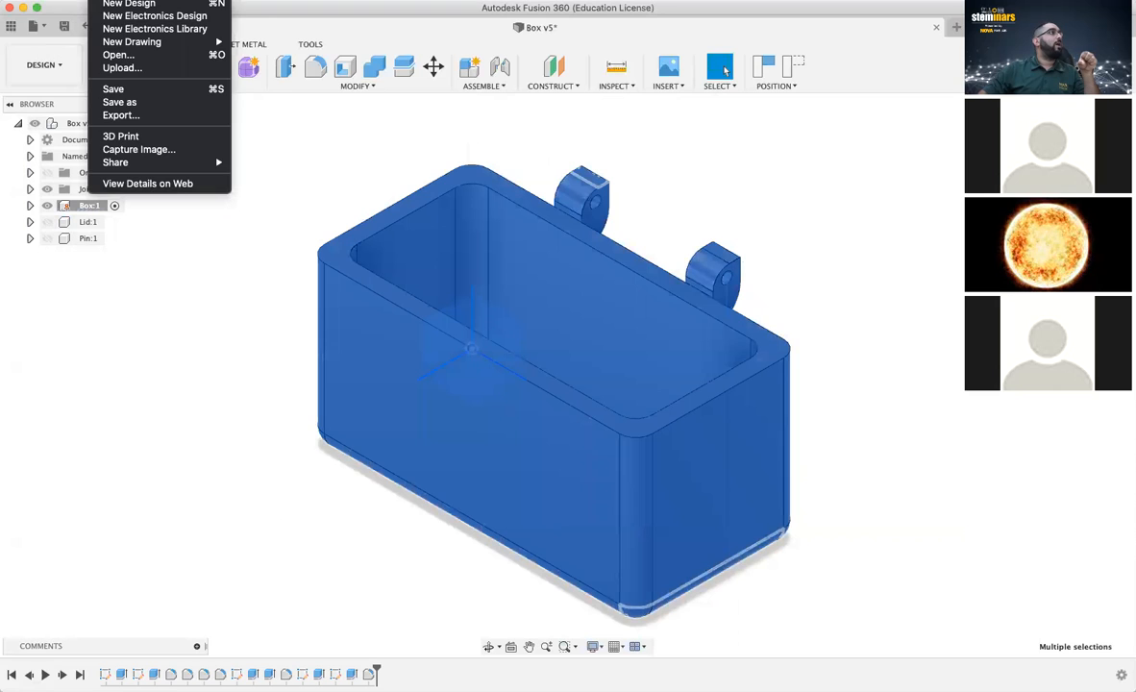
pyautogui.click(140, 116)
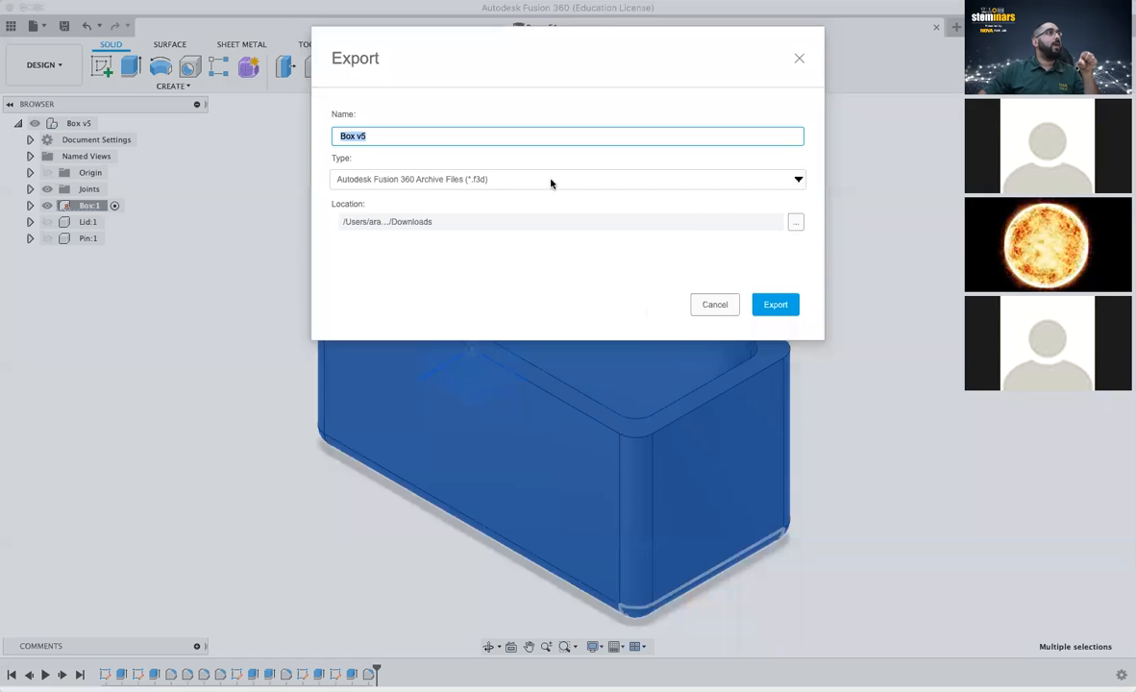
pyautogui.click(625, 181)
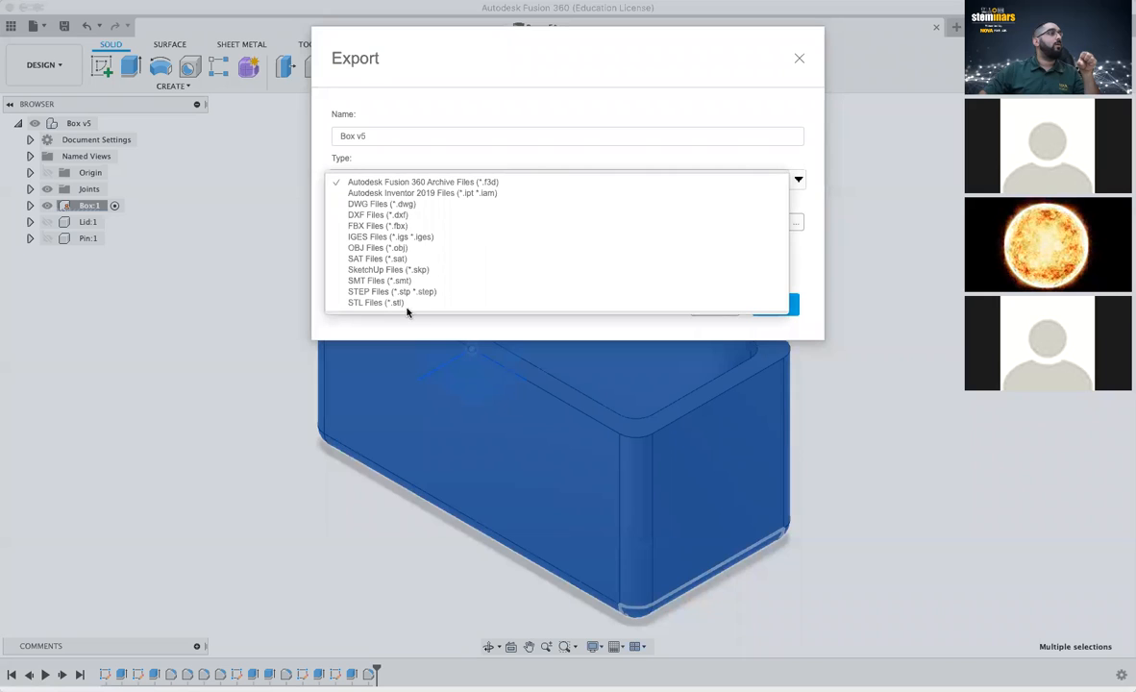
pyautogui.click(377, 303)
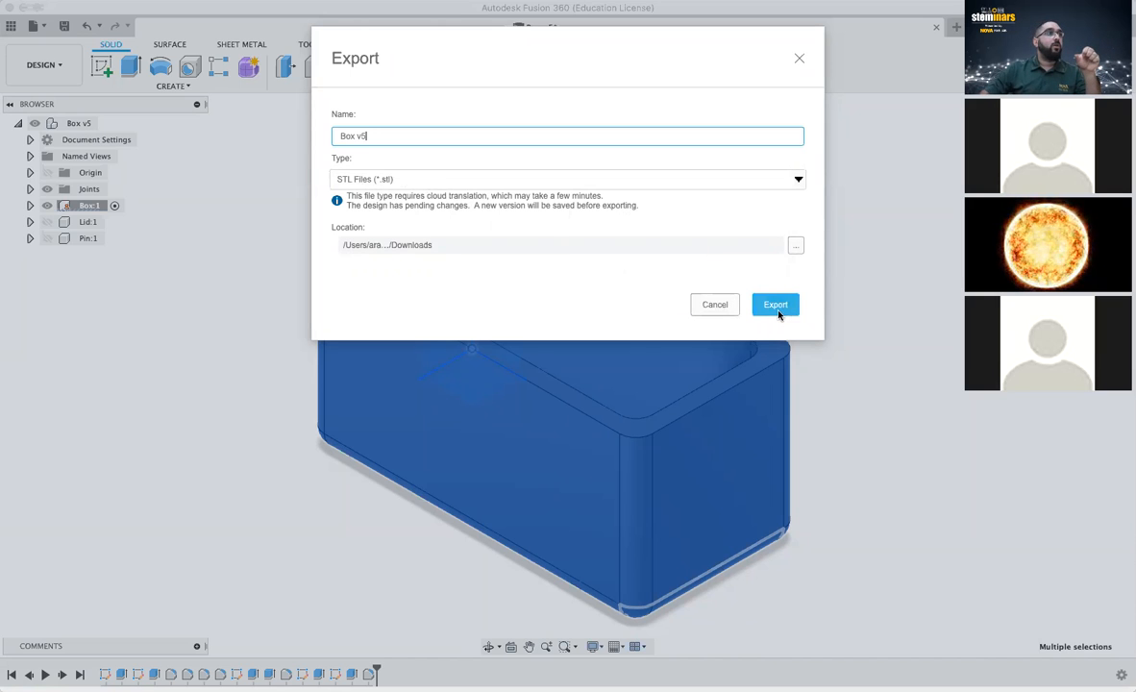
pyautogui.click(713, 303)
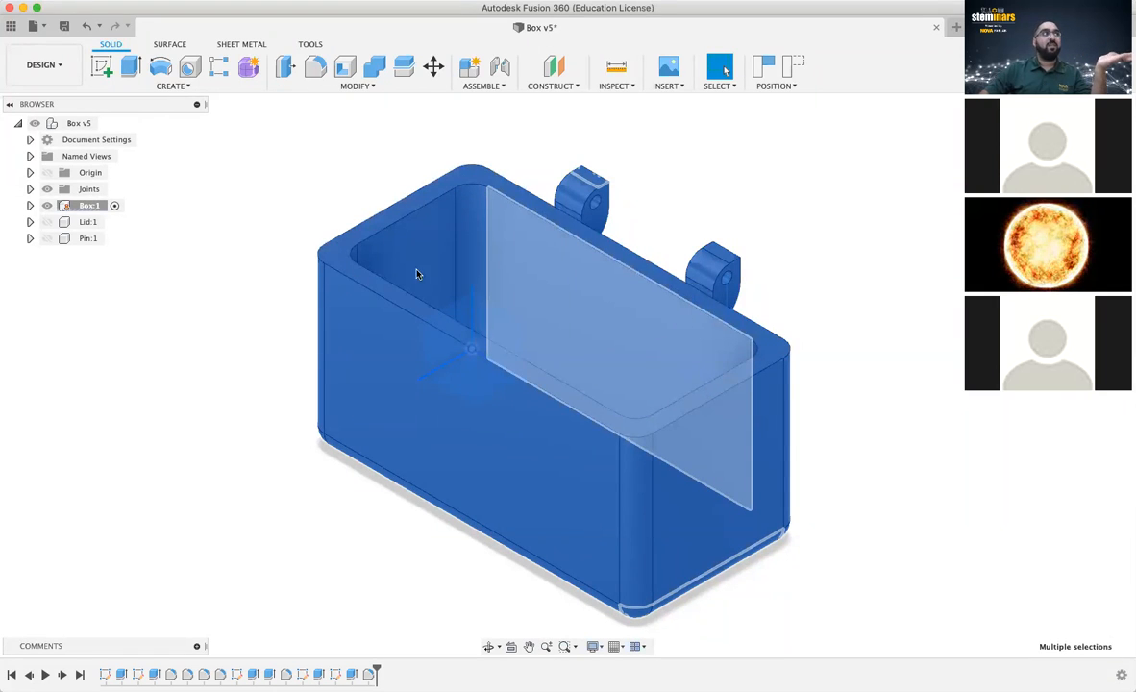
# Activate the Lid component and make both the Lid and Pin components visible again
pyautogui.click(87, 222)
pyautogui.click(112, 222)
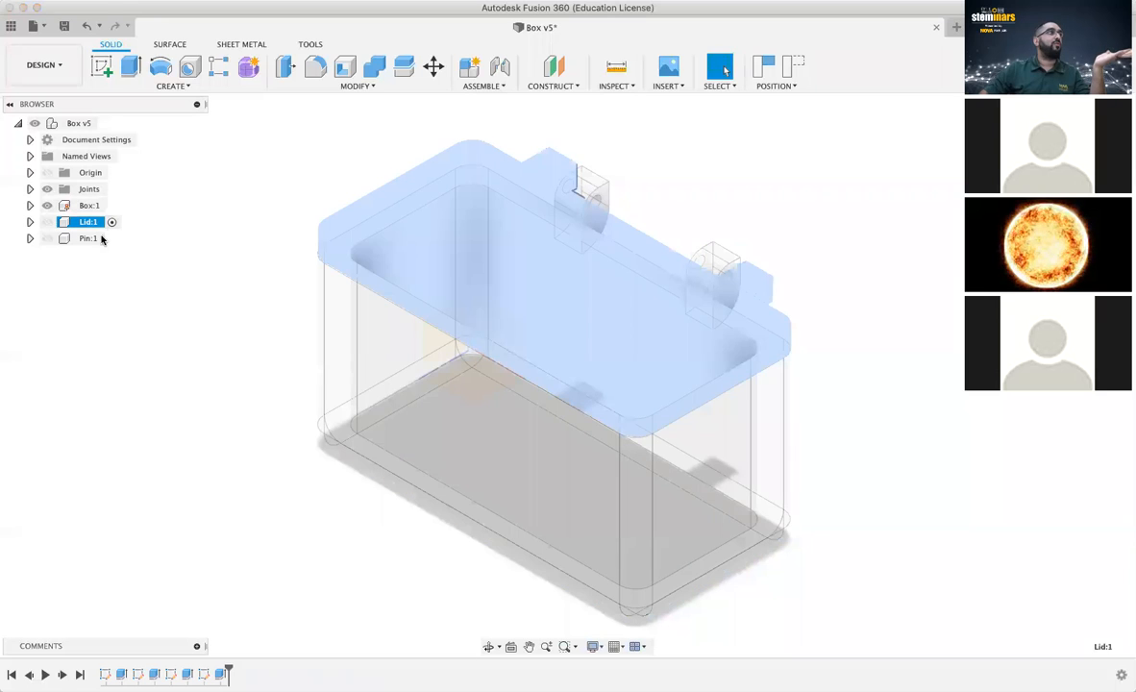
pyautogui.click(47, 223)
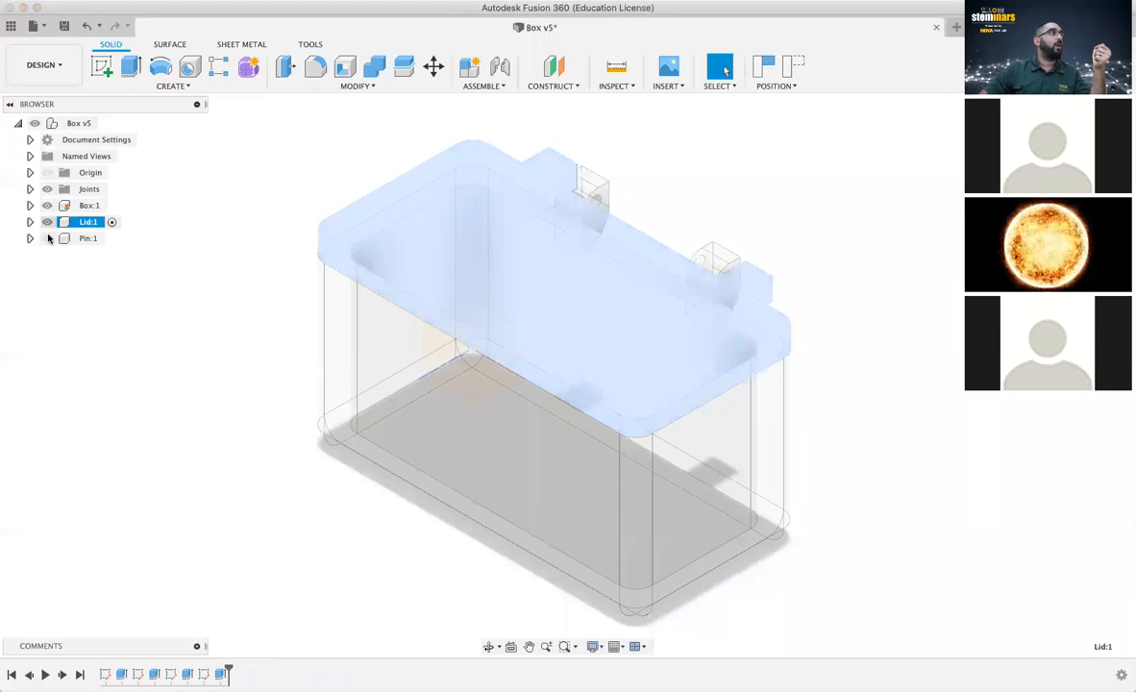
pyautogui.click(46, 240)
pyautogui.click(235, 327)
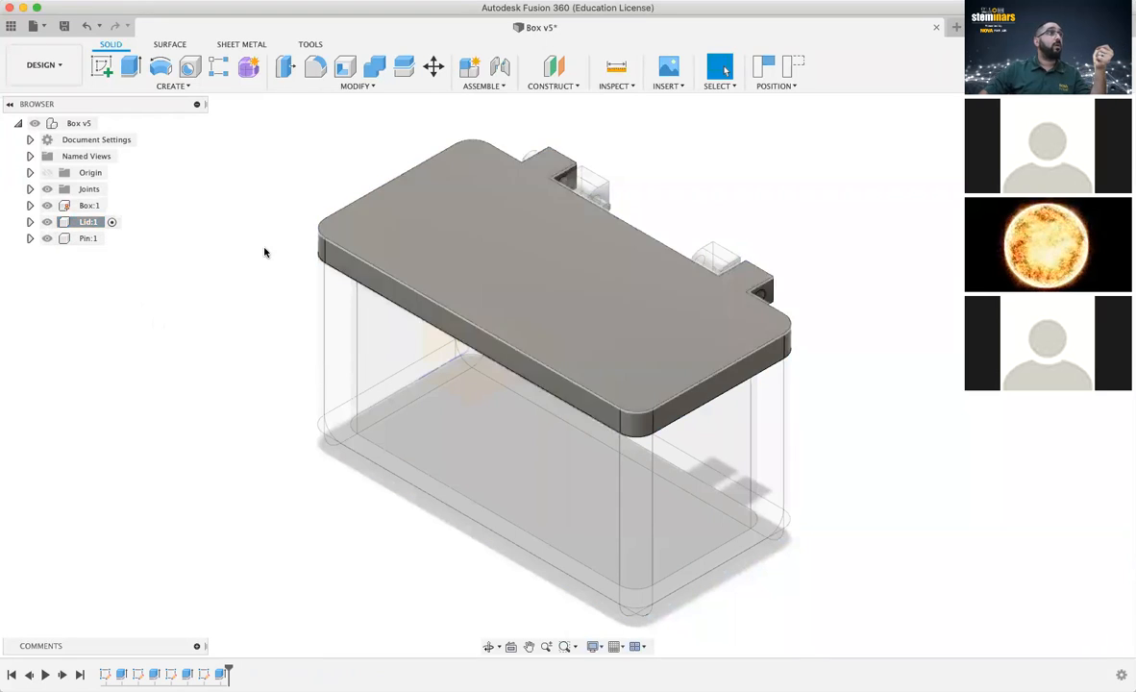
# Activate the top-level Box v5 component and swing the lid open about its hinge joint
pyautogui.click(107, 123)
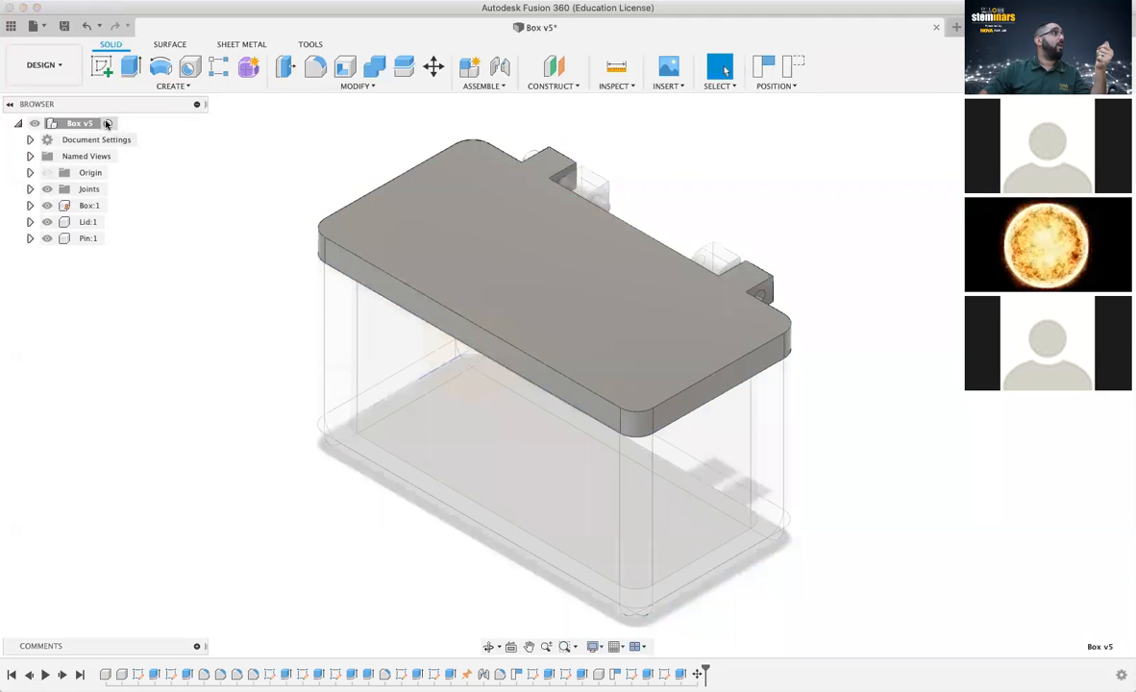
pyautogui.click(745, 234)
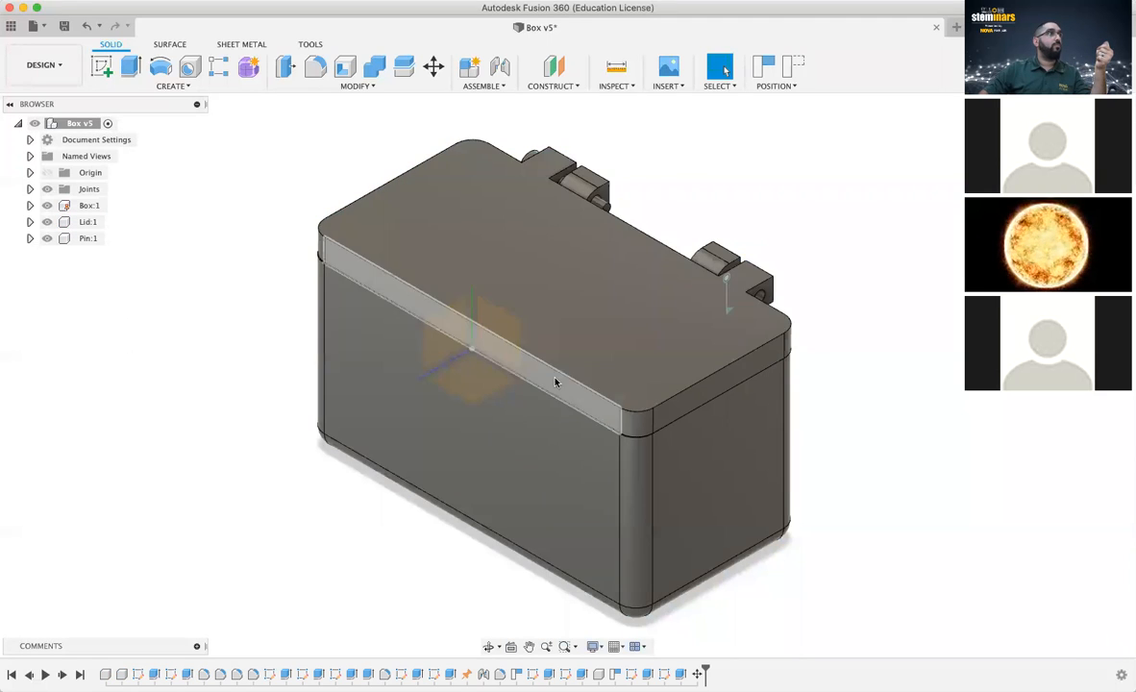
pyautogui.moveTo(579, 360); pyautogui.dragTo(723, 176)
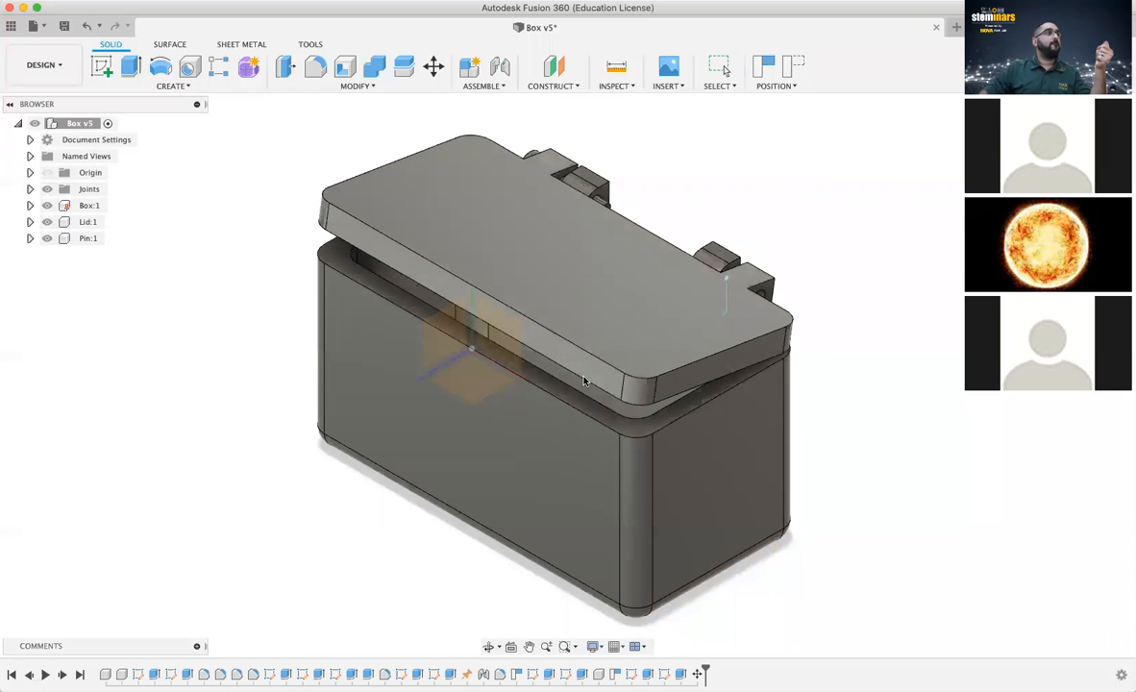
# Save the design as a new version with the description "User Saved"
pyautogui.click(63, 26)
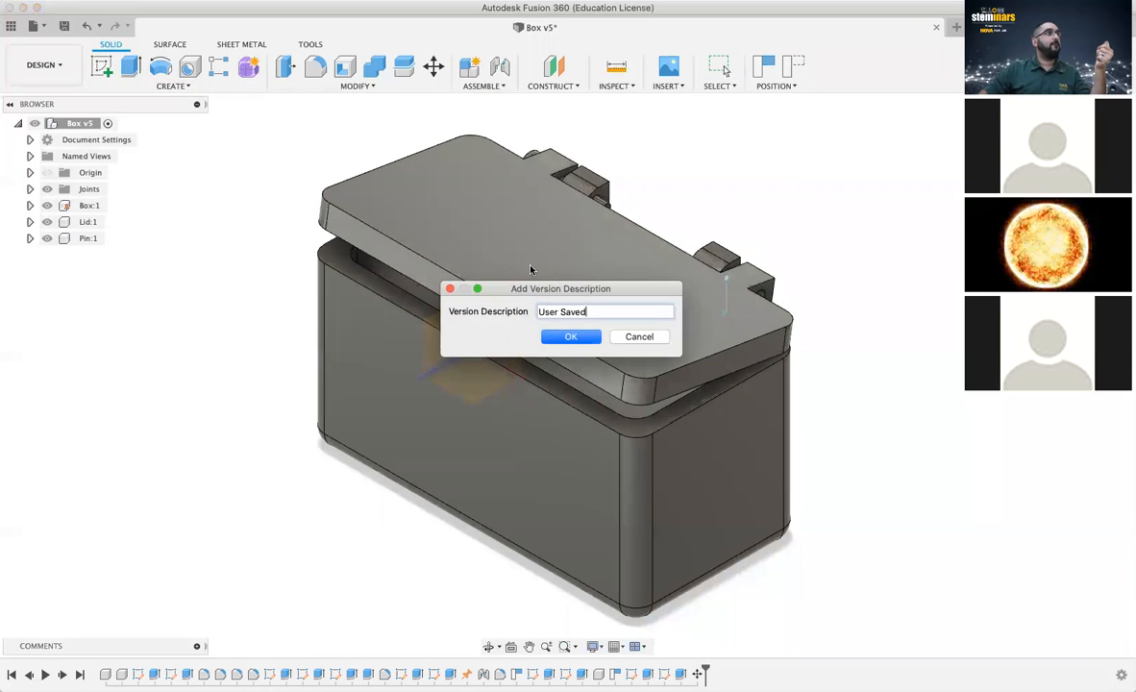
pyautogui.click(570, 337)
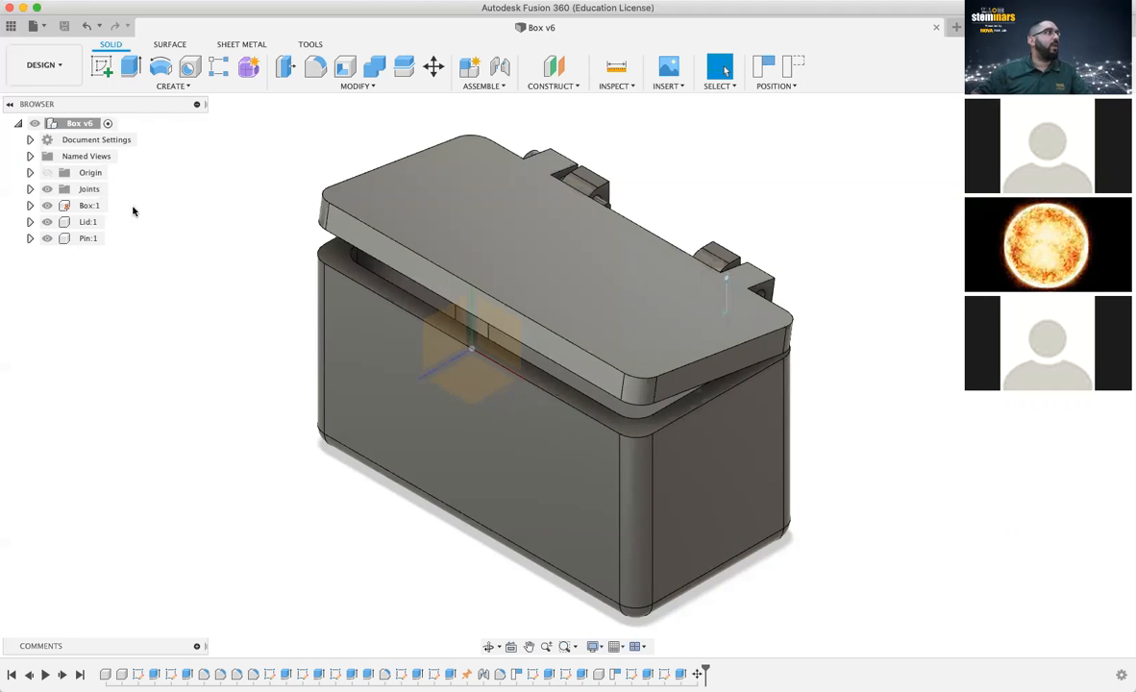
# Hide the Lid and Box components to view the Pin on its own, and show both again
pyautogui.click(67, 222)
pyautogui.click(46, 223)
pyautogui.click(46, 223)
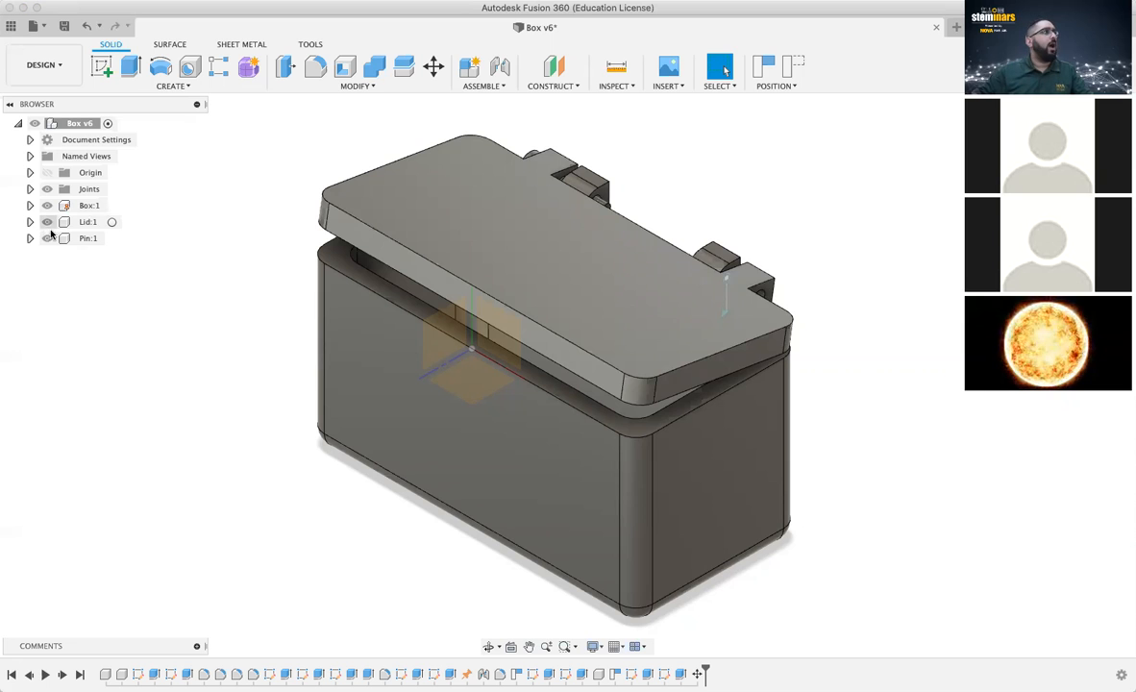
pyautogui.click(49, 227)
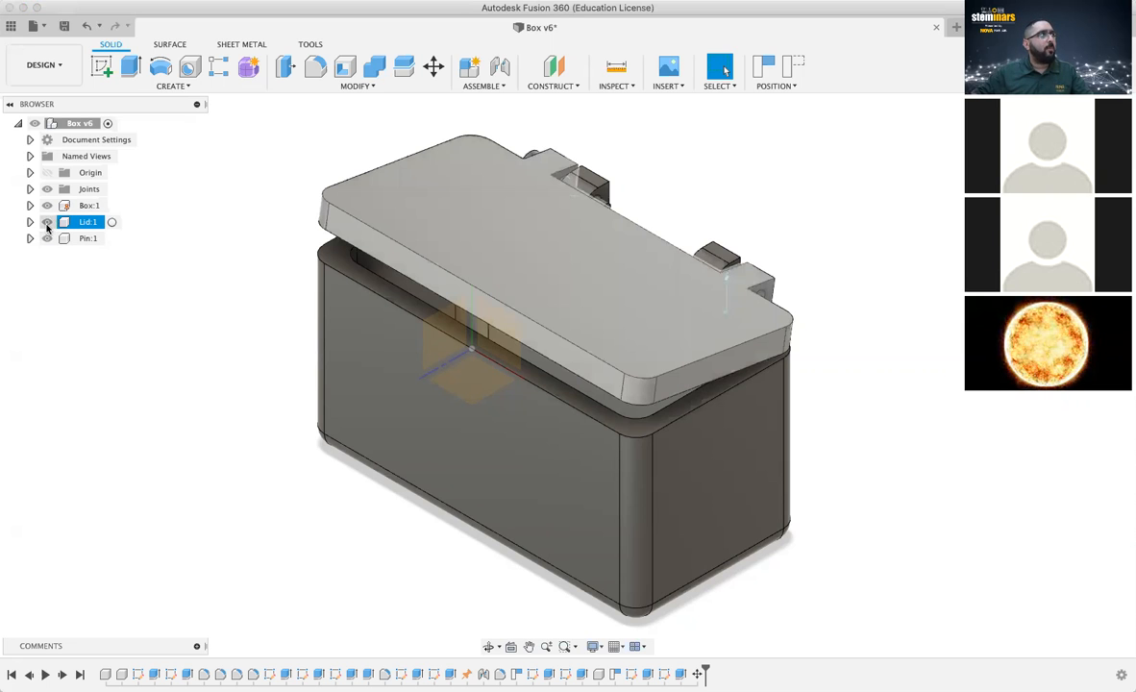
pyautogui.click(47, 227)
pyautogui.click(47, 205)
pyautogui.click(48, 240)
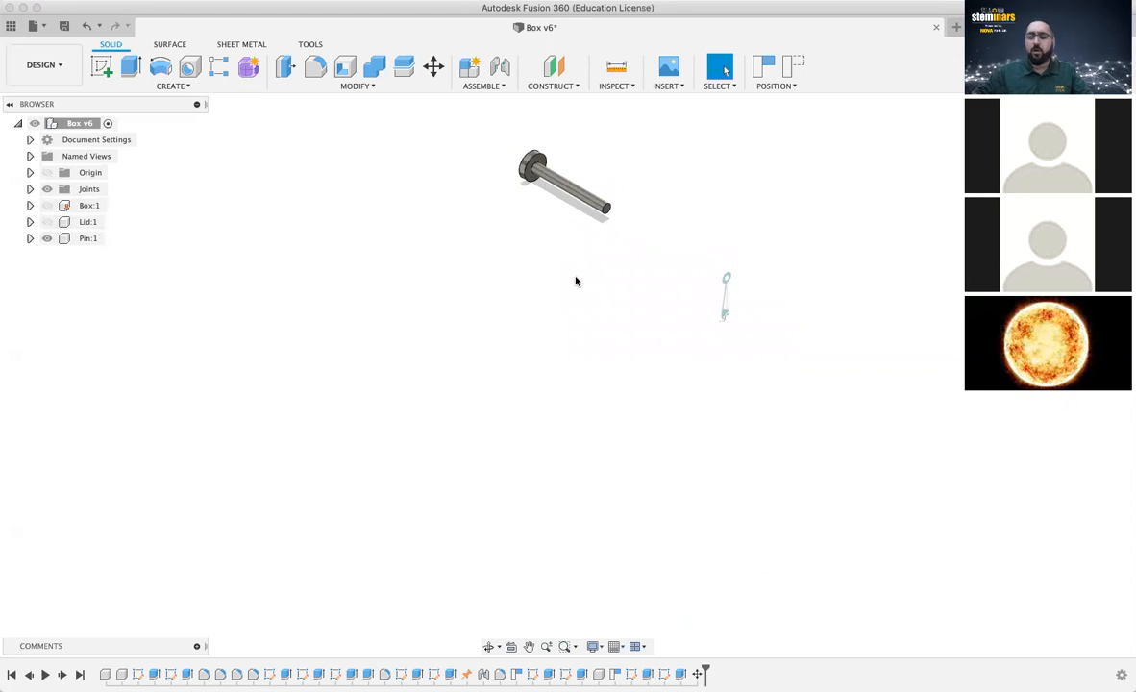
pyautogui.click(47, 205)
pyautogui.click(47, 223)
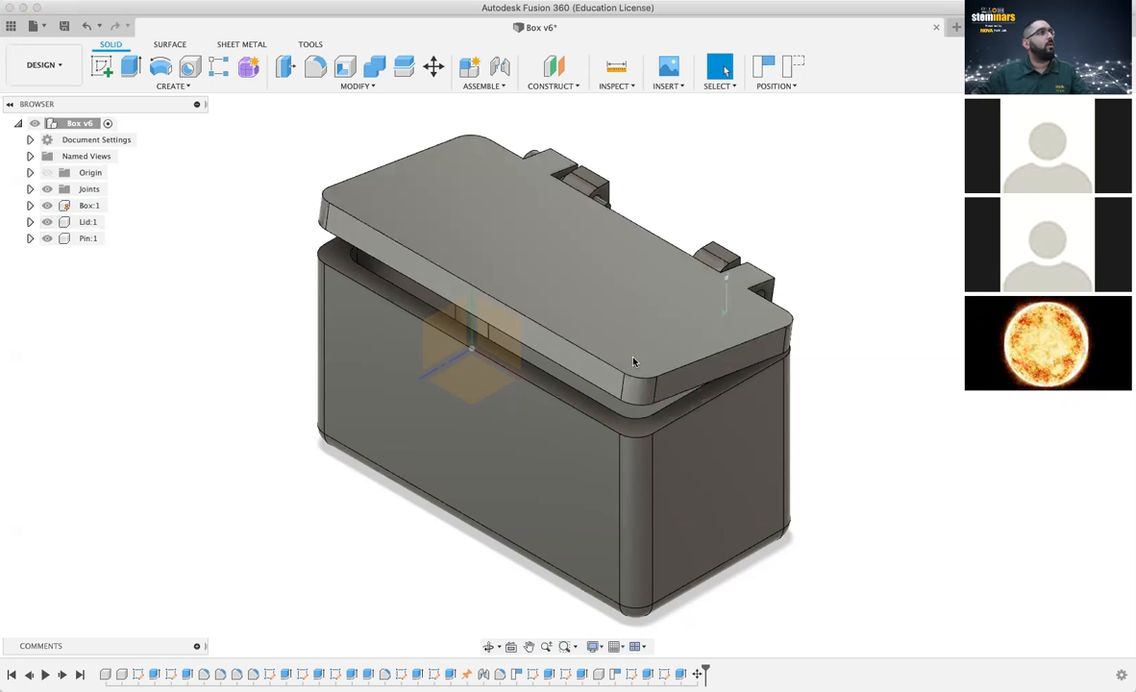
# Swing the lid wide open and create a sketch on the box's inner back wall, capturing the moved component position
pyautogui.moveTo(612, 362); pyautogui.dragTo(860, 148)
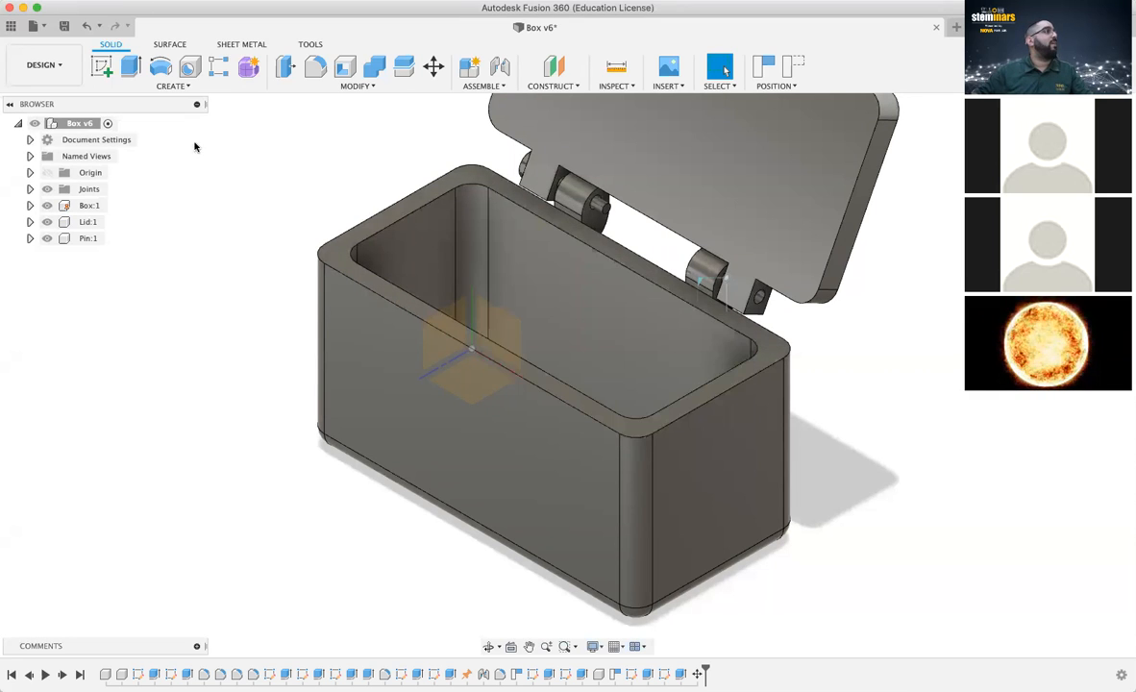
pyautogui.click(100, 68)
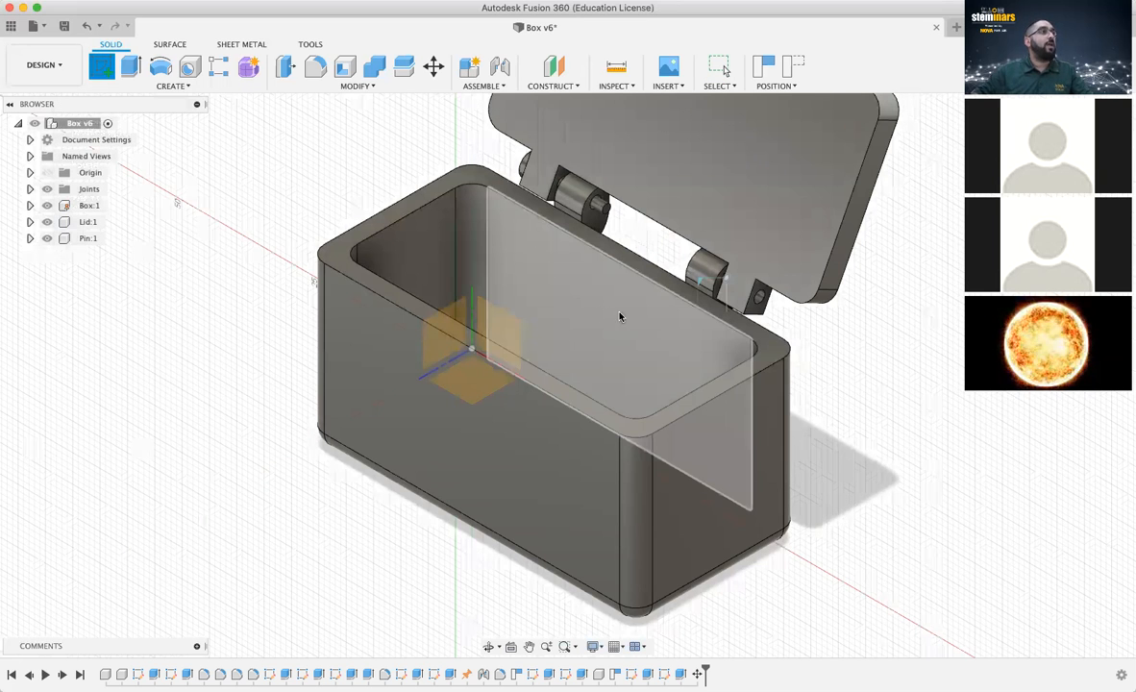
pyautogui.click(621, 320)
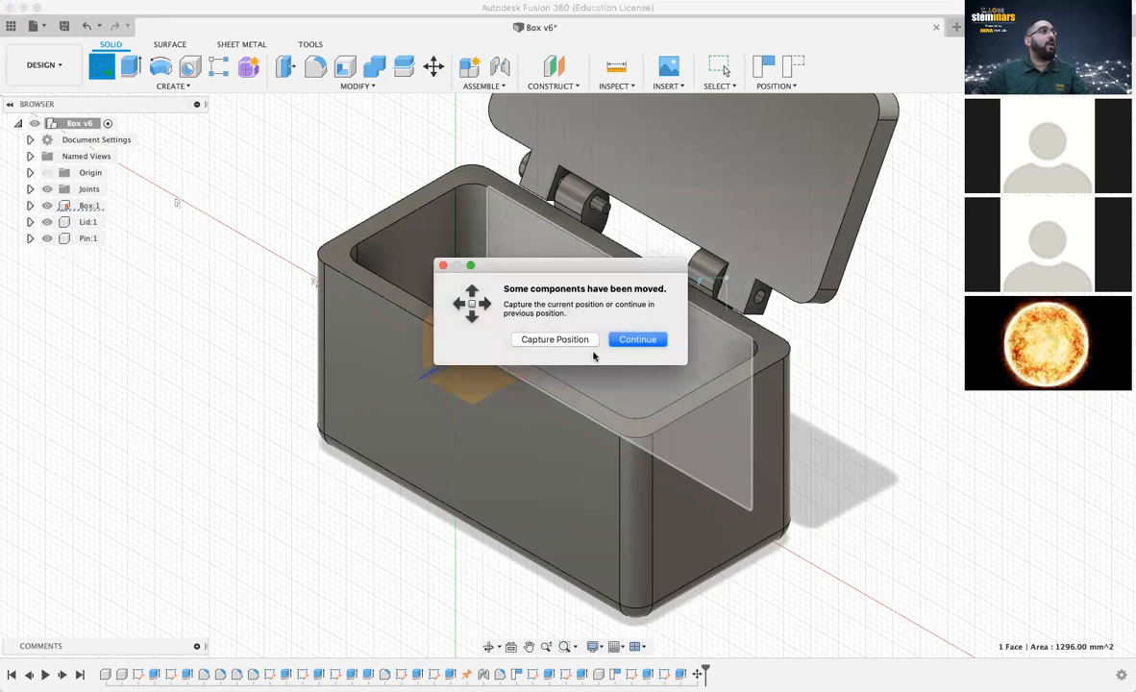
pyautogui.click(570, 340)
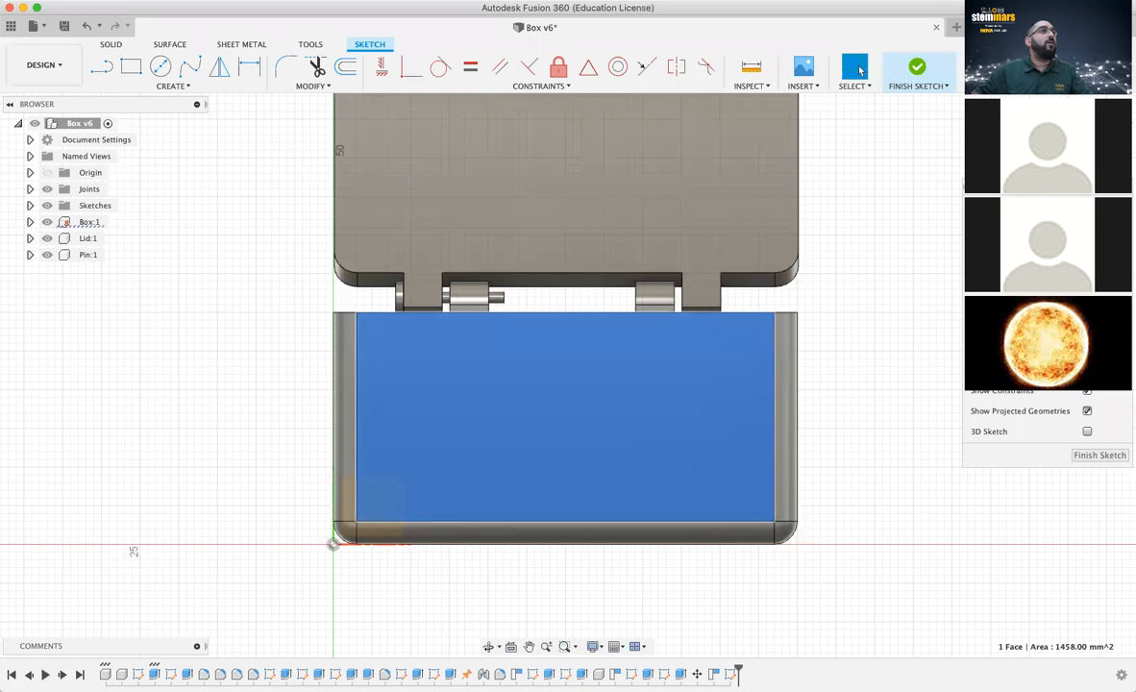
pyautogui.keyDown('shift'); pyautogui.moveTo(887, 196); pyautogui.dragTo(829, 265, button='middle'); pyautogui.keyUp('shift')
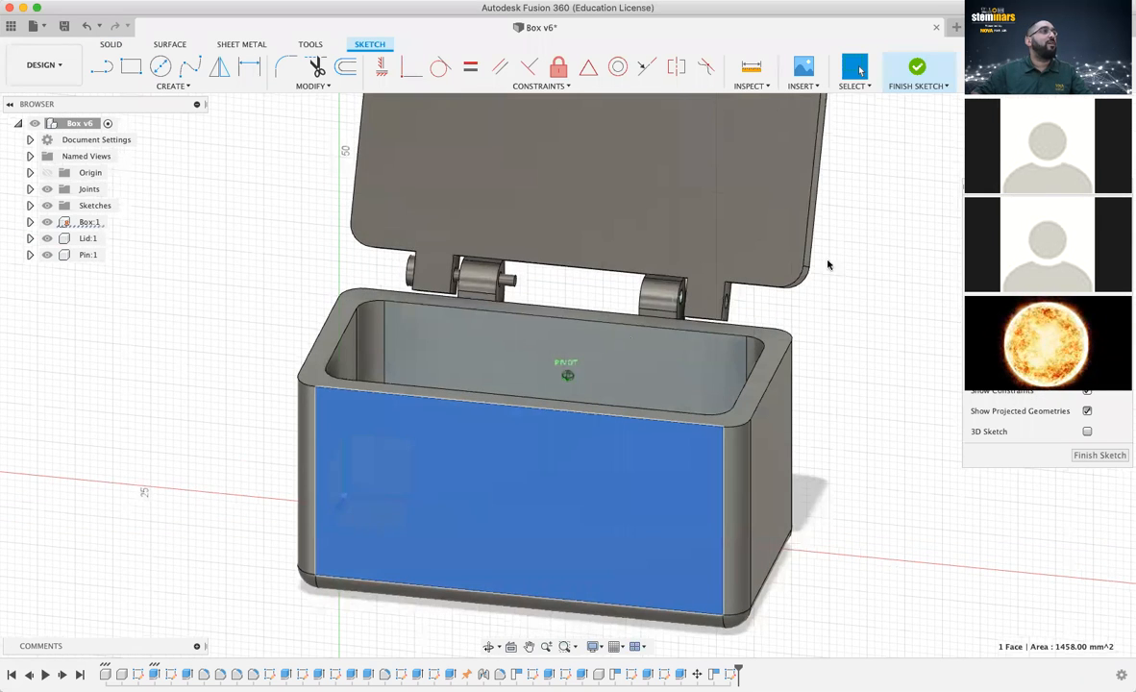
pyautogui.keyDown('shift'); pyautogui.moveTo(613, 364); pyautogui.dragTo(571, 388, button='middle'); pyautogui.keyUp('shift')
pyautogui.click(588, 352)
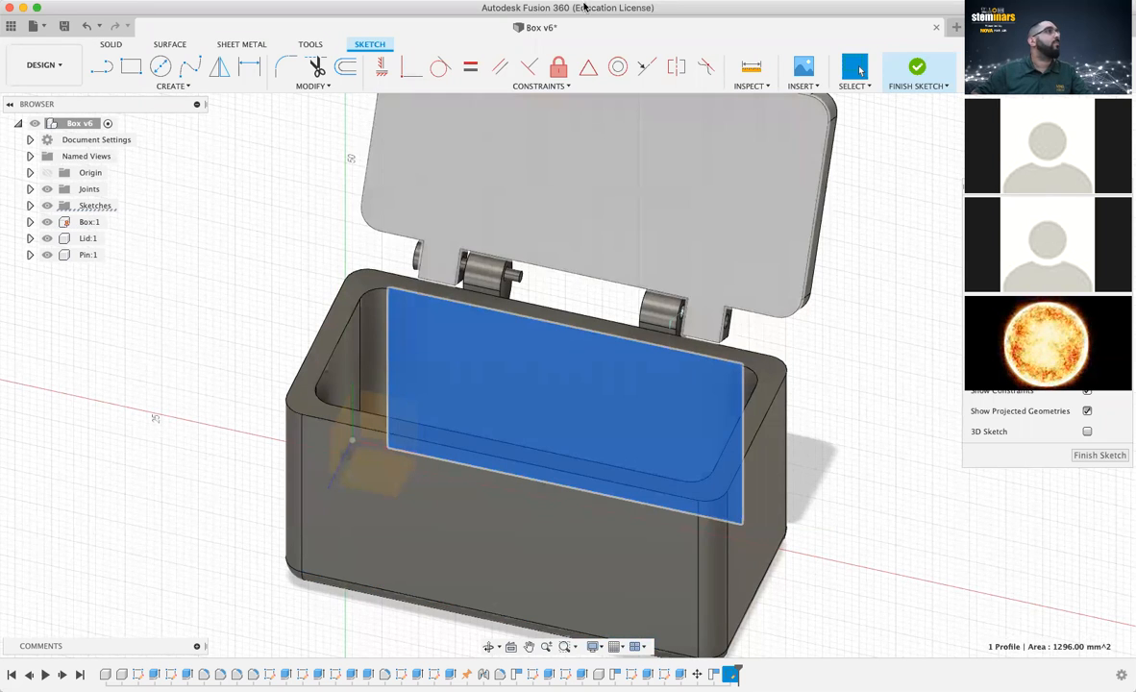
pyautogui.click(1102, 457)
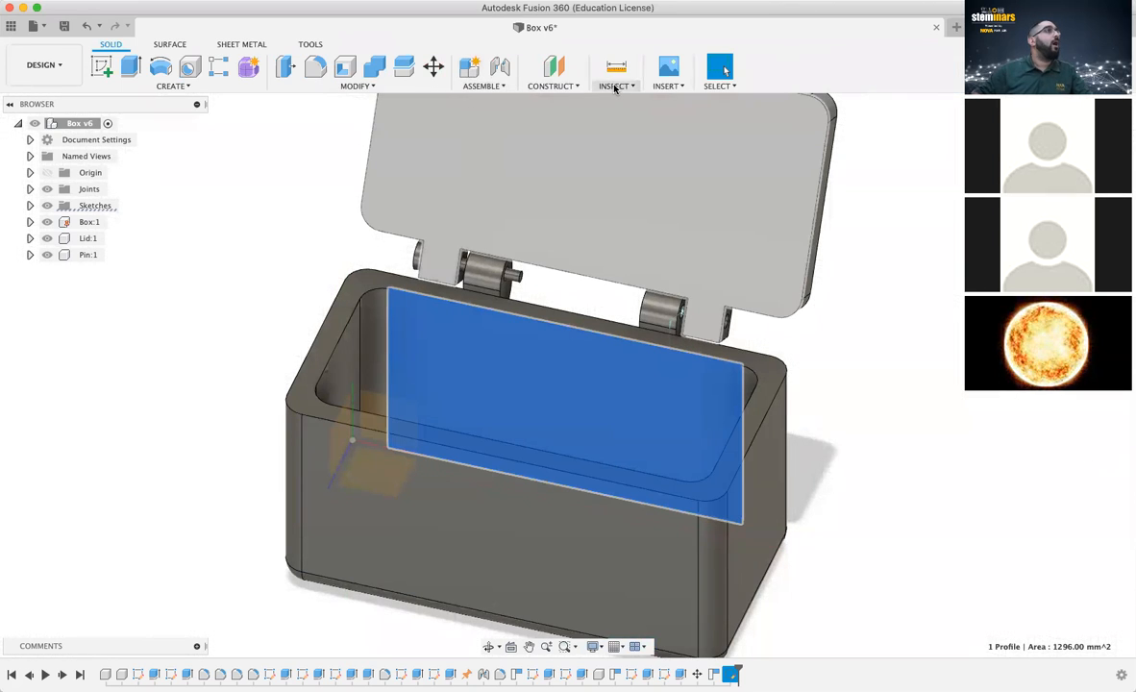
# Create a Section Analysis from the box's front face with a -27 mm offset to cut through the box
pyautogui.click(615, 86)
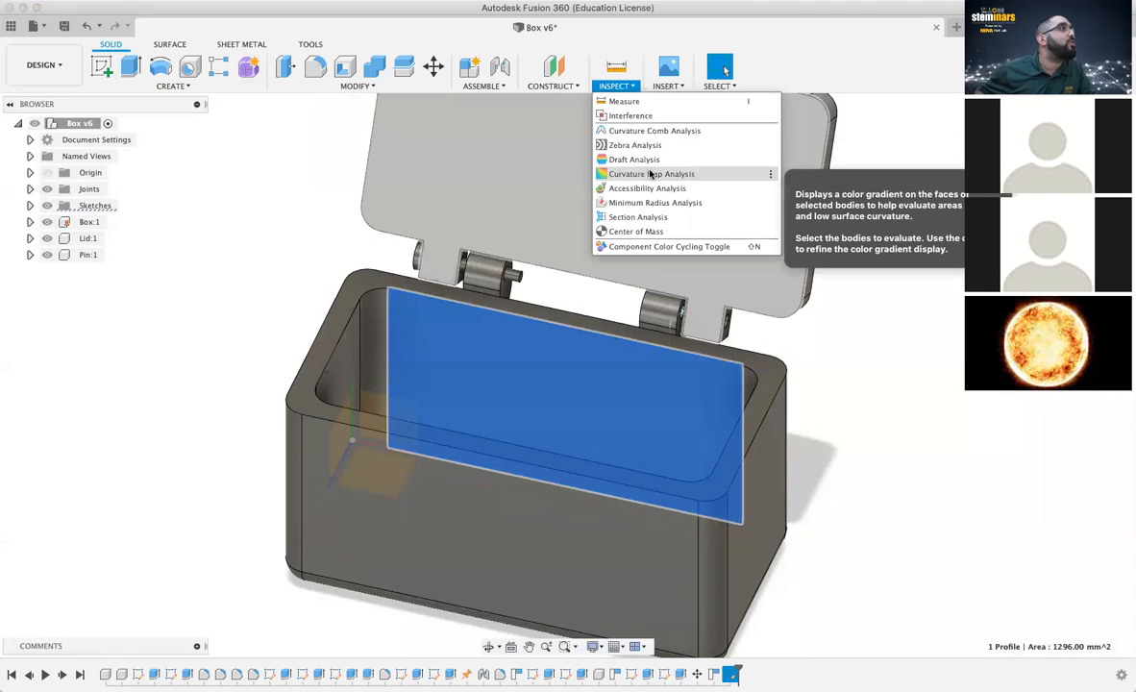
pyautogui.click(636, 217)
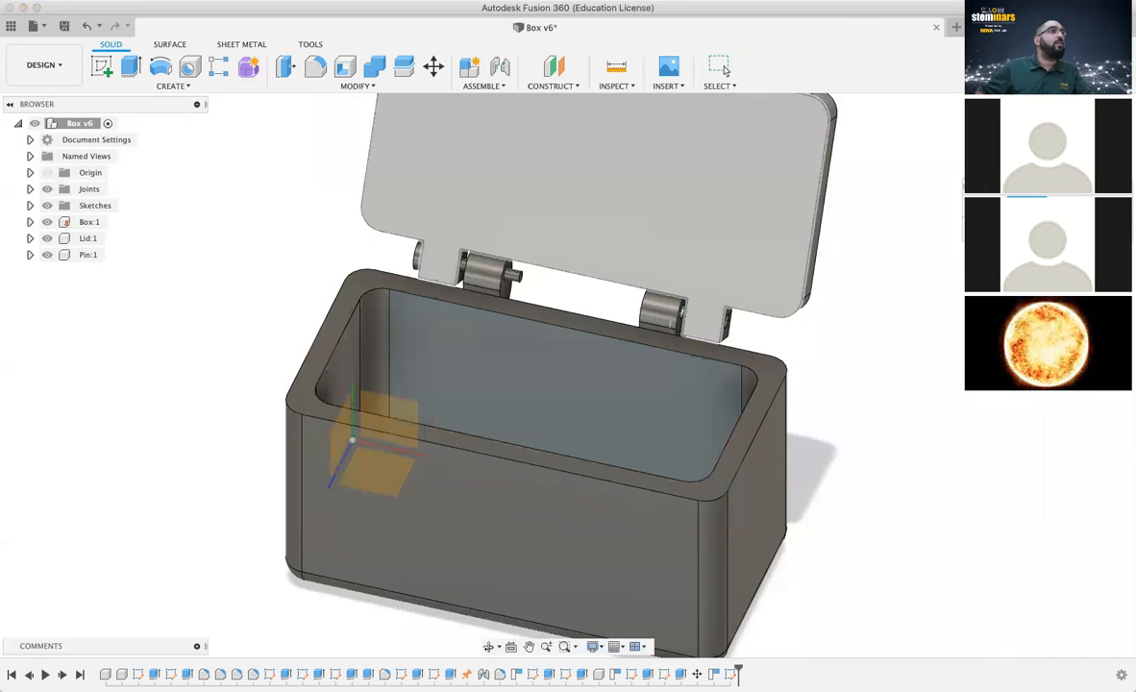
pyautogui.click(553, 527)
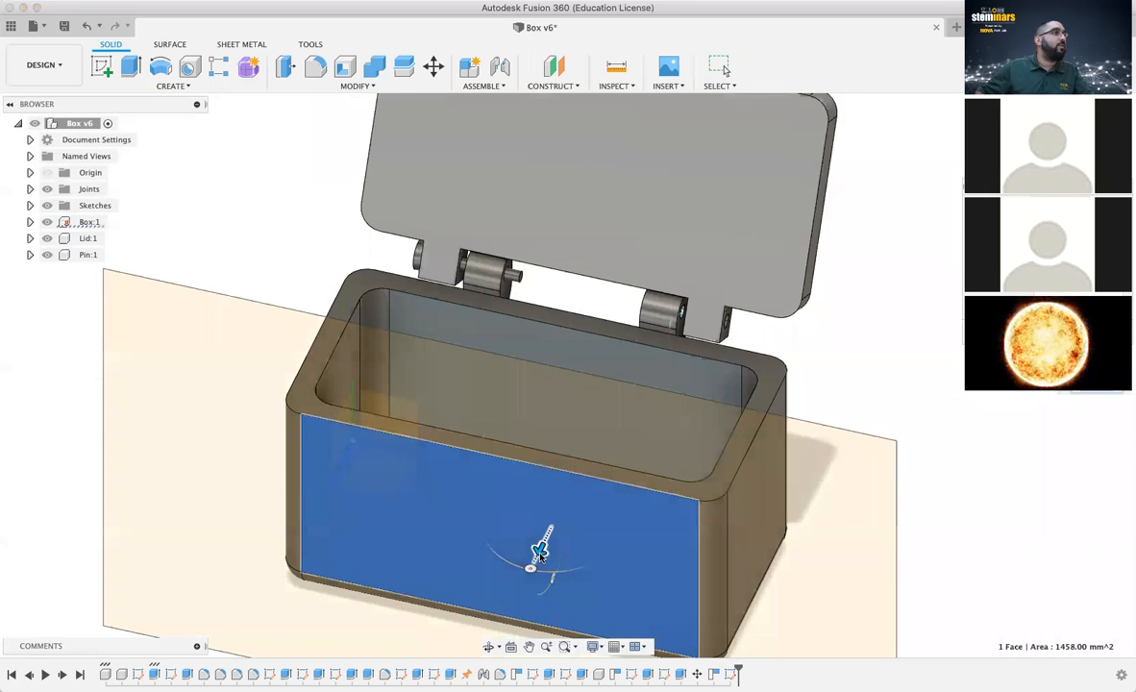
pyautogui.moveTo(541, 547)
pyautogui.mouseDown()
pyautogui.moveTo(583, 457)
pyautogui.moveTo(617, 443)
pyautogui.mouseUp()
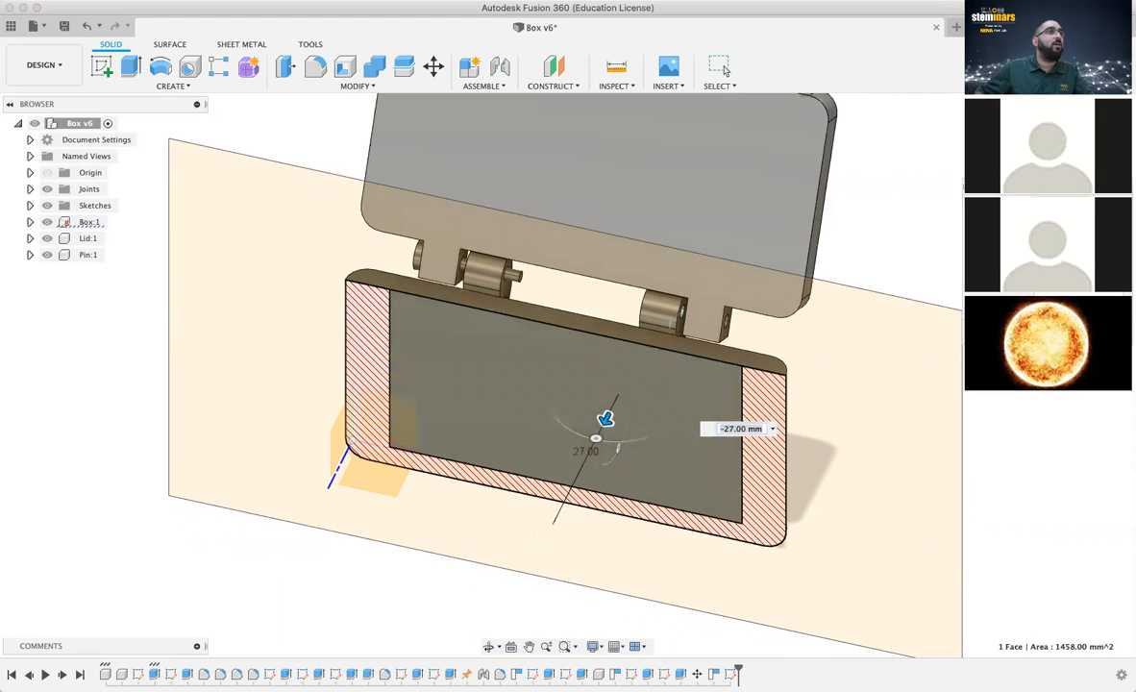
pyautogui.press('Return')
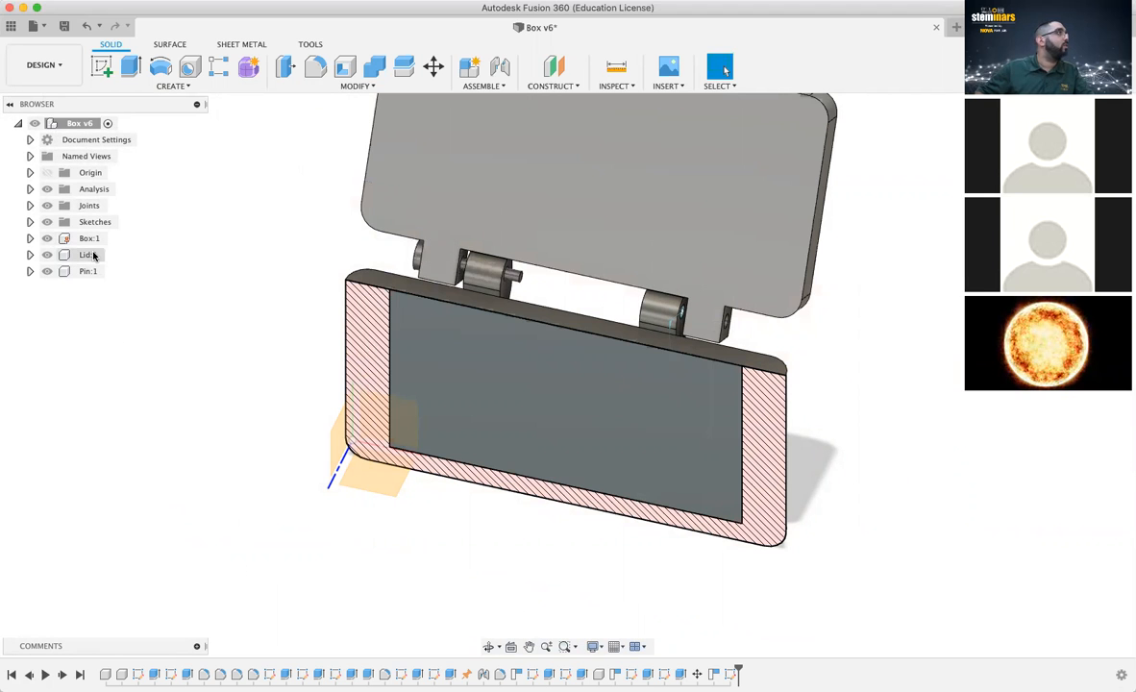
# Reopen the back-wall sketch and draw a short slanted line on the inner wall
pyautogui.doubleClick(731, 675)
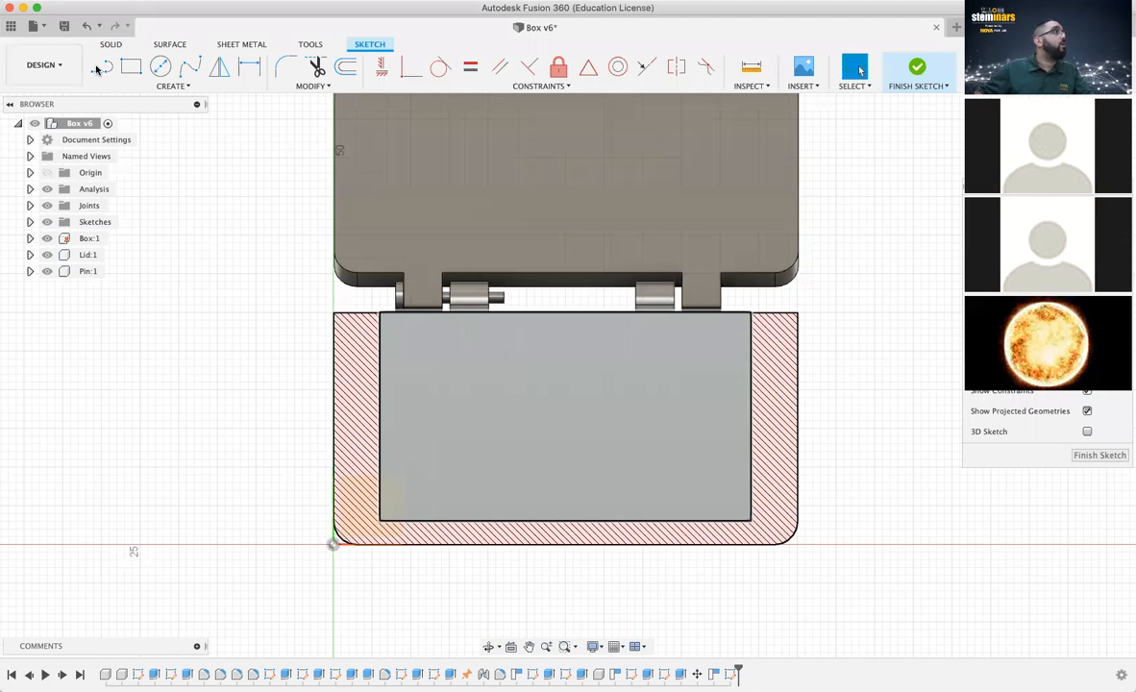
pyautogui.click(107, 71)
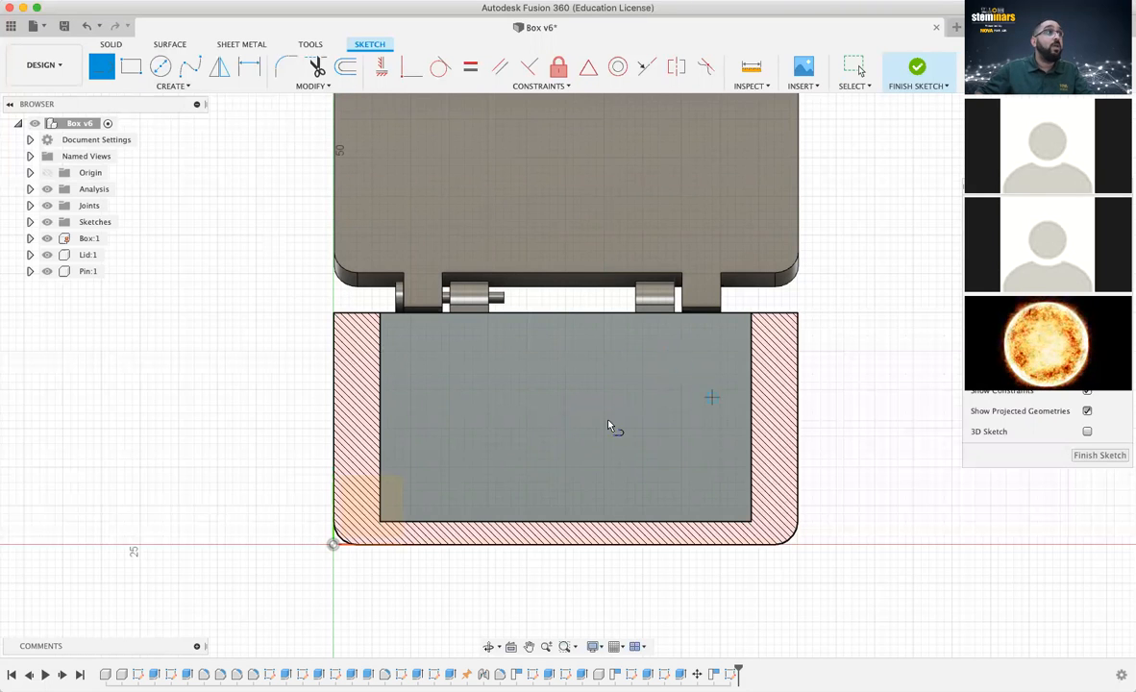
pyautogui.keyDown('shift'); pyautogui.moveTo(935, 302); pyautogui.dragTo(833, 325, button='middle'); pyautogui.keyUp('shift')
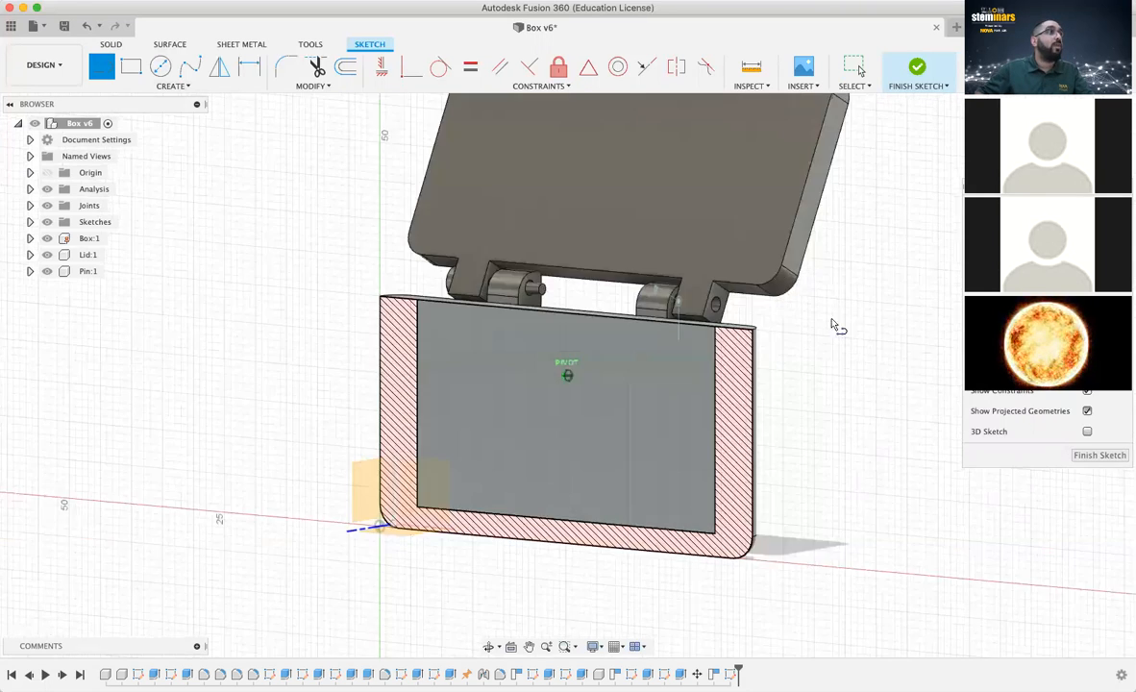
pyautogui.moveTo(660, 375)
pyautogui.keyDown('shift'); pyautogui.mouseDown(button='middle')
pyautogui.moveTo(667, 360)
pyautogui.moveTo(651, 362)
pyautogui.mouseUp(button='middle'); pyautogui.keyUp('shift')
pyautogui.click(652, 362)
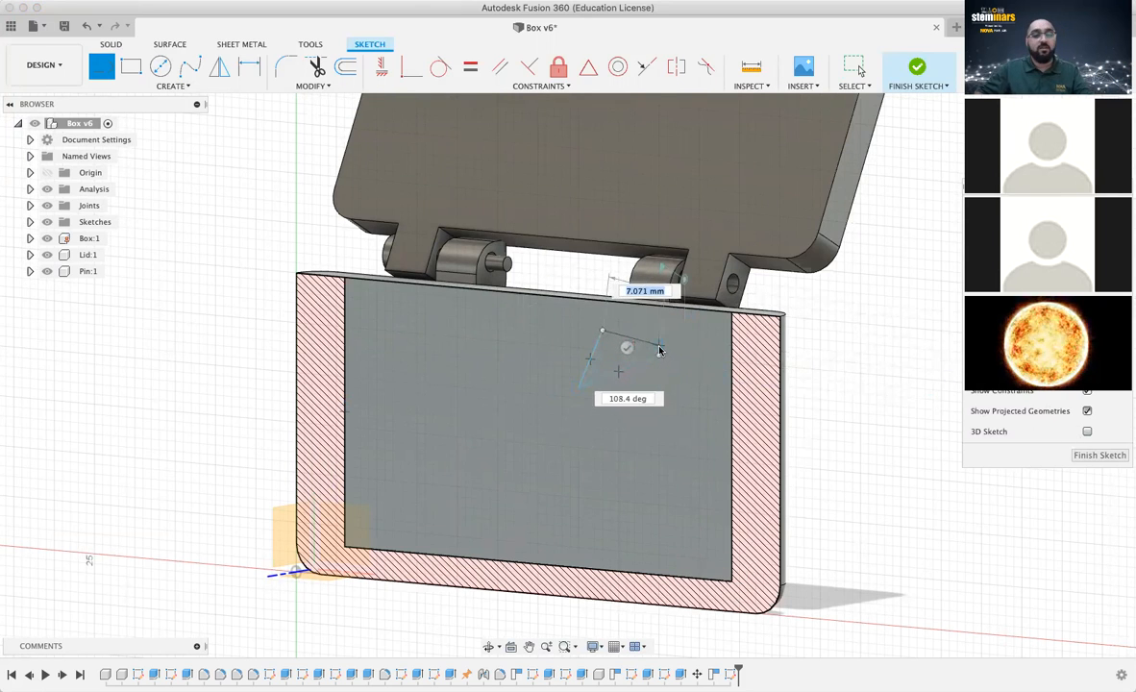
pyautogui.press('Escape')
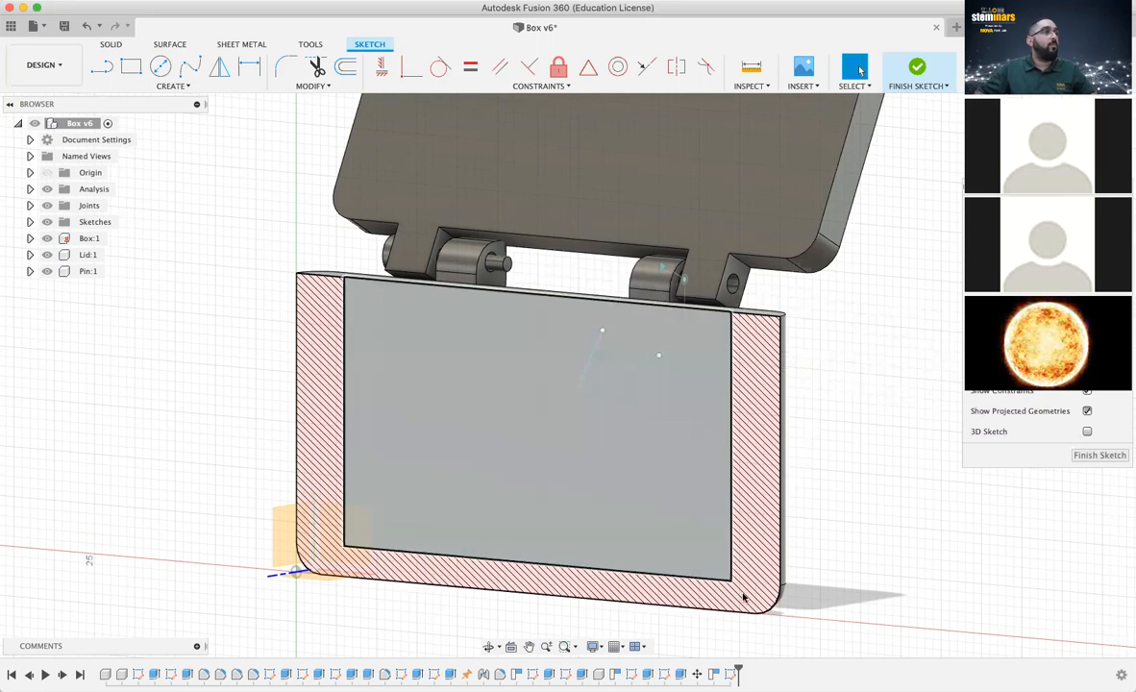
# Finish the back-wall sketch and delete it from the design
pyautogui.click(733, 679)
pyautogui.rightClick(733, 680)
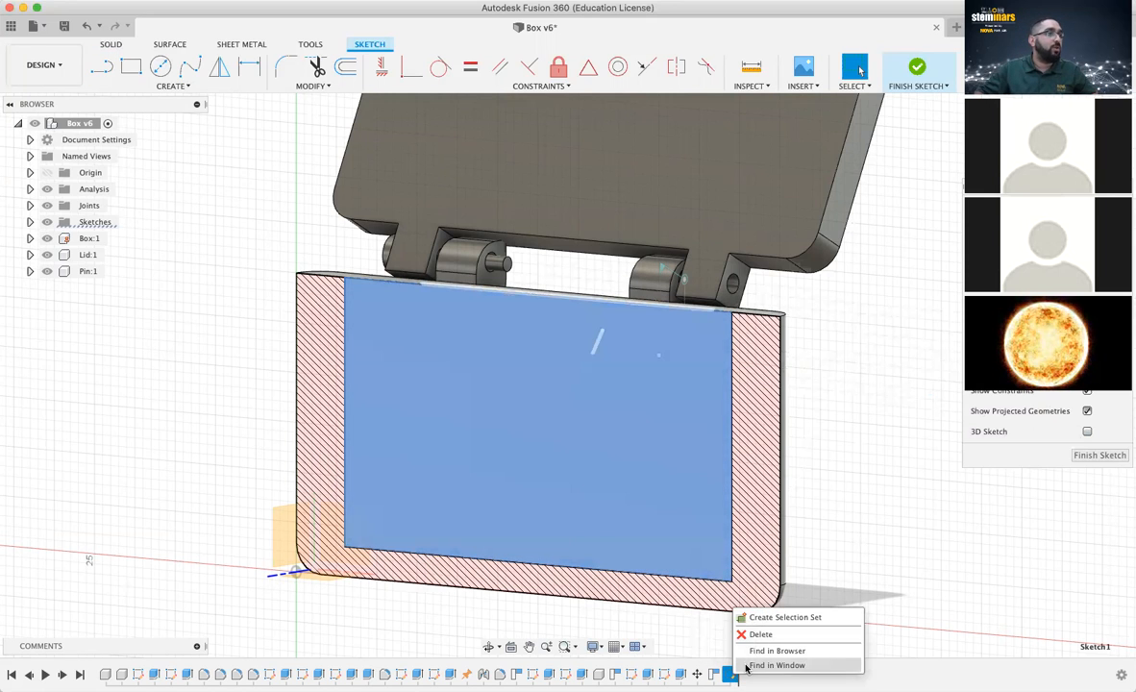
pyautogui.click(749, 638)
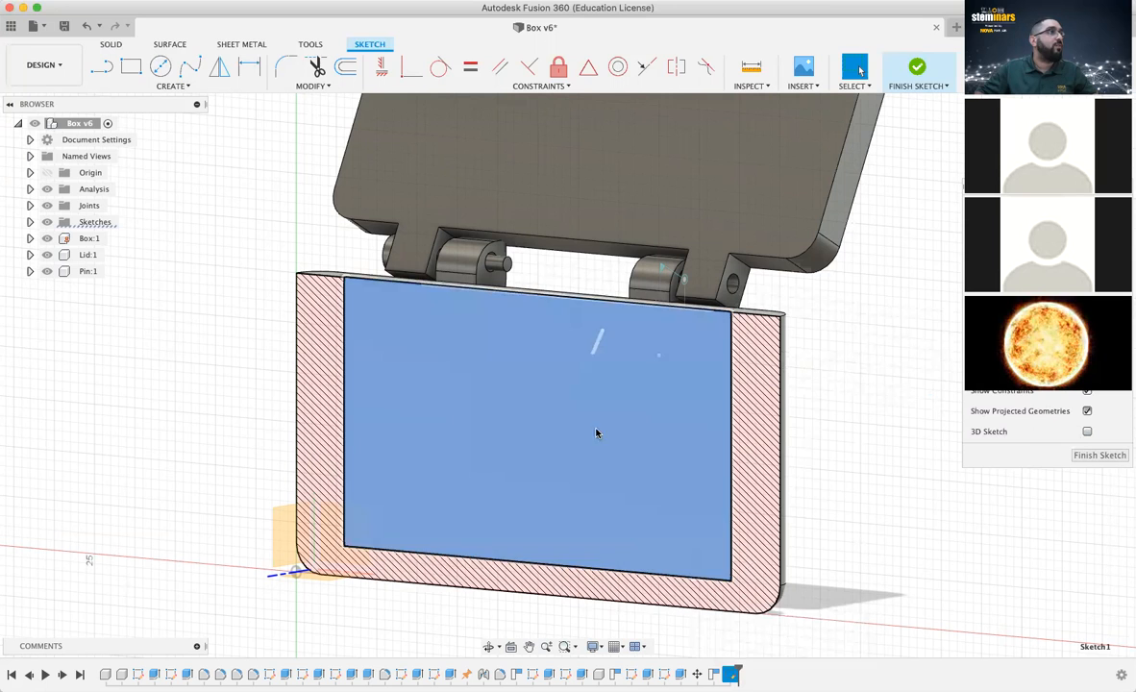
pyautogui.click(1086, 458)
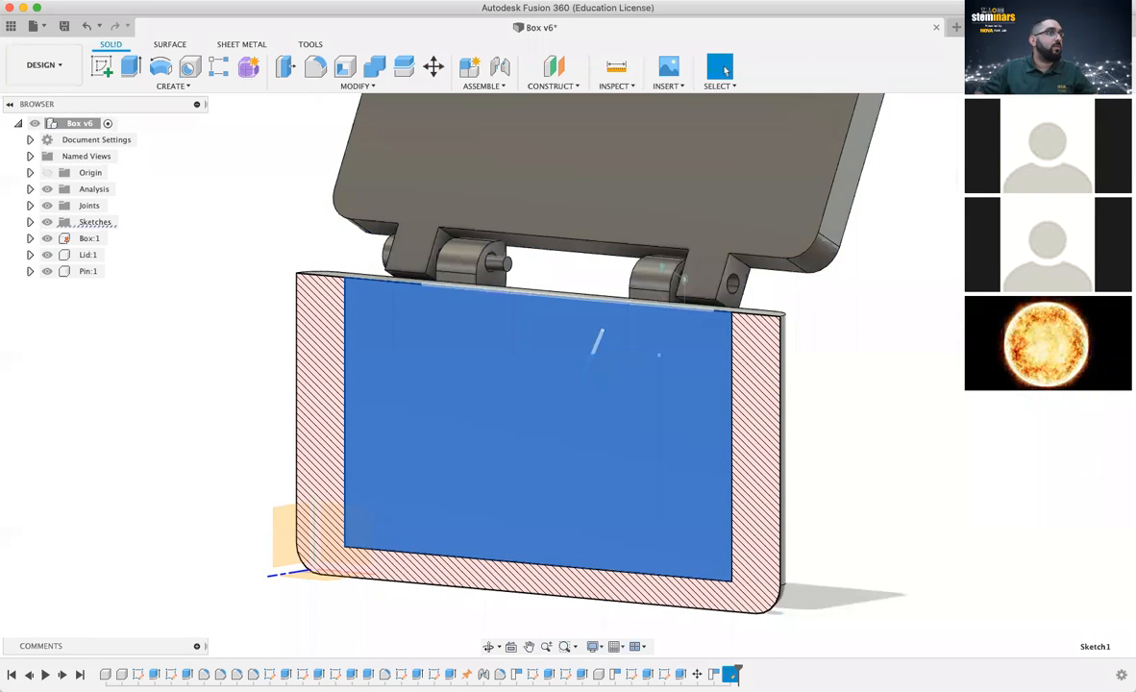
pyautogui.rightClick(730, 676)
pyautogui.click(758, 587)
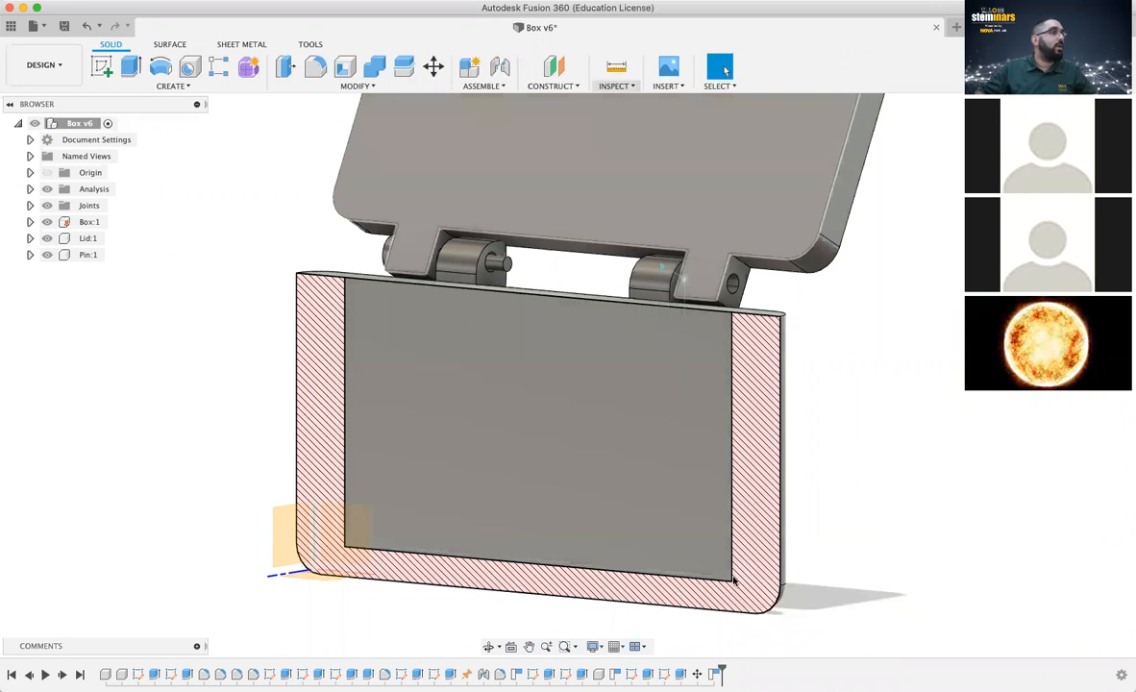
pyautogui.scroll(-3, 748, 553)
pyautogui.scroll(1, 750, 532)
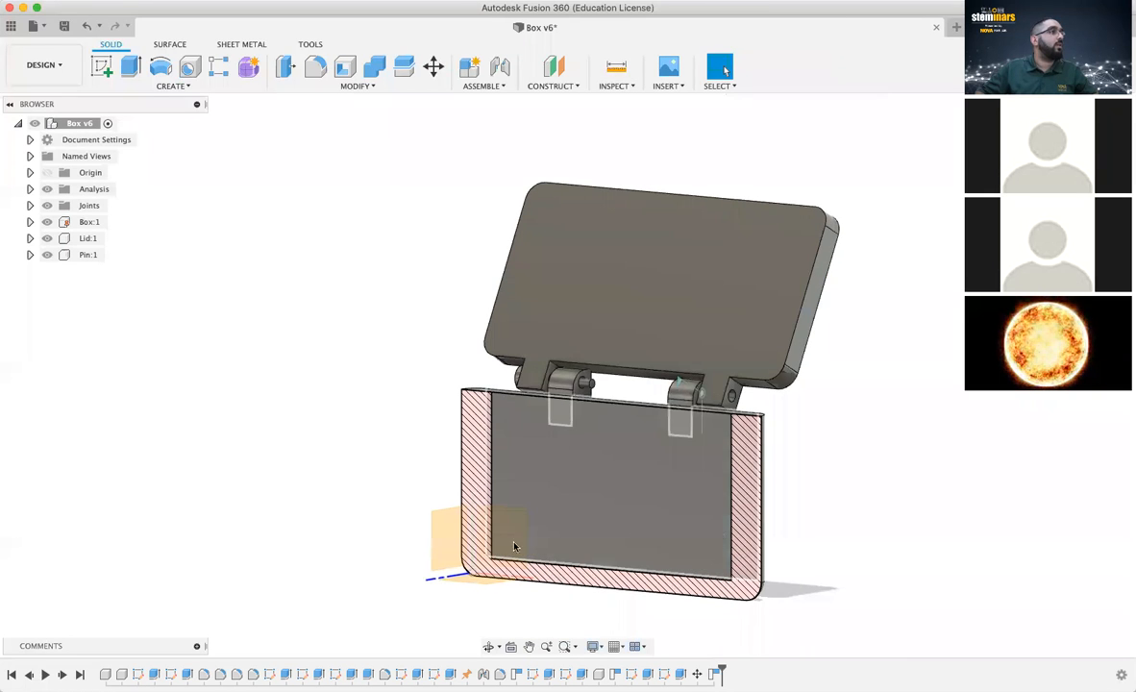
pyautogui.click(613, 87)
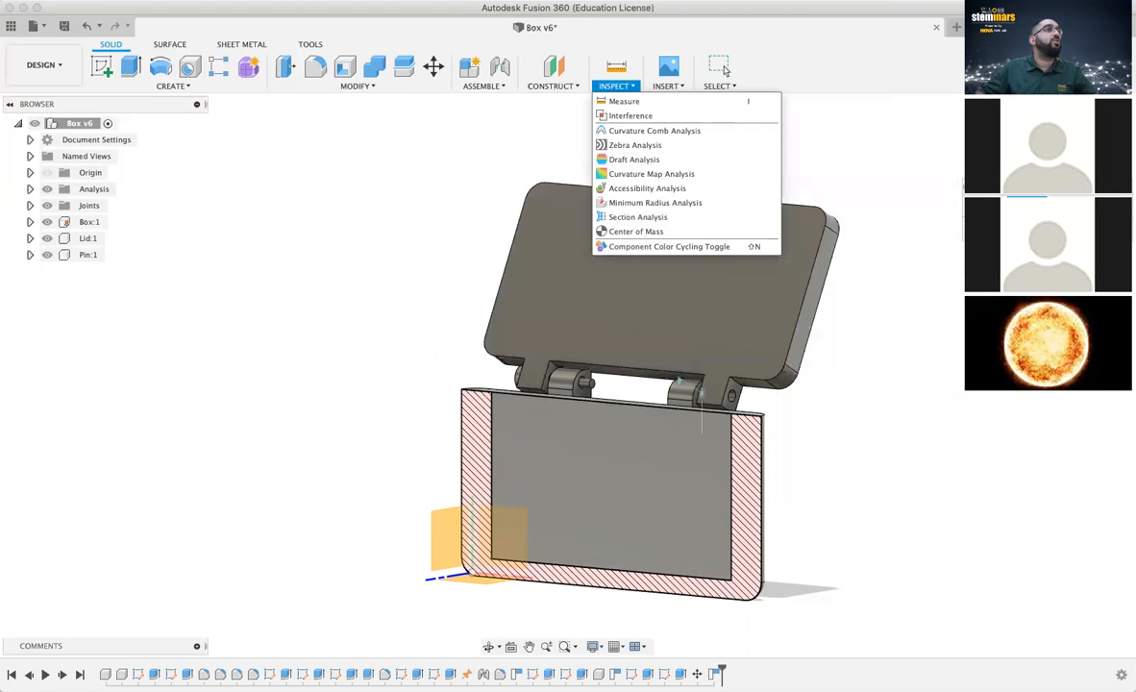
pyautogui.click(723, 70)
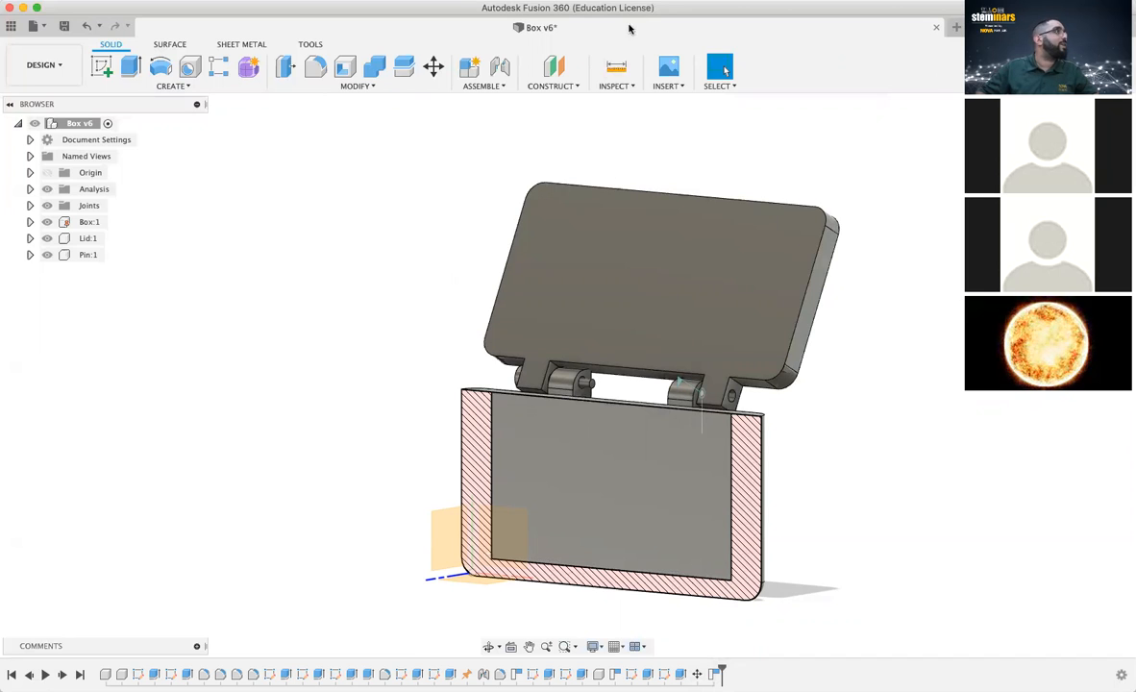
pyautogui.click(615, 87)
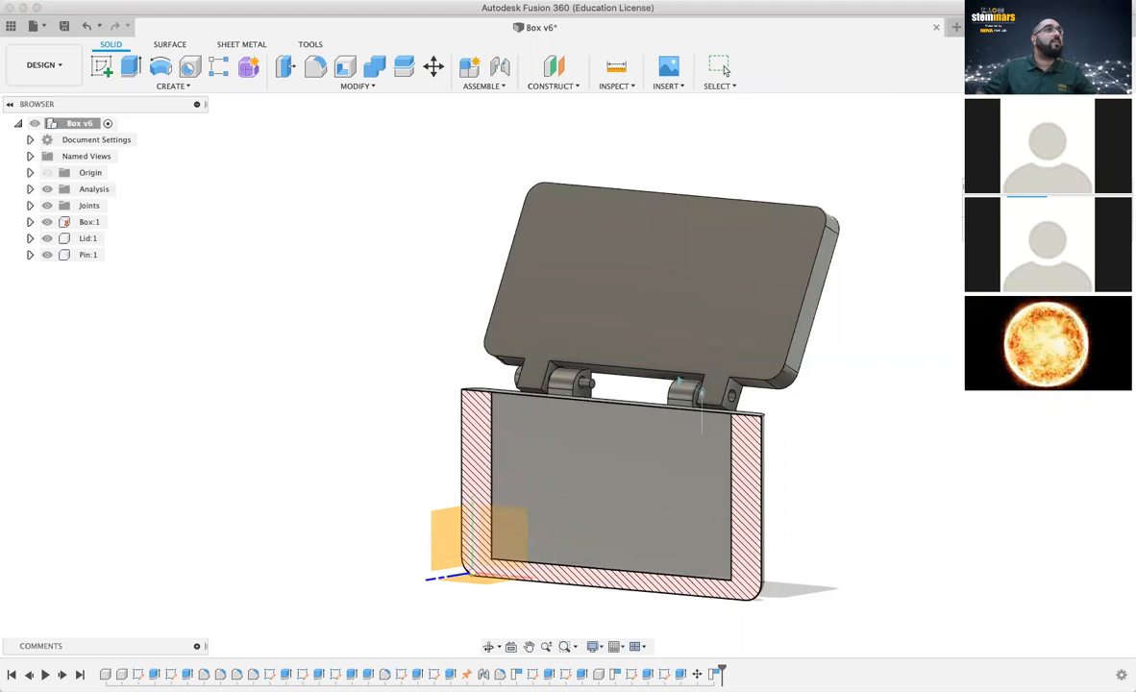
pyautogui.click(914, 296)
pyautogui.scroll(2, 905, 302)
pyautogui.scroll(-1, 901, 301)
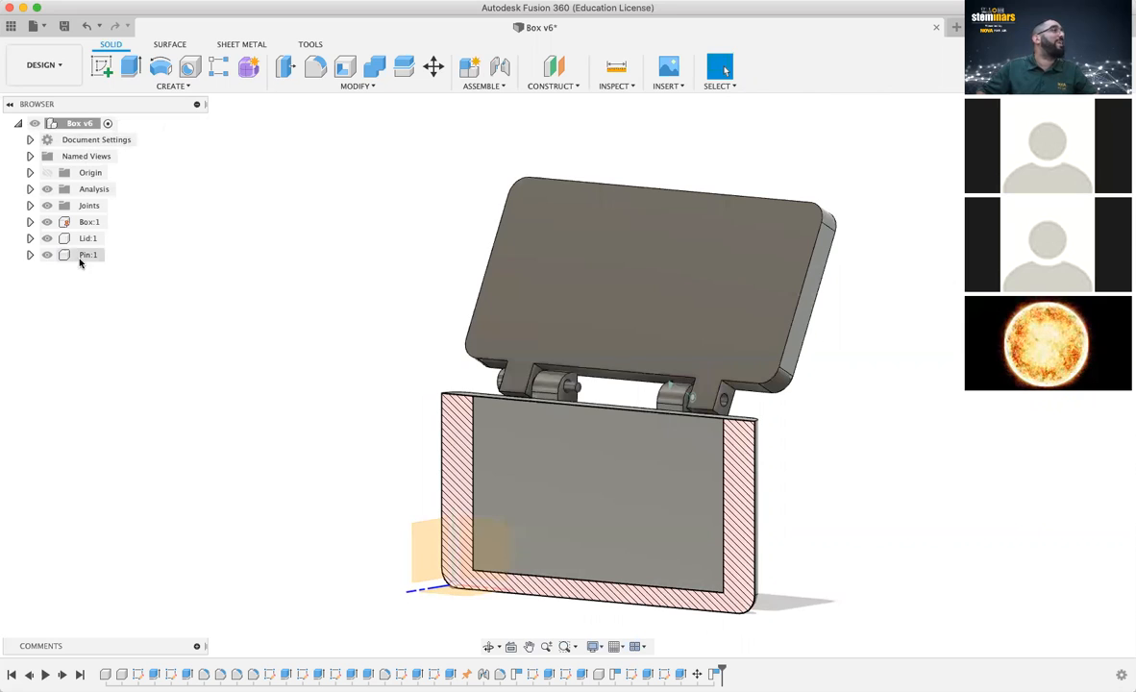
# Activate the Pin component, and undo the recent changes back to before the front-face section analysis
pyautogui.click(112, 255)
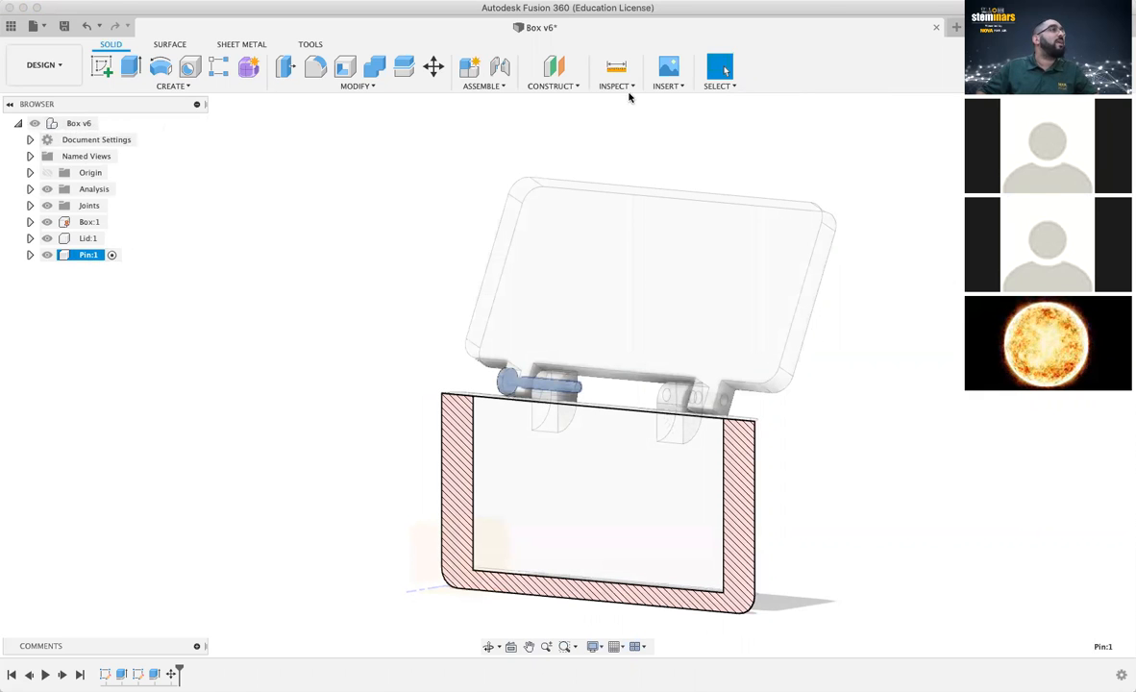
pyautogui.click(86, 28)
pyautogui.click(86, 28)
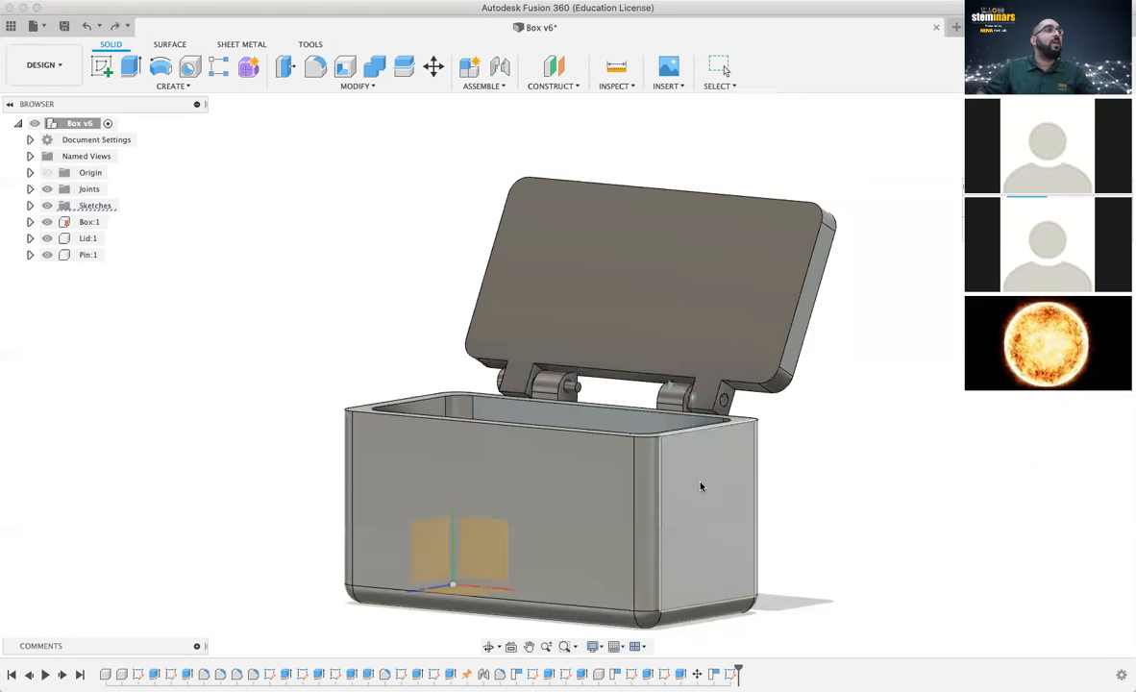
# Preview a section cut at a -16 mm offset from the box's end face and examine the hinge cross-section
pyautogui.click(703, 487)
pyautogui.moveTo(722, 488)
pyautogui.mouseDown()
pyautogui.moveTo(697, 474)
pyautogui.moveTo(628, 478)
pyautogui.mouseUp()
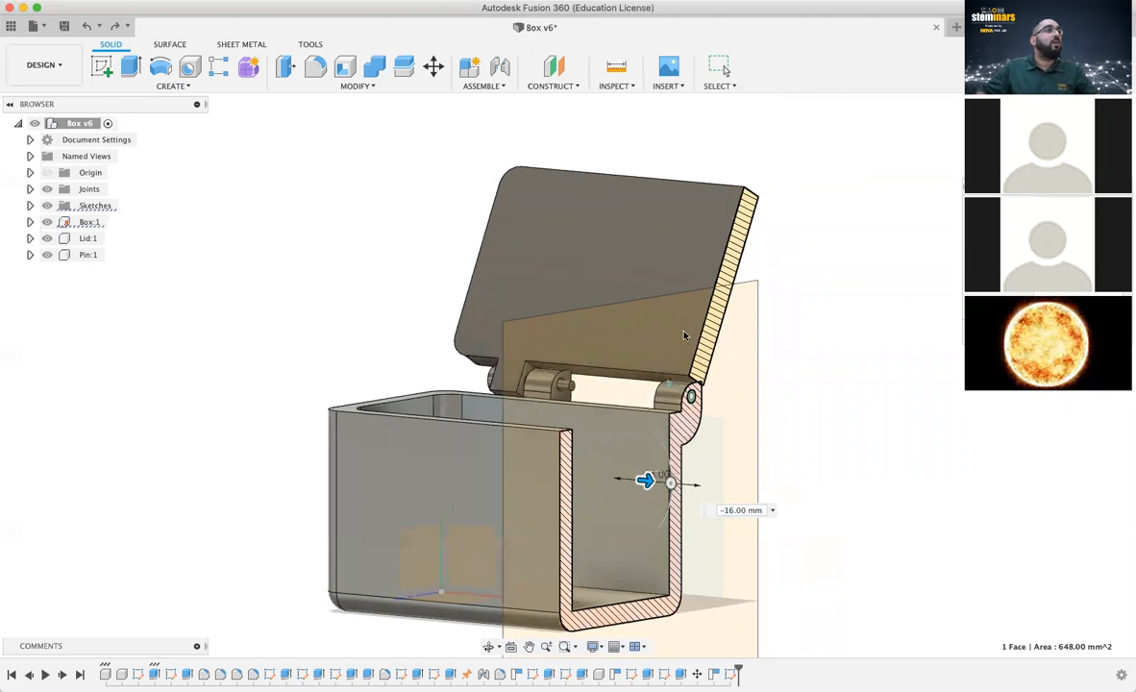
pyautogui.scroll(5, 721, 421)
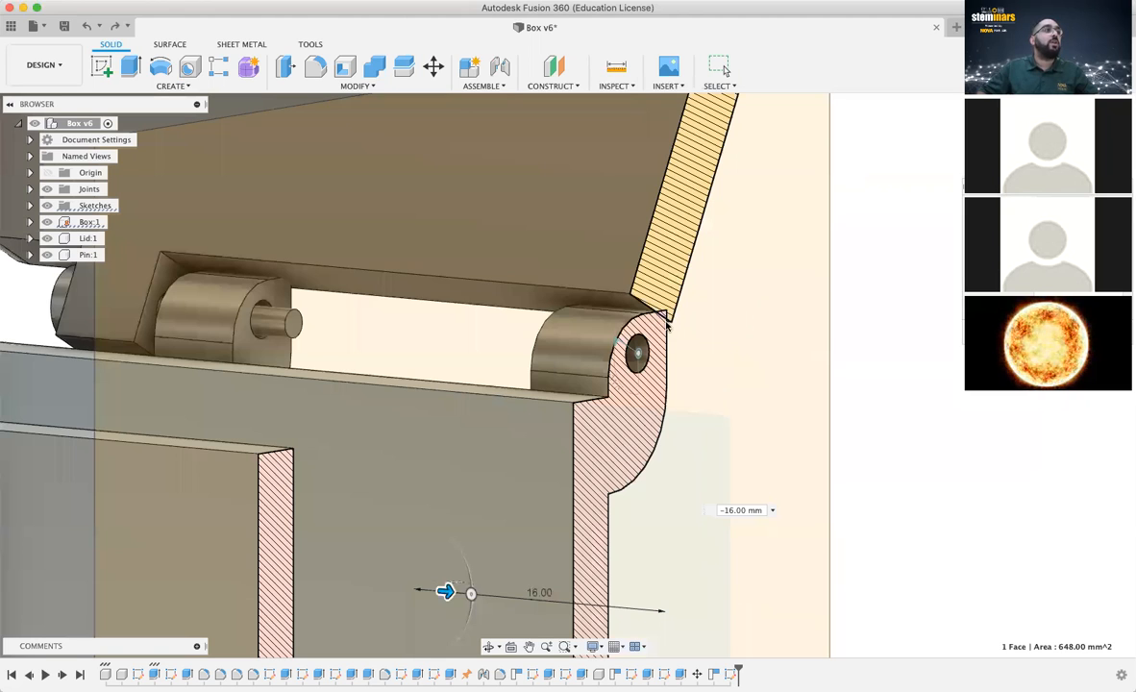
pyautogui.scroll(-10, 668, 316)
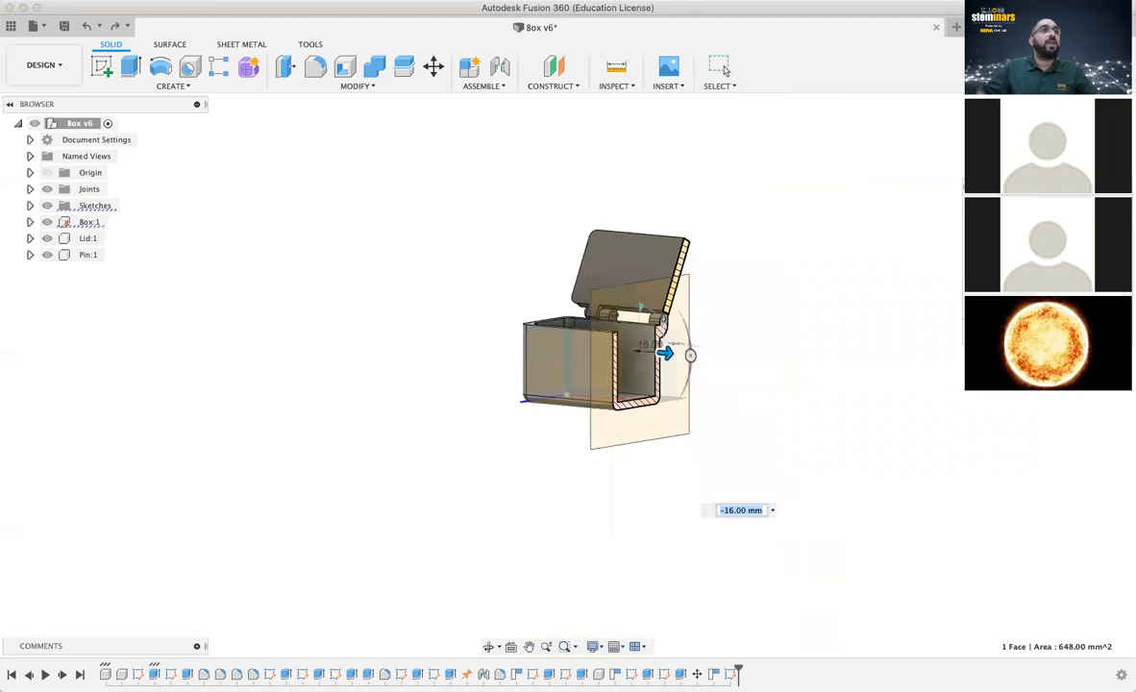
pyautogui.press('Escape')
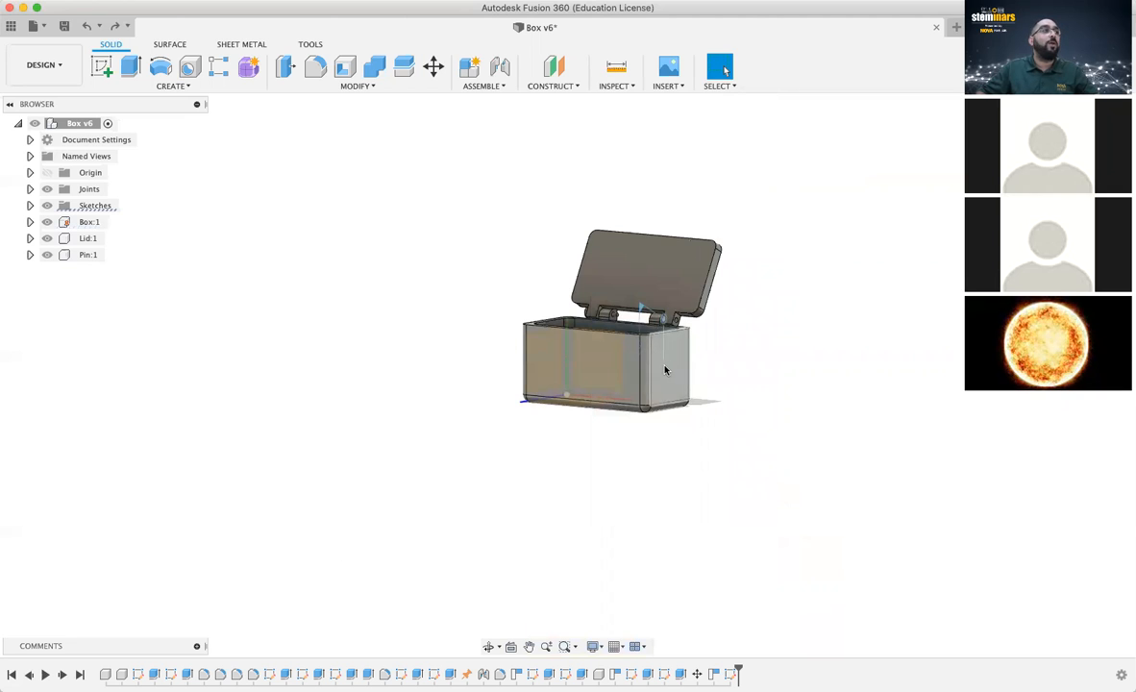
pyautogui.scroll(6, 612, 337)
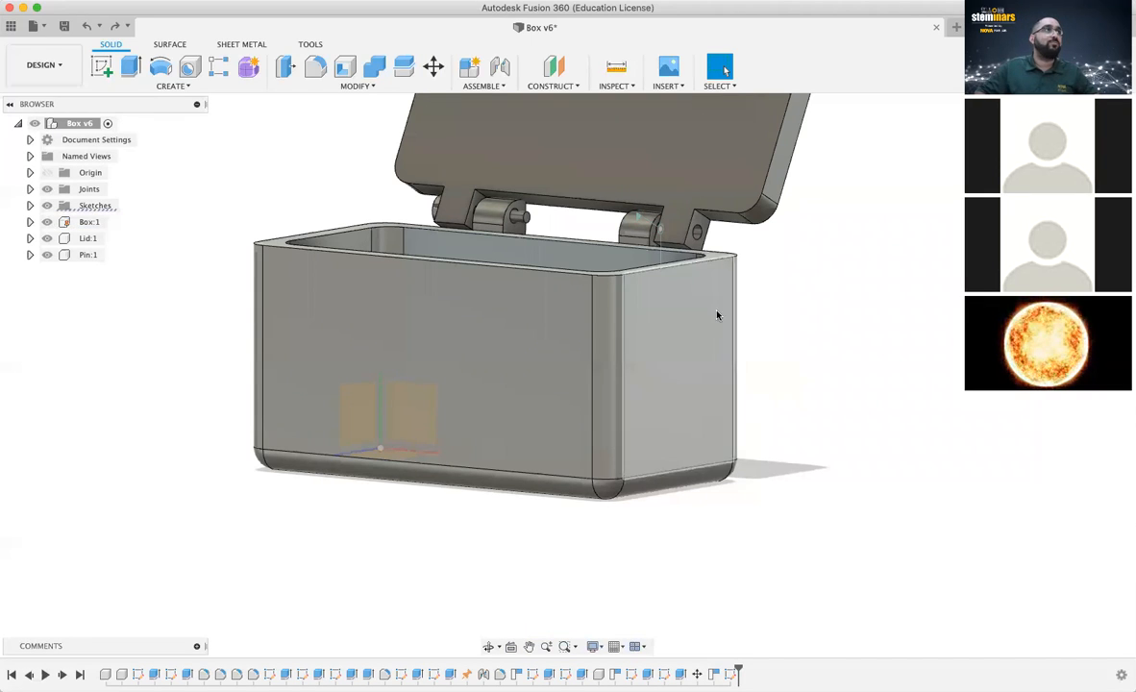
# Swing the lid down on its hinge to close the box
pyautogui.click(615, 86)
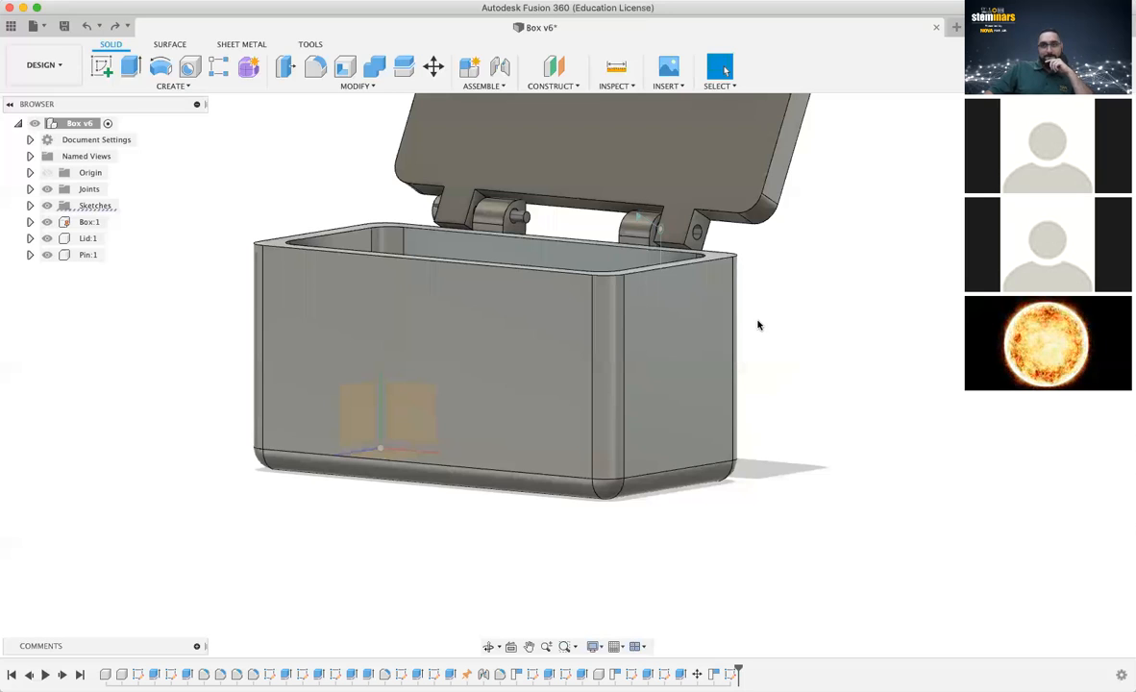
pyautogui.scroll(1, 765, 319)
pyautogui.scroll(-2, 764, 320)
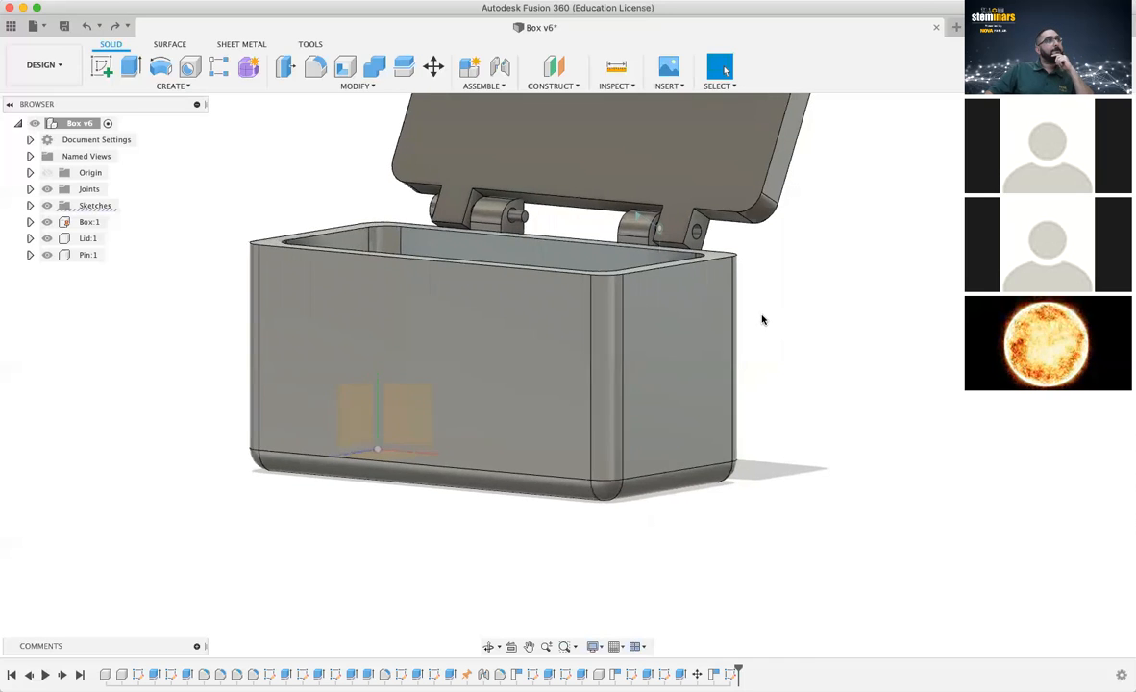
pyautogui.scroll(-2, 758, 263)
pyautogui.moveTo(673, 203); pyautogui.dragTo(644, 215)
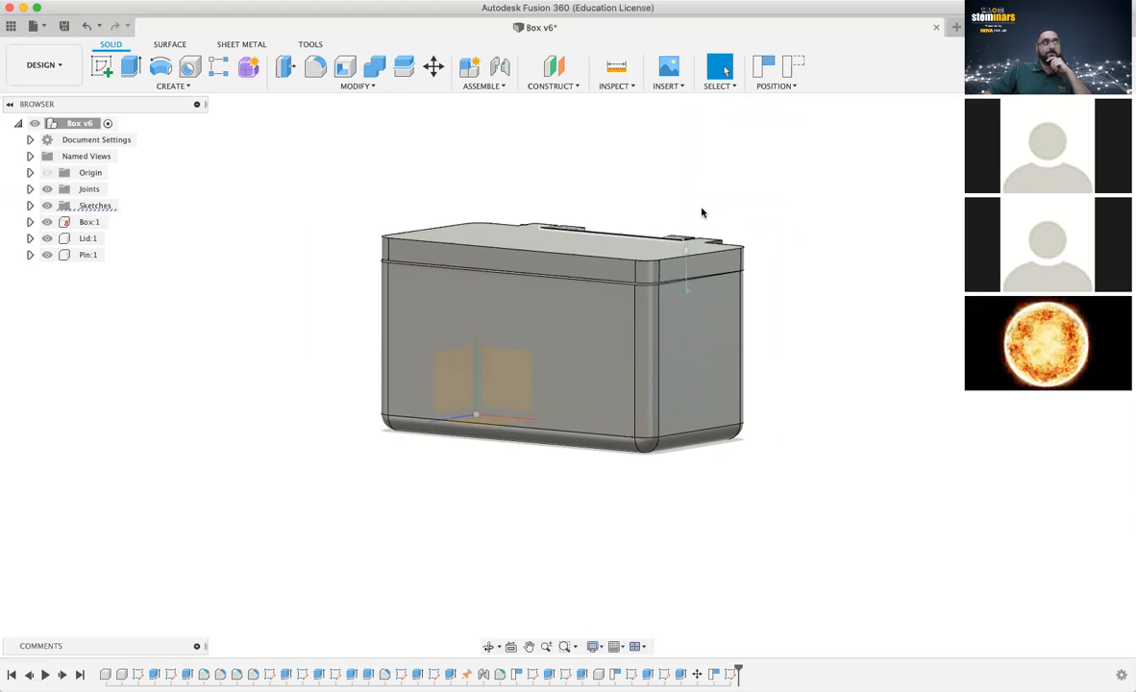
pyautogui.scroll(-1, 622, 133)
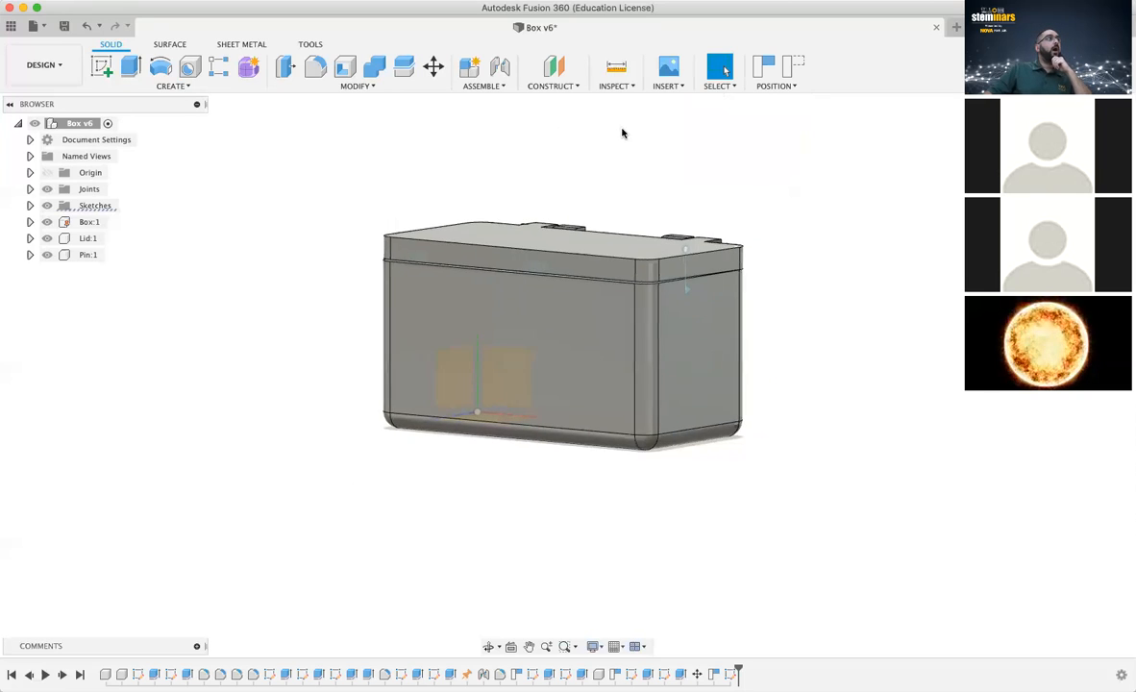
# Add a modeled thread to the open pin hole in the lid's hinge block
pyautogui.click(173, 85)
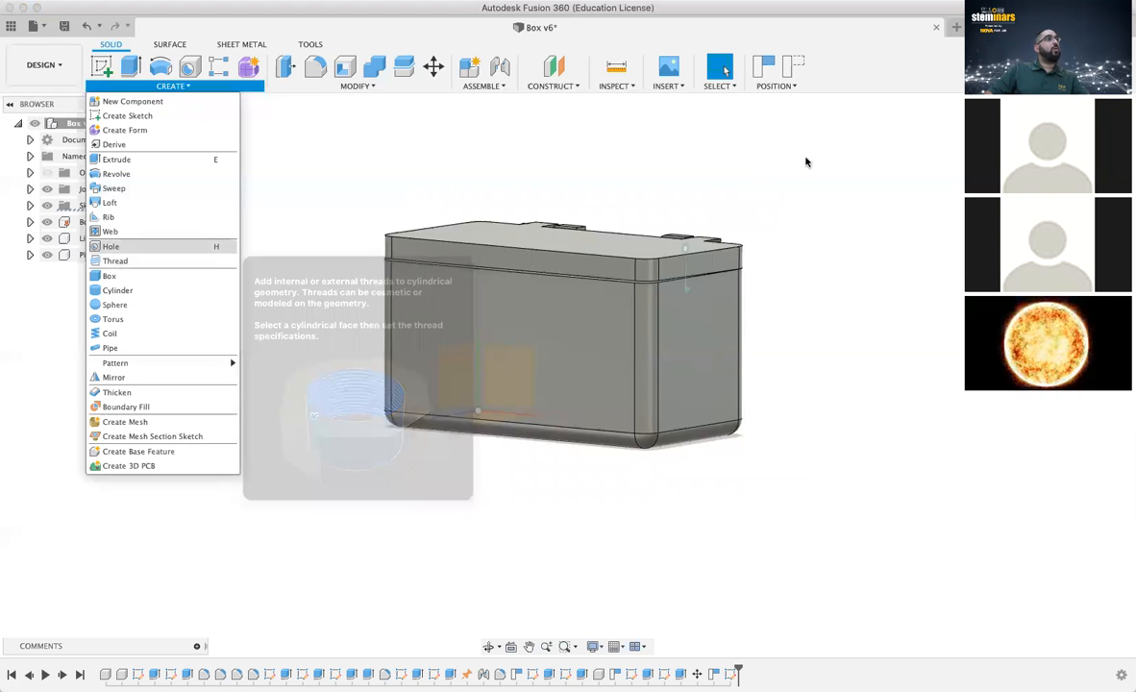
pyautogui.scroll(-5, 806, 163)
pyautogui.scroll(7, 800, 168)
pyautogui.scroll(5, 795, 174)
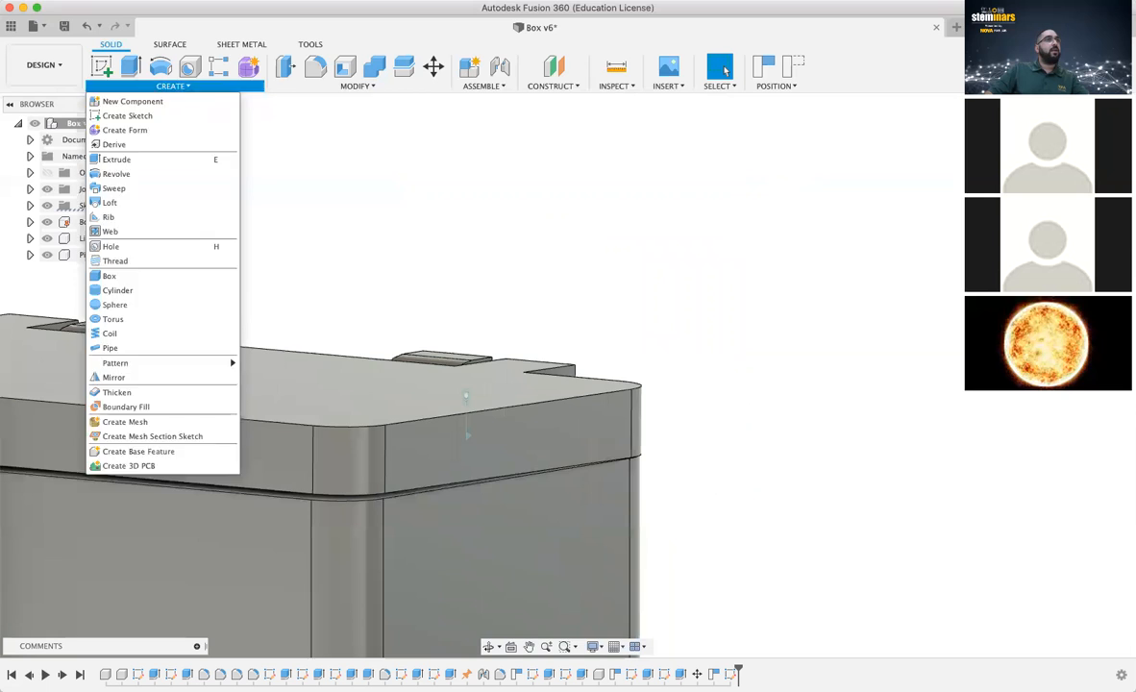
pyautogui.press('Escape')
pyautogui.keyDown('shift'); pyautogui.moveTo(568, 375); pyautogui.dragTo(394, 373, button='middle'); pyautogui.keyUp('shift')
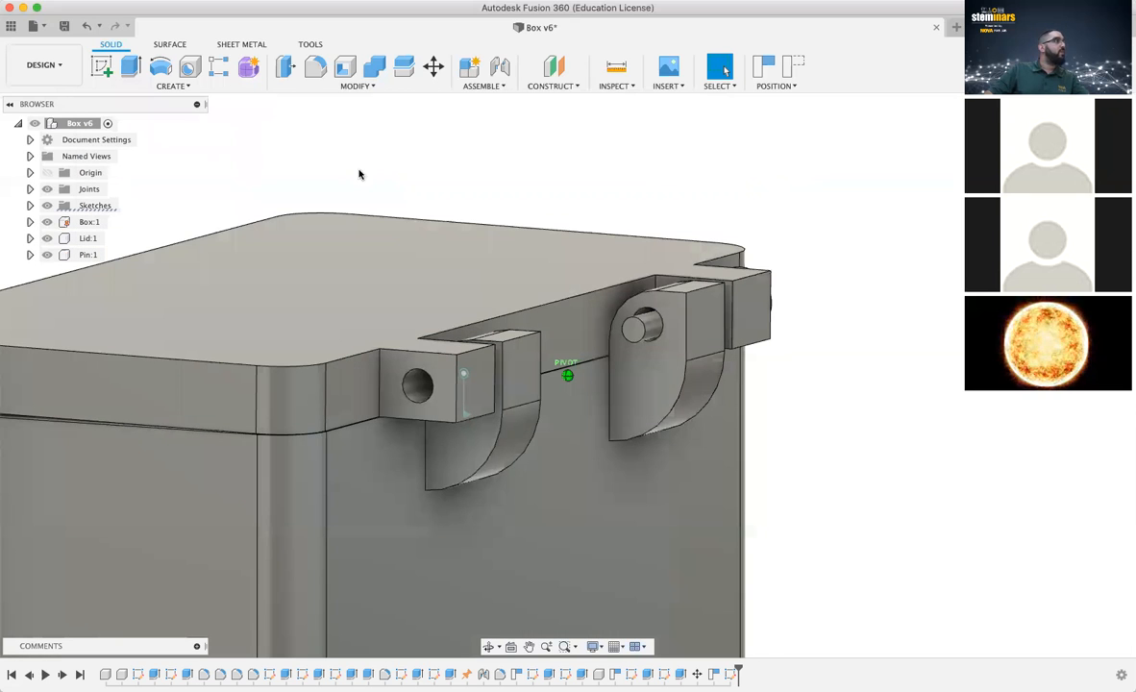
pyautogui.click(162, 84)
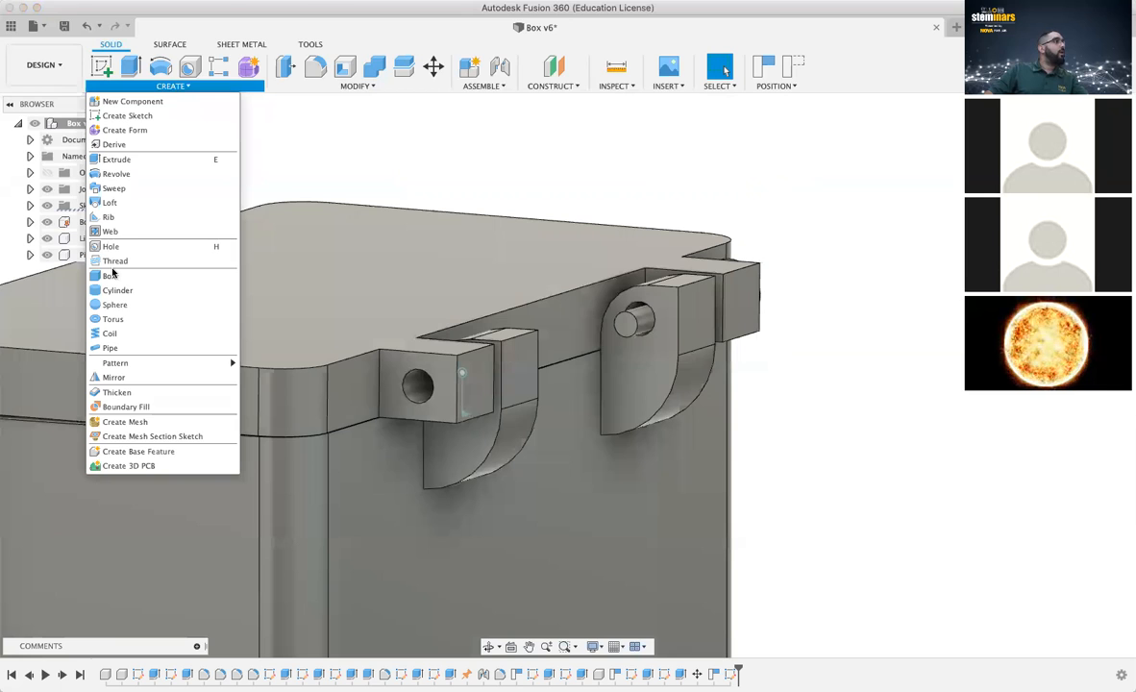
pyautogui.click(113, 261)
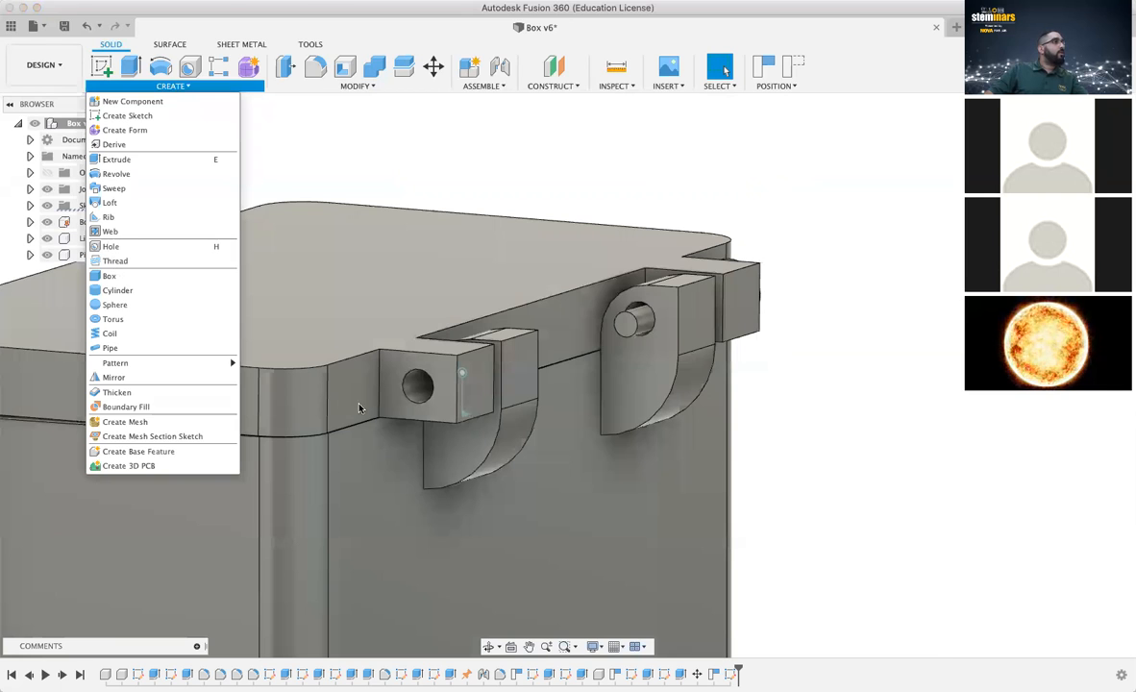
pyautogui.click(419, 392)
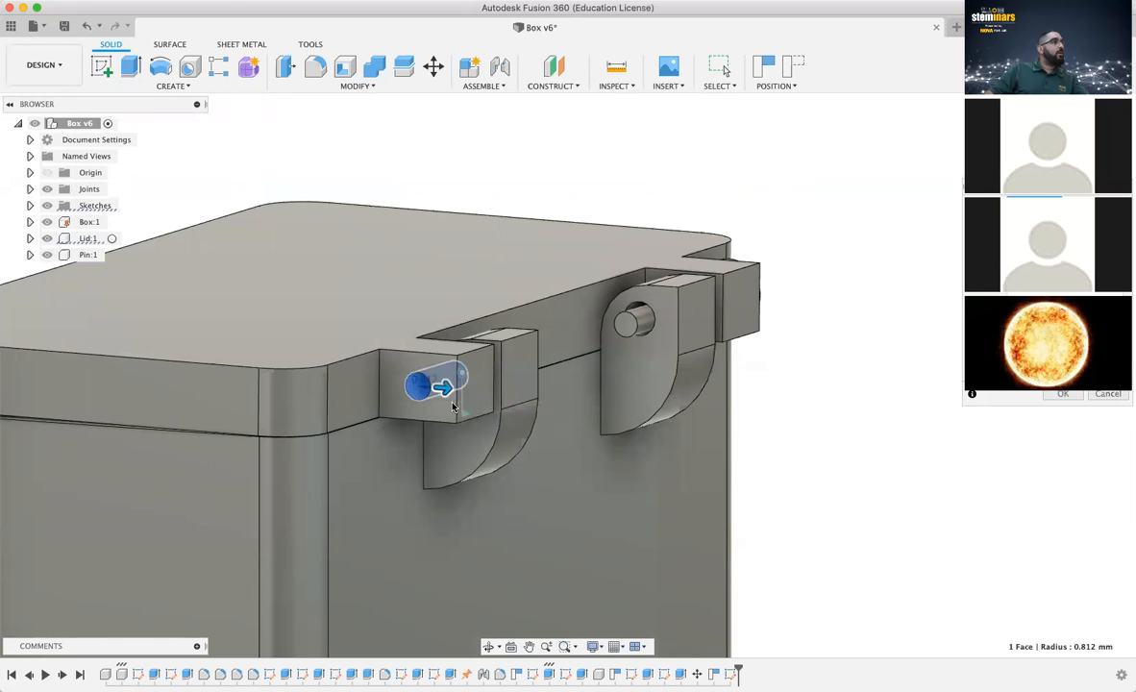
pyautogui.scroll(-1, 429, 407)
pyautogui.scroll(3, 430, 408)
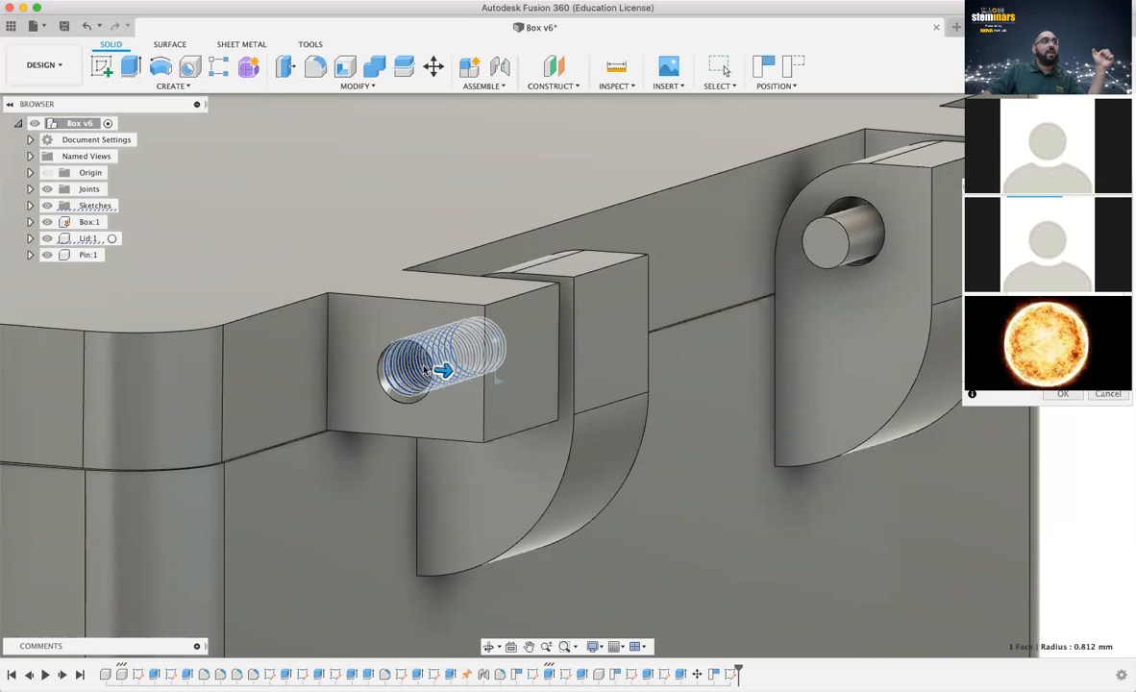
pyautogui.click(1061, 395)
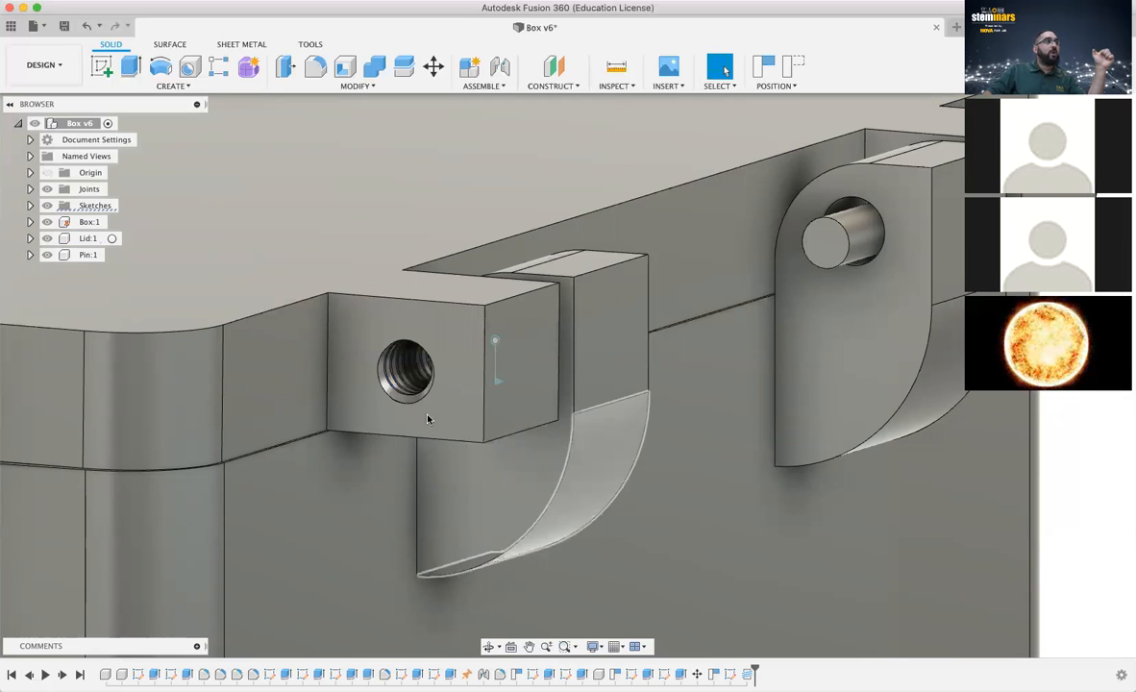
# Inspect the threaded hole in the lid's hinge block and delete its thread feature
pyautogui.scroll(2, 412, 360)
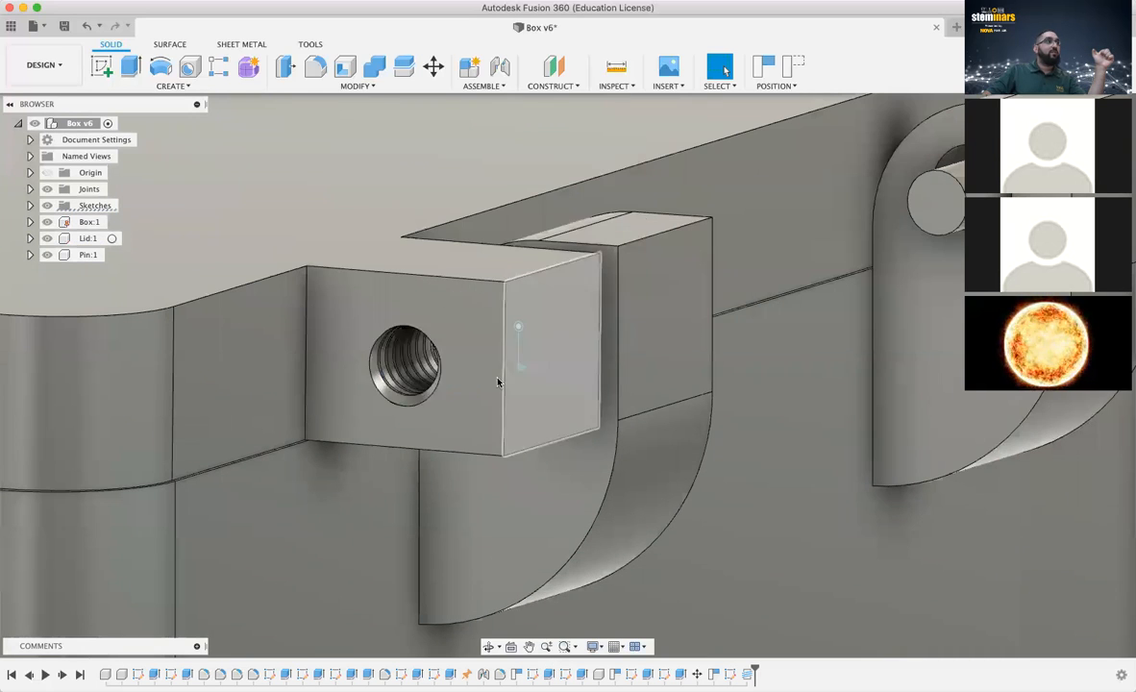
pyautogui.scroll(-4, 561, 343)
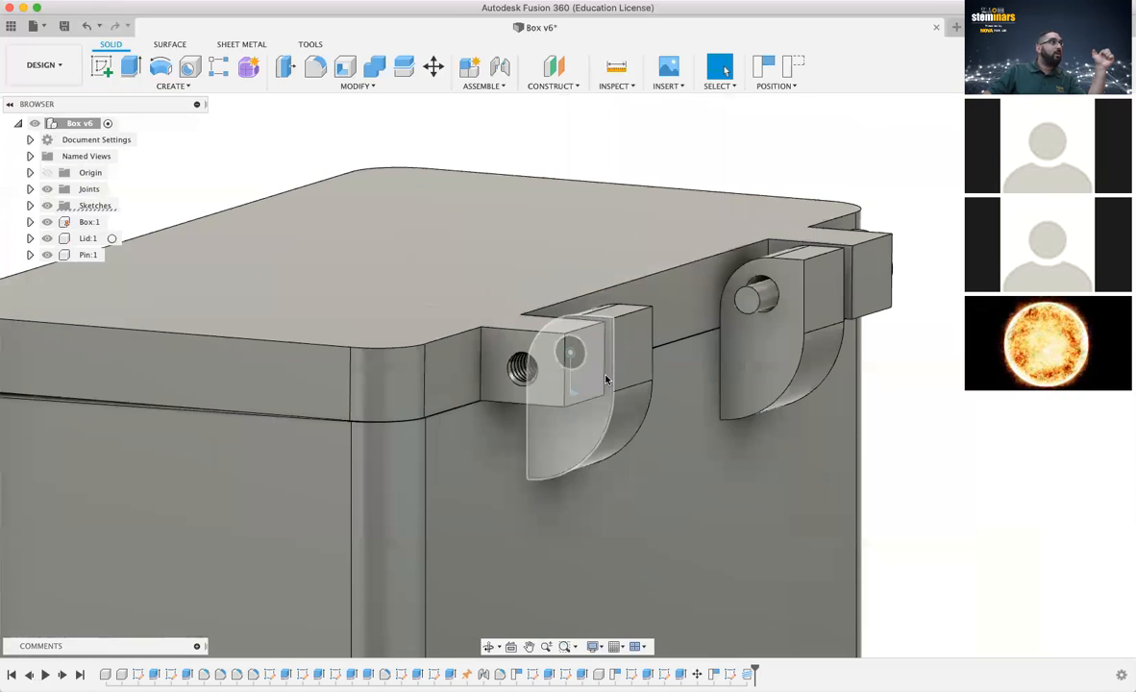
pyautogui.scroll(5, 606, 380)
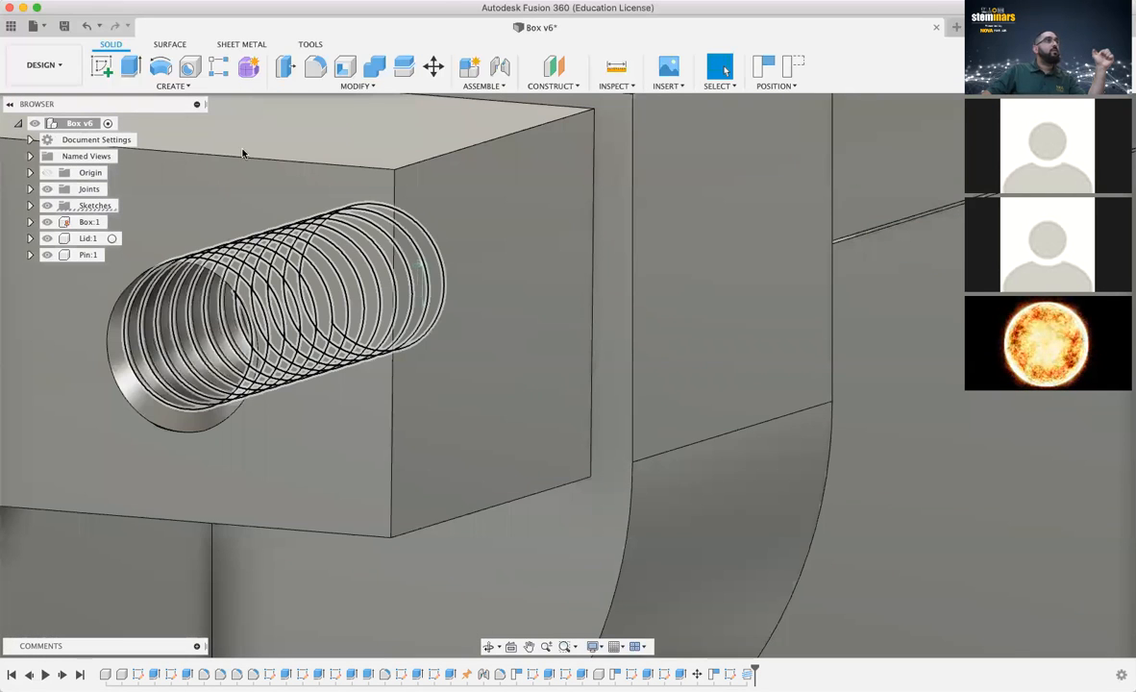
pyautogui.scroll(-3, 871, 379)
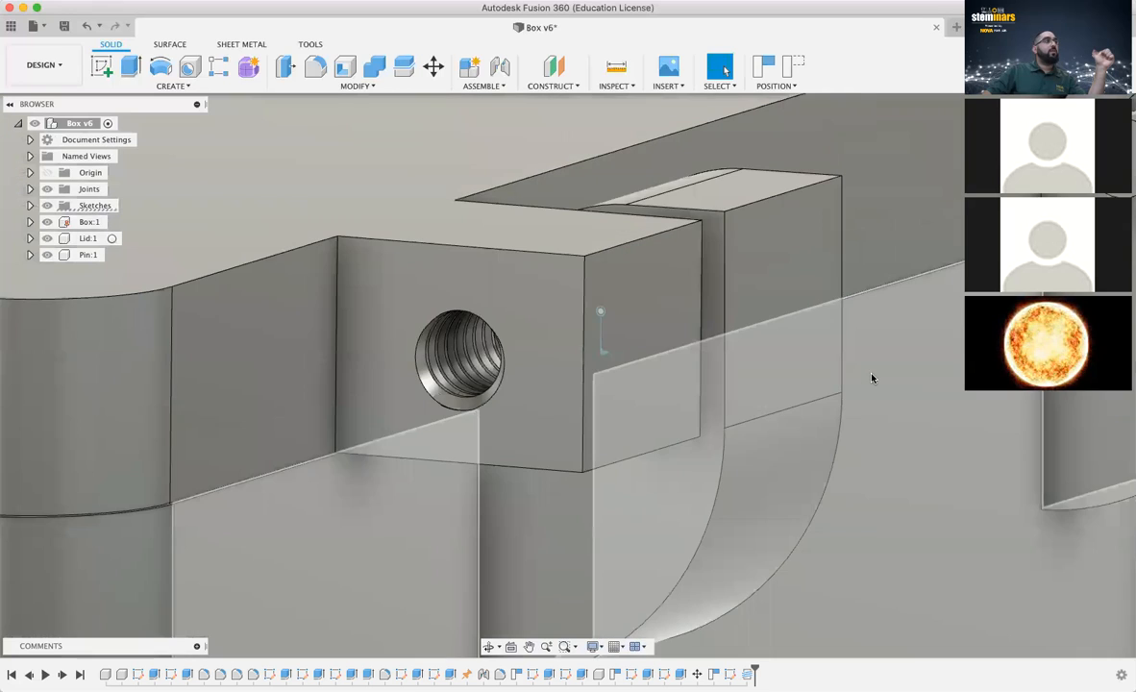
pyautogui.scroll(1, 779, 638)
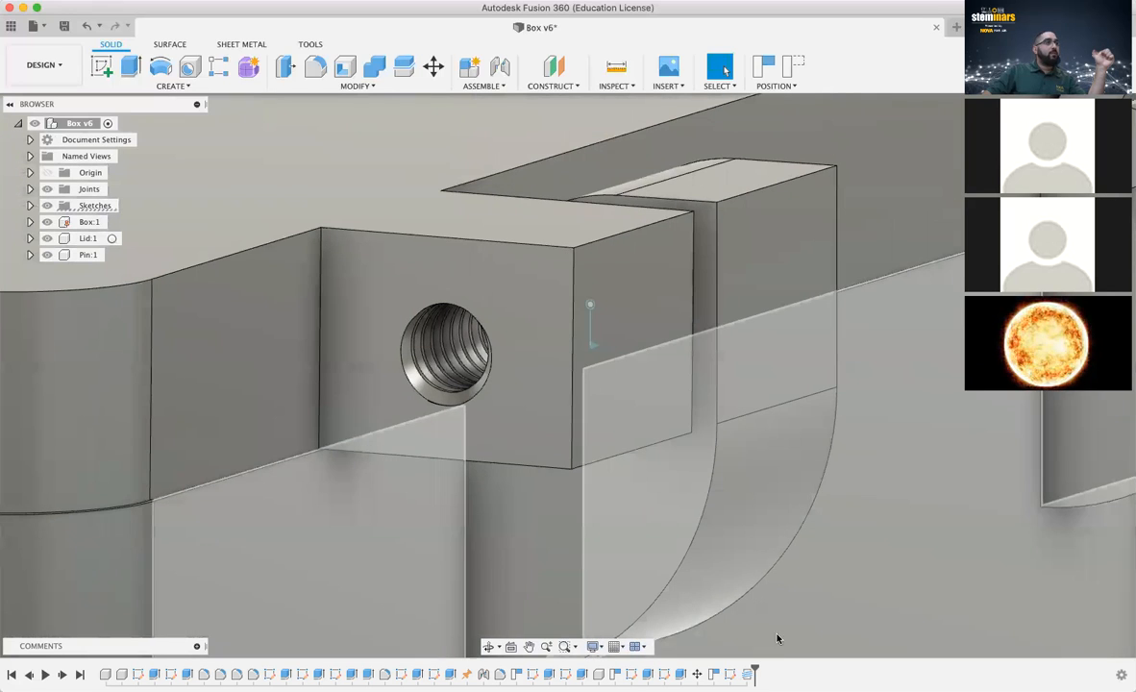
pyautogui.click(748, 677)
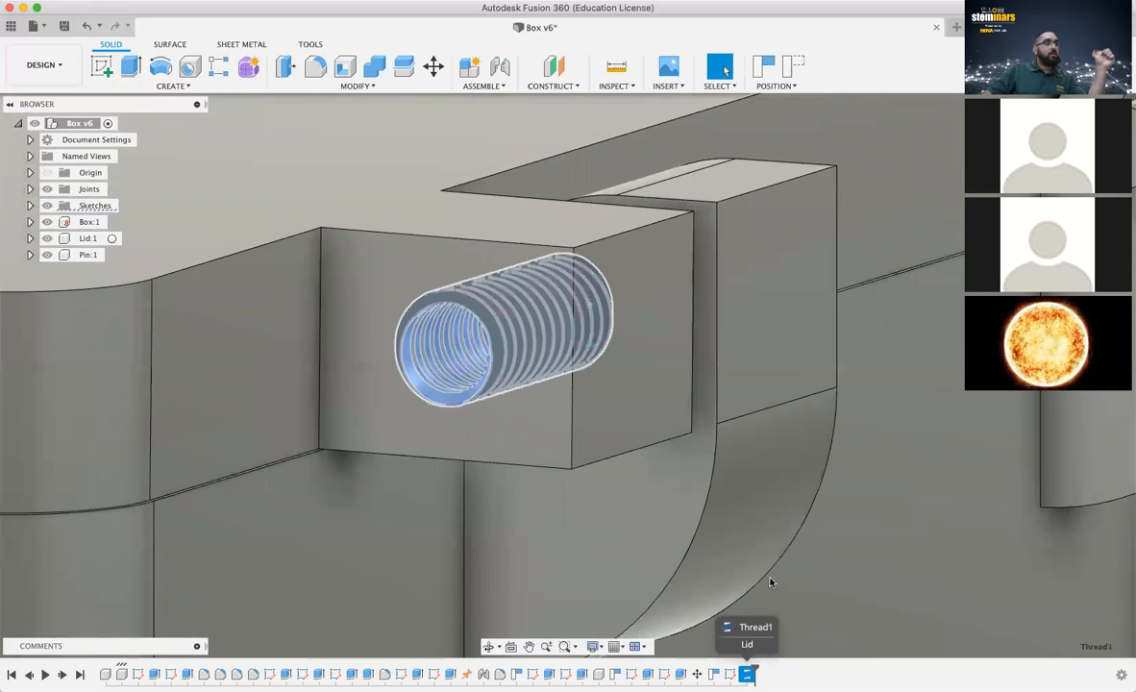
pyautogui.rightClick(747, 675)
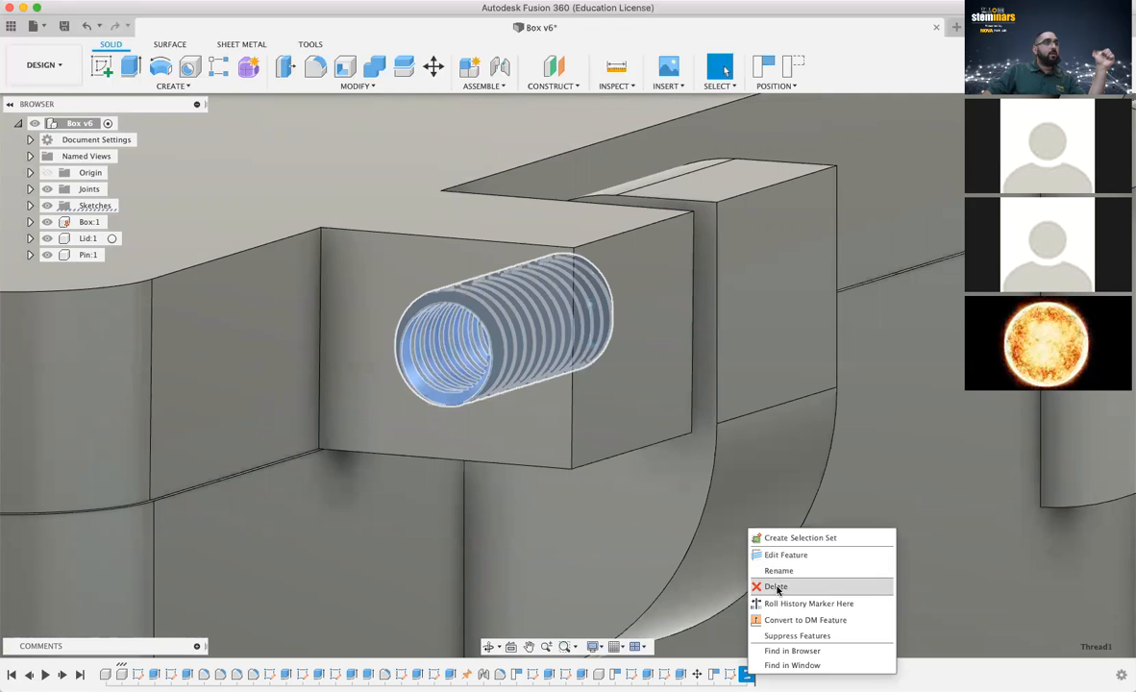
pyautogui.click(777, 587)
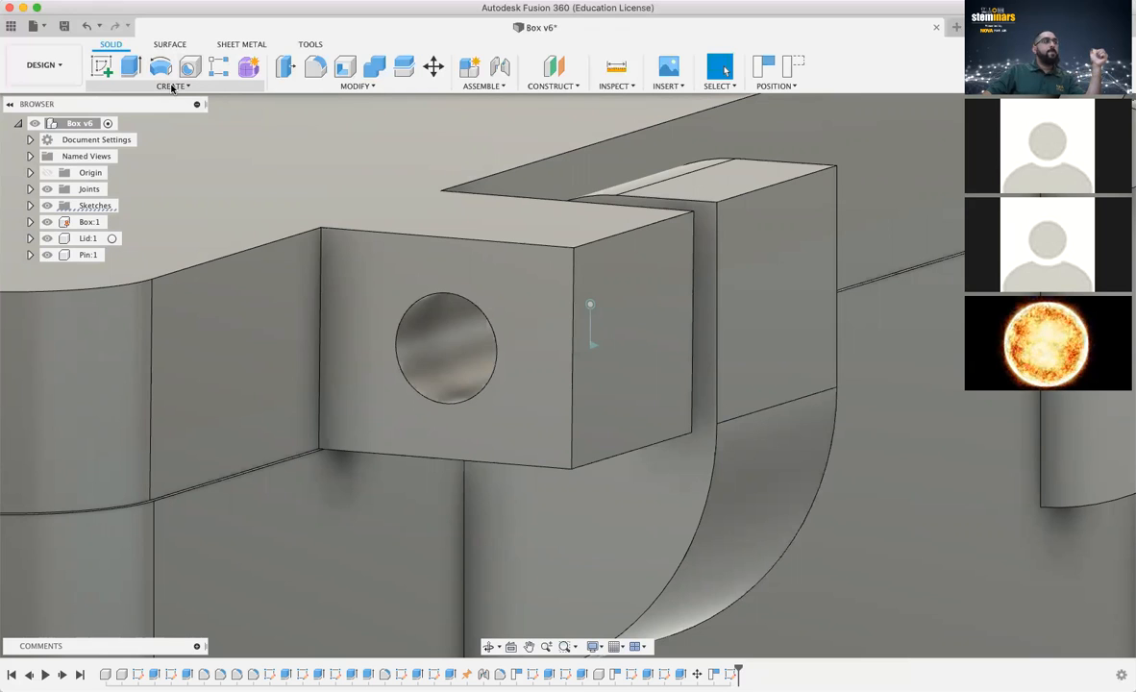
# Apply a cosmetic thread to the pin hole in the lid's hinge block and inspect it up close
pyautogui.click(172, 87)
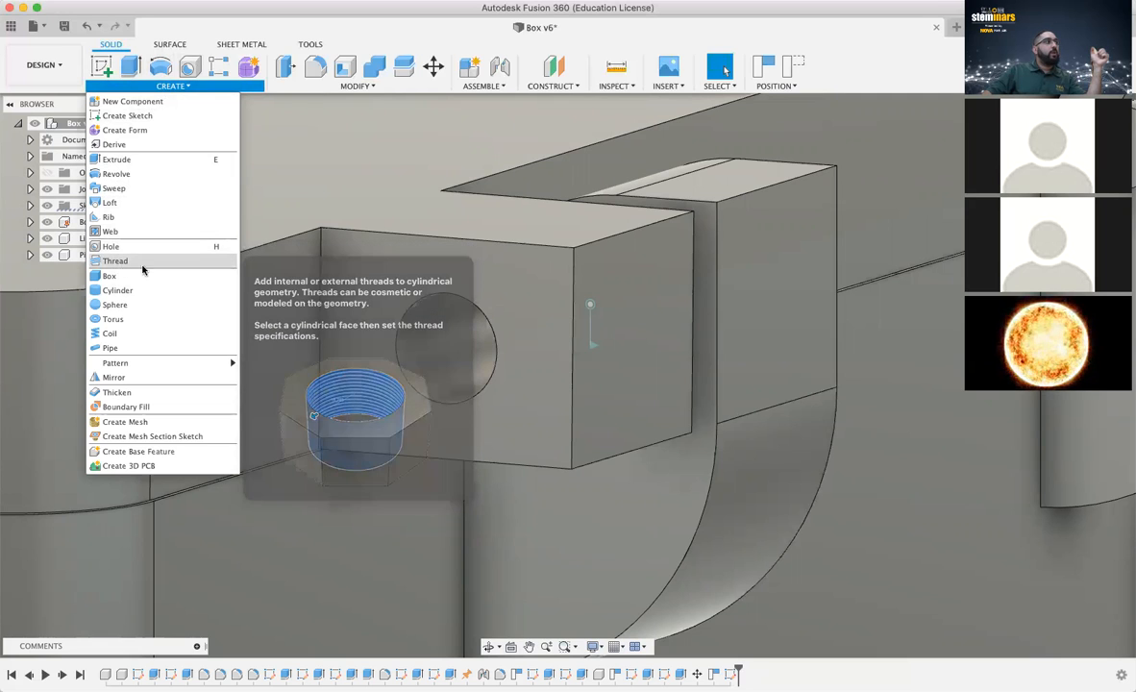
pyautogui.click(134, 262)
pyautogui.click(445, 361)
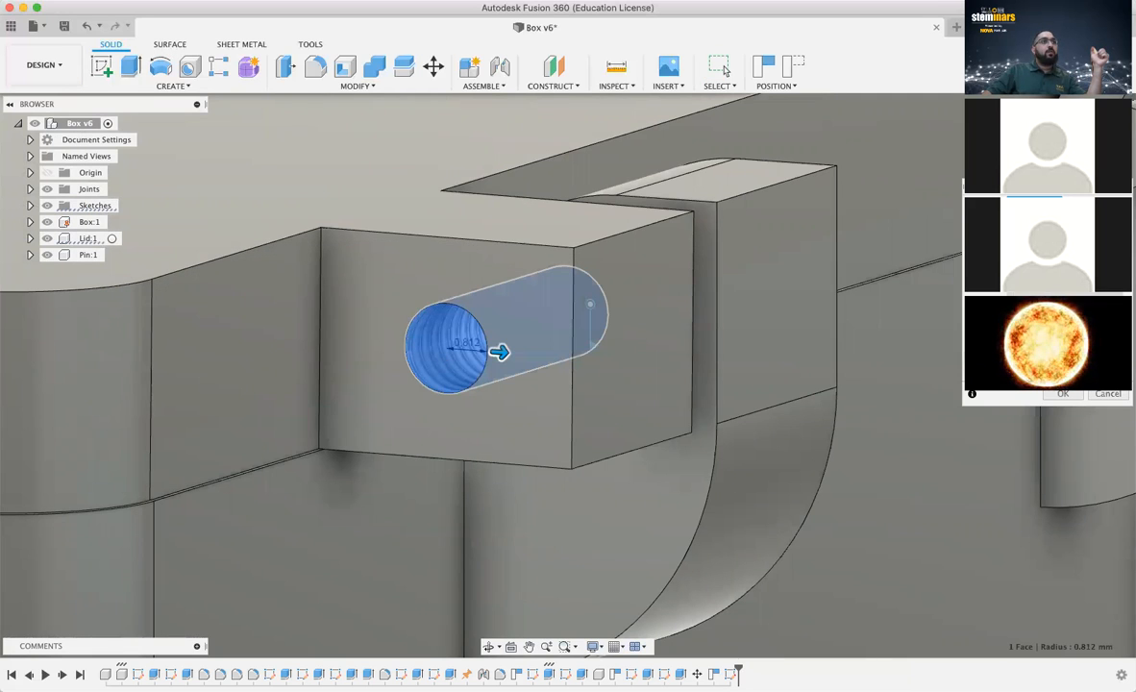
pyautogui.click(1063, 395)
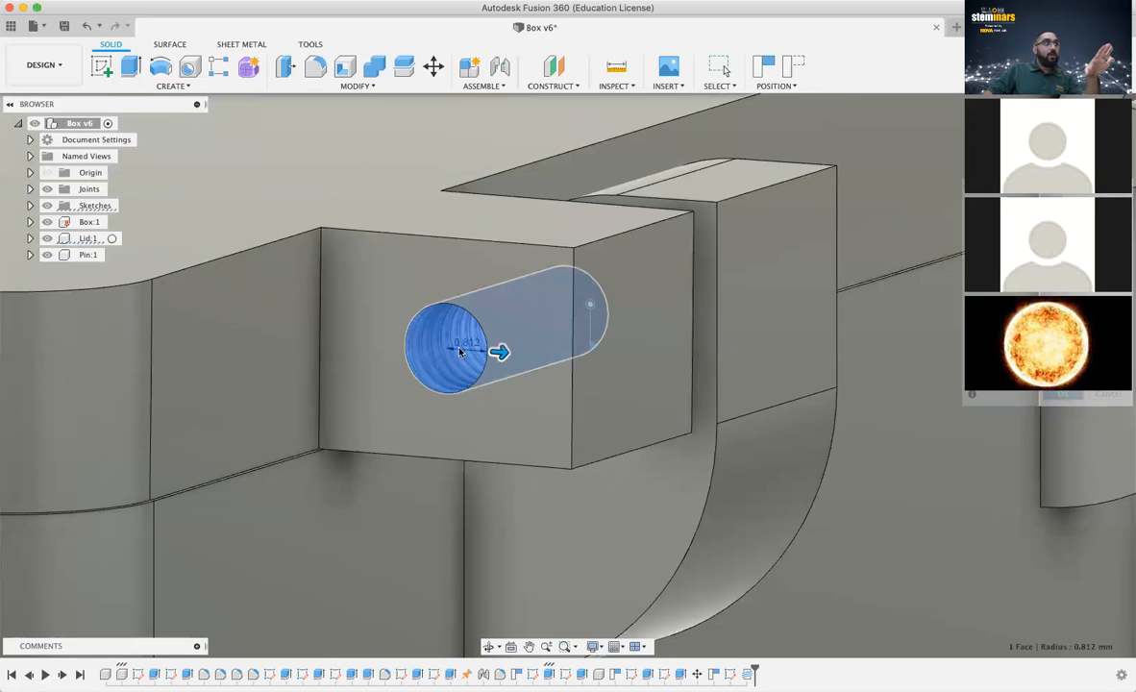
pyautogui.scroll(-1, 461, 359)
pyautogui.scroll(3, 459, 360)
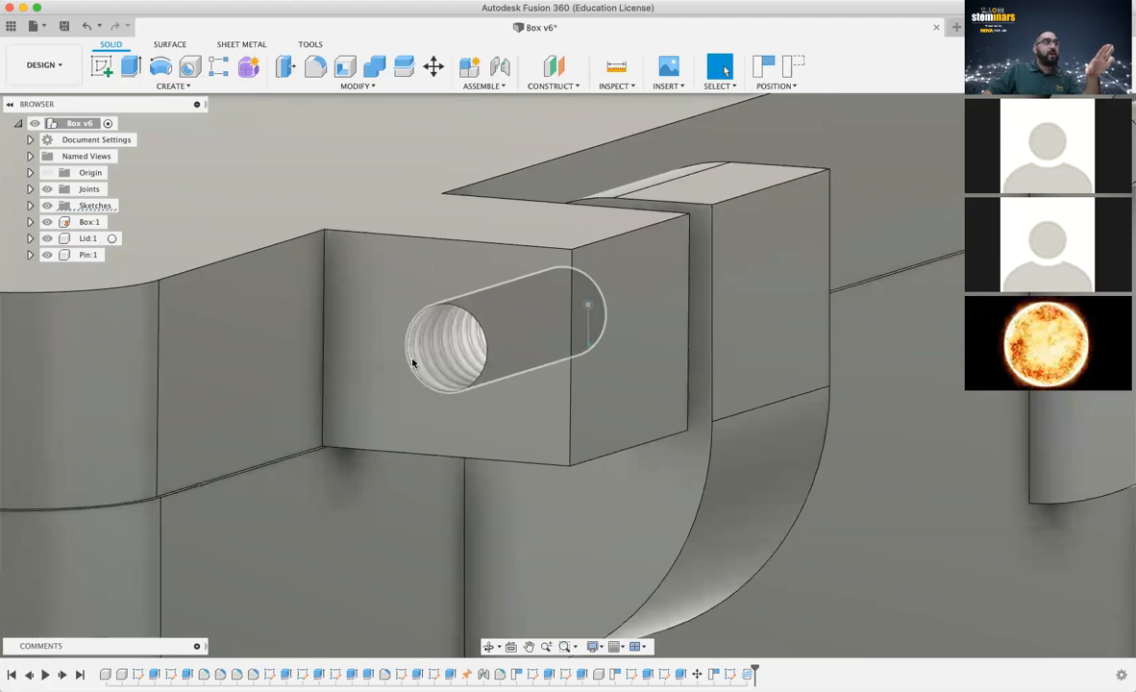
pyautogui.scroll(-2, 482, 331)
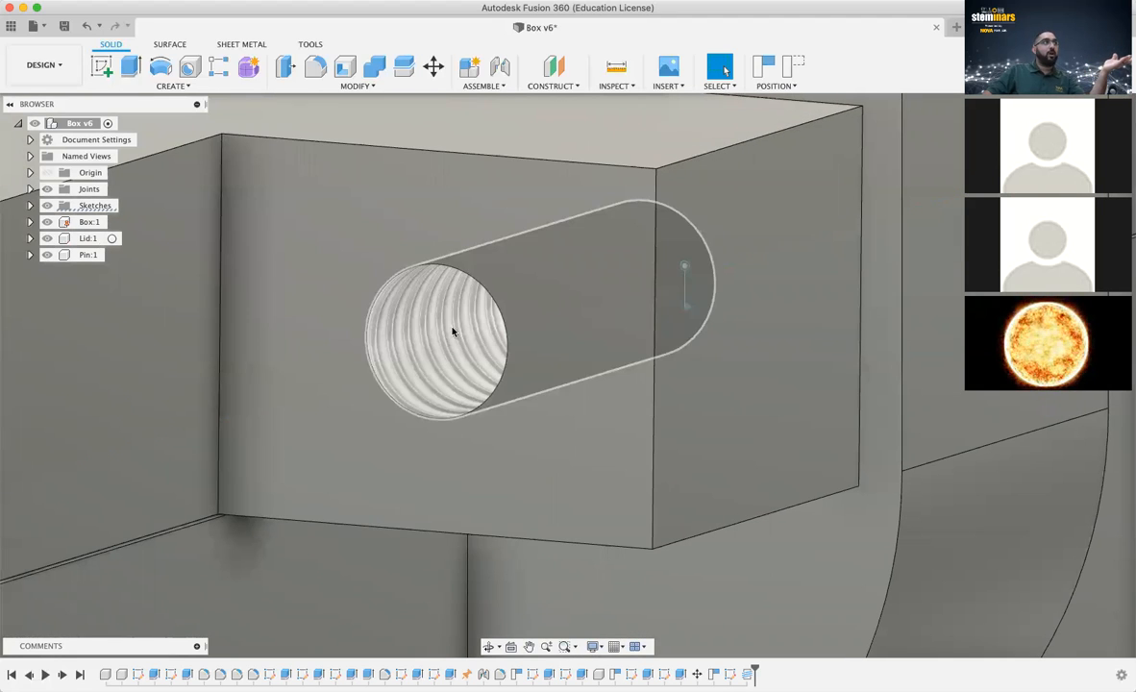
# Edit the hinge hole's cosmetic thread so that it is modeled as real geometry, and inspect the grooves
pyautogui.click(748, 676)
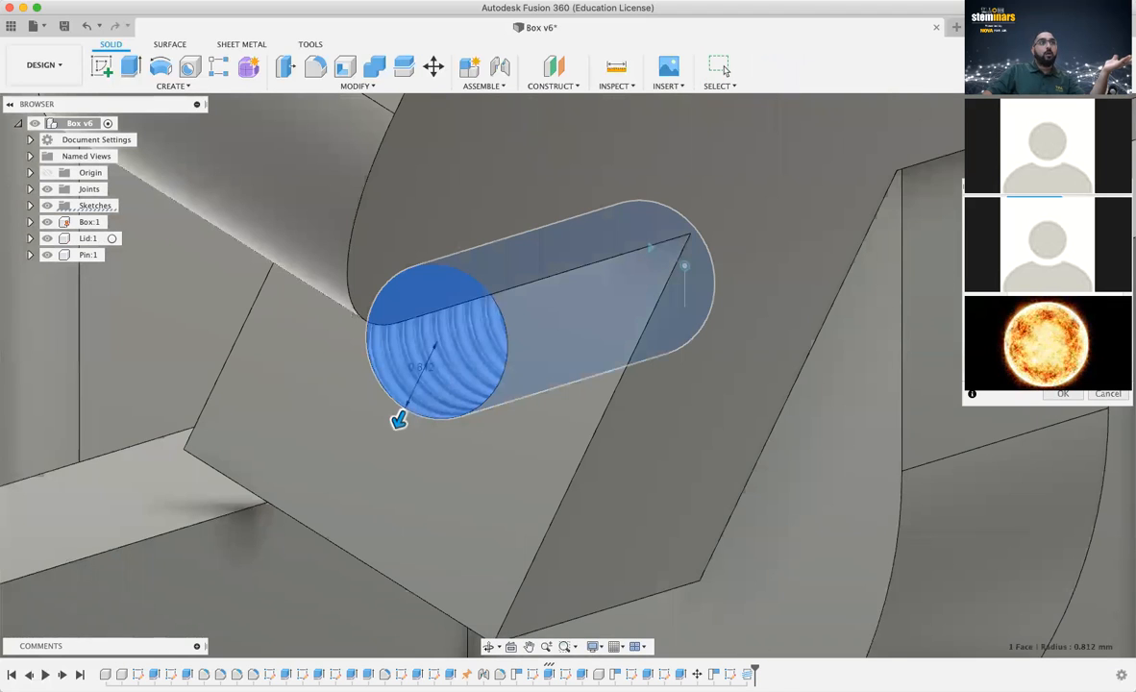
pyautogui.click(1061, 394)
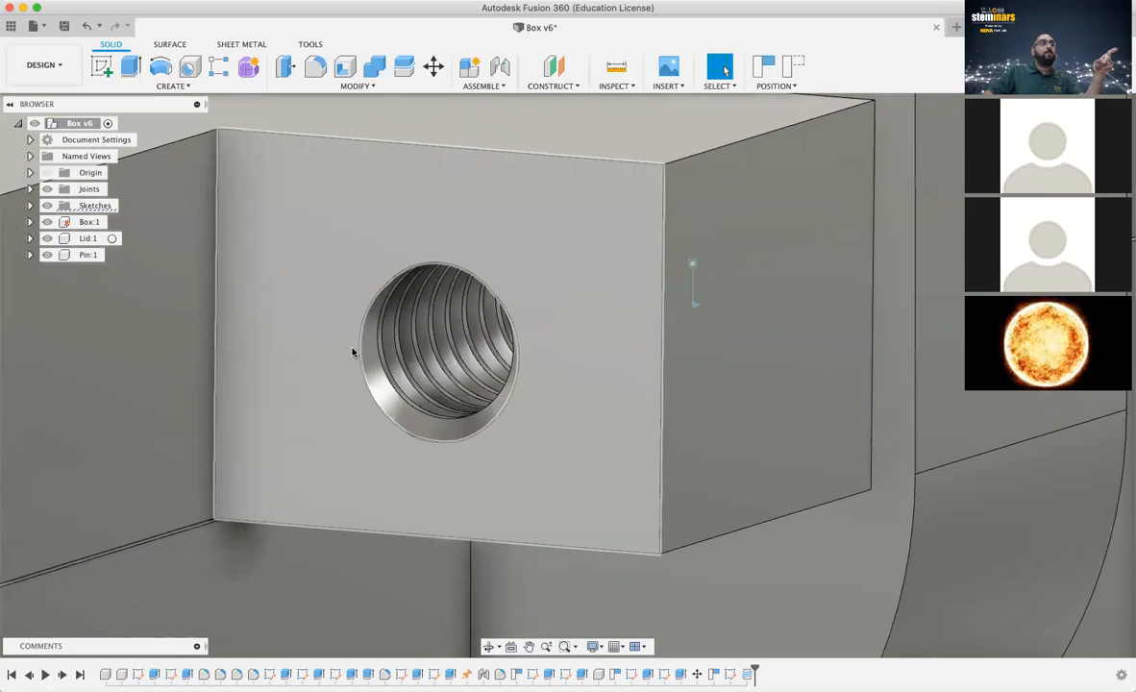
pyautogui.scroll(3, 403, 334)
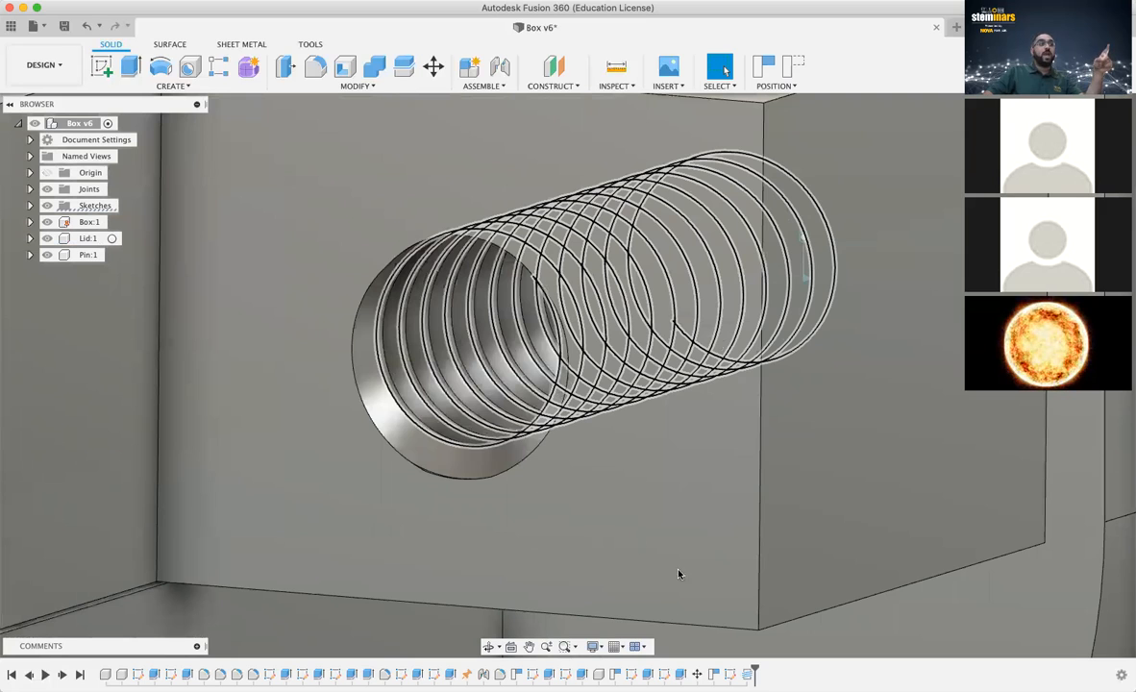
pyautogui.scroll(-3, 478, 477)
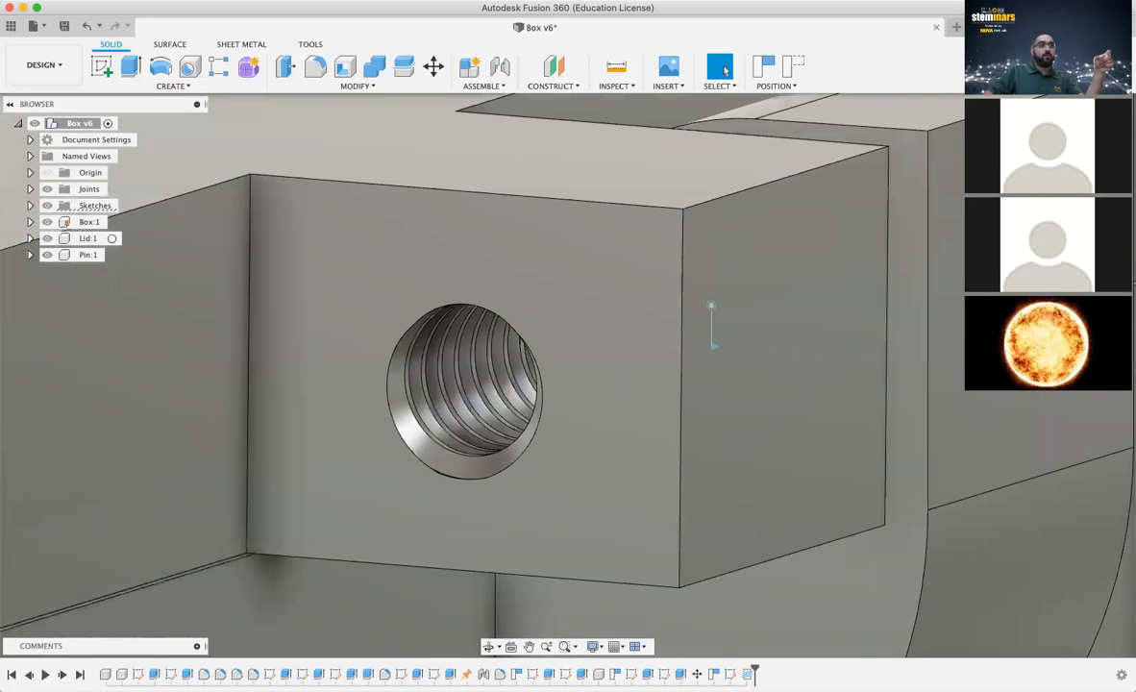
# Reopen the thread feature of the lid's hinge hole to review it without changes, and inspect the threaded hole and whole box
pyautogui.doubleClick(747, 674)
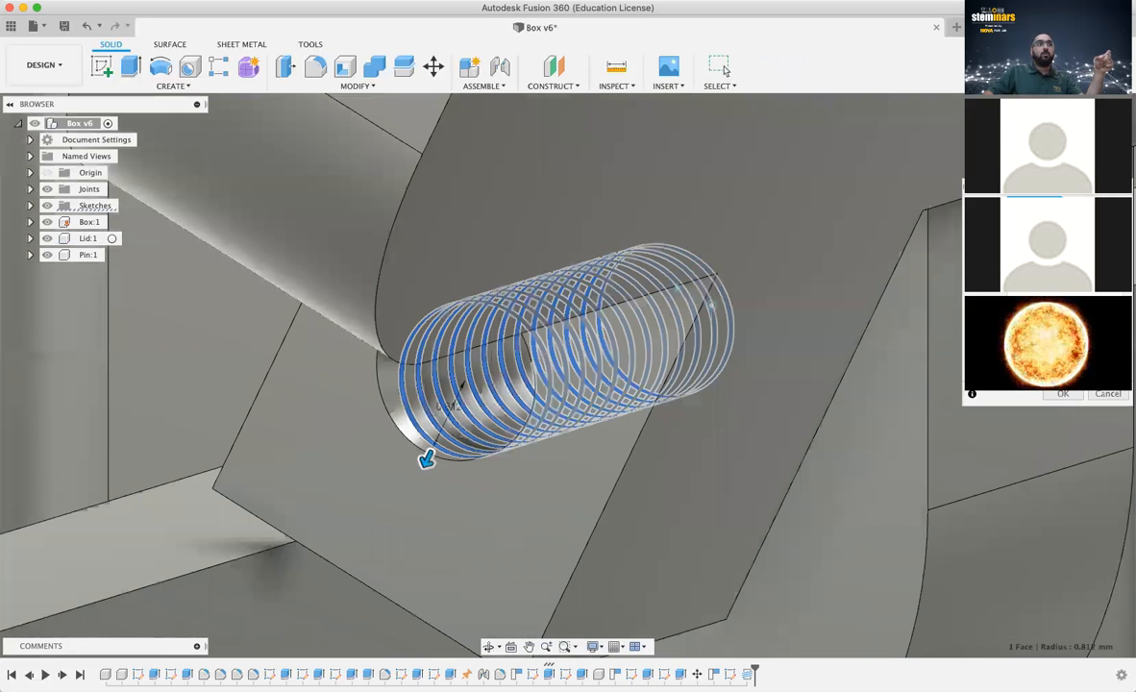
pyautogui.click(1109, 394)
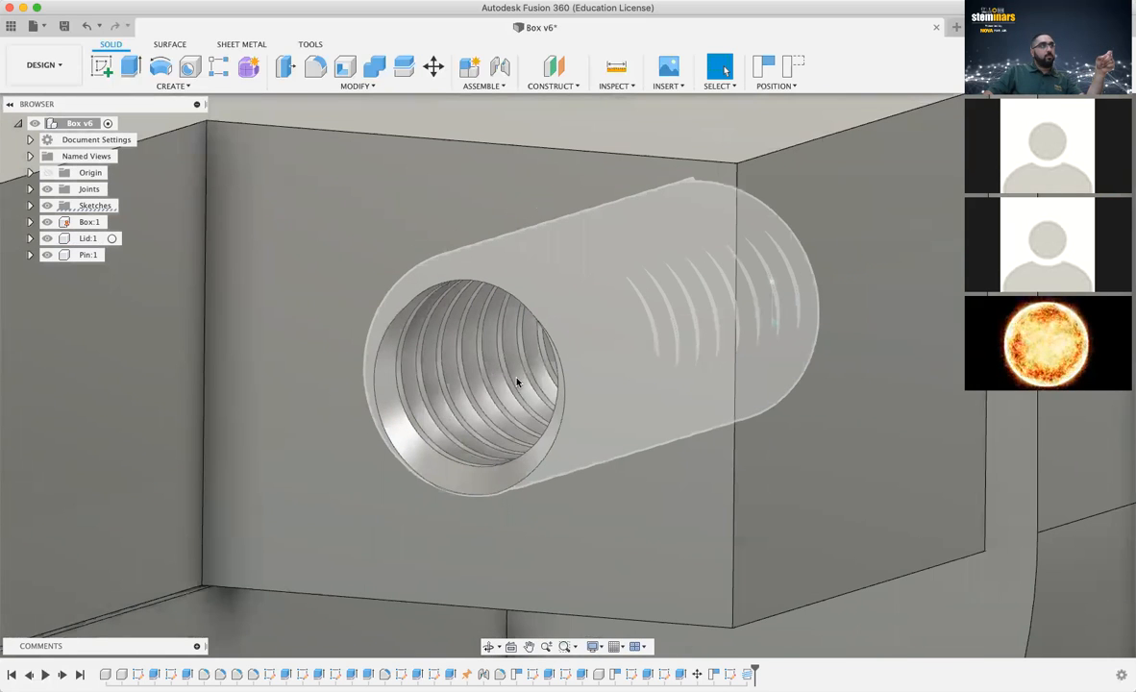
pyautogui.doubleClick(751, 676)
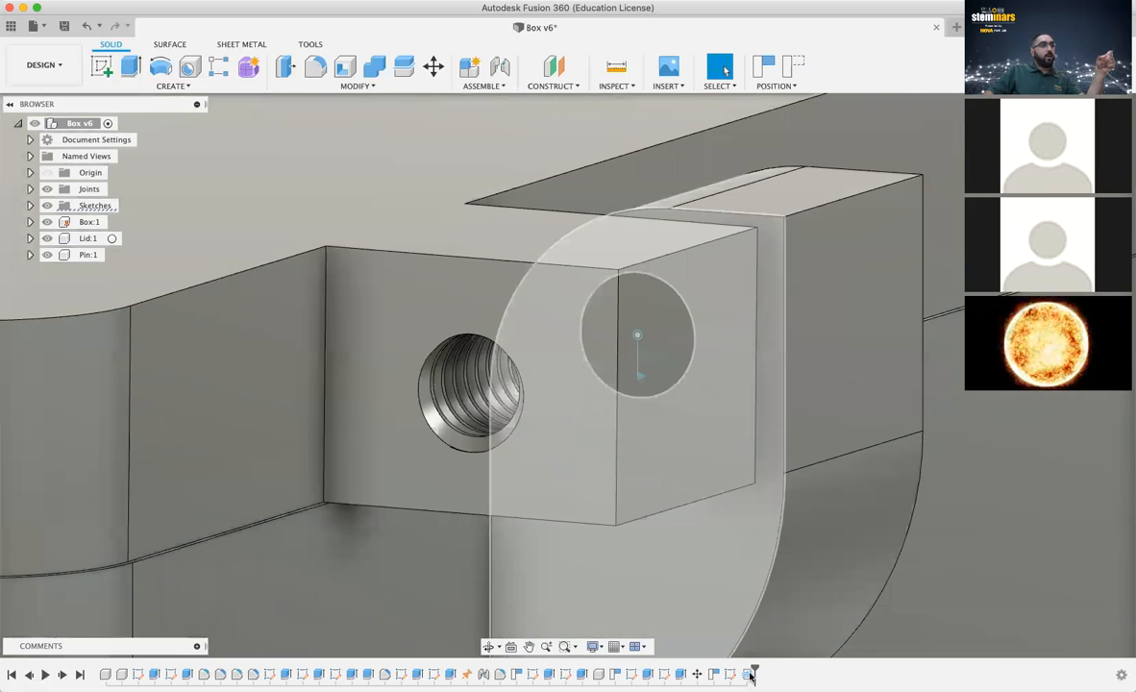
pyautogui.rightClick(750, 676)
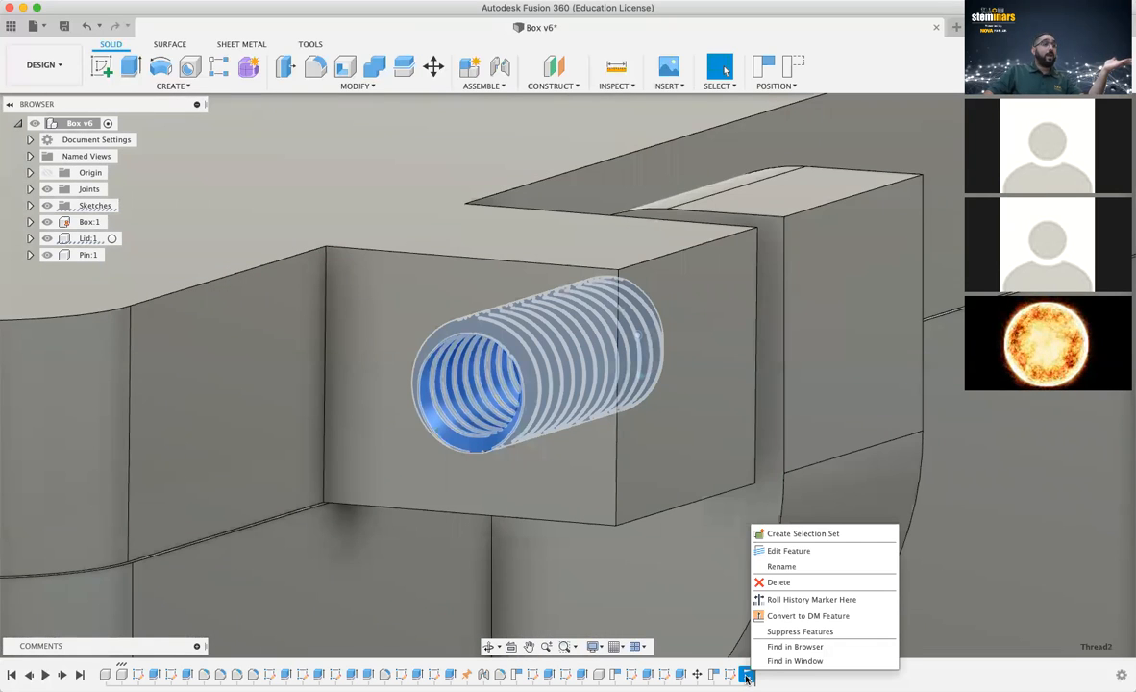
pyautogui.scroll(5, 676, 577)
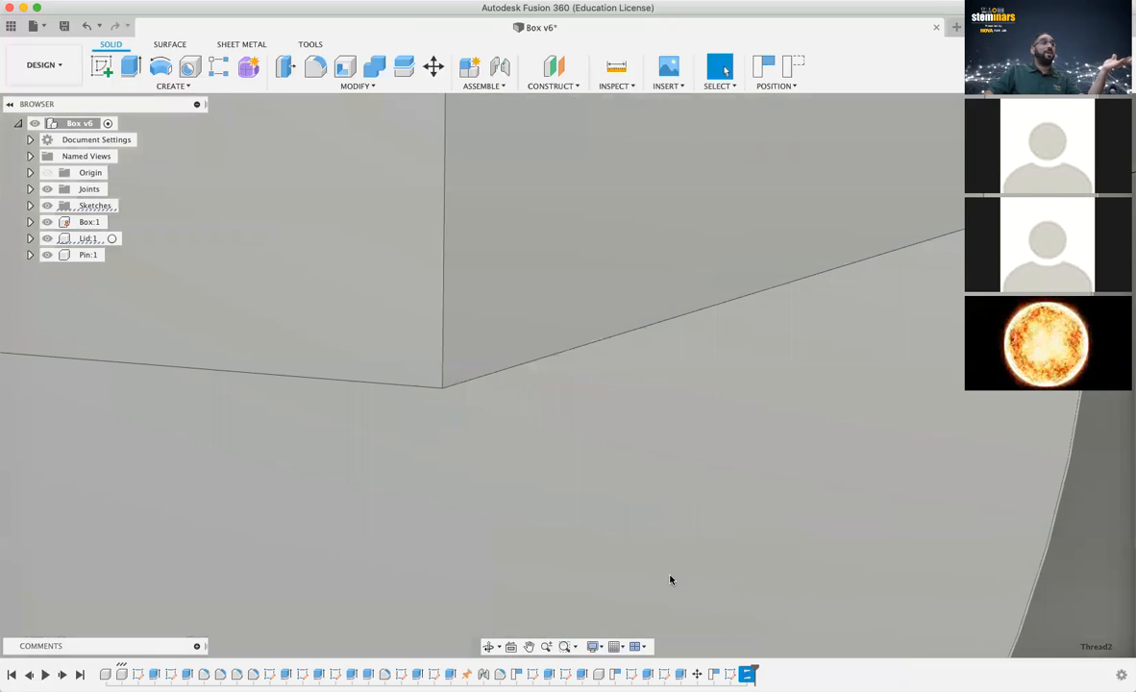
pyautogui.scroll(-5, 737, 335)
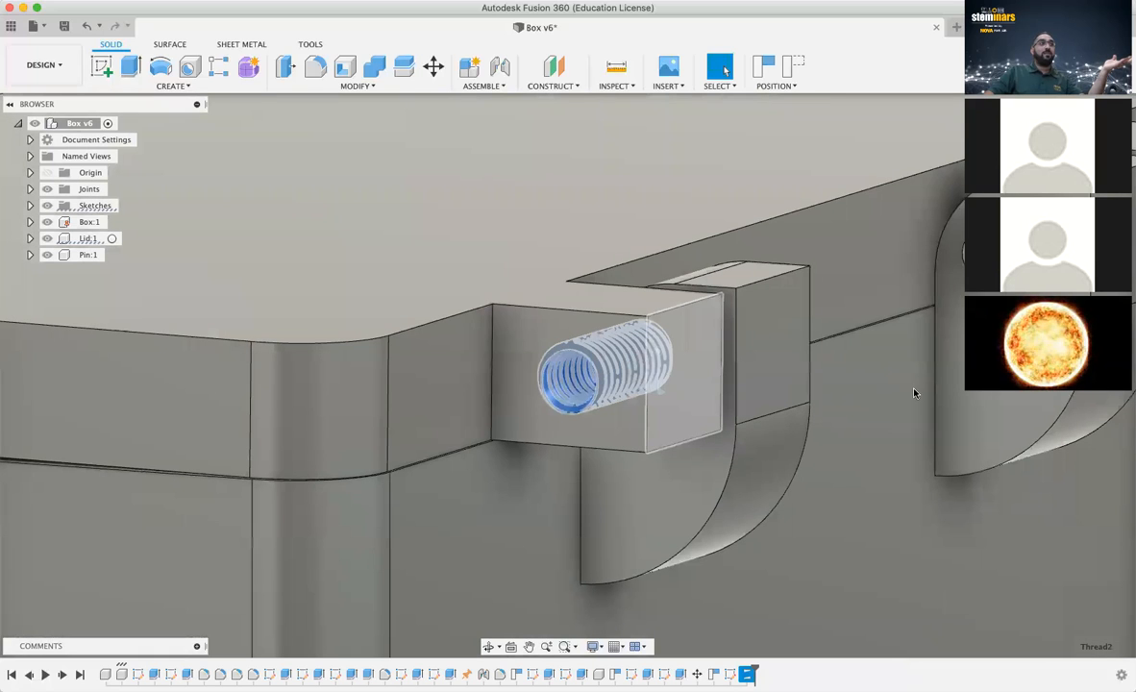
pyautogui.scroll(-3, 896, 402)
pyautogui.scroll(-8, 924, 429)
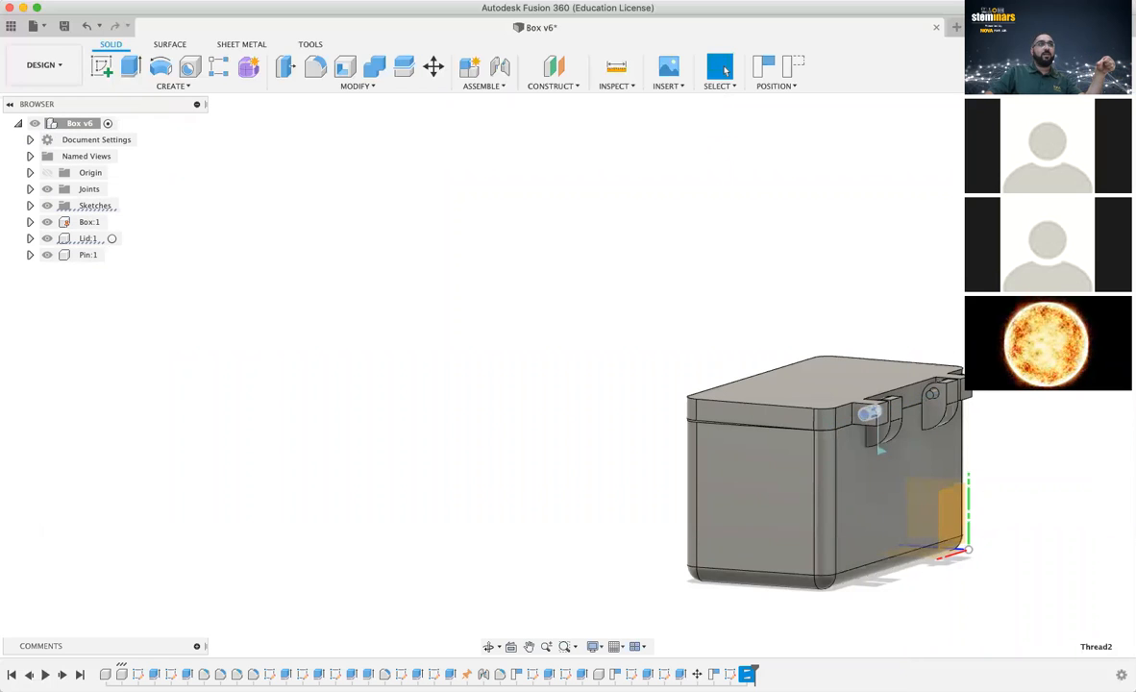
# Activate the Box component to view its own feature history, and return to the top-level assembly
pyautogui.scroll(5, 849, 440)
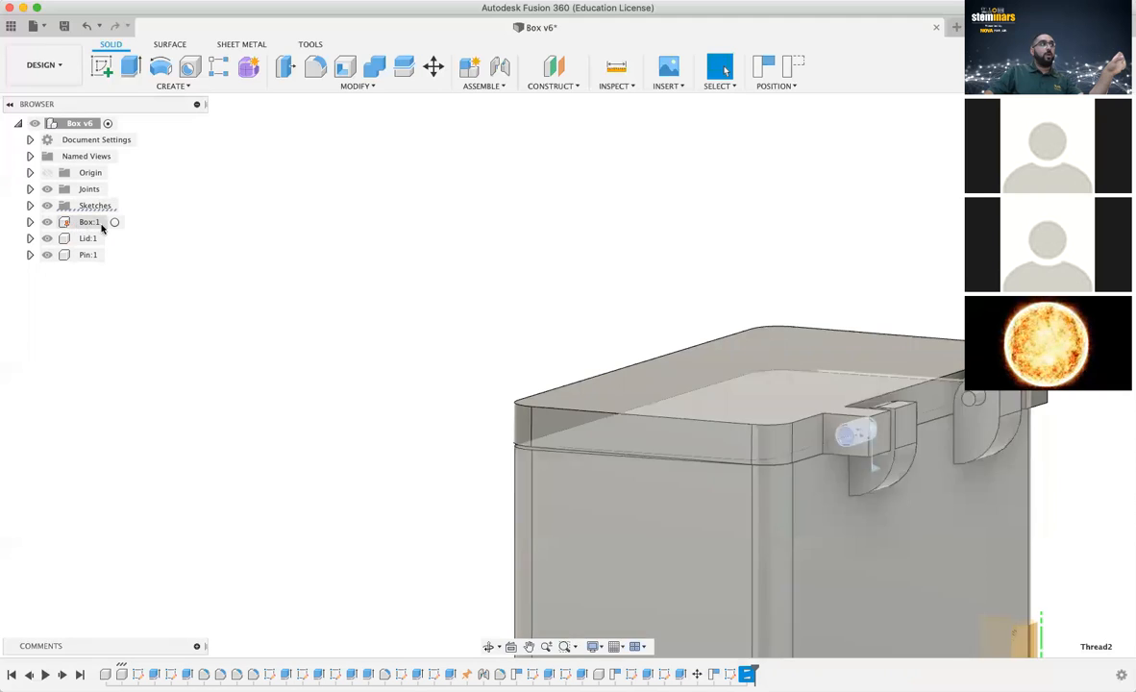
pyautogui.click(114, 222)
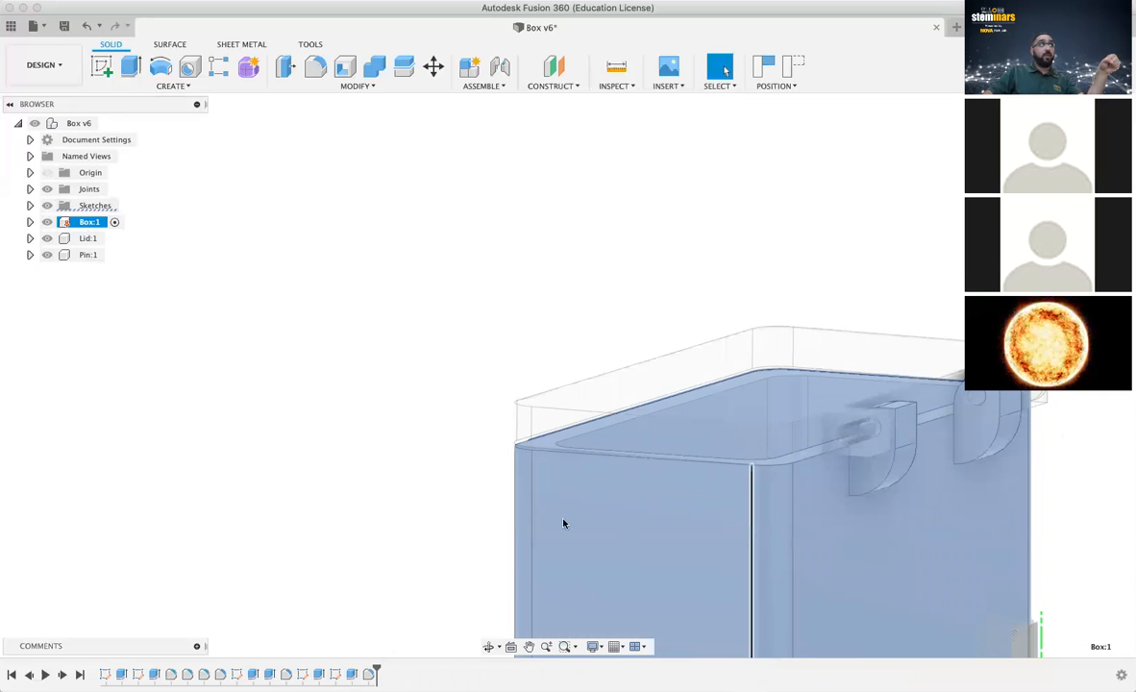
pyautogui.click(108, 123)
# Clear the selection and play back the full assembly's design history from the beginning
pyautogui.click(419, 514)
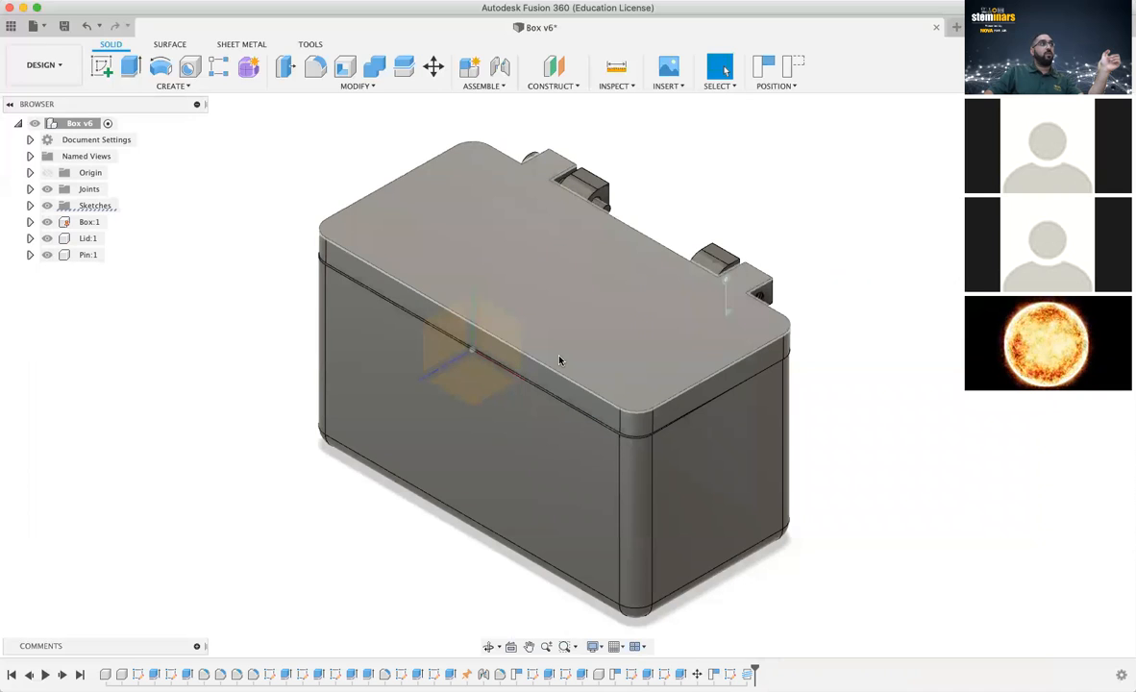
pyautogui.click(45, 676)
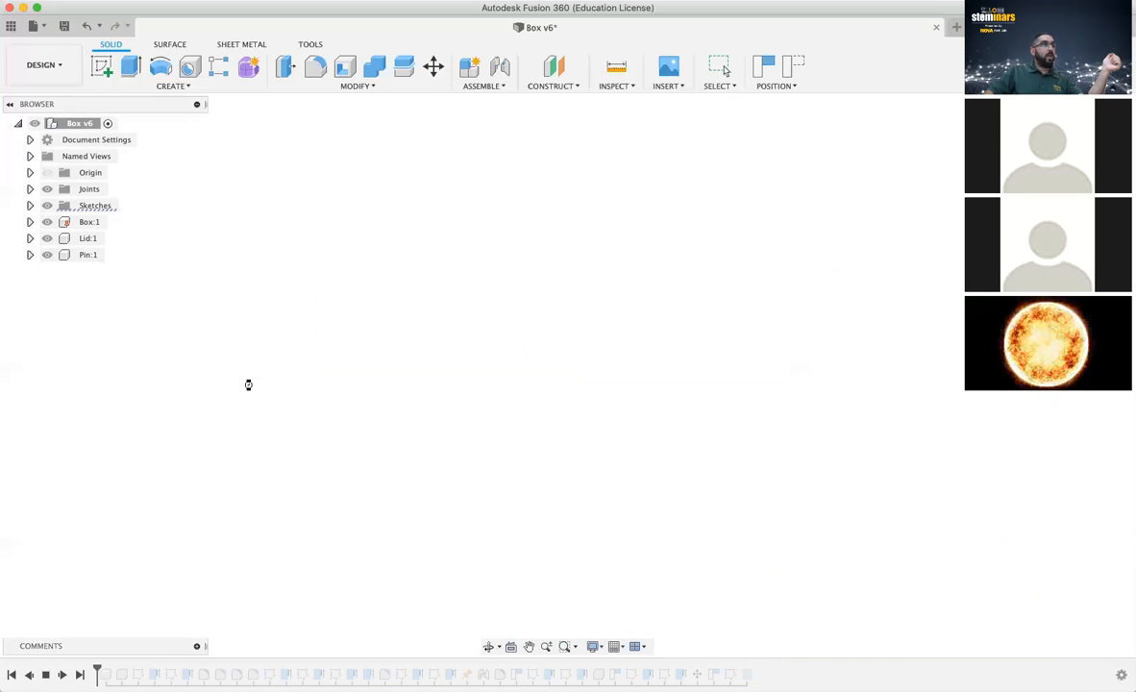